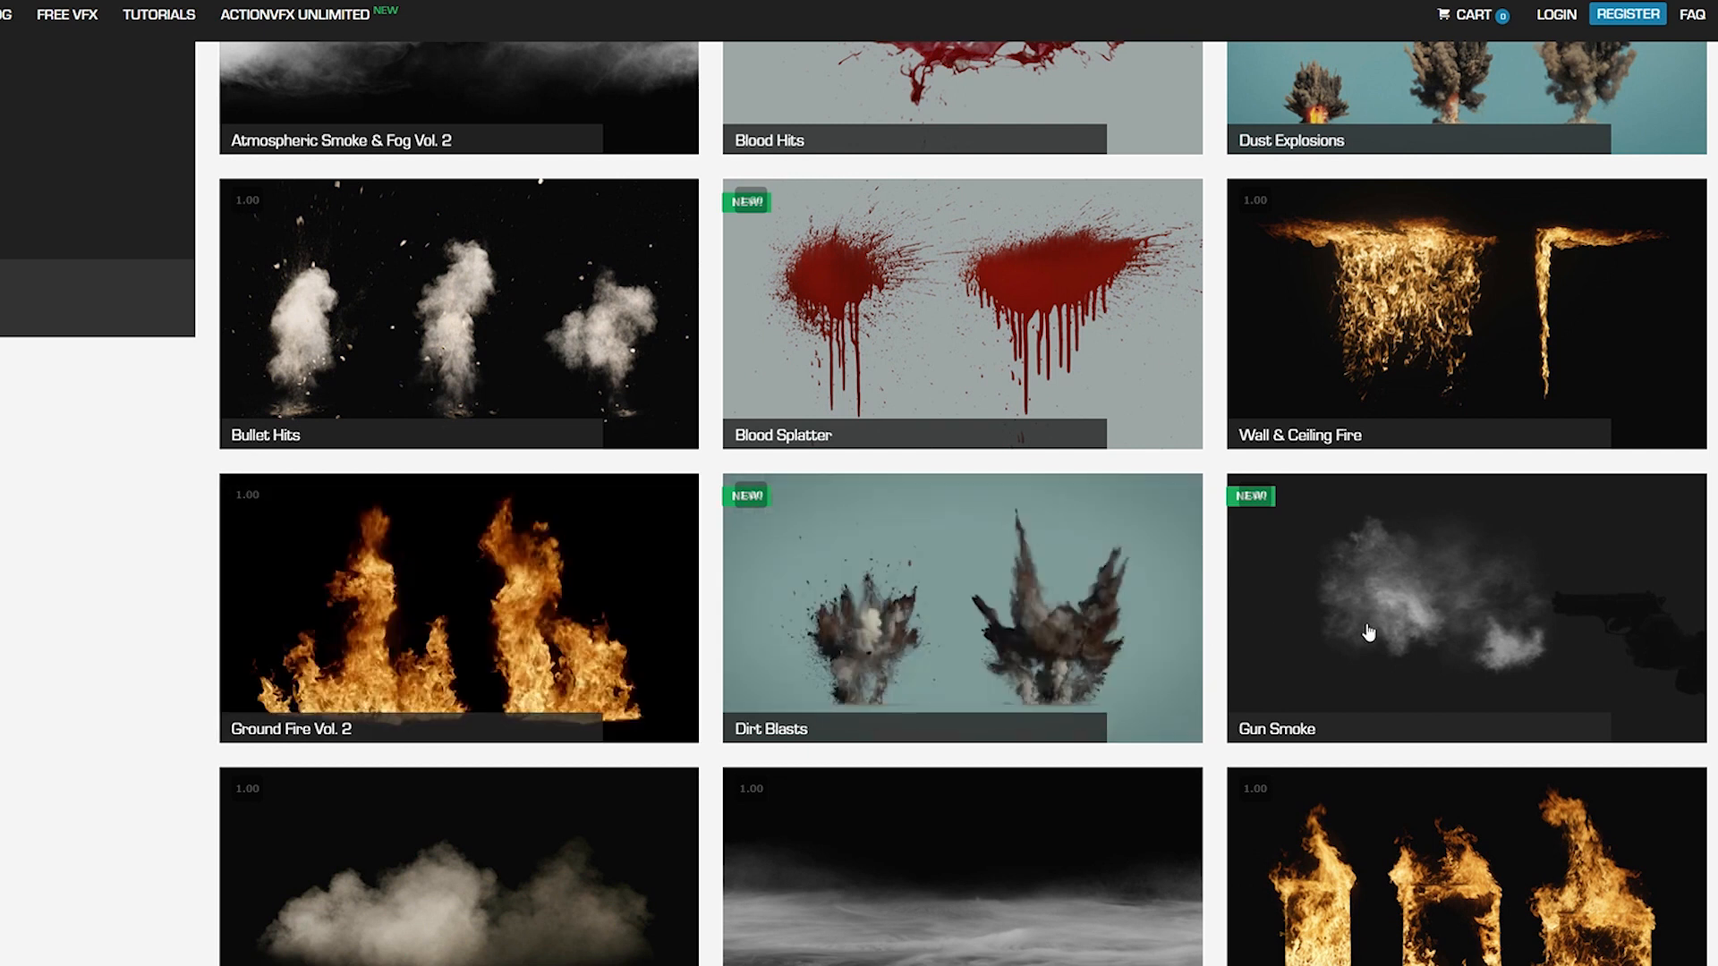
Step: Browse the ActionVFX library's collections of explosion, fire, smoke, dust and debris effects
scroll(1366, 632, "down", 4)
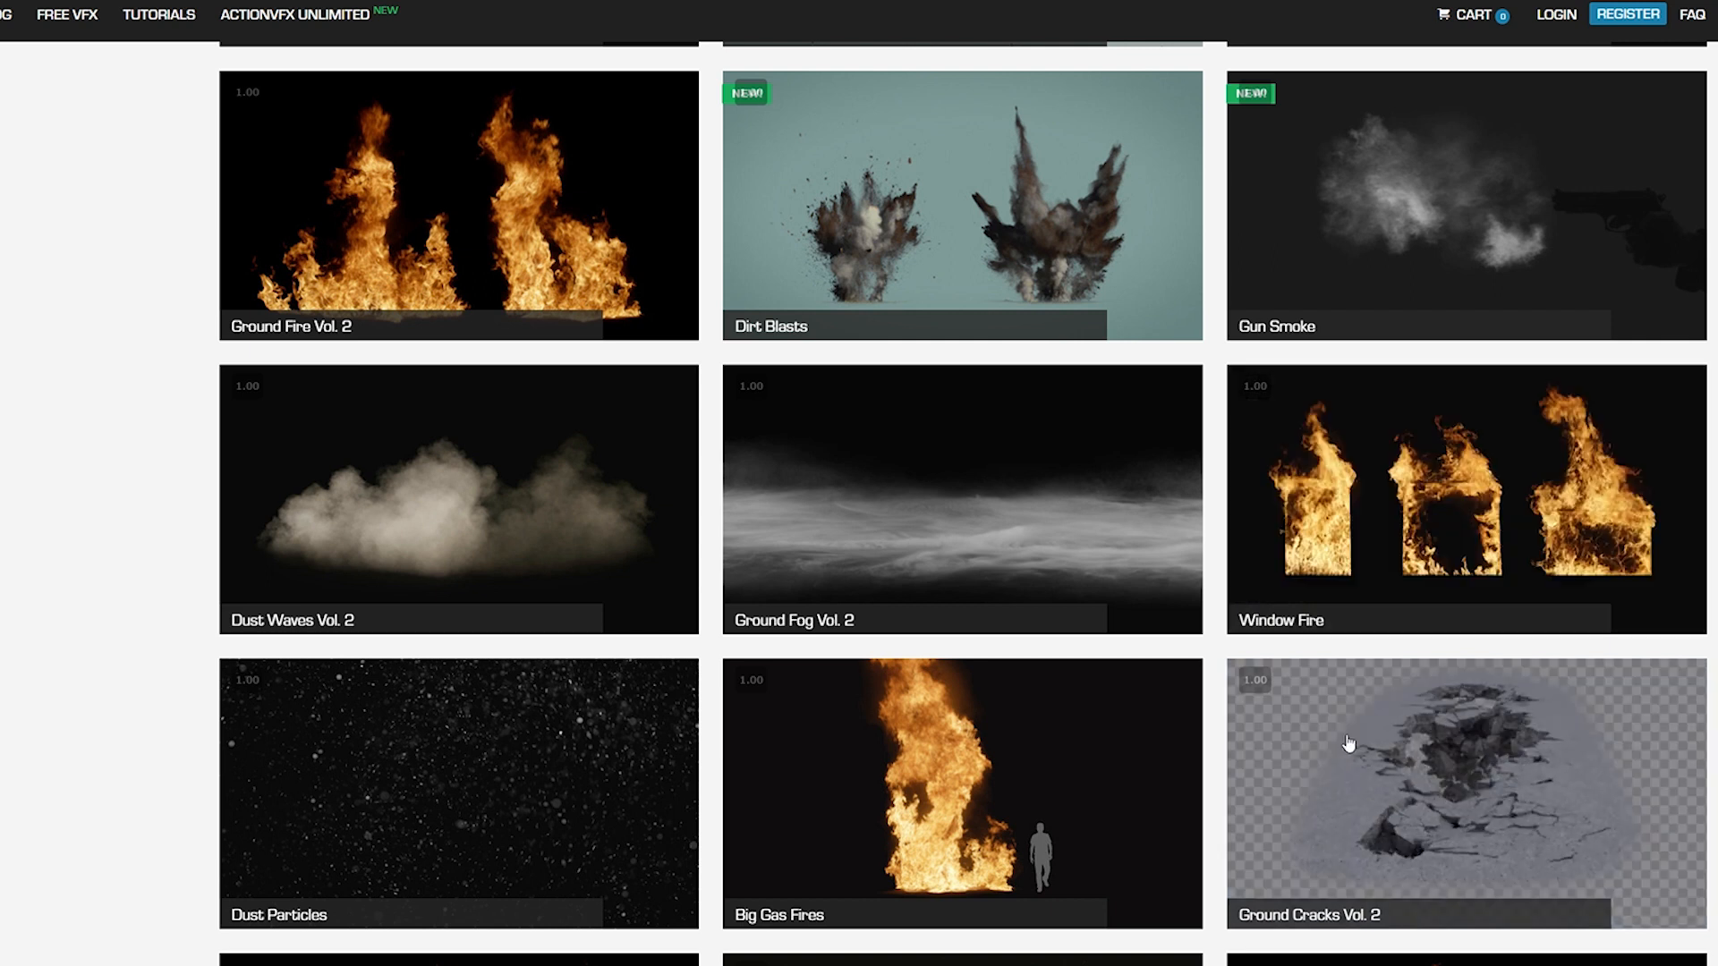
scroll(970, 814, "down", 5)
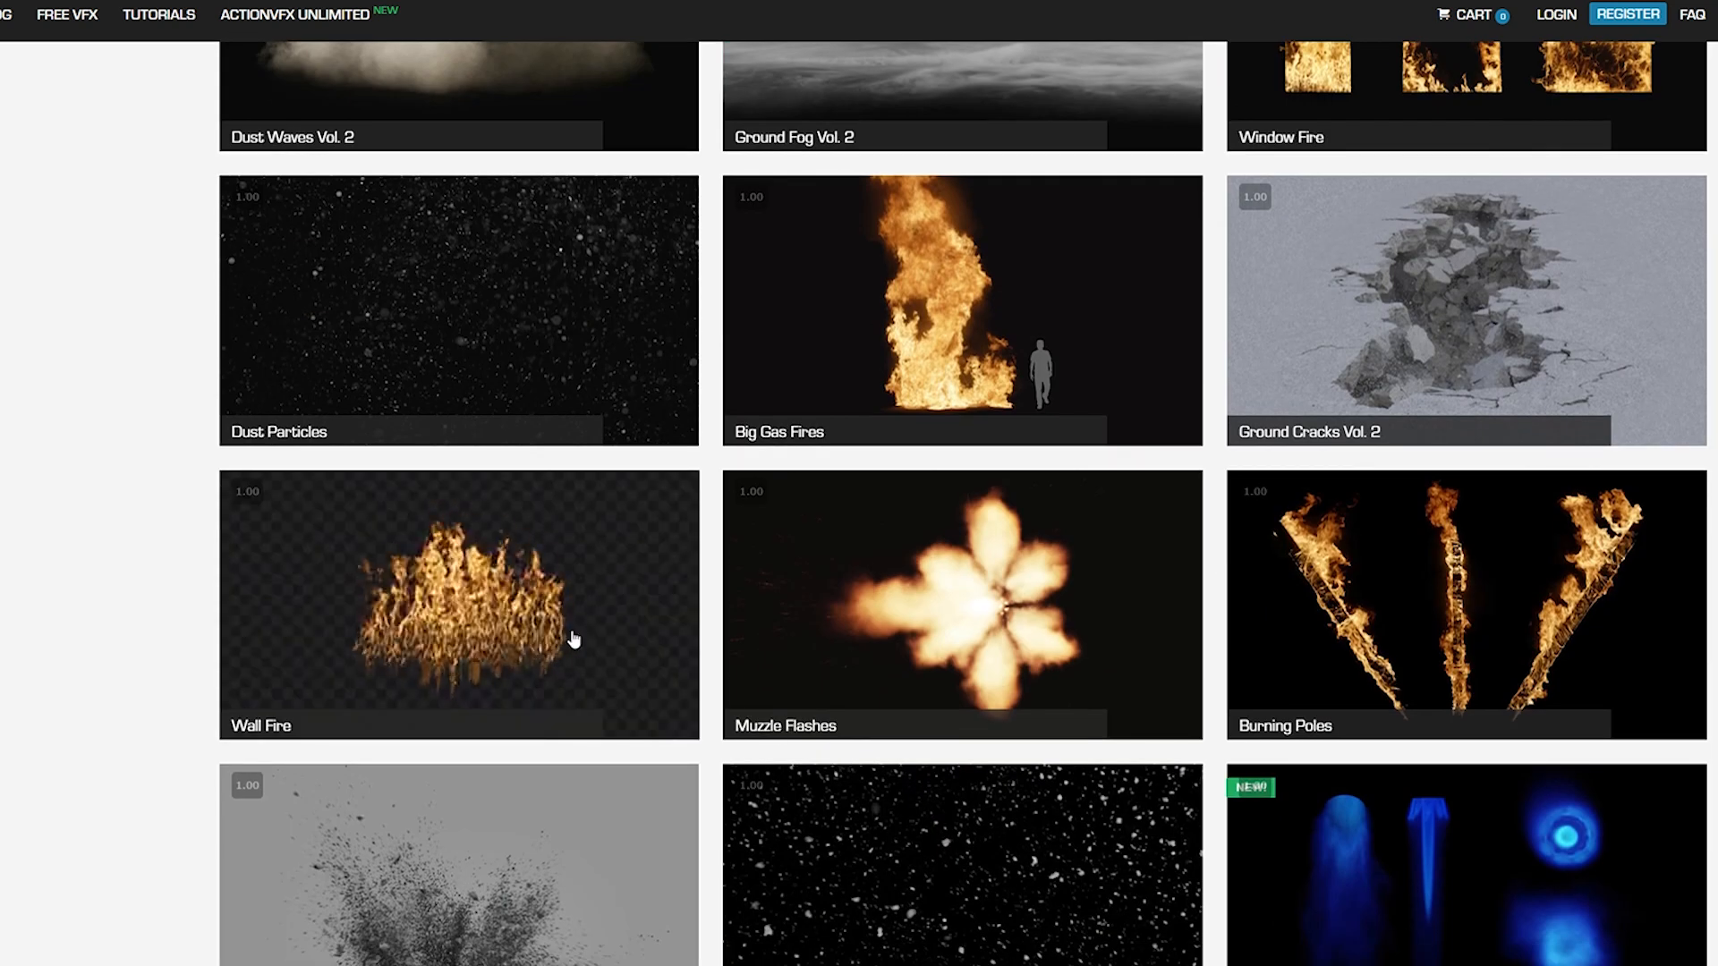
scroll(892, 614, "down", 5)
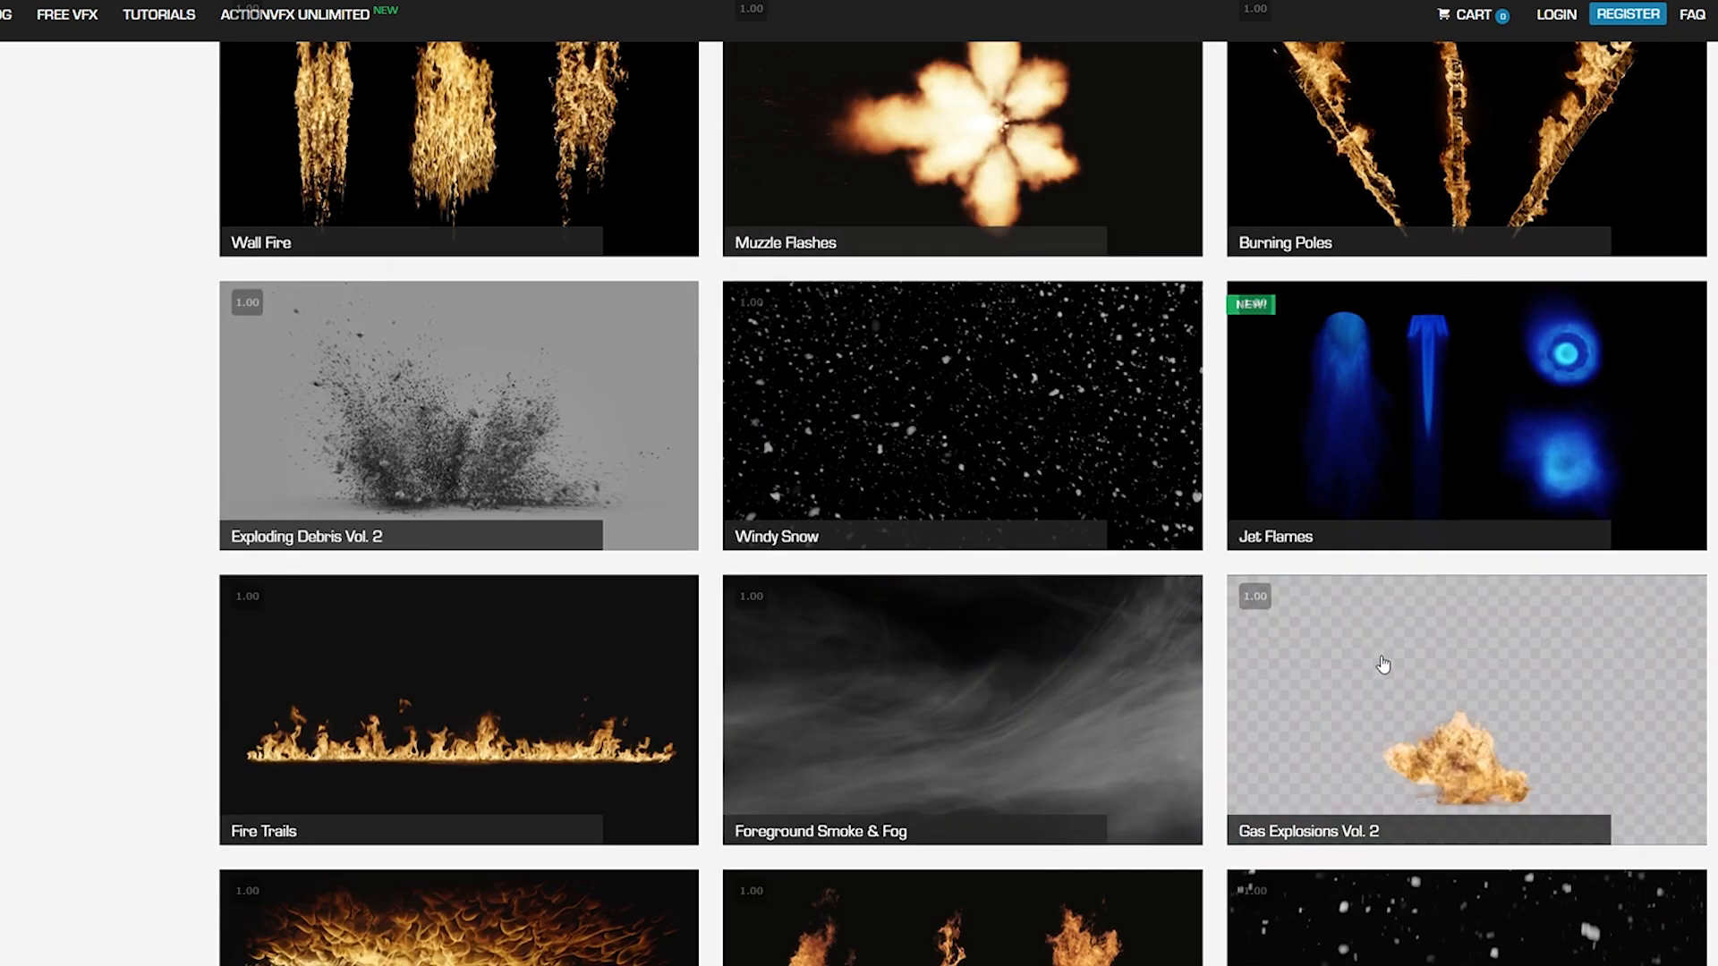
scroll(1383, 664, "down", 5)
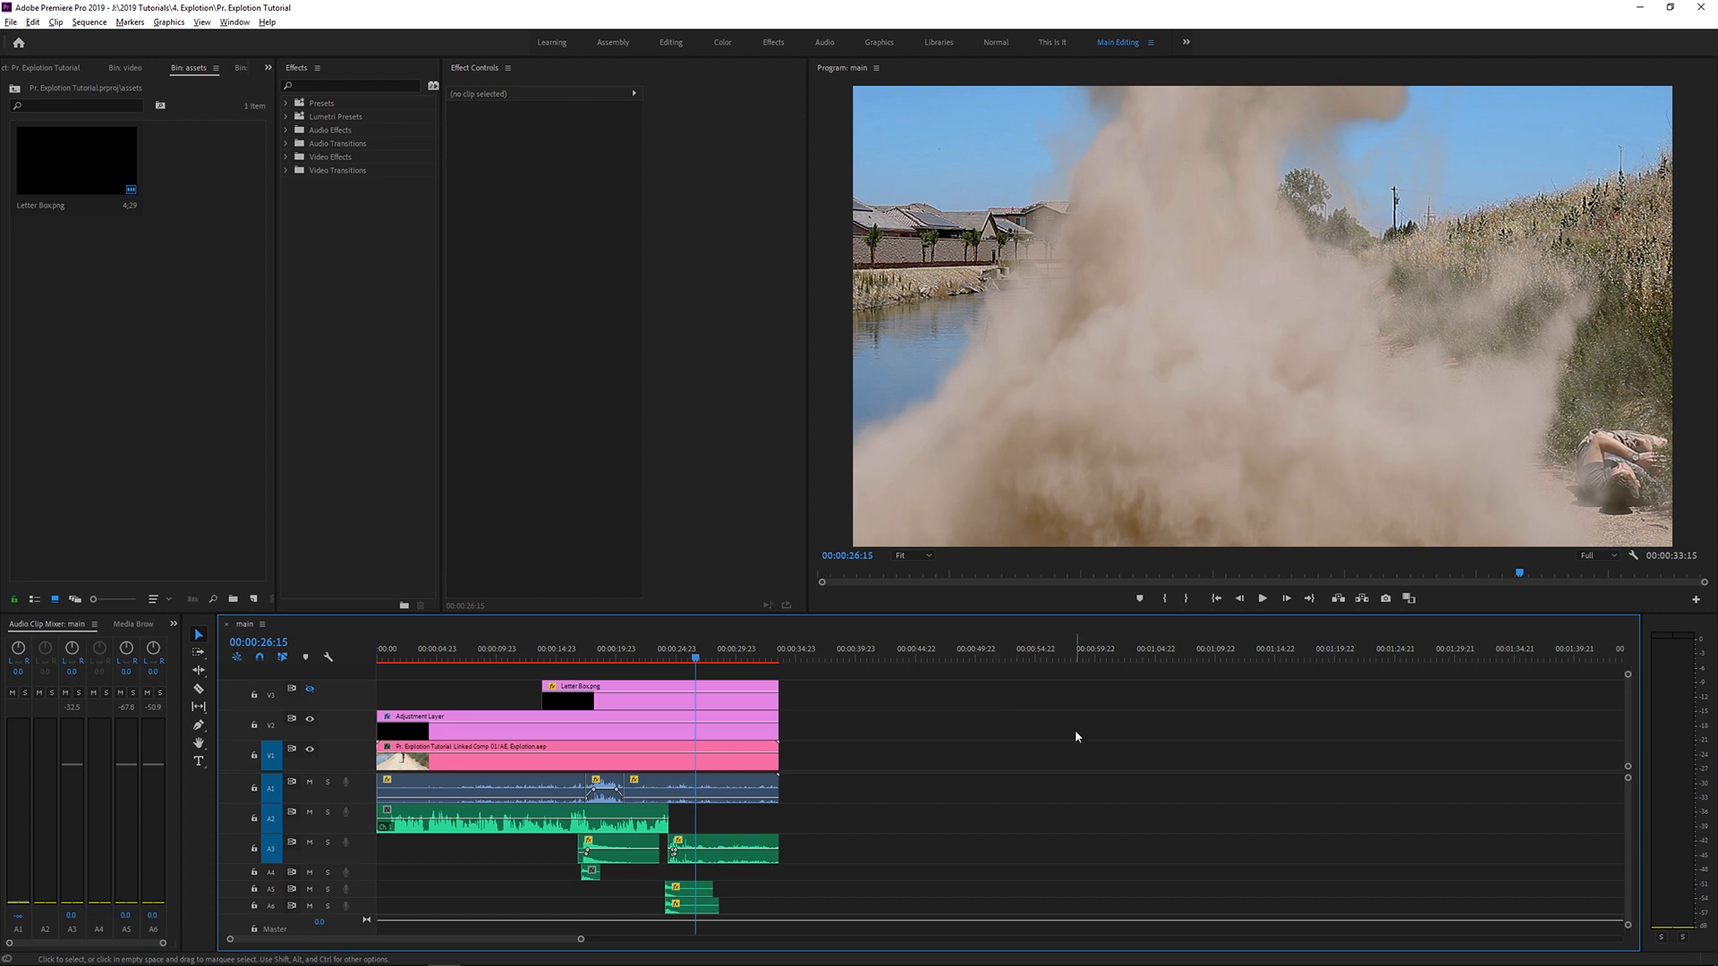
Step: Inspect the linked After Effects clip and the music and sound-effect clips in the main Premiere Pro sequence
left_click(738, 768)
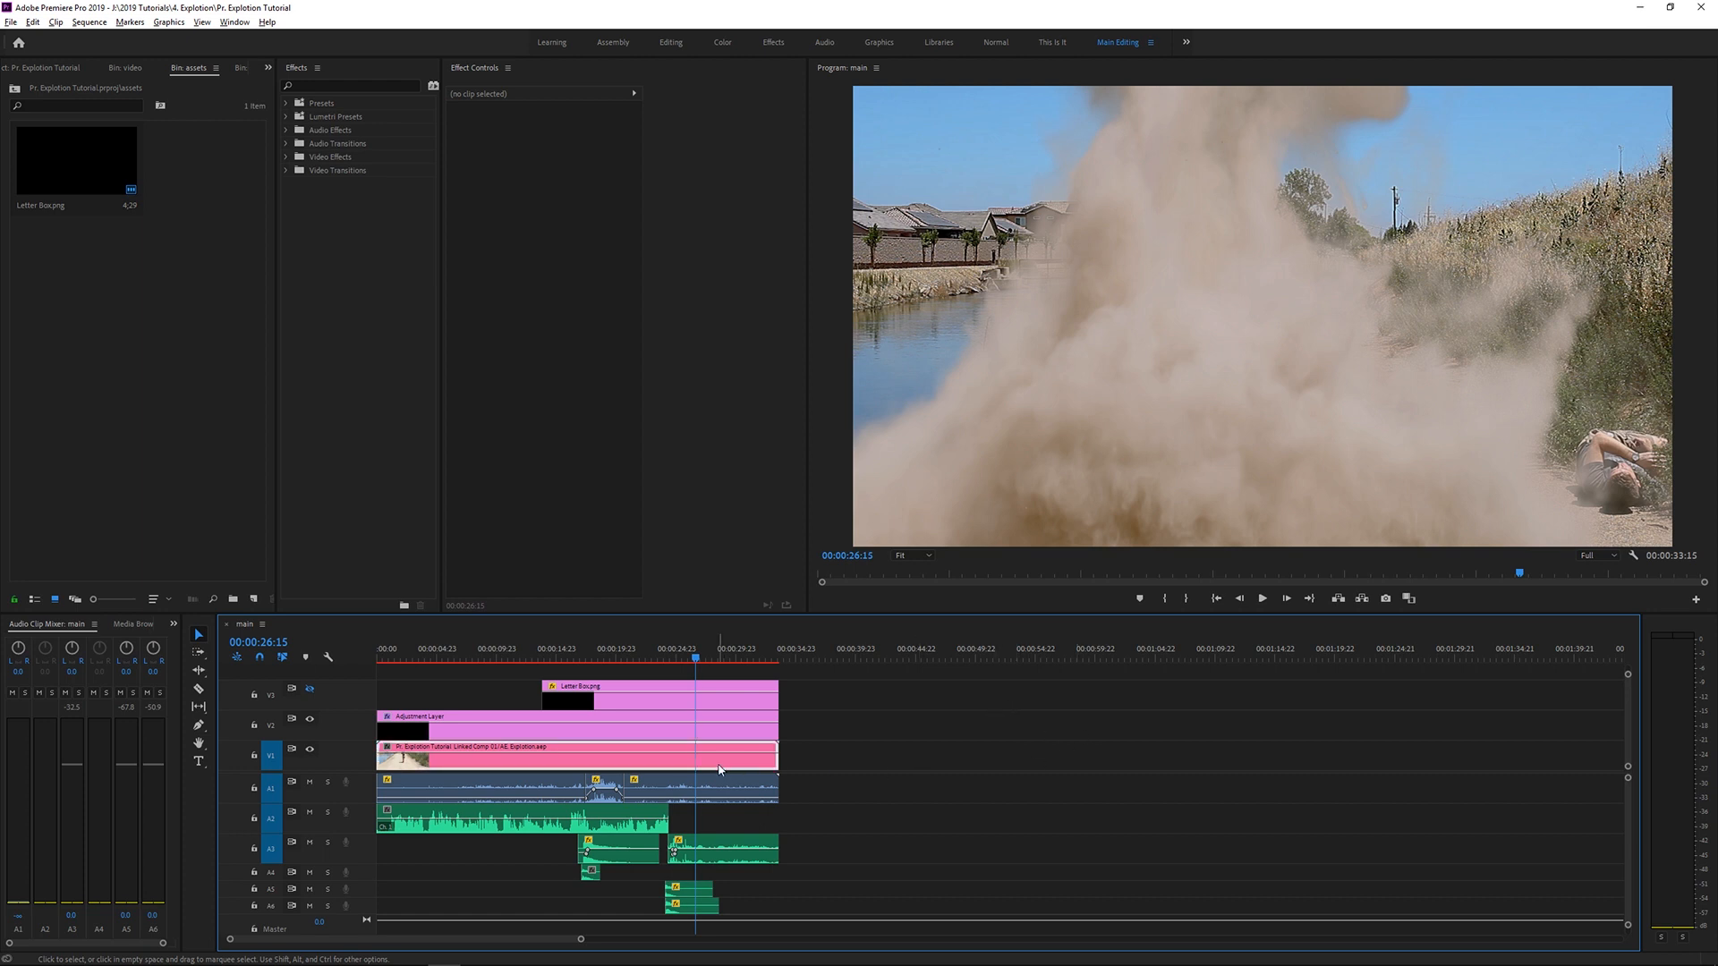
left_click(577, 825)
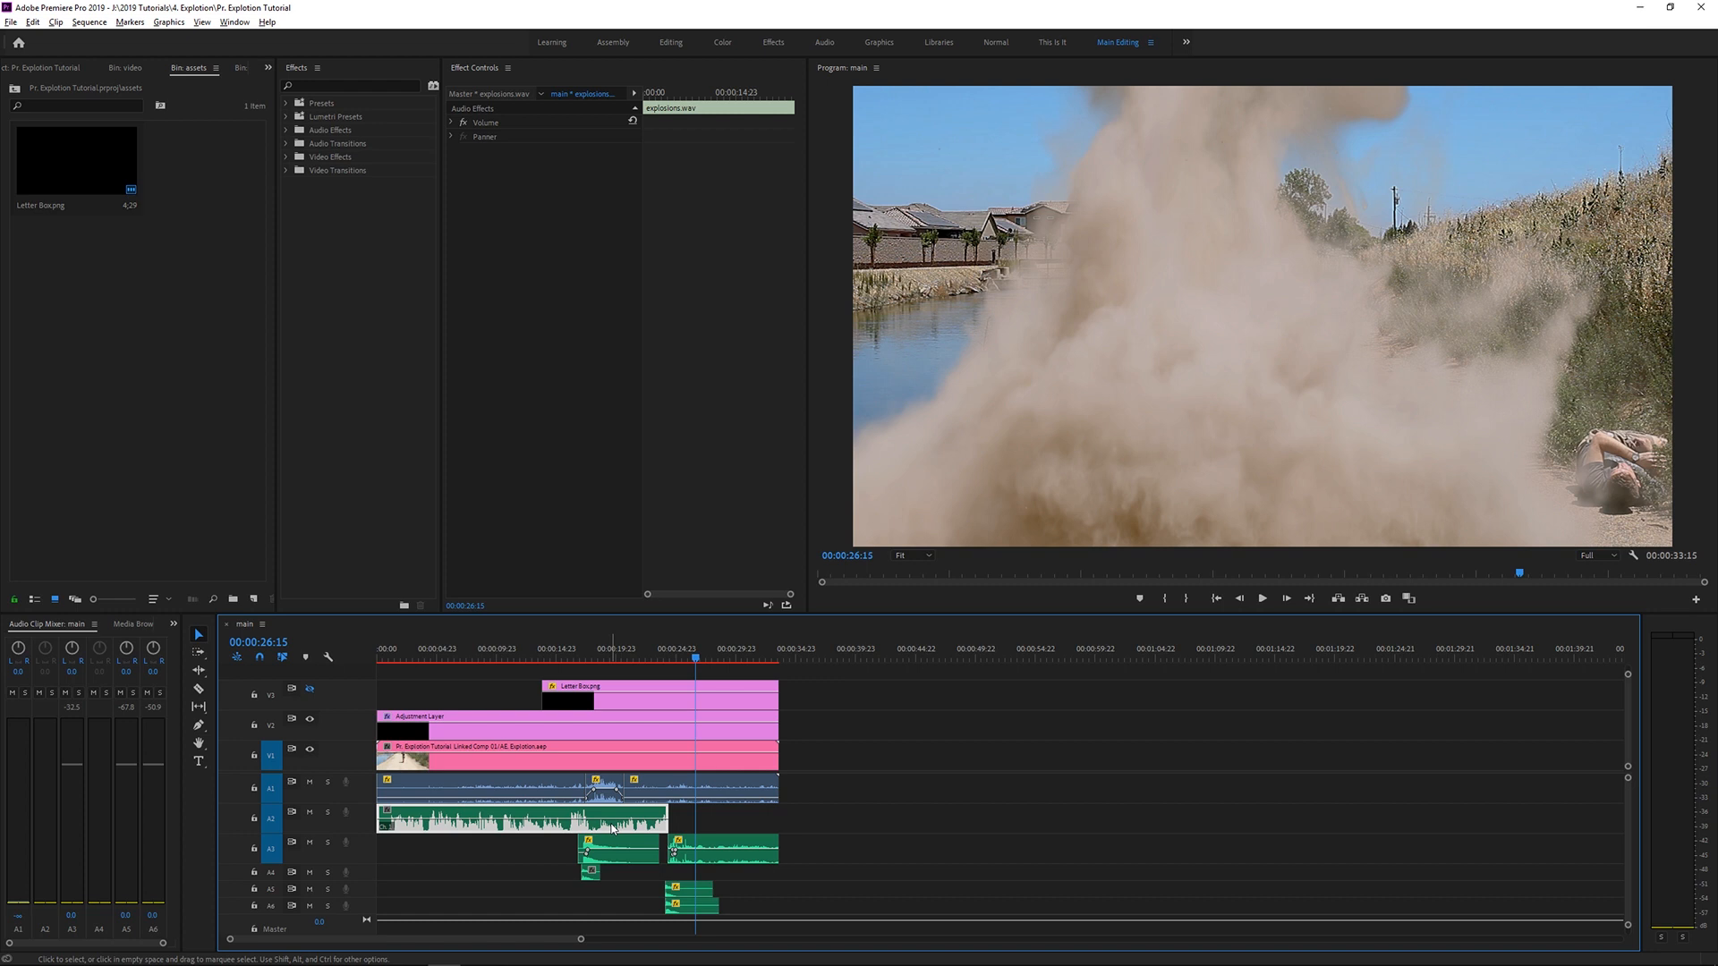
left_click_drag(532, 846, 724, 910)
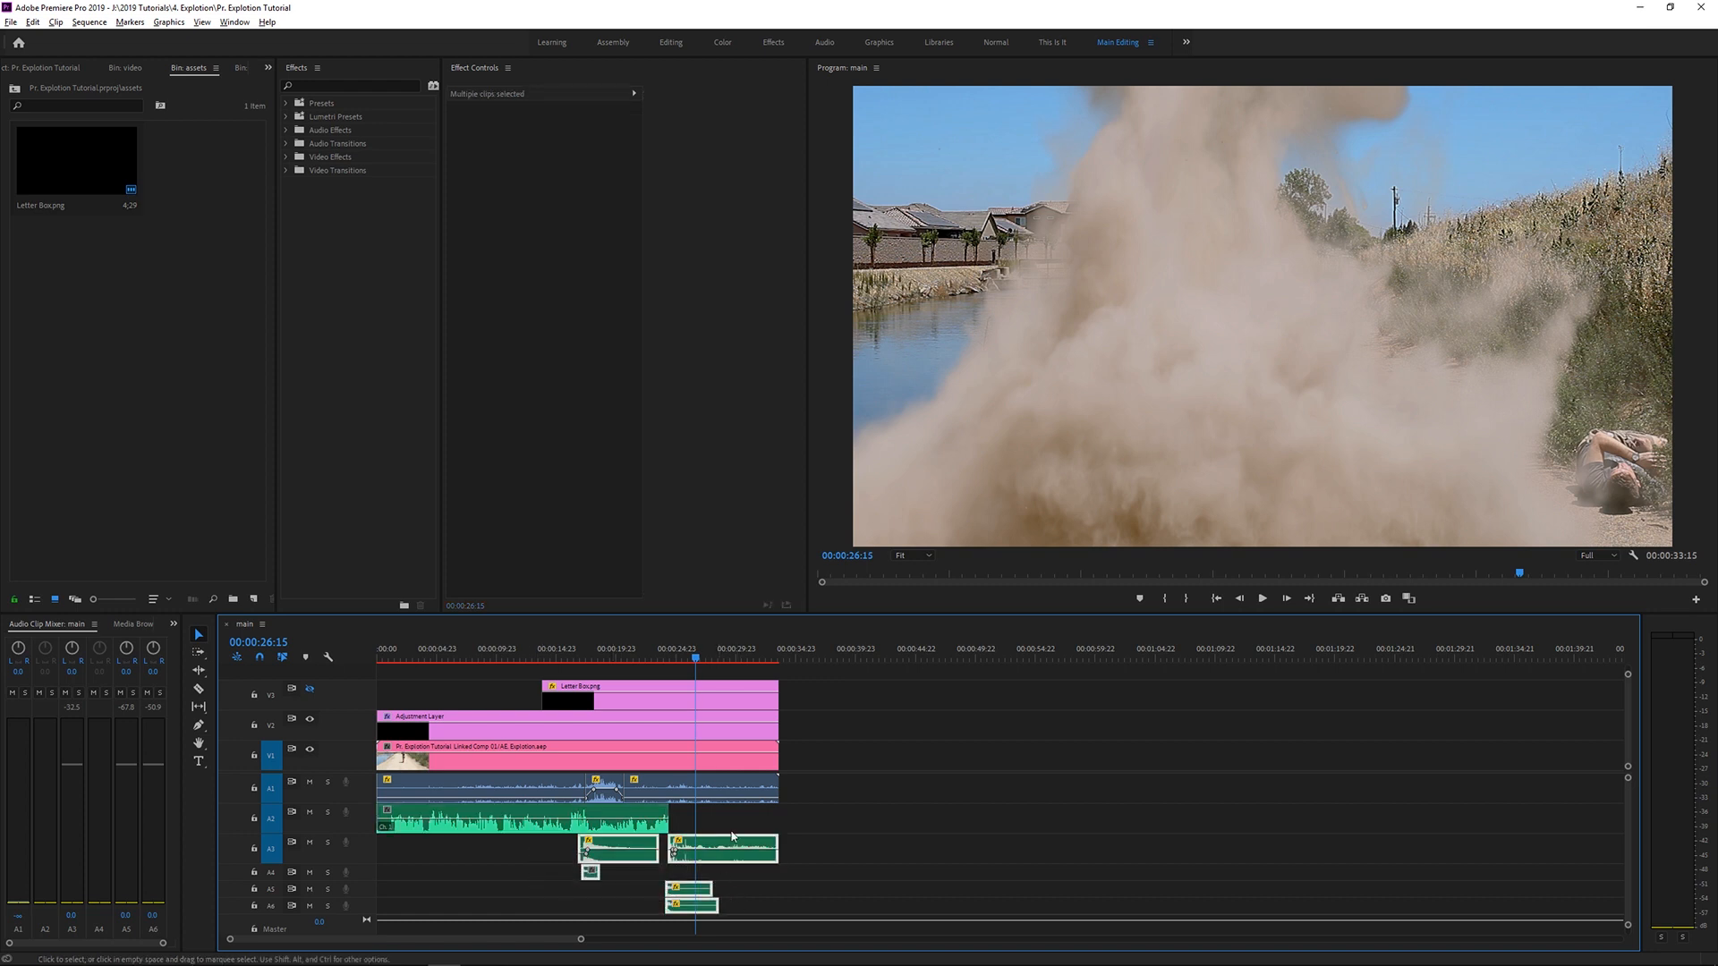
left_click(921, 761)
left_click(707, 756)
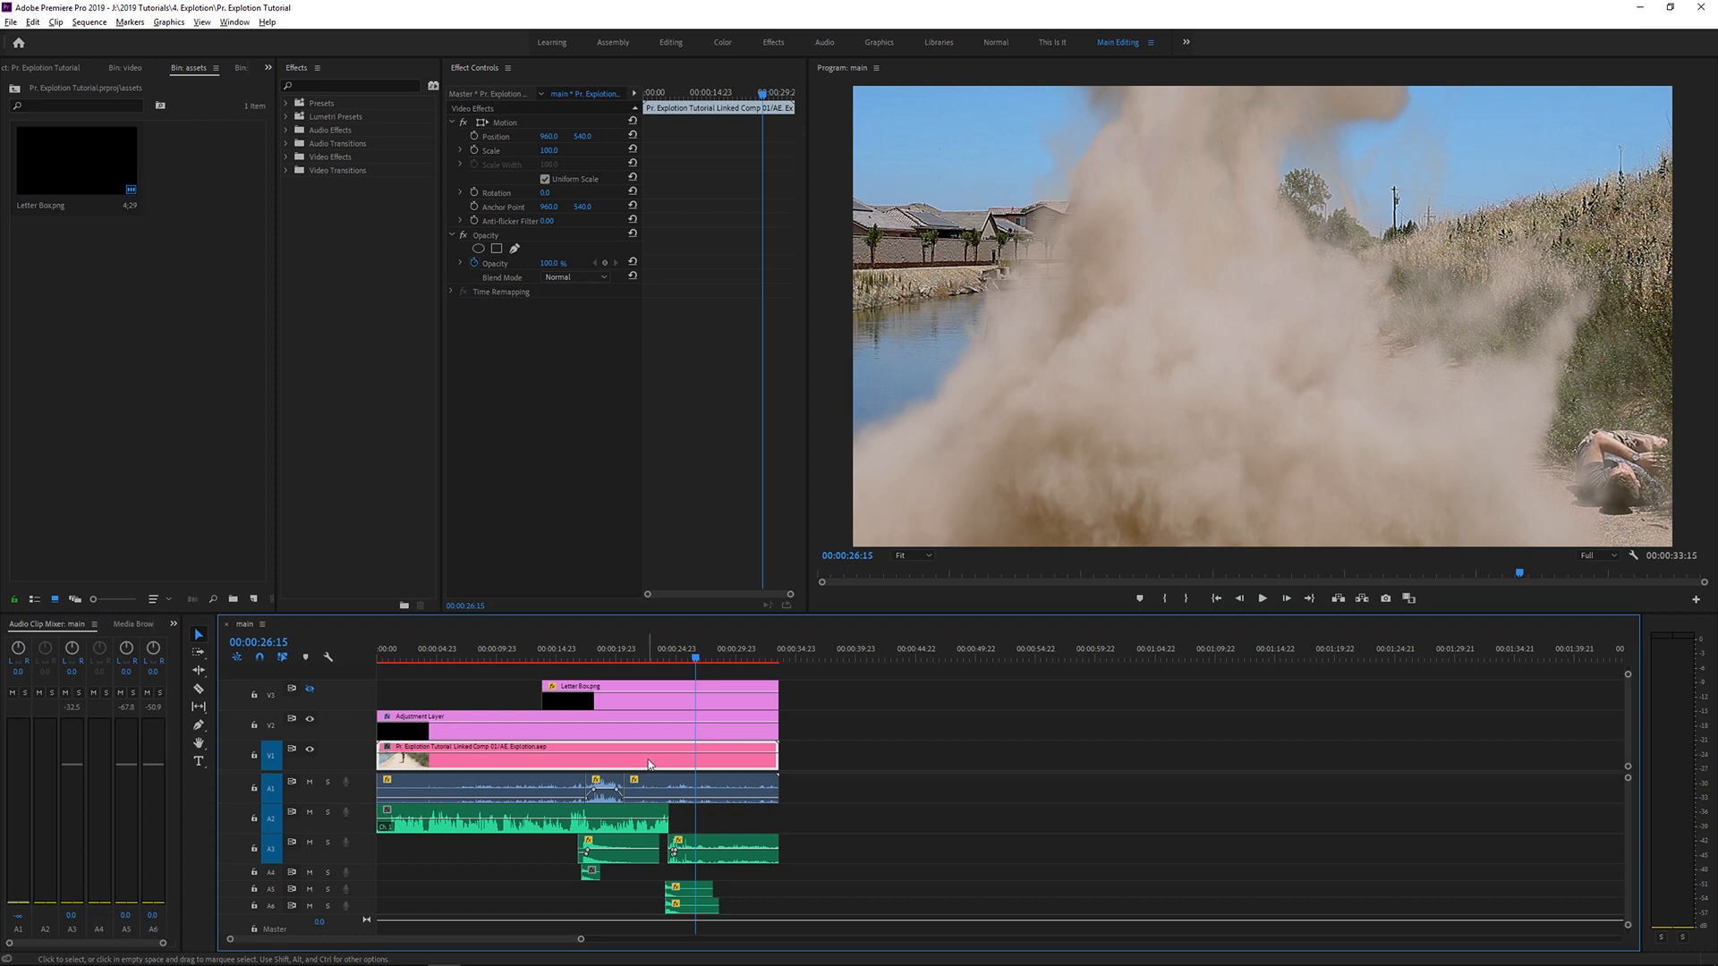
right_click(650, 763)
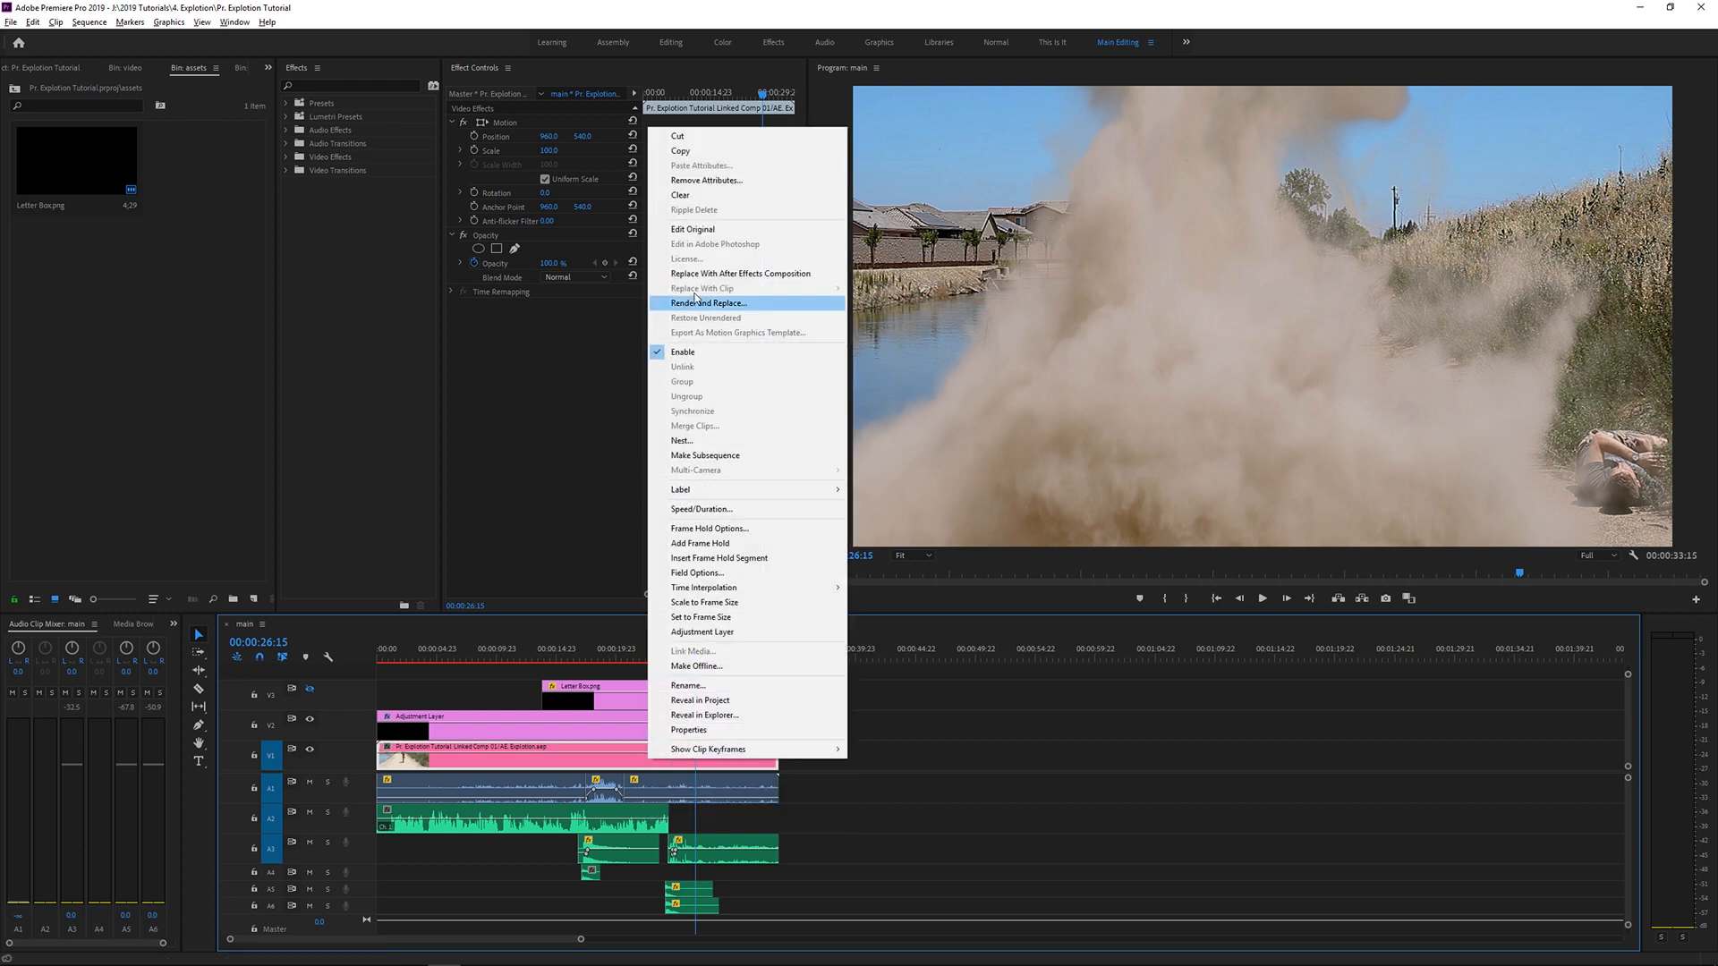
left_click(989, 744)
Step: Switch to After Effects, review the linked composition's layer stack and preview the explosion from 0:00:23:22
mouse_move(729, 964)
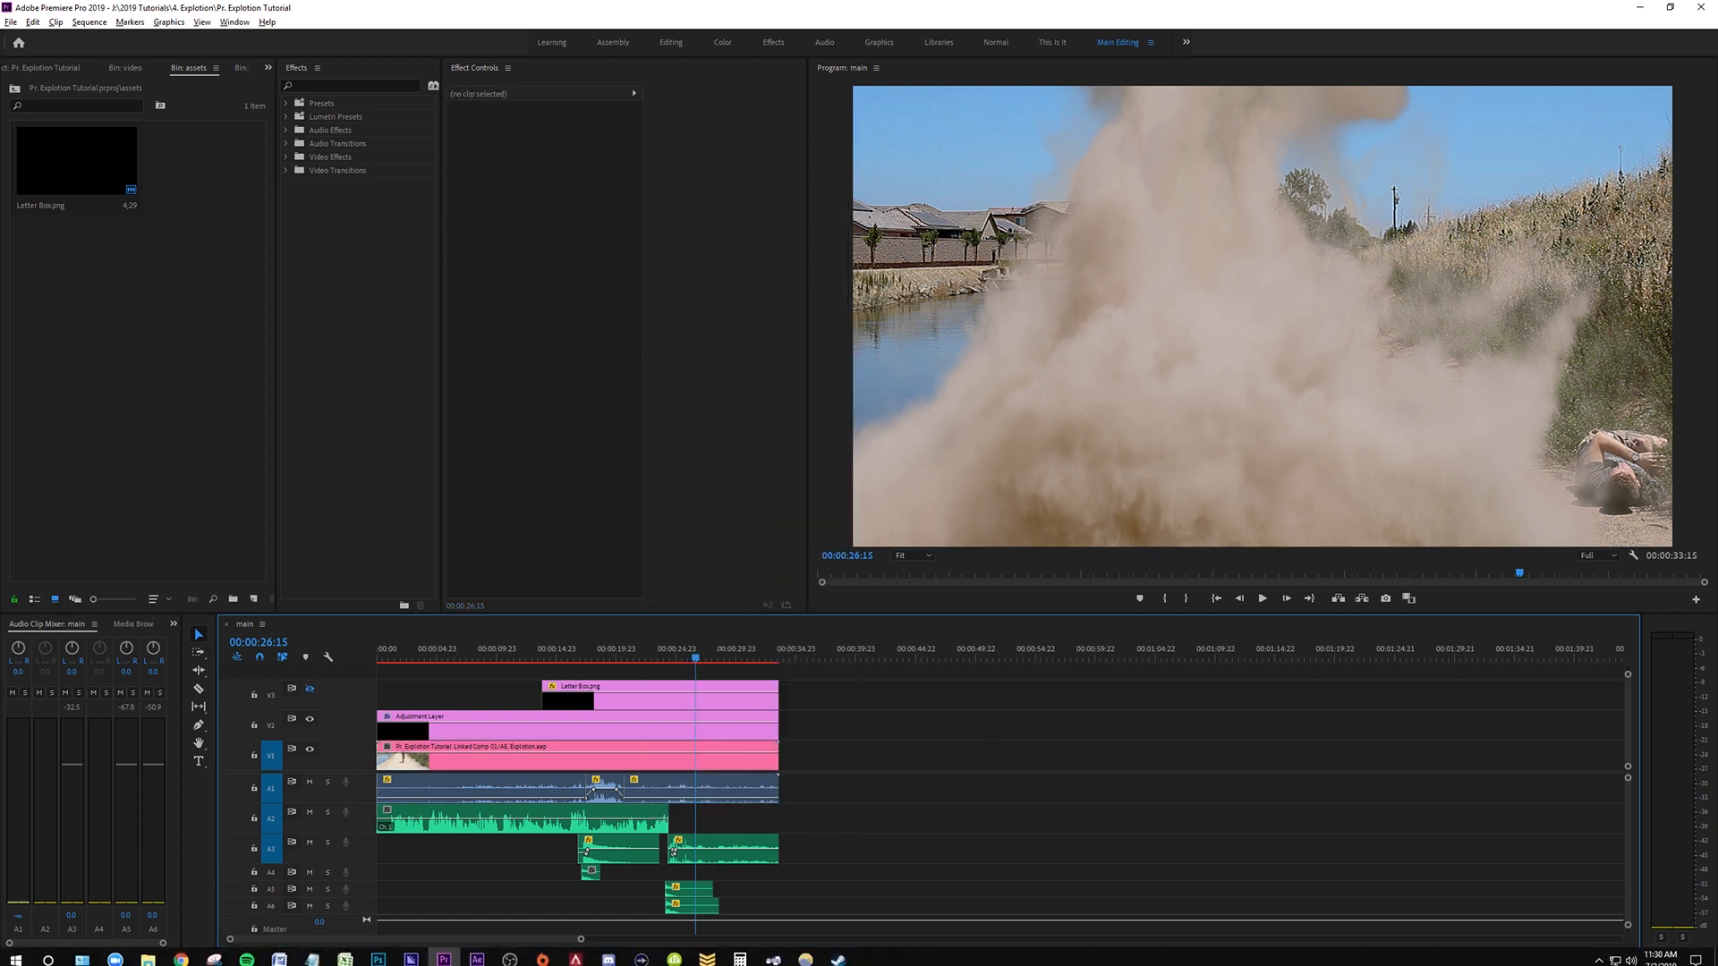
left_click(477, 952)
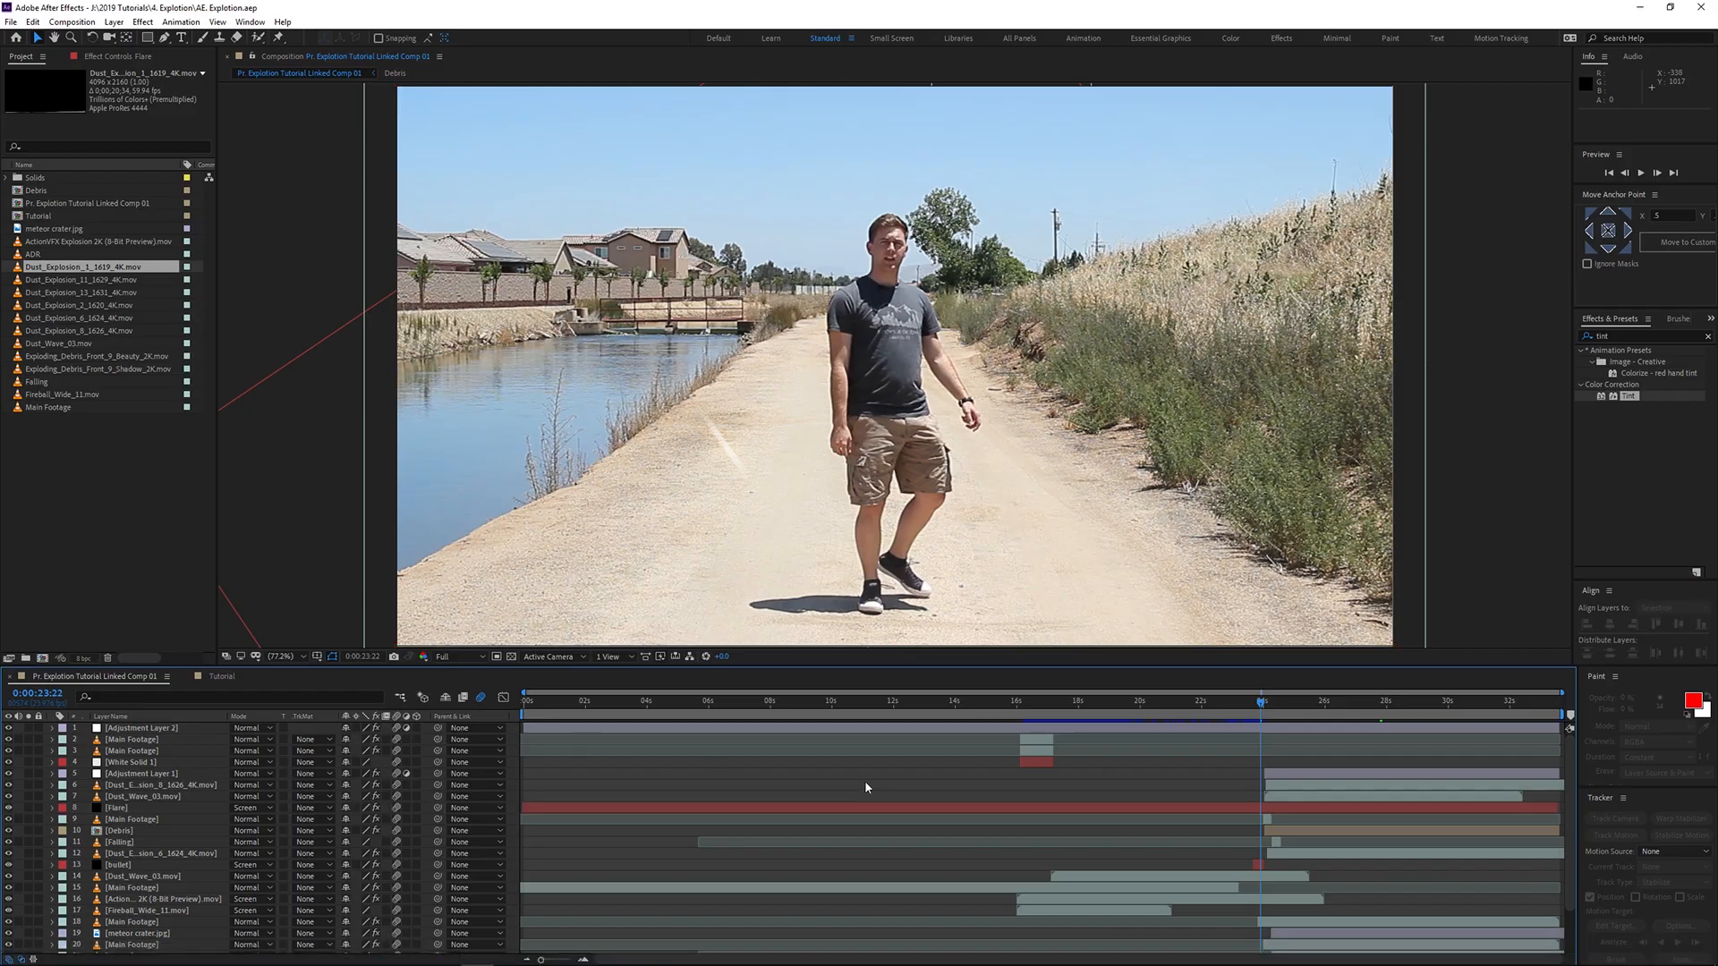
scroll(766, 895, "down", 2)
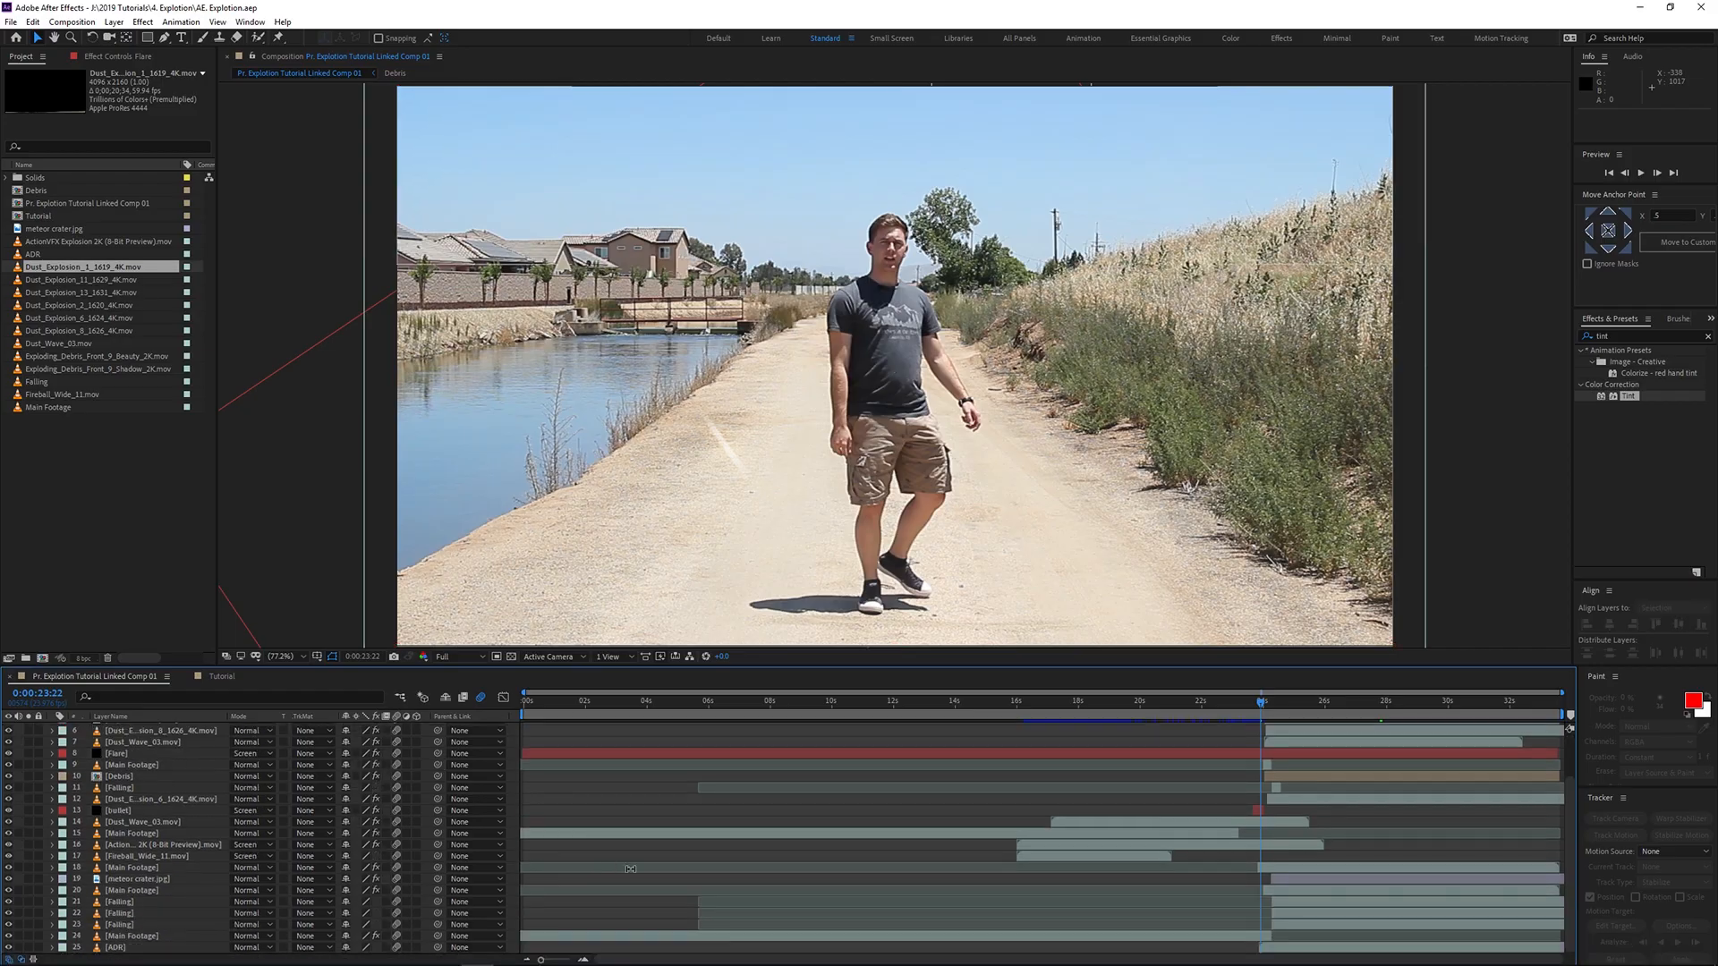
left_click(762, 943)
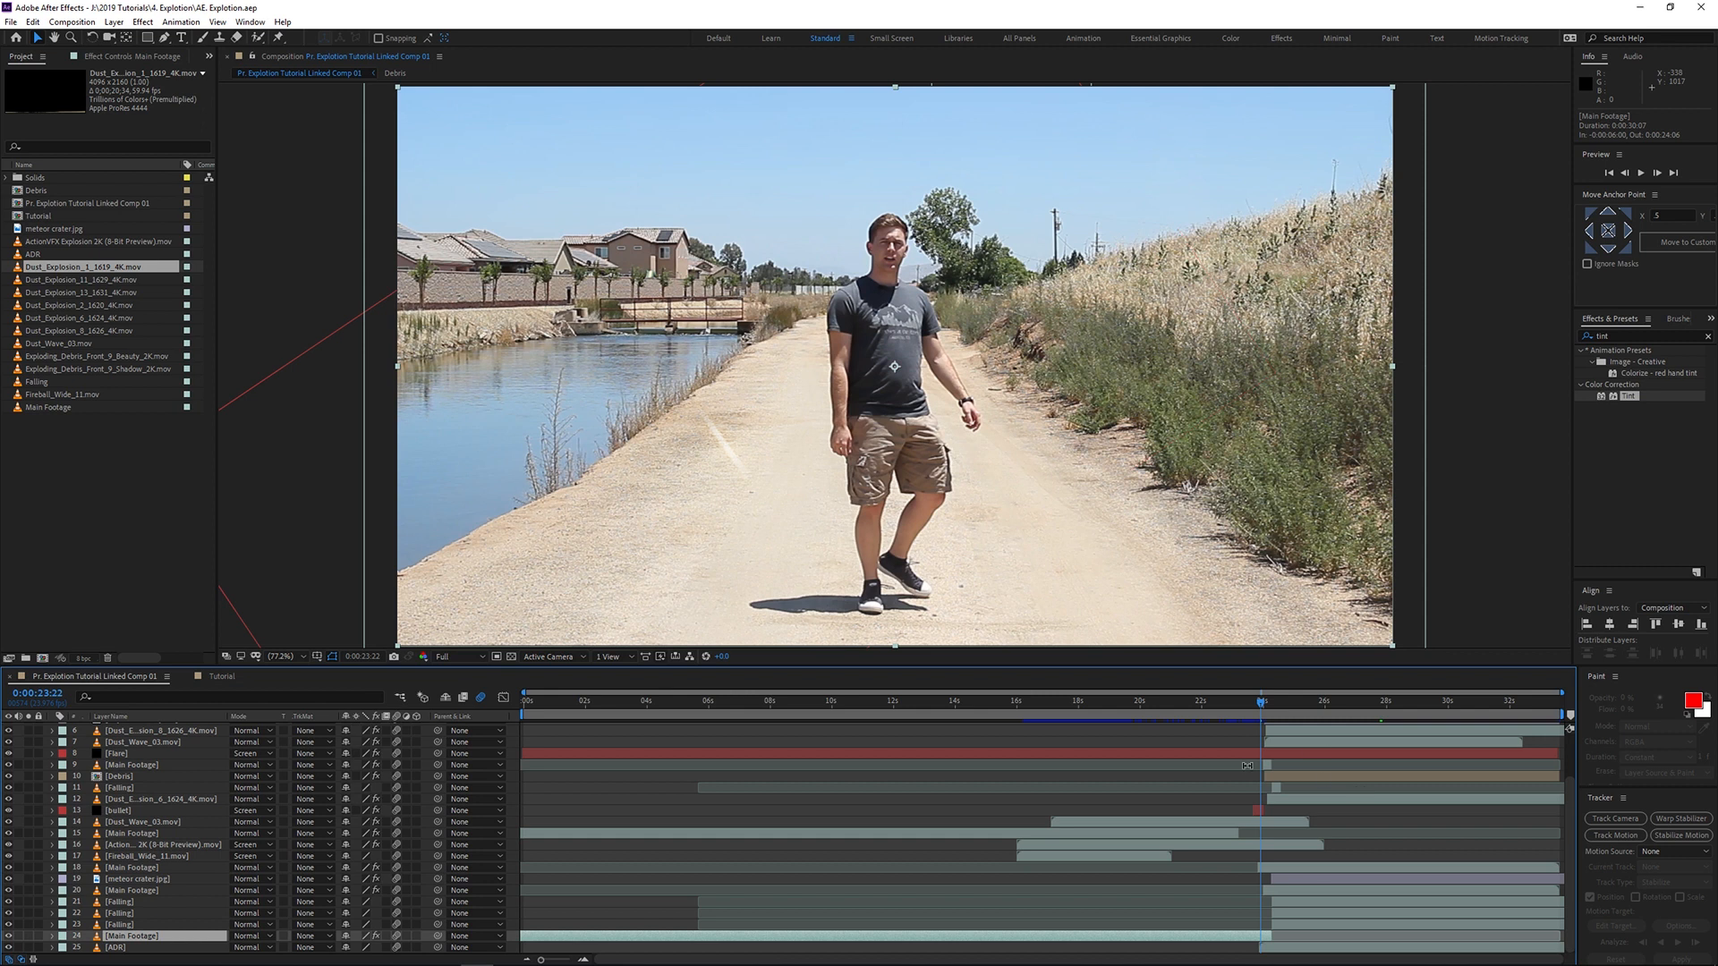
key("space")
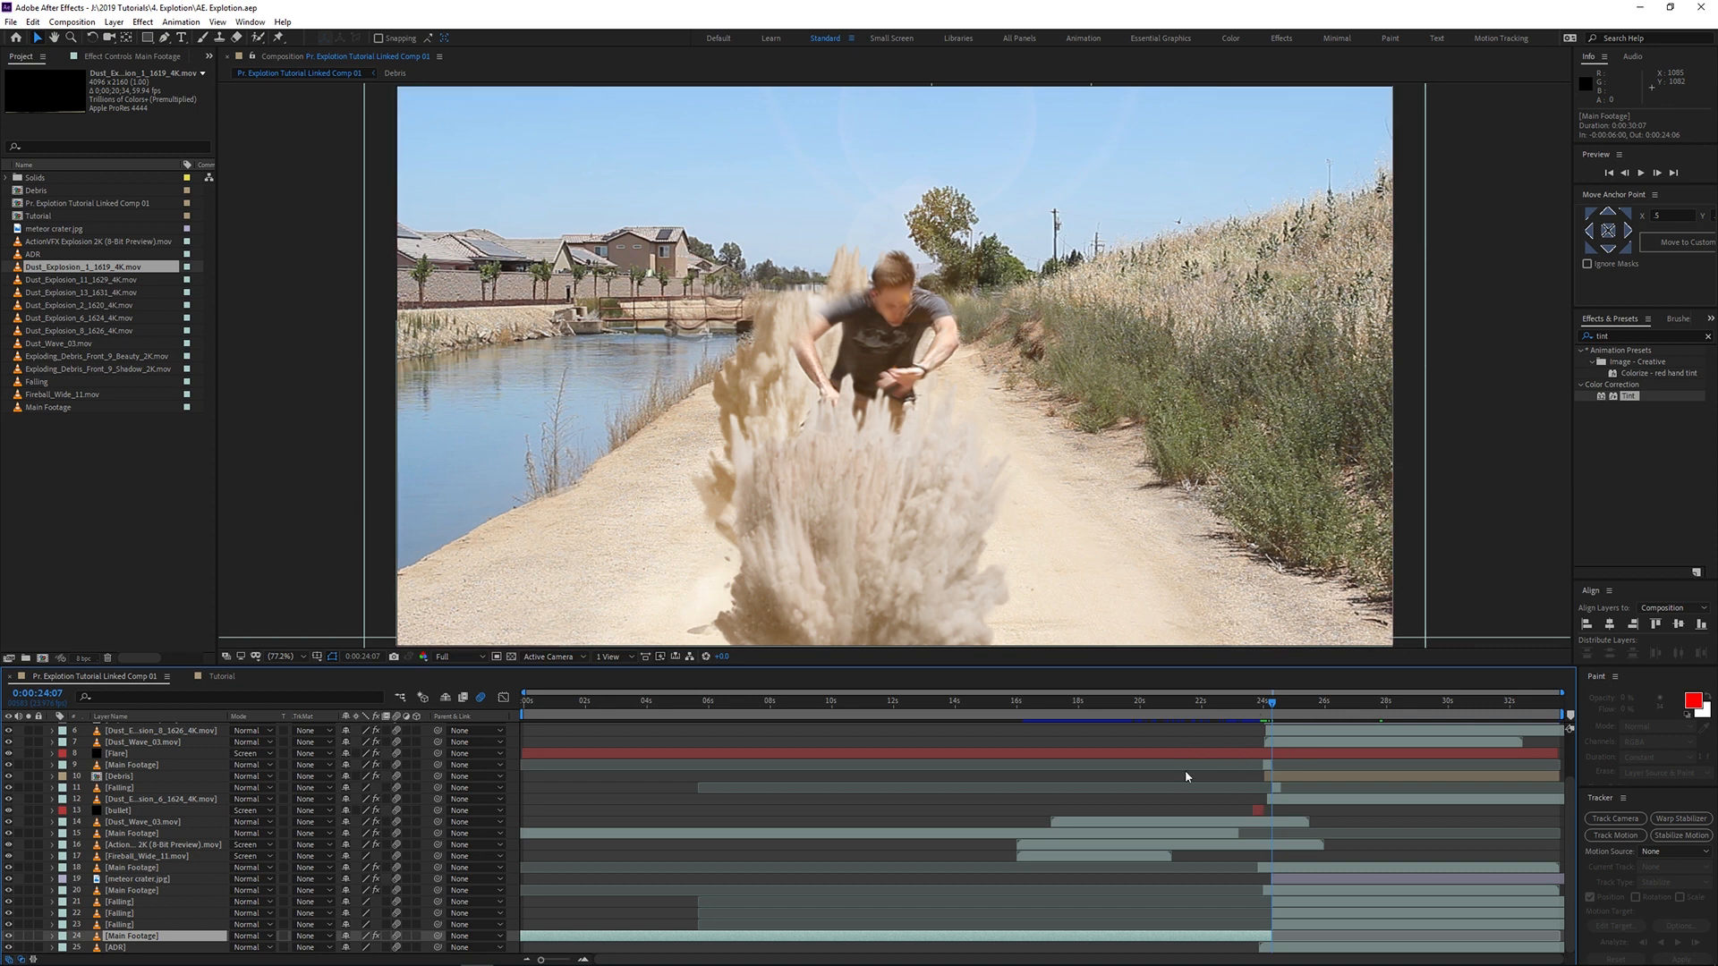
Step: Compare the Premiere Pro sequence with the After Effects composition and scrub through the explosion to 0:00:24:16
key("alt+Tab")
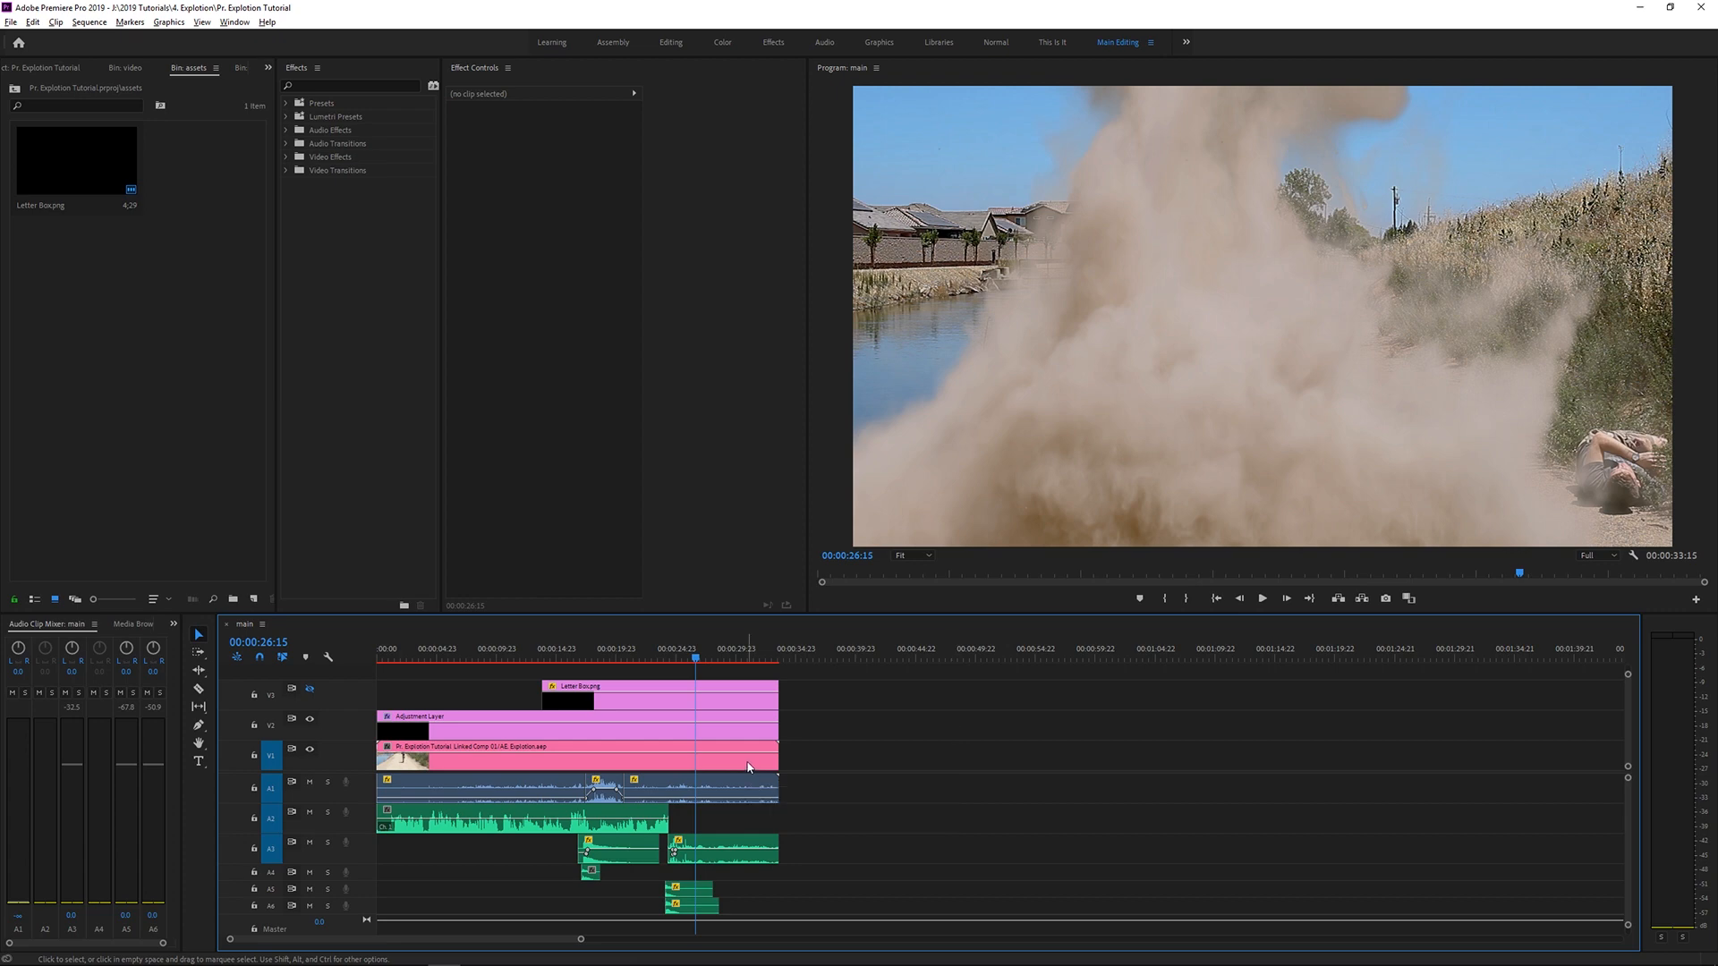
key("alt+Tab")
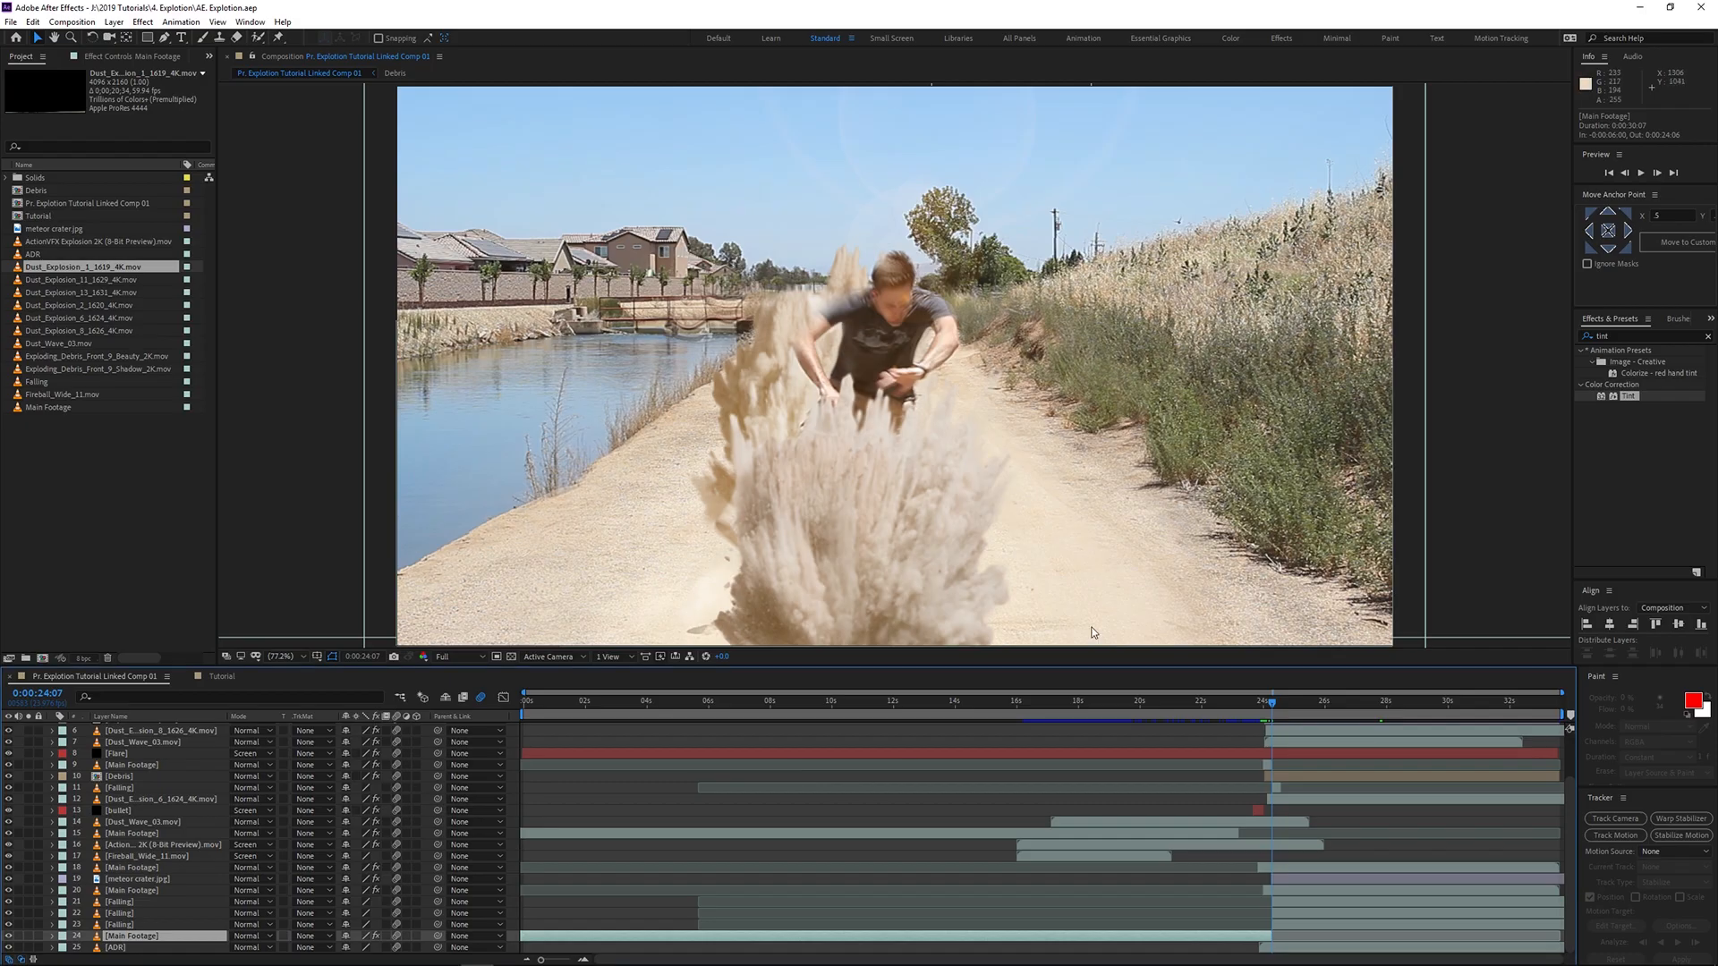
left_click(1265, 704)
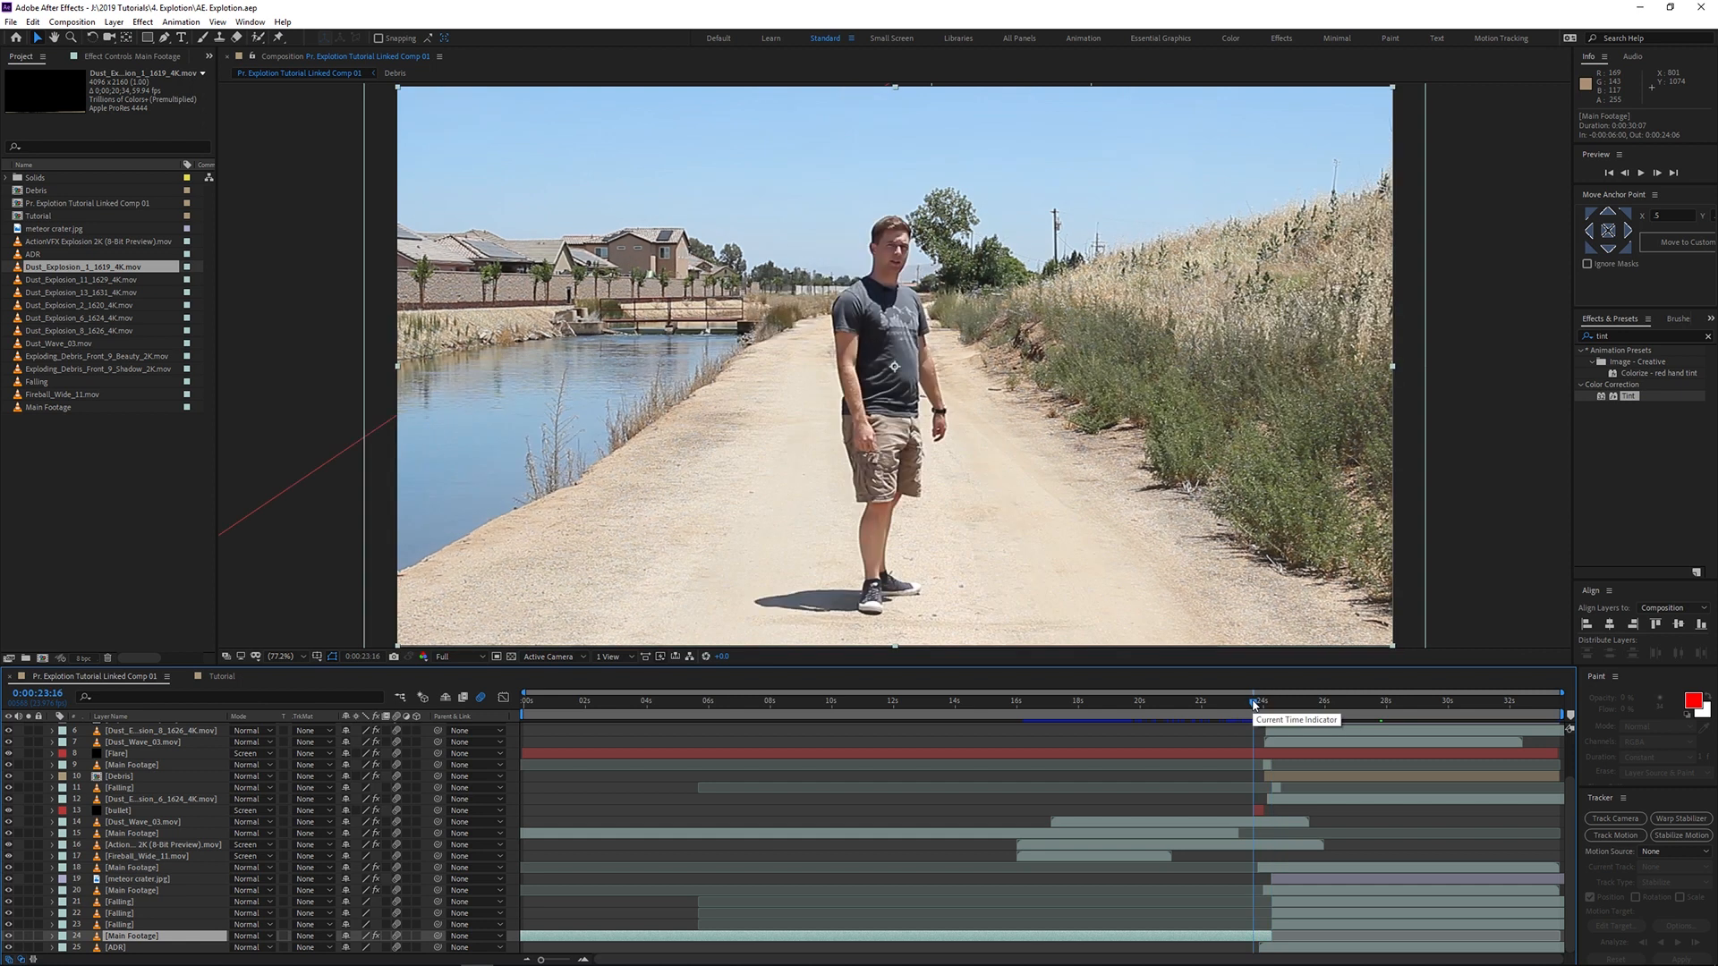
left_click_drag(1265, 705, 1284, 707)
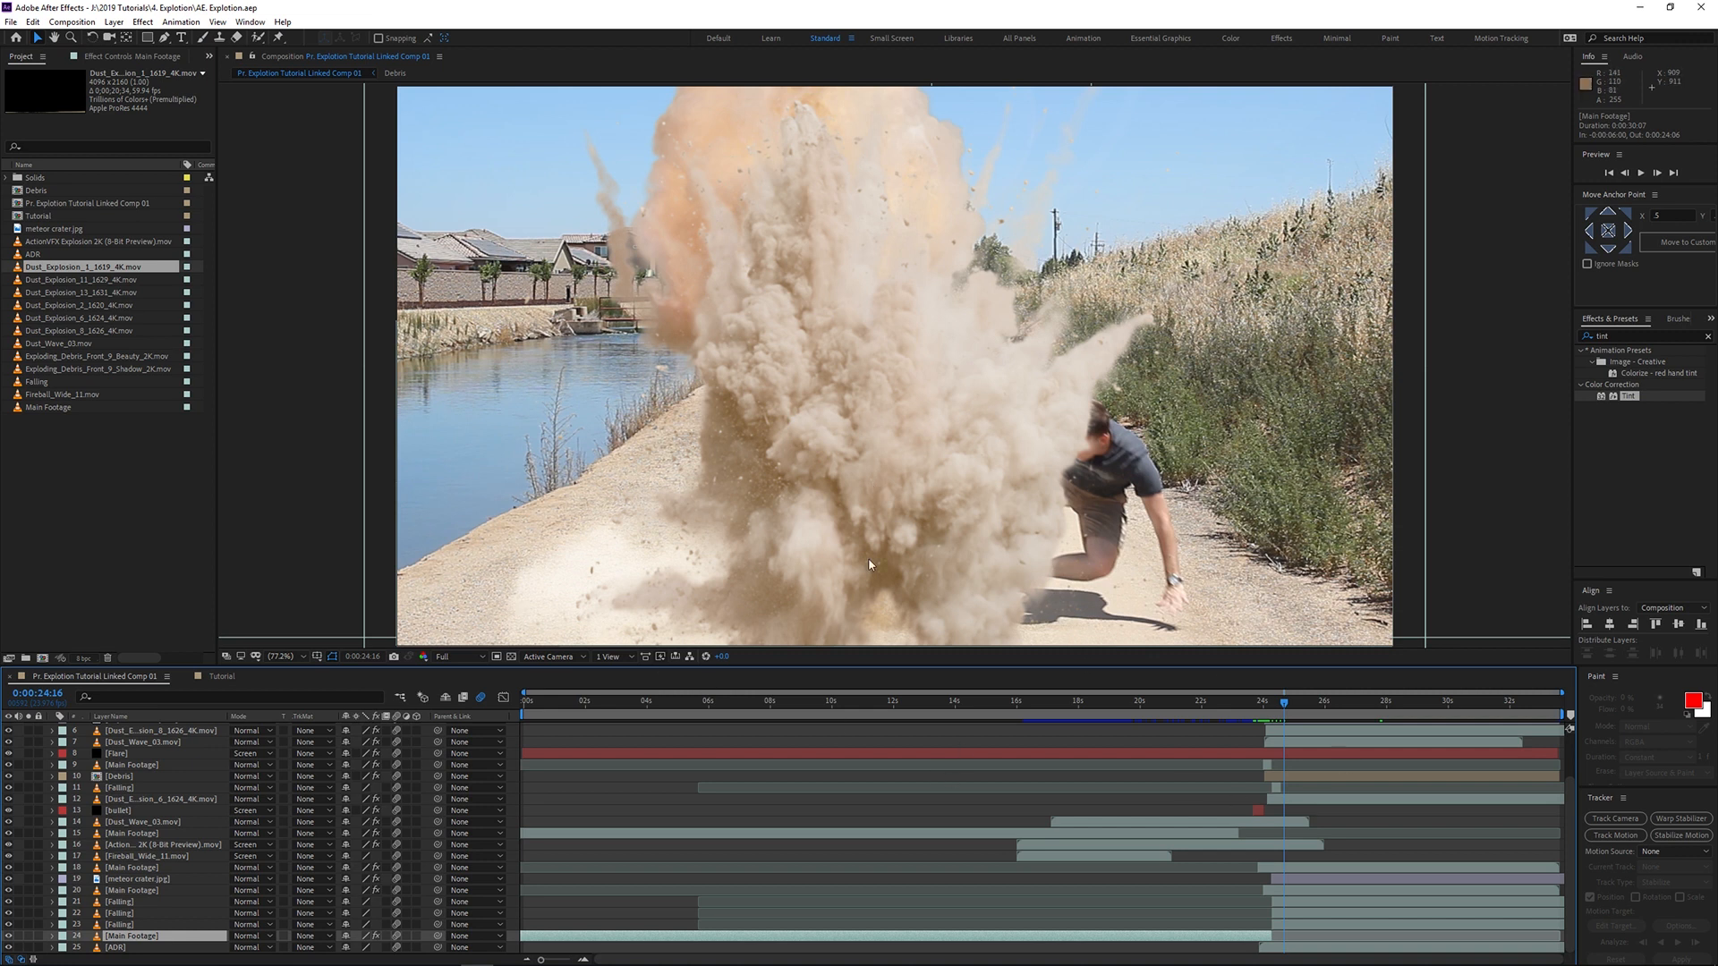
Step: Switch to Premiere Pro, scrub the sequence around 00:00:24:00 and examine the adjustment layer's Lumetri Color settings against the ungraded composition
key("alt+Tab")
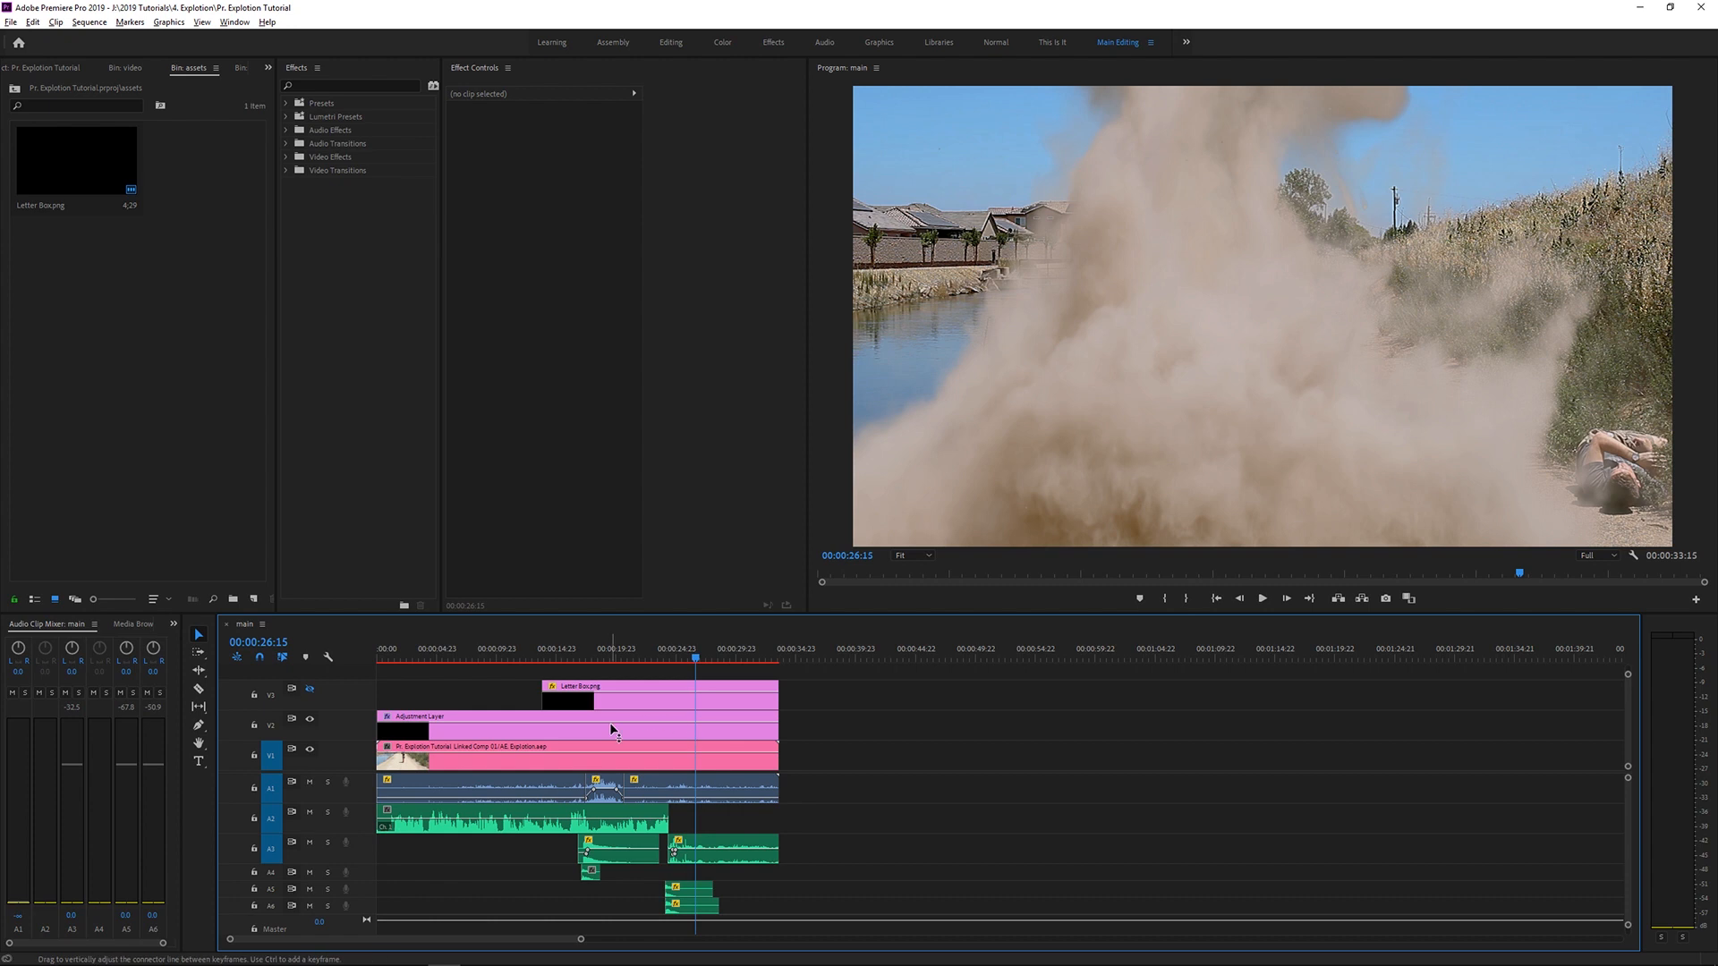
left_click_drag(695, 660, 664, 660)
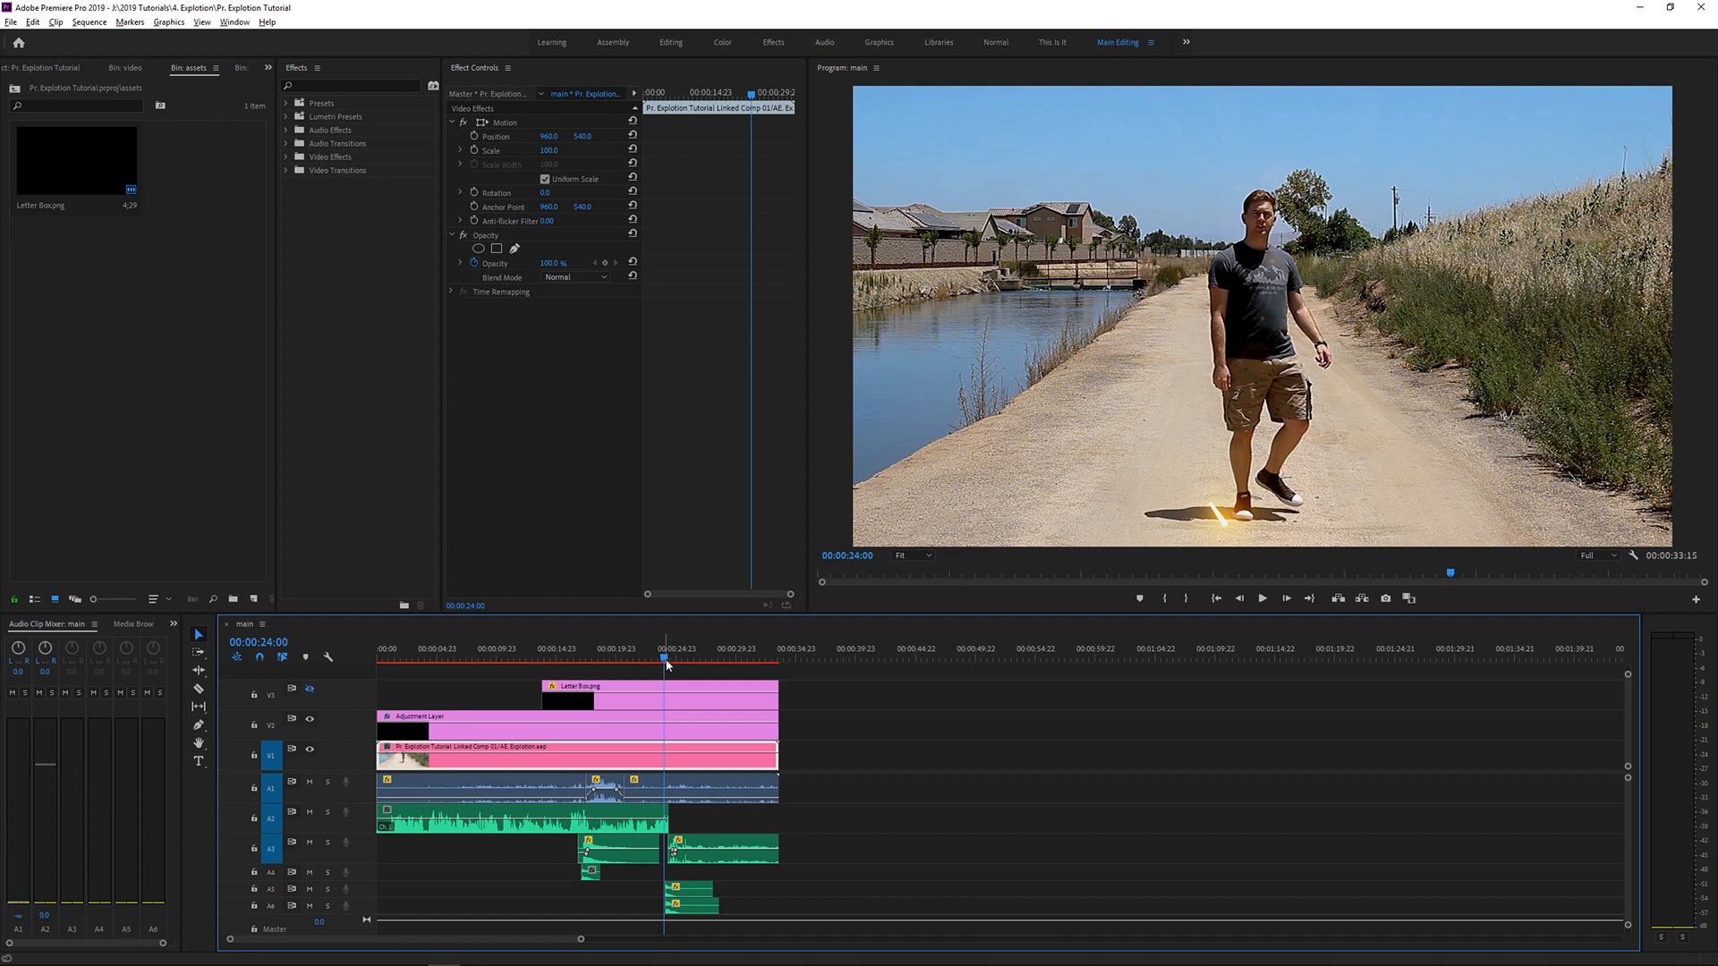
left_click(410, 735)
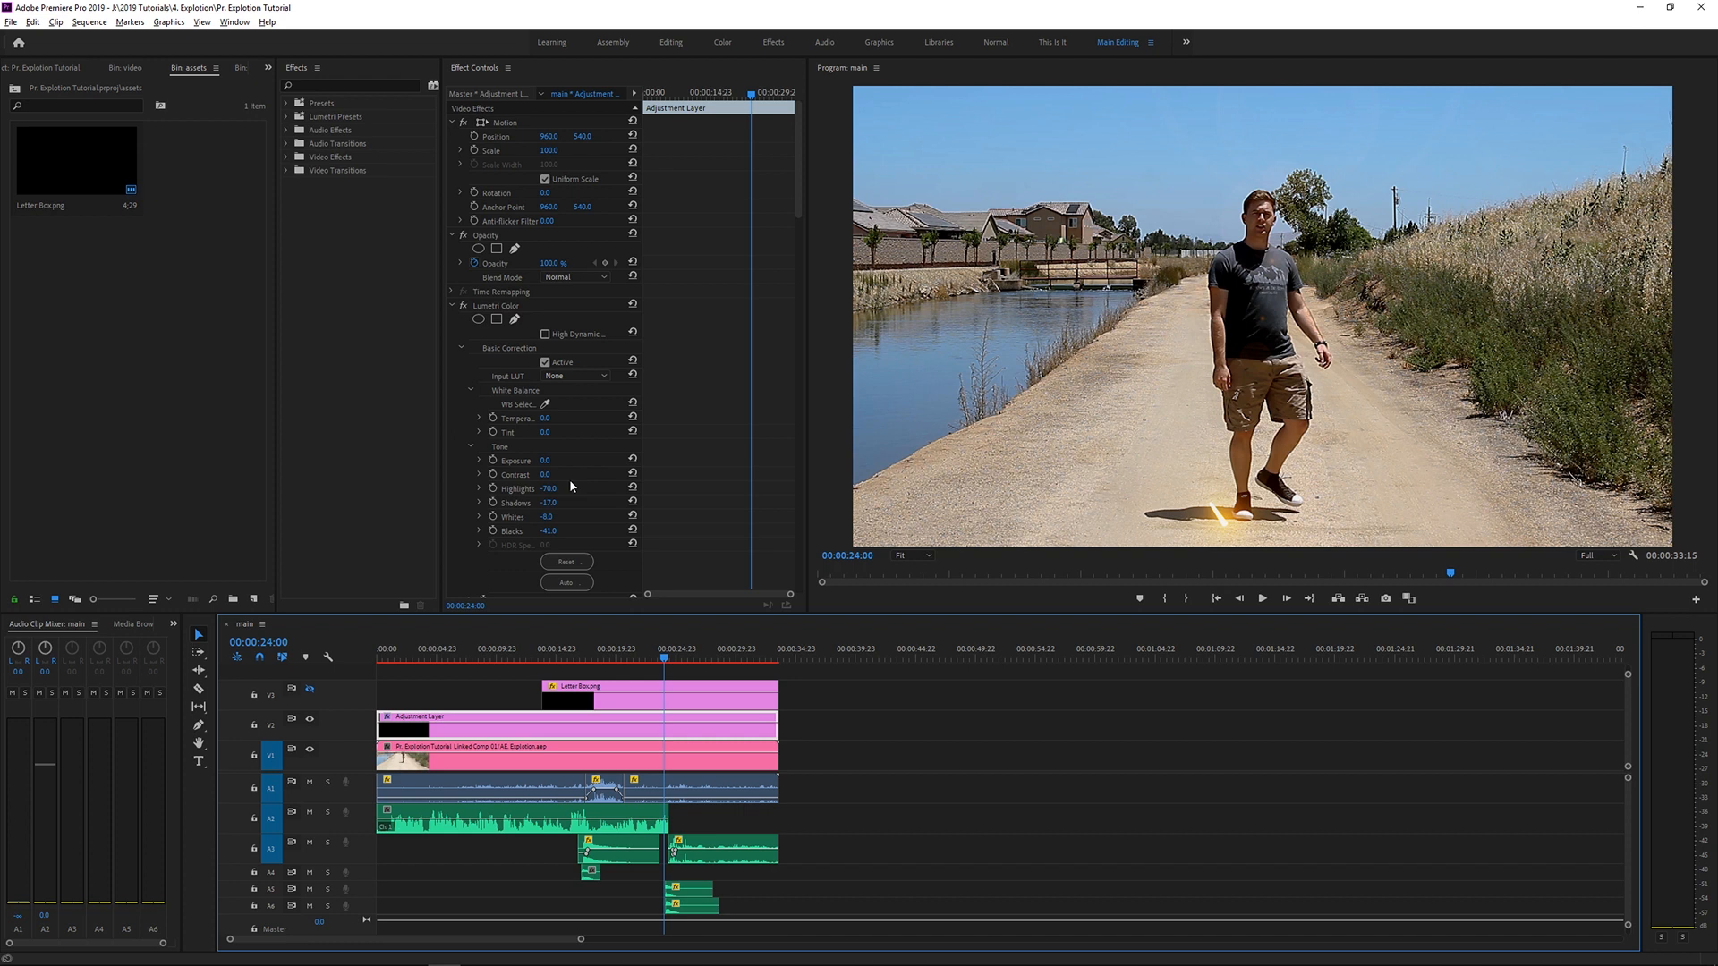
key("alt+Tab")
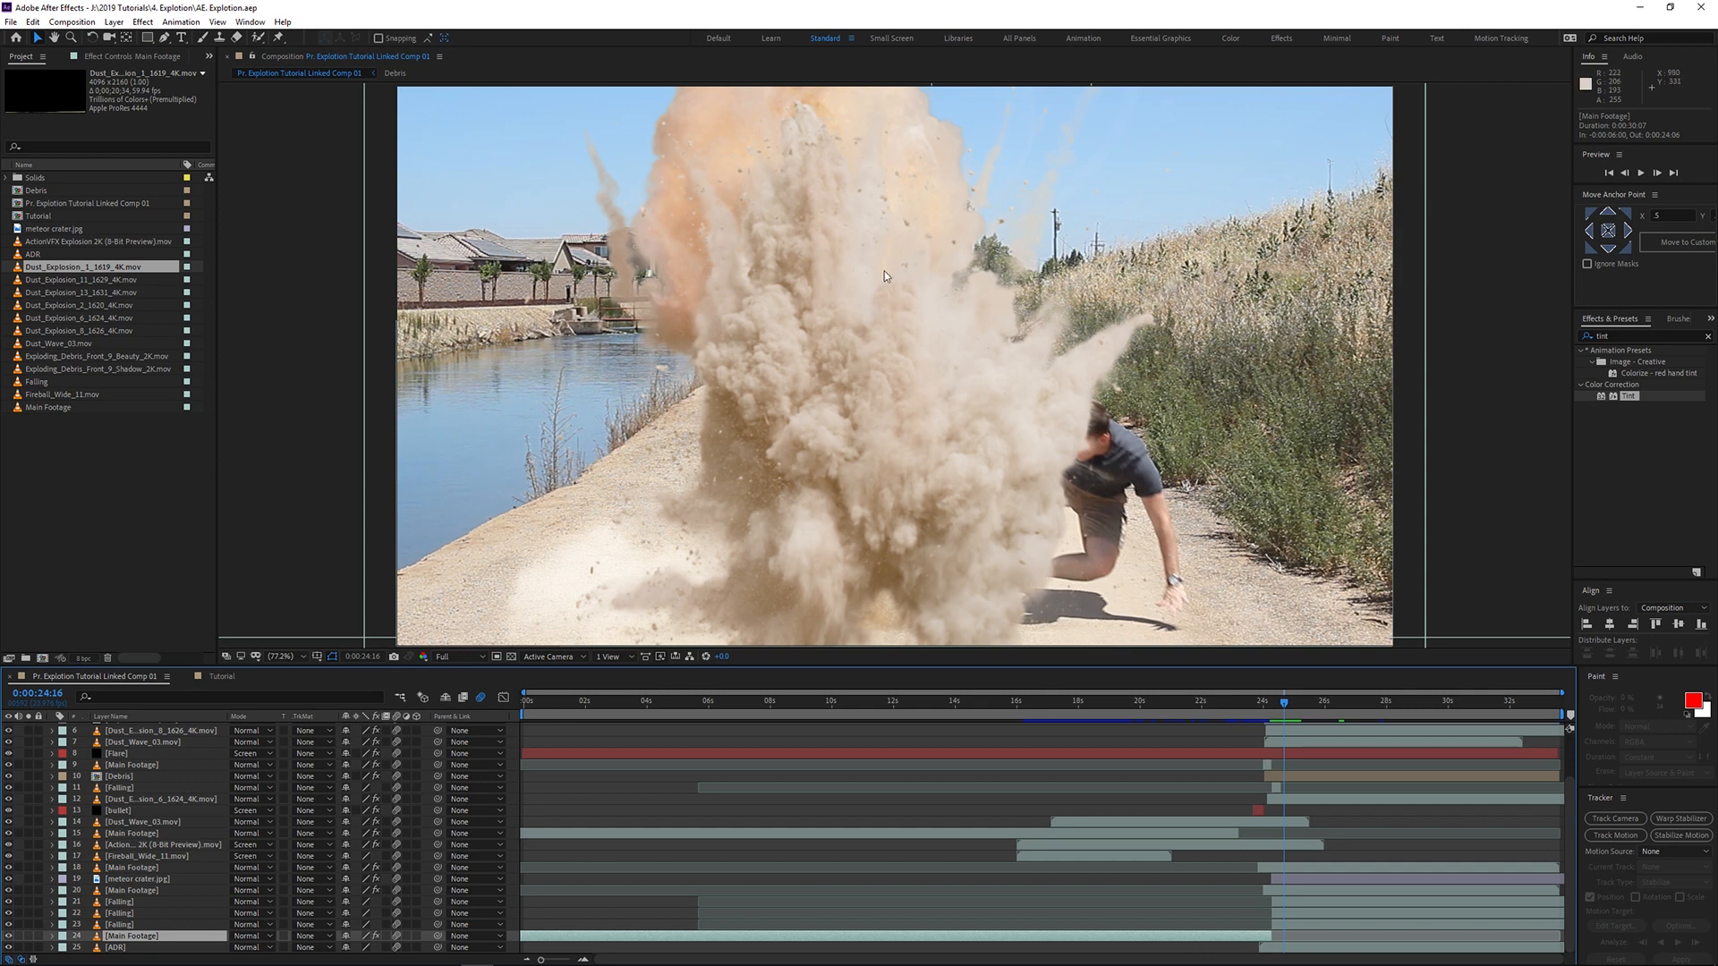
key("alt+Tab")
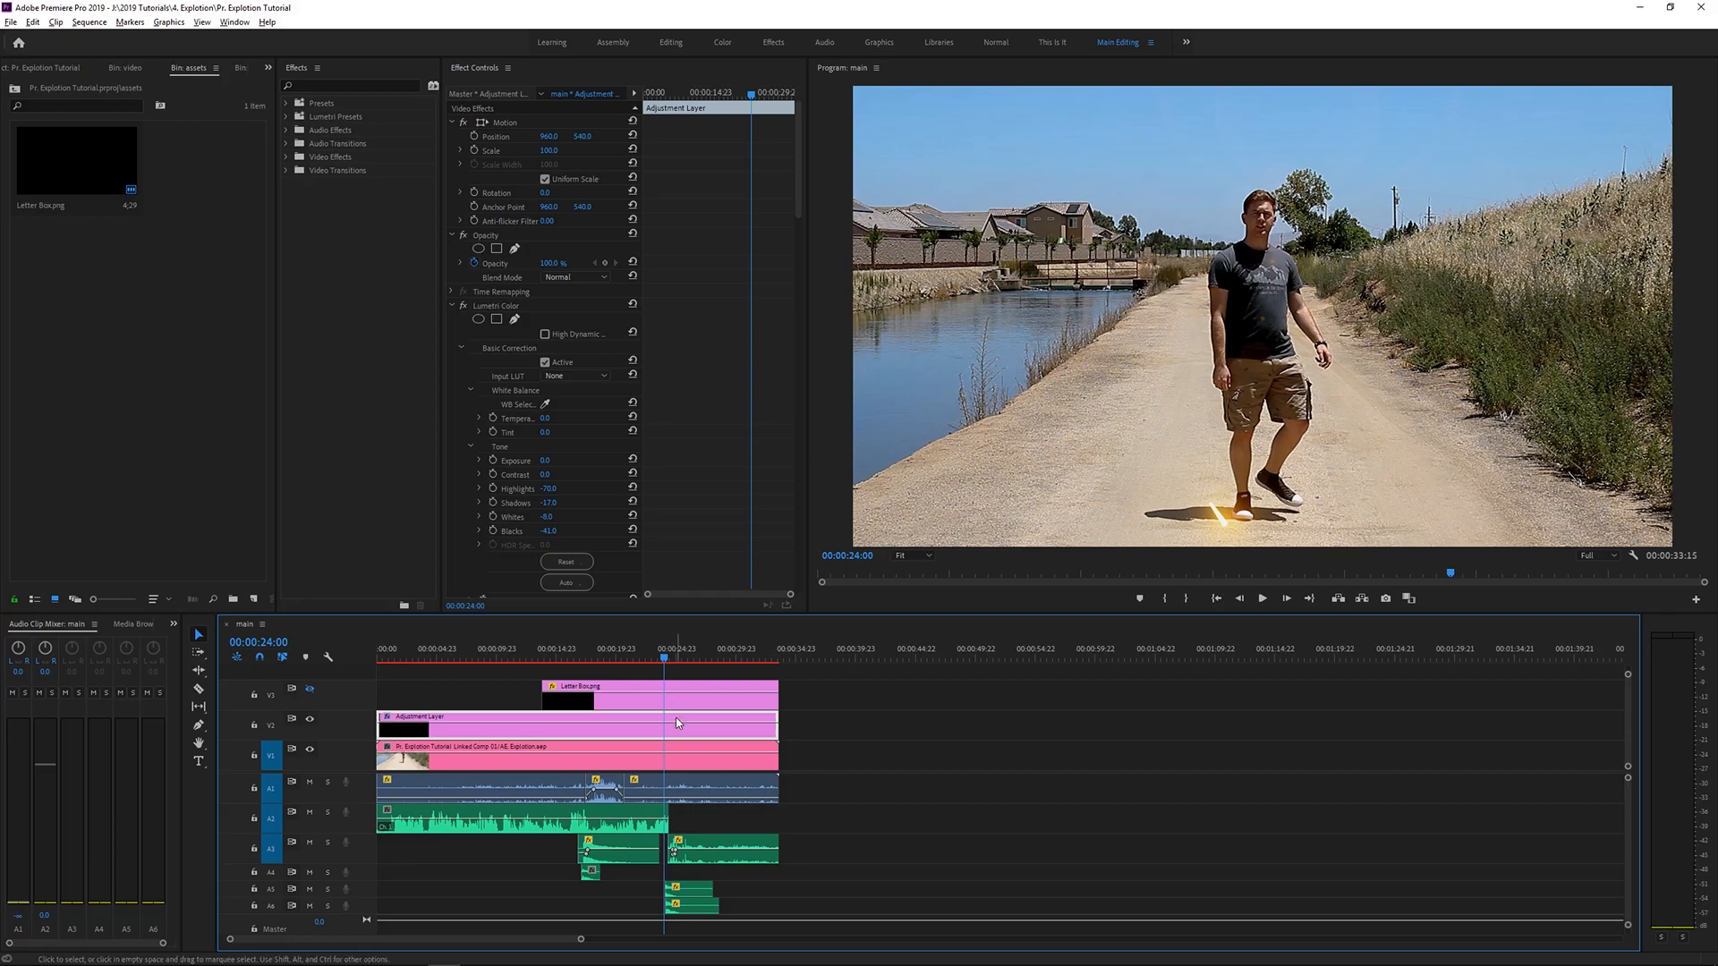
left_click_drag(665, 659, 674, 659)
Step: Switch to After Effects, open the Tutorial composition and scrub its Main Footage to 0:00:03:02
key("alt+Tab")
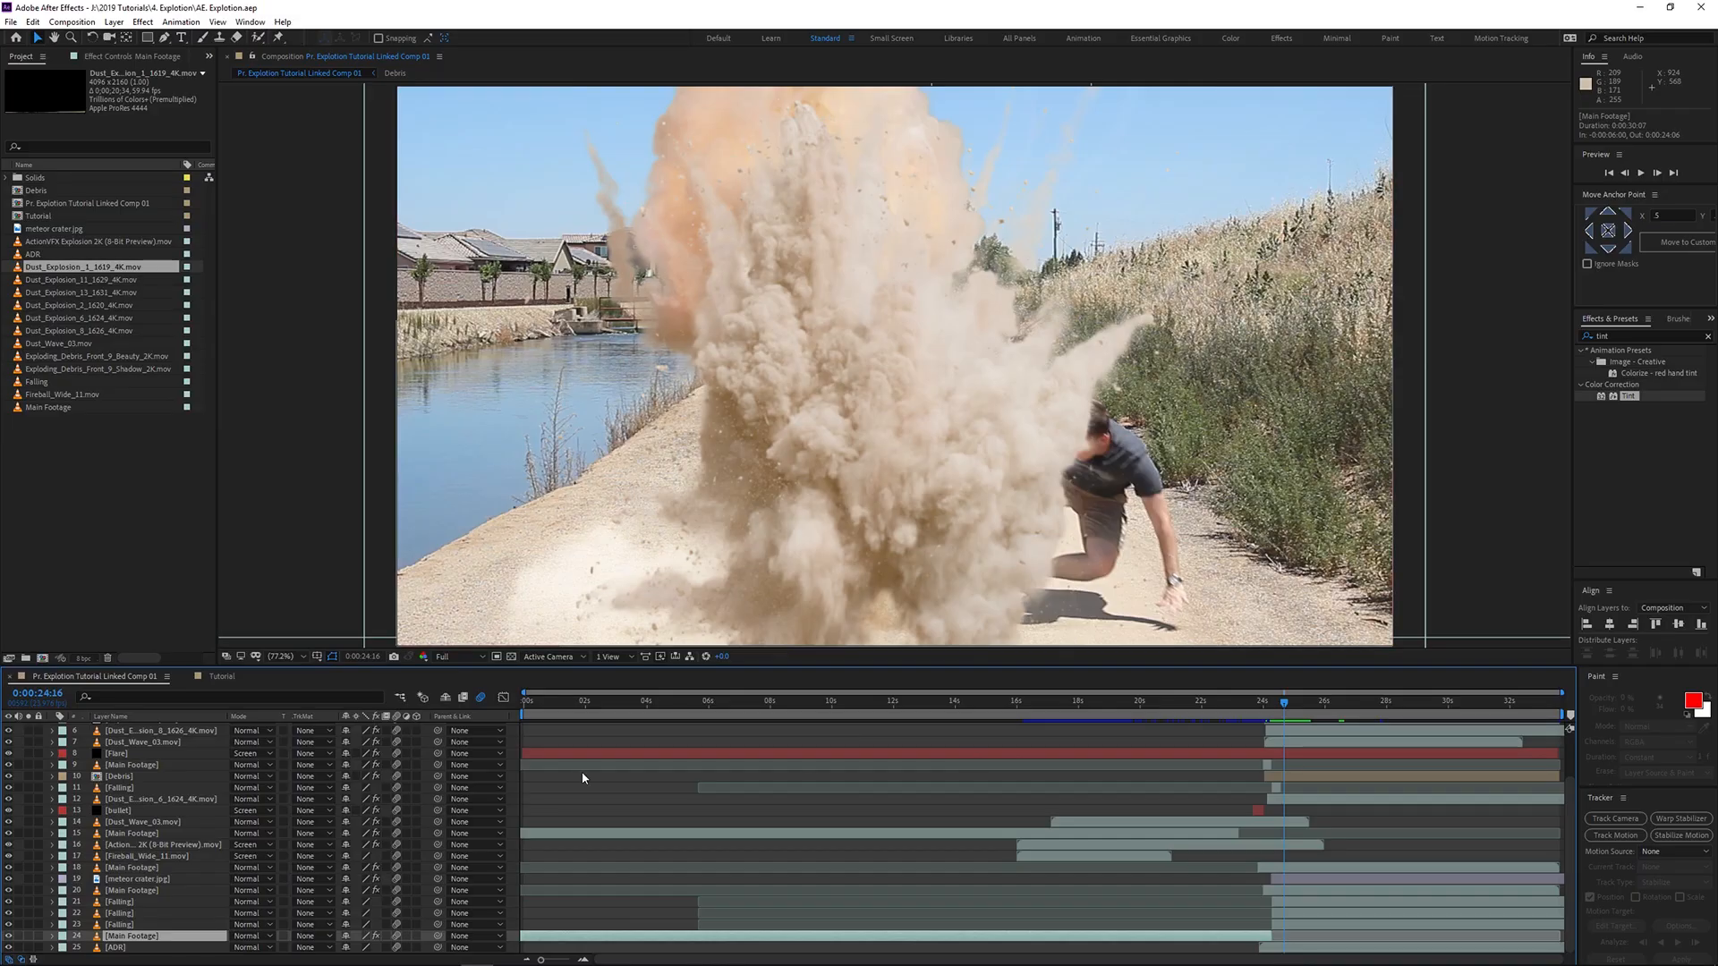
left_click(224, 677)
left_click_drag(537, 703, 1153, 734)
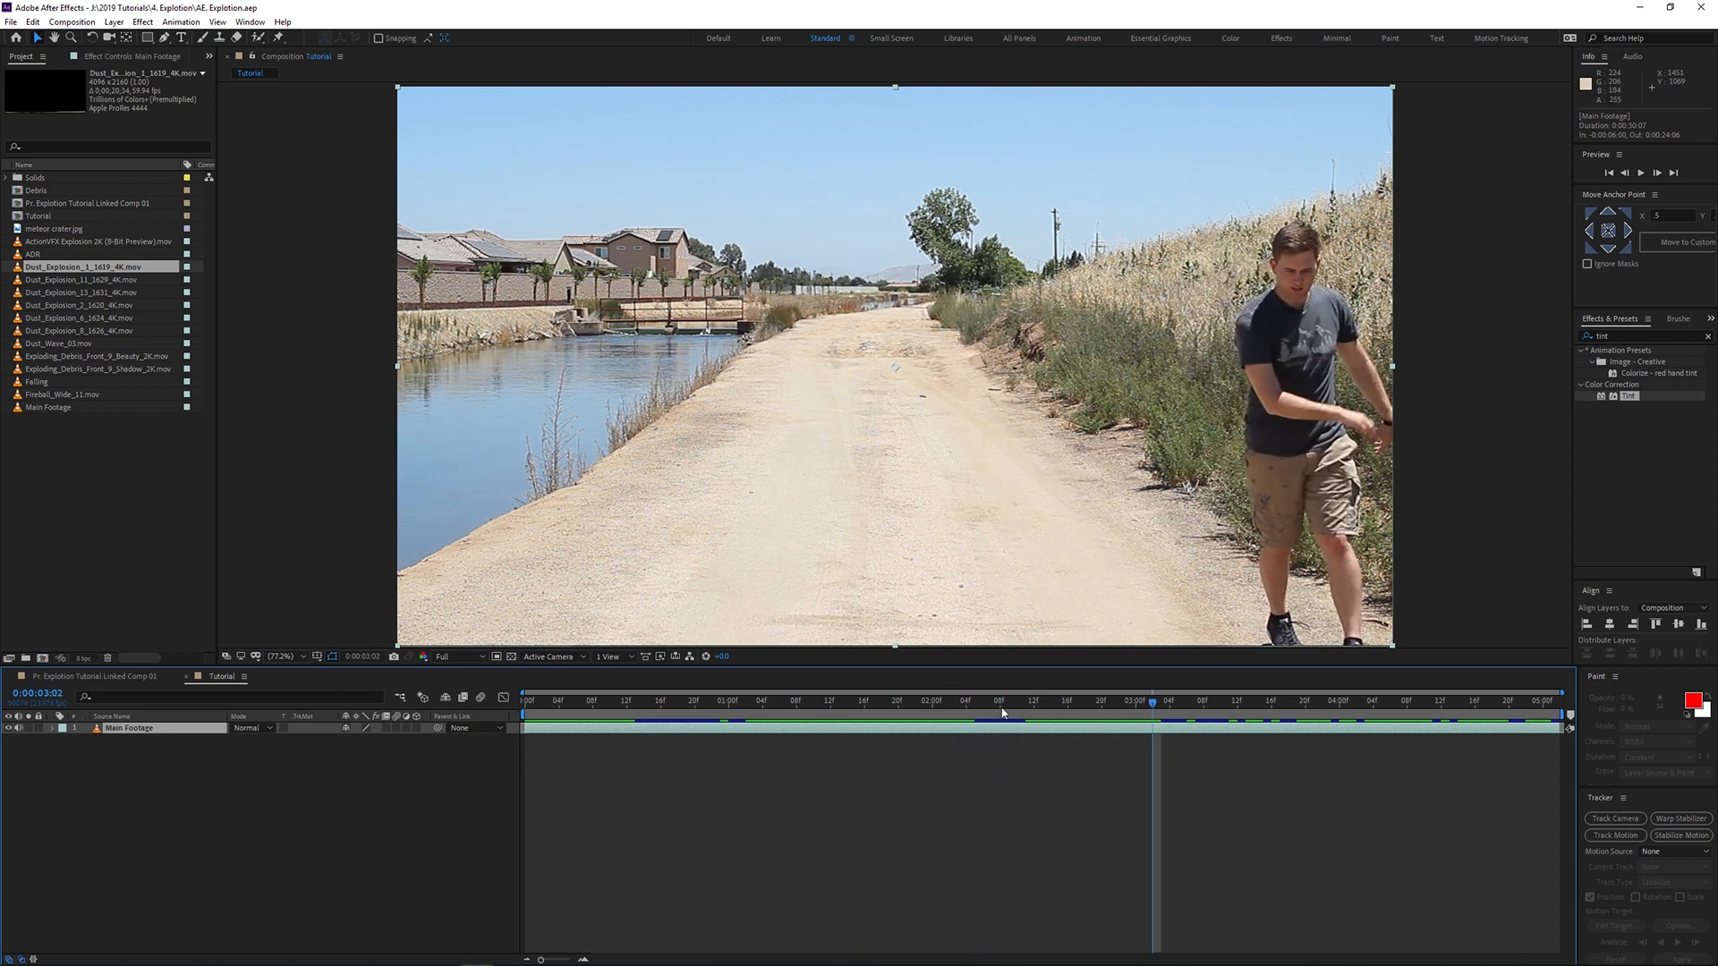
Step: Place the Falling clip above Main Footage and use the footage beneath it to find the explosion frame at 0:00:01:14
left_click_drag(38, 383, 147, 735)
left_click_drag(598, 719, 740, 732)
left_click(8, 729)
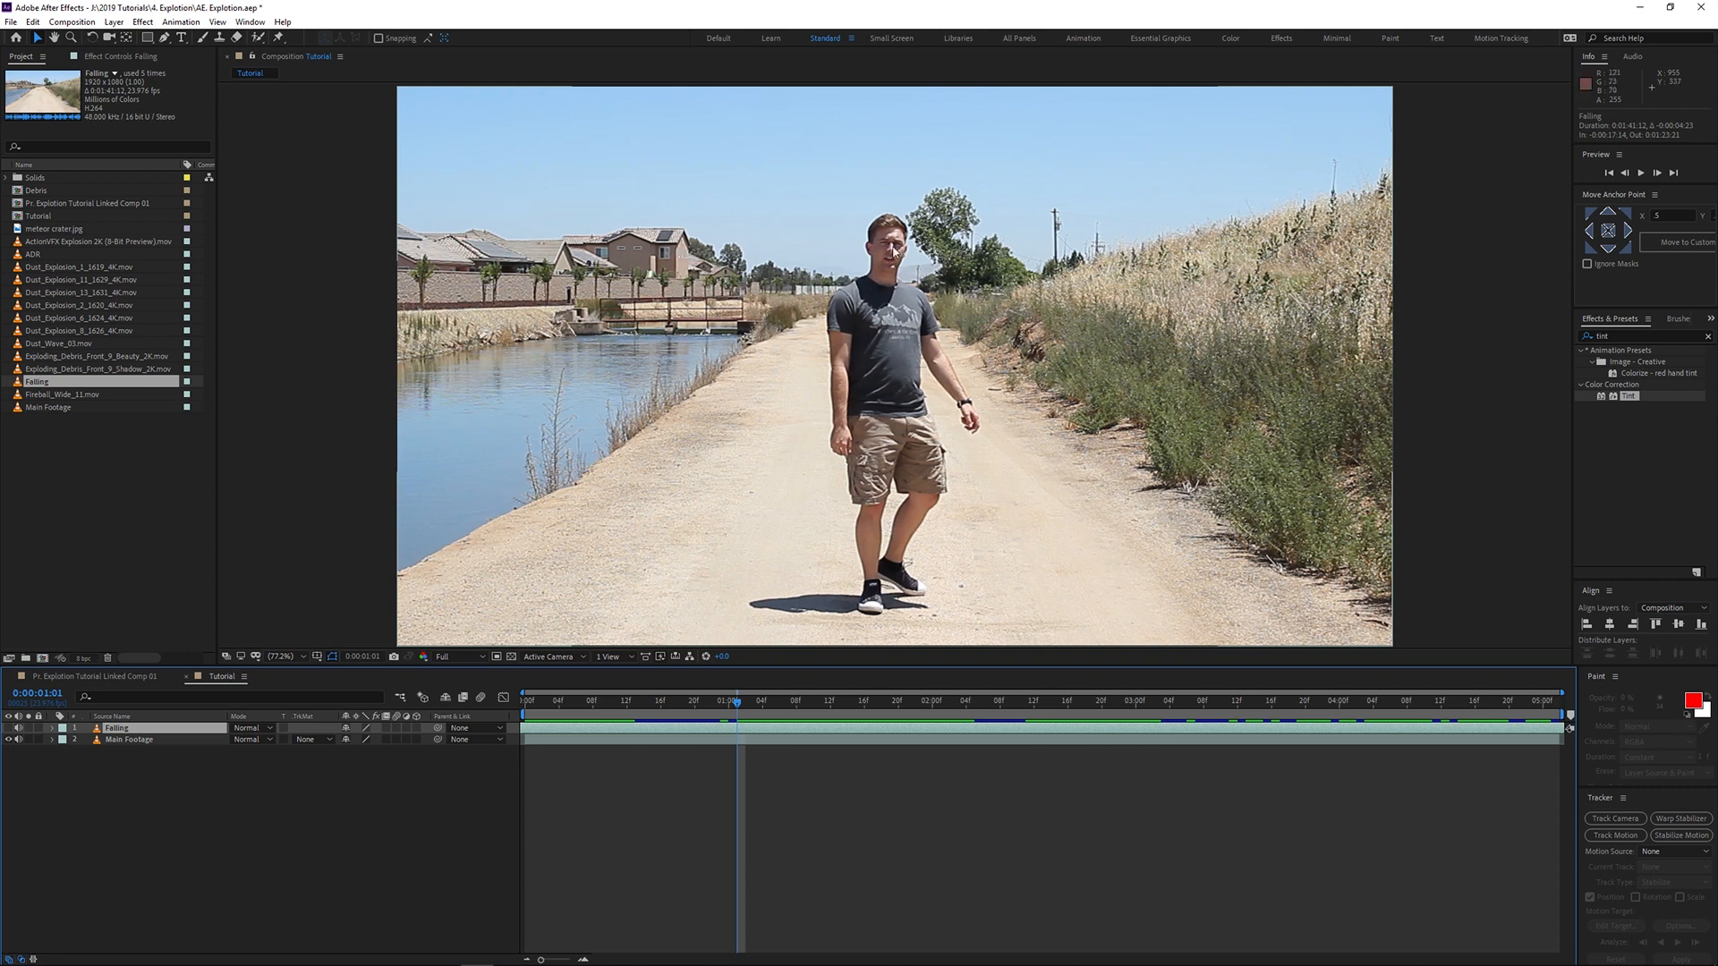
left_click_drag(739, 707, 842, 721)
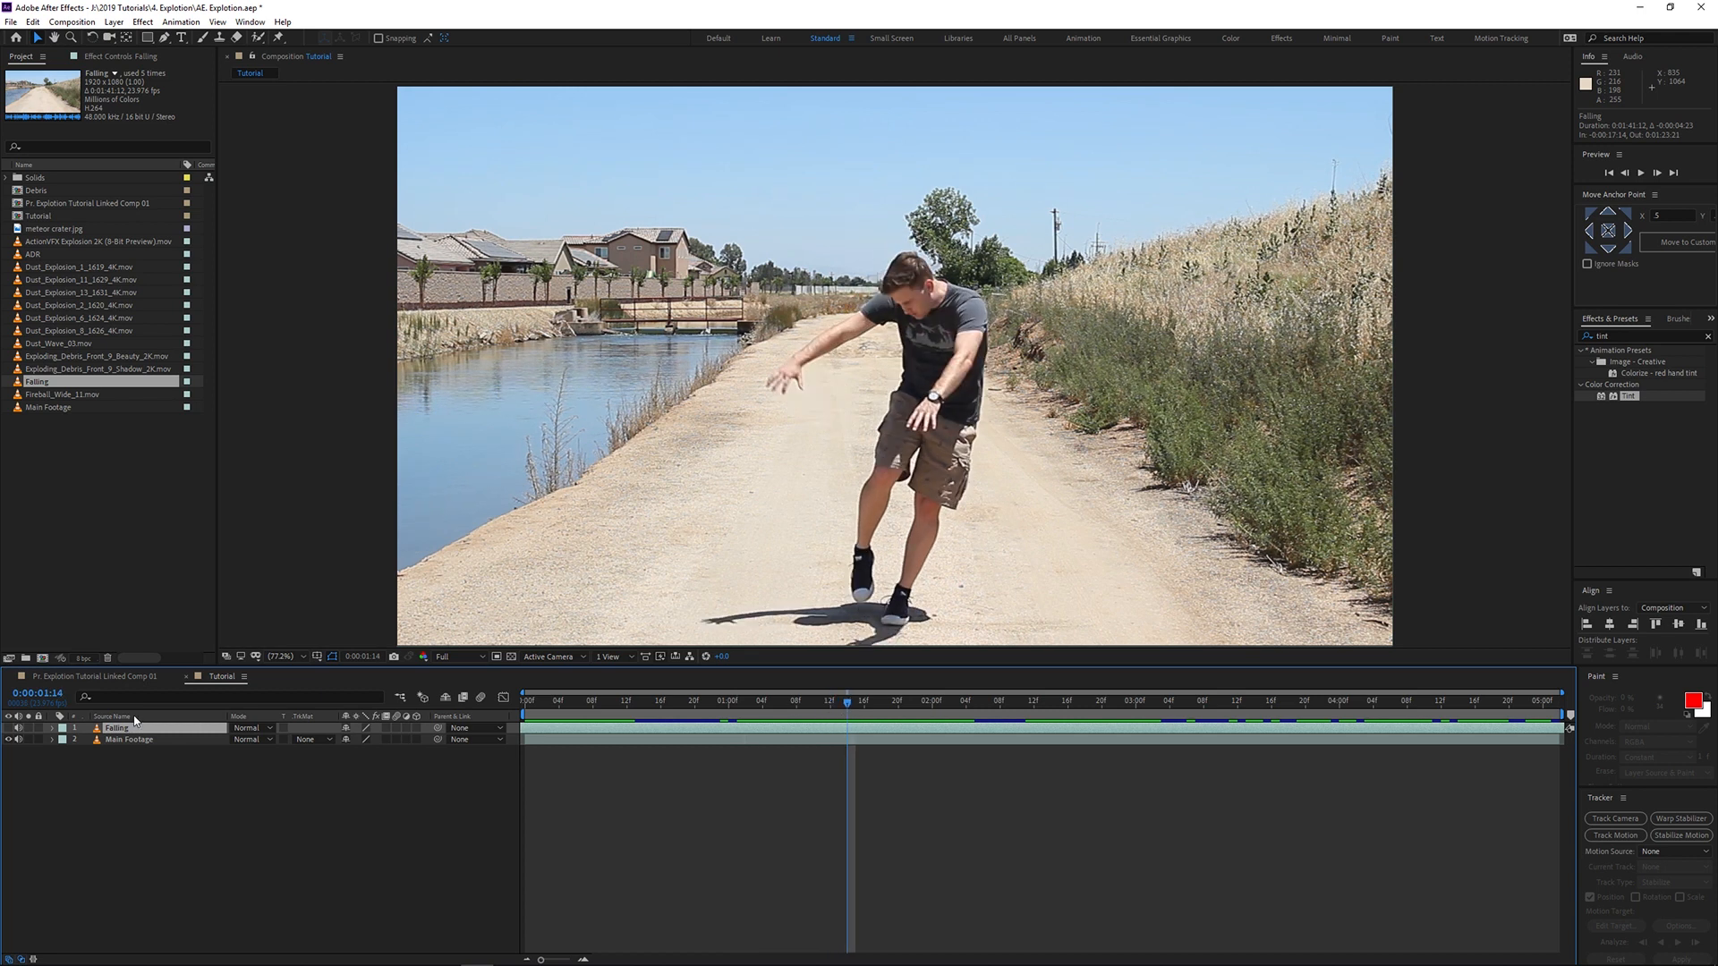
left_click(9, 728)
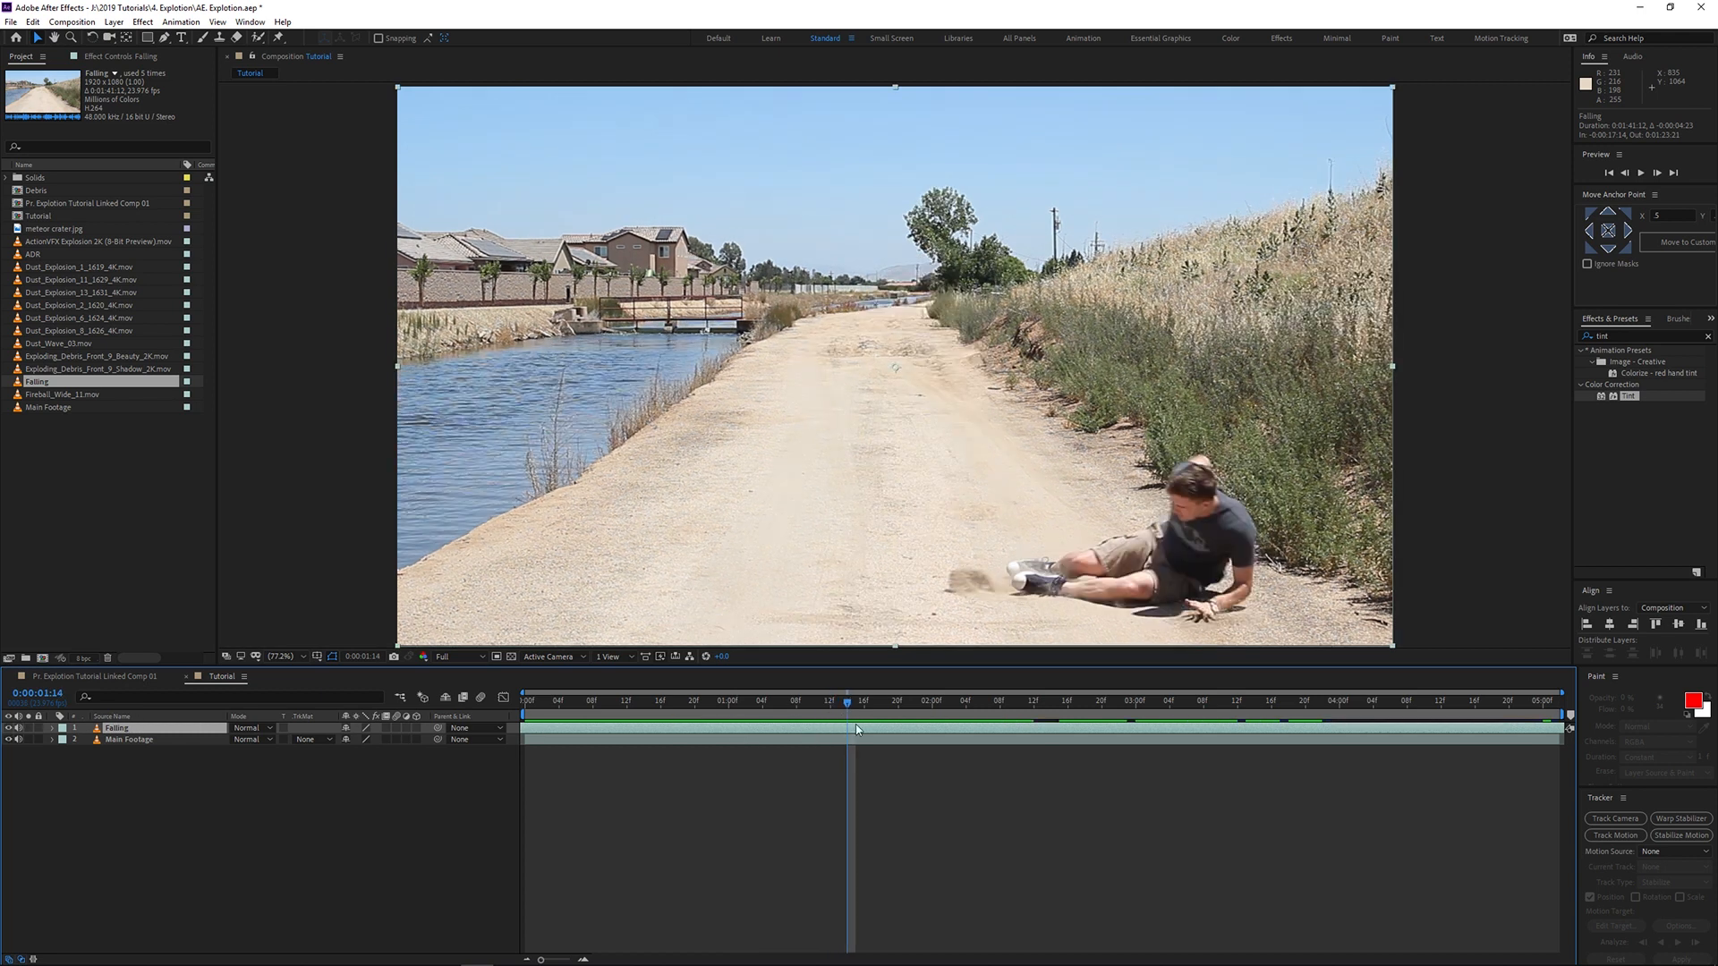
Step: Slide the Falling layer in time so its jump matches the man's pose in Main Footage at 0:00:01:14
left_click_drag(848, 735, 954, 727)
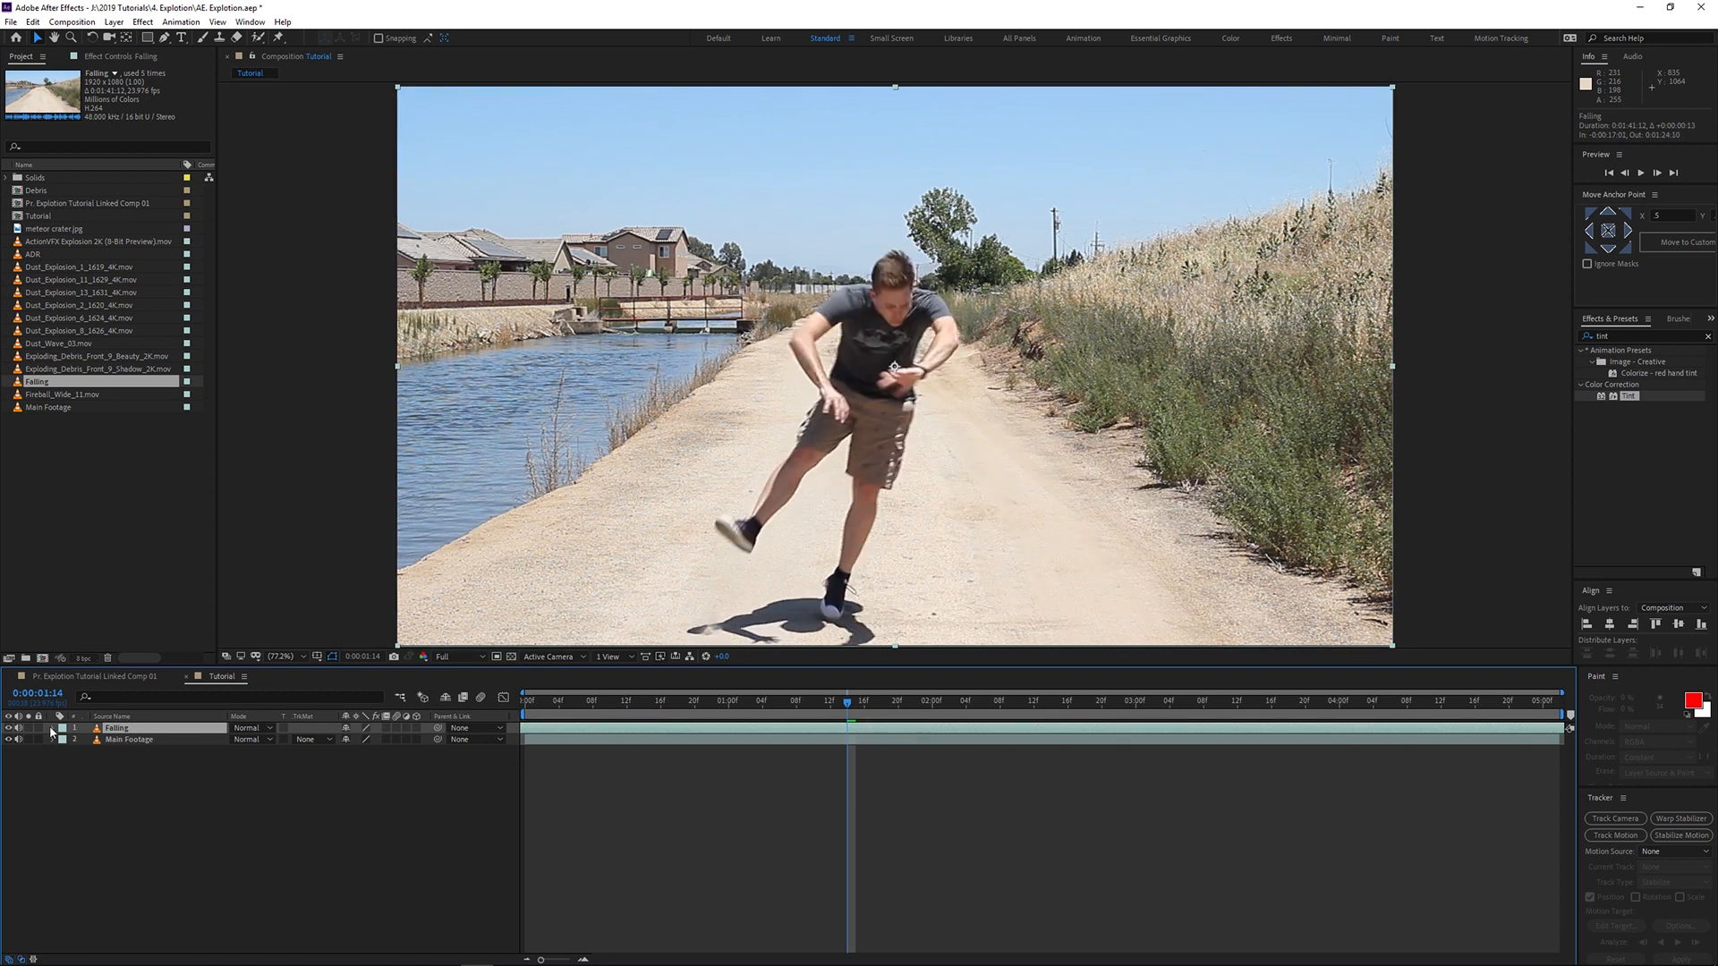
left_click(9, 729)
left_click(9, 728)
left_click(9, 728)
left_click(9, 728)
left_click_drag(856, 731, 850, 732)
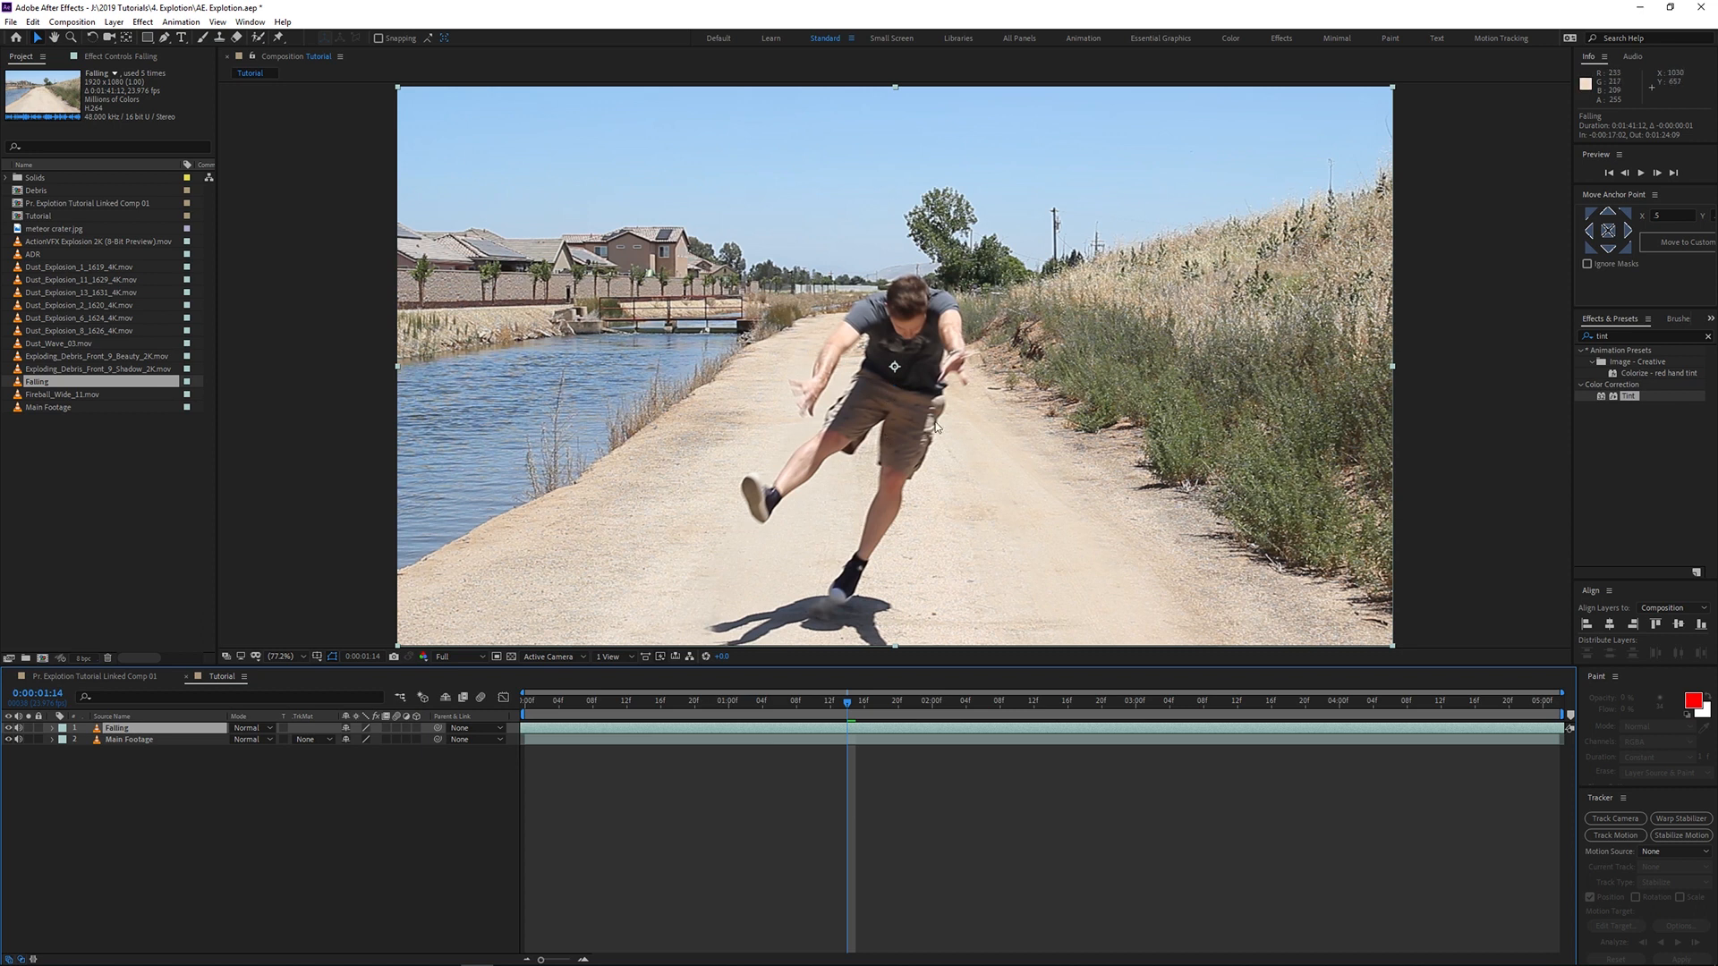
Step: Split the Falling layer at 0:00:01:14 and delete the part before the cut
key("ctrl+shift+d")
left_click(838, 741)
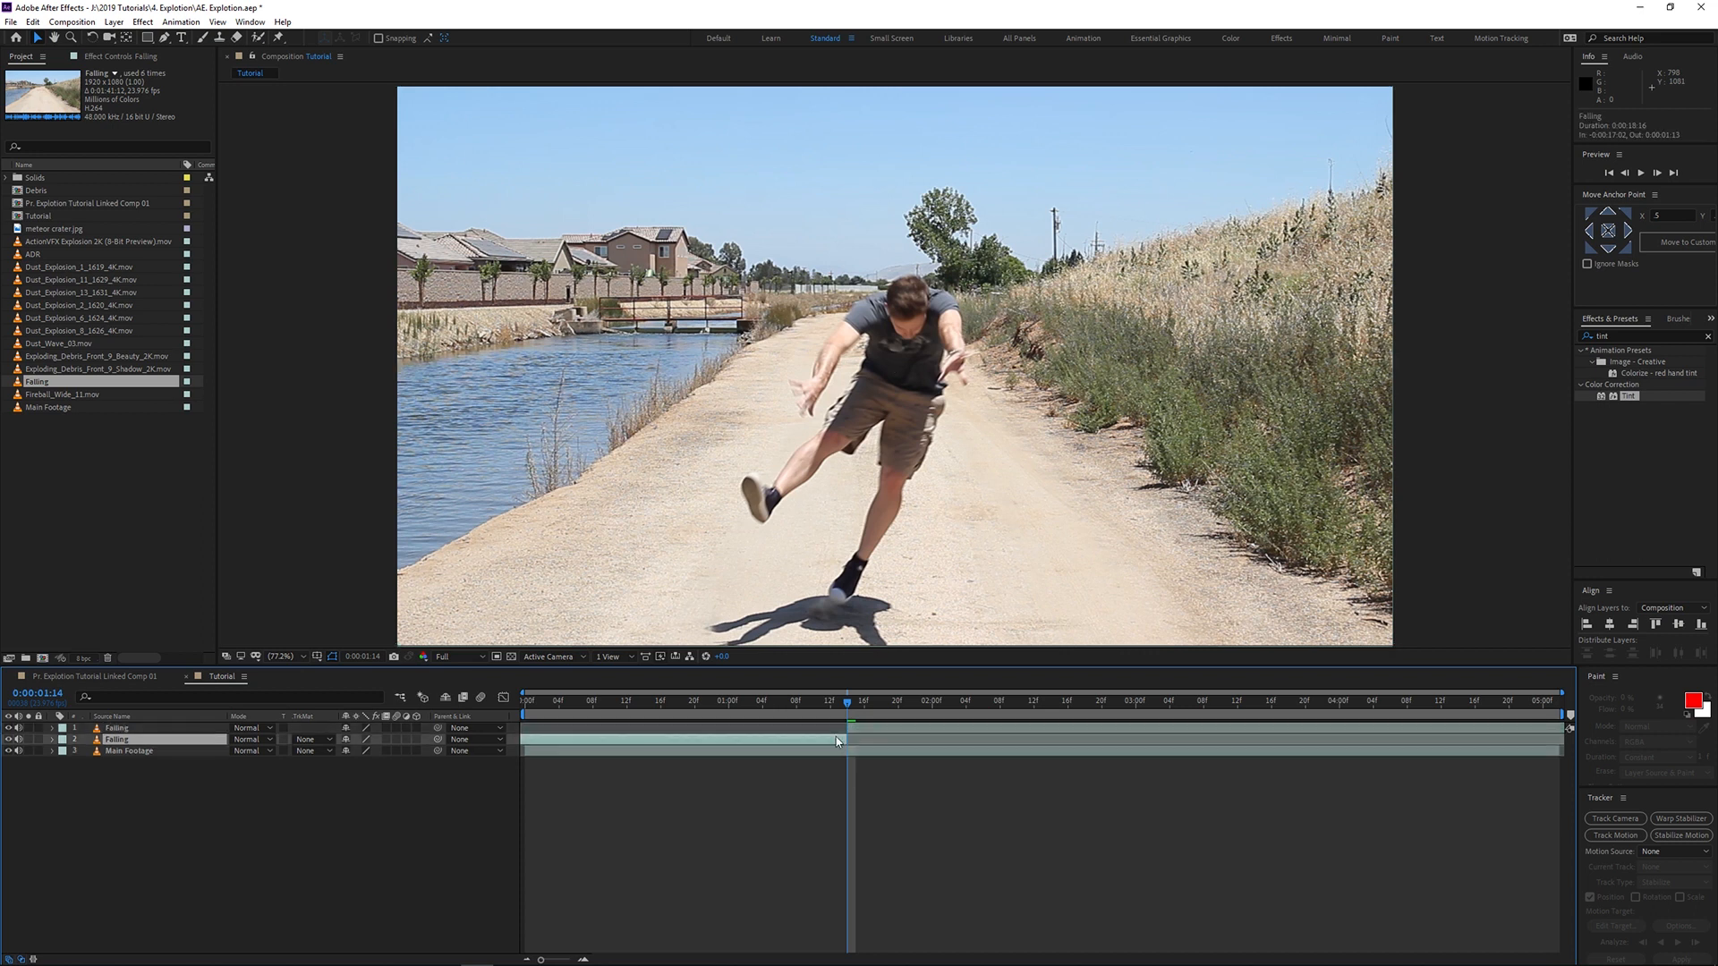
key("Delete")
Step: Preview the transition from Main Footage to the Falling clip, starting at about 0:00:01:03
left_click_drag(848, 704, 764, 712)
key("space")
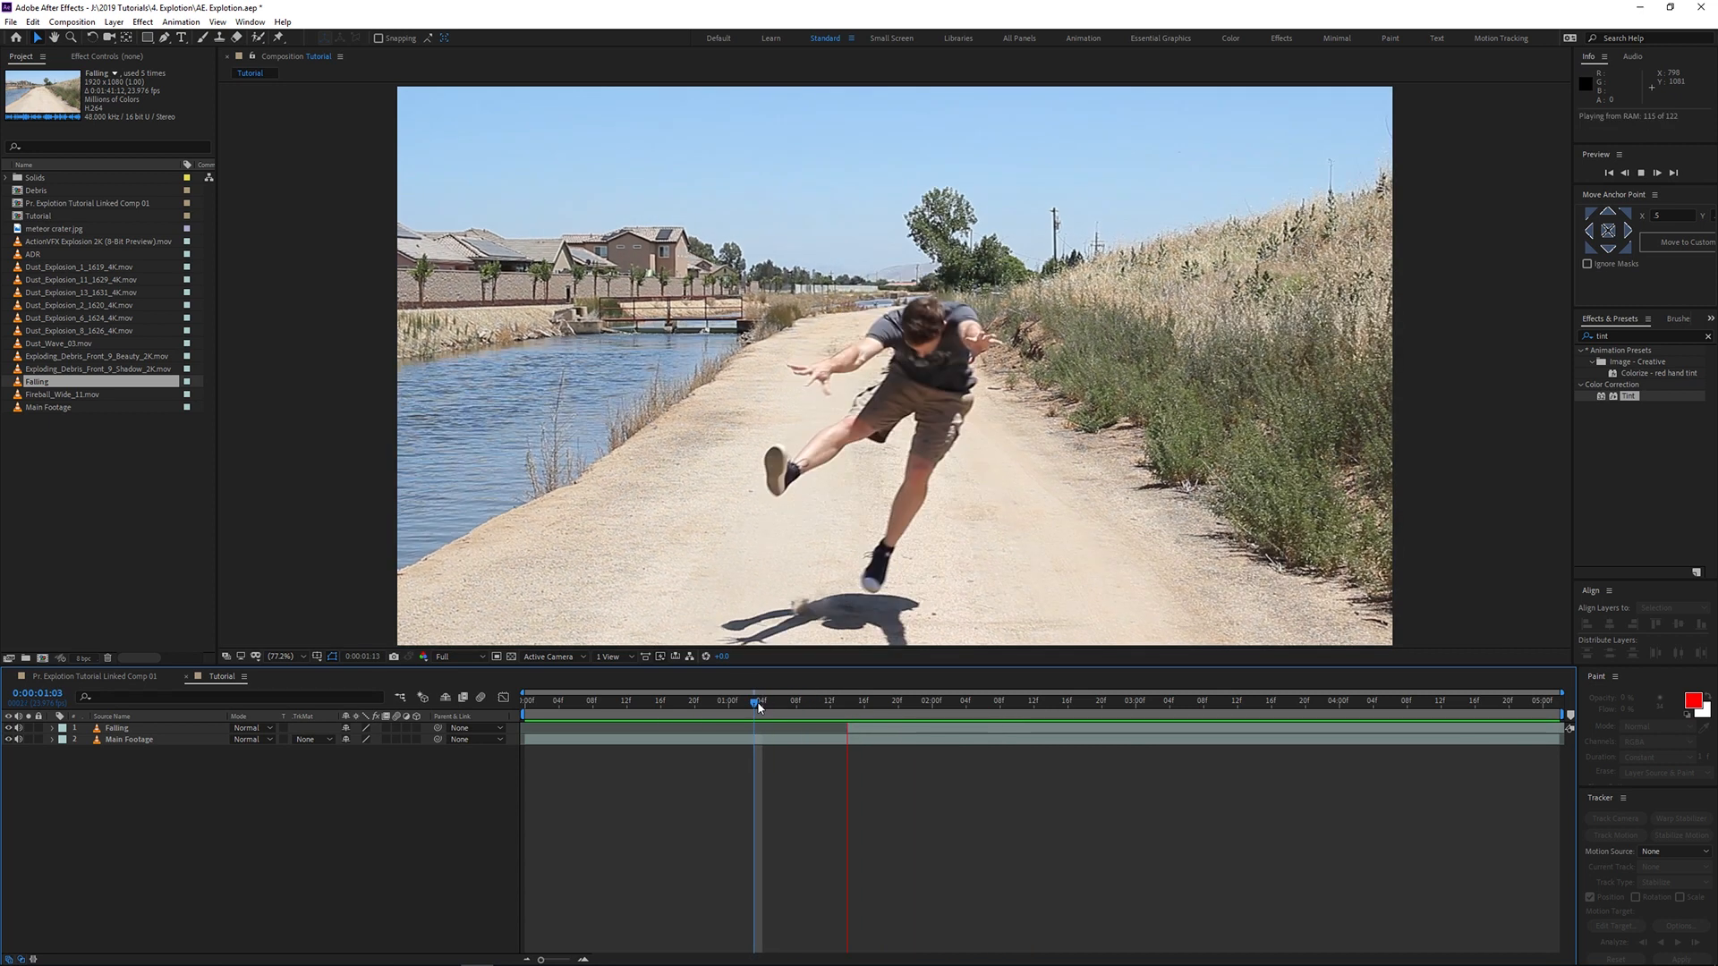
key("space")
left_click_drag(788, 709, 856, 711)
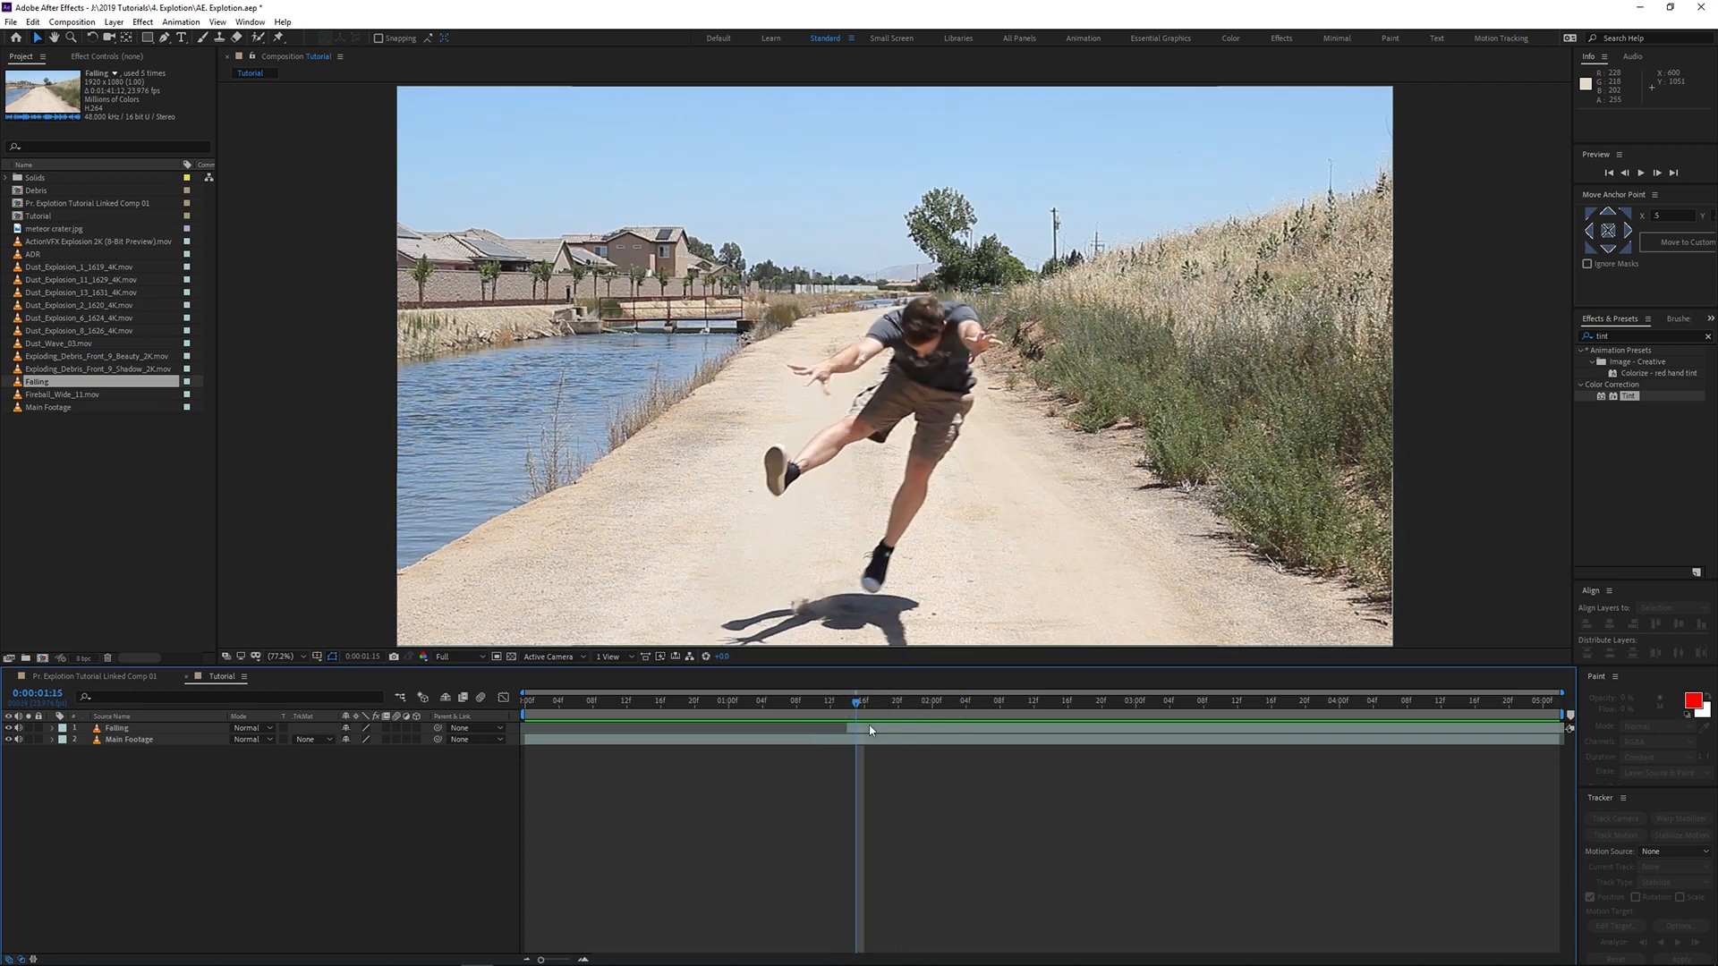
Step: Draw a closed Pen mask on the Falling layer around the jumping man and the path beside him, with its upper edge above his head
left_click(870, 730)
key("g")
left_click(701, 629)
left_click(718, 580)
left_click(718, 531)
left_click(725, 480)
left_click_drag(767, 375, 775, 358)
left_click(794, 344)
left_click(815, 335)
left_click(849, 320)
left_click(898, 308)
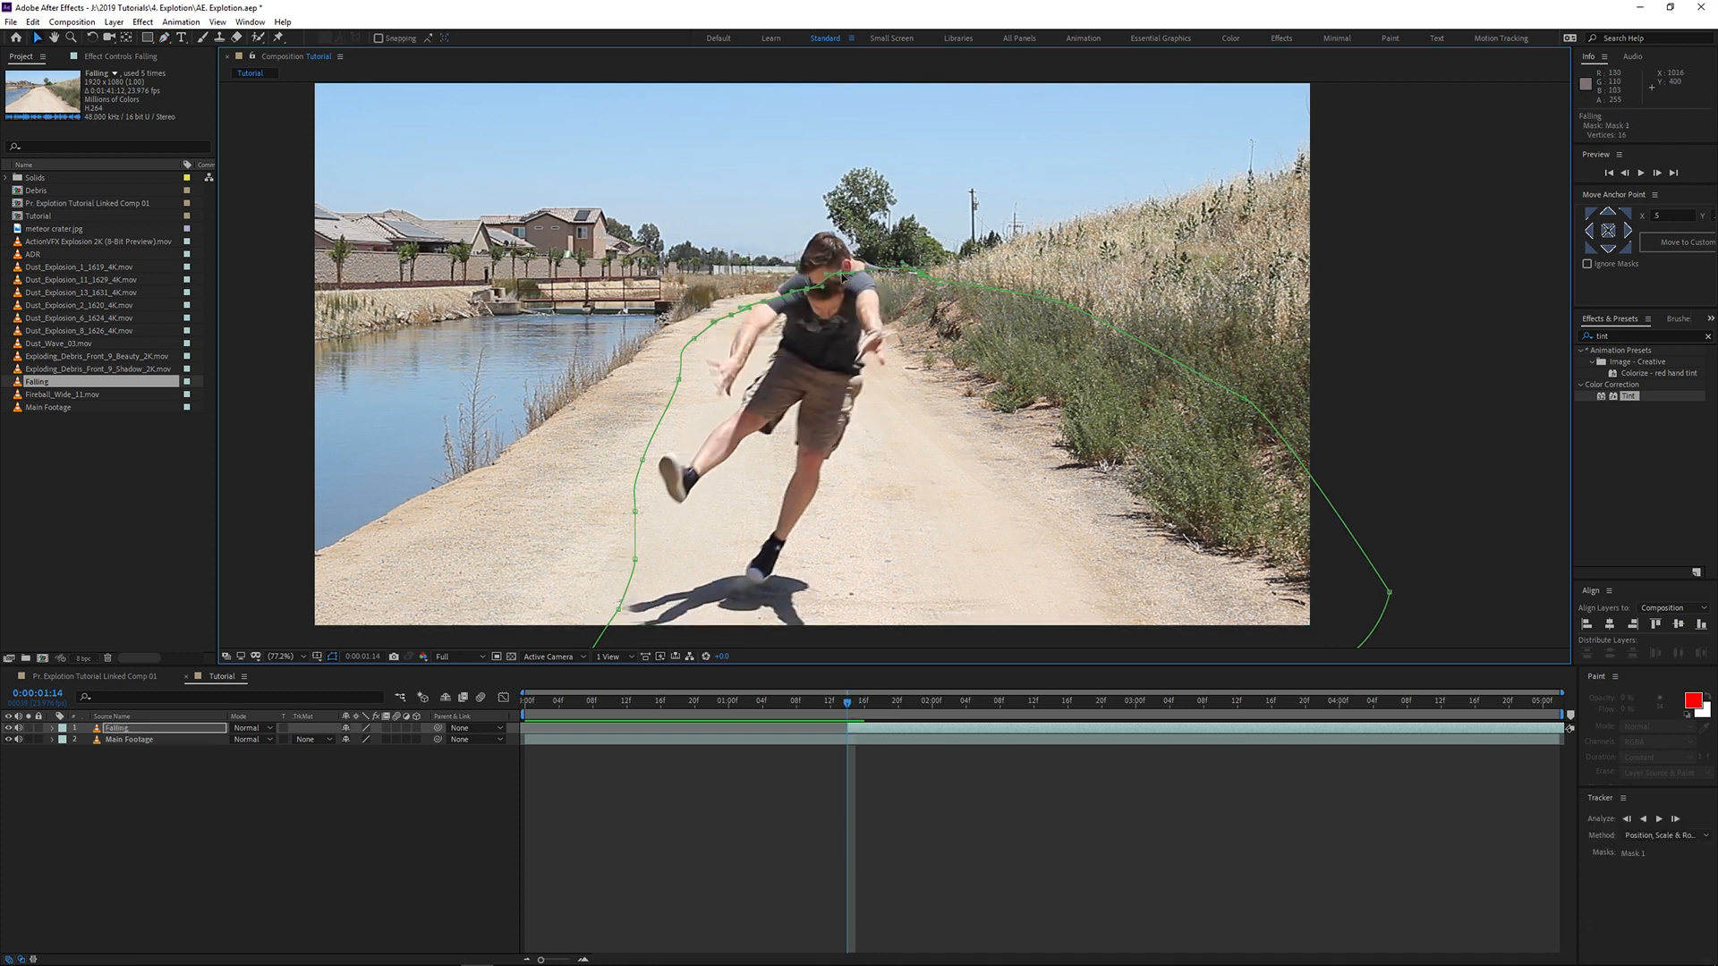
left_click_drag(843, 278, 816, 255)
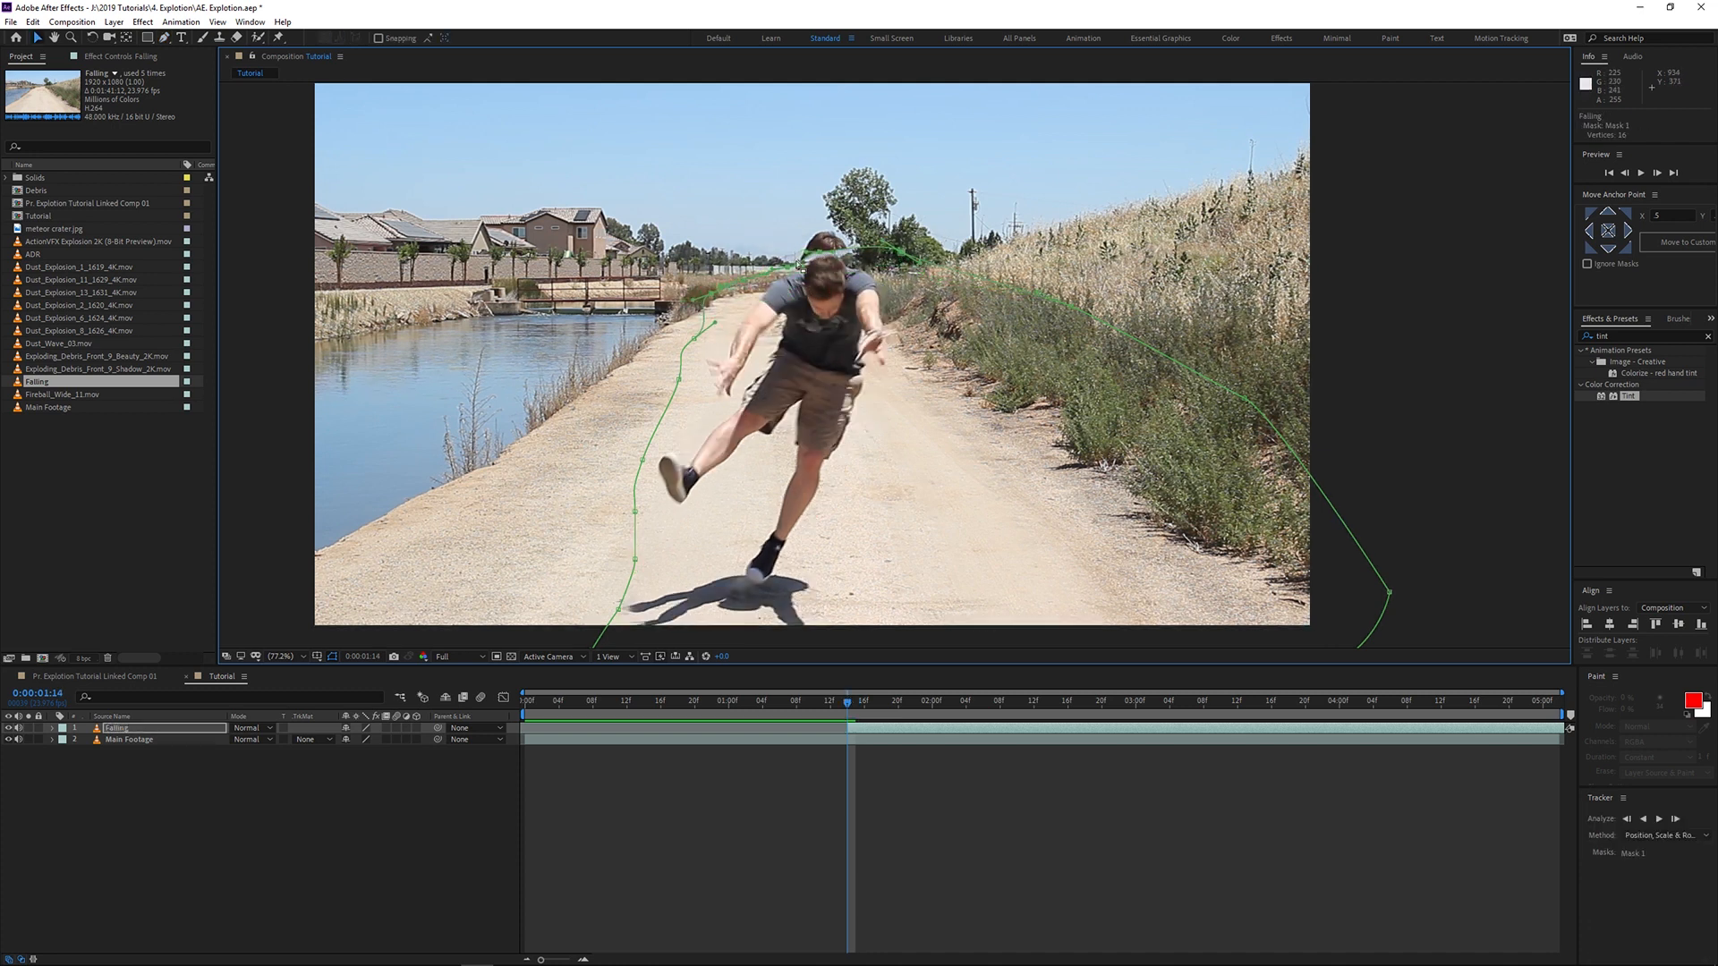
Step: Reshape the right side of the Falling layer's mask so it encloses the man throughout his fall beside the grassy bank
left_click(954, 762)
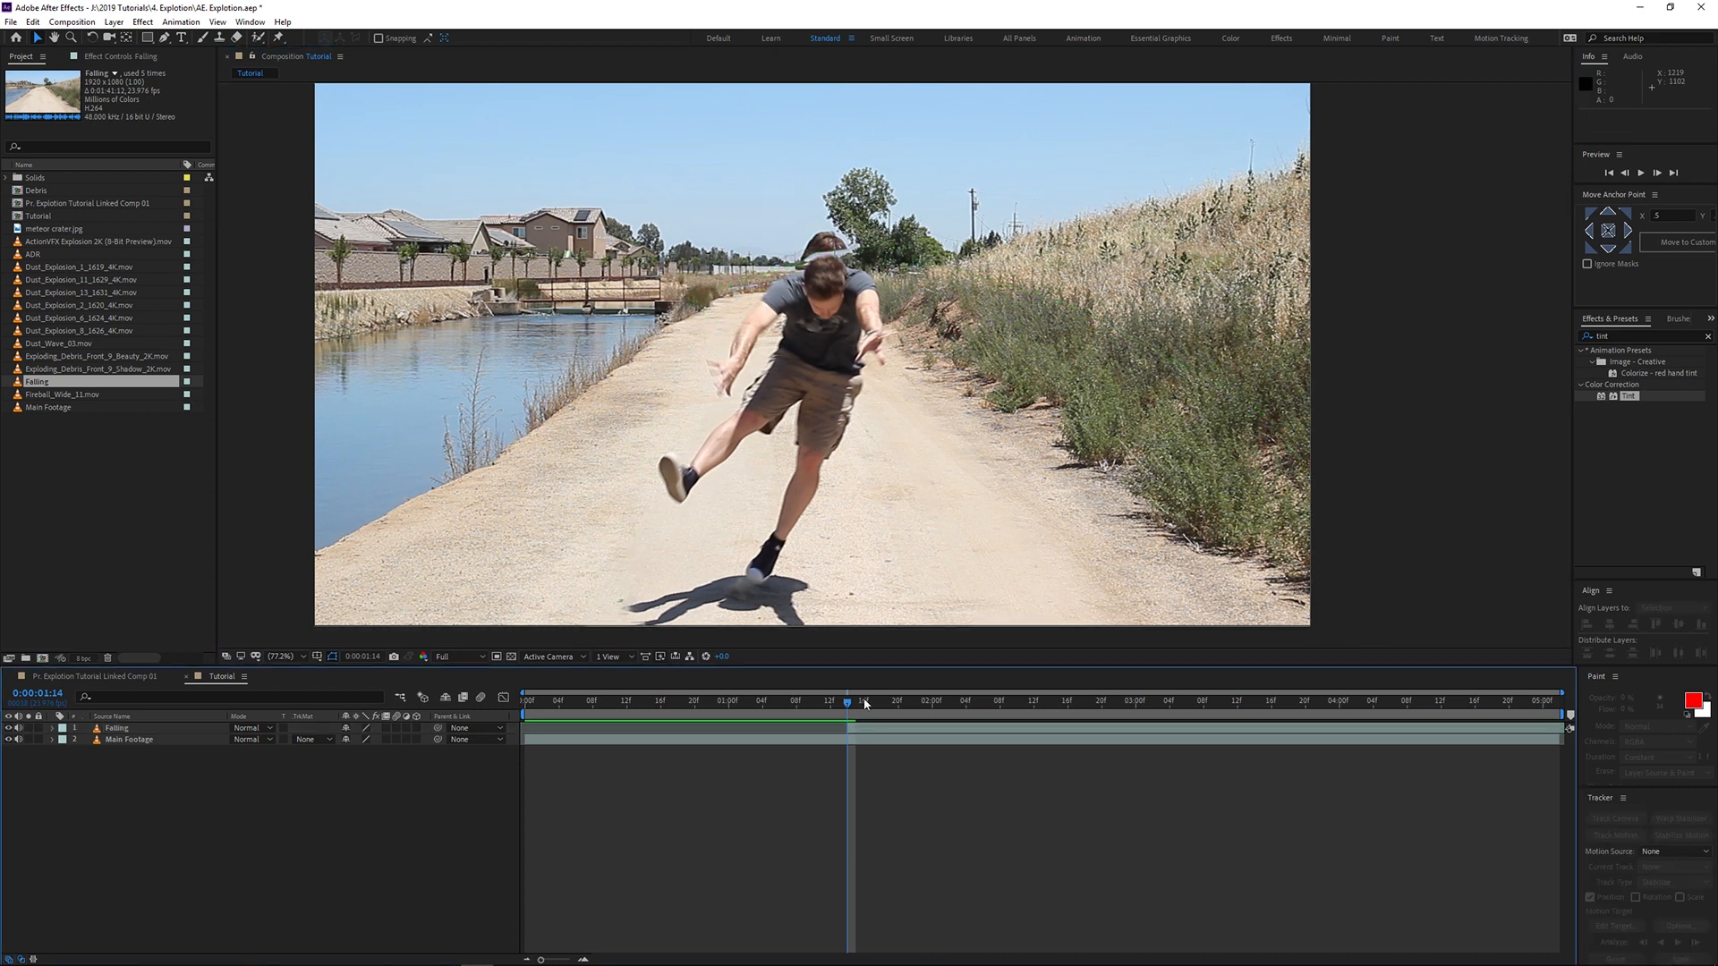
left_click_drag(849, 704, 1016, 705)
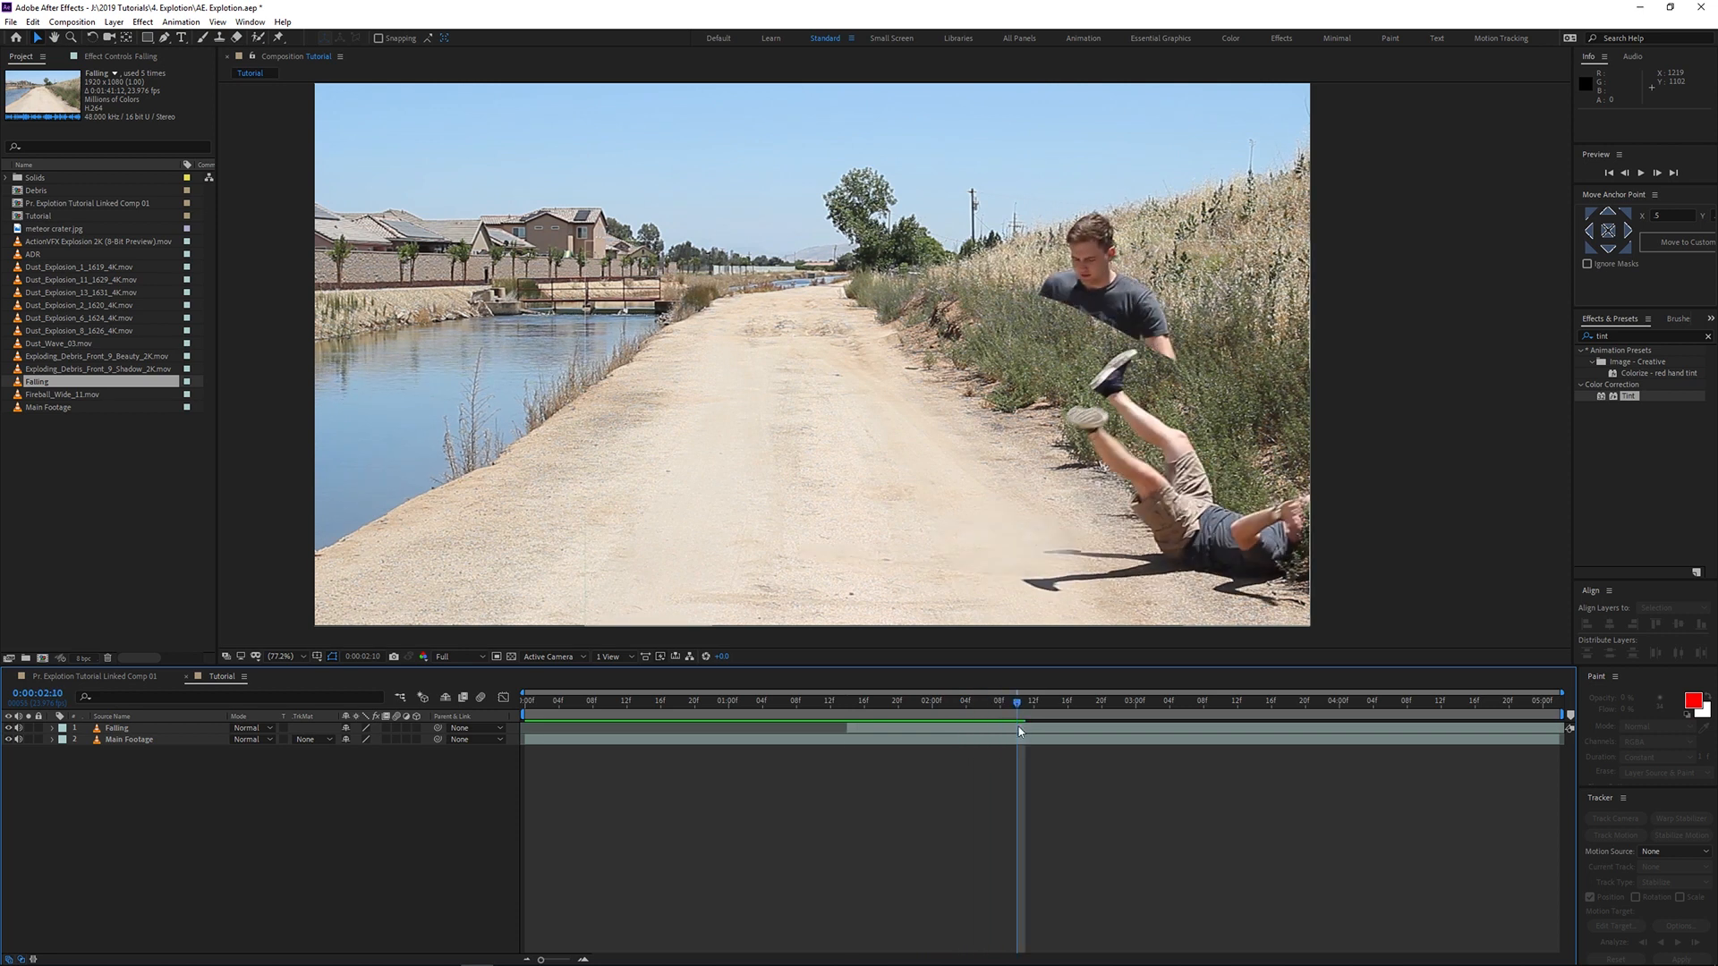
left_click(1019, 727)
left_click(1073, 310)
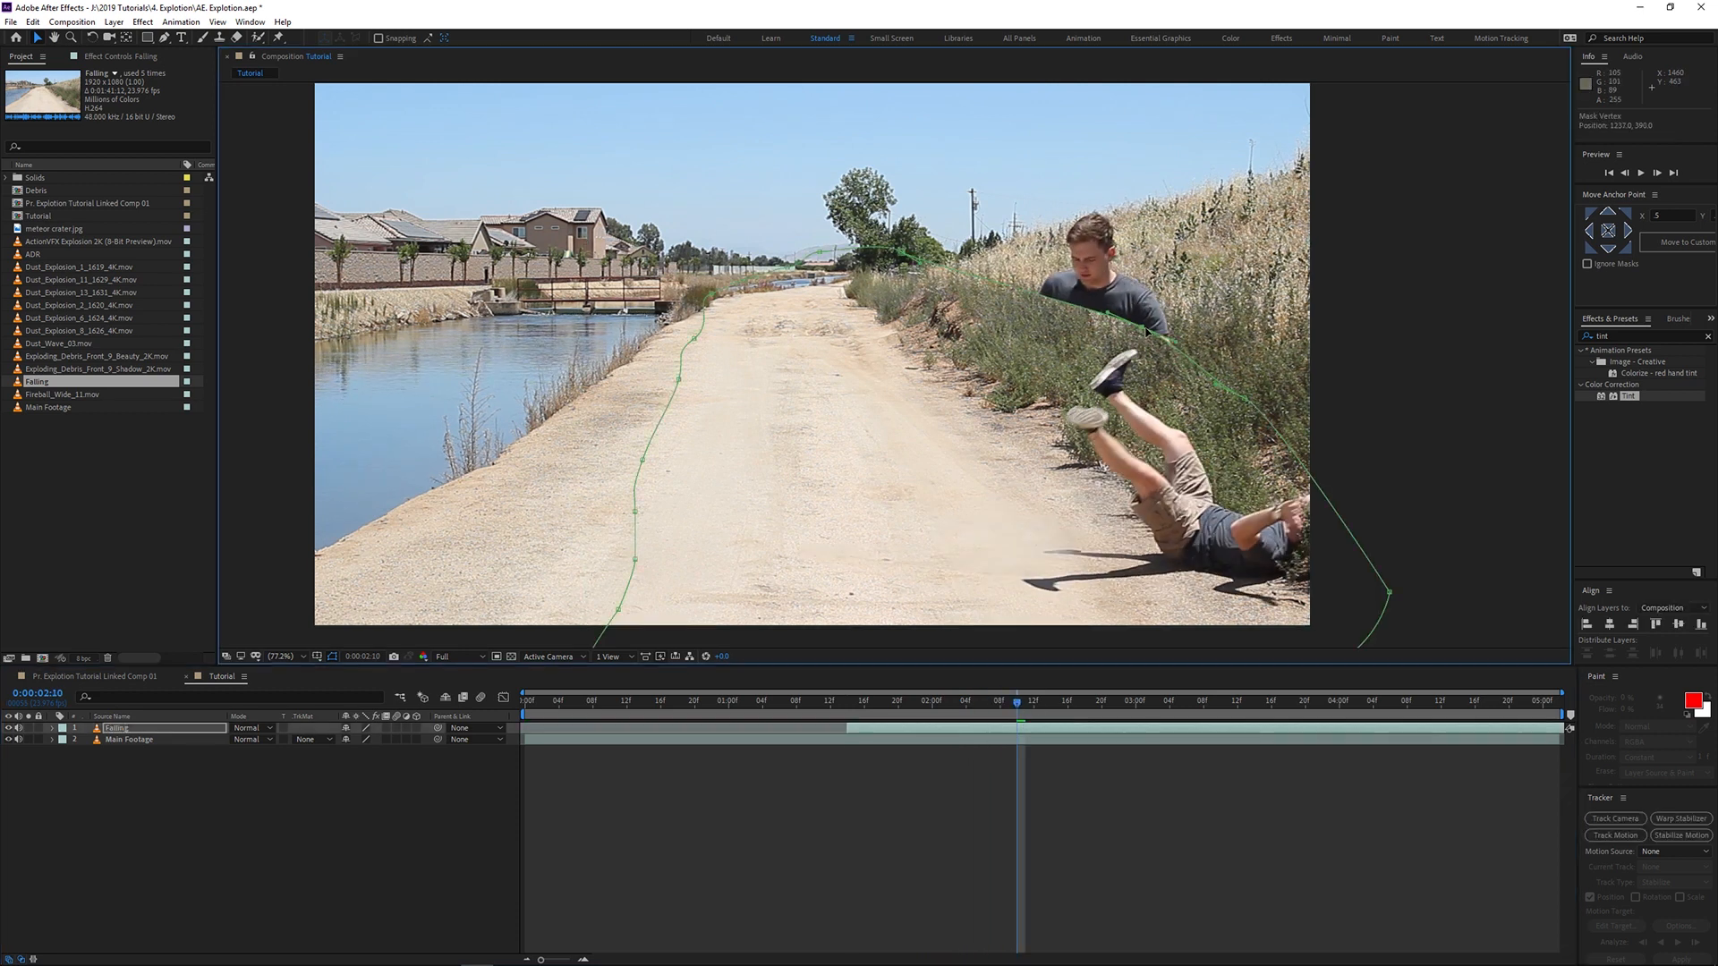
left_click_drag(1020, 704, 1203, 709)
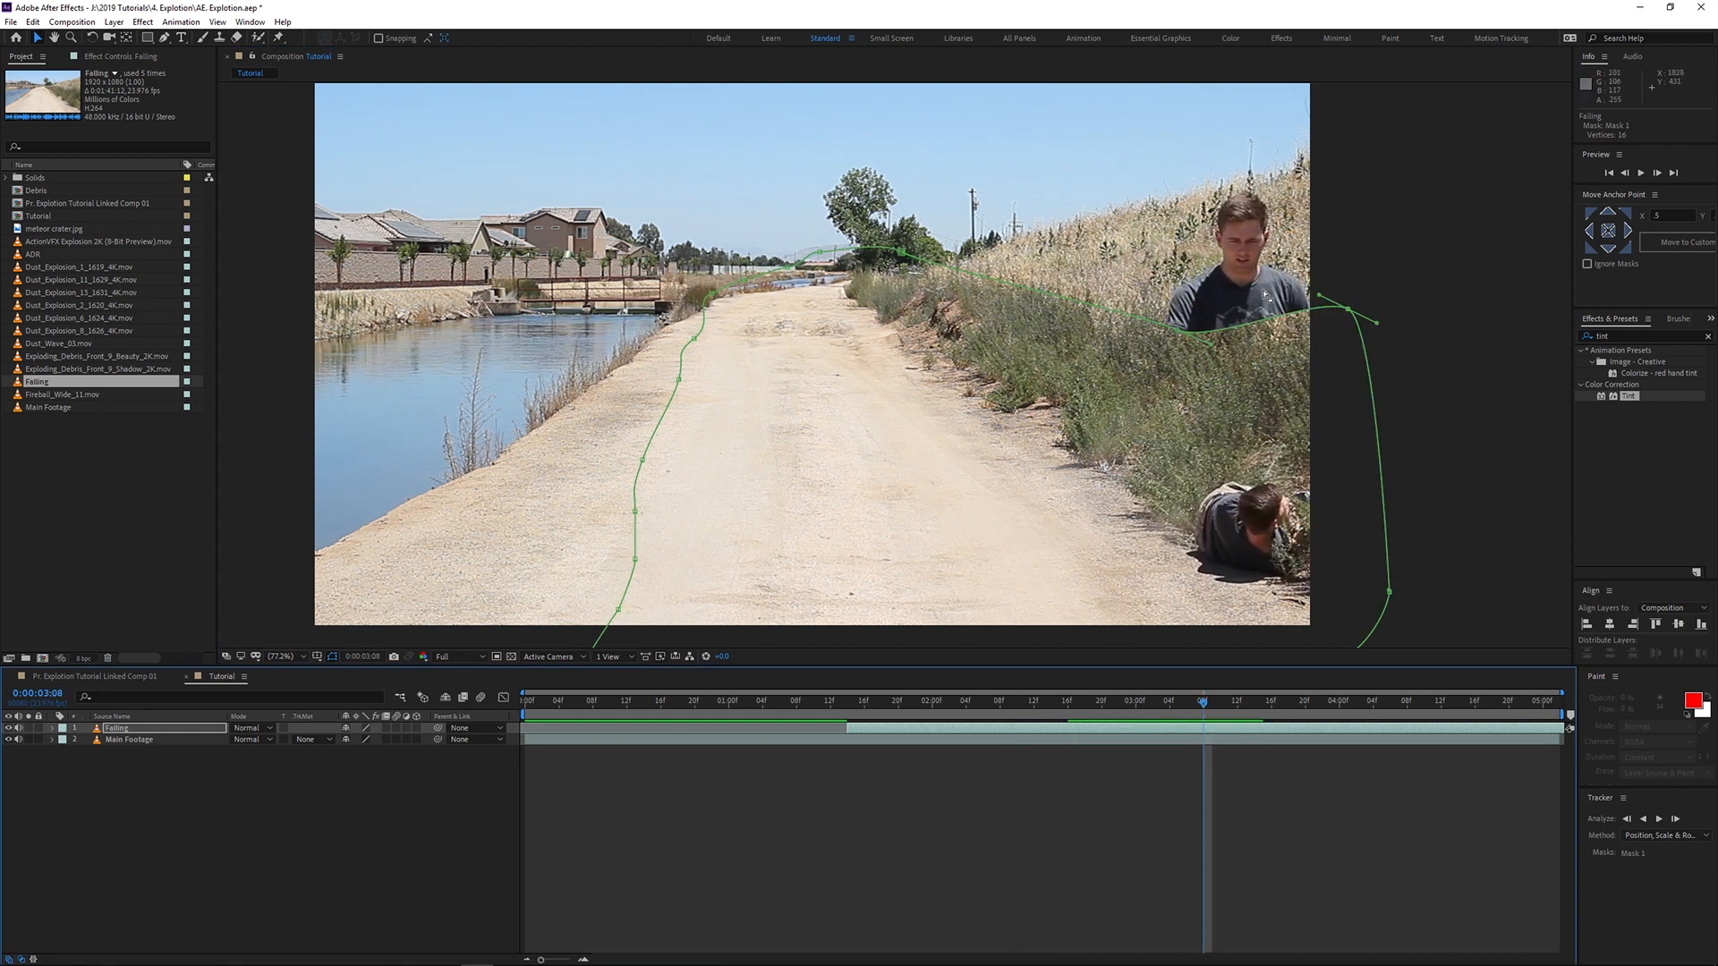
Step: Add the ADR clip to the Tutorial composition between the Falling and Main Footage layers
mouse_move(870, 713)
left_mouse_down()
mouse_move(845, 713)
mouse_move(864, 713)
left_mouse_up()
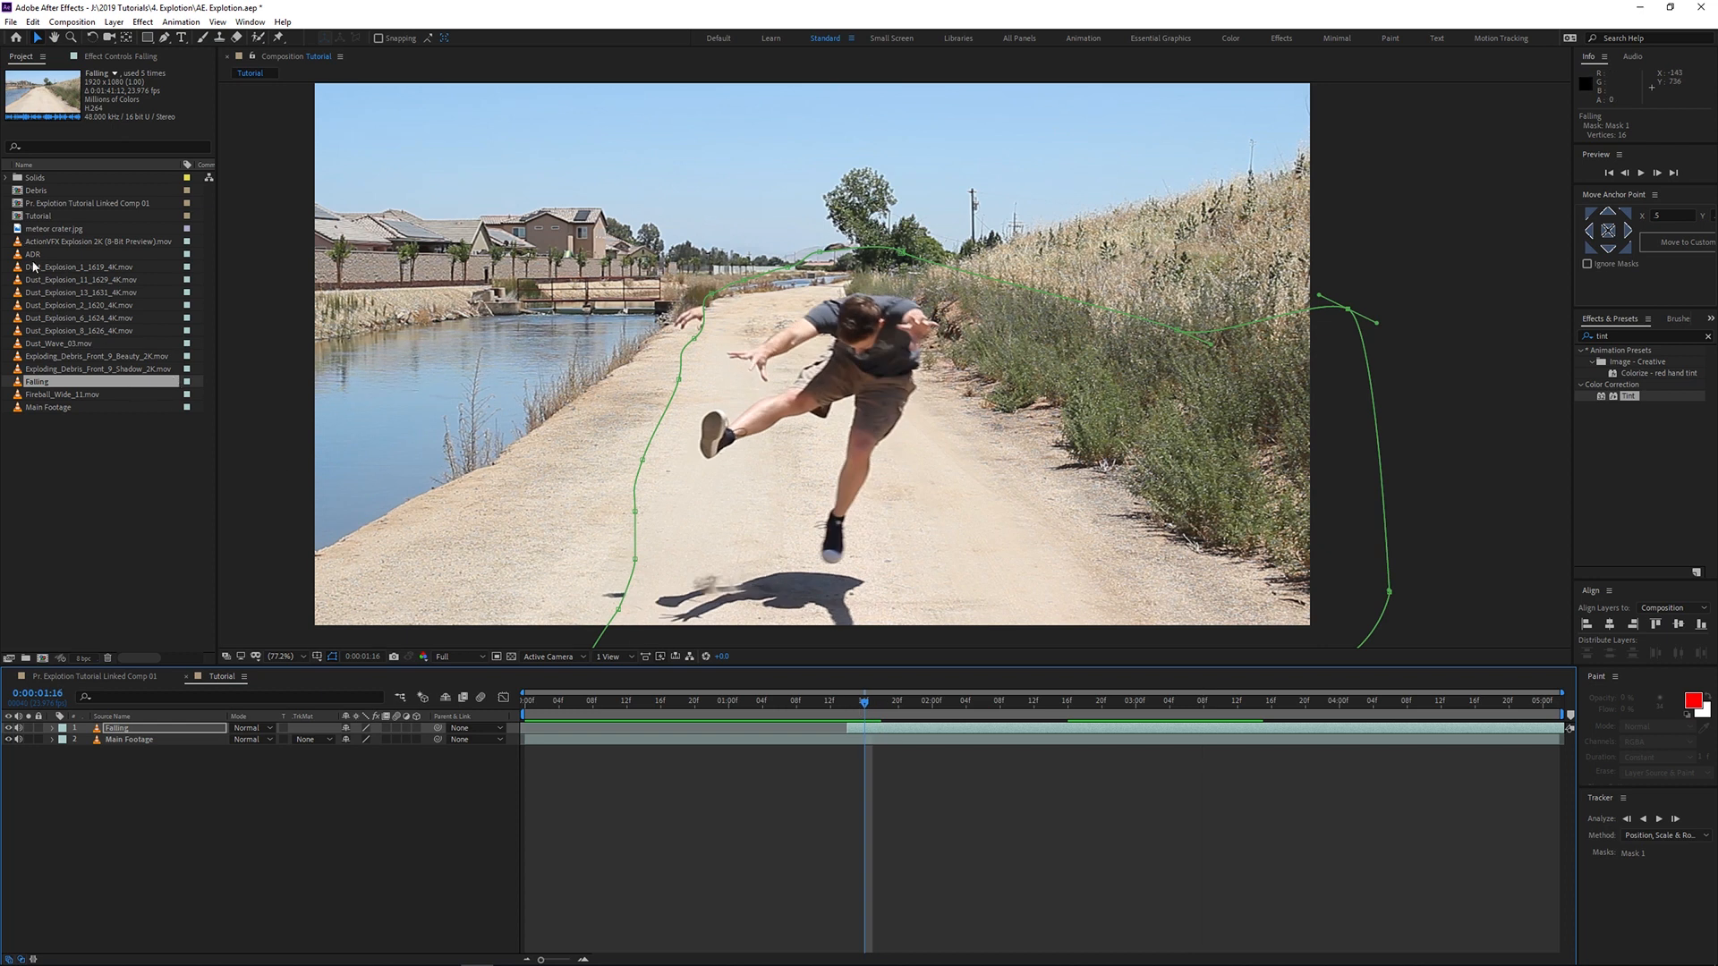
left_click_drag(33, 257, 214, 742)
left_click_drag(593, 707, 522, 719)
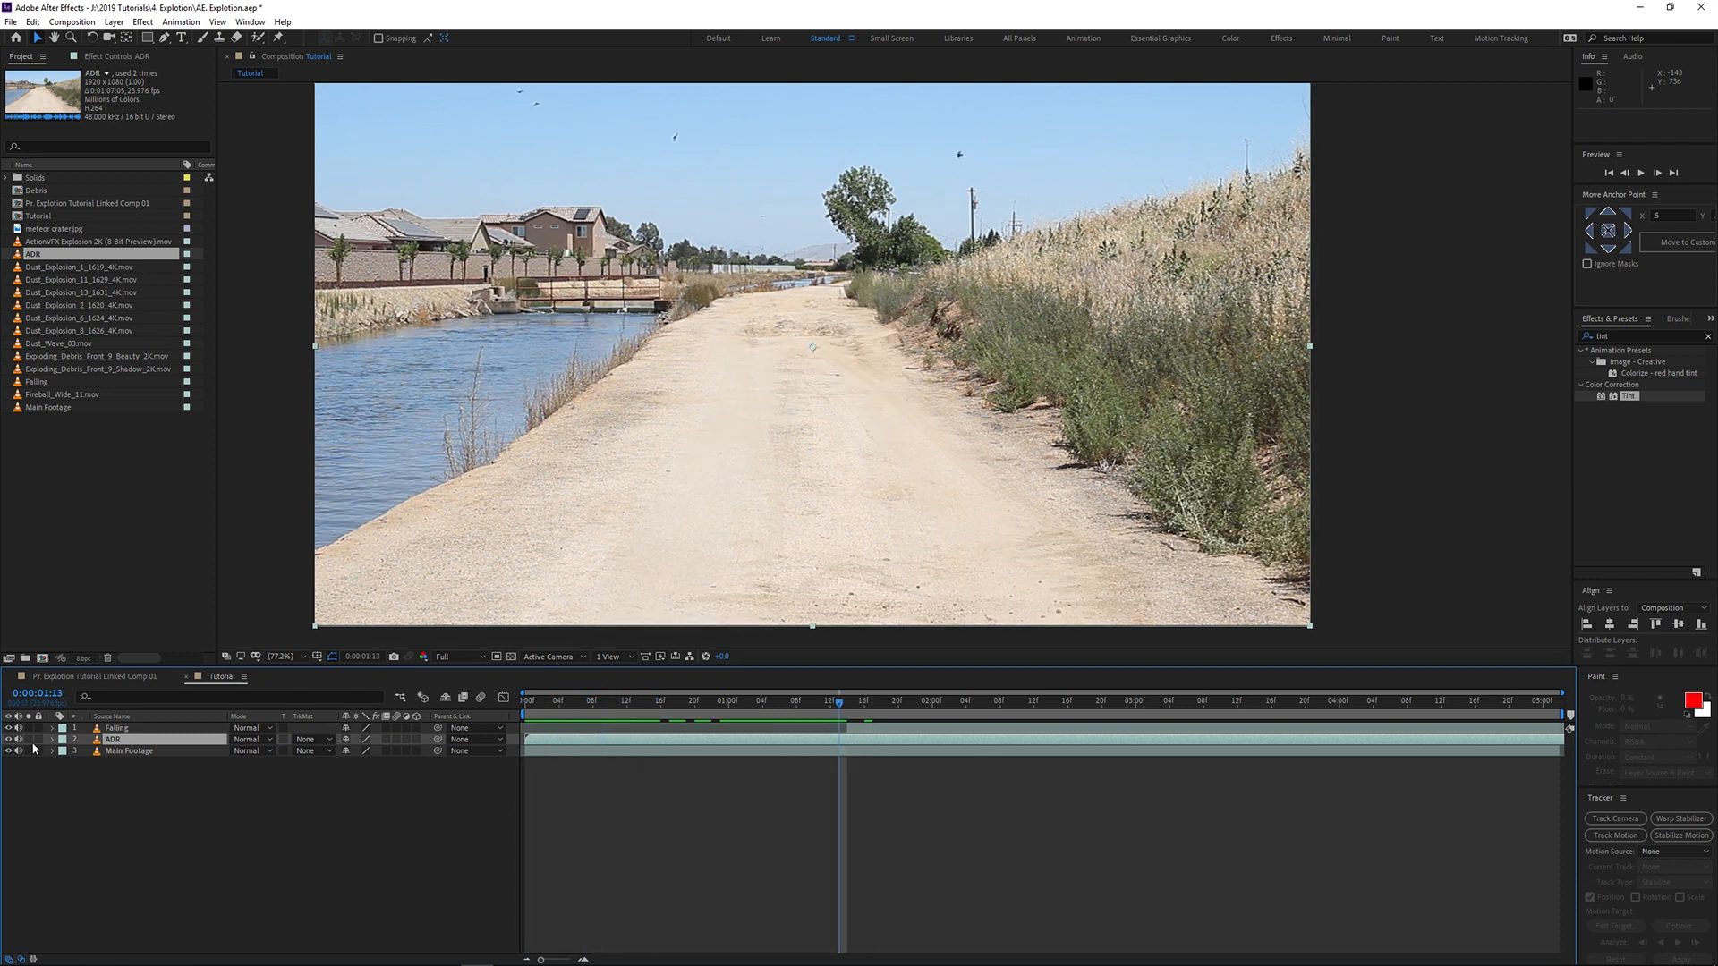
Step: Solo the ADR layer and preview its empty-path footage, stopping at 0:00:01:09
left_click(29, 740)
key("space")
left_click_drag(960, 718, 808, 719)
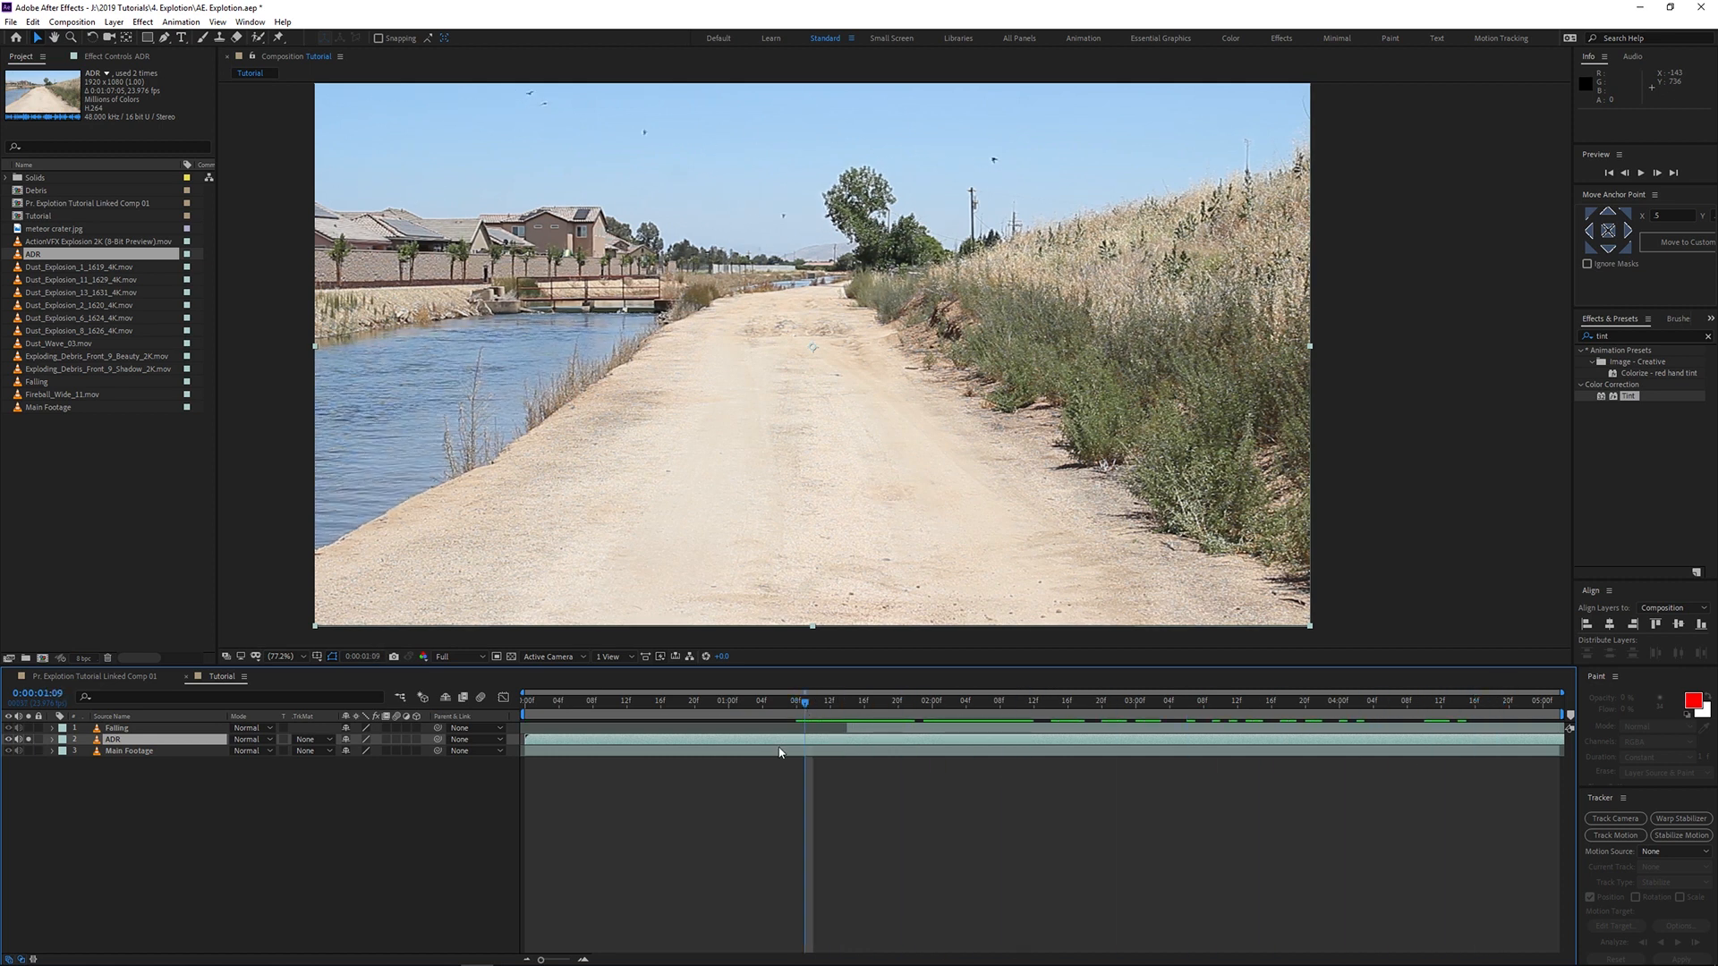
Step: Draw a closed Pen mask on the ADR layer around the dirt path and grassy bank, and turn off the layer's solo
key("g")
left_click(312, 568)
left_click(397, 527)
left_click(491, 465)
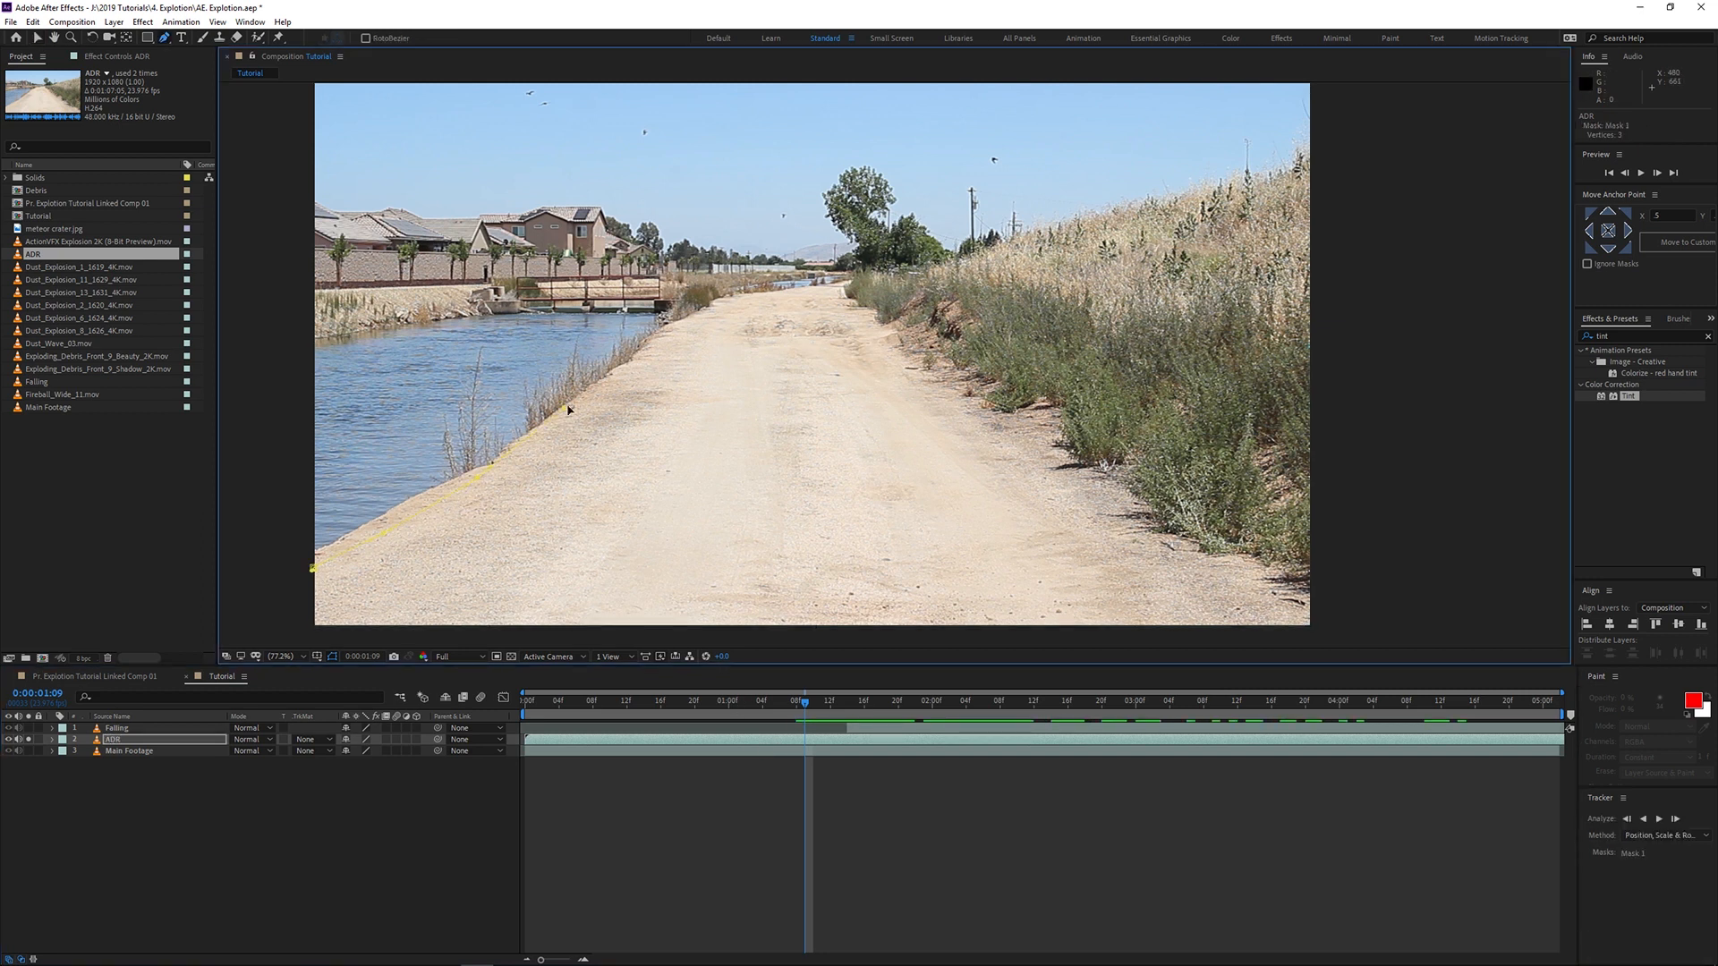
left_click(718, 296)
left_click(759, 266)
left_click(859, 255)
left_click(946, 255)
left_click(1345, 166)
scroll(1323, 567, "down", 2)
left_click(1343, 587)
left_click(1316, 579)
left_click(255, 575)
left_click(299, 468)
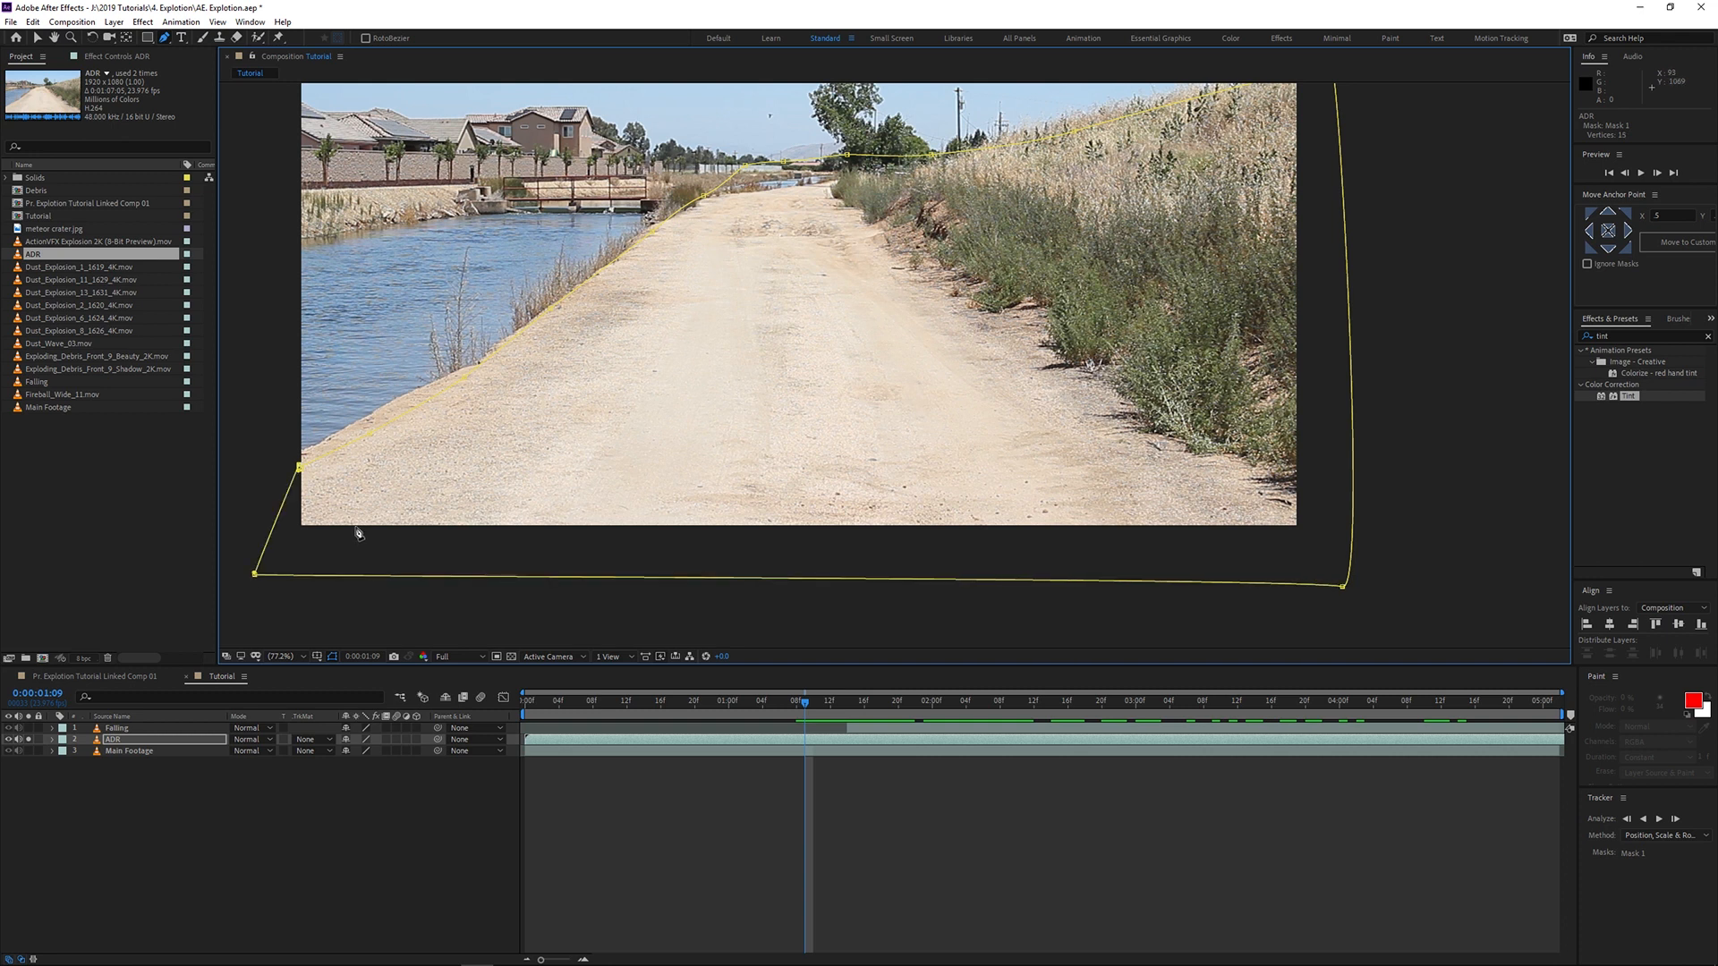
scroll(308, 474, "up", 3)
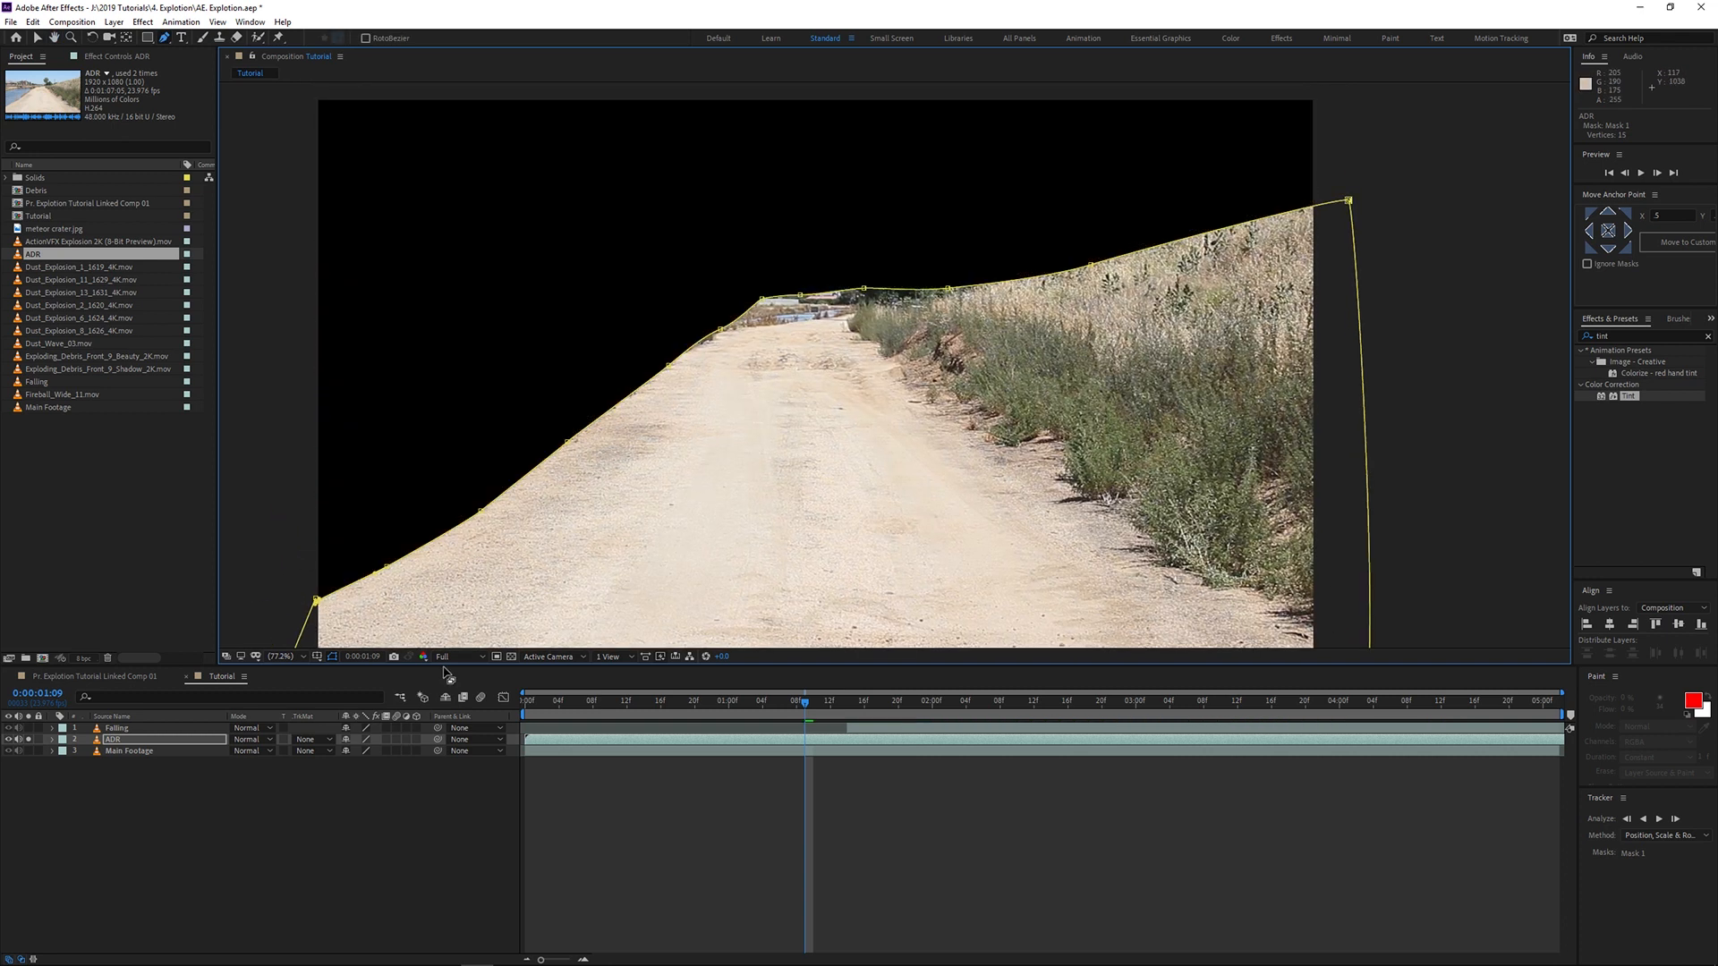
left_click(29, 740)
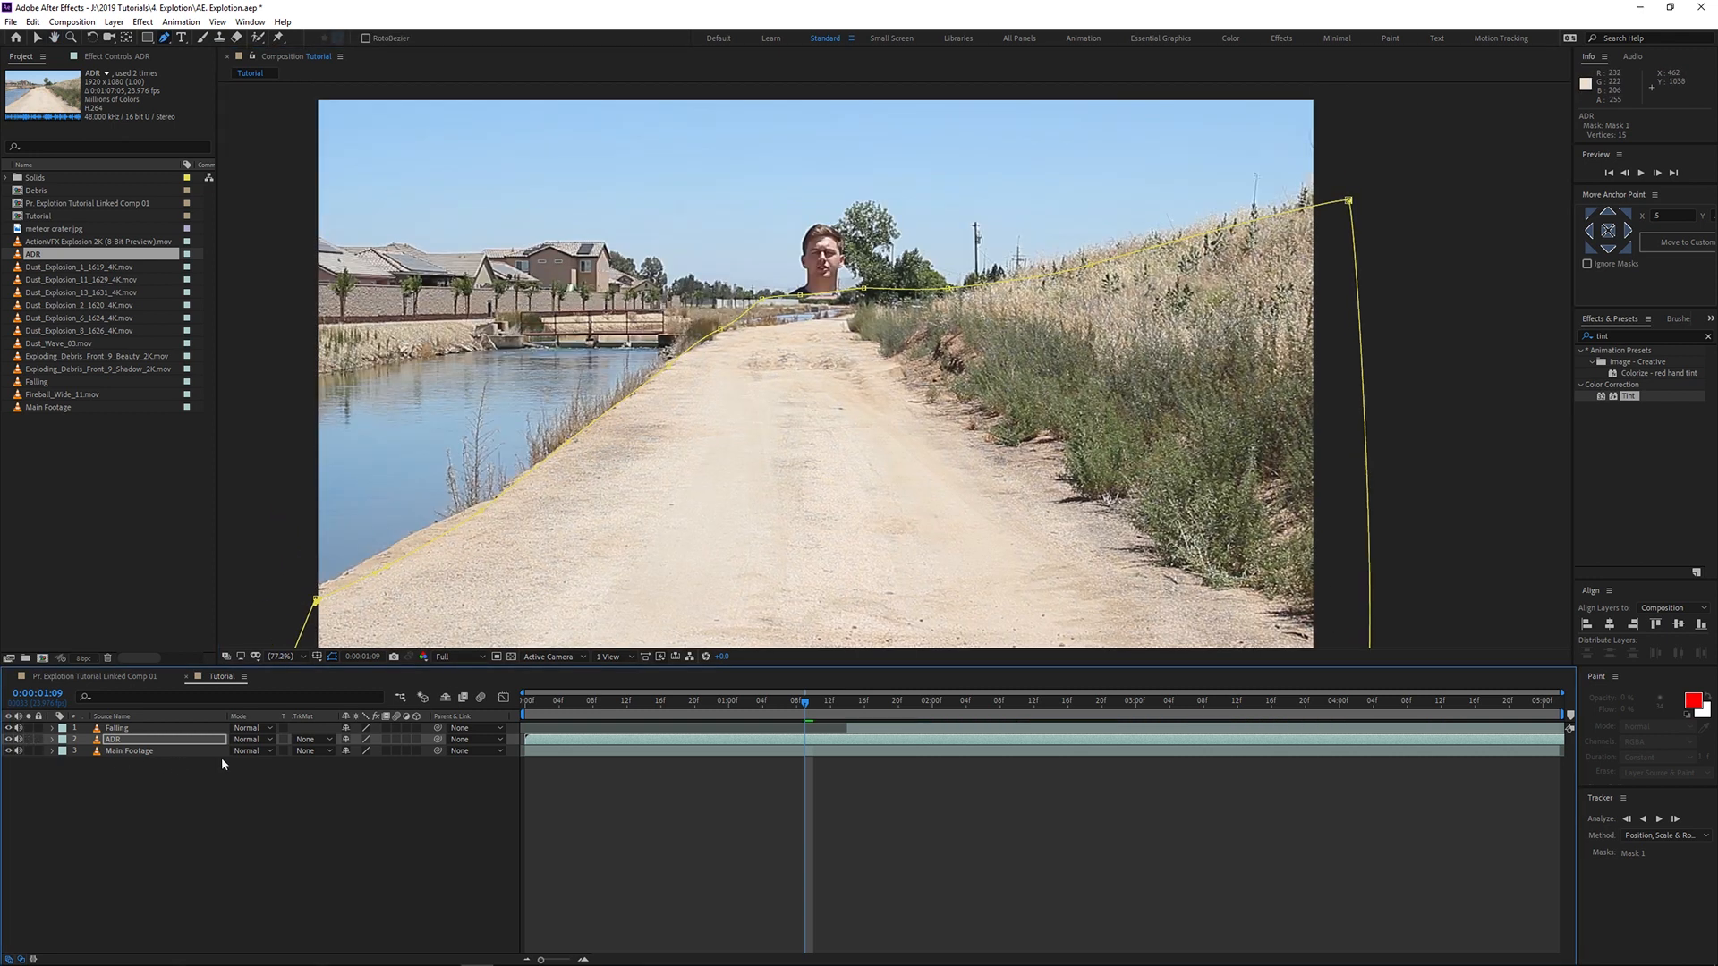
Step: Raise the upper edge of the ADR mask over the man's head and out toward the tree
left_click(136, 794)
left_click(125, 752)
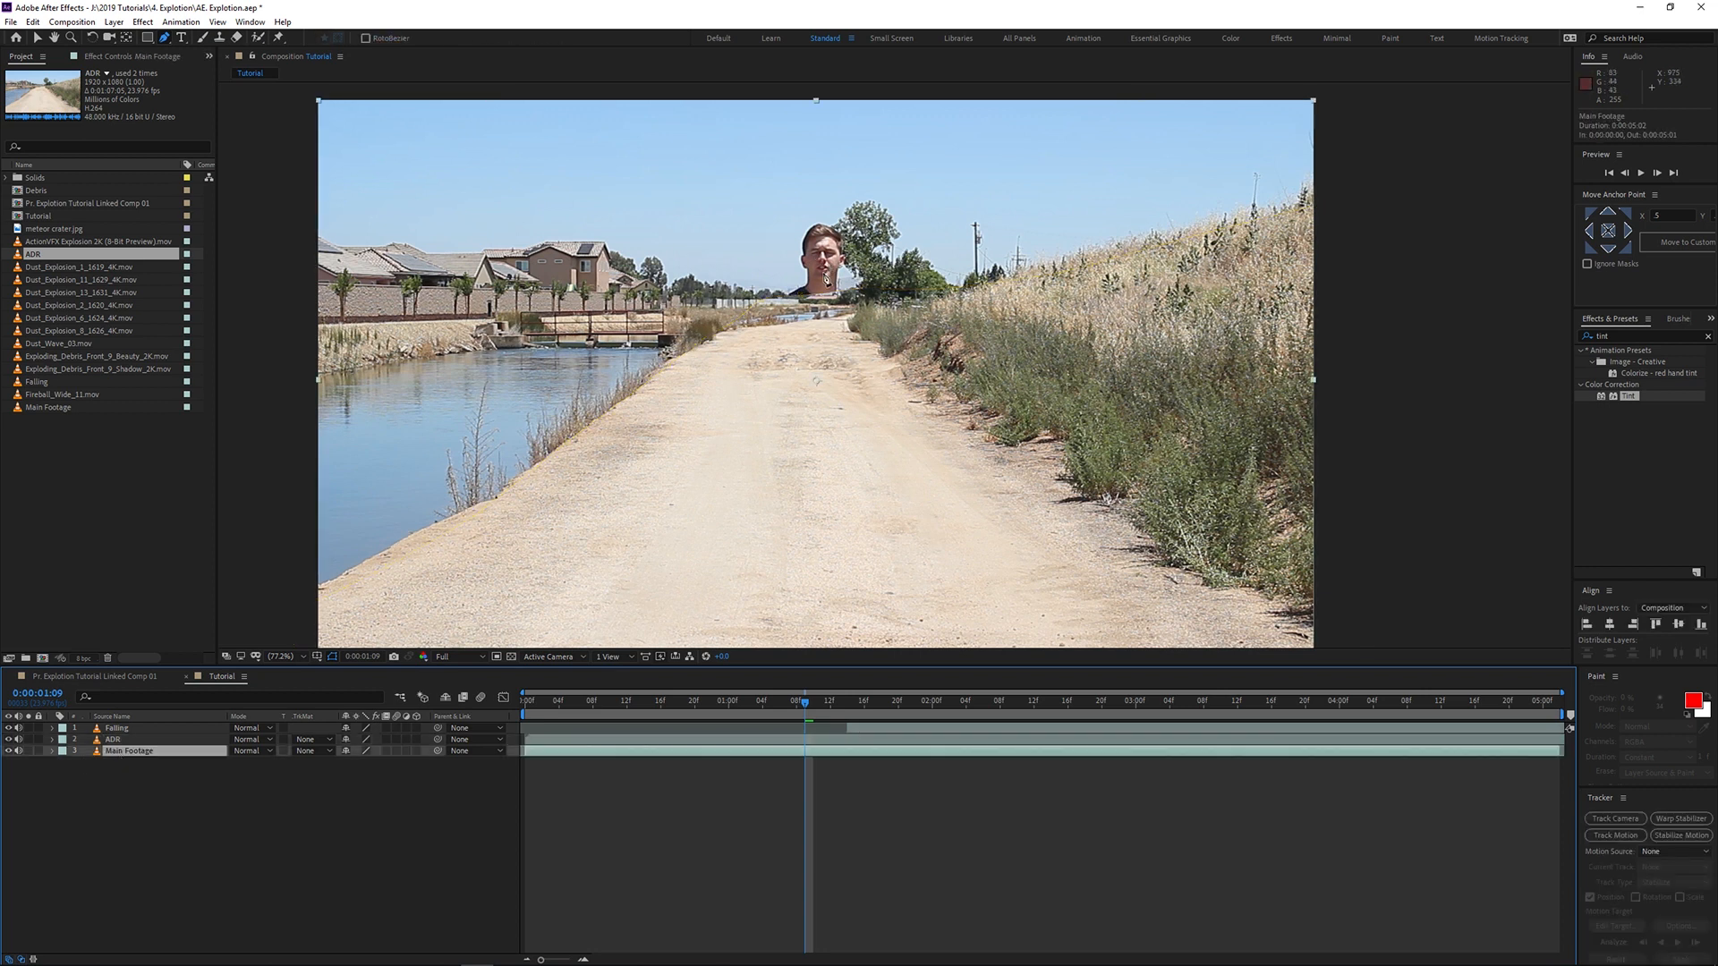
left_click(114, 740)
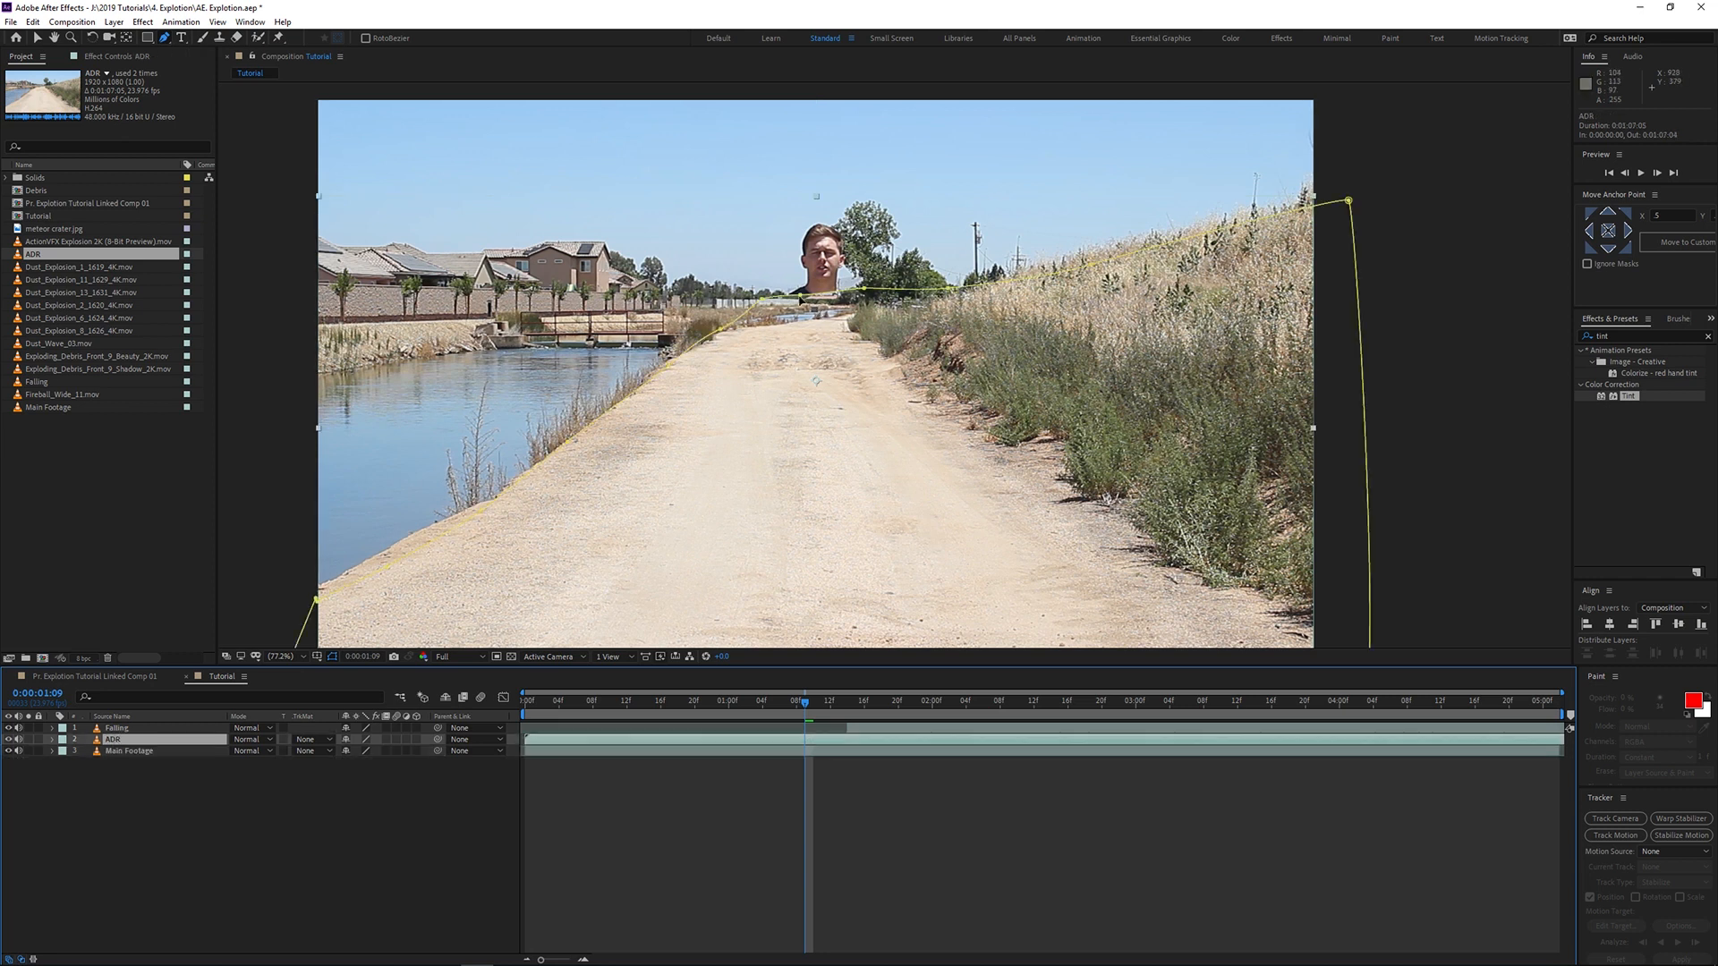
left_click_drag(801, 296, 817, 217)
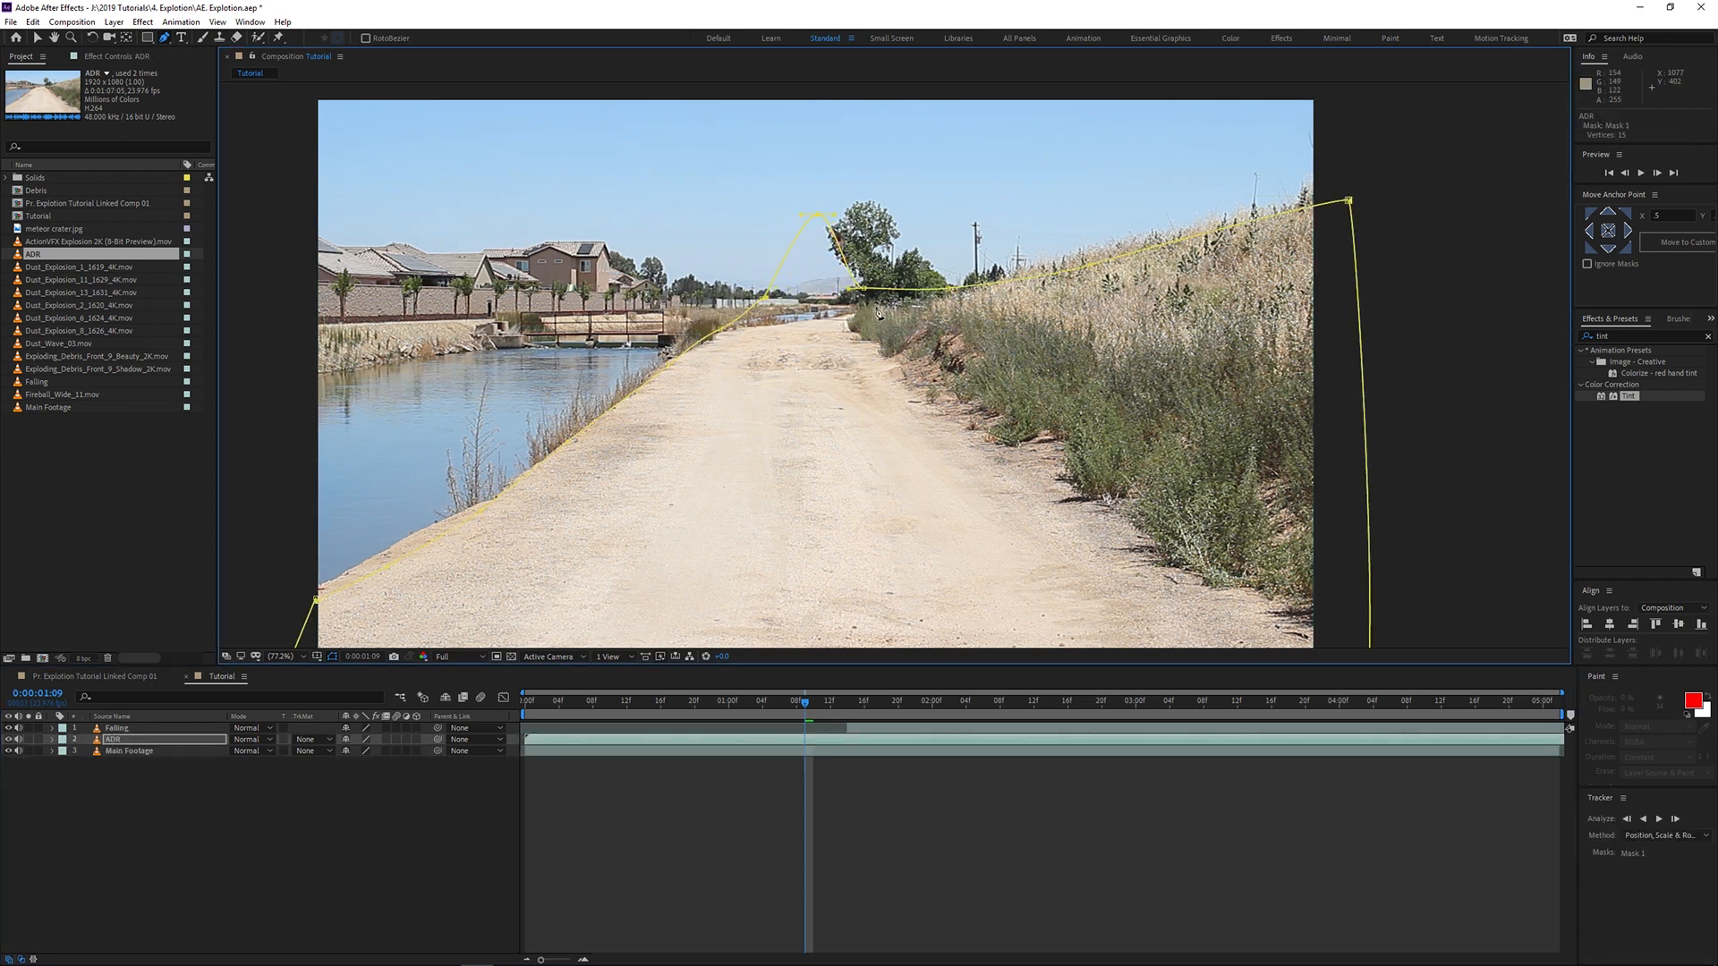
left_click_drag(862, 288, 857, 237)
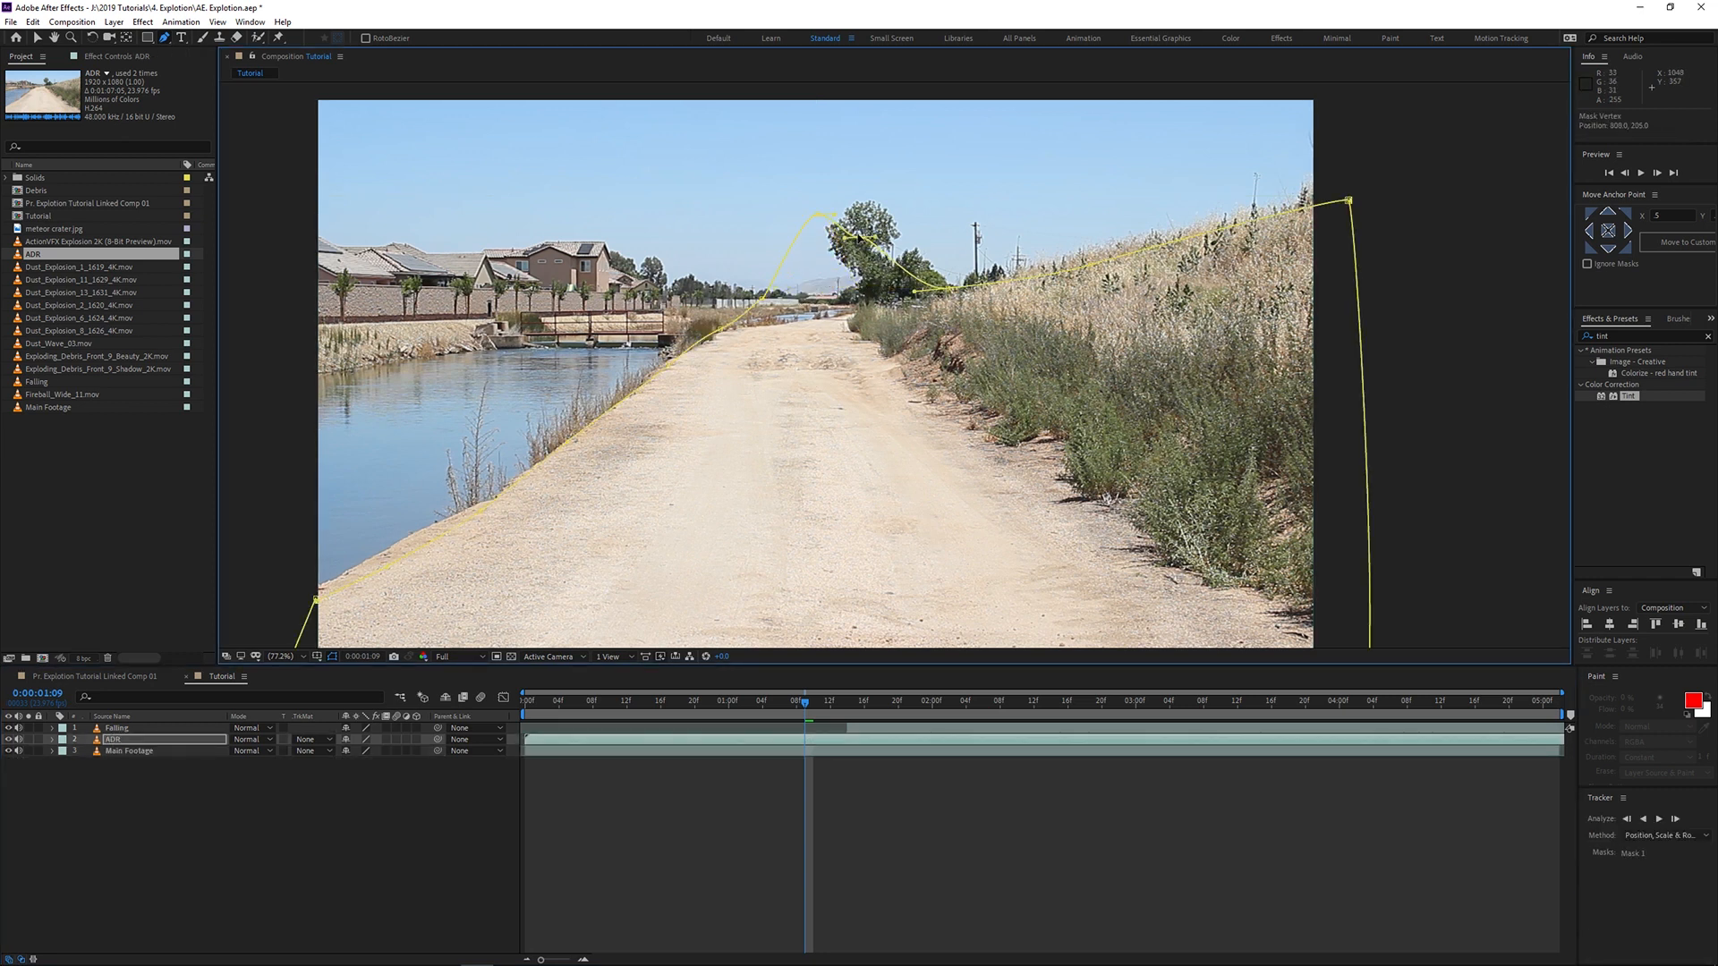
left_click(758, 861)
key("v")
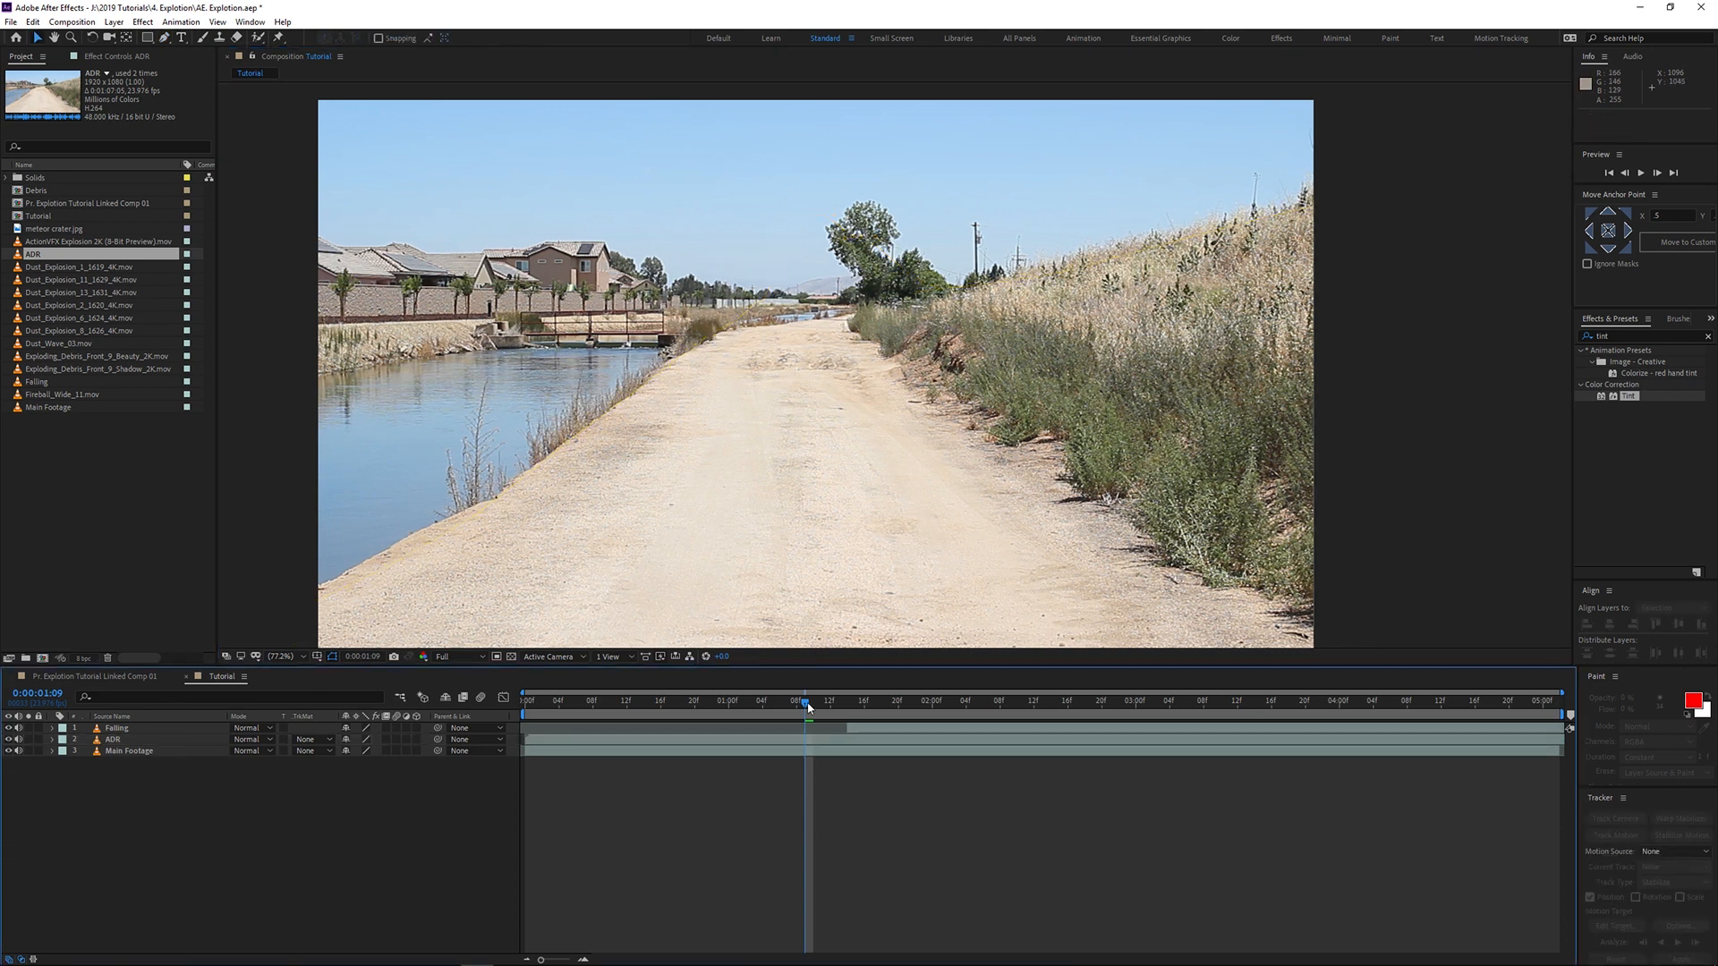
Step: Split the ADR layer at 0:00:01:14 and delete the part before the cut
left_click_drag(803, 704, 847, 707)
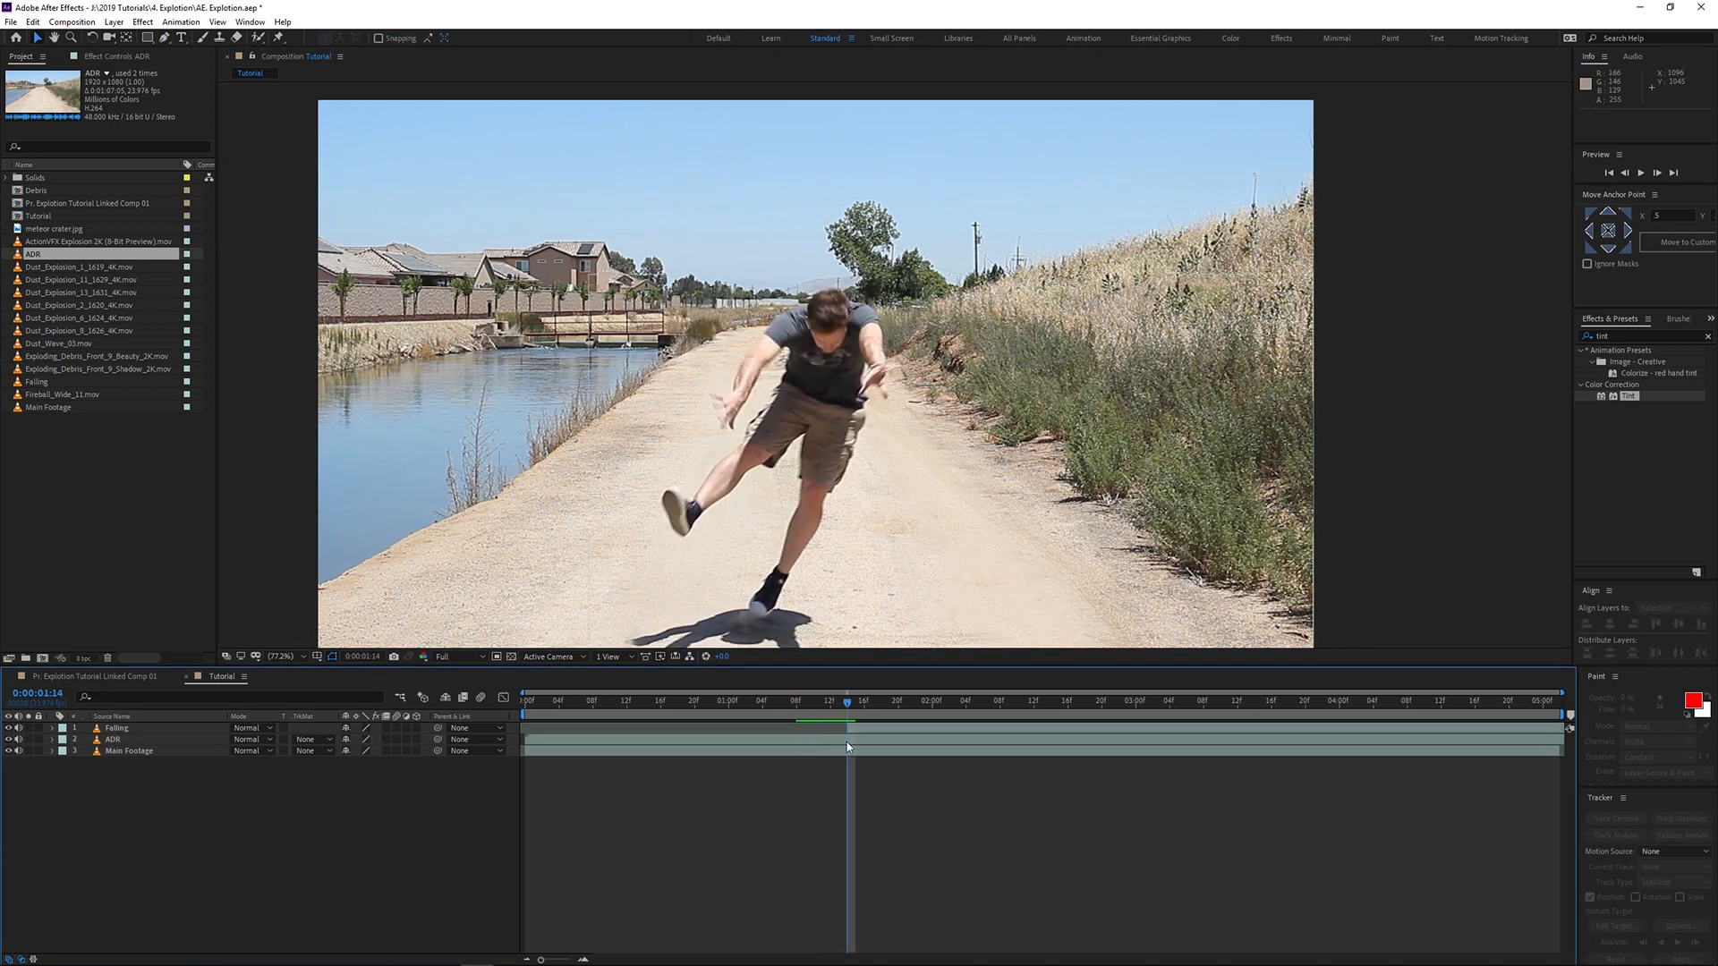
left_click(853, 741)
key("ctrl+shift+d")
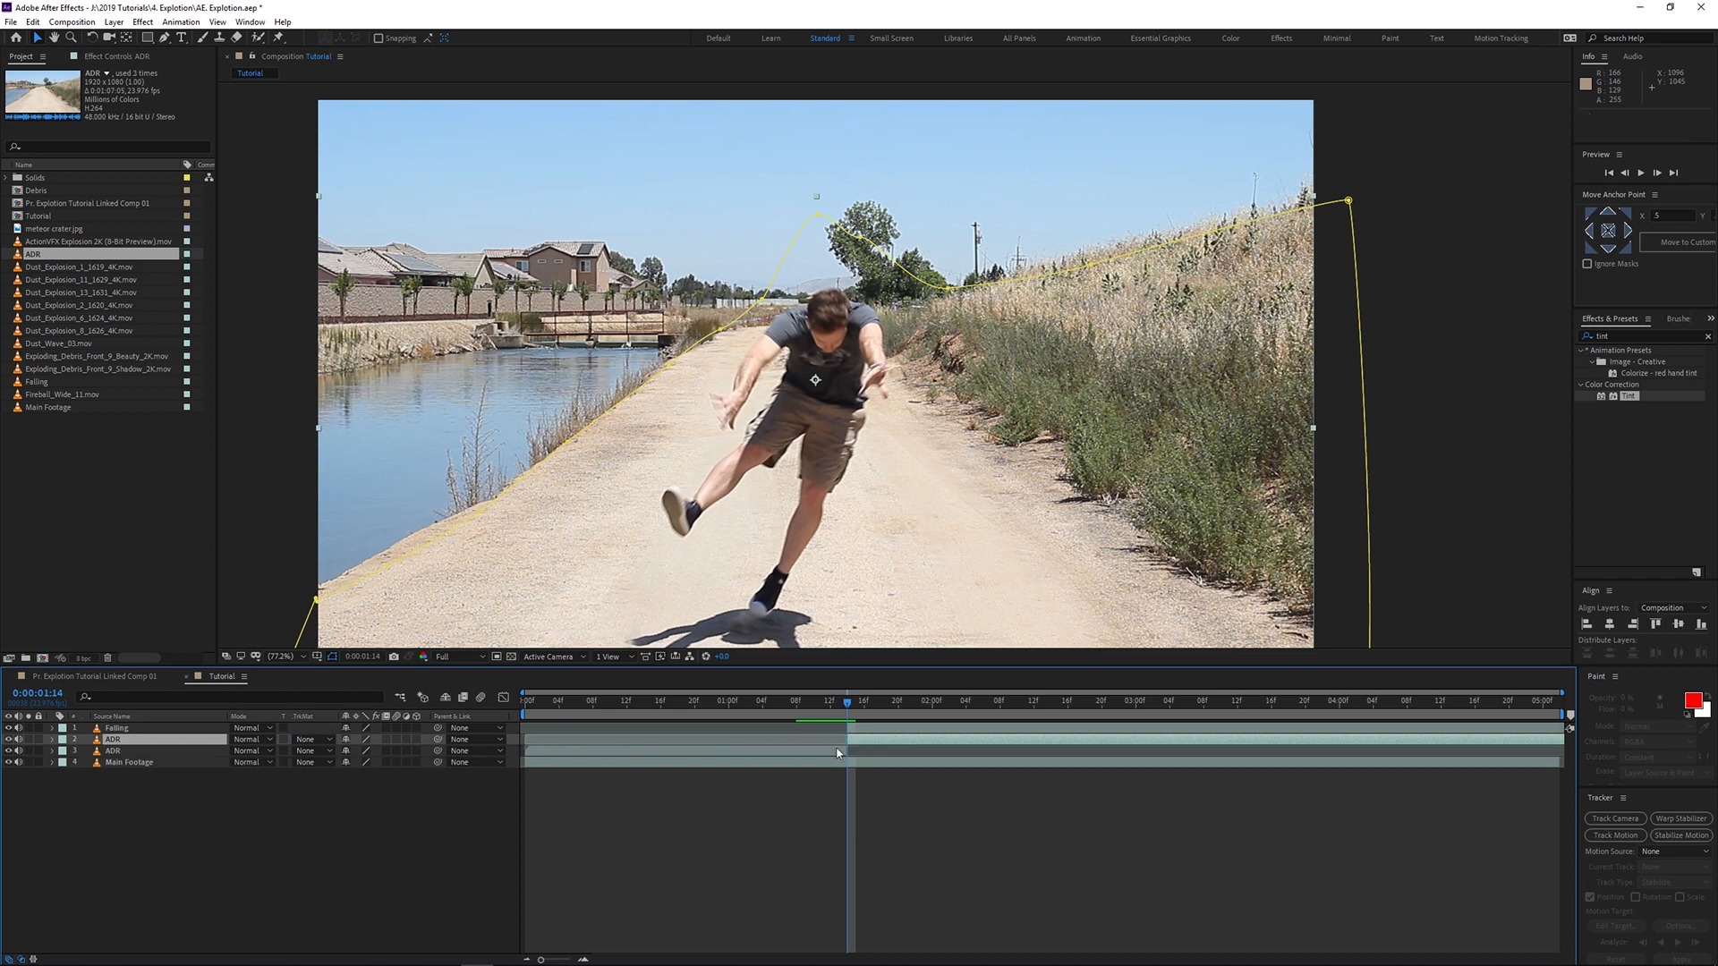
left_click(839, 752)
key("Delete")
Step: Widen the upper edge of the ADR mask on both sides to cover the Main Footage man's limbs after 0:00:01:14
left_click_drag(847, 704, 911, 711)
left_click(881, 743)
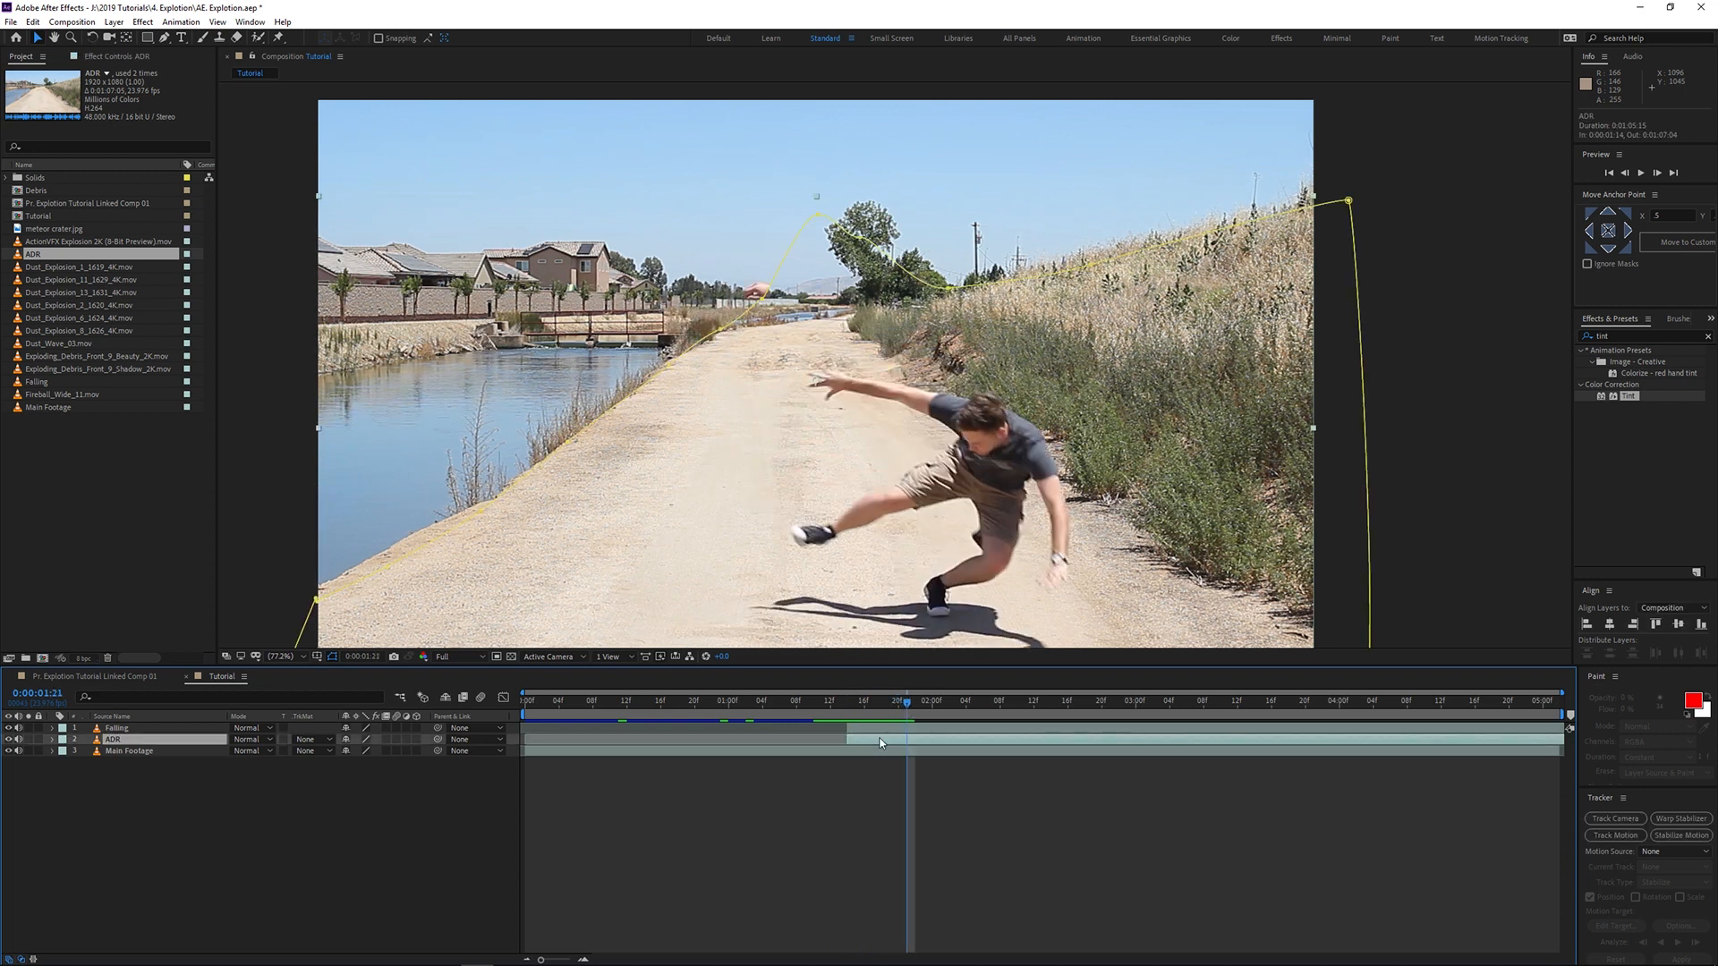
left_click_drag(765, 299, 712, 302)
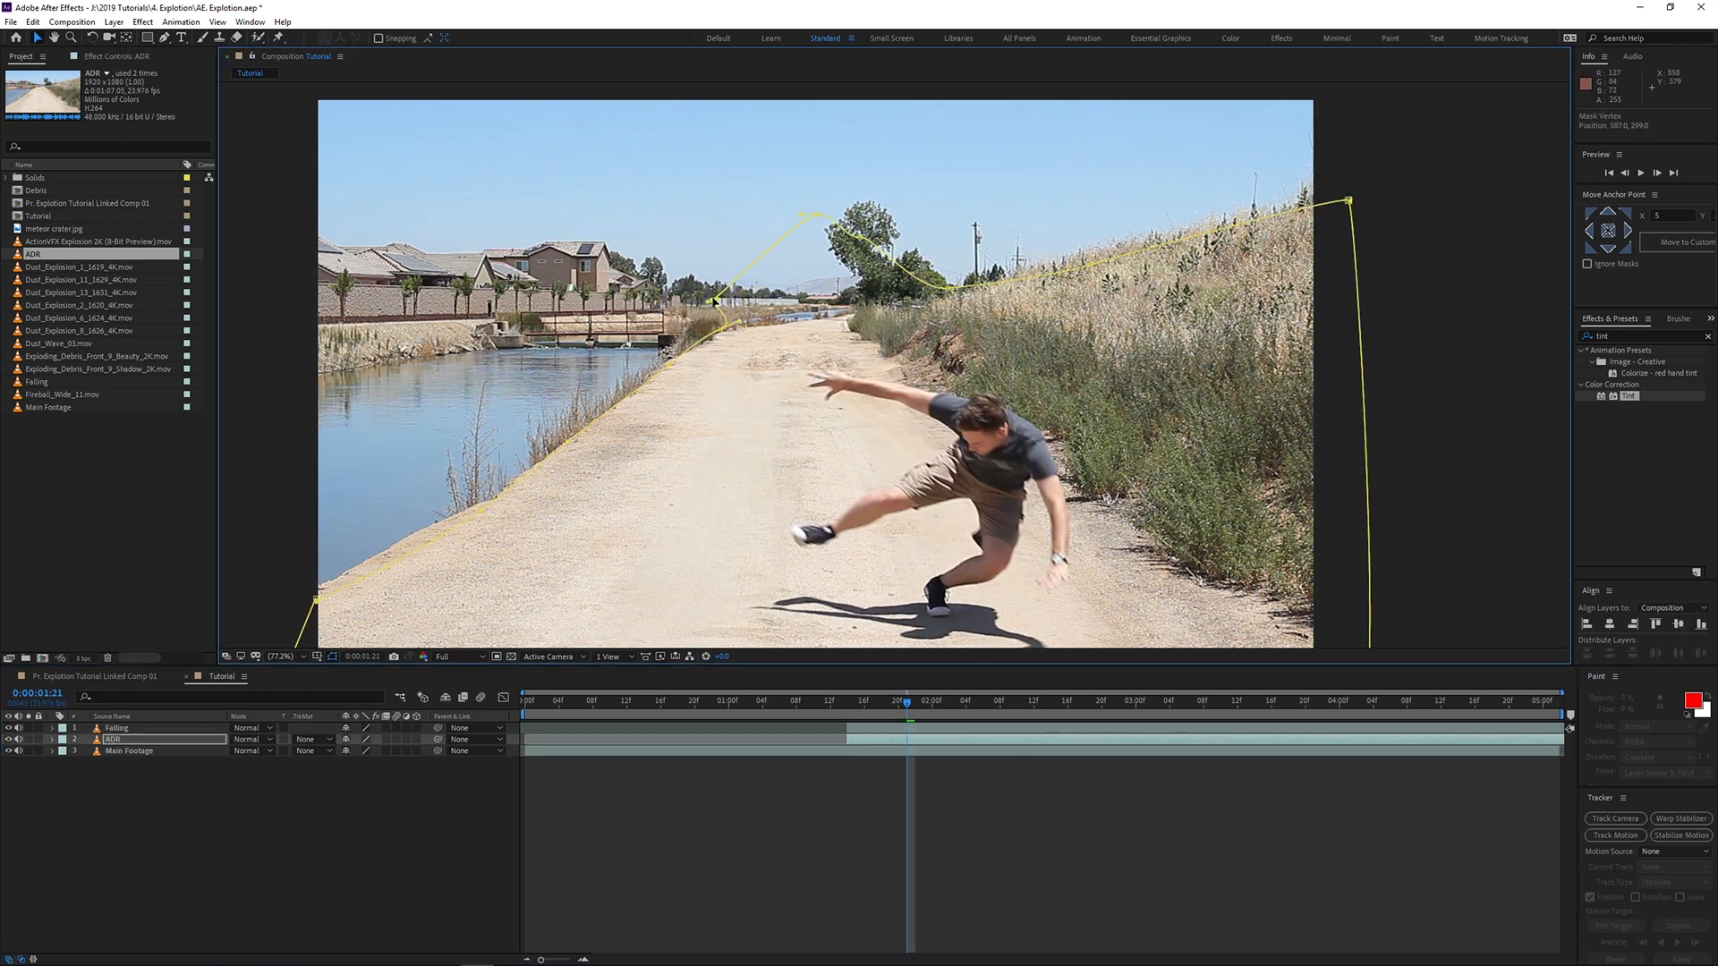
left_click_drag(851, 709, 869, 697)
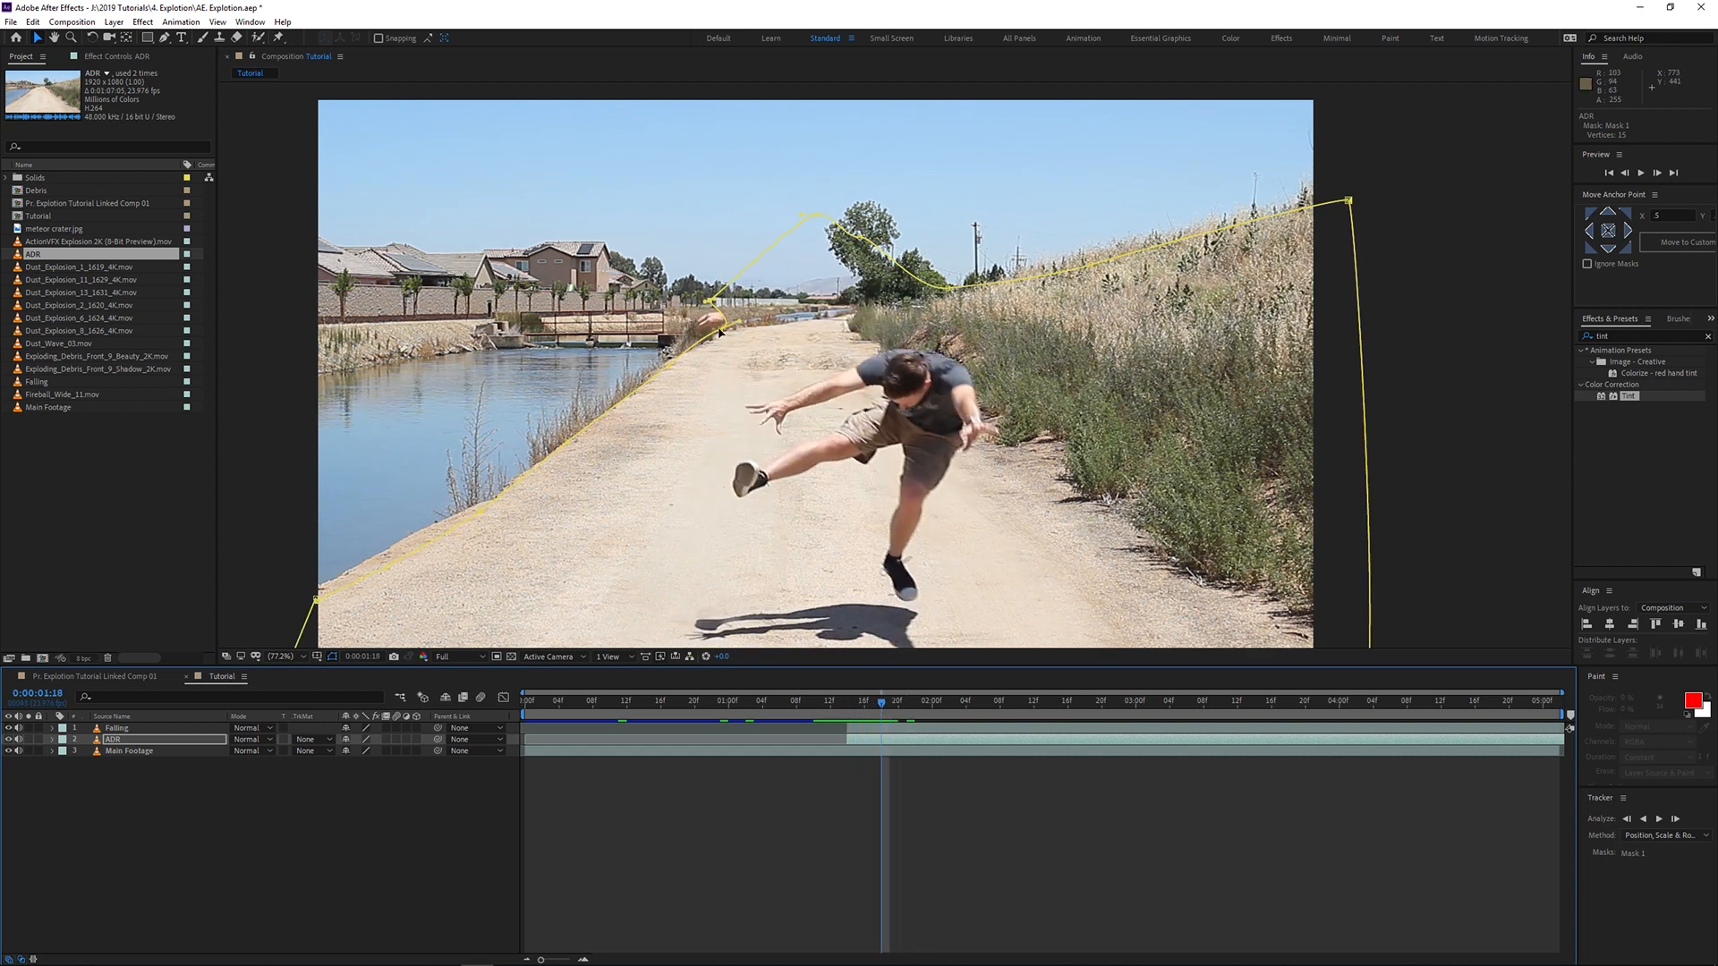
left_click(925, 702)
left_click_drag(931, 707, 856, 737)
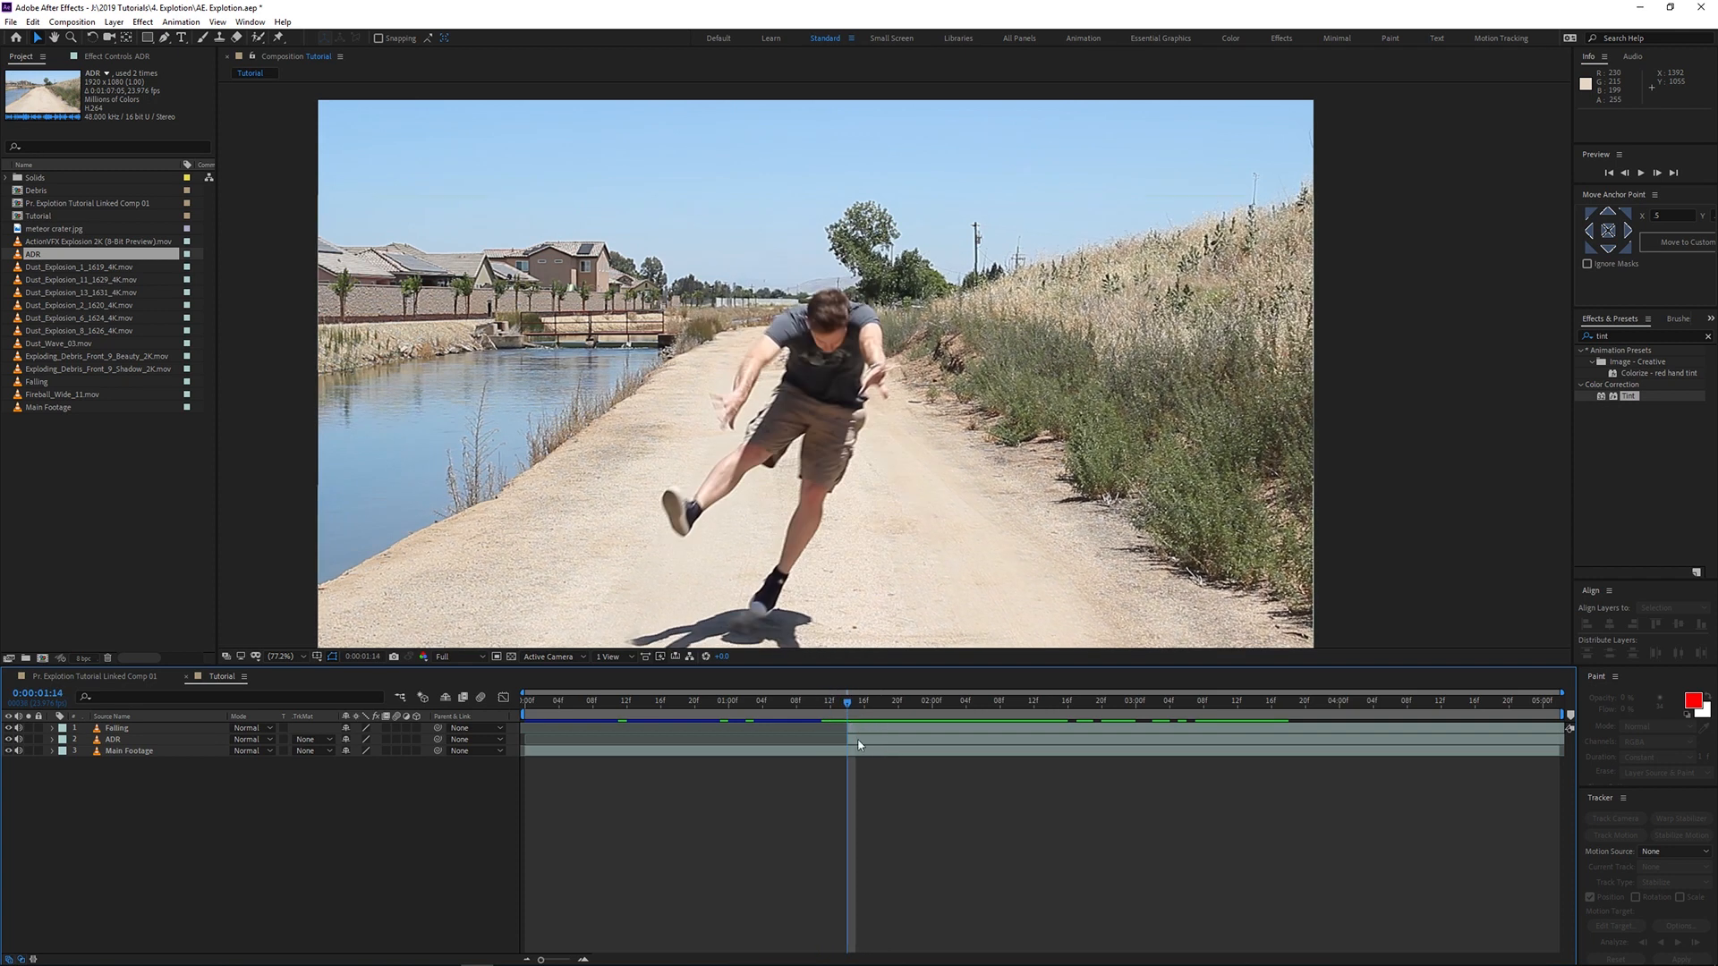
Step: Hide the mask outlines and nudge the ADR layer down about 2 pixels, aligning the riverbank with Main Footage at 0:00:01:14
left_click(857, 737)
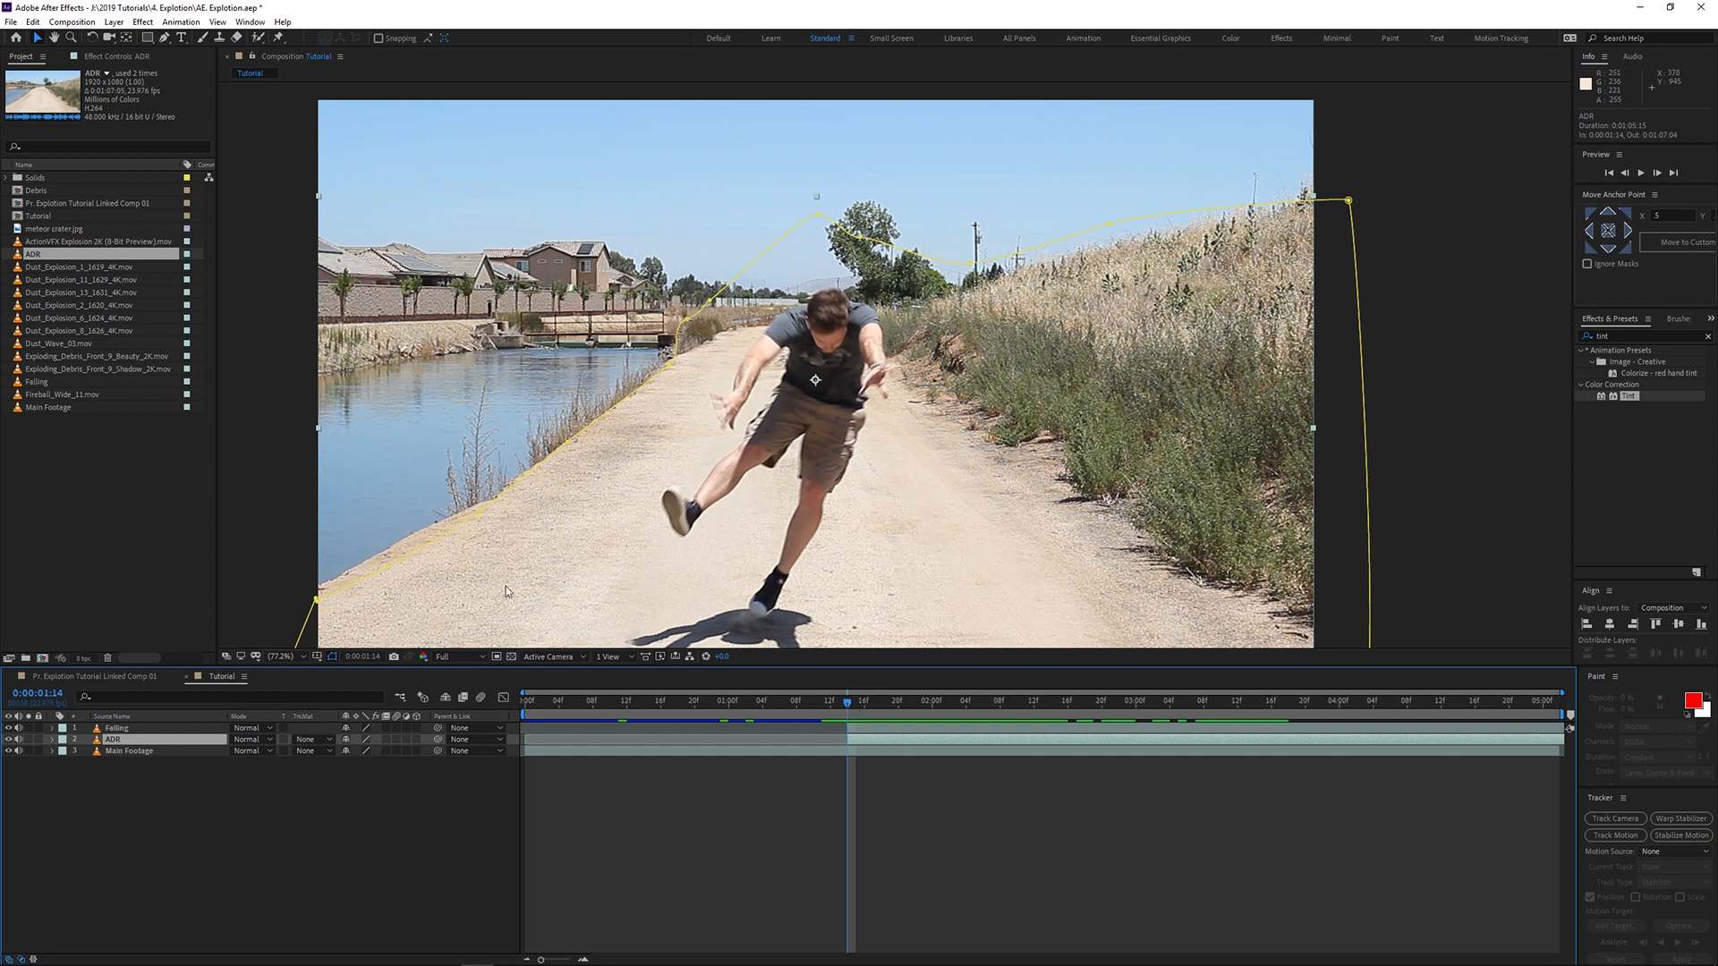
scroll(438, 447, "up", 1)
scroll(597, 341, "up", 1)
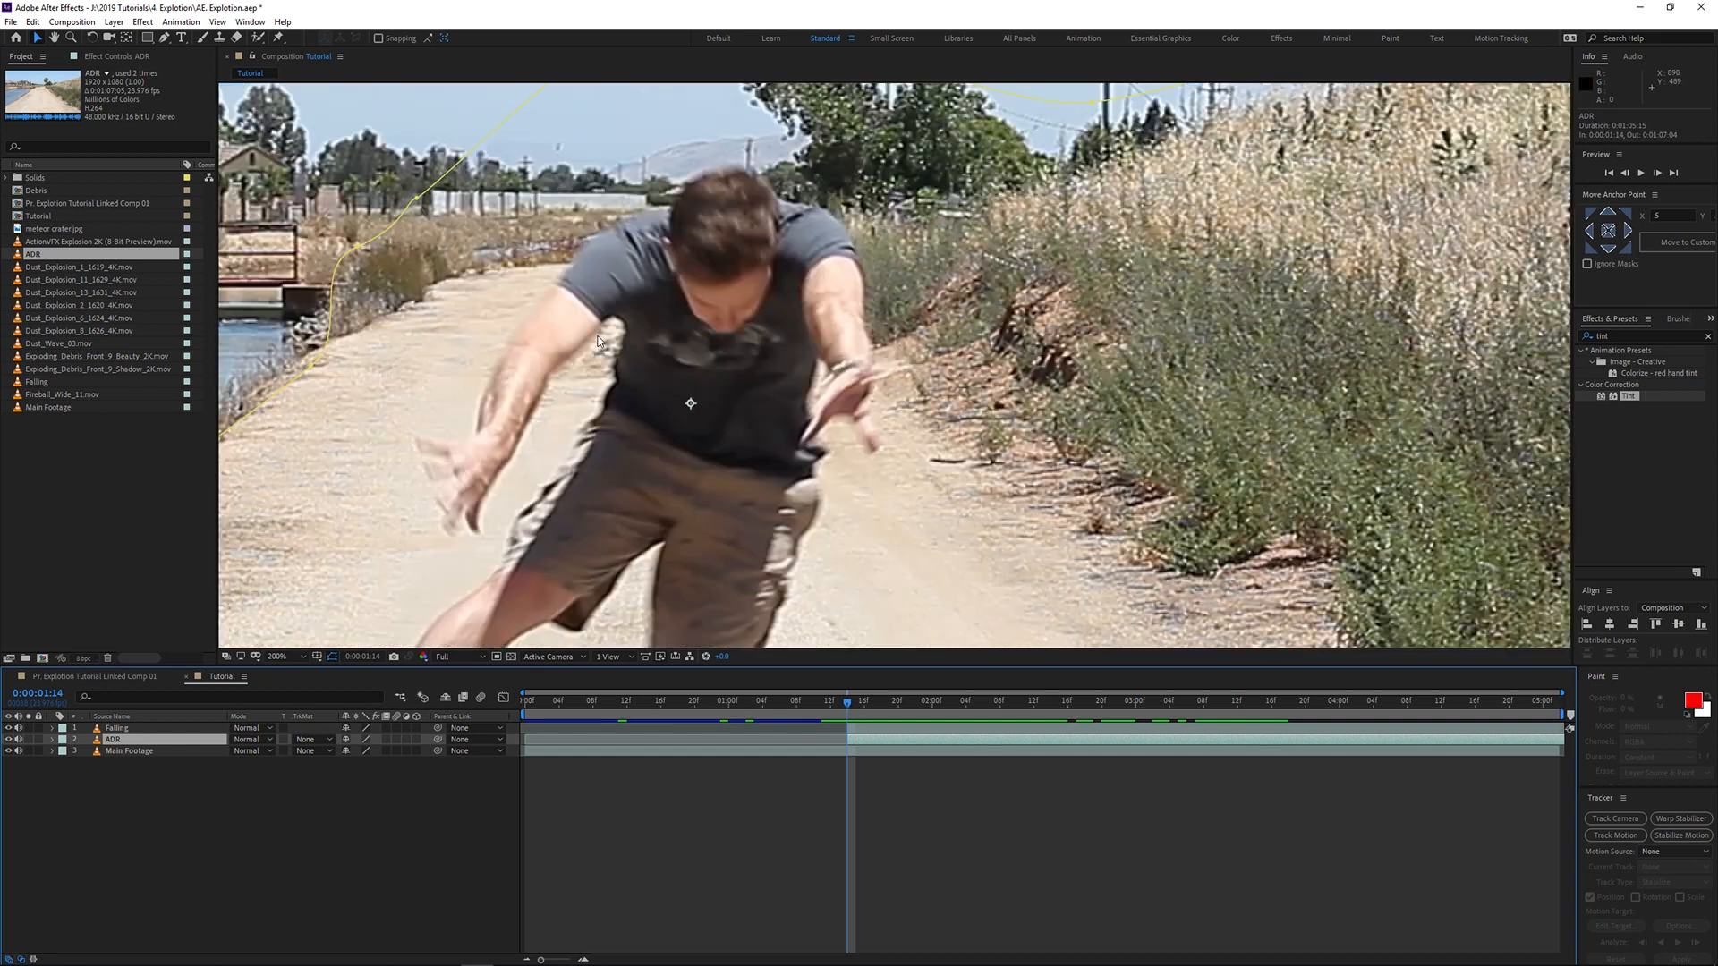
key("space")
left_click_drag(429, 315, 694, 349)
scroll(694, 349, "up", 1)
key("space")
left_click_drag(407, 286, 850, 392)
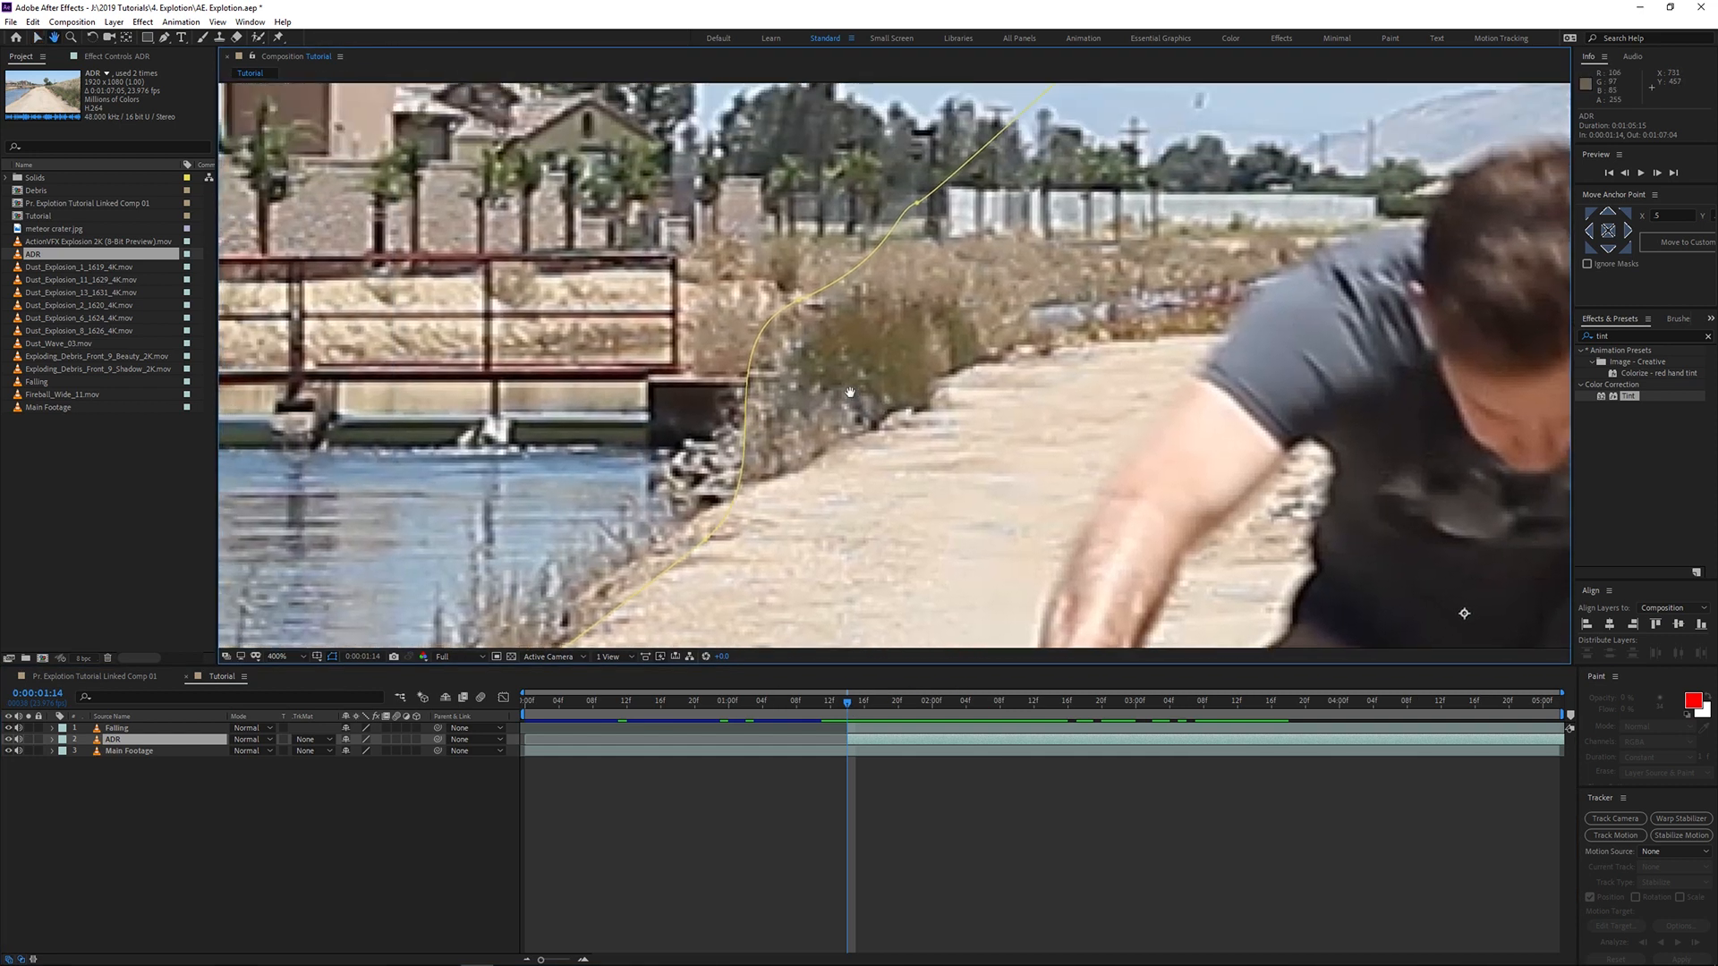
left_click(334, 657)
left_click_drag(850, 710, 848, 706)
key("Down")
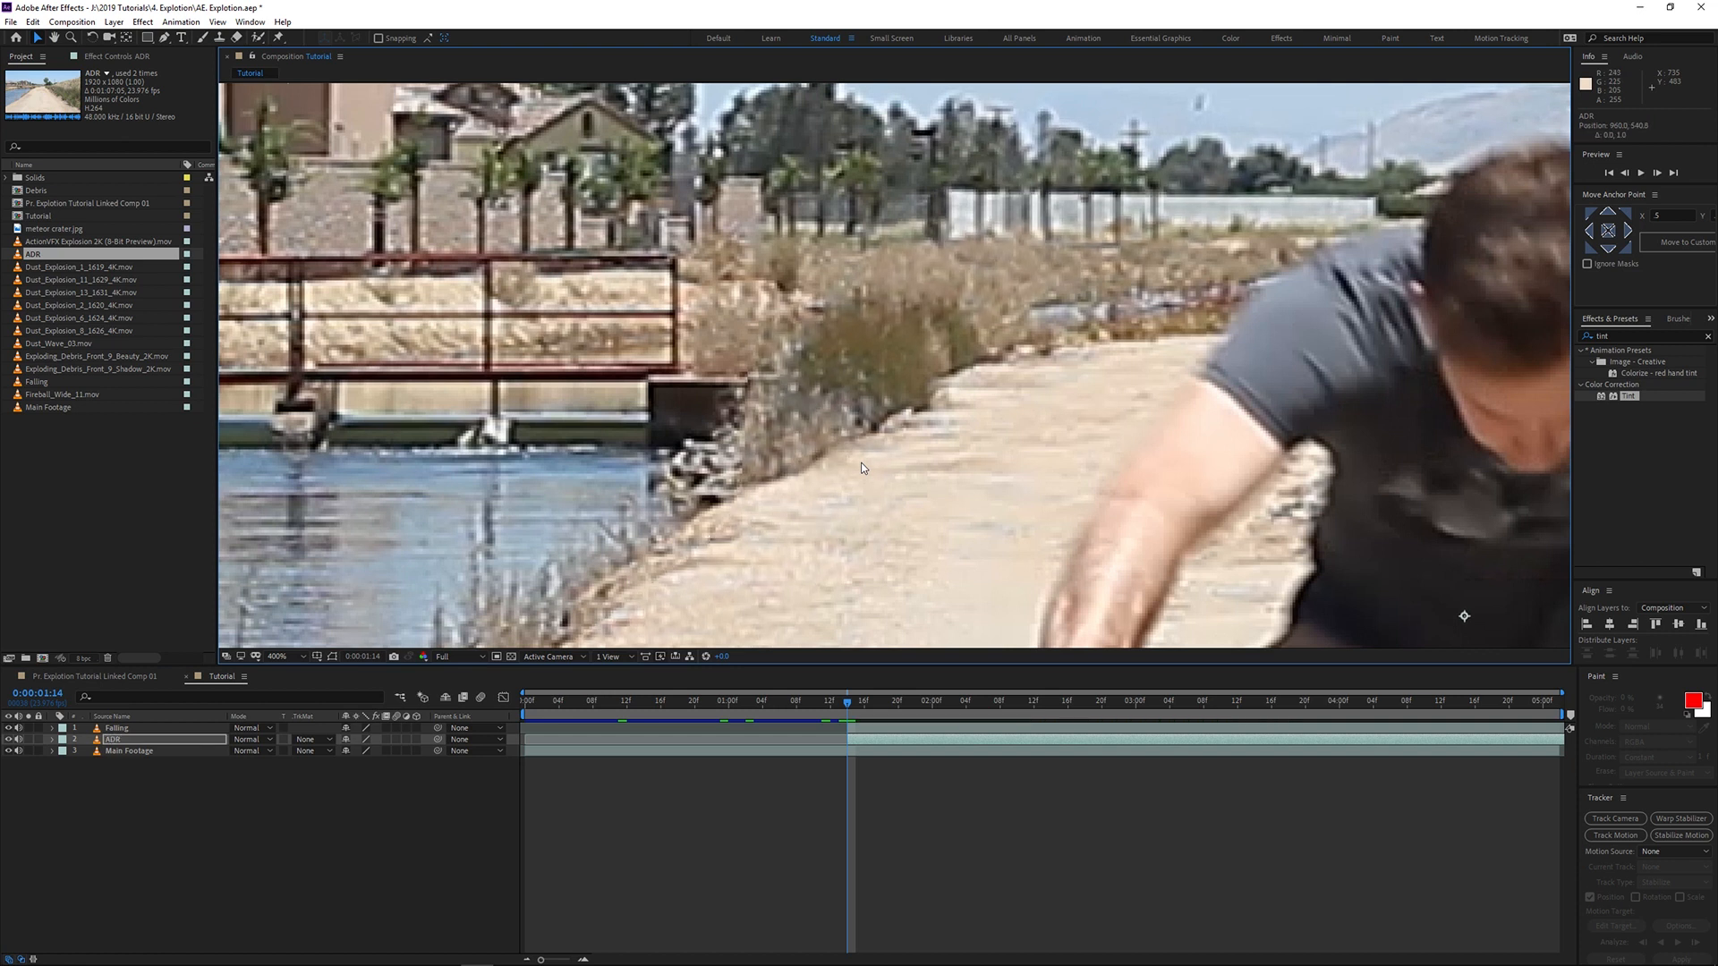
key("Down")
key("Down")
key("Down")
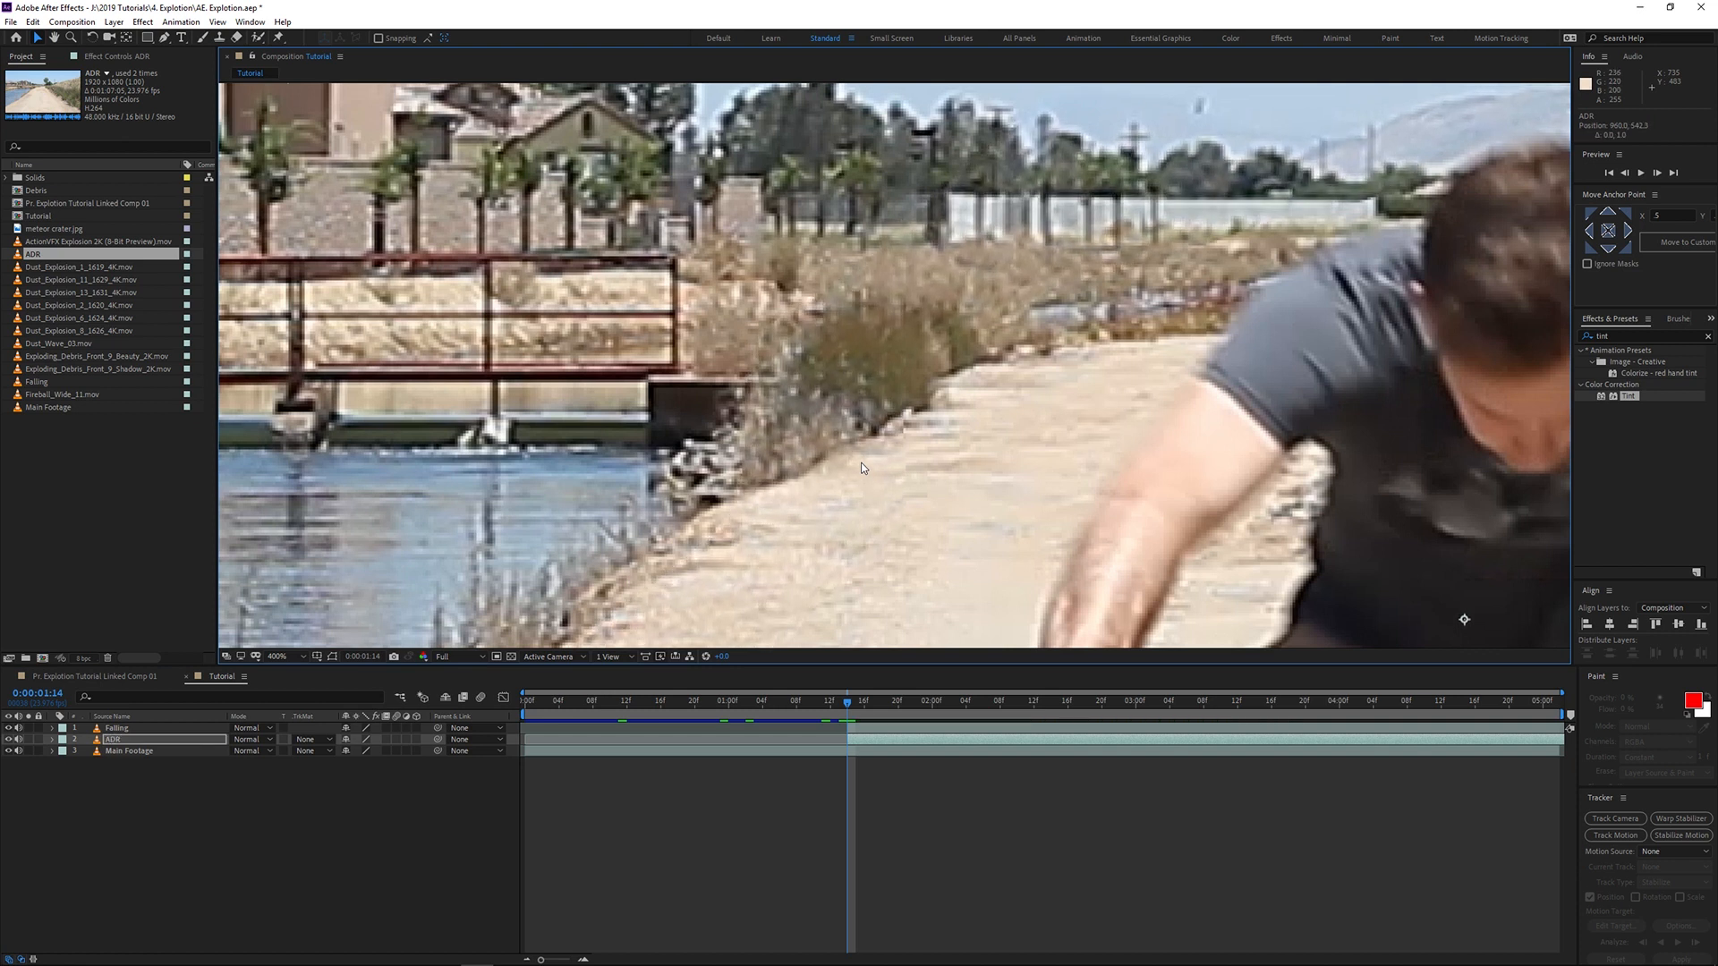
Step: Compare the riverbank before and after the 0:00:01:14 cut and nudge the ADR layer slightly to the right
left_click_drag(849, 708, 834, 709)
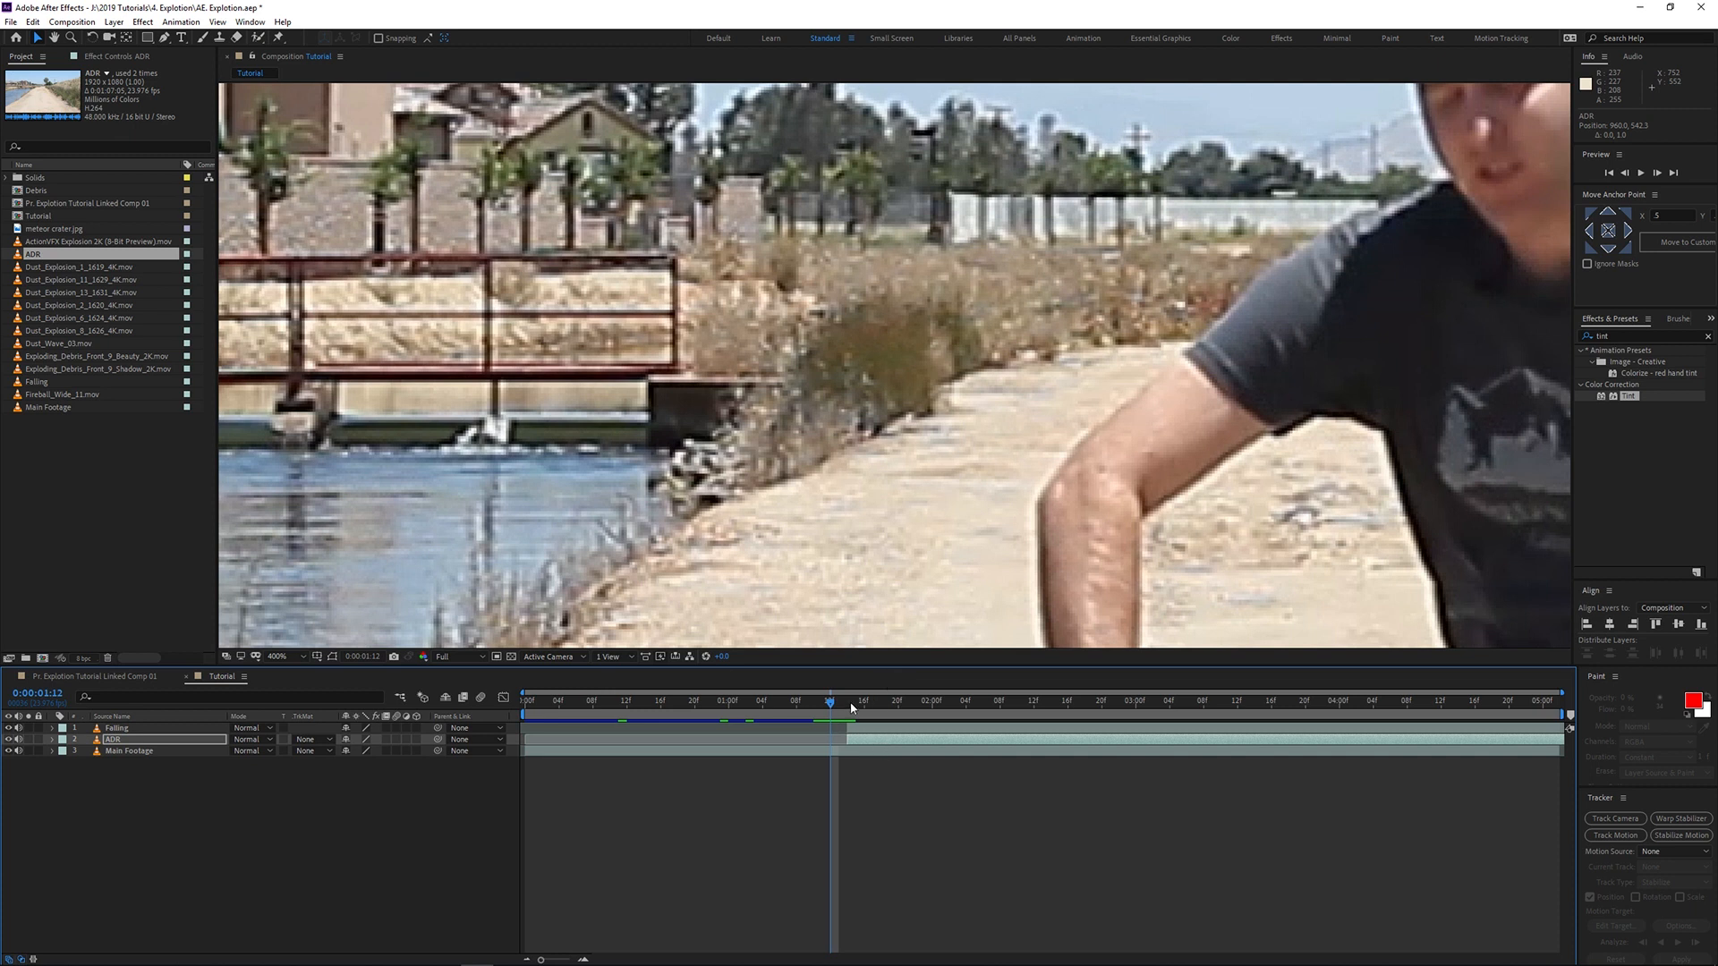
left_click(856, 706)
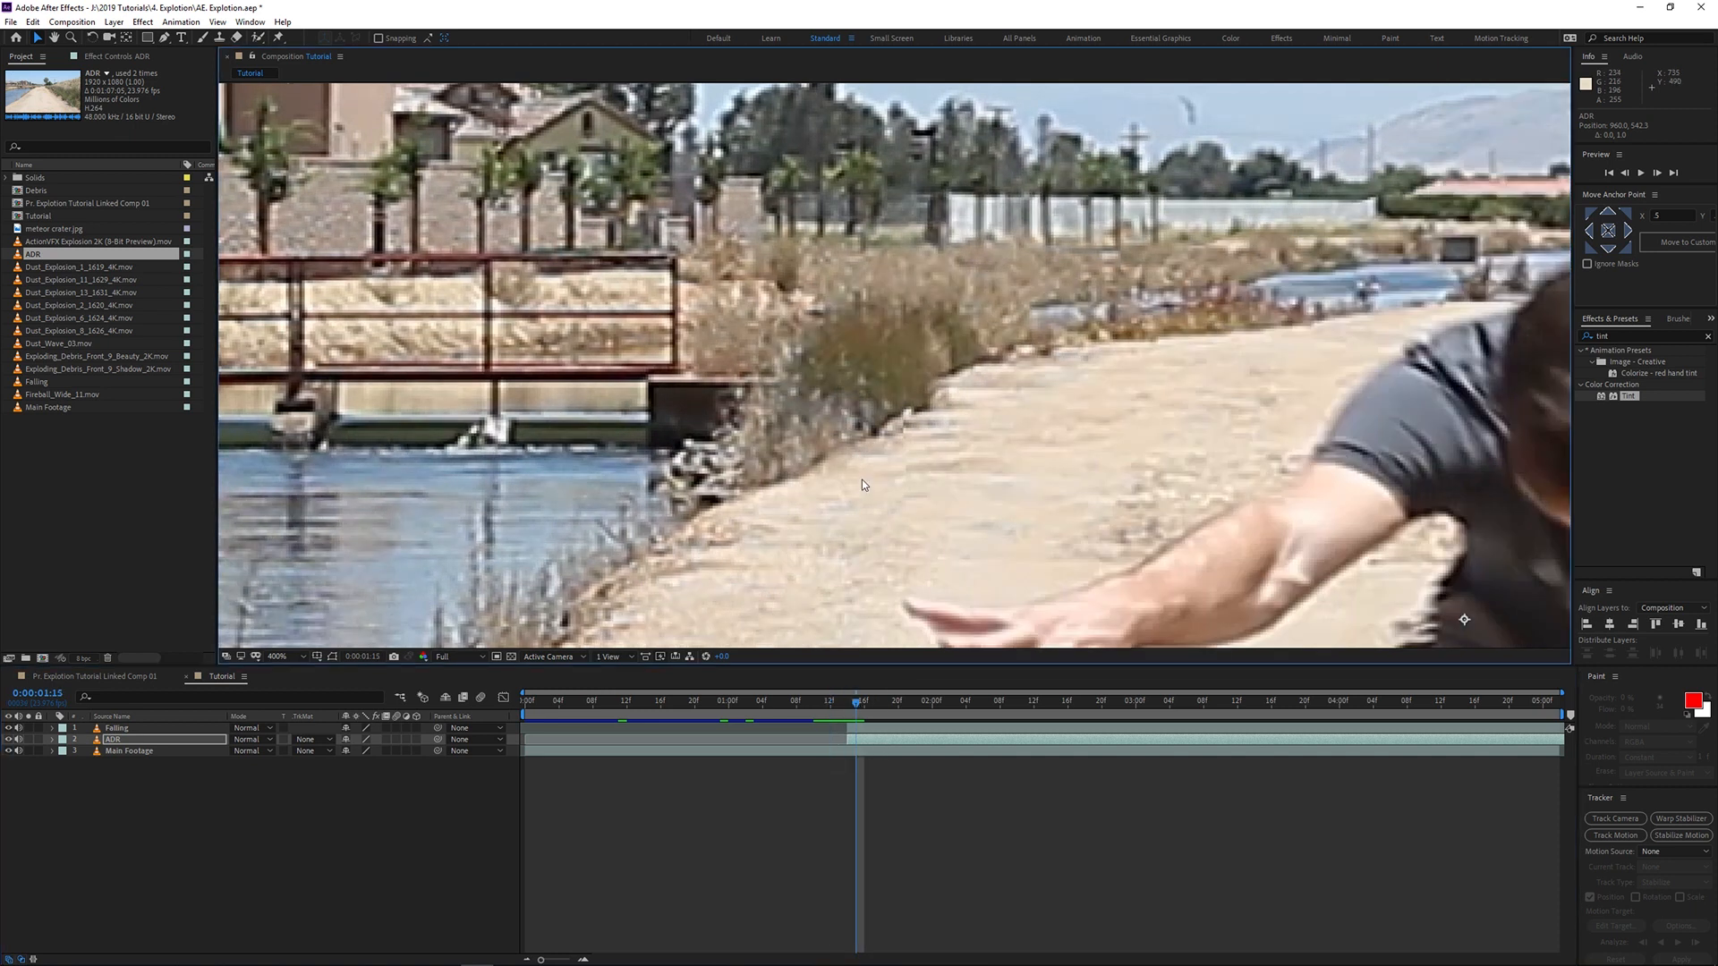
key("Right")
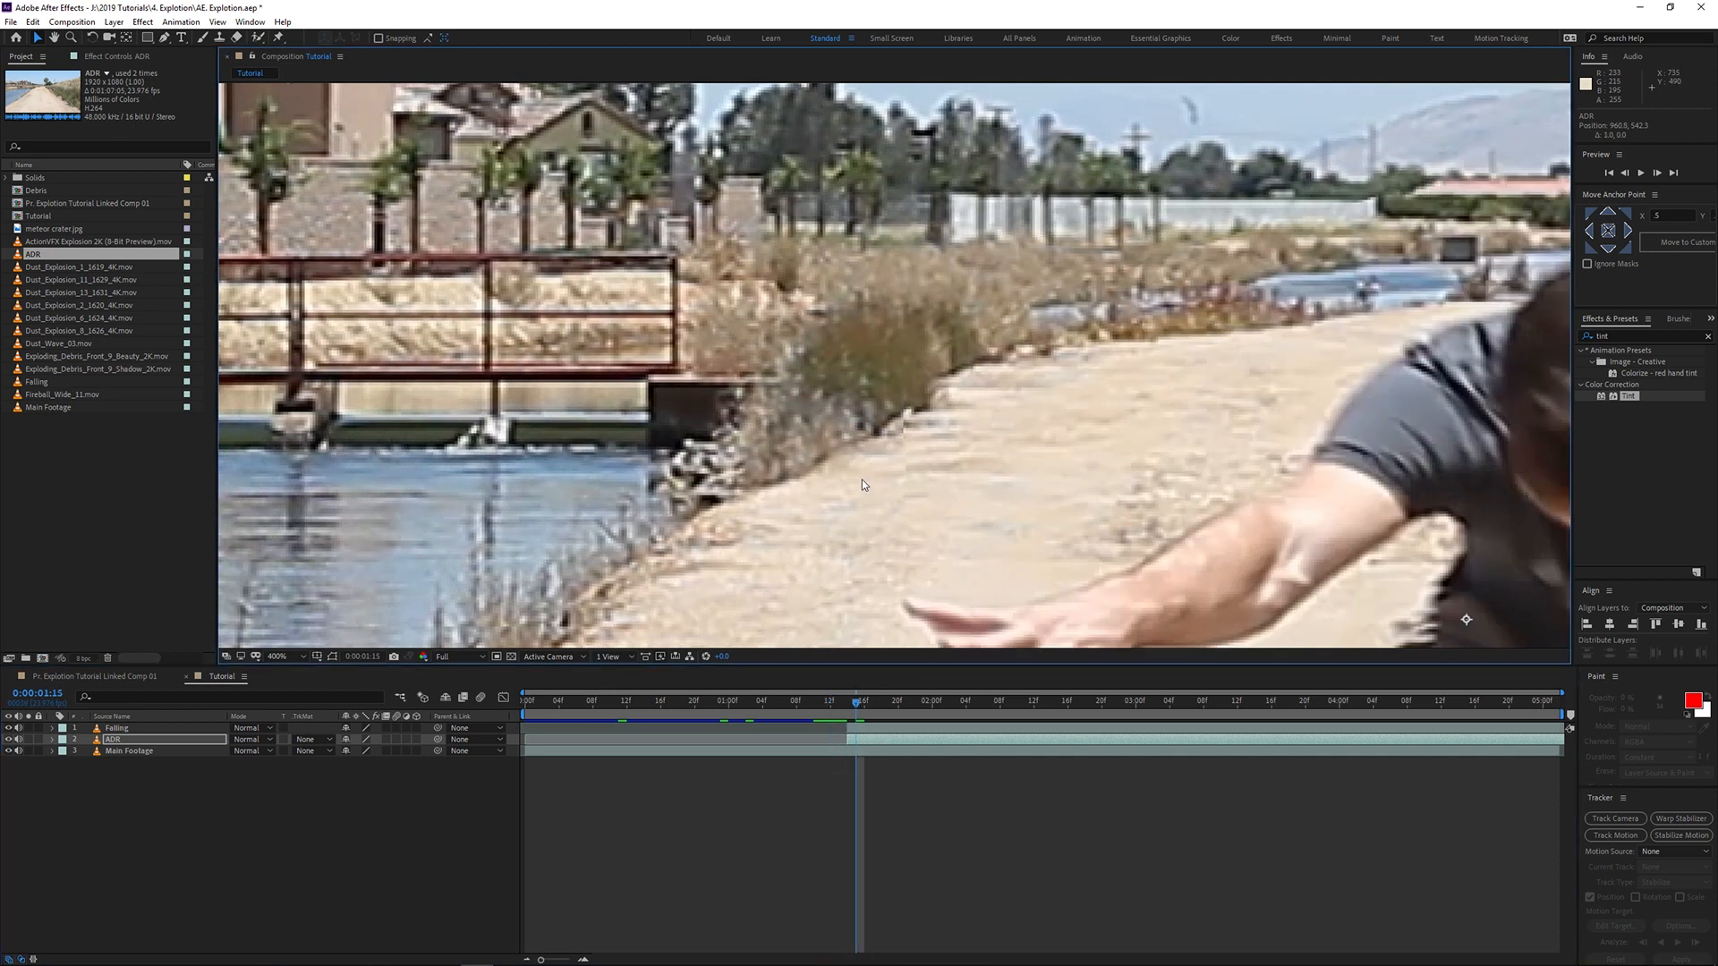
mouse_move(857, 704)
left_mouse_down()
mouse_move(840, 706)
mouse_move(851, 723)
left_mouse_up()
Step: Set the Mask Feather of the ADR layer's mask to about 13 pixels
left_click(860, 743)
left_click(333, 656)
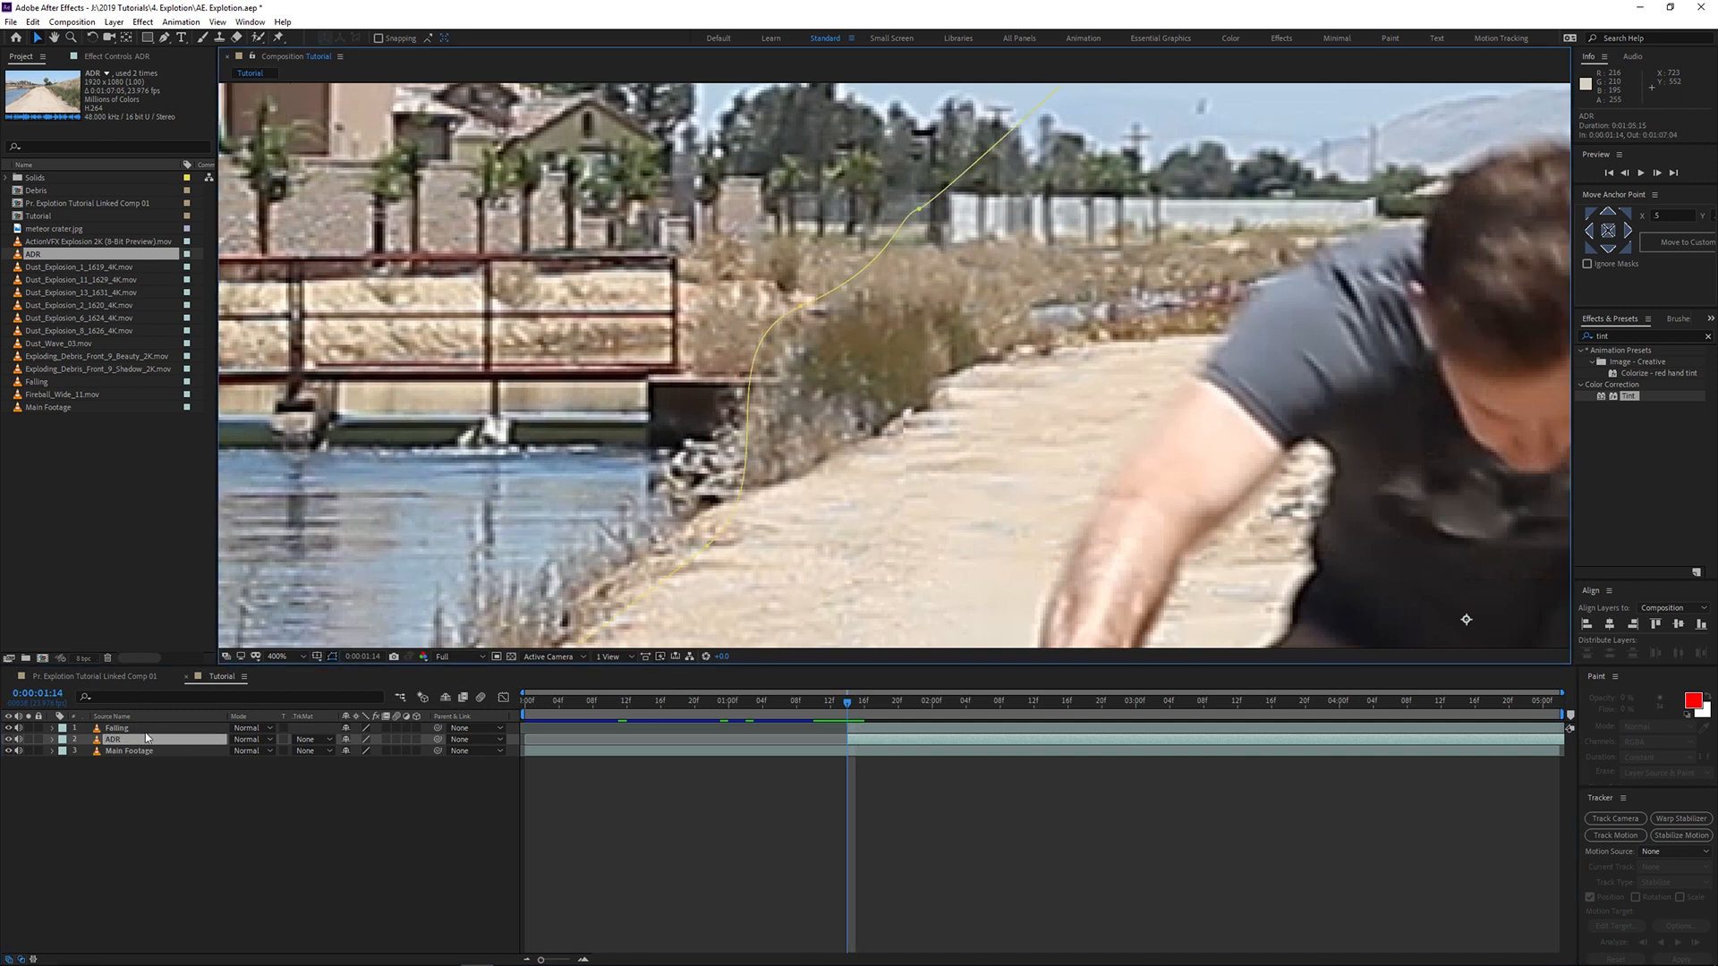
key("f")
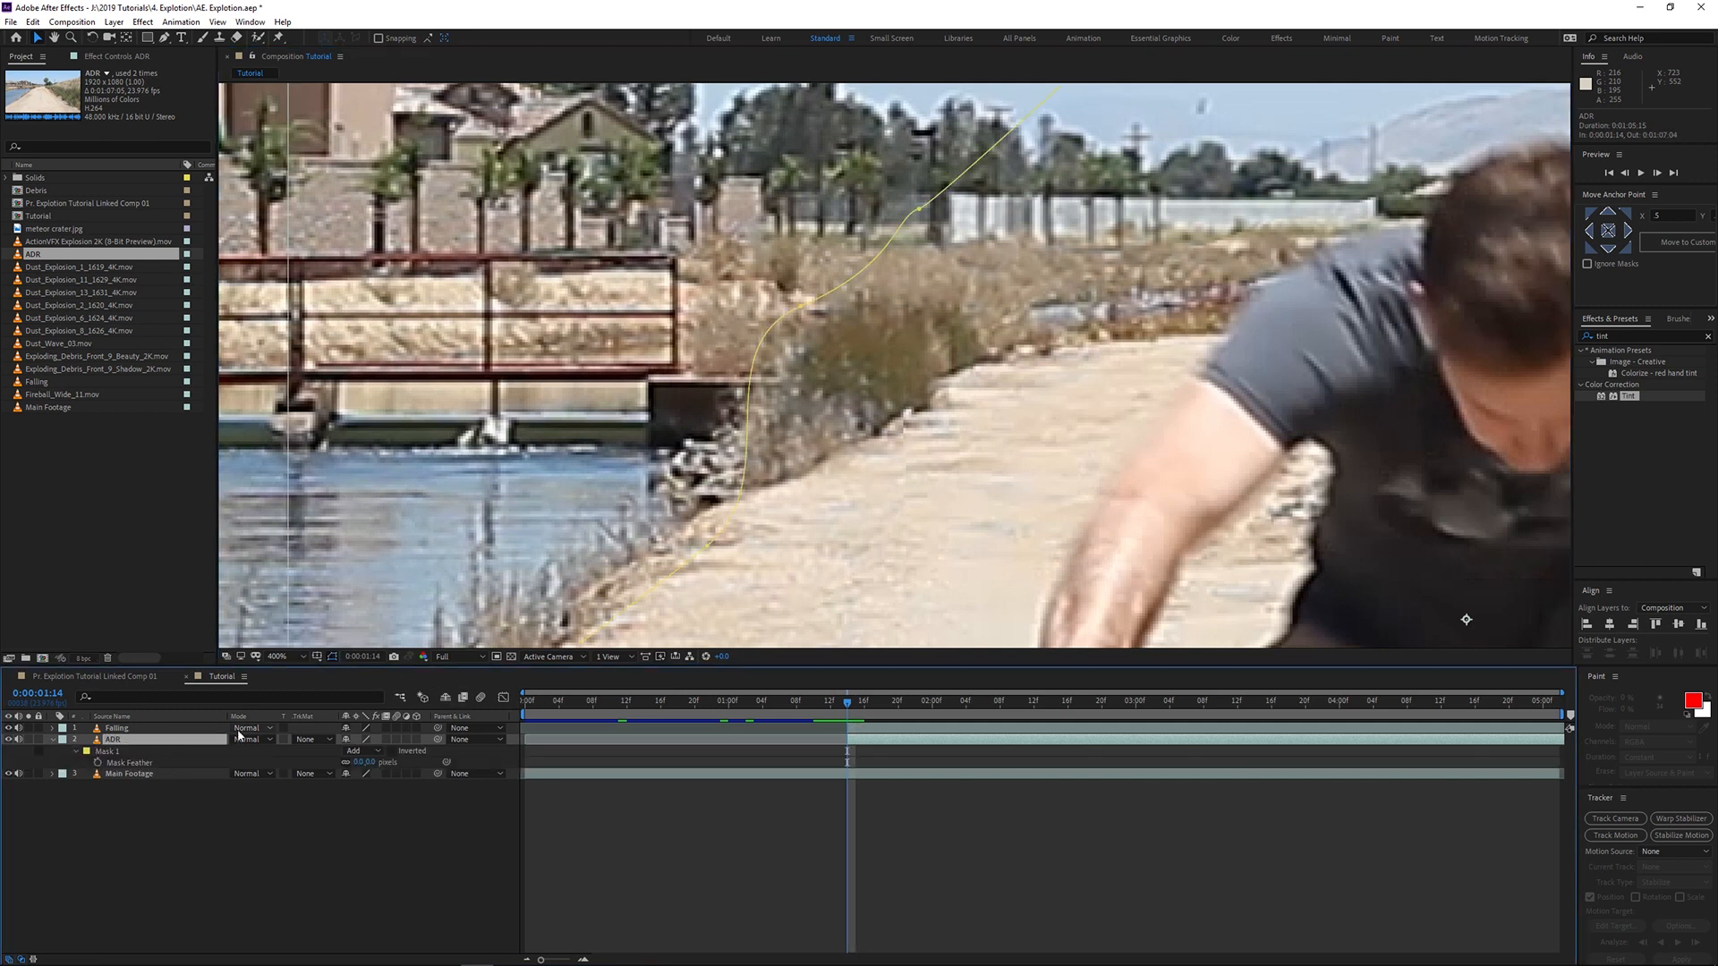
left_click(332, 658)
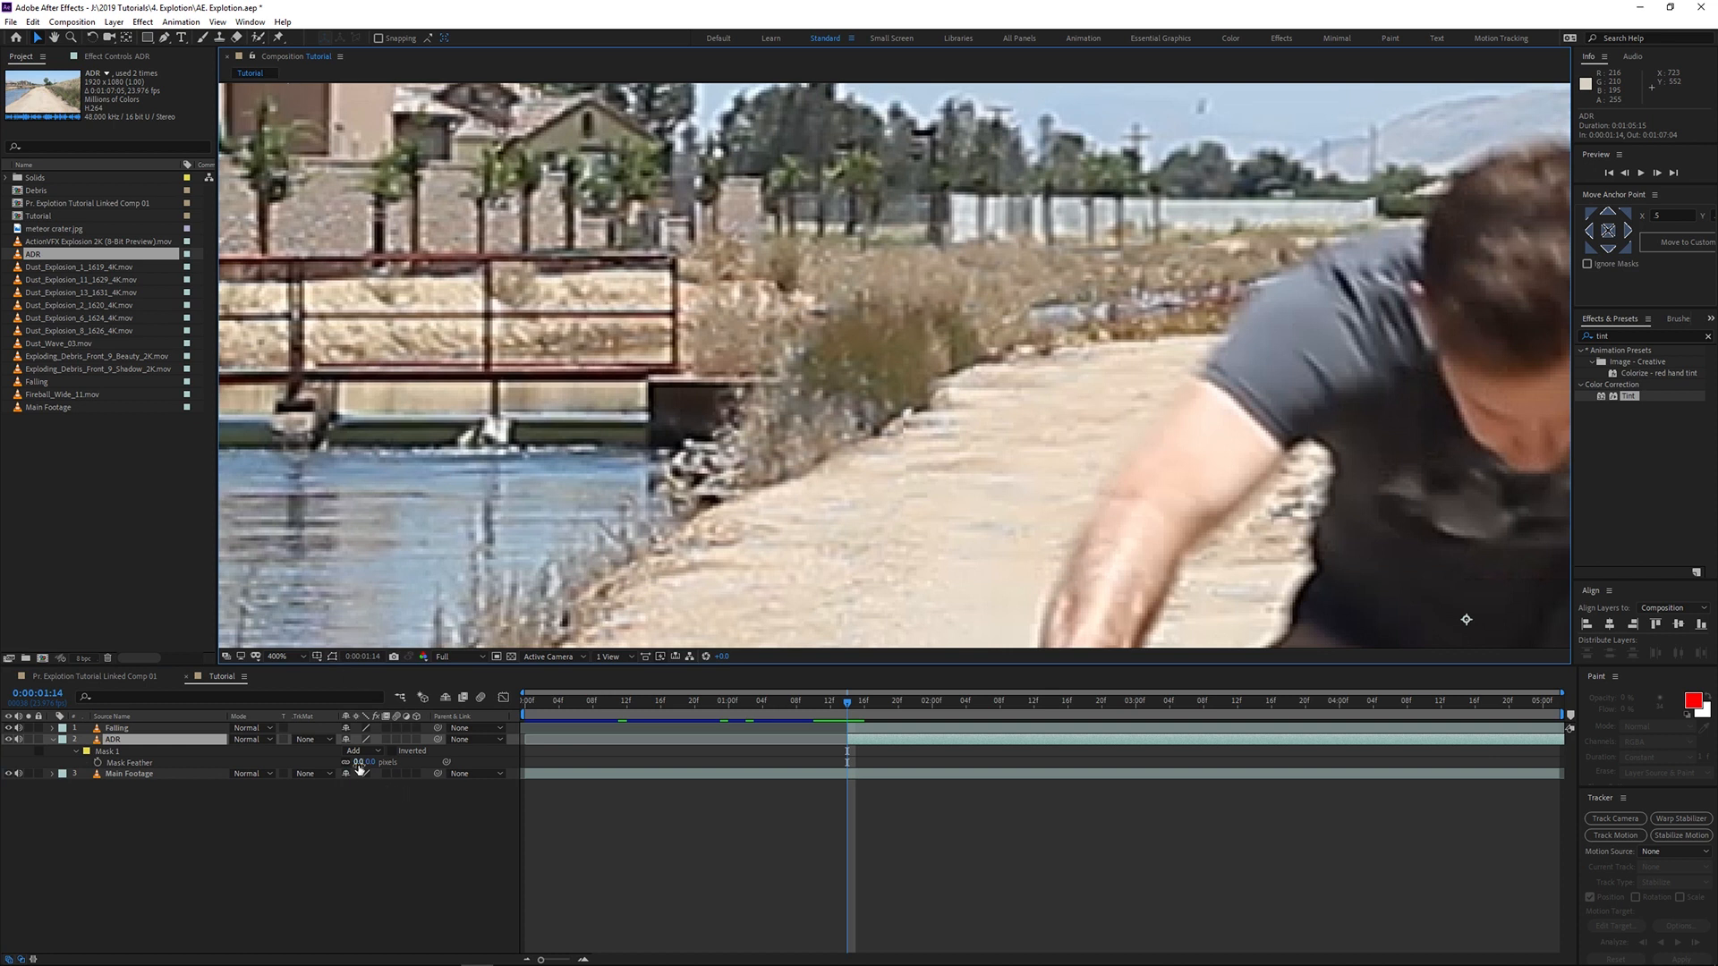
left_click_drag(361, 763, 363, 763)
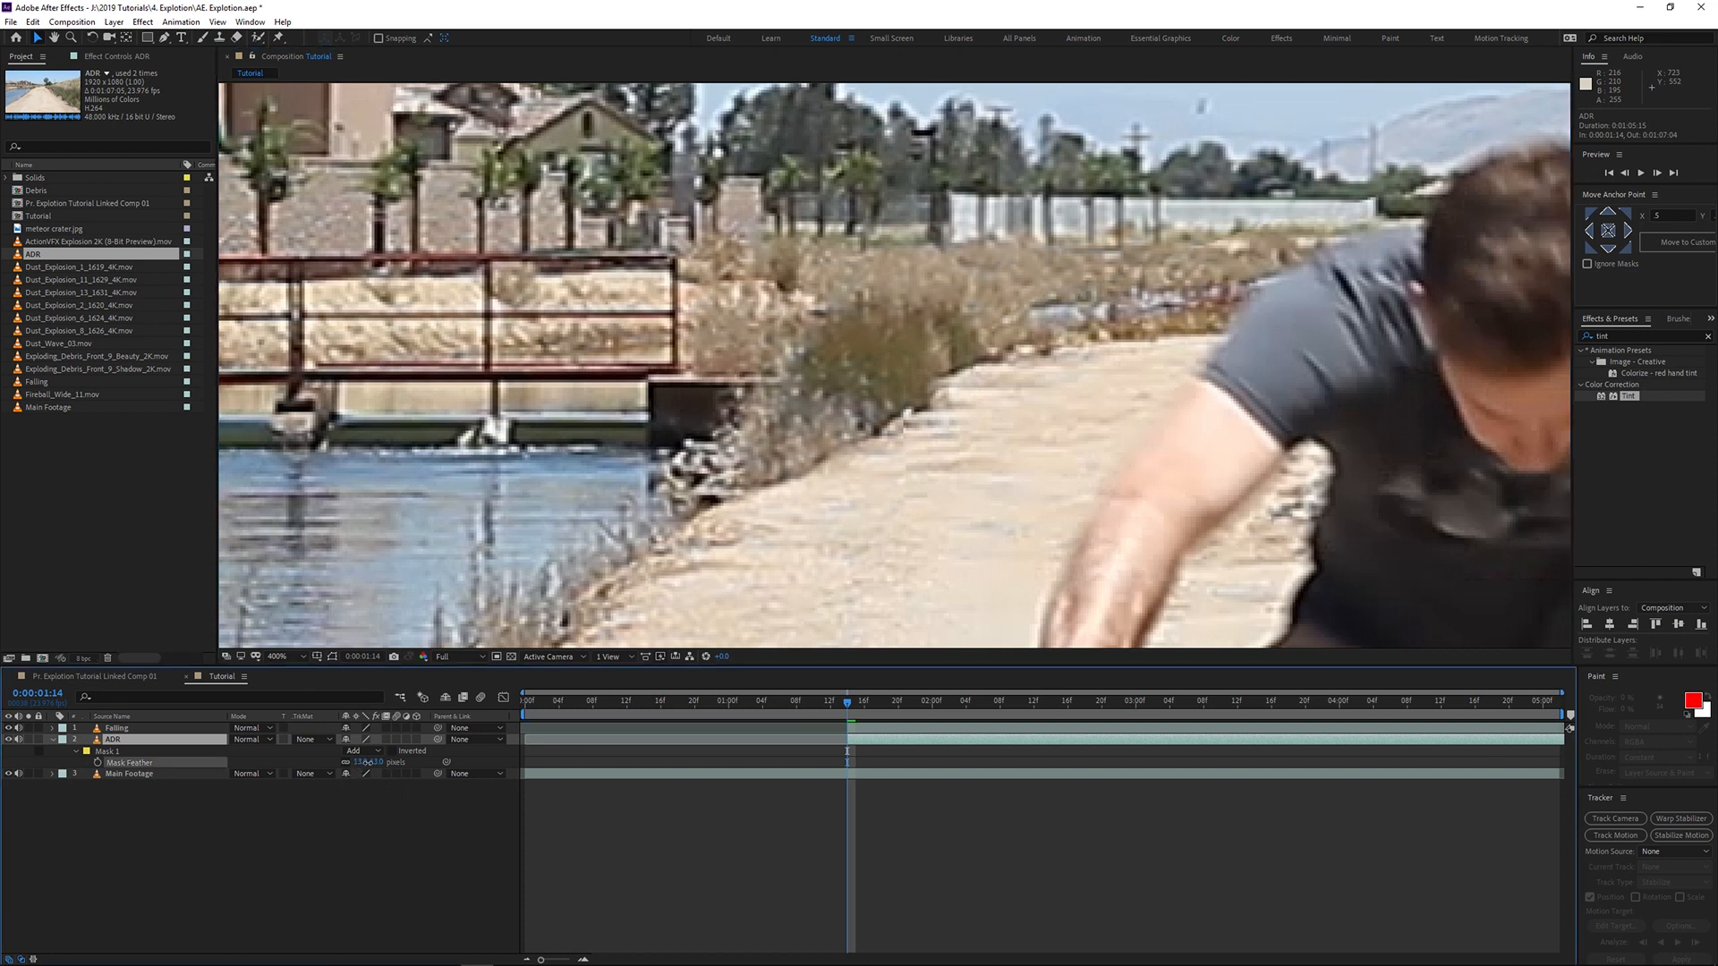
key("ctrl+z")
Step: Fit the whole composition in the viewer and review the blended transition around 0:00:01:12
left_click(276, 660)
left_click(297, 673)
left_click(778, 874)
left_click(832, 705)
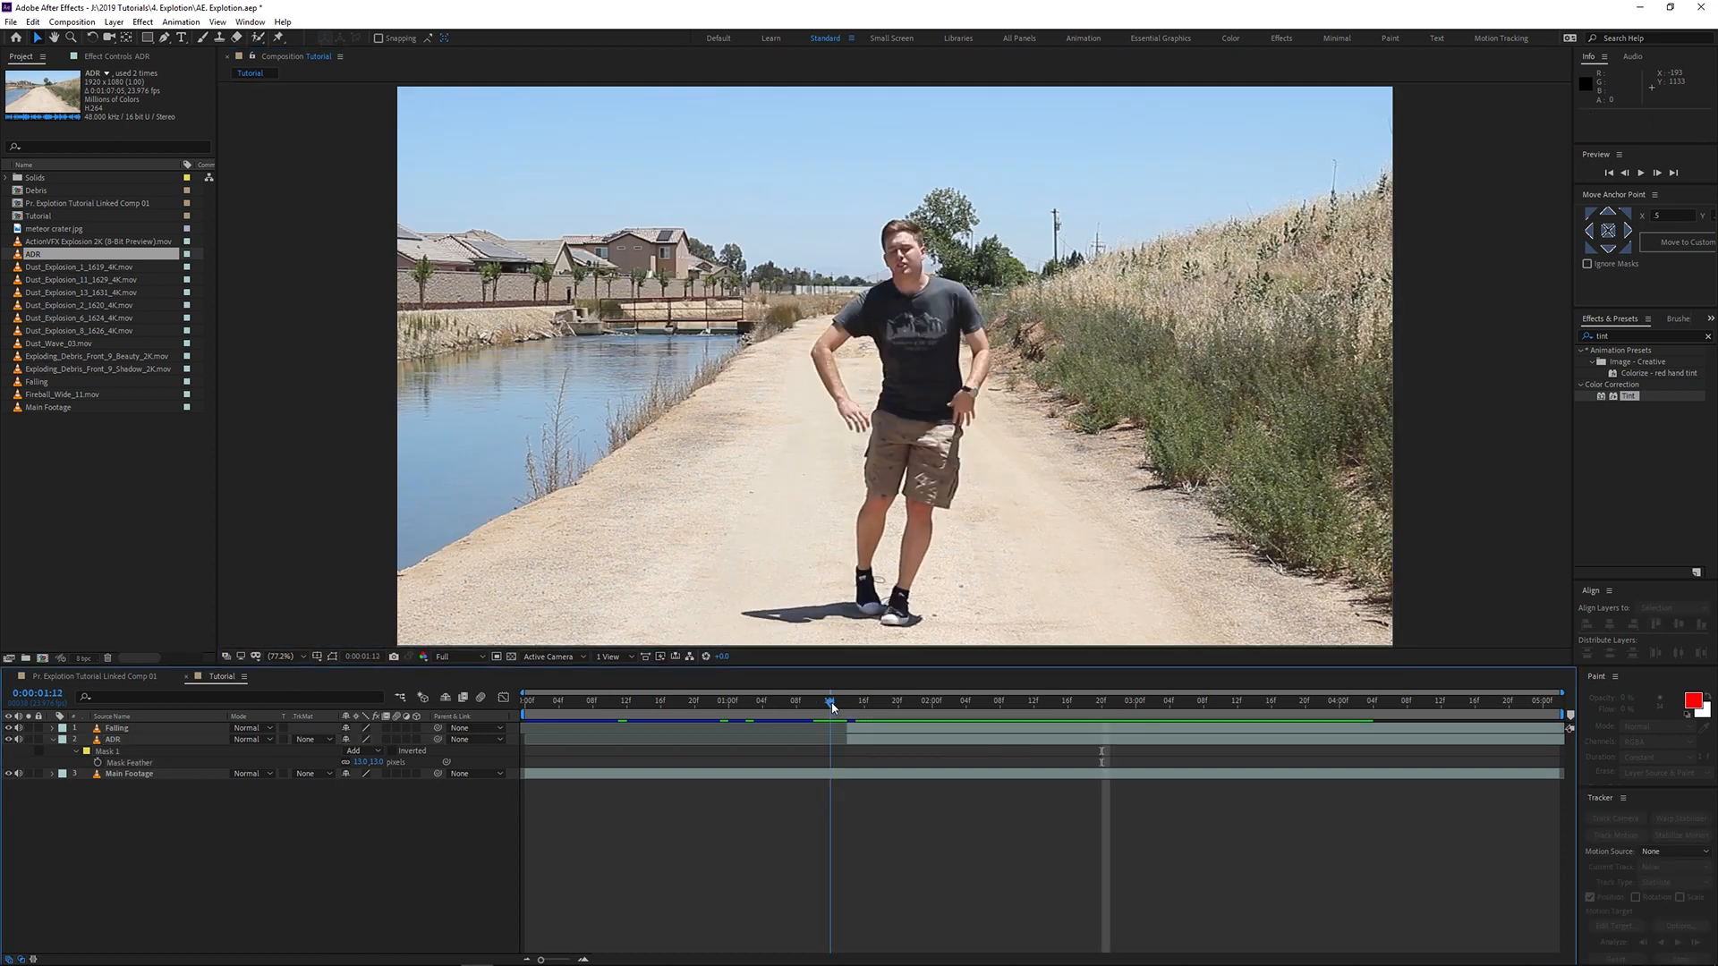
Step: Play back the blended transition across the 0:00:01:14 cut and stop on the airborne frame at 0:00:01:15
left_click_drag(831, 706, 791, 721)
key("space")
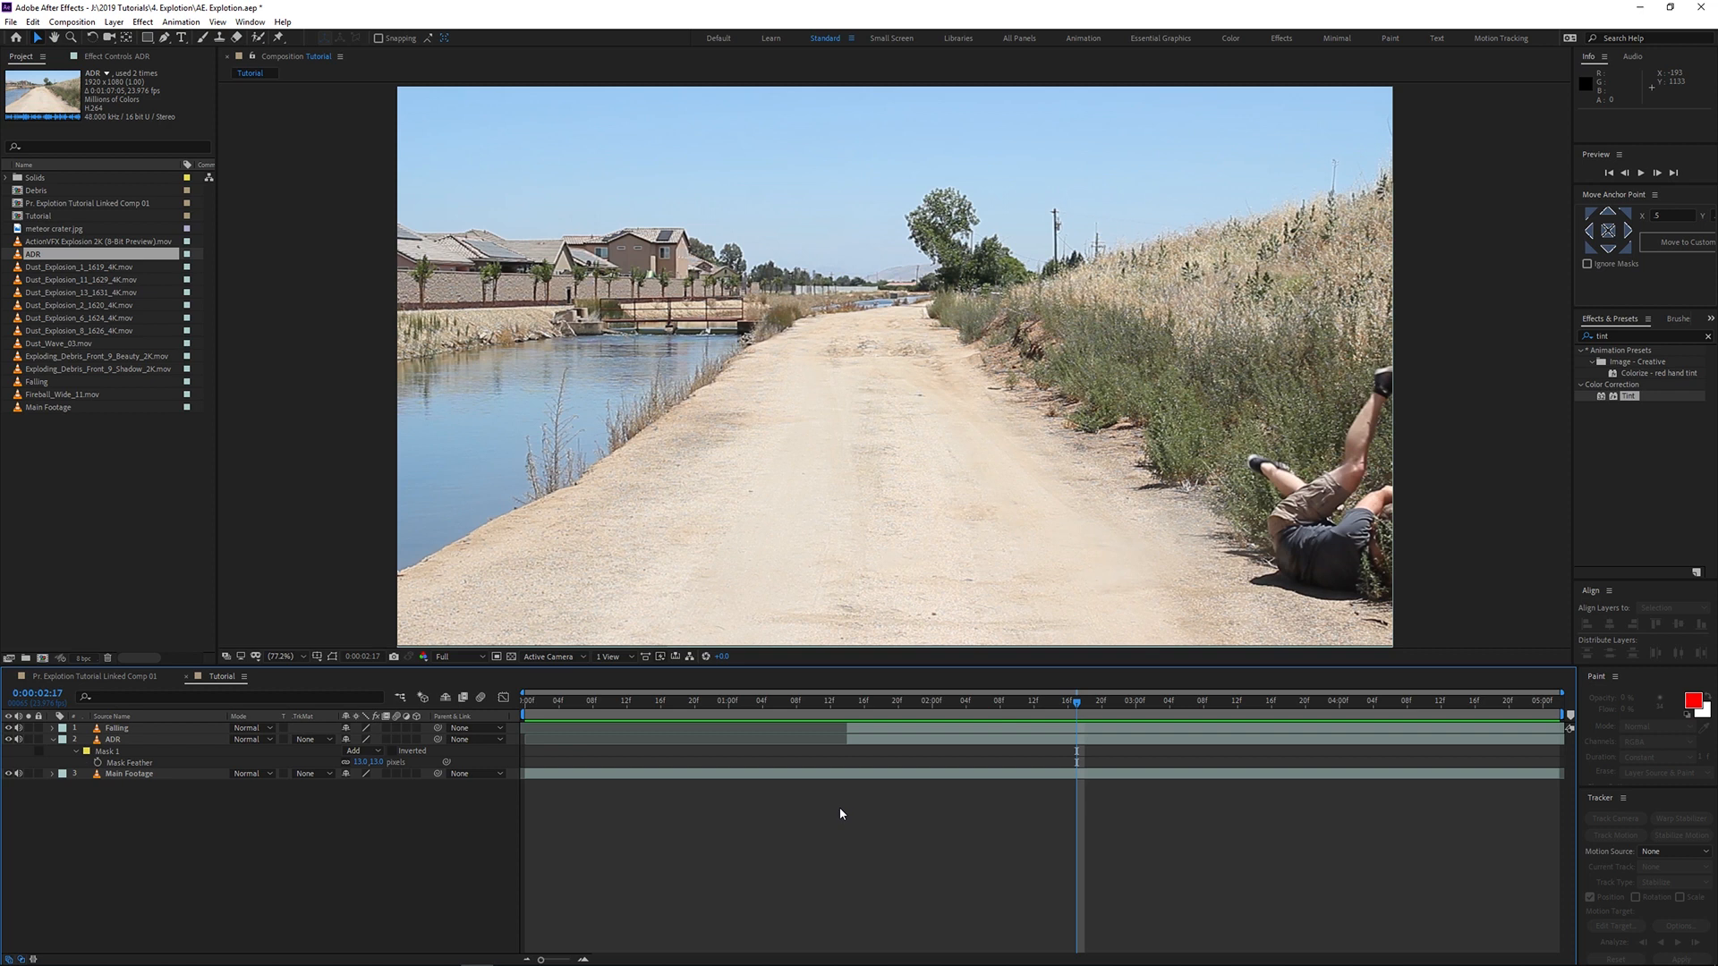
left_click(841, 707)
left_click_drag(841, 713, 857, 707)
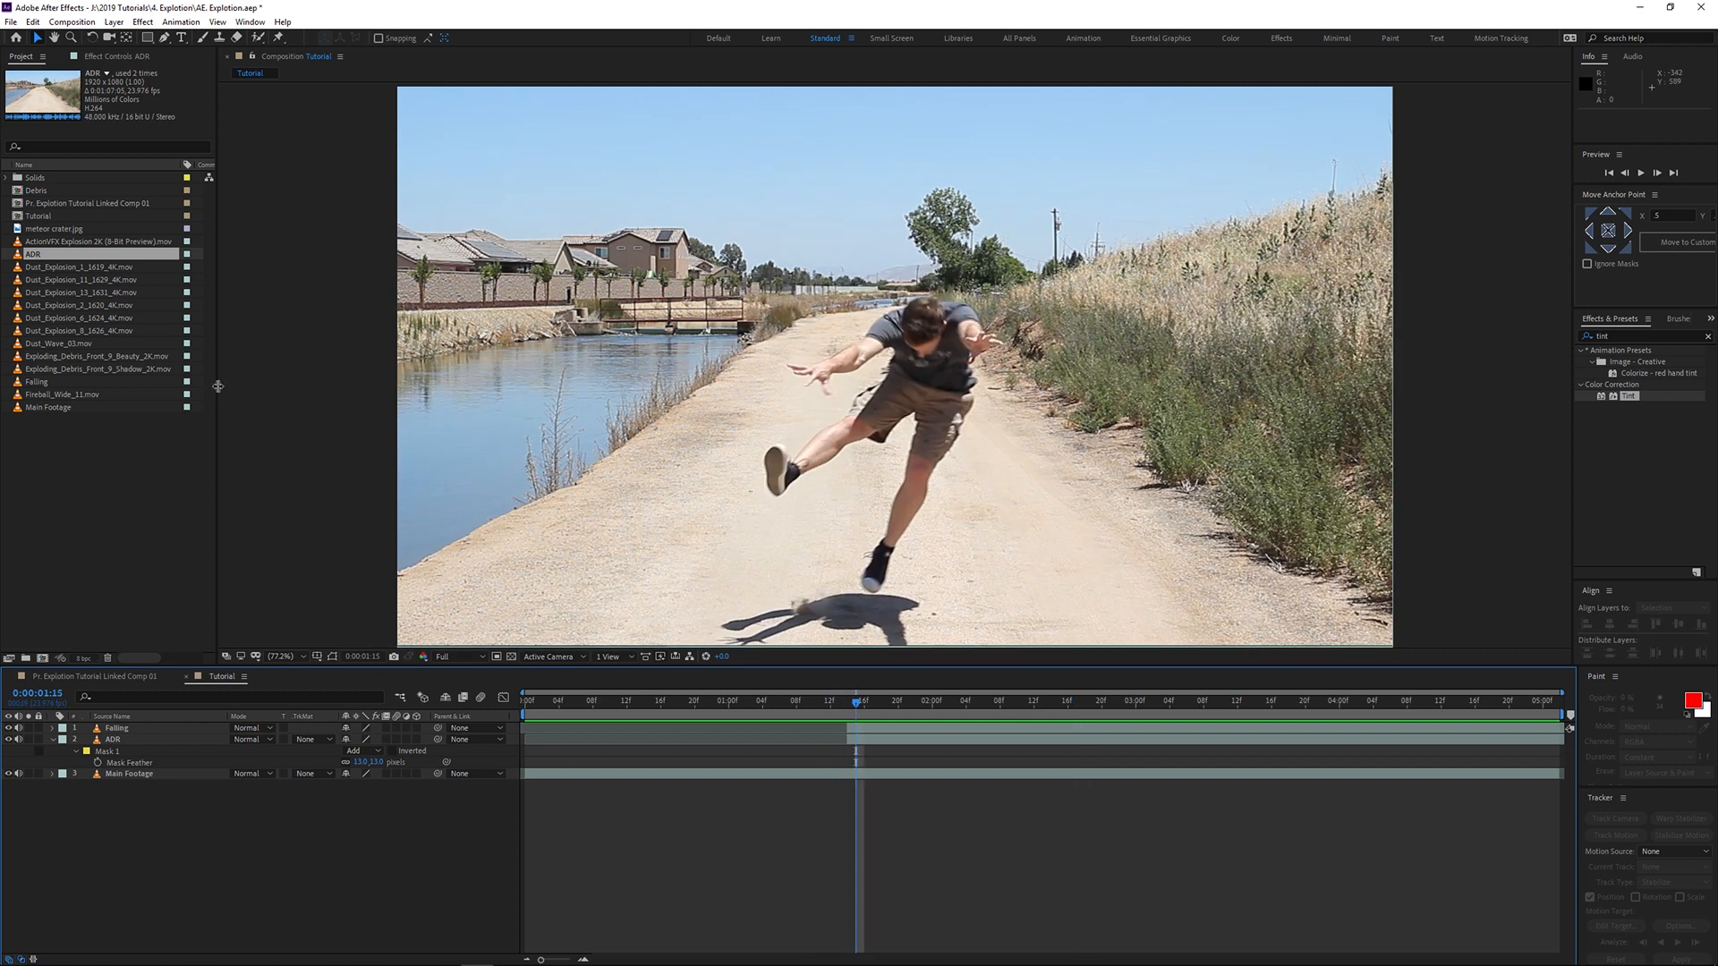
Step: Add meteor crater.jpg as the top layer of the Tutorial composition and scale it down to 49%
left_click_drag(54, 229, 147, 726)
left_click(53, 751)
left_click(170, 729)
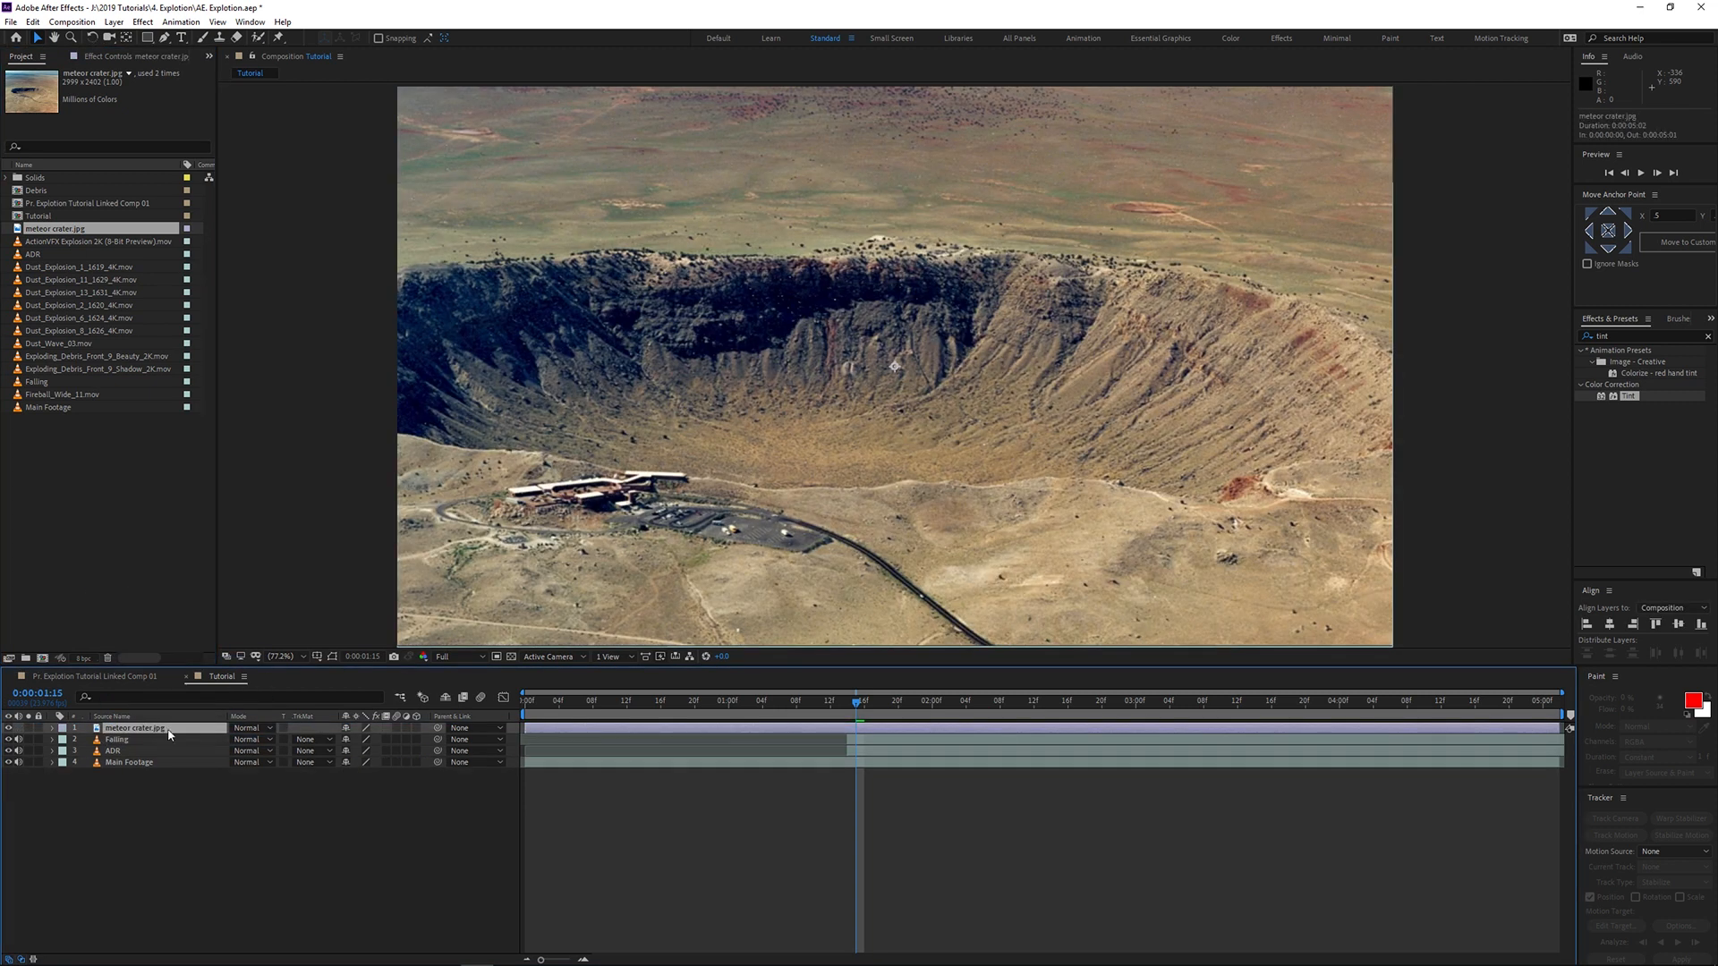
key("s")
left_click_drag(362, 740, 316, 739)
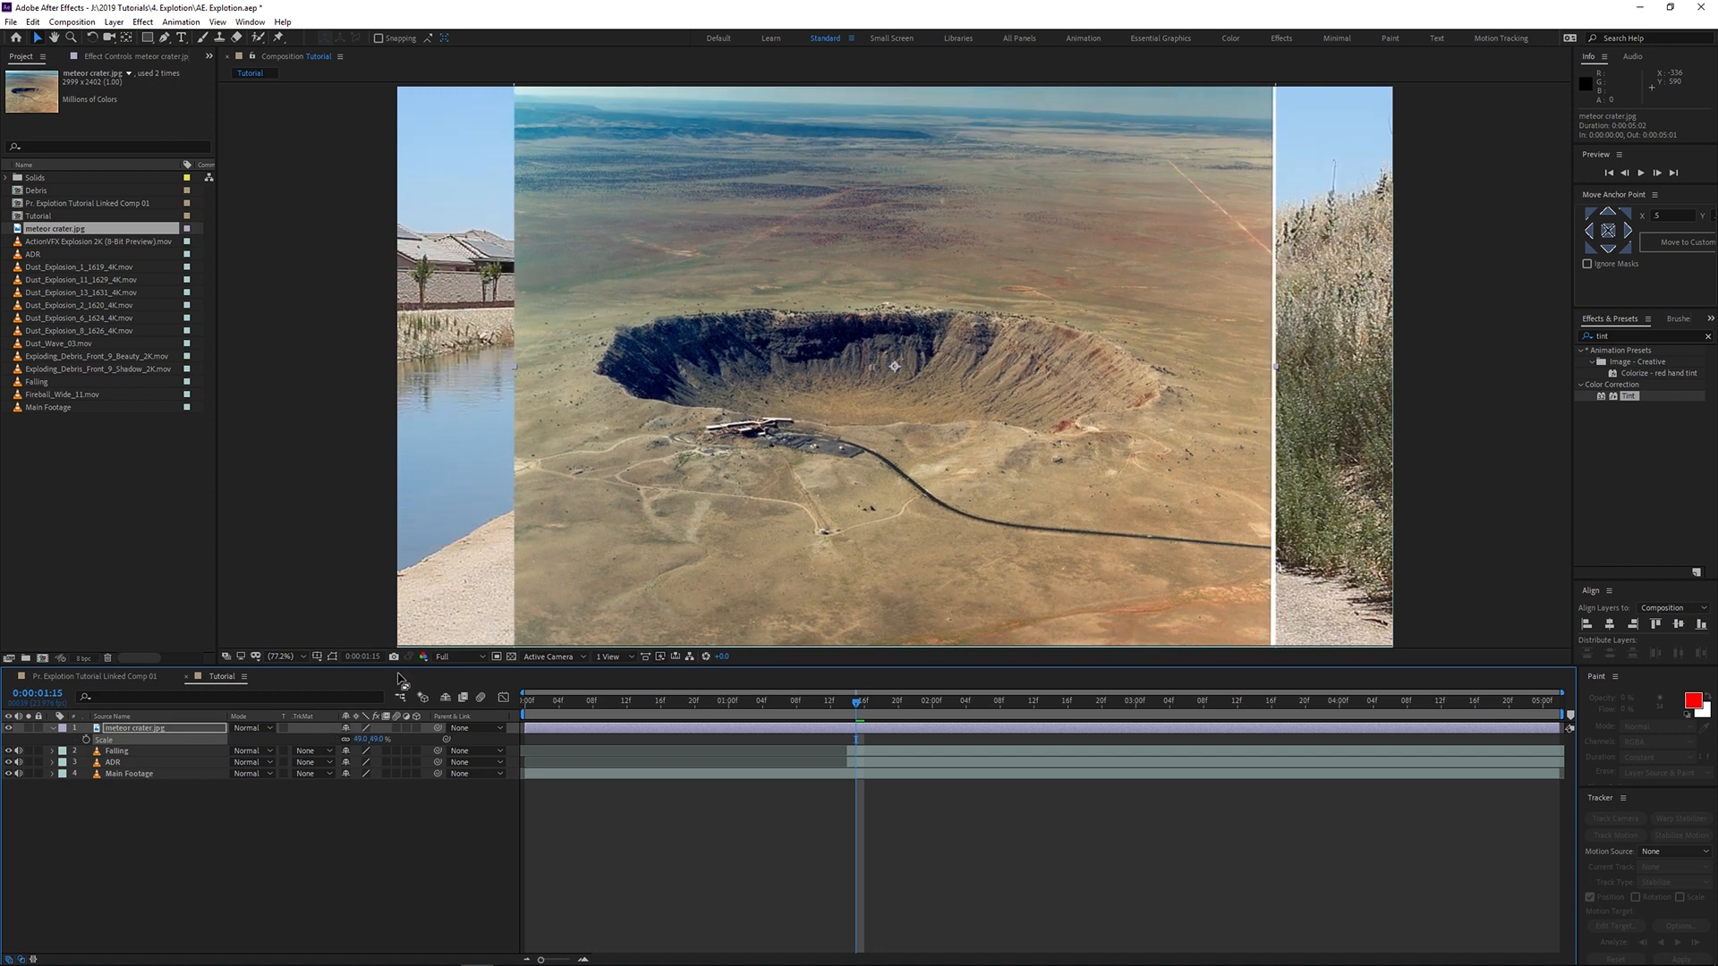
Step: Draw a closed Pen tool mask around the crater's rim and set its Mask Feather to 100 pixels
key("g")
left_click(642, 405)
left_click(720, 413)
left_click(760, 421)
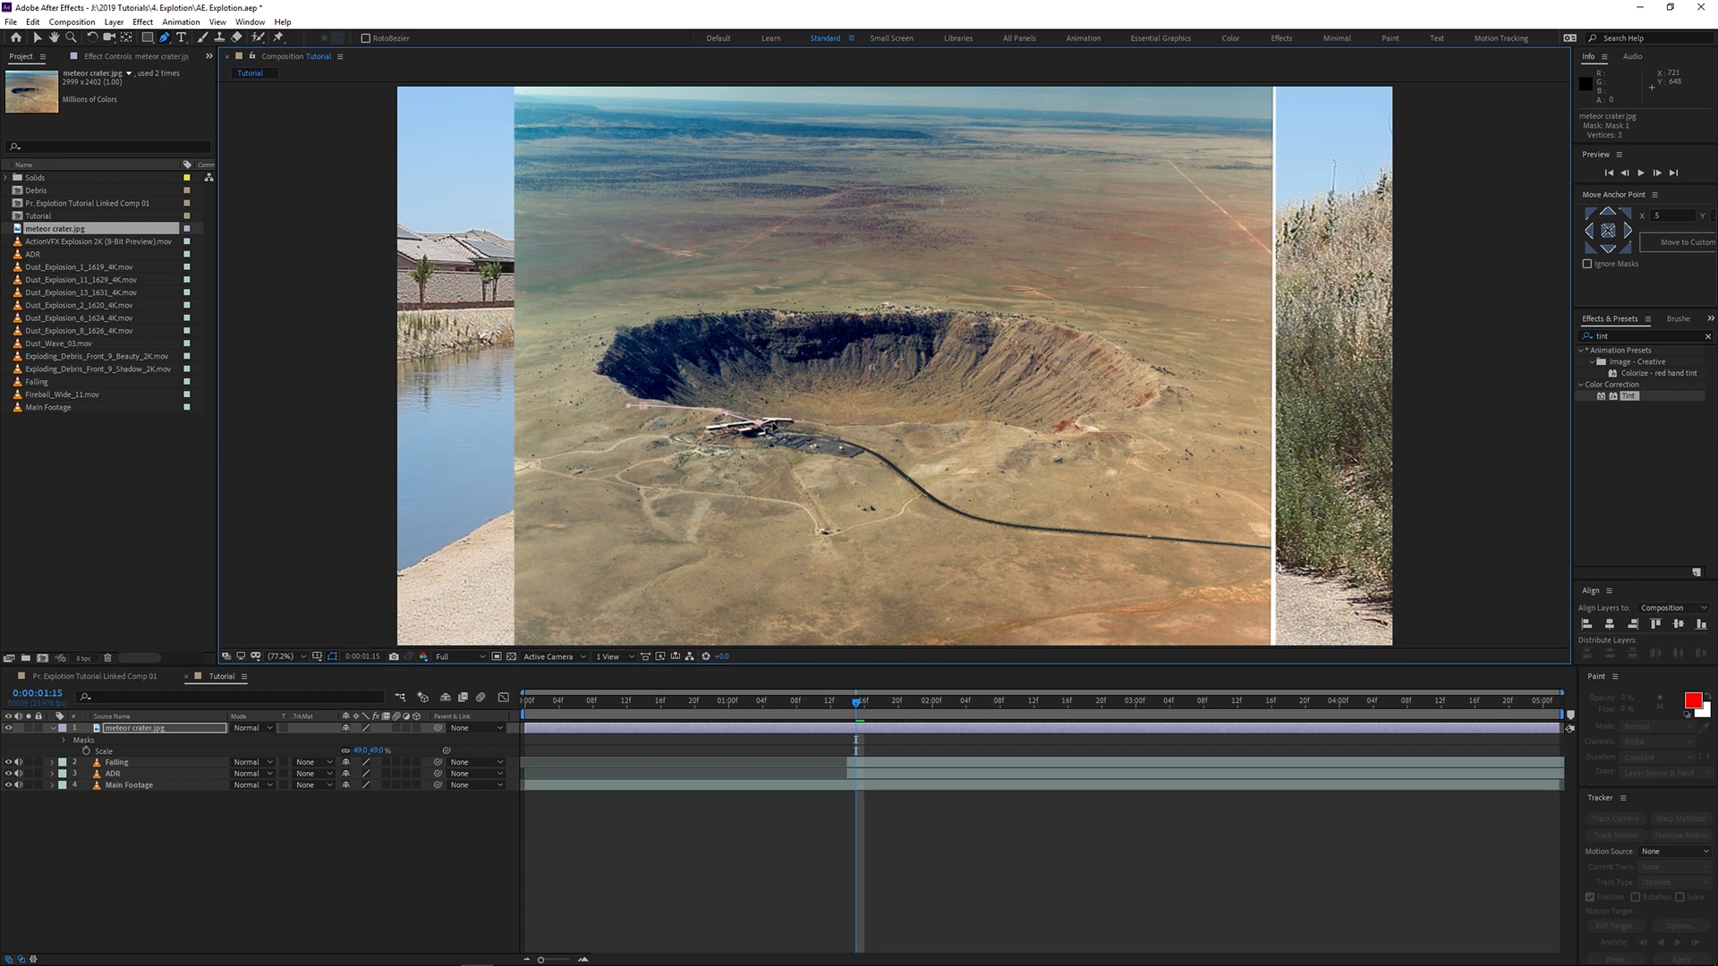
left_click(801, 421)
left_click(850, 425)
left_click(911, 426)
left_click(999, 427)
left_click(1181, 388)
left_click(1090, 320)
left_click(934, 300)
left_click(754, 297)
left_click(605, 325)
left_click(548, 377)
left_click(606, 407)
key("f")
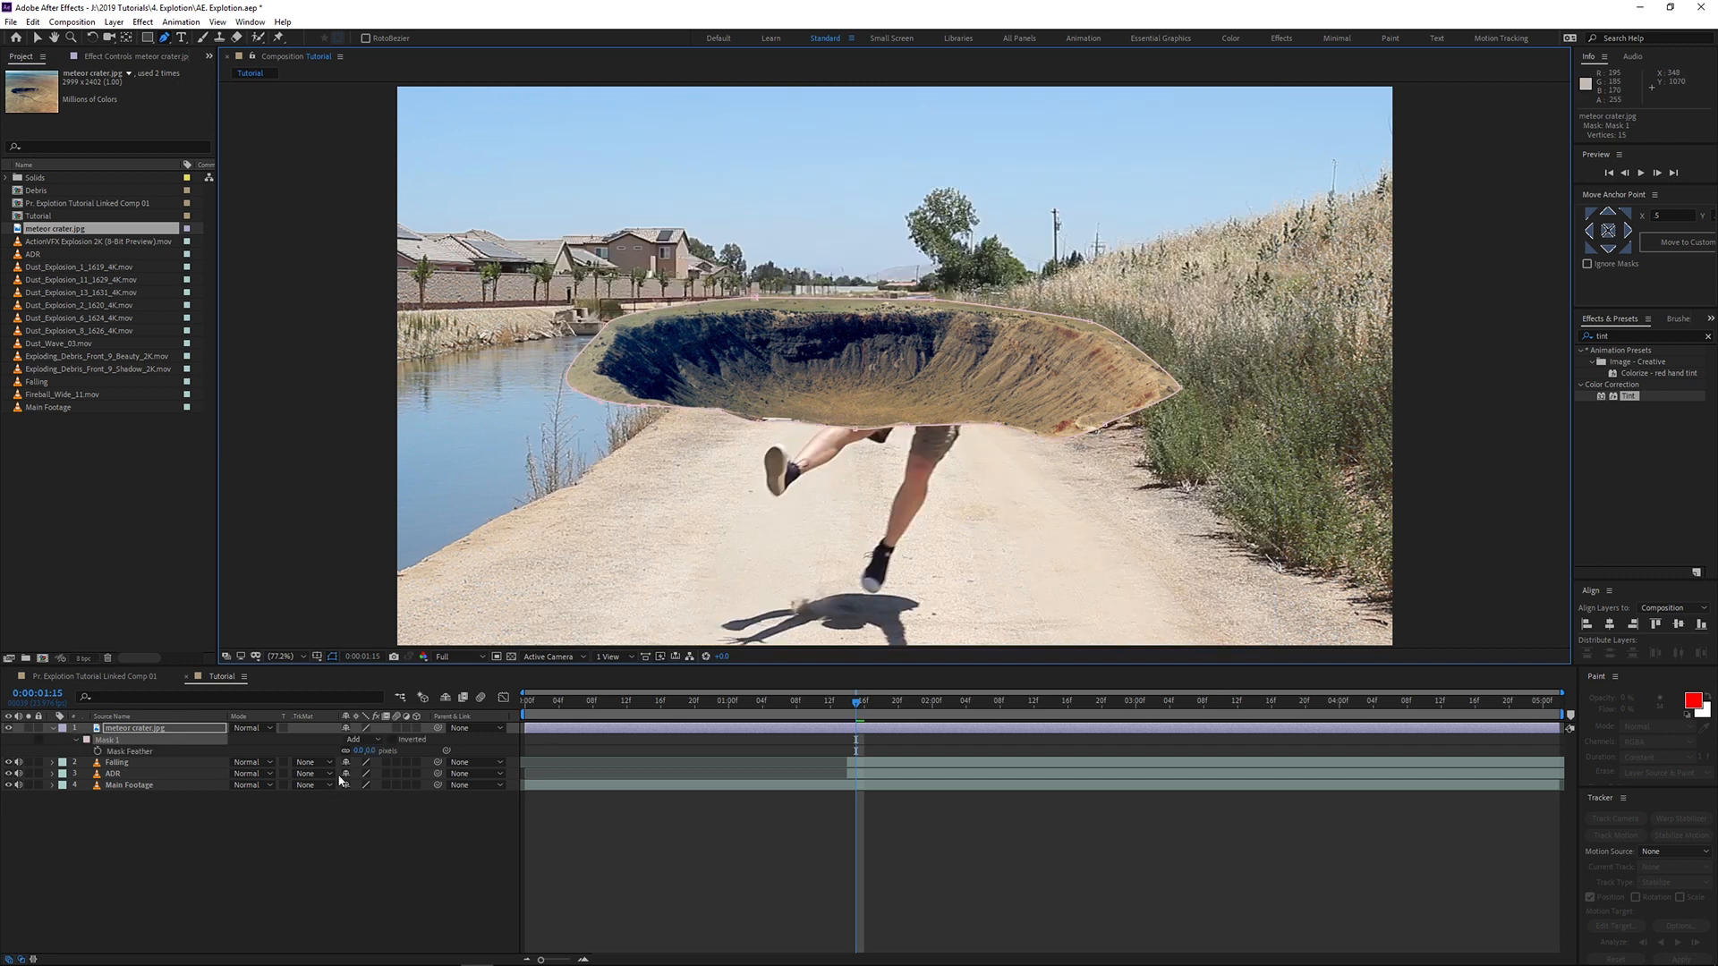
left_click_drag(355, 753, 422, 750)
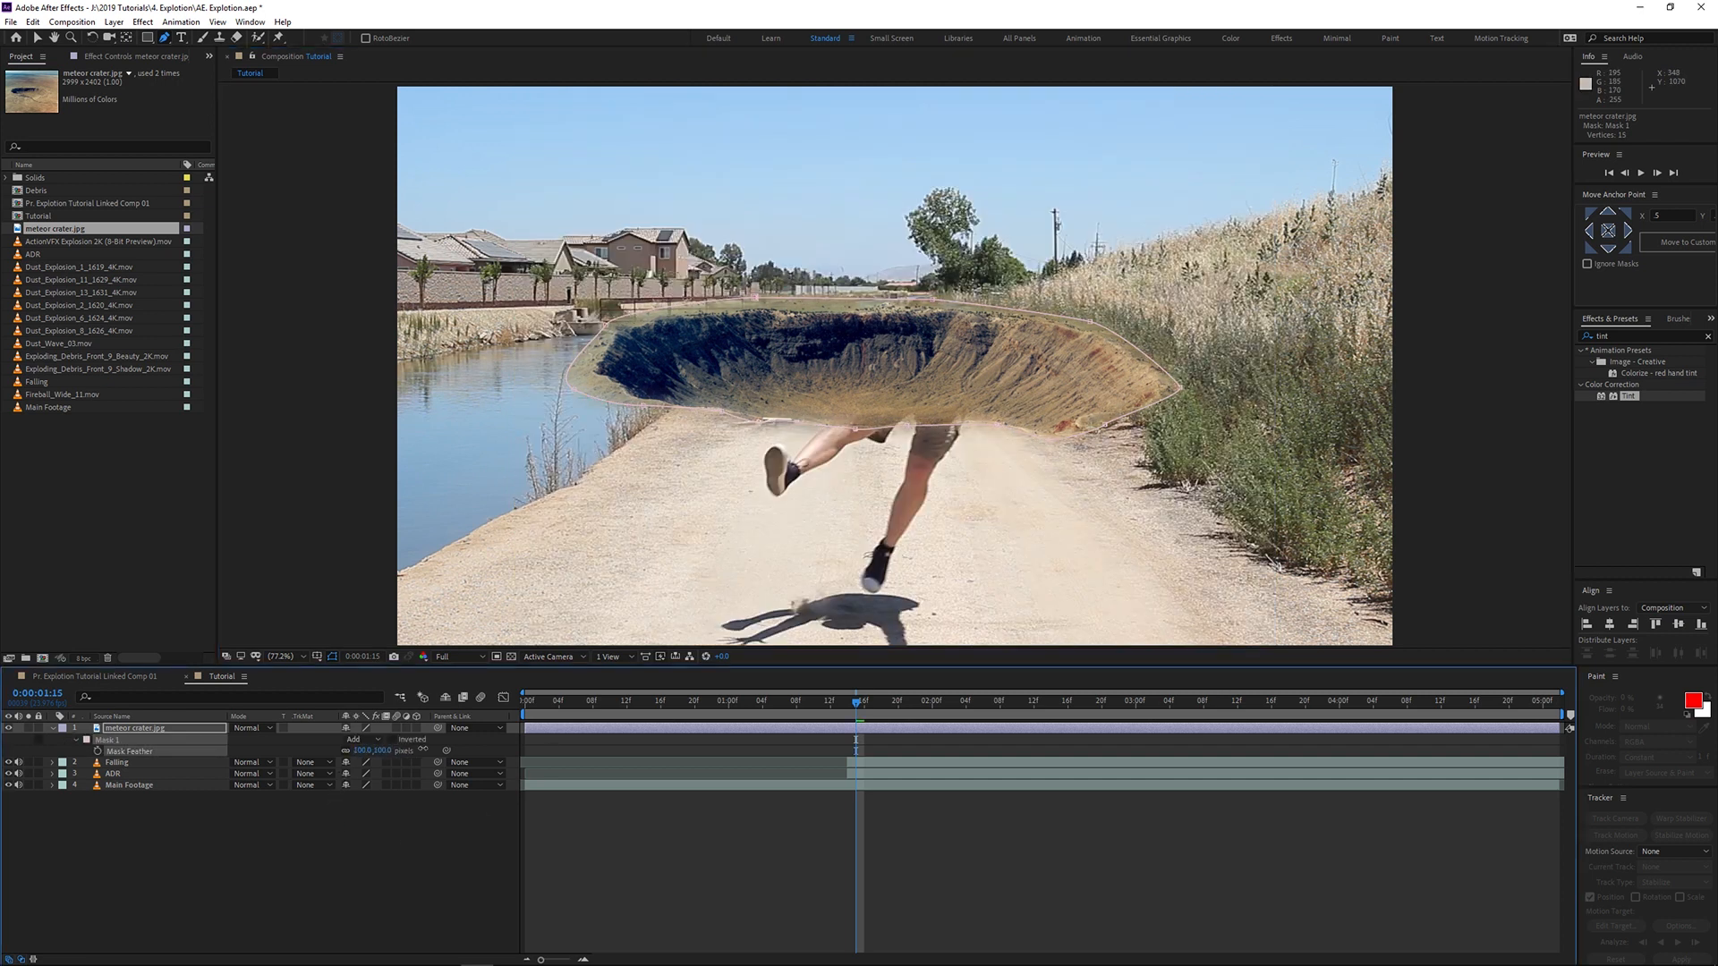
Step: Center the crater layer's anchor point, then shrink the crater and place it on the dirt path under the falling man's foot
key("v")
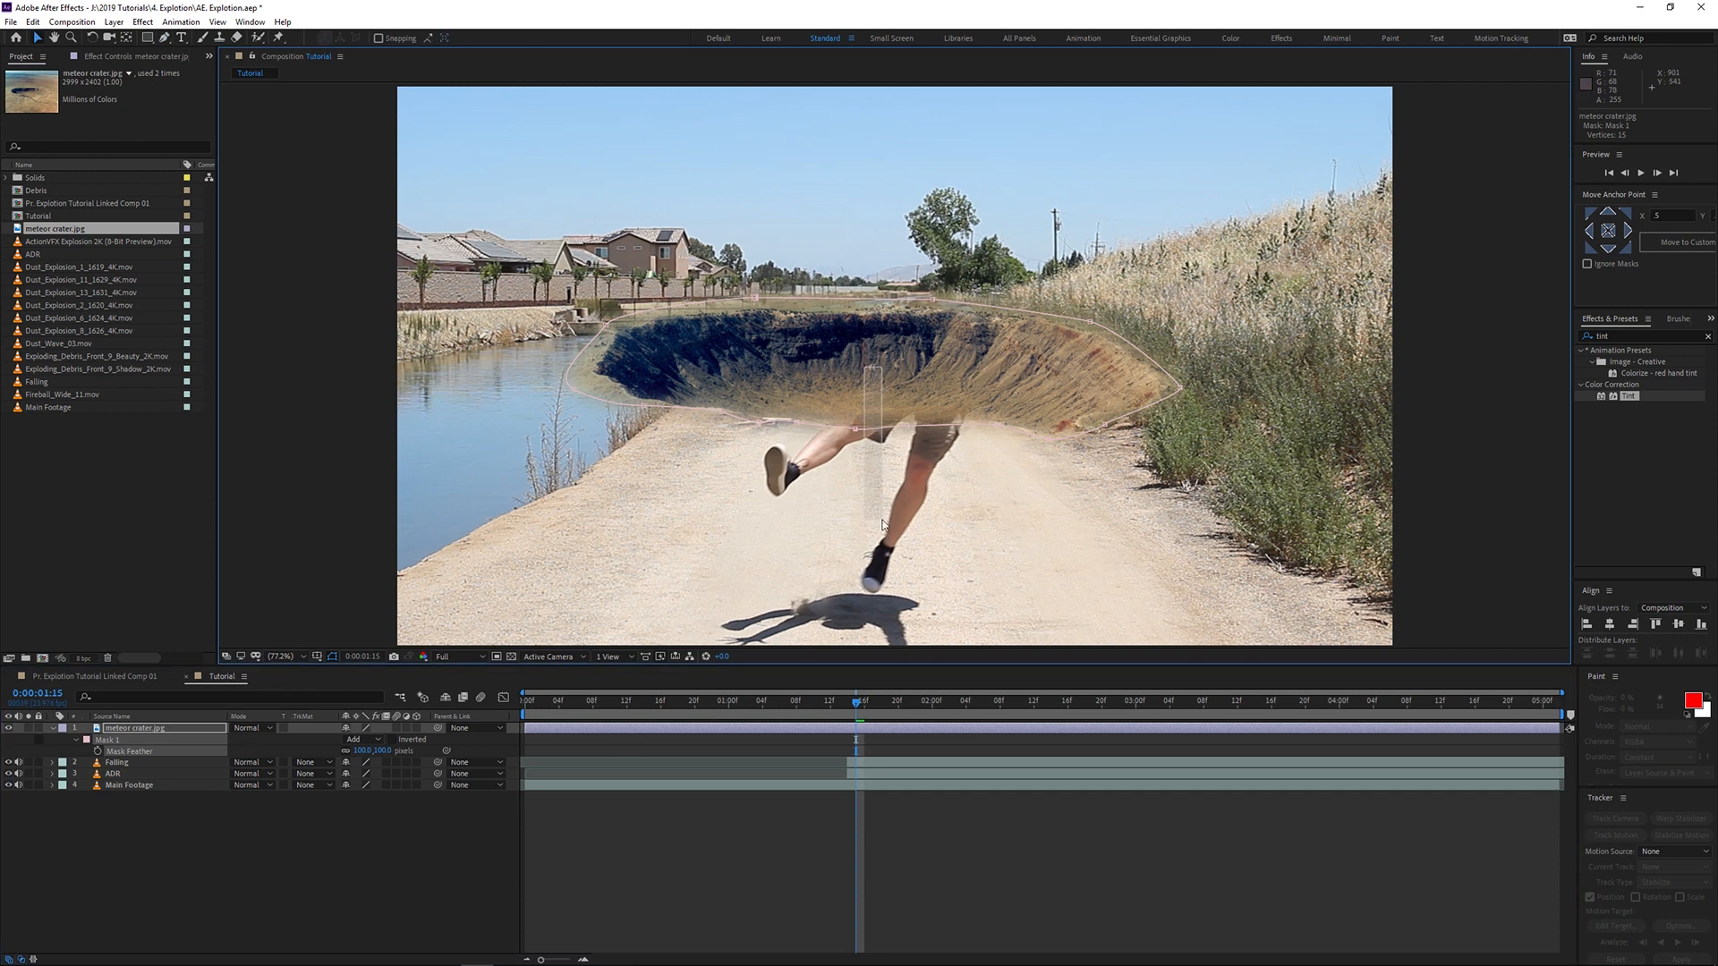
left_click_drag(852, 366, 847, 482)
left_click(1608, 230)
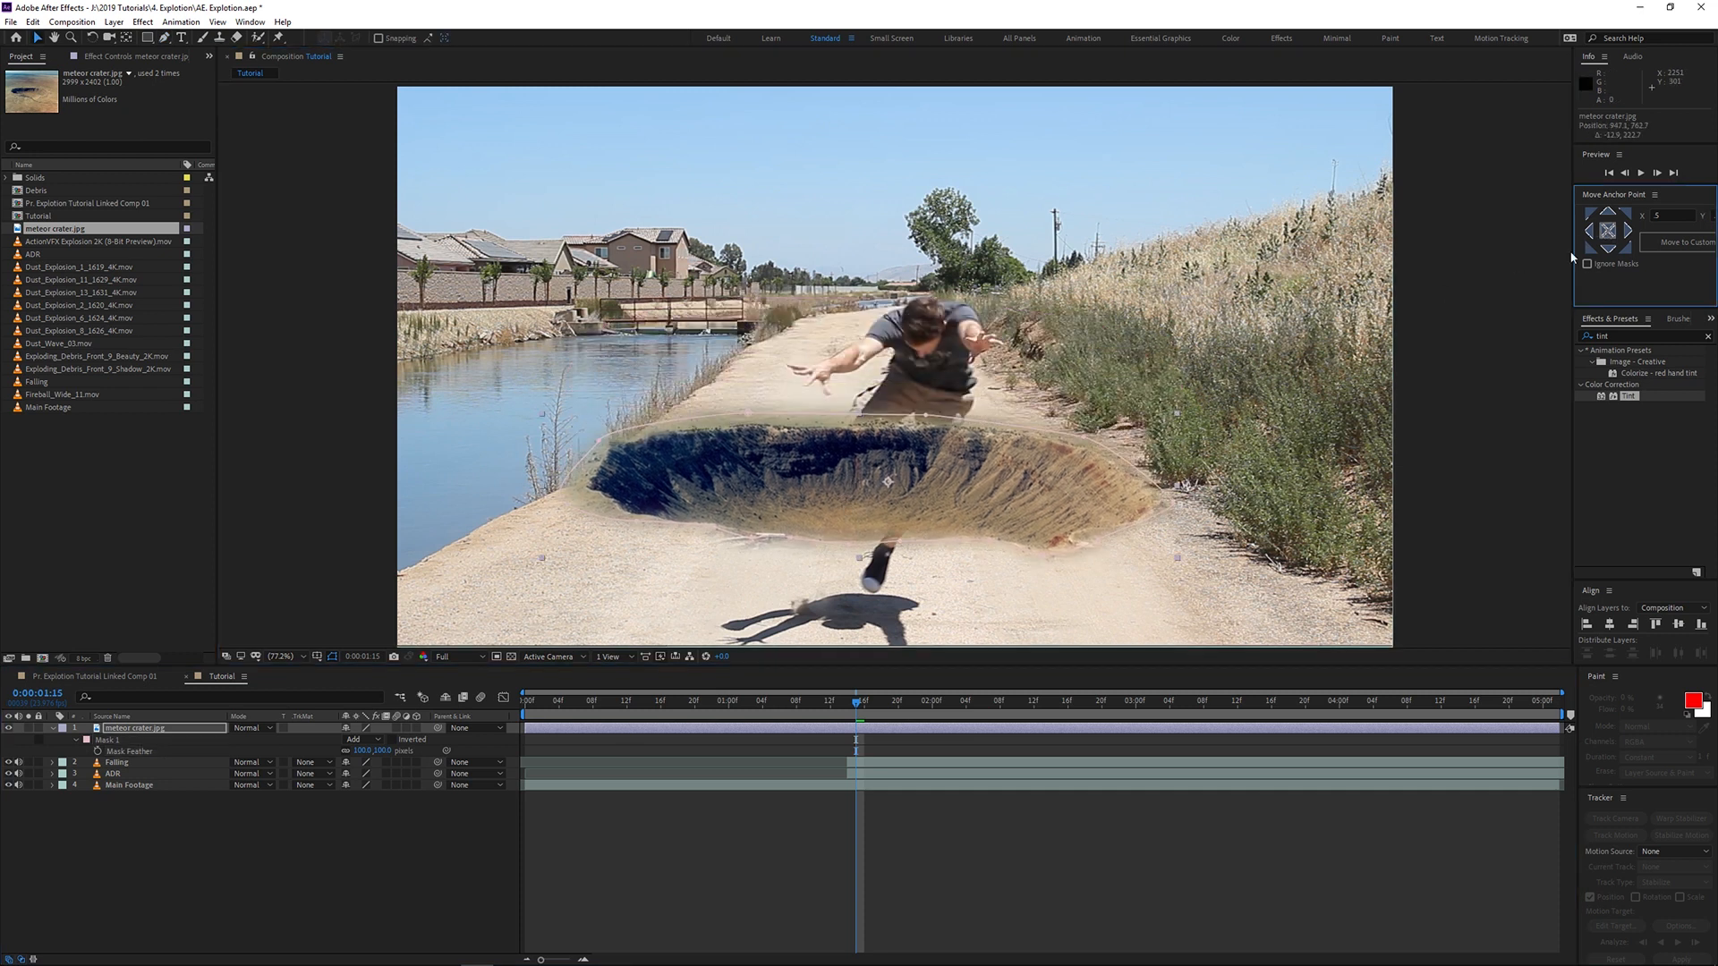
left_click_drag(1177, 556, 1012, 496)
left_click_drag(1012, 496, 1018, 499)
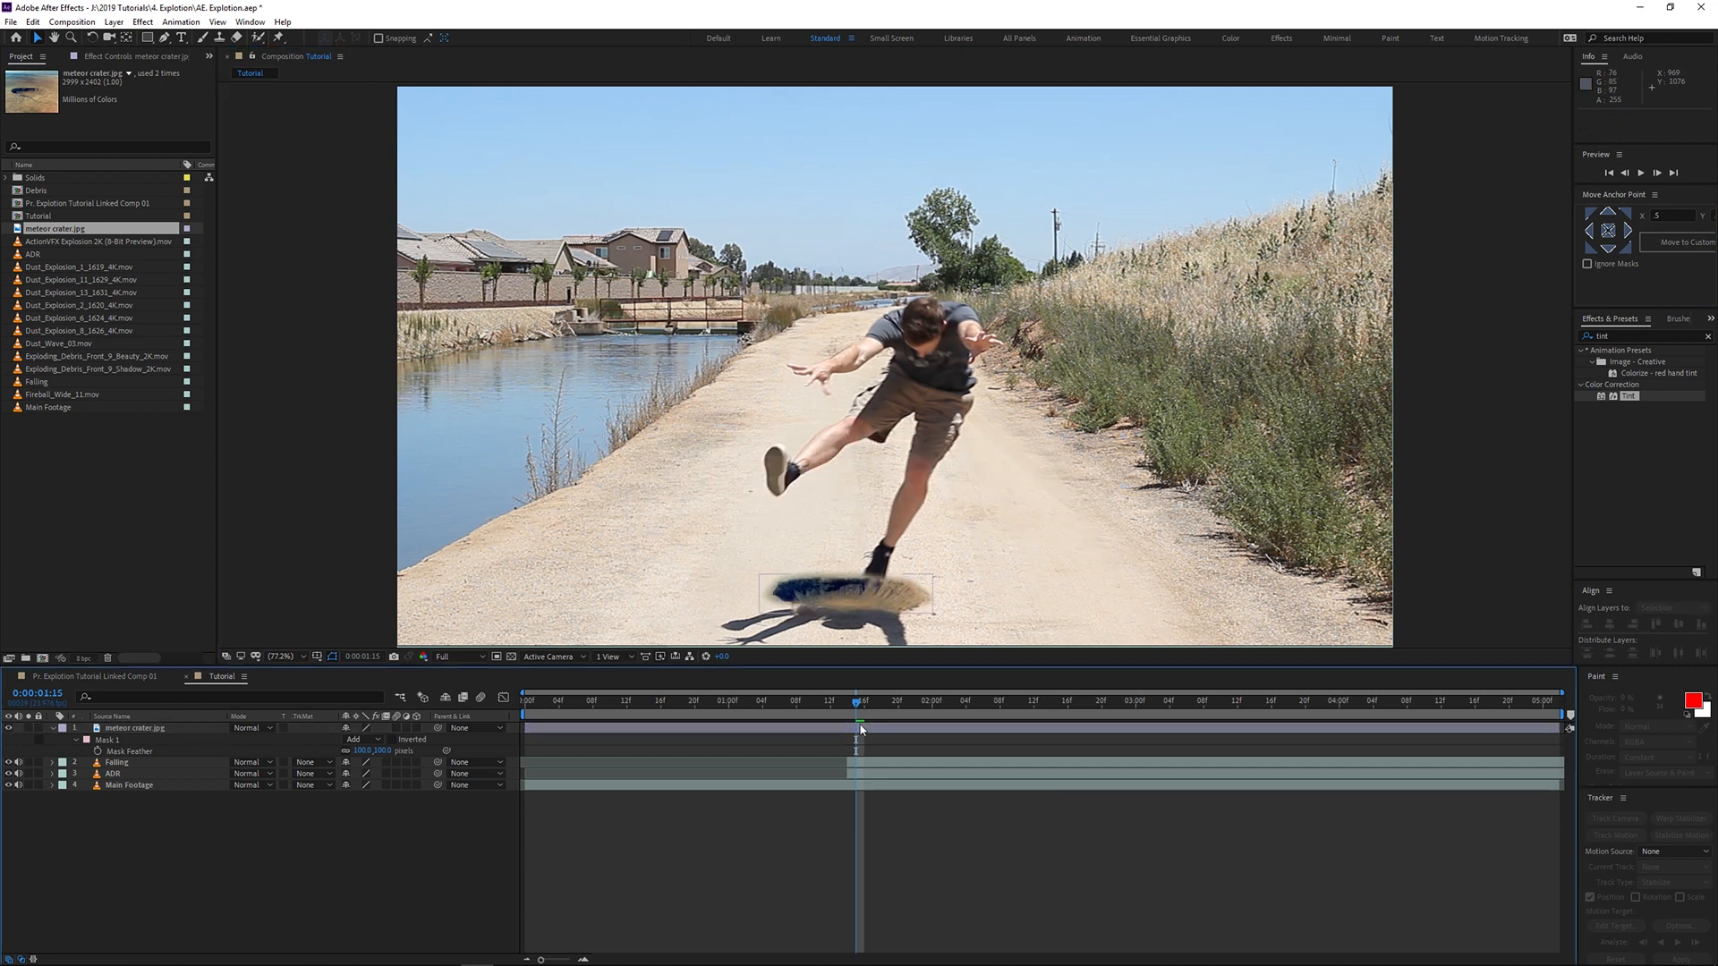
Step: Apply Tint to the crater layer with Map White To a saturated orange and Amount to Tint about 10%
left_click(862, 728)
double_click(1630, 397)
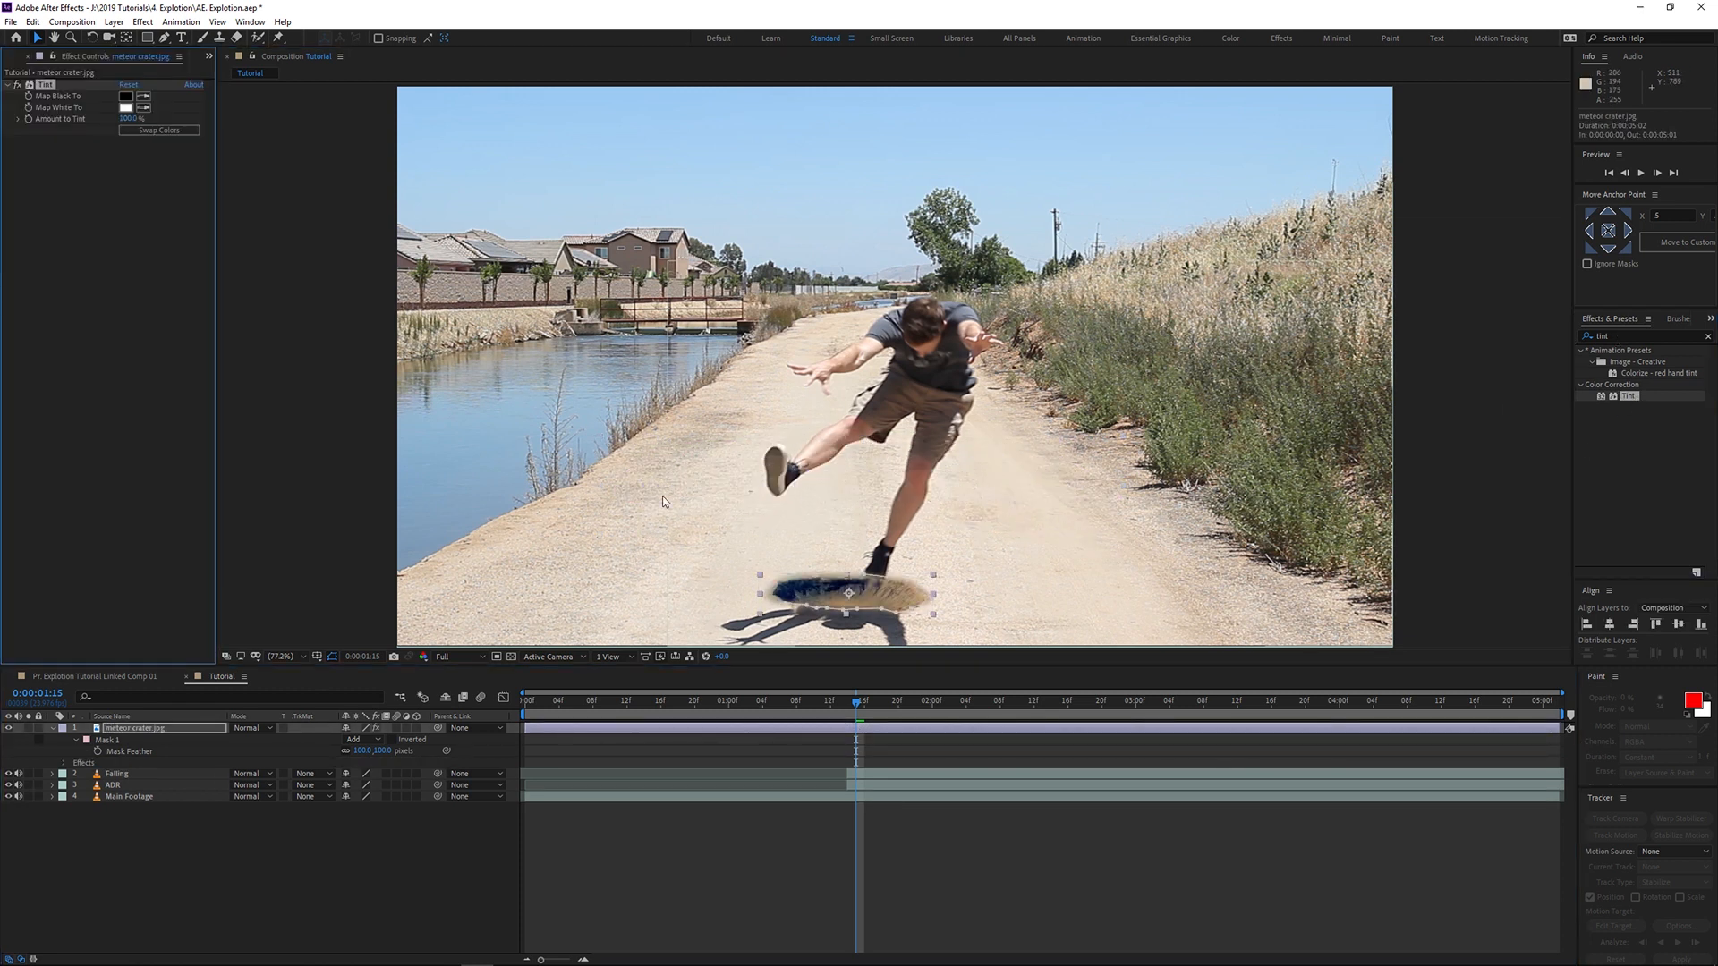
left_click(127, 109)
left_click(430, 191)
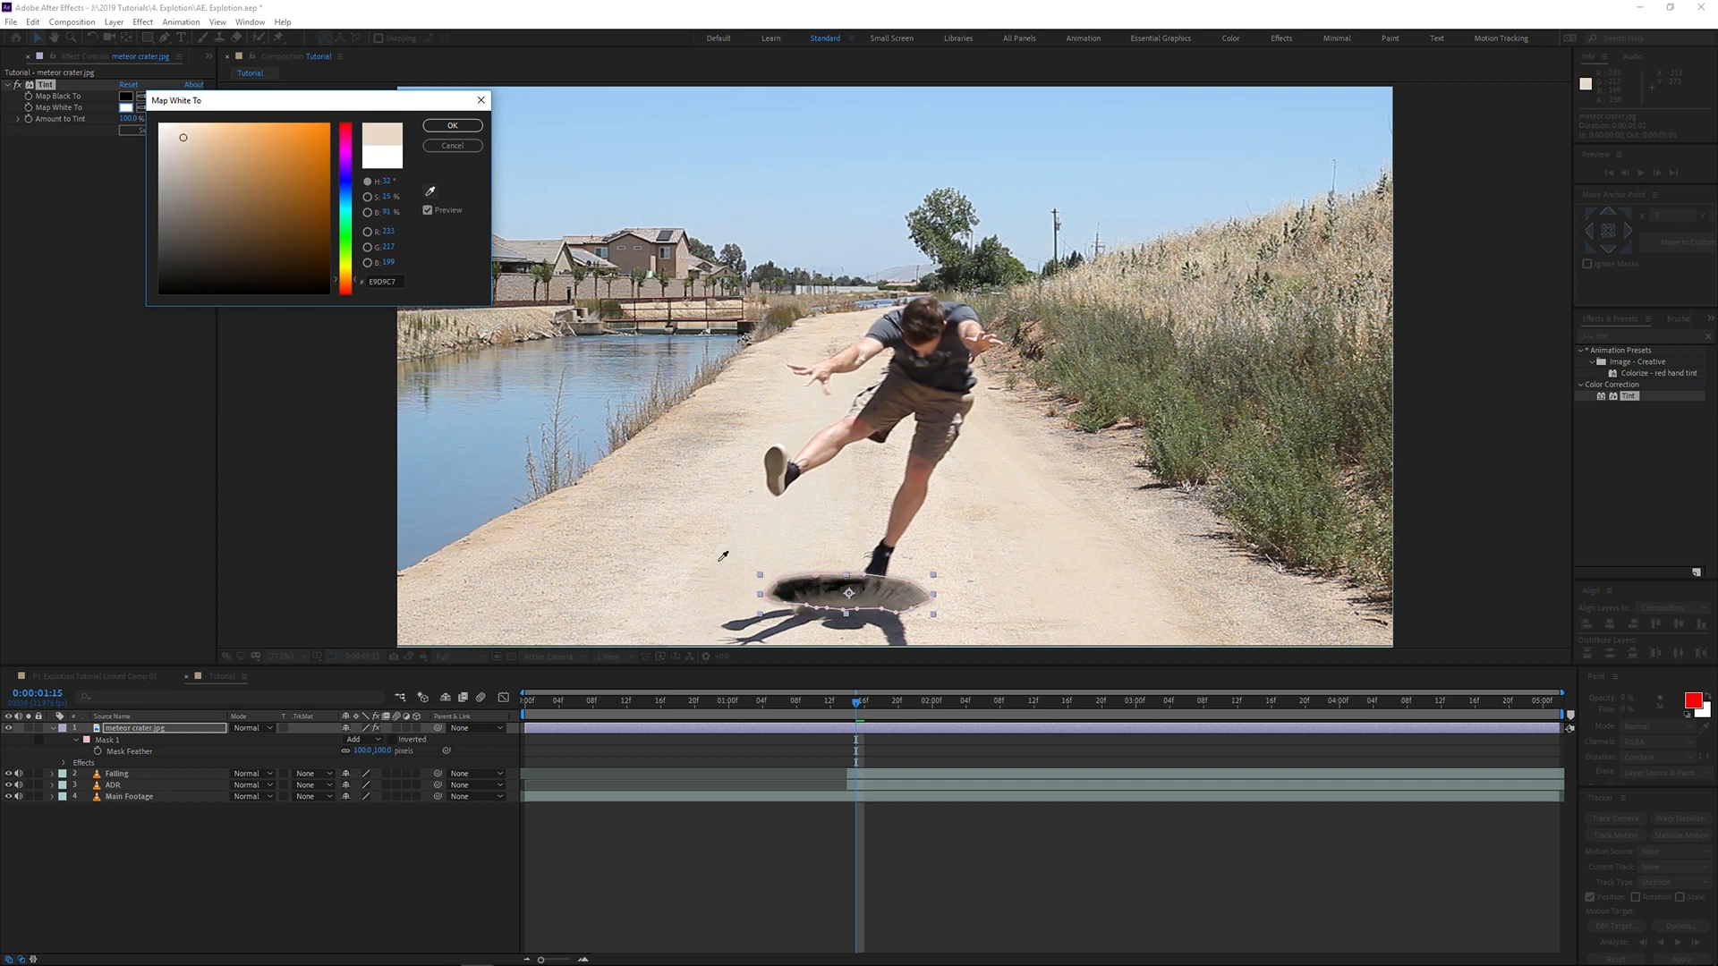
left_click(654, 512)
left_click(271, 136)
mouse_move(266, 137)
left_mouse_down()
mouse_move(238, 138)
mouse_move(307, 135)
left_mouse_up()
left_click(453, 128)
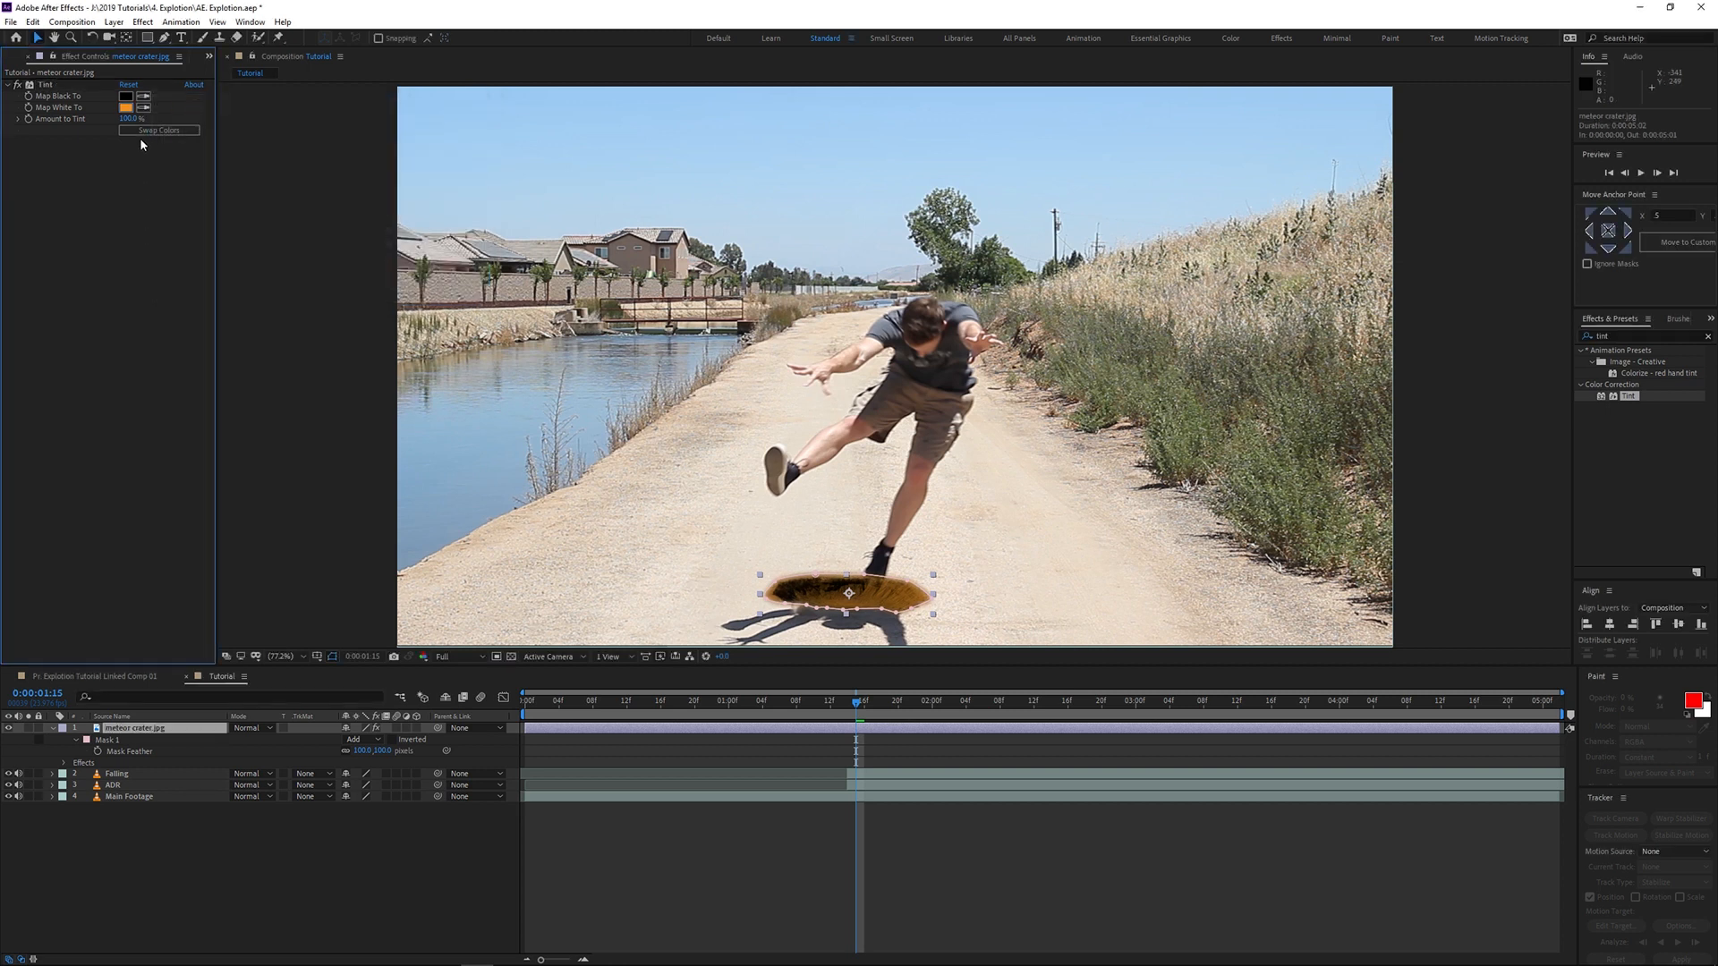
left_click_drag(128, 118, 78, 124)
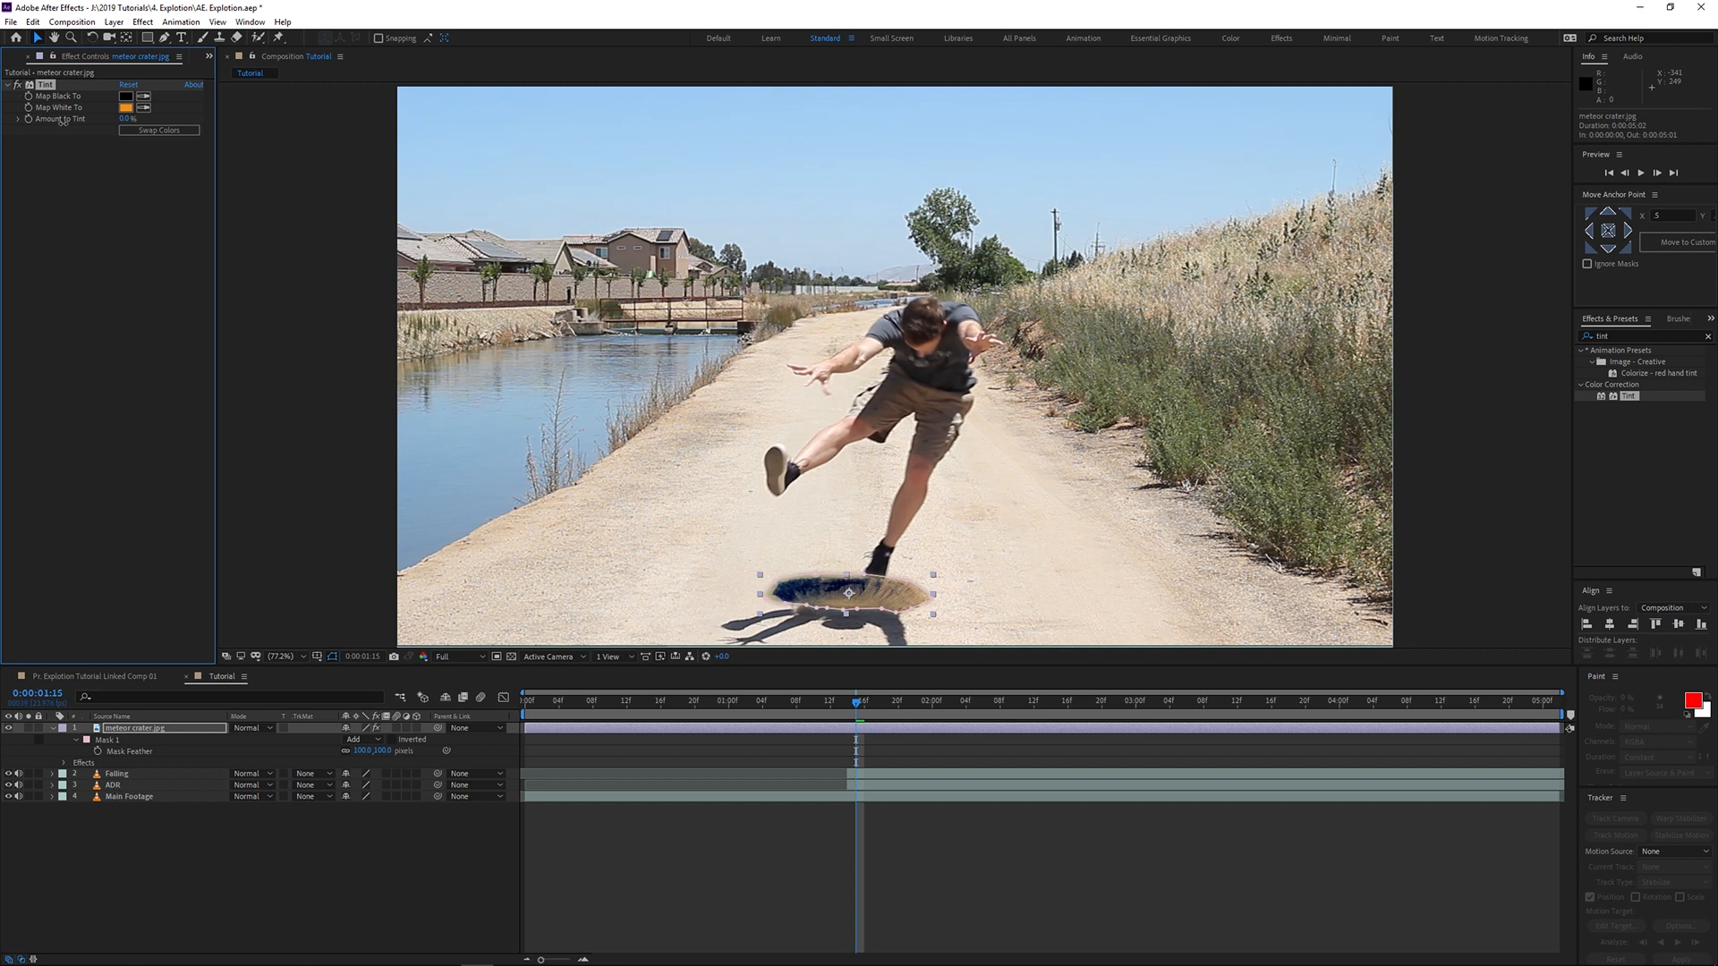
Step: Apply Curves to the crater layer and slightly lower the green channel's midtones, ending on the Blue channel
left_click(1584, 338)
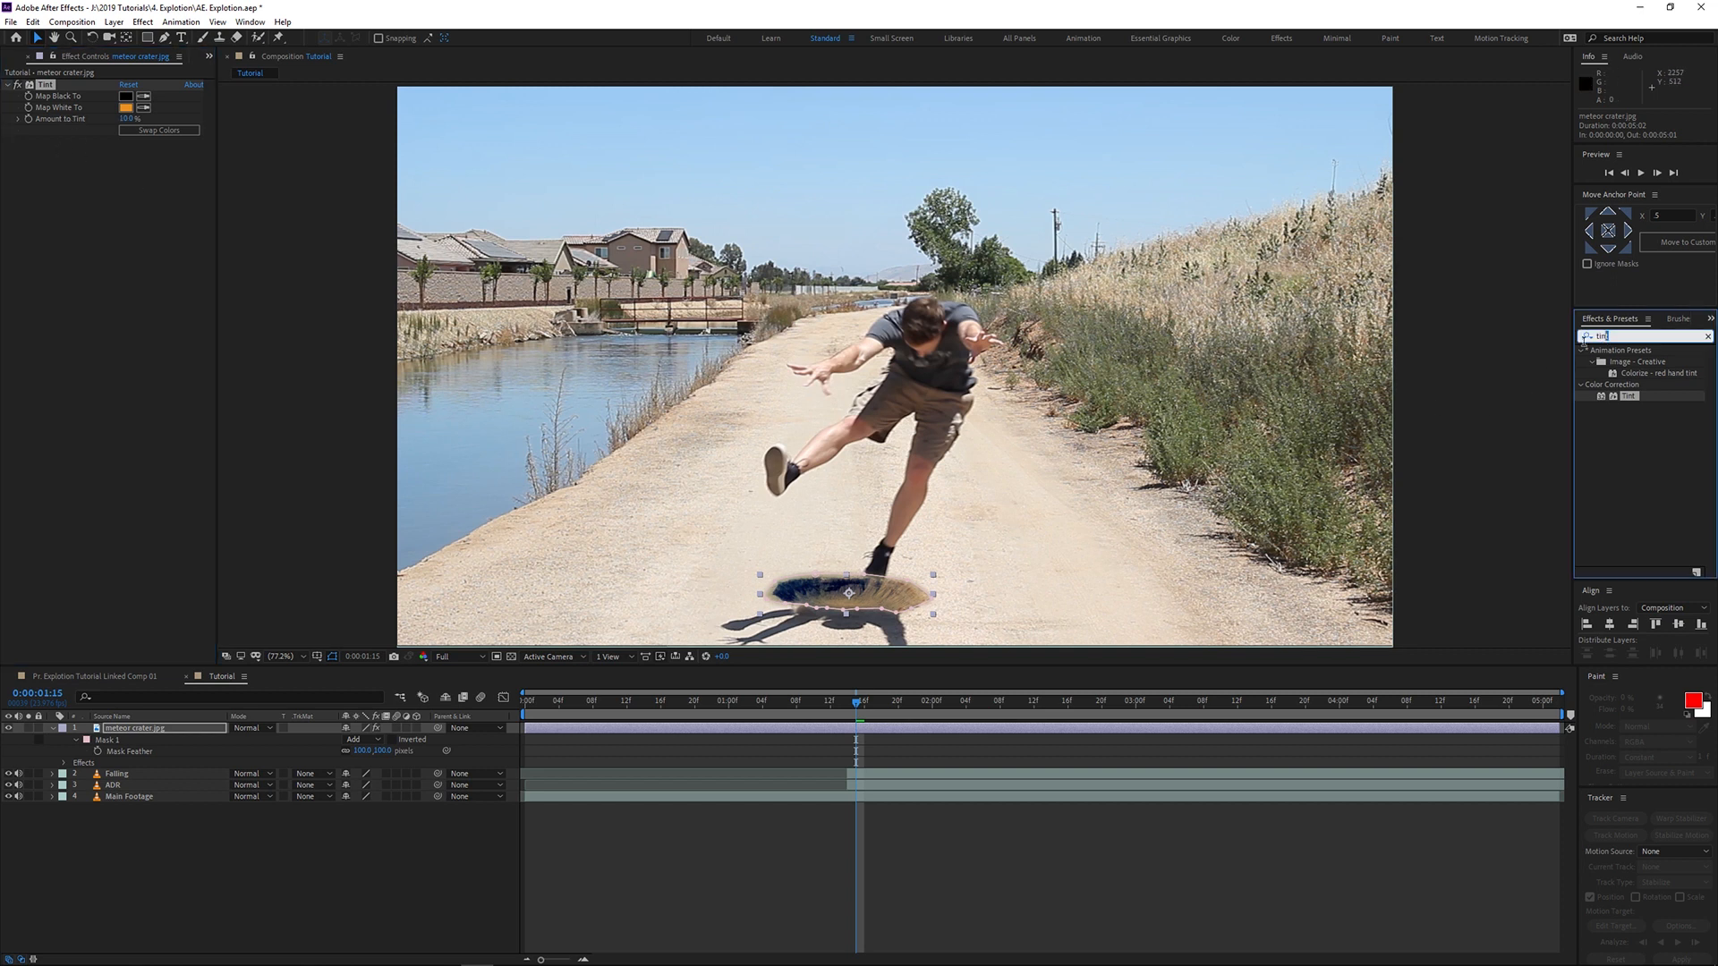
type("curv")
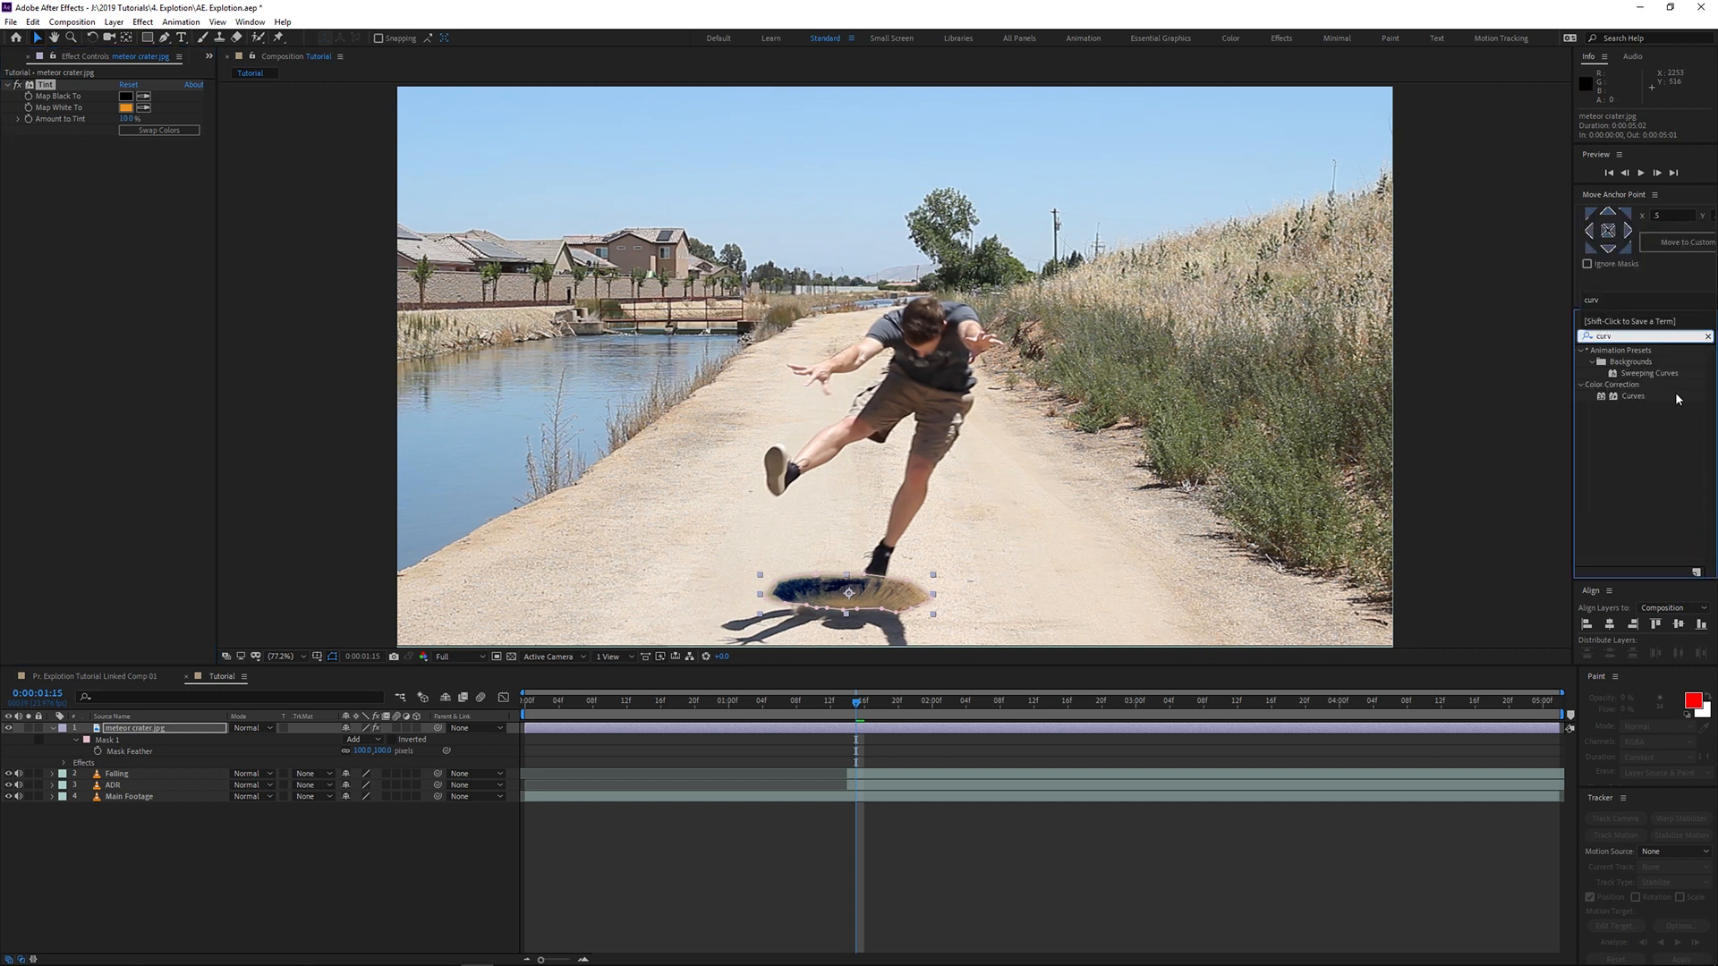
double_click(1634, 396)
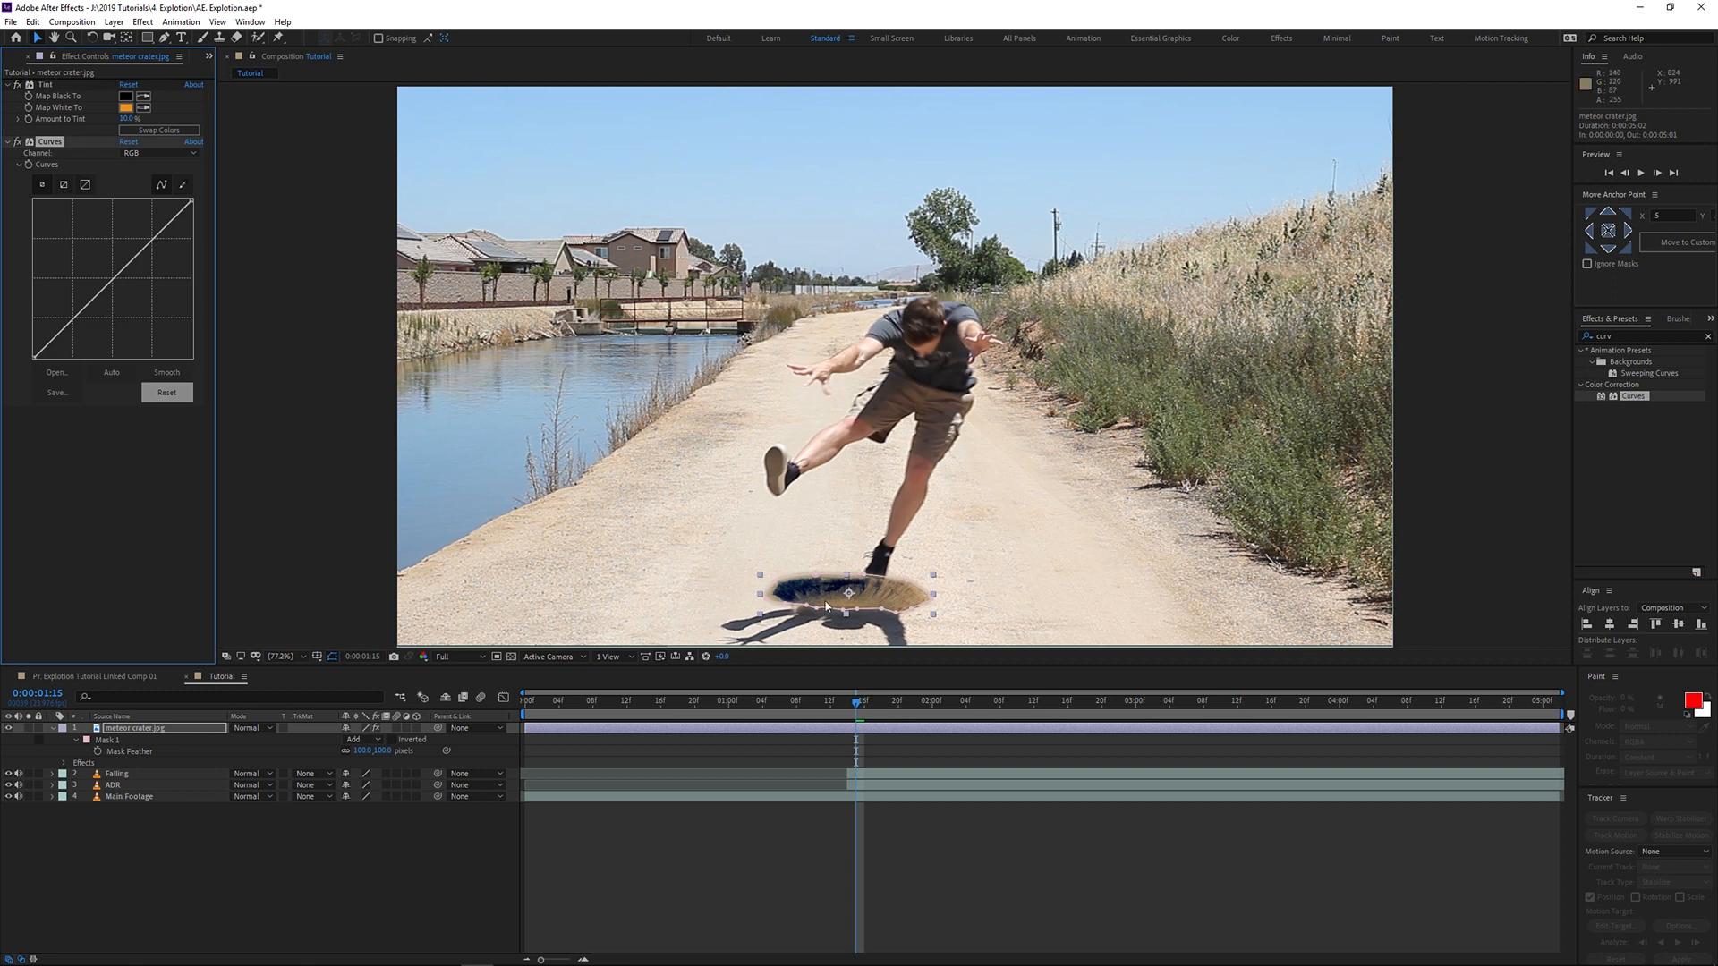
left_click(148, 154)
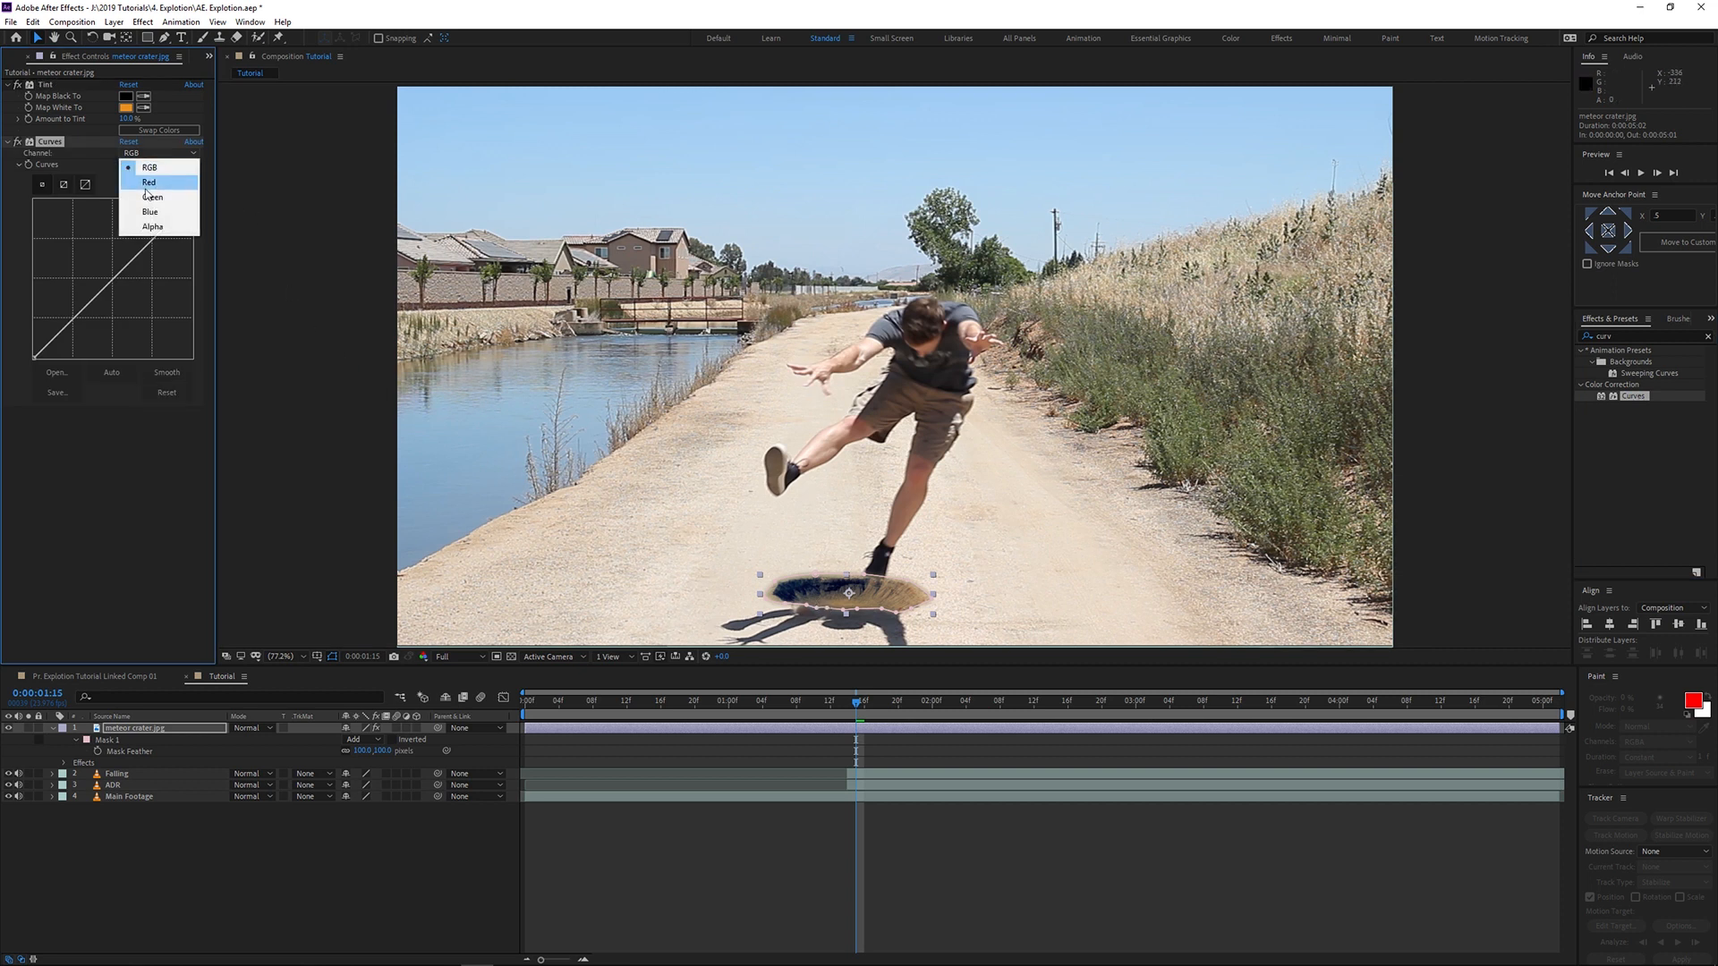
left_click(143, 191)
left_click(148, 153)
left_click(143, 212)
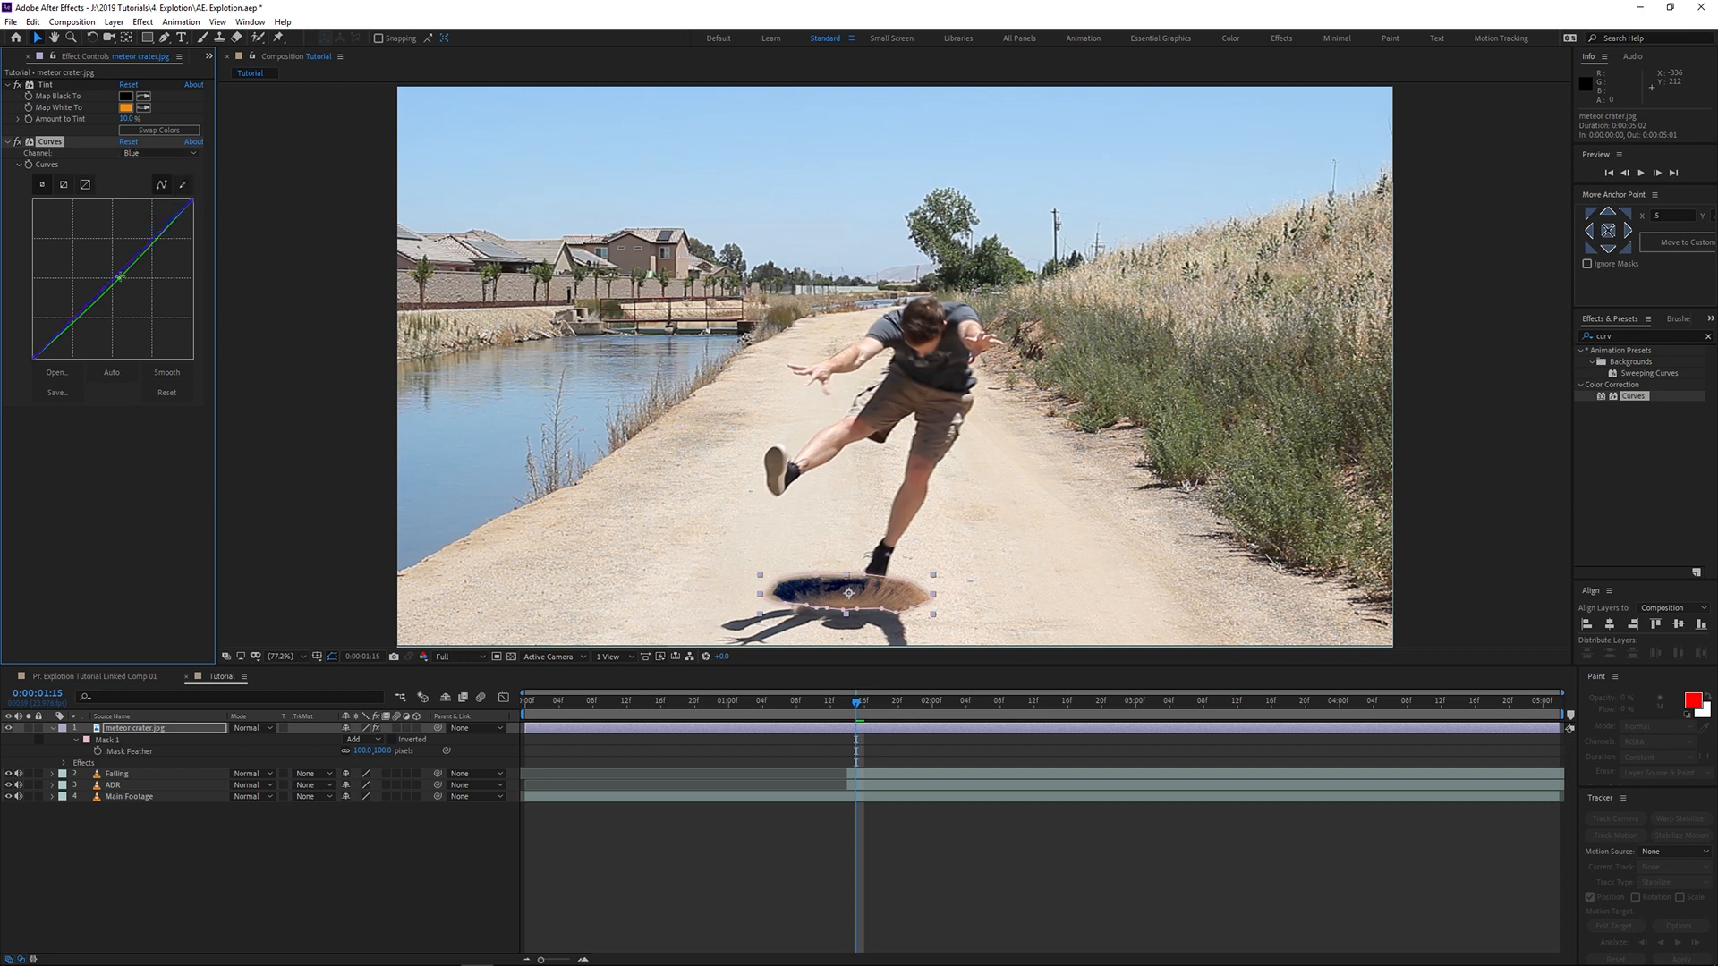
Step: Change the Tint's Map White To color to a pale orange and collapse the crater layer's properties
left_click(126, 107)
mouse_move(289, 139)
left_mouse_down()
mouse_move(198, 153)
mouse_move(167, 242)
mouse_move(224, 170)
mouse_move(188, 152)
mouse_move(230, 133)
left_mouse_up()
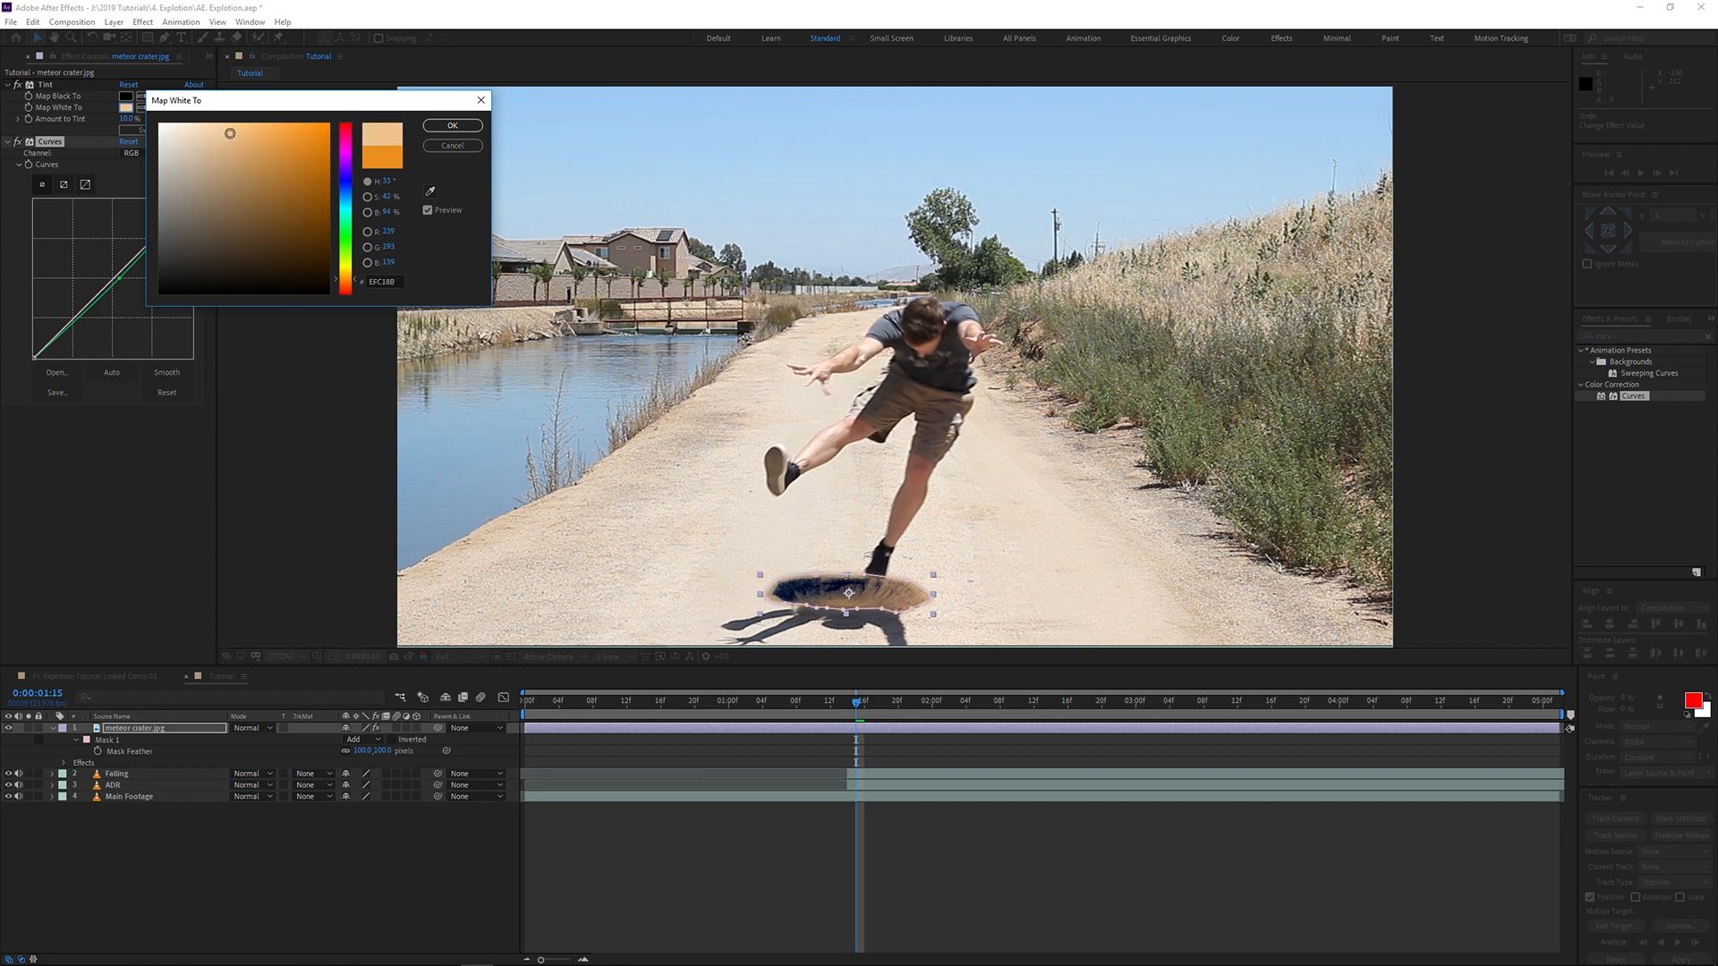
left_click(452, 126)
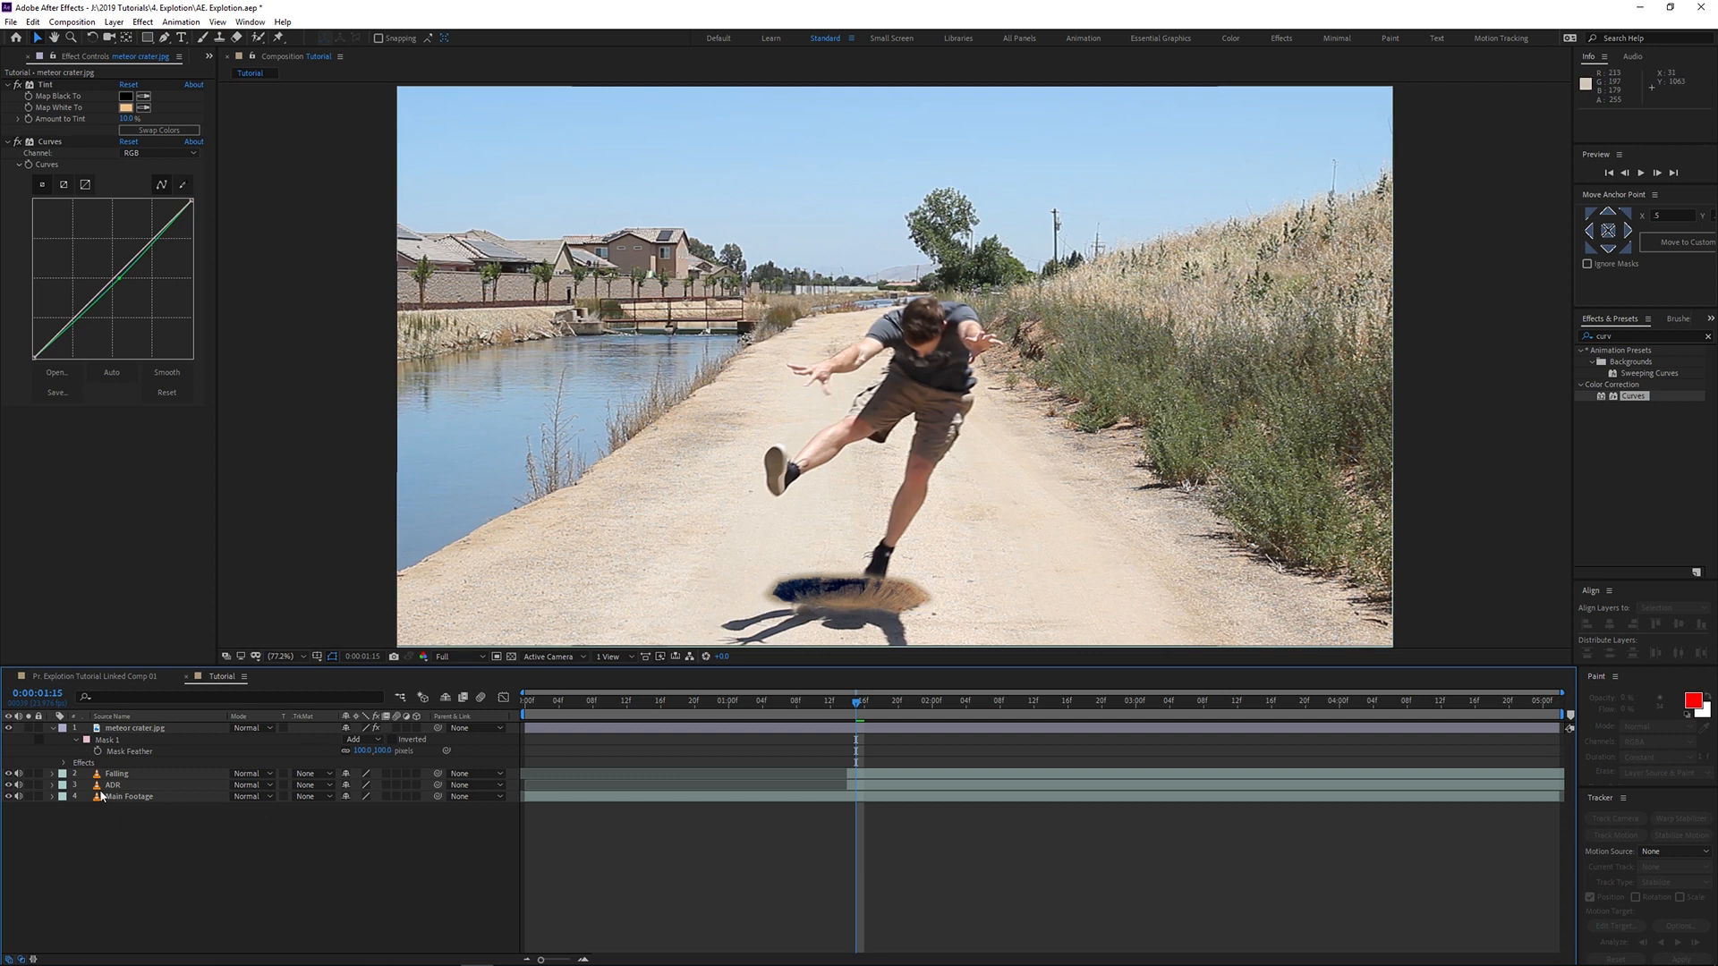
left_click(52, 729)
left_click(128, 729)
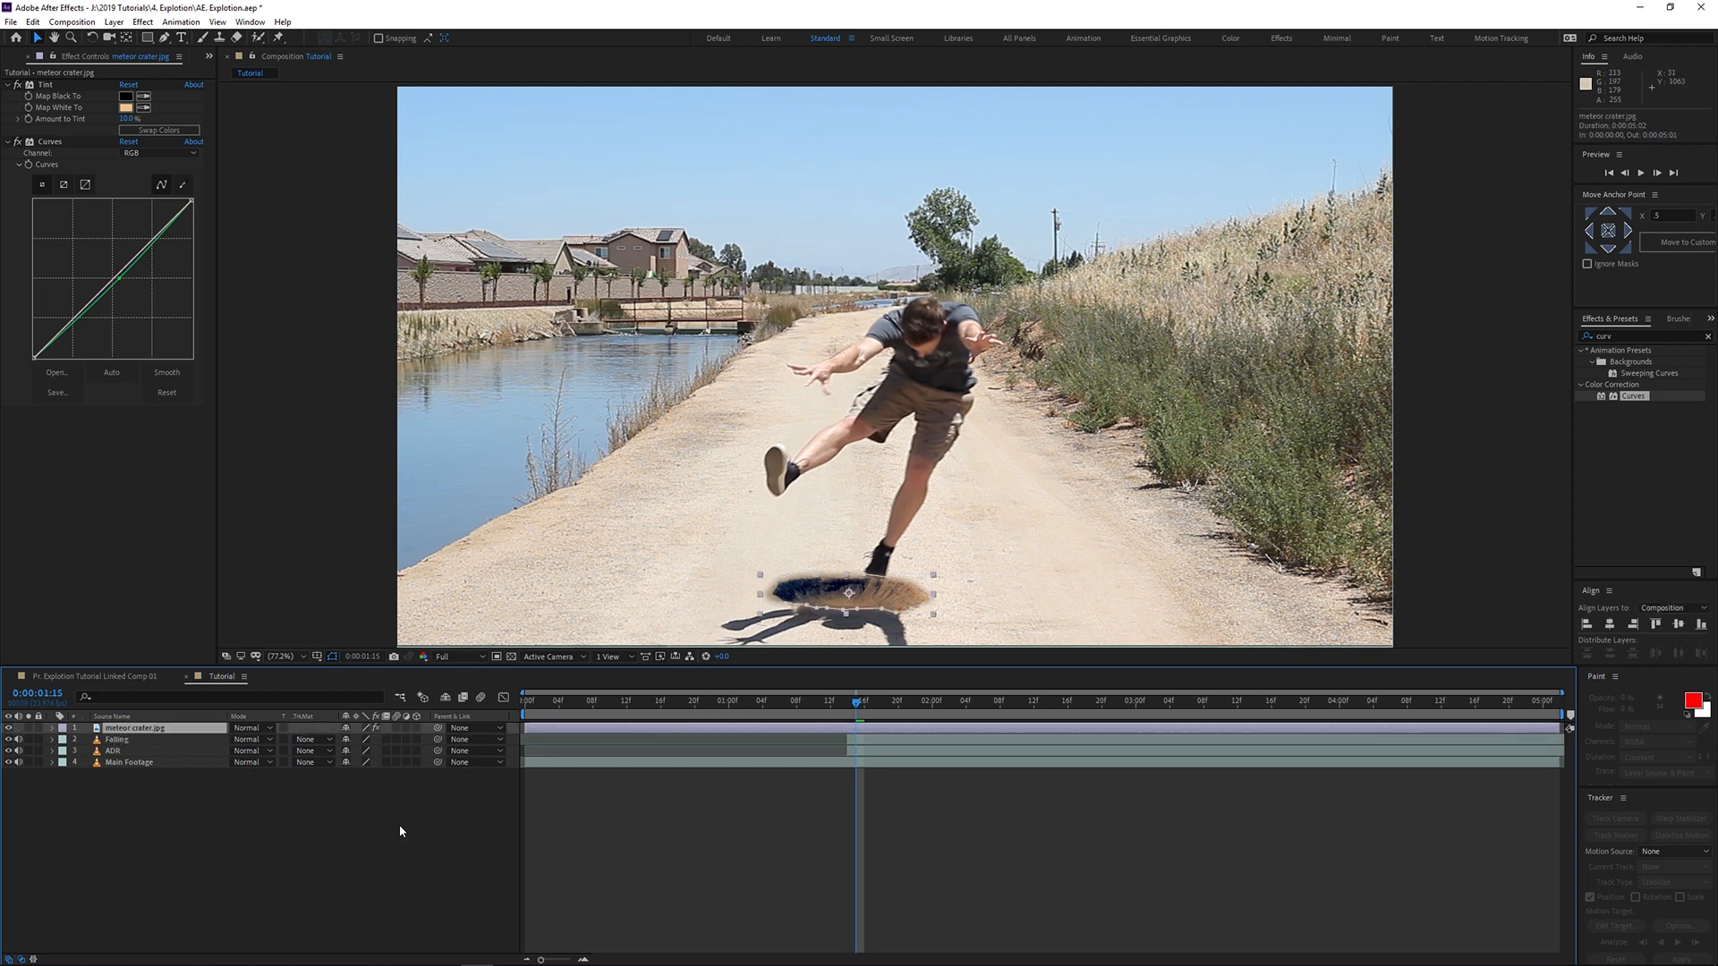
left_click(693, 820)
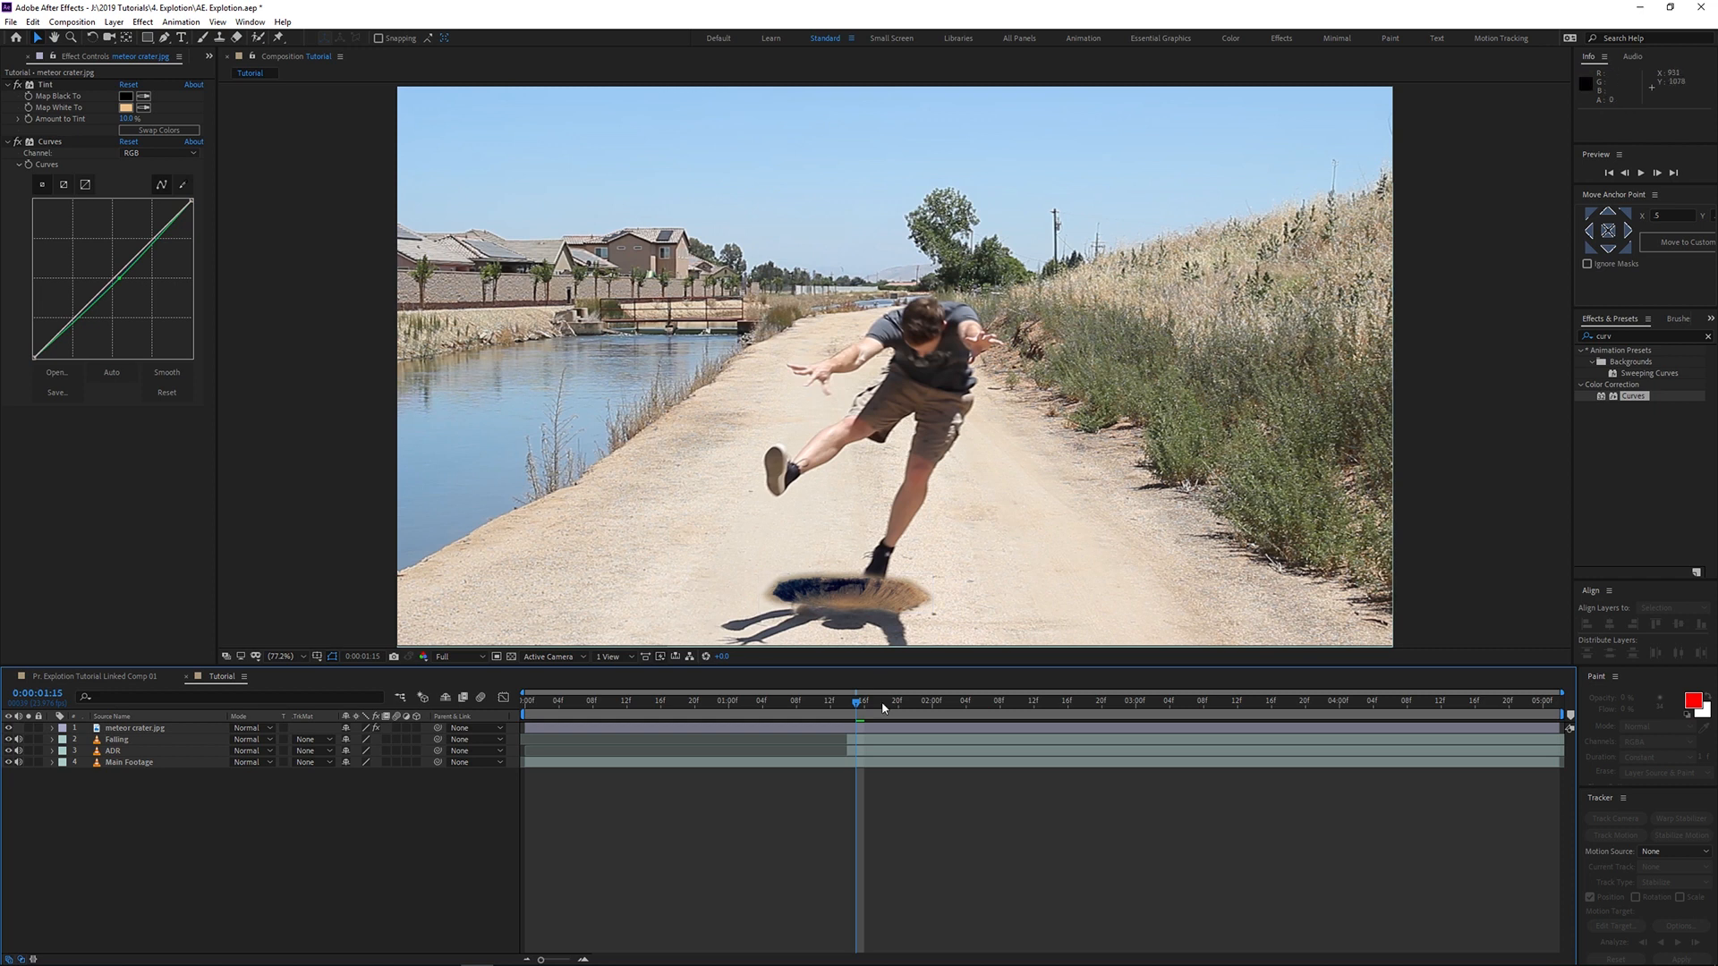
Step: Split the crater layer at 0:00:01:22 and delete the earlier part
left_click_drag(854, 706, 913, 707)
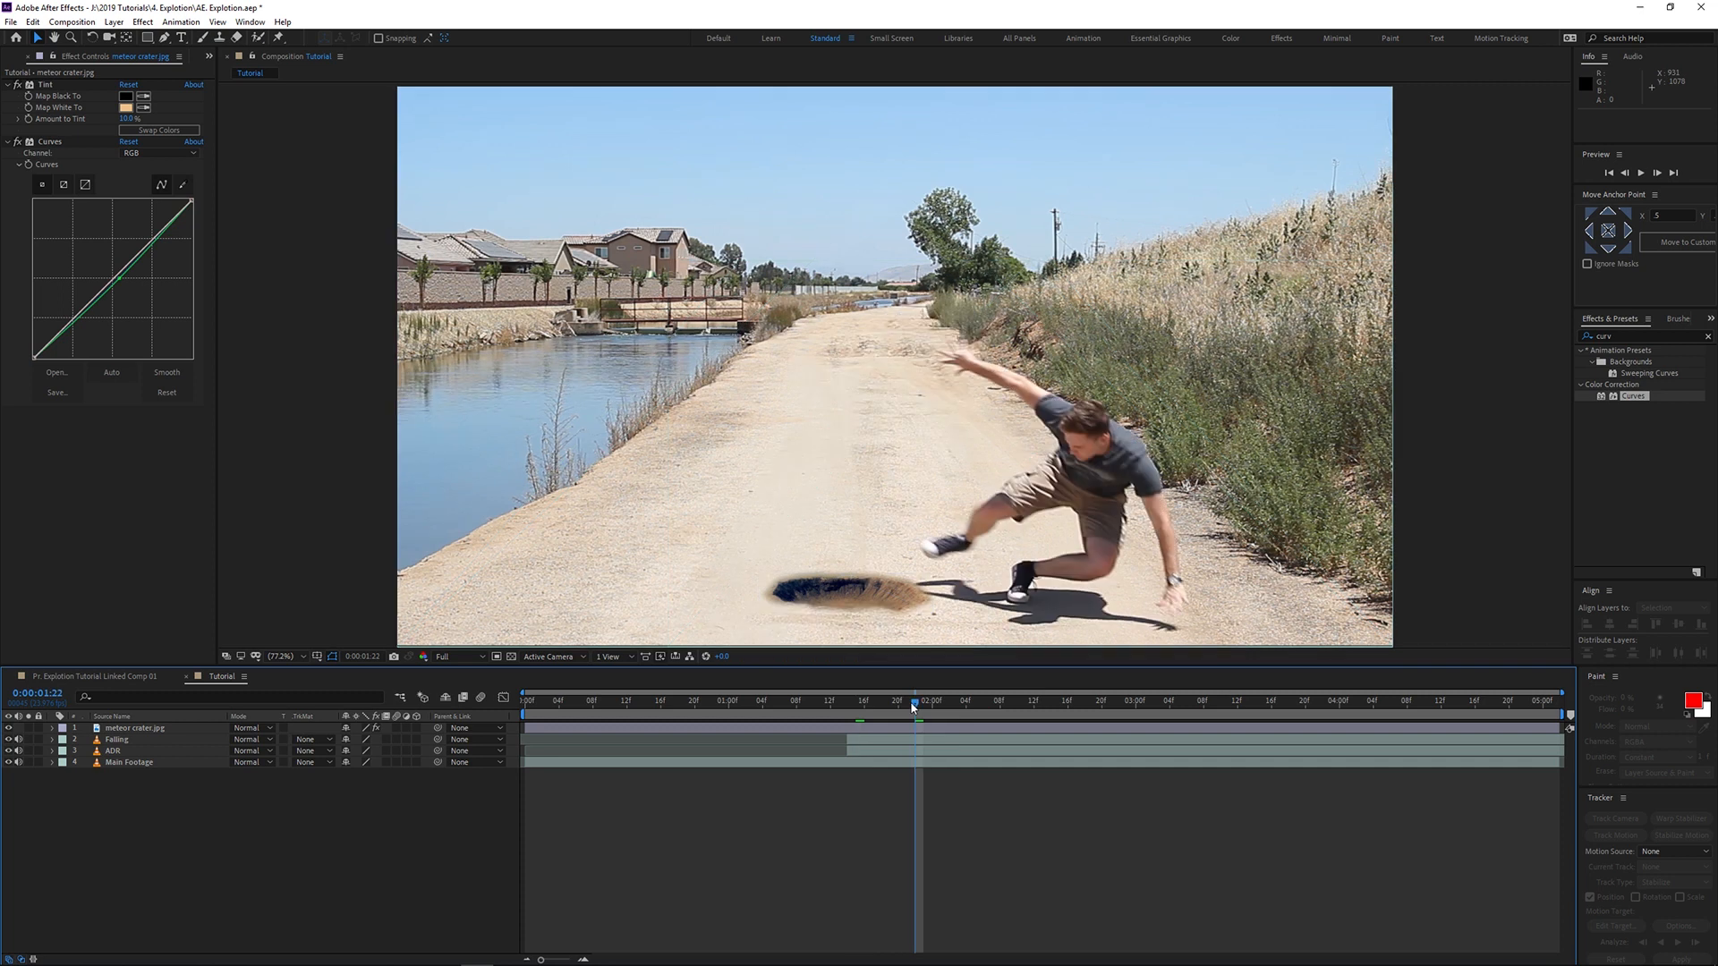
left_click(911, 726)
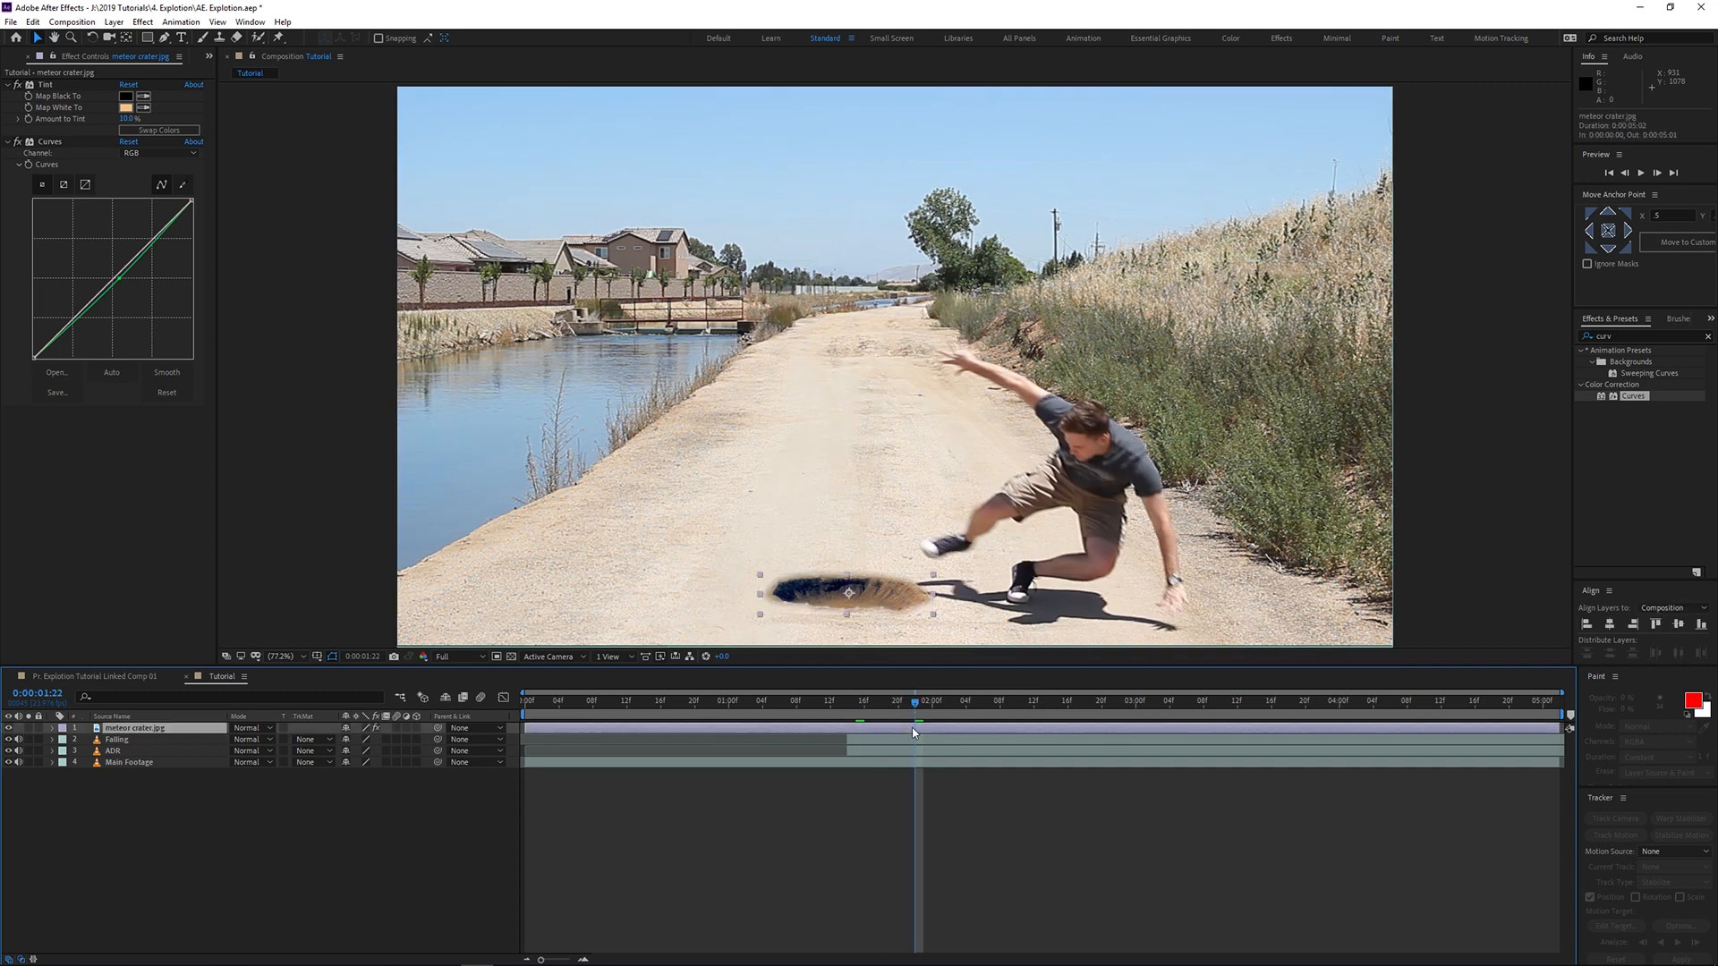
key("ctrl+shift+d")
left_click(900, 741)
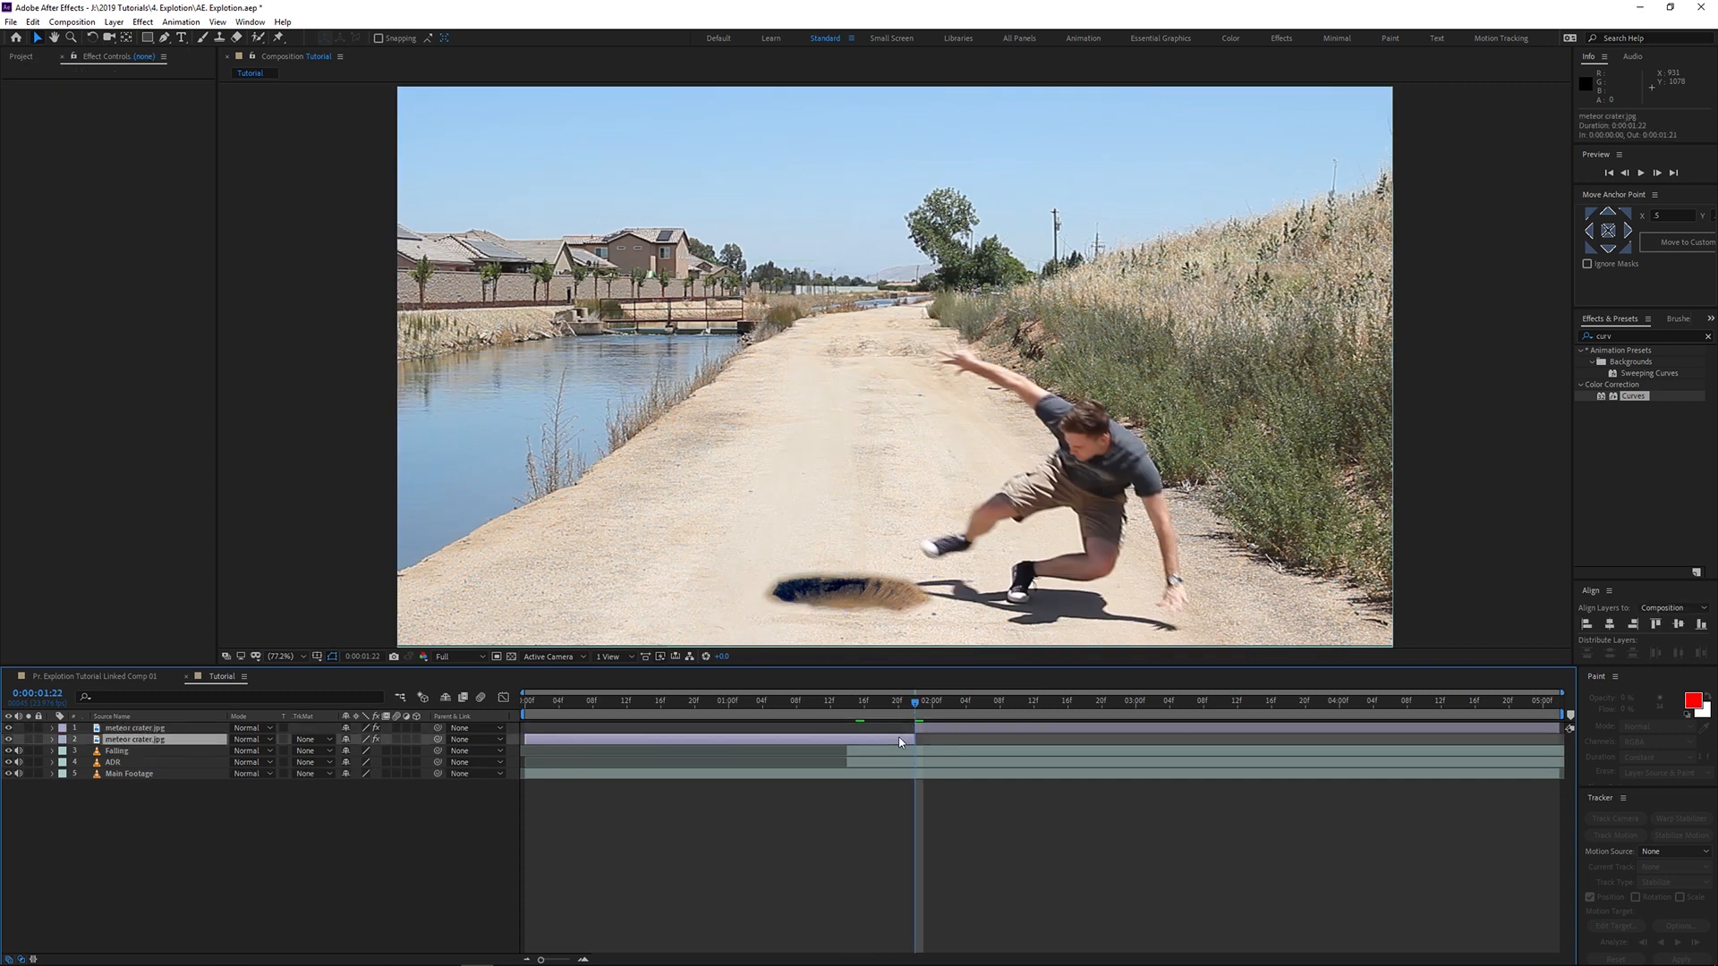
key("Delete")
left_click_drag(914, 706, 872, 706)
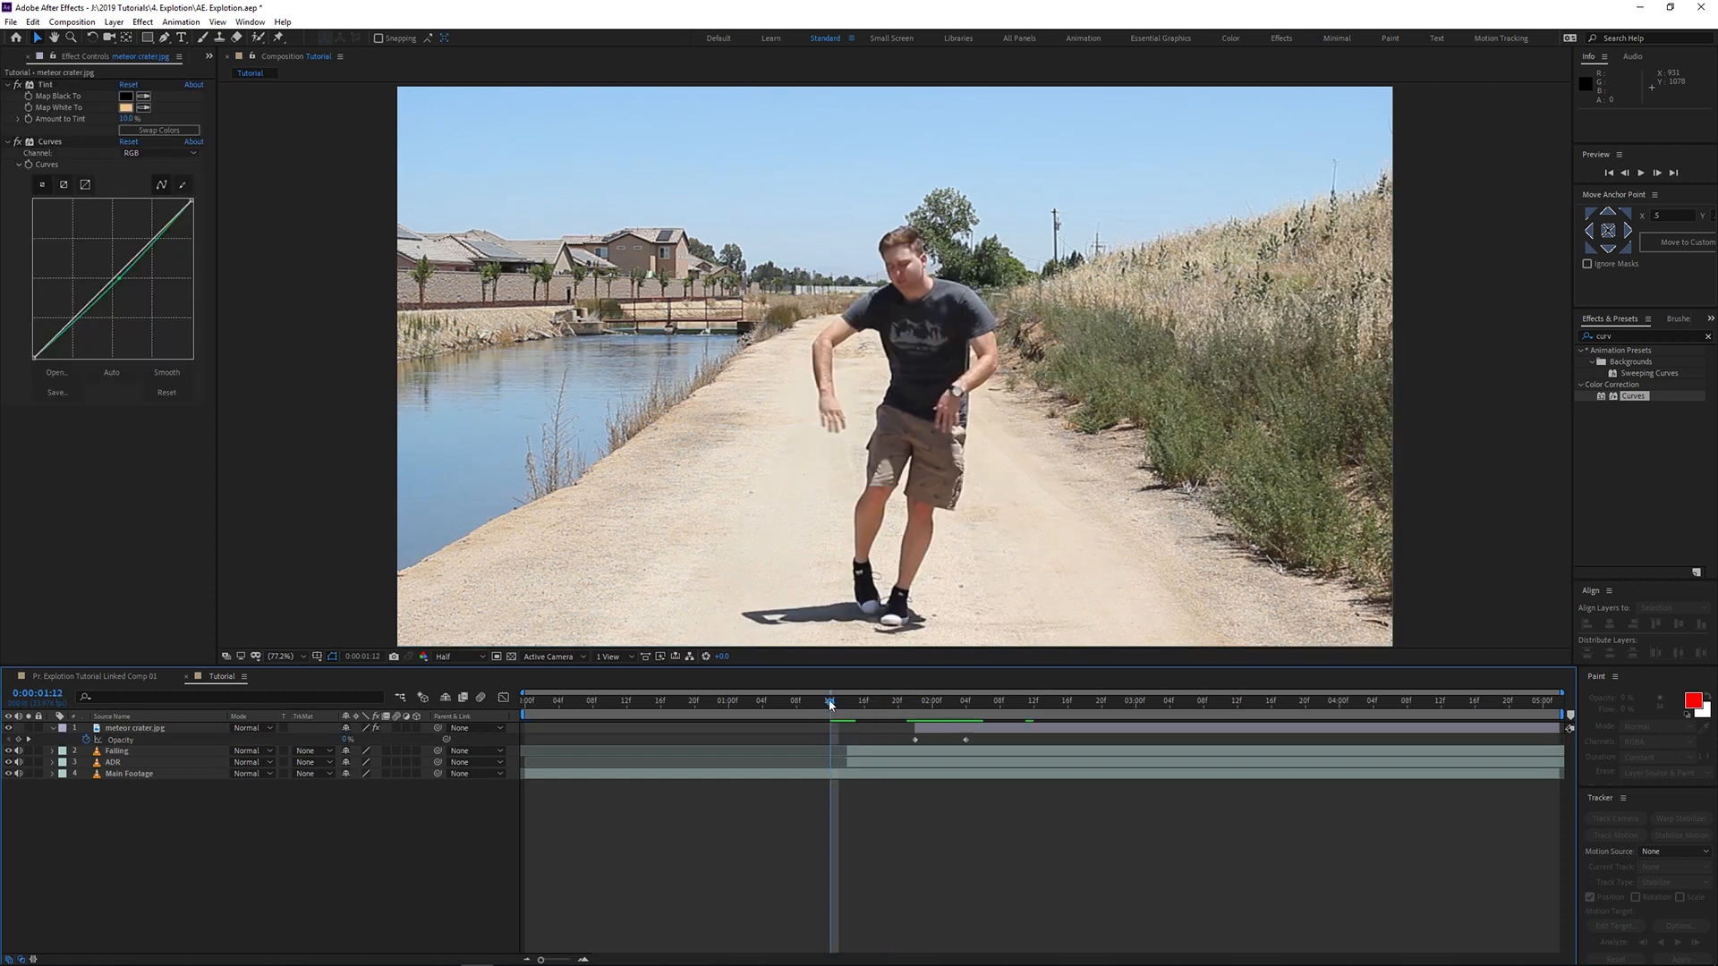
Step: Go to 0:00:01:08 and add Dust_Explosion_6_1624_4K.mov and Dust_Explosion_8_1626_4K.mov above the crater layer
left_click_drag(829, 704, 792, 736)
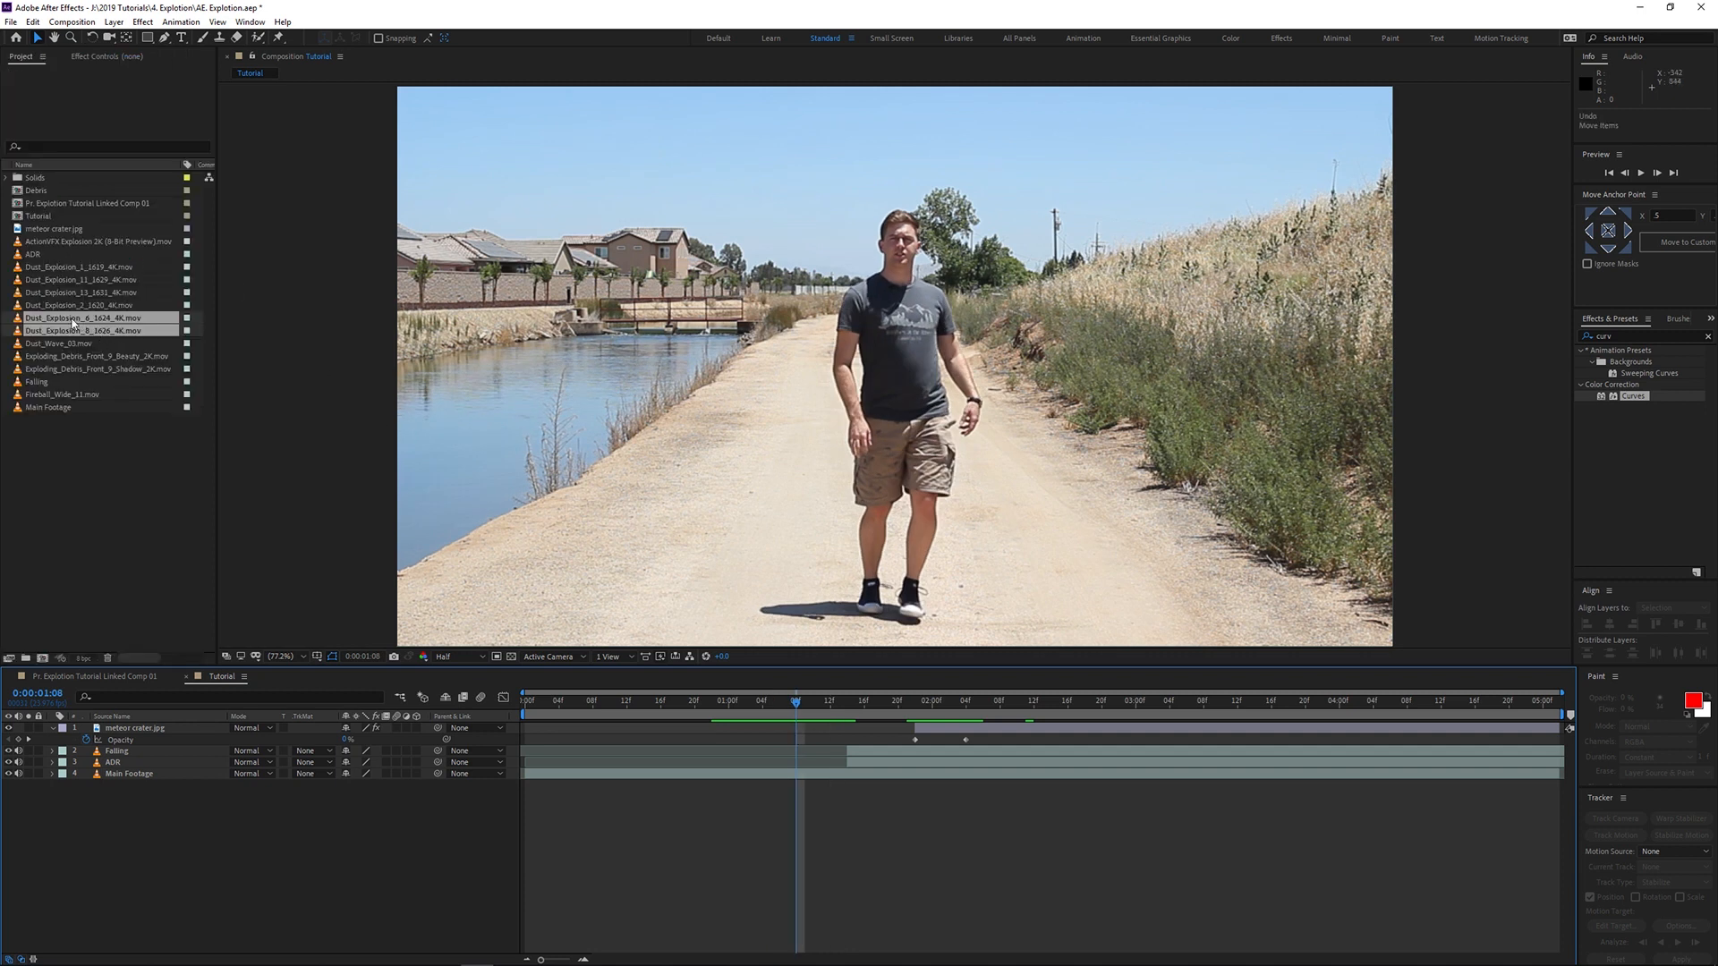
left_click_drag(68, 322, 235, 741)
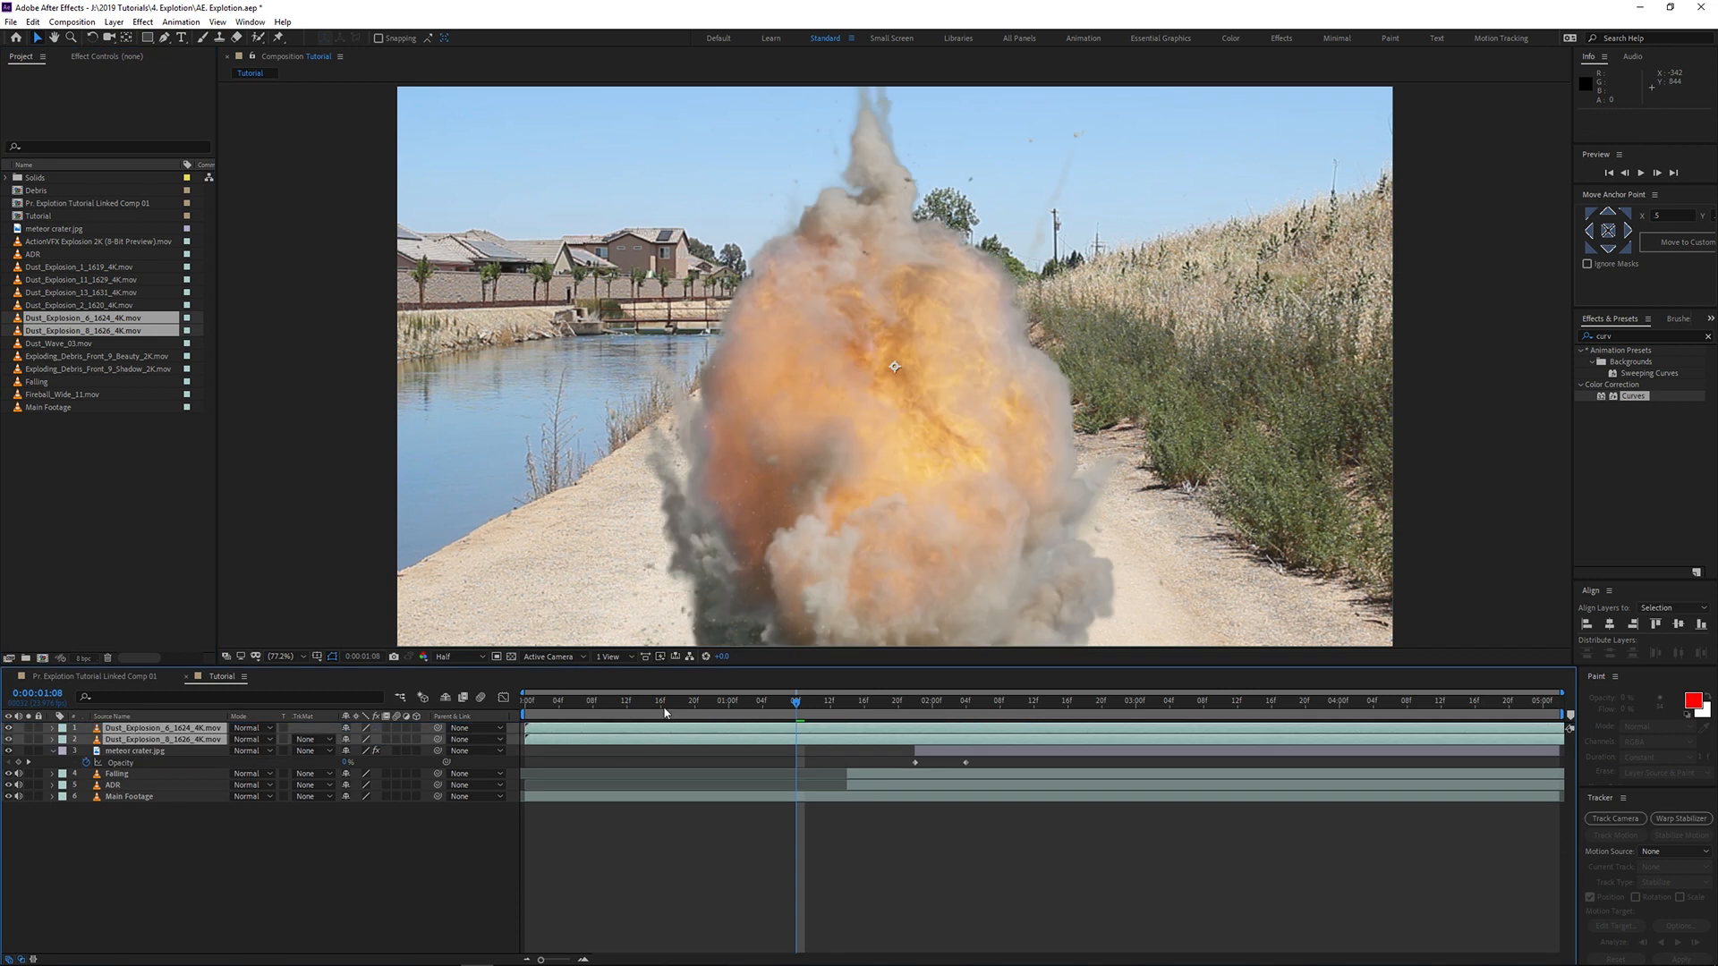
left_click(685, 884)
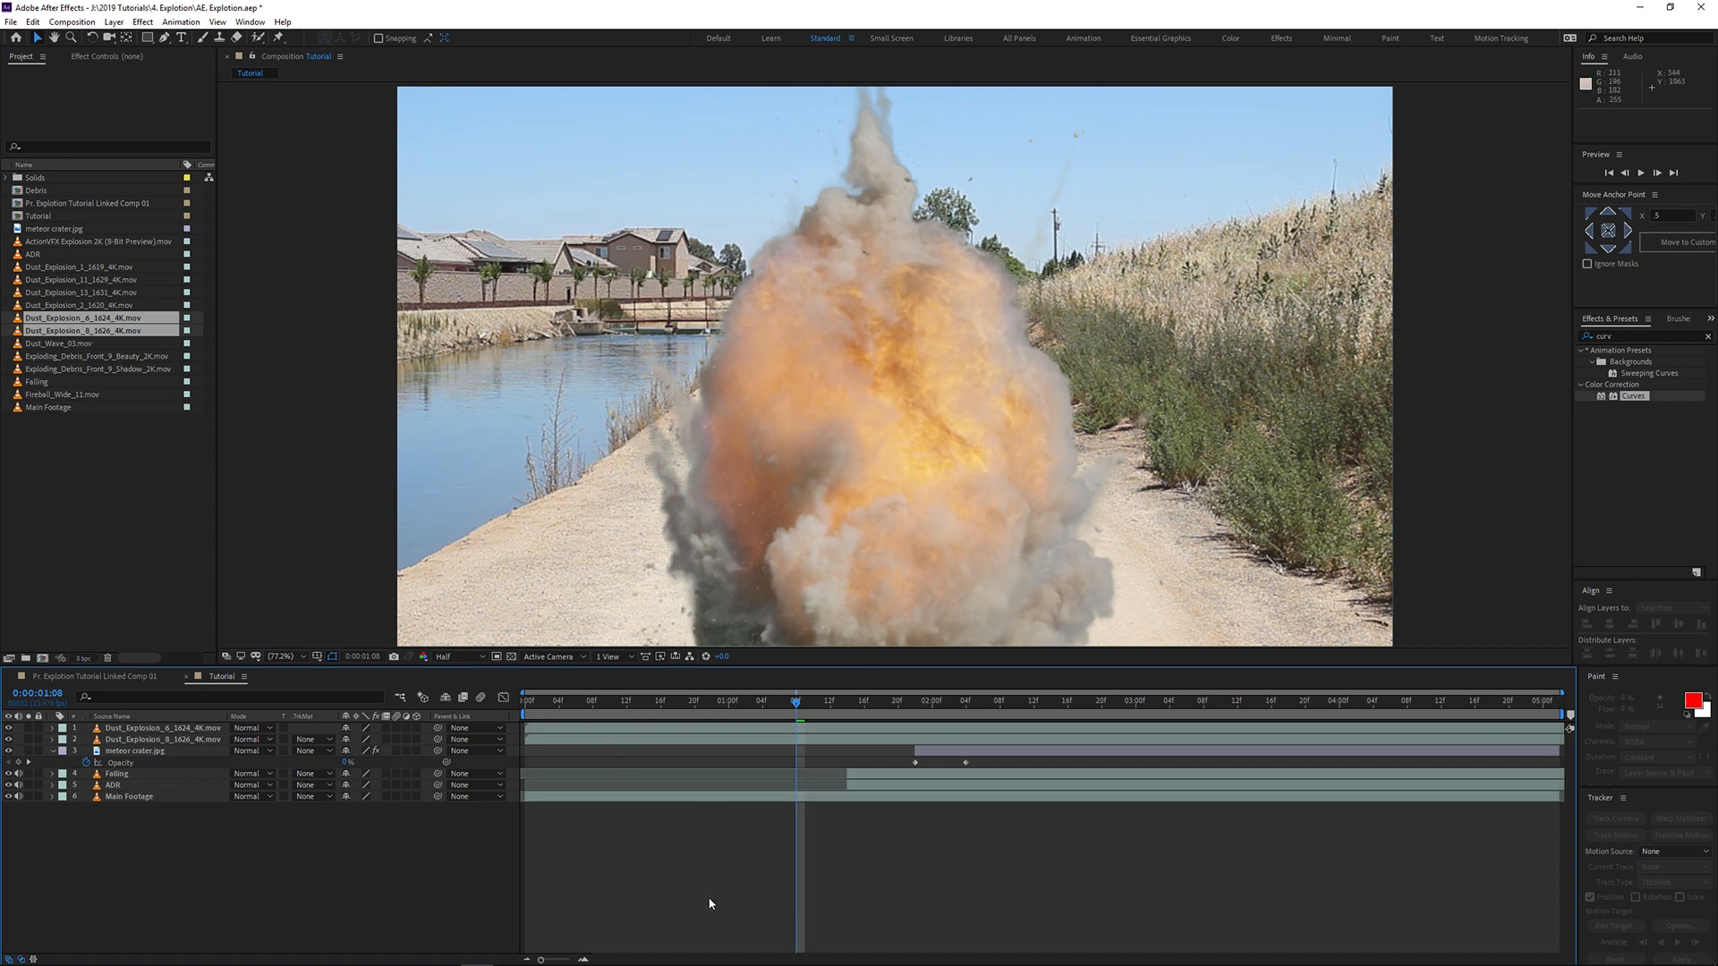
Step: Shift both Dust_Explosion layers together in time so they start at about 0:00:01:03
left_click(175, 729)
left_click(414, 741, "shift")
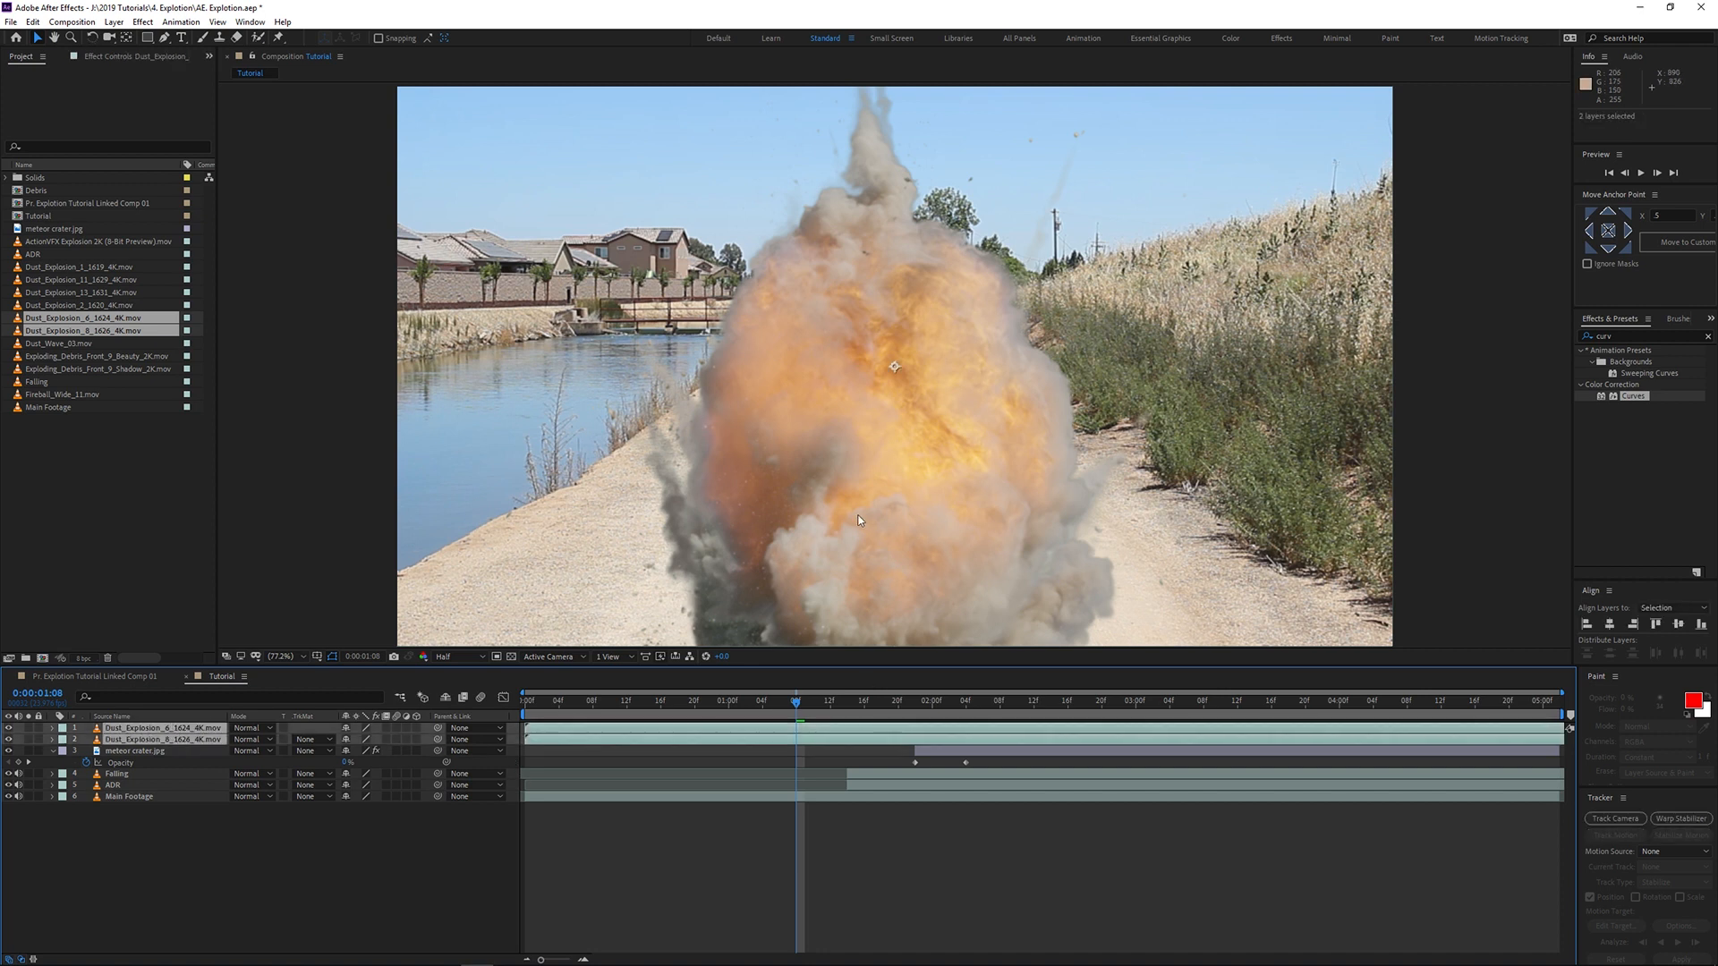
left_click_drag(573, 734, 804, 762)
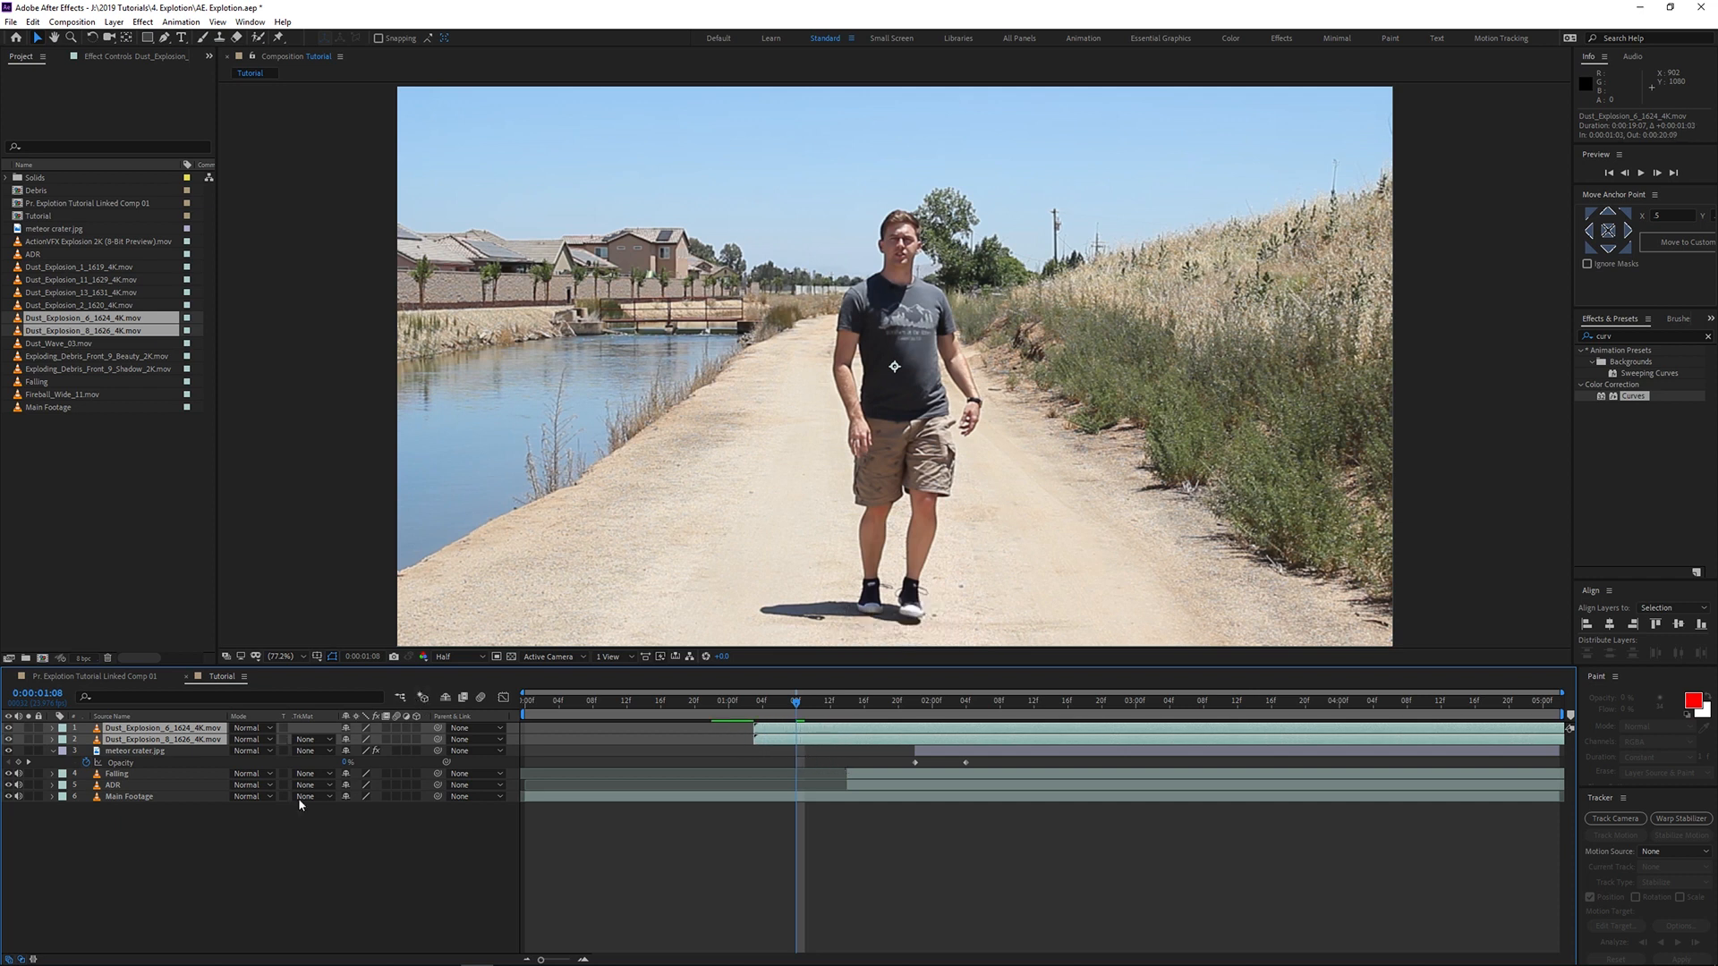
left_click(246, 820)
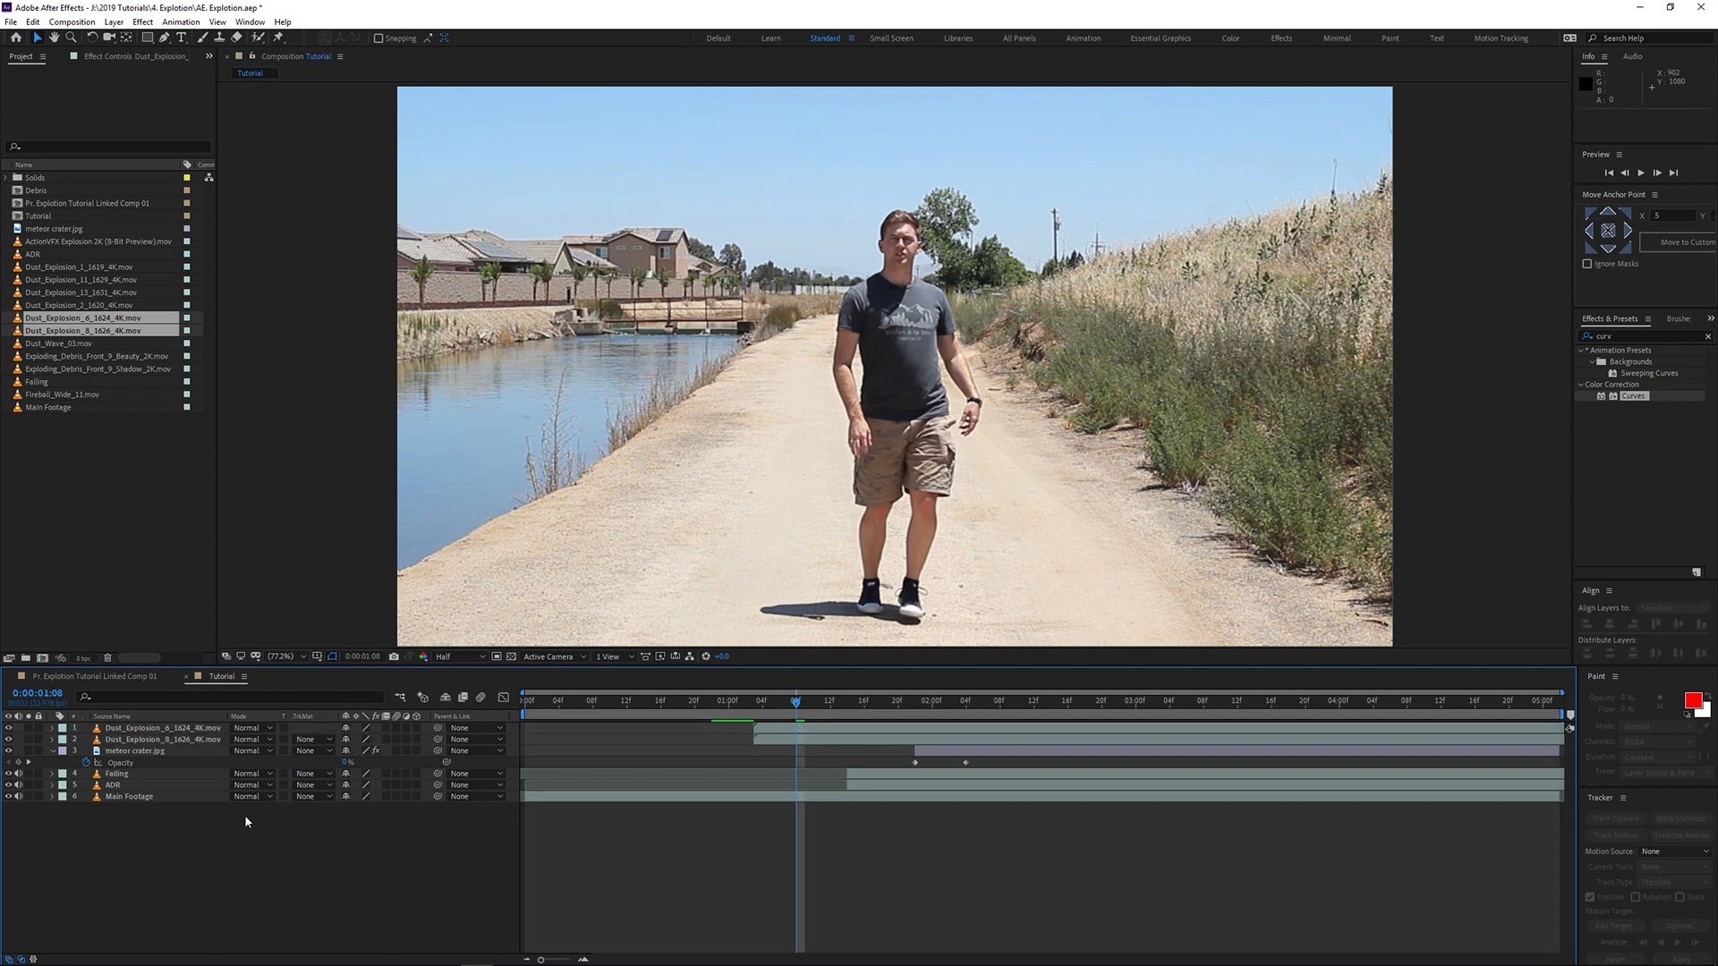
Step: Scale both Dust_Explosion layers down to 45%
left_click(198, 729)
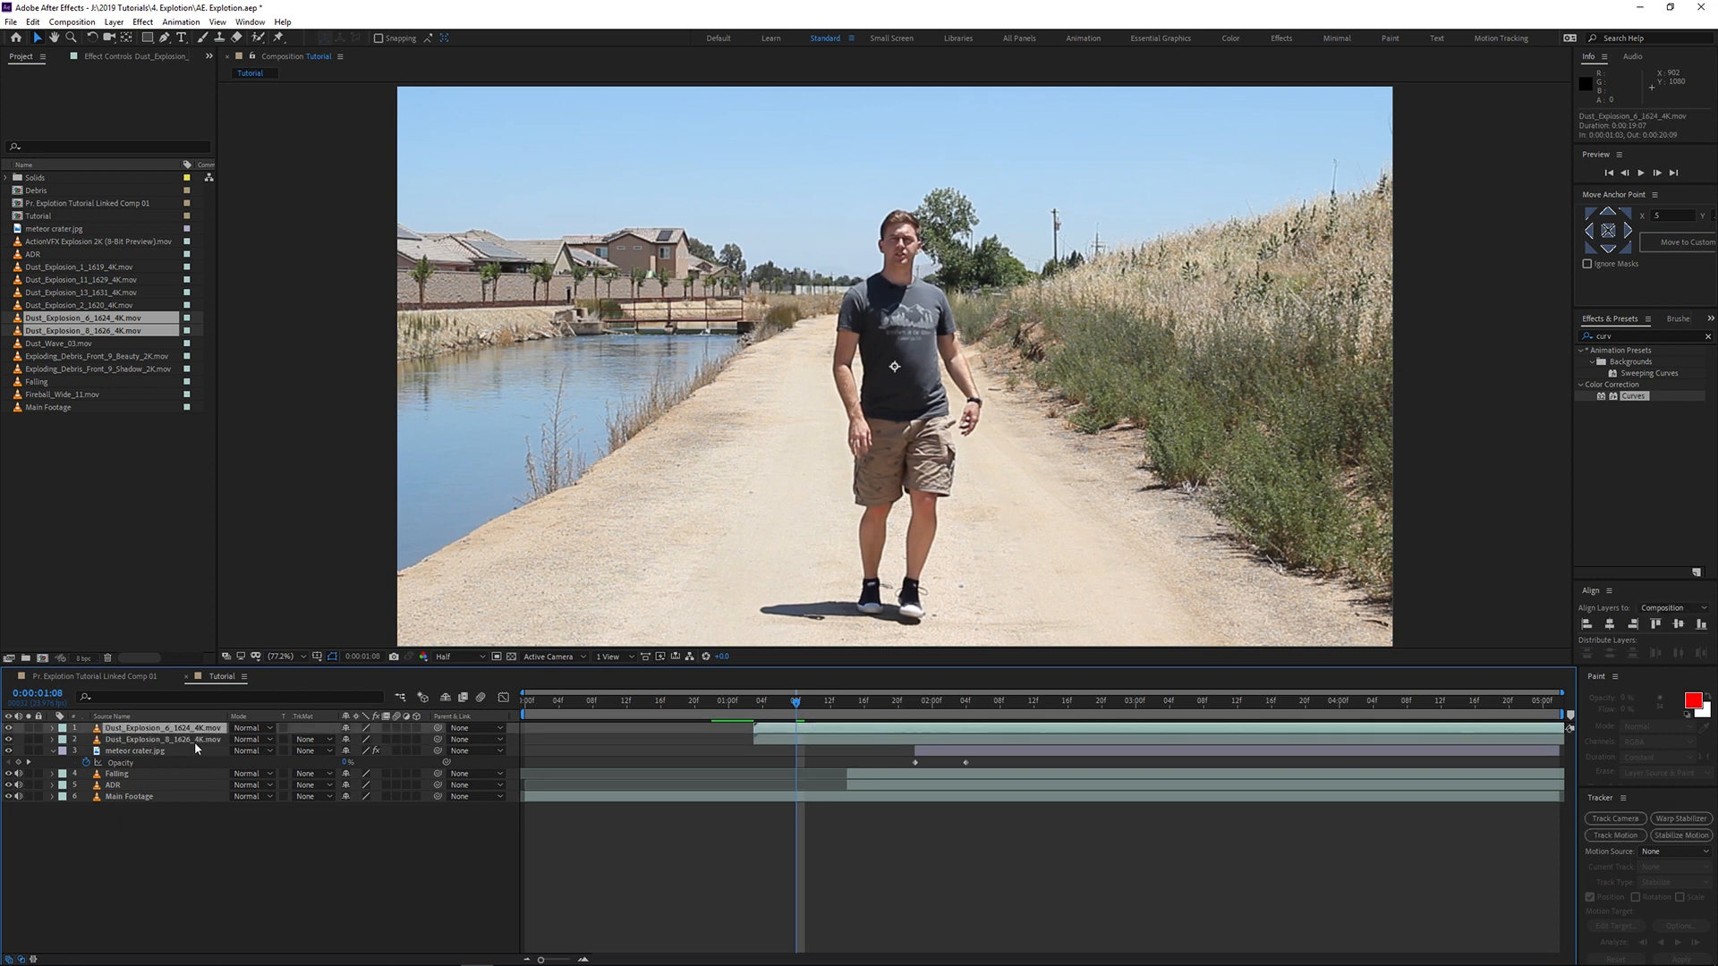
left_click(195, 744, "shift")
key("s")
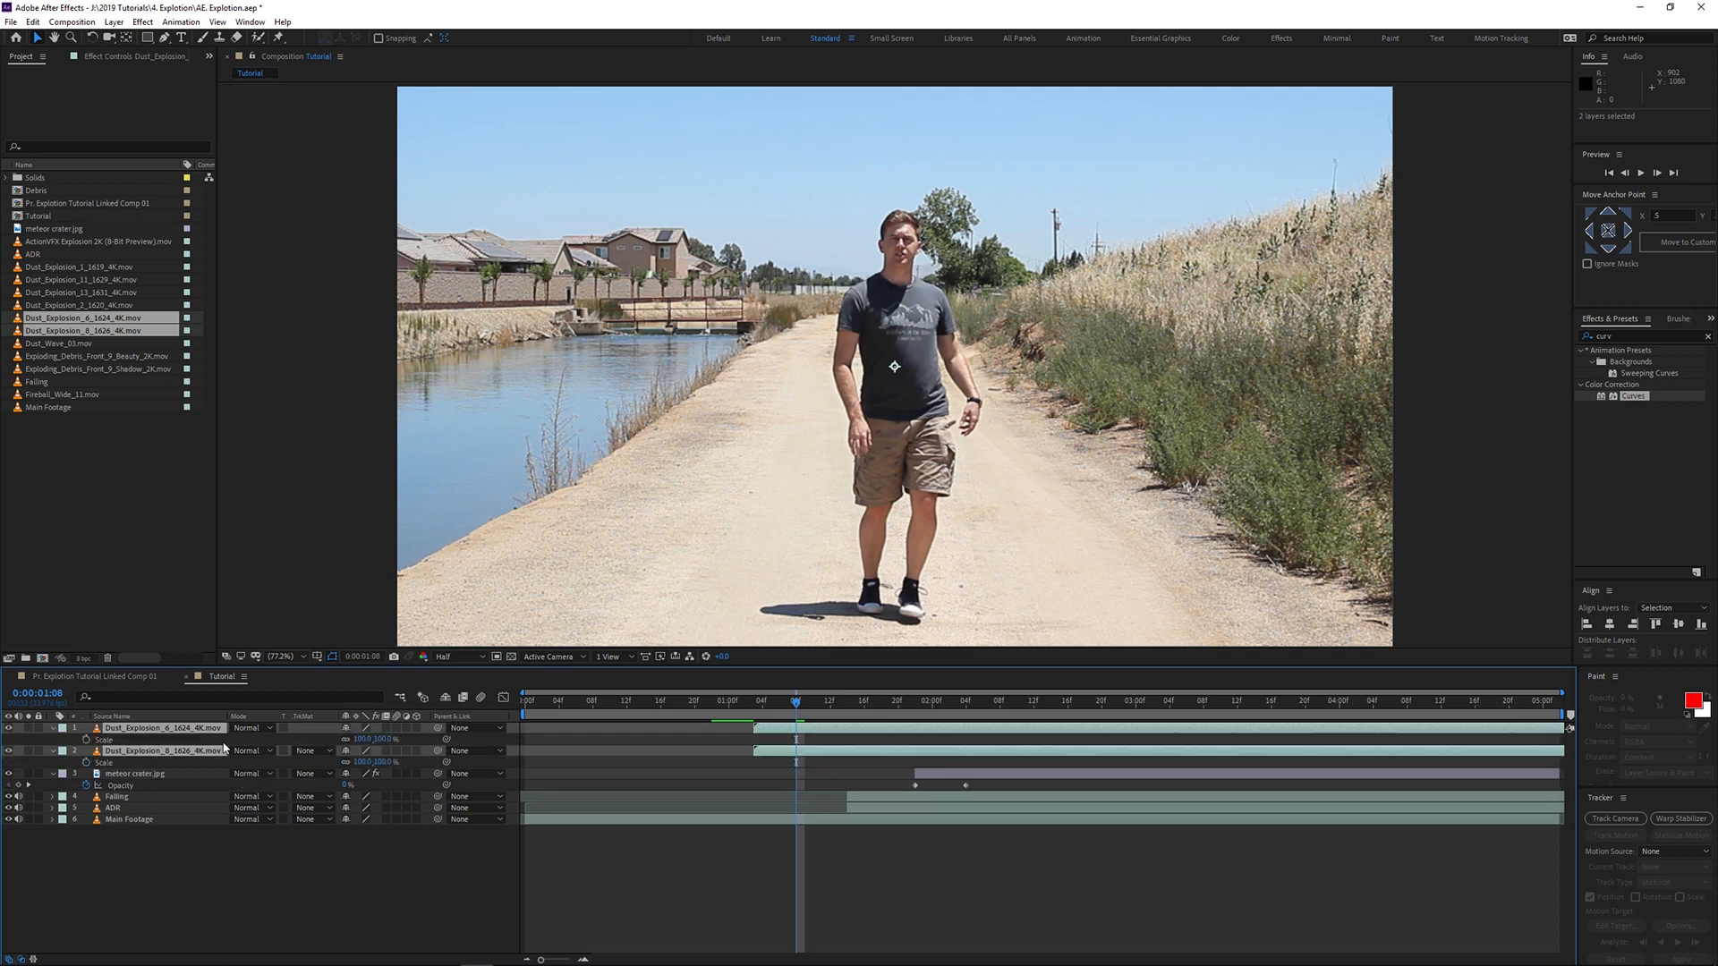
left_click_drag(367, 739, 324, 739)
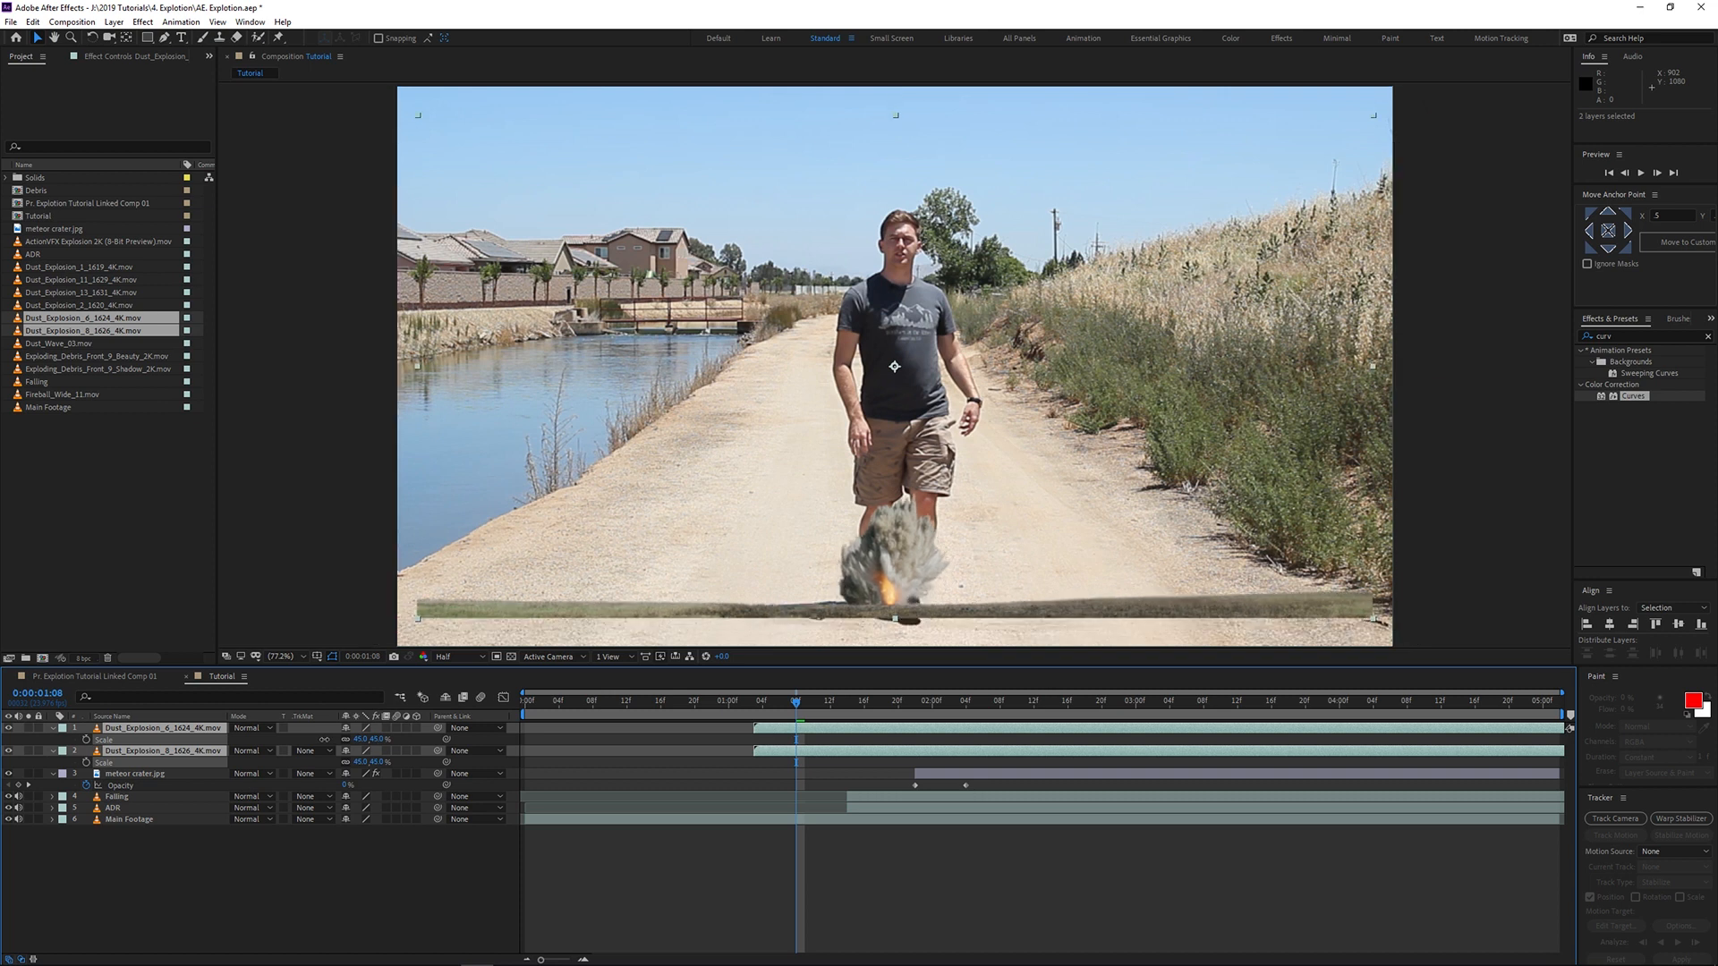
Step: Hide Dust_Explosion_8_1626_4K.mov and place Dust_Explosion_6_1624_4K.mov below it in the layer stack
left_click(222, 909)
left_click(11, 754)
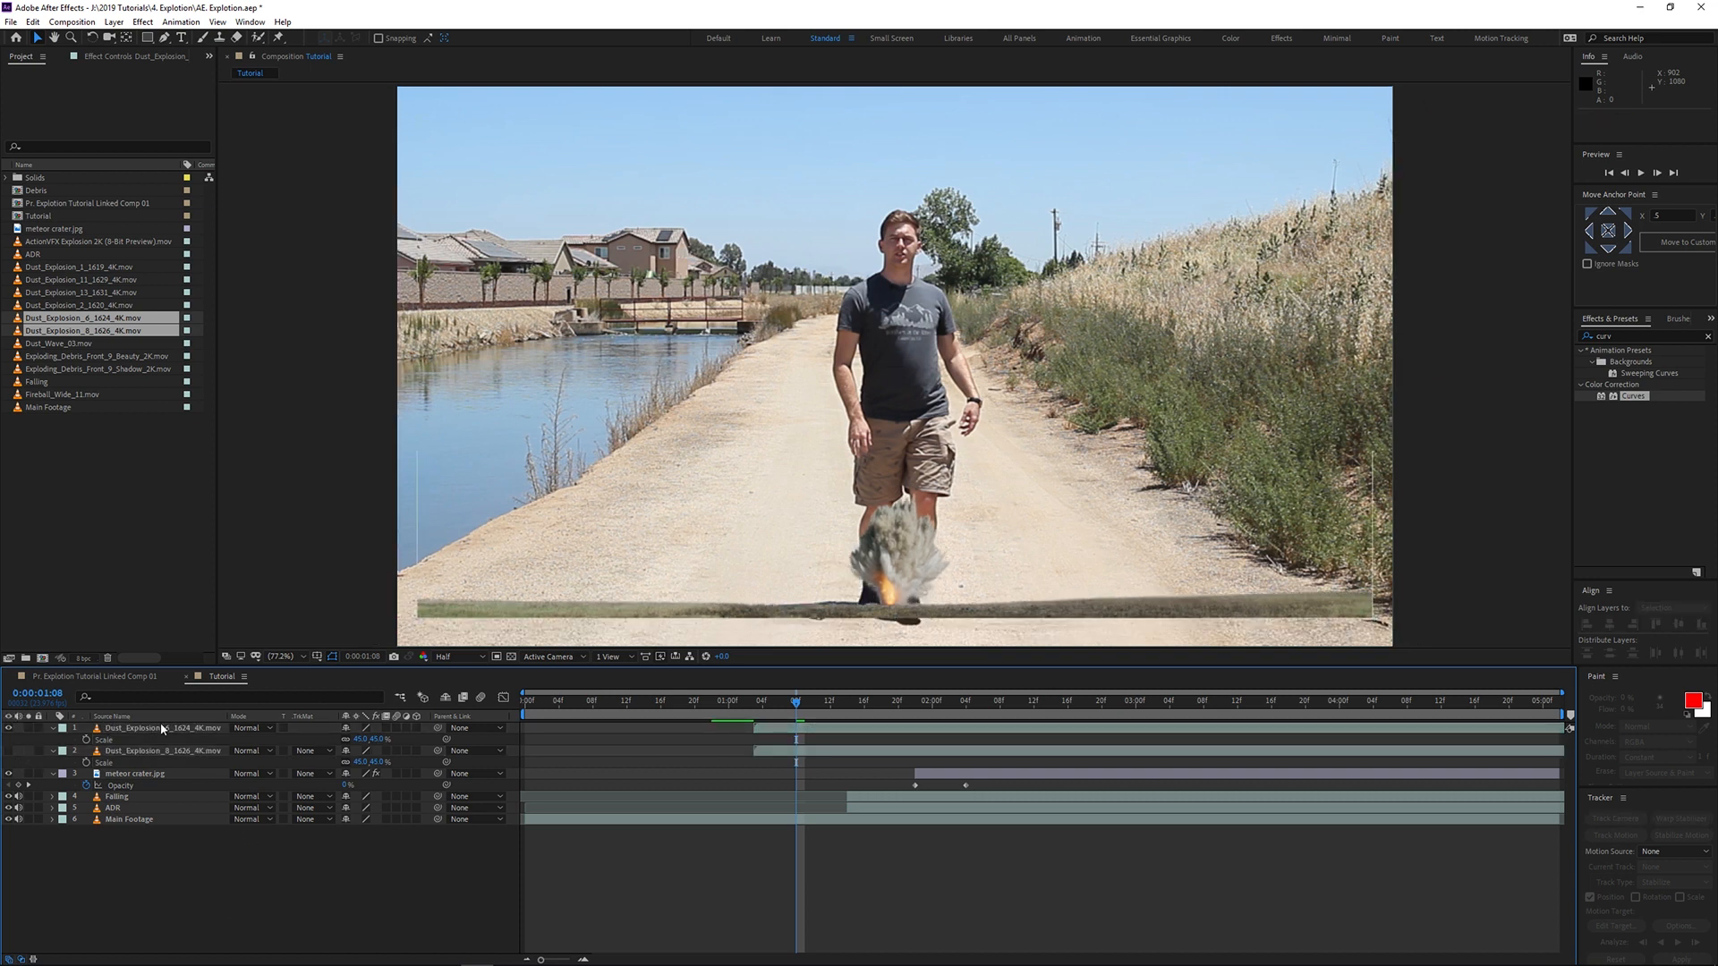
left_click(220, 733)
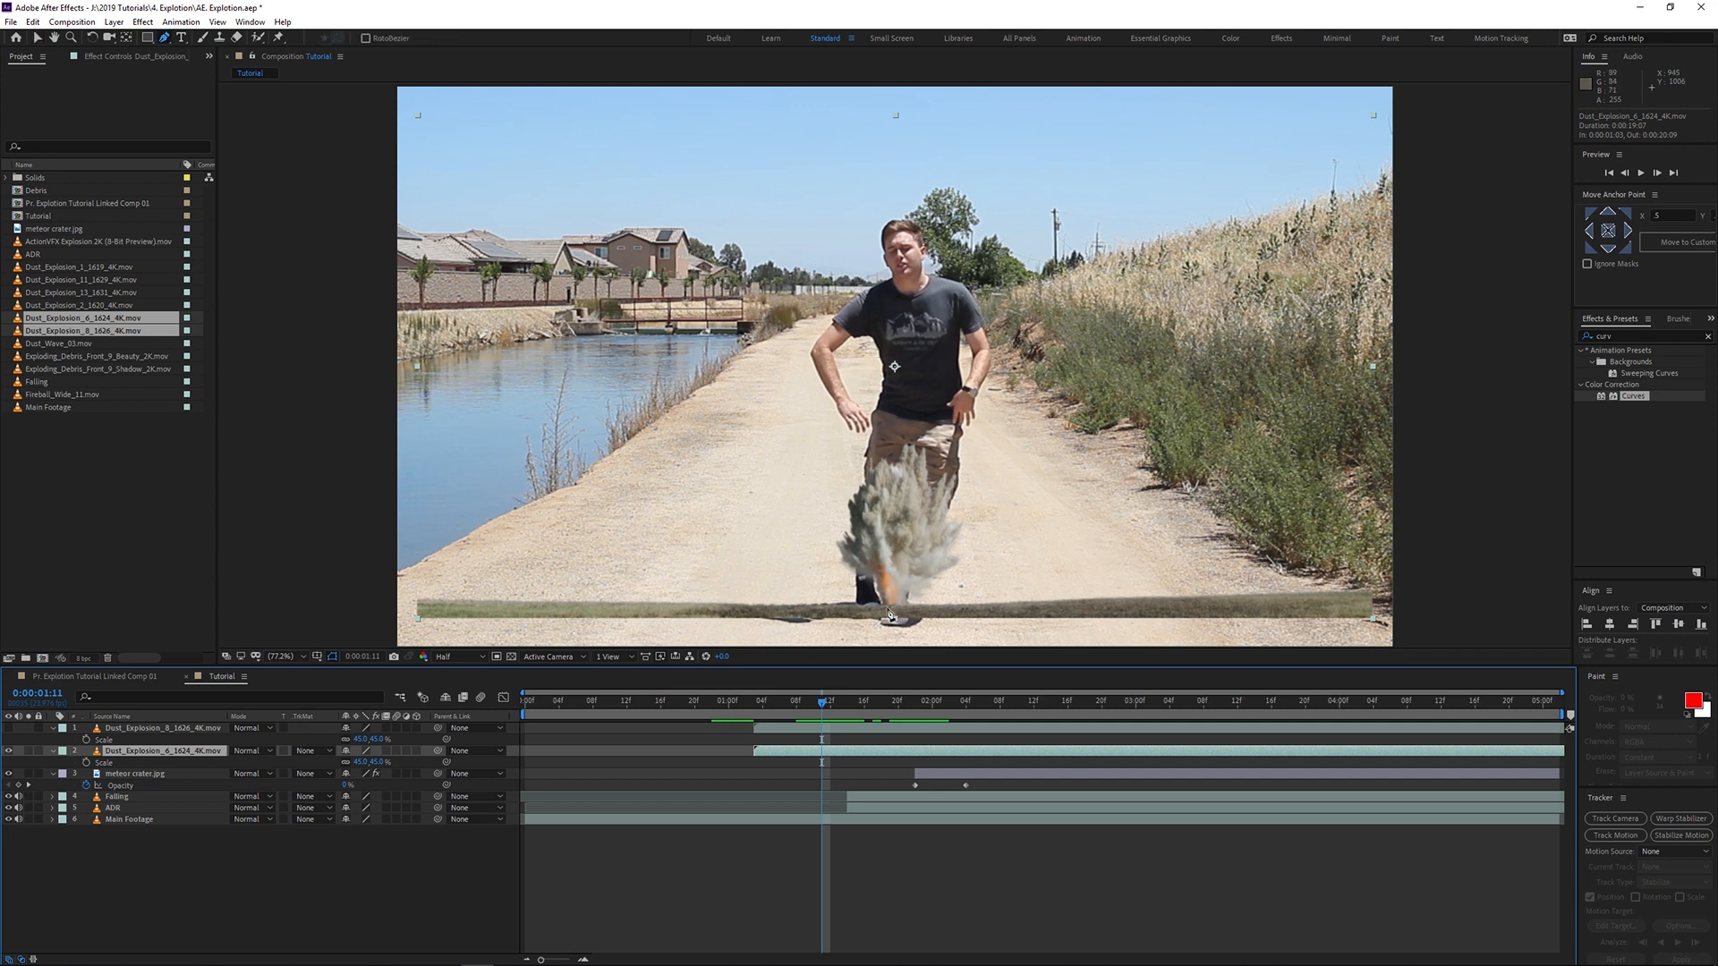
Step: At 0:00:01:11, draw a closed Pen mask on Dust_Explosion_6 along the explosion's base, enclosing the clip's ground strip and the area below
scroll(893, 611, "up", 2)
left_click_drag(889, 586, 842, 233)
left_click_drag(828, 521, 862, 326)
key("g")
left_click(708, 429)
left_click(859, 437)
left_click(939, 429)
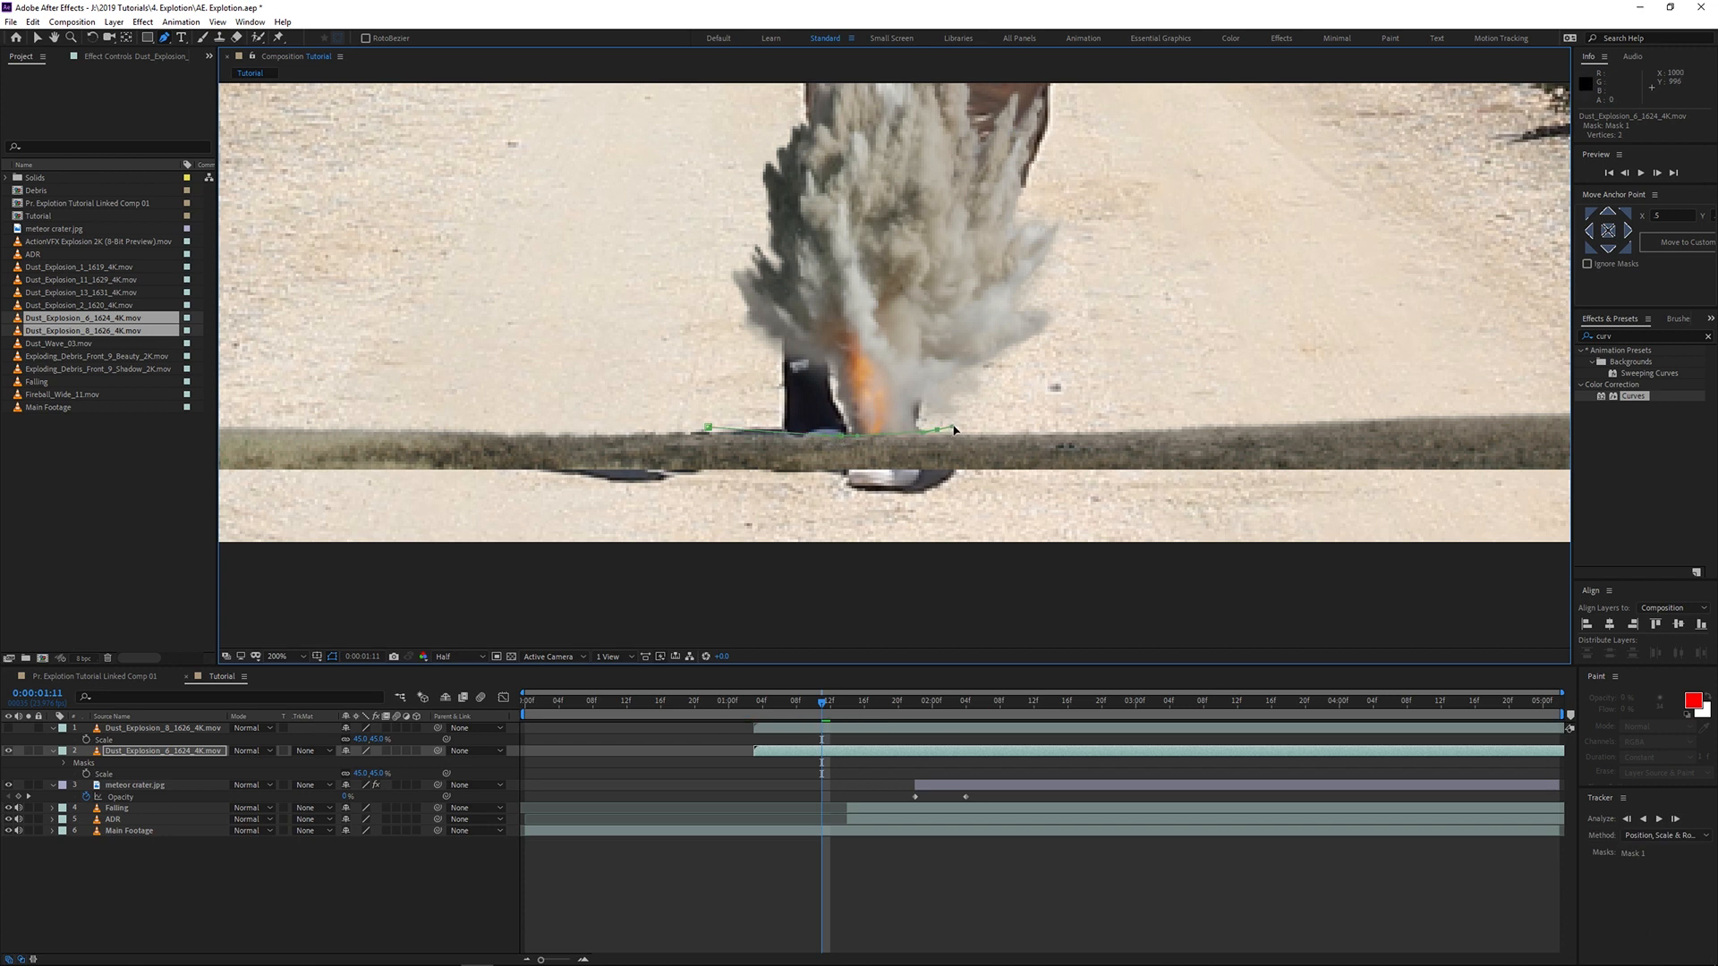
left_click(1153, 418)
key("space")
key("comma")
key("comma")
left_click_drag(1285, 345, 1327, 393)
left_click_drag(1074, 514, 799, 520)
left_click_drag(463, 418, 467, 394)
left_click(563, 369)
left_click(848, 383)
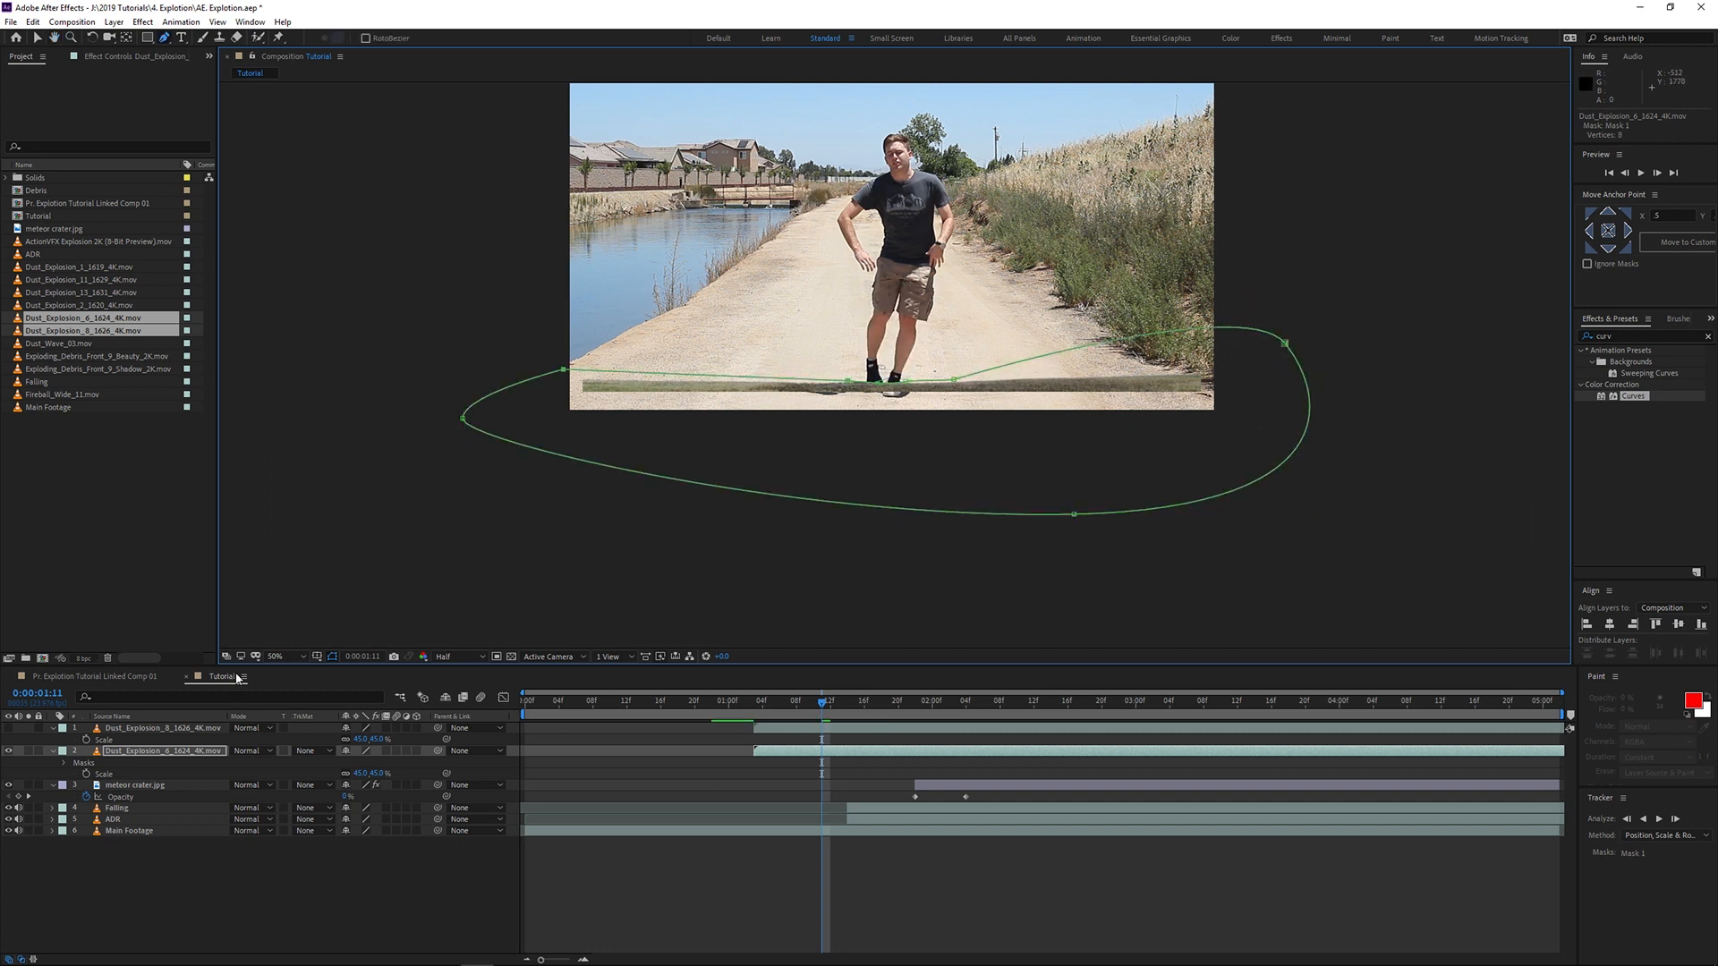
Step: Set the mode of Dust_Explosion_6's Mask 1 to Subtract
key("m")
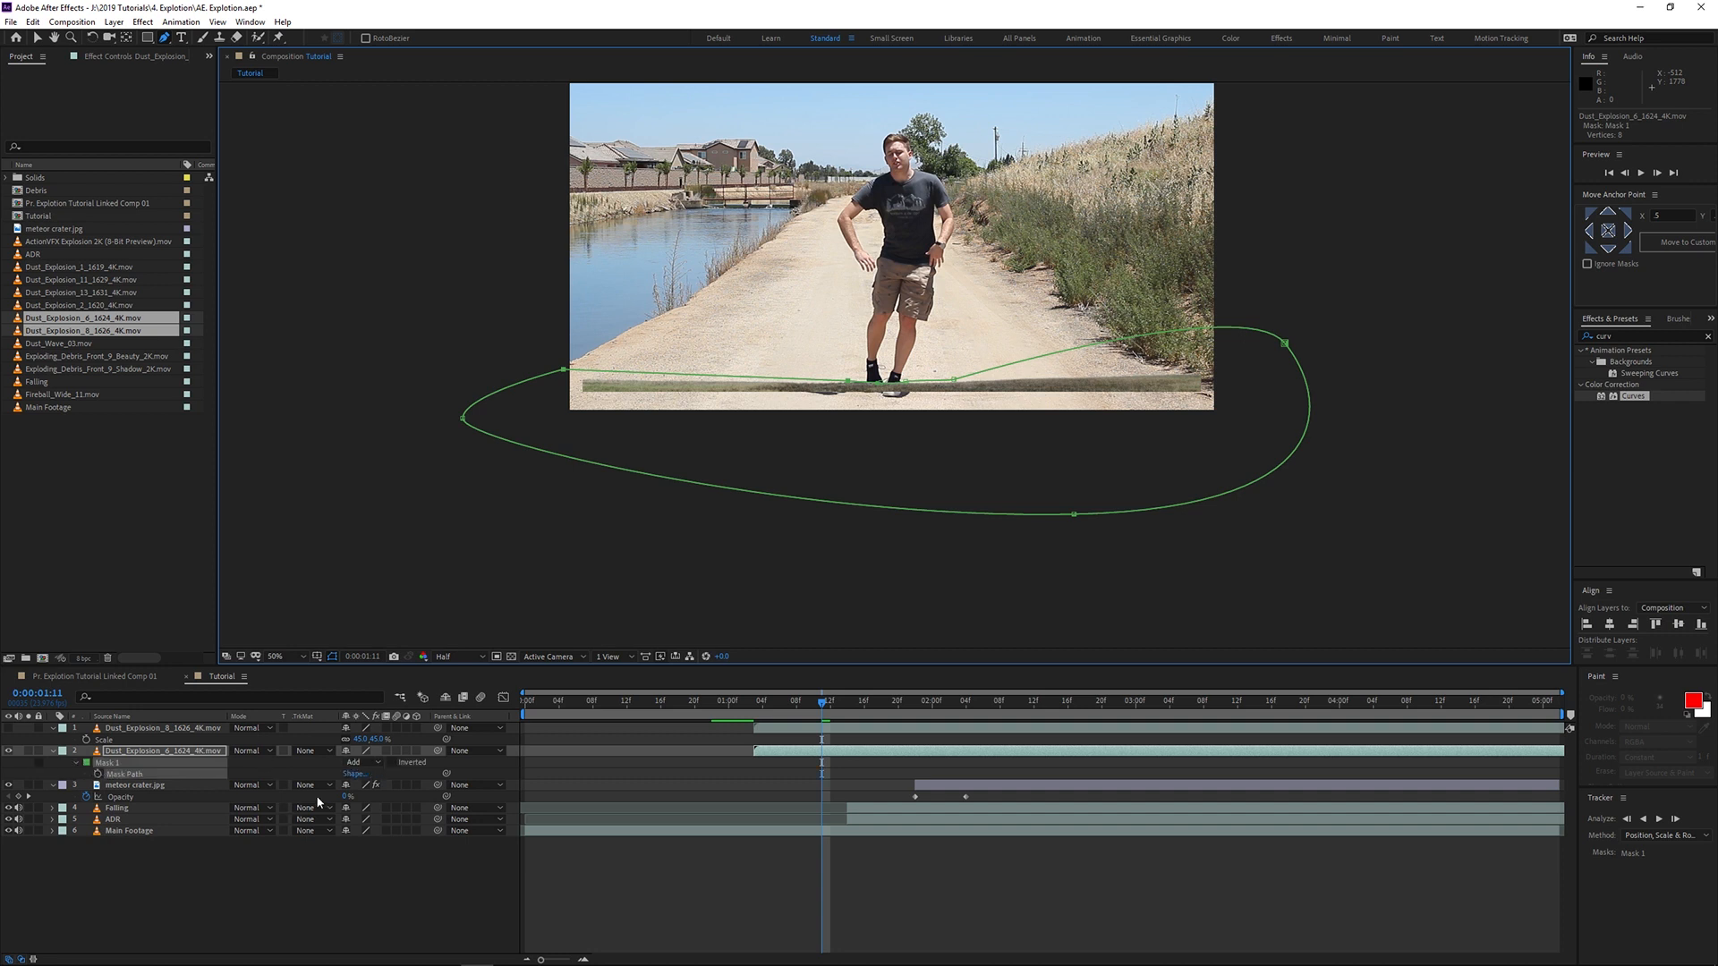
left_click(377, 763)
left_click(378, 806)
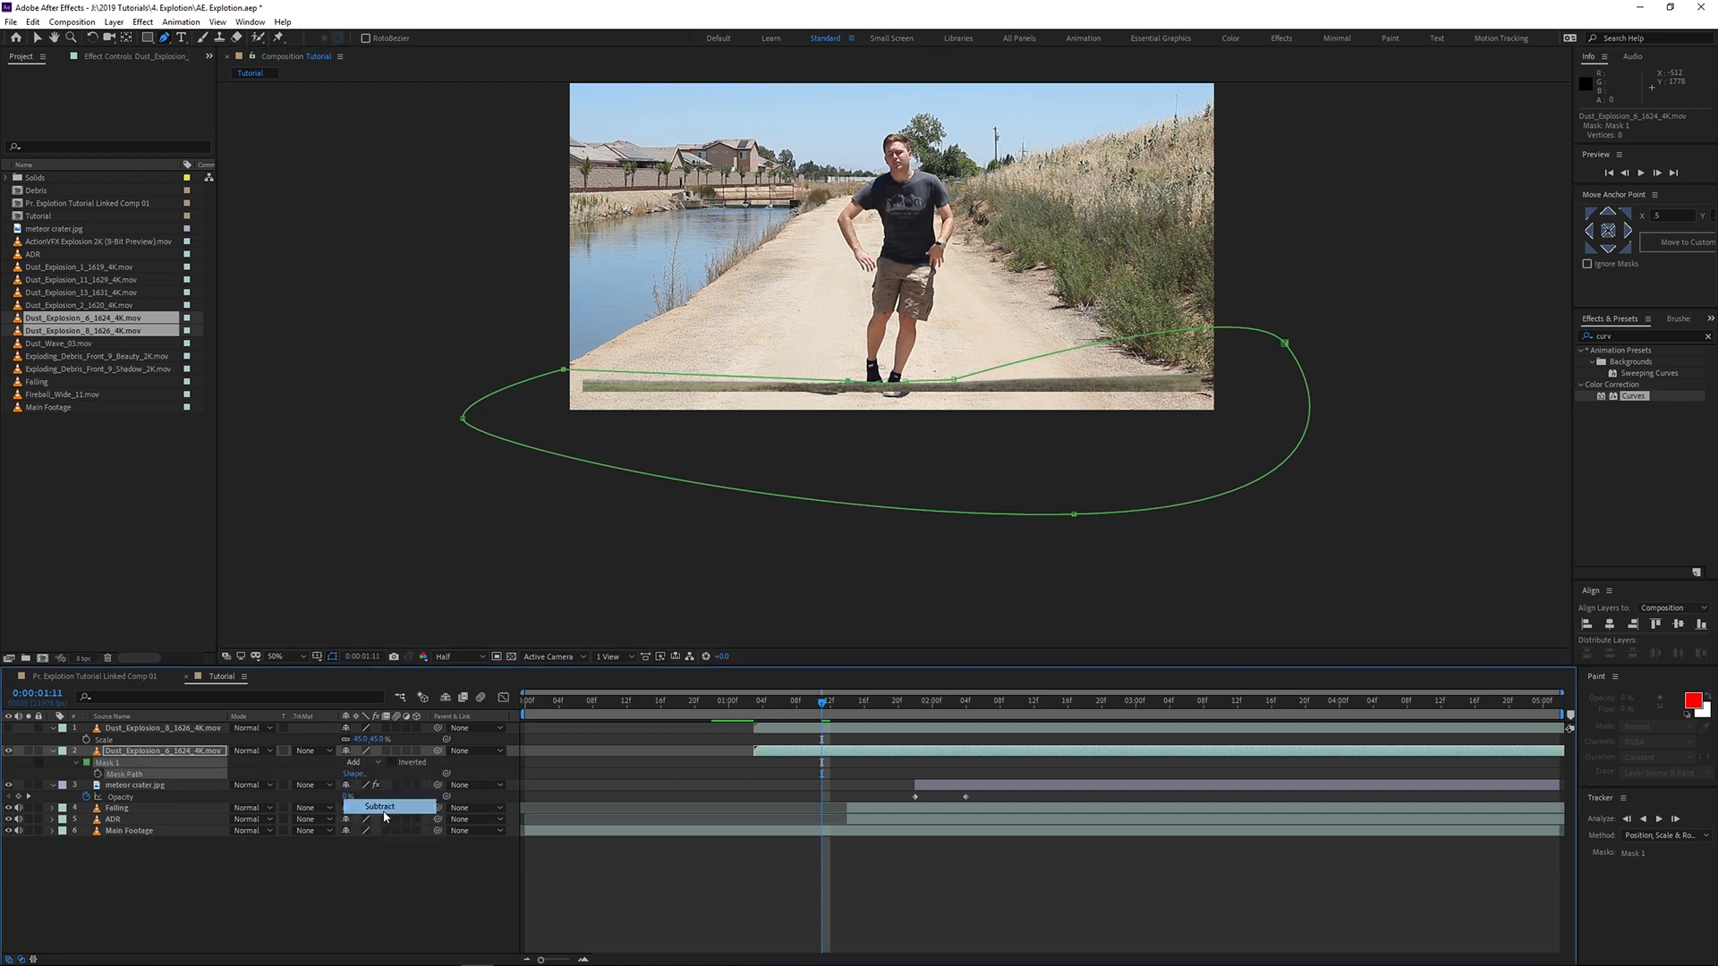
Step: Feather Dust_Explosion_6's mask by 12 pixels, fit the composition in the viewer and return to the Selection tool
key("f")
left_click(360, 774)
type("5")
key("Return")
left_click(284, 656)
left_click(291, 678)
left_click(335, 657)
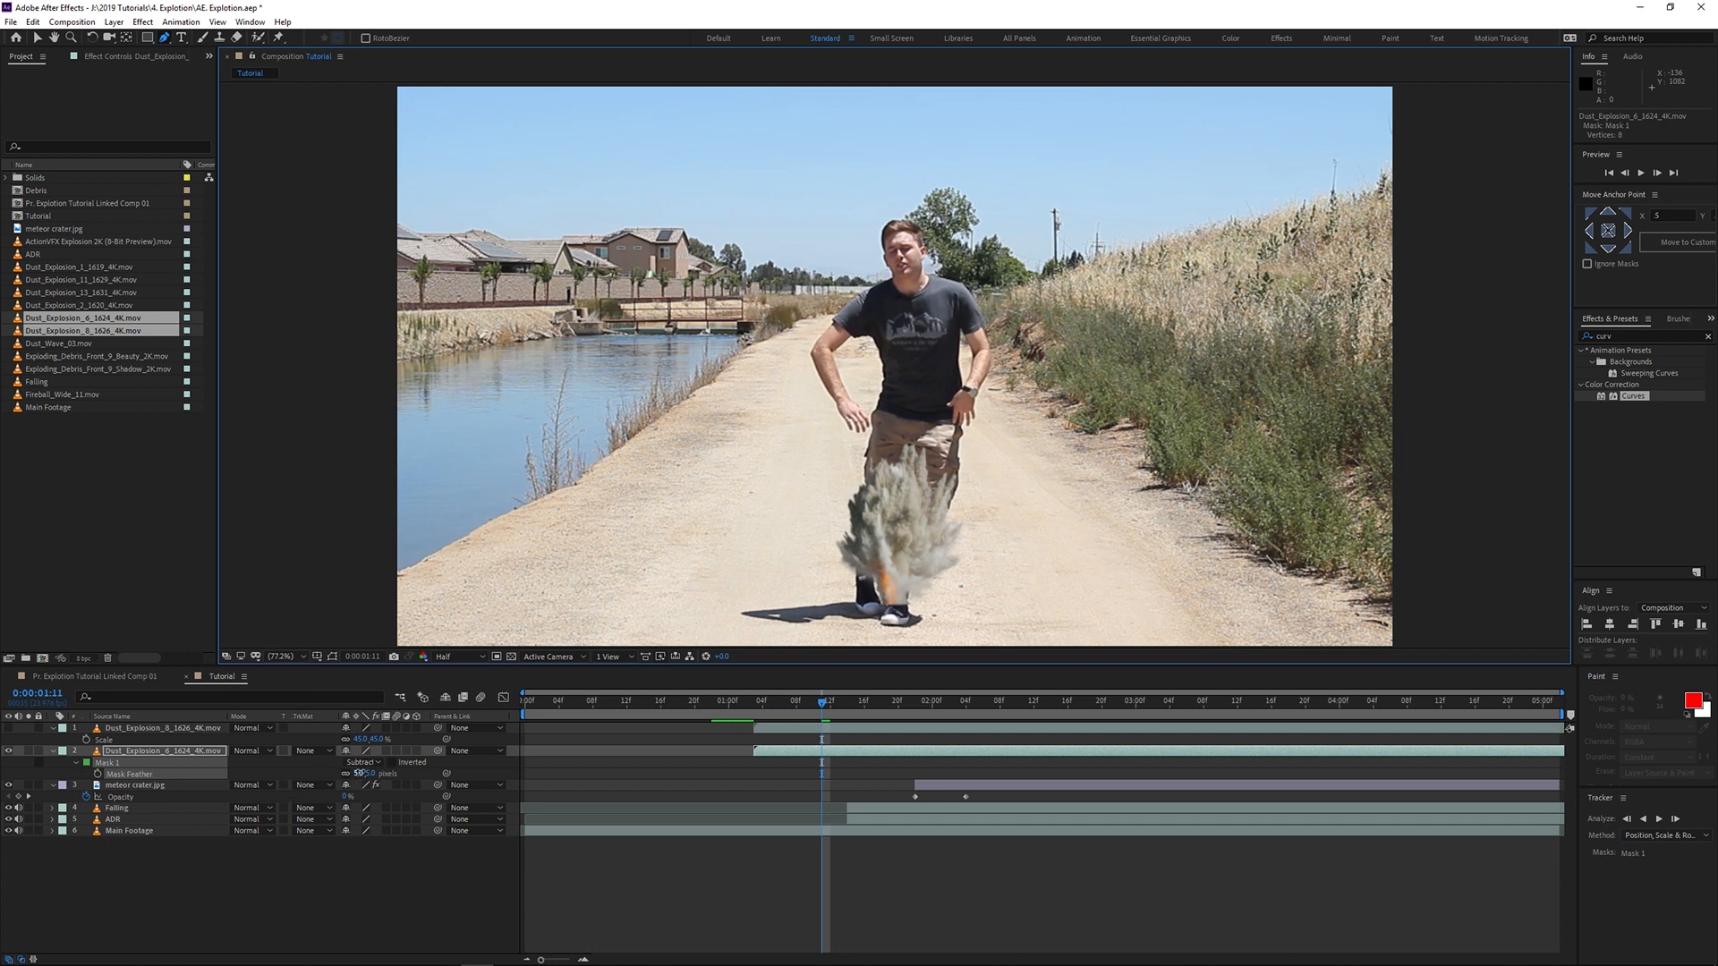
left_click_drag(362, 773, 365, 773)
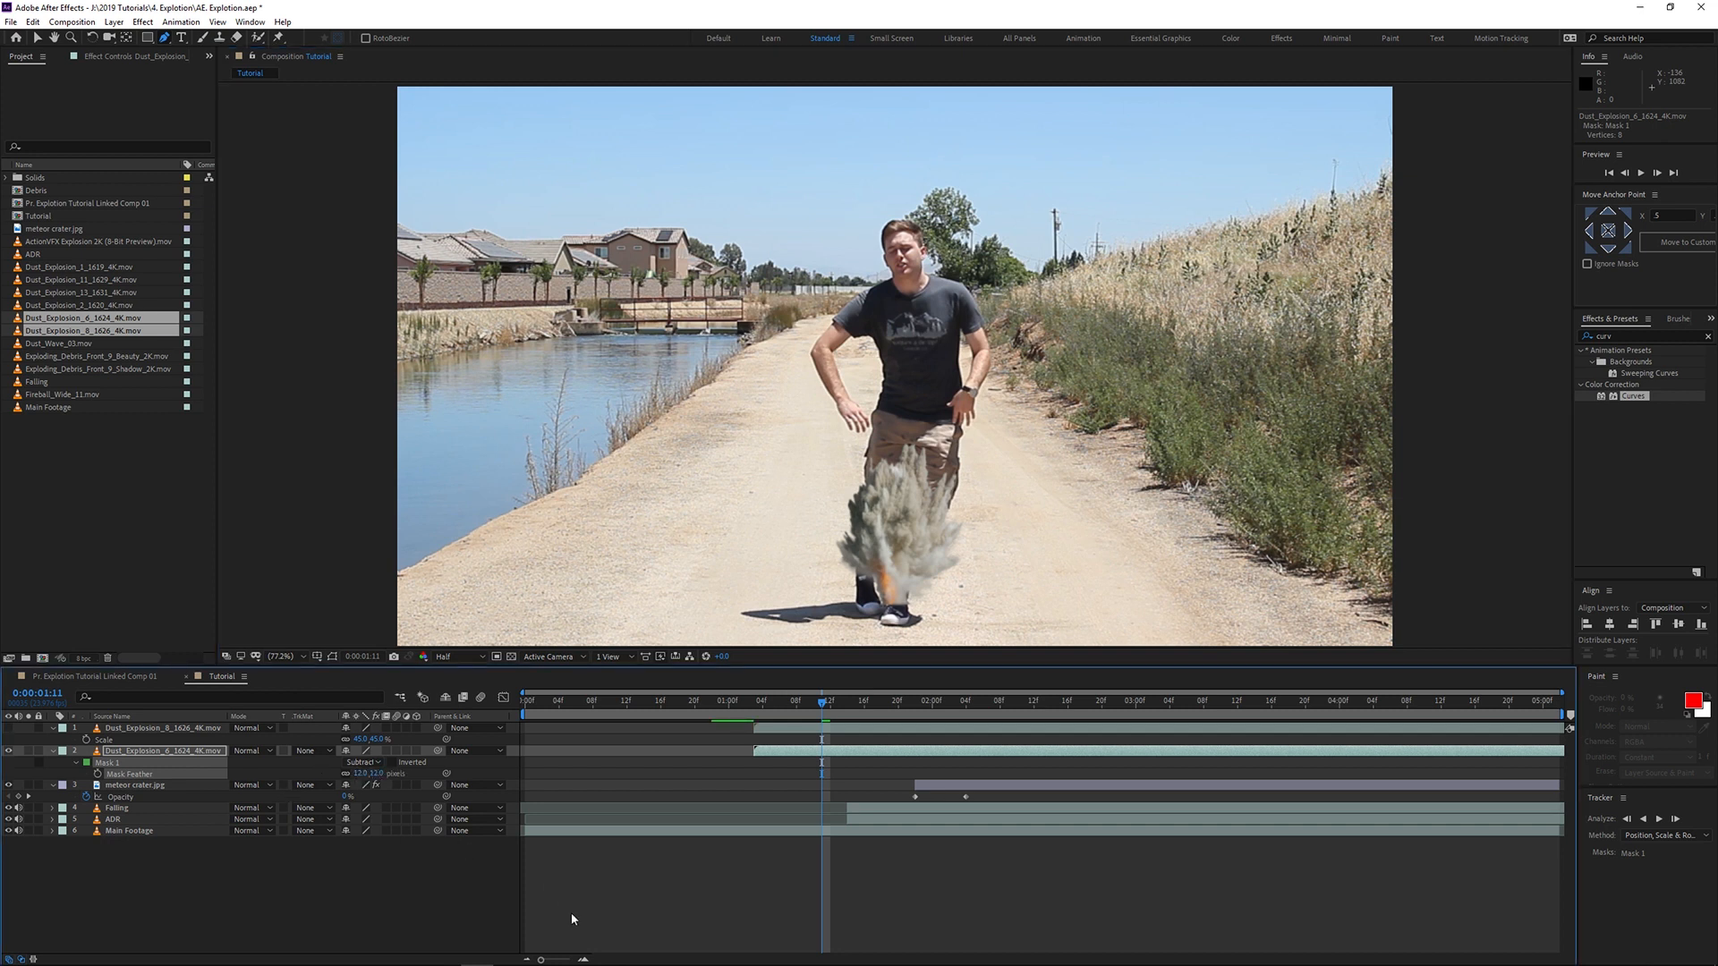
left_click(690, 902)
key("v")
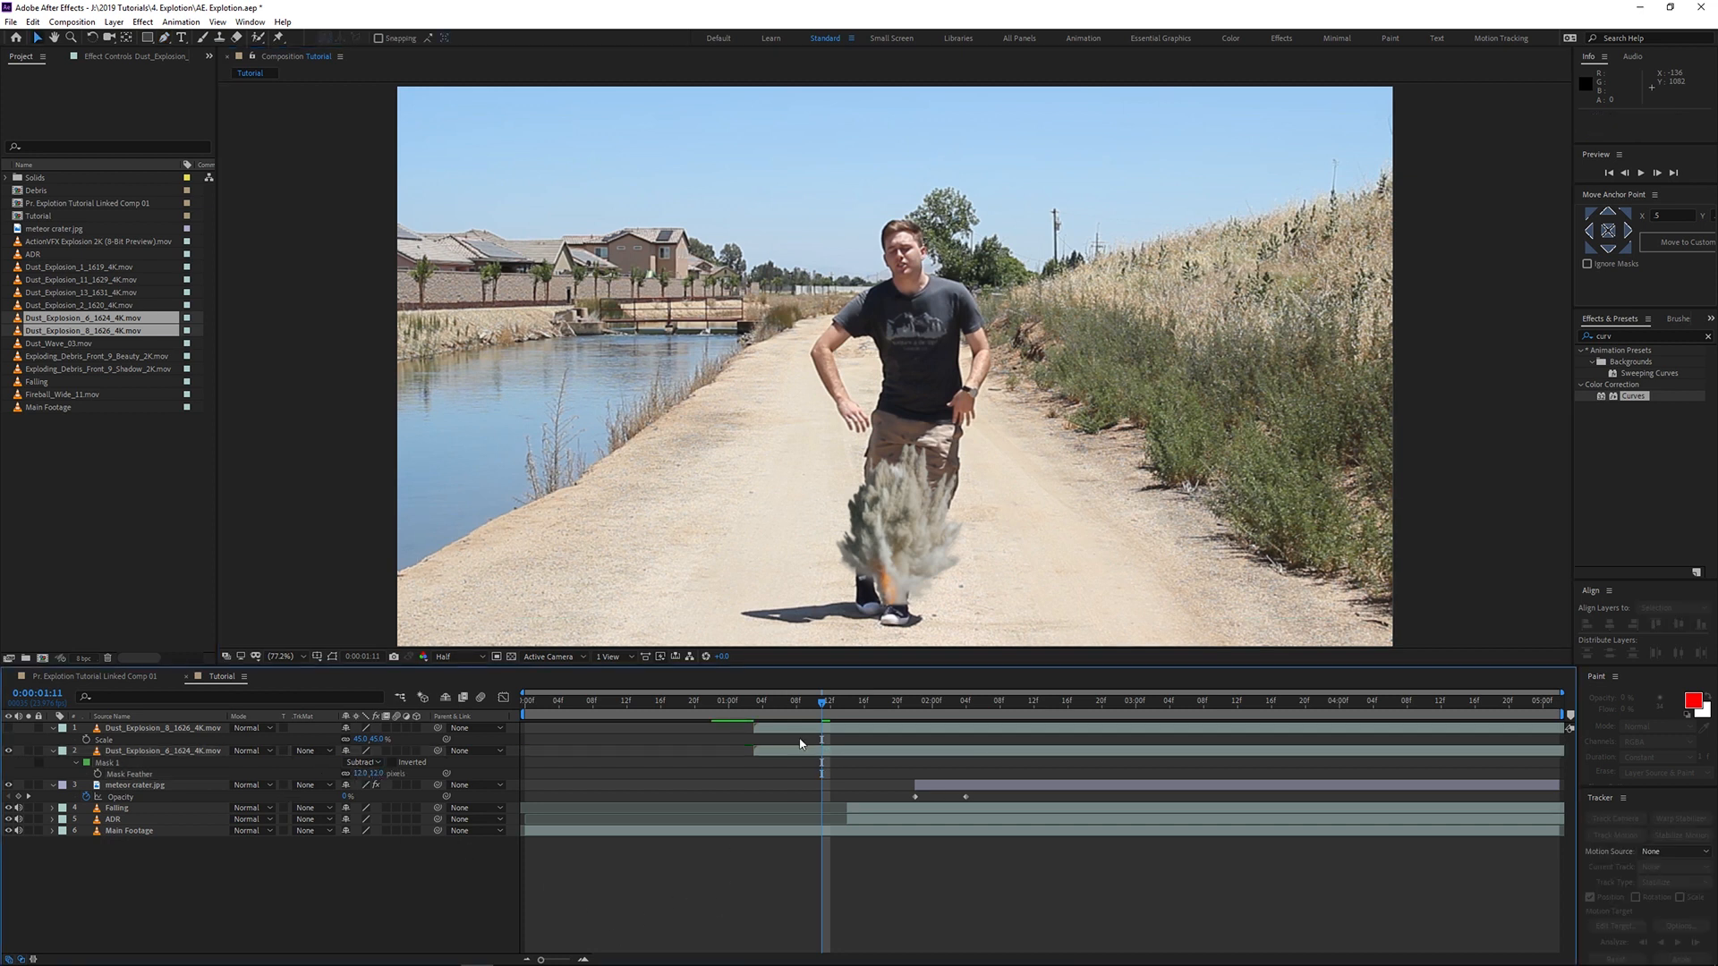
Step: Show only Dust_Explosion_8 of the two explosions and move it down until its ground strip lies outside the frame
left_click(9, 751)
left_click(9, 729)
left_click(136, 728)
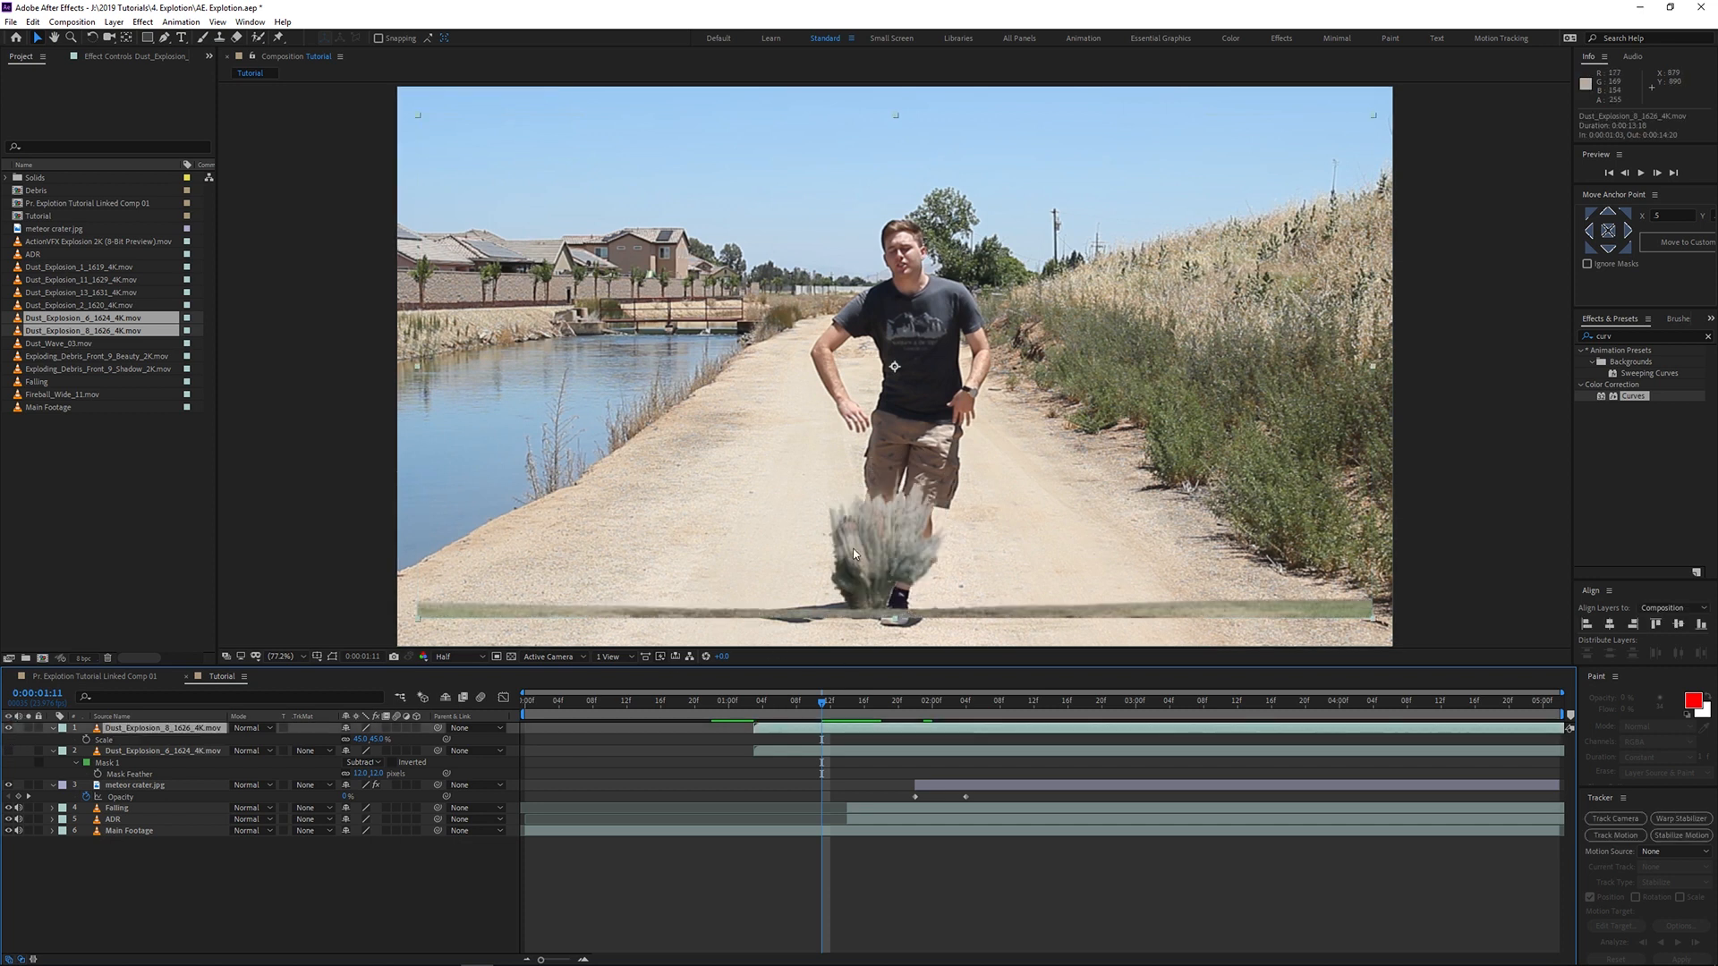
left_click_drag(855, 555, 875, 606)
left_click_drag(874, 606, 876, 608)
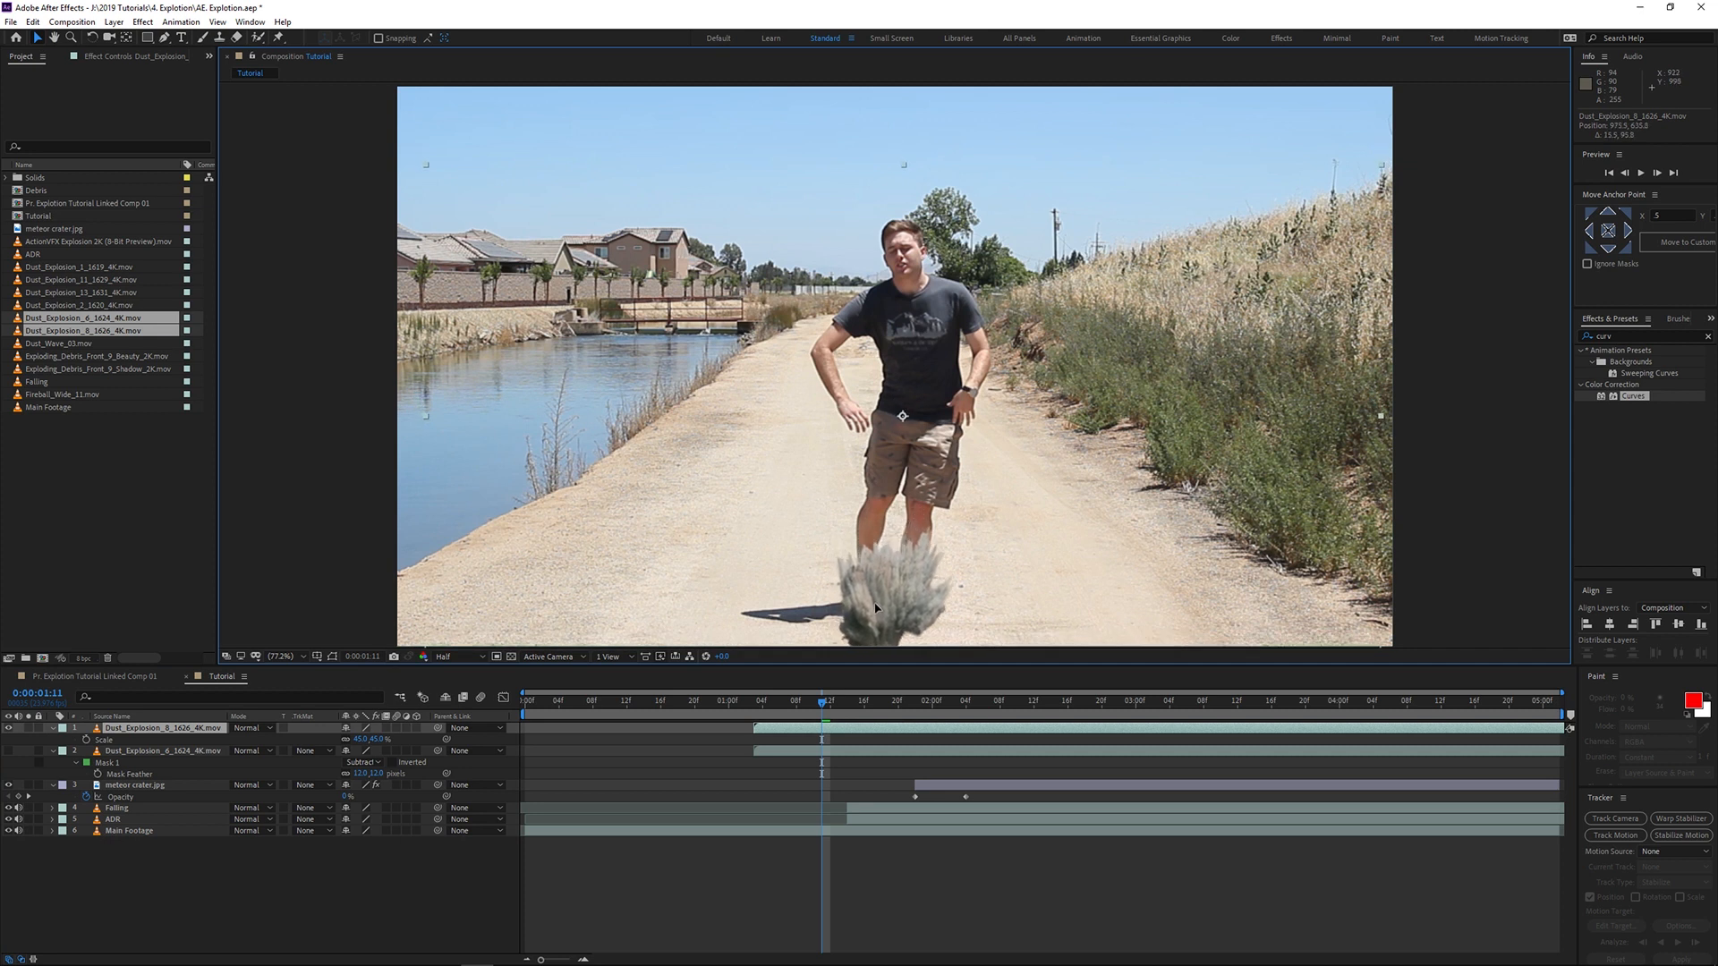
Step: Enlarge Dust_Explosion_8 to 100% scale and reposition its base at the frame's lower edge, checking it at 0:00:02:20 and 0:00:01:04
left_click_drag(364, 741, 380, 741)
left_click_drag(889, 475, 892, 426)
left_click_drag(827, 708, 859, 707)
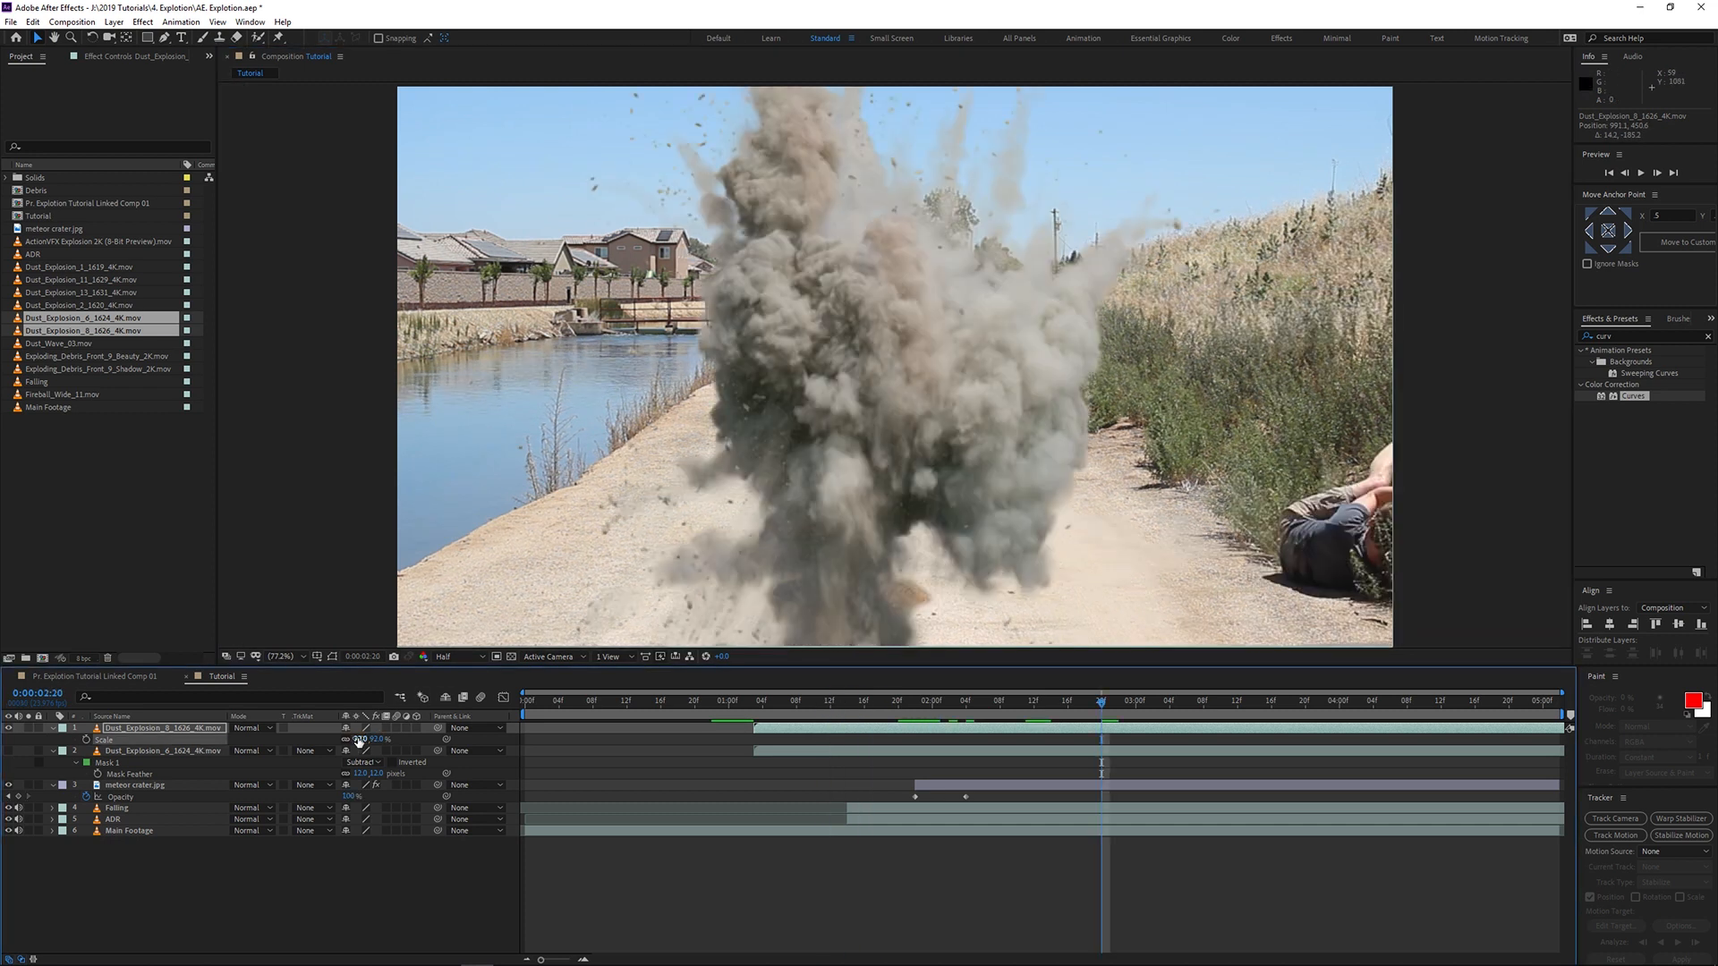
left_click(360, 740)
type("100")
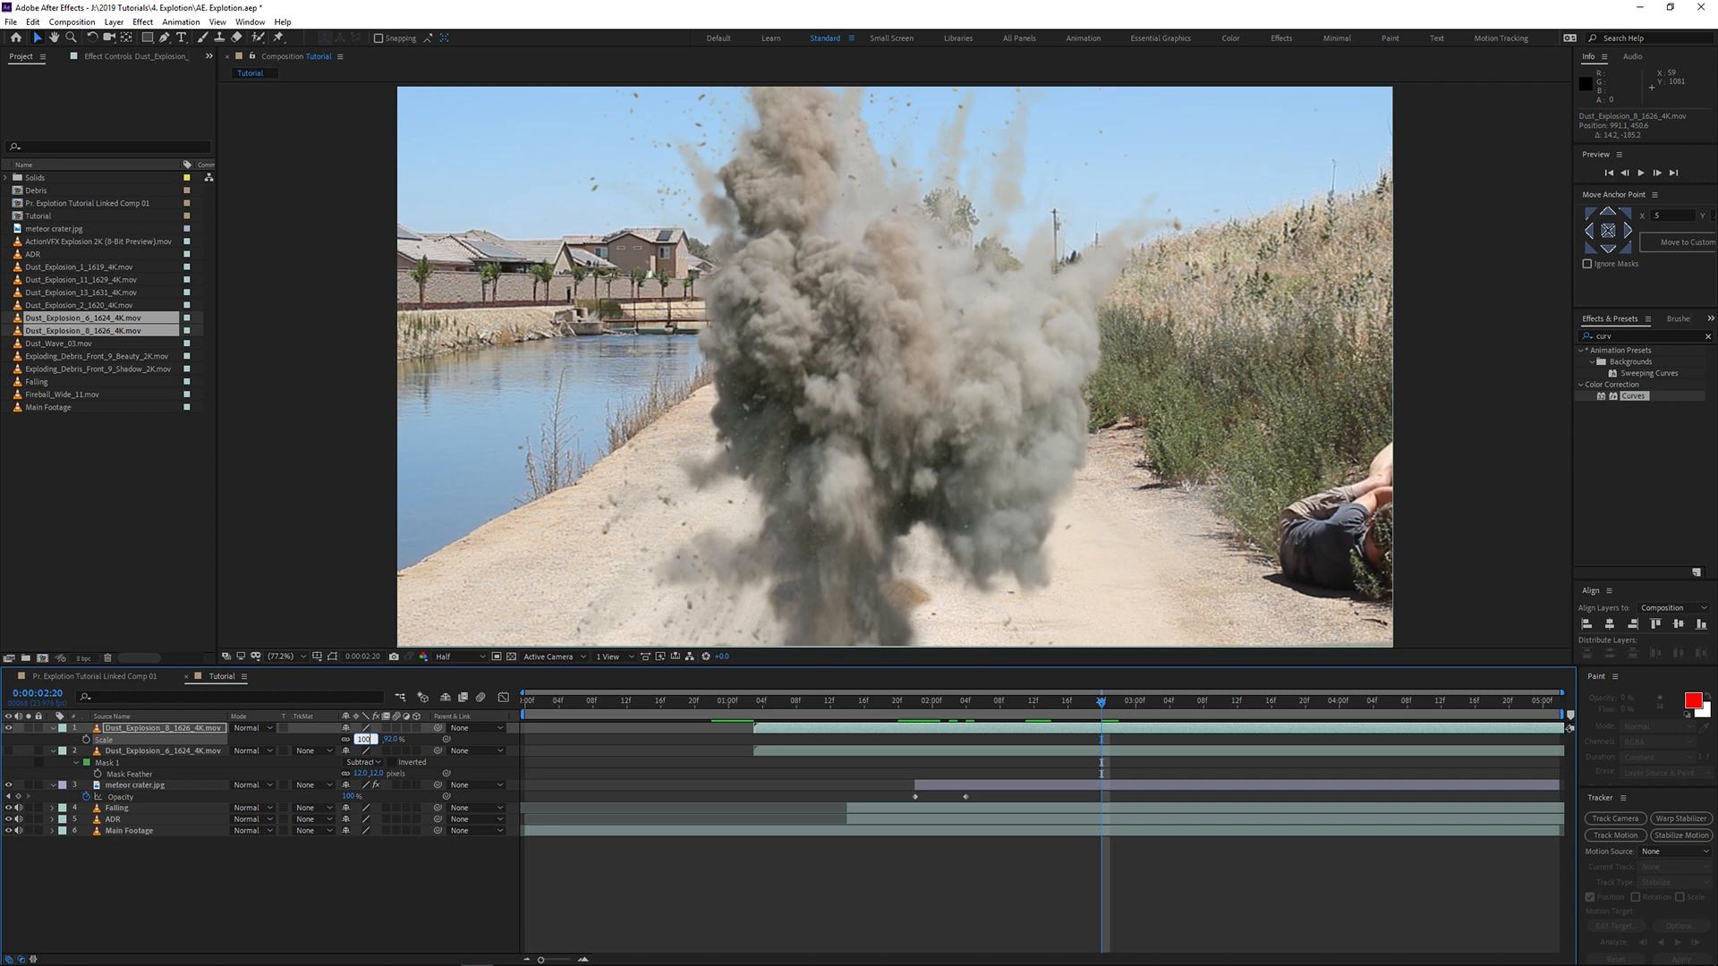
key("Return")
left_click_drag(741, 707, 817, 704)
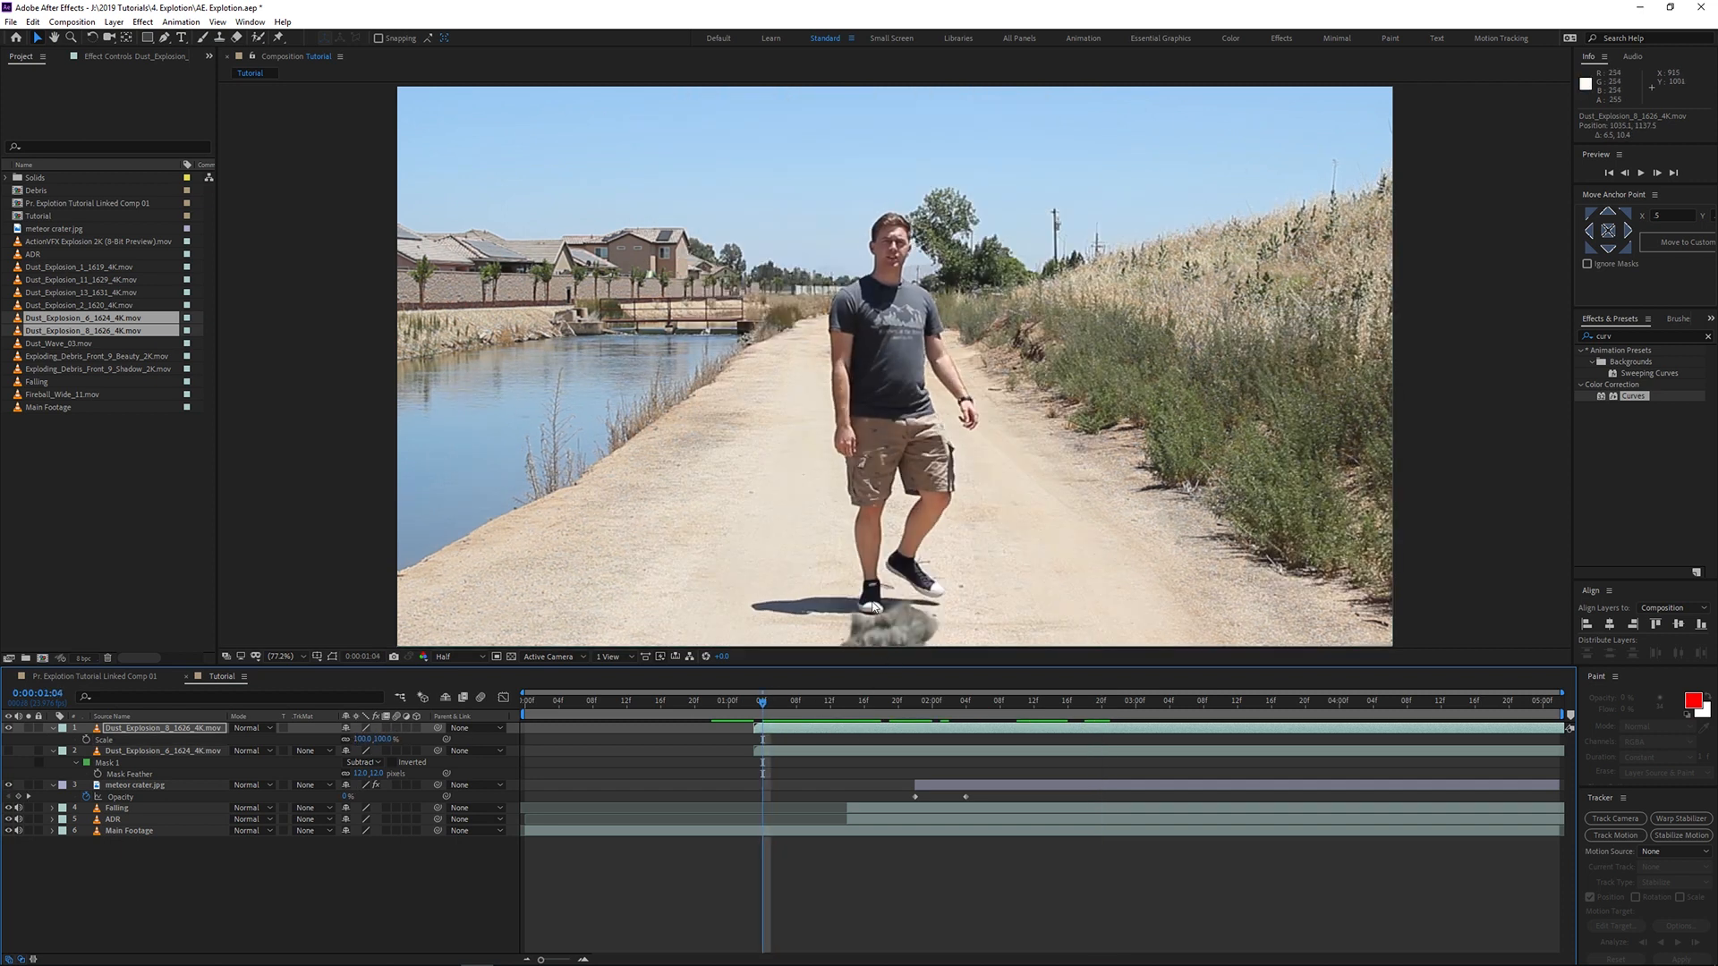
Step: Show Dust_Explosion_6 instead of Dust_Explosion_8 and move it about 82 pixels left, over the crater at 0:00:02:01
left_click(750, 753)
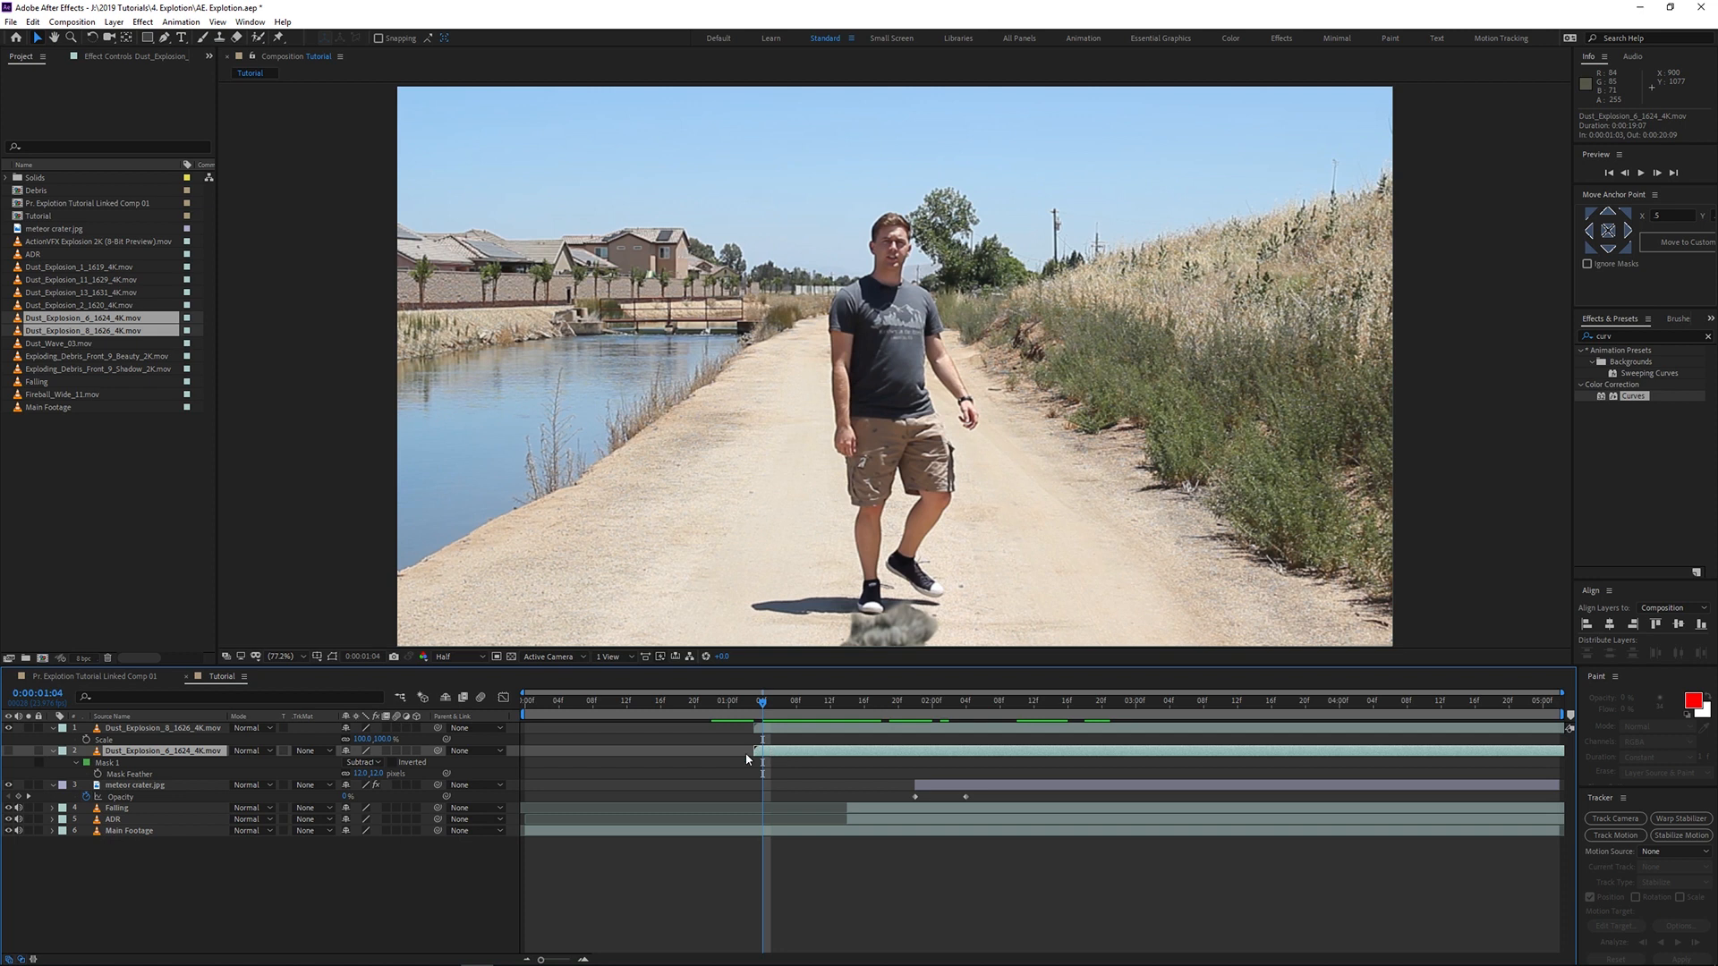
left_click(8, 751)
left_click(8, 727)
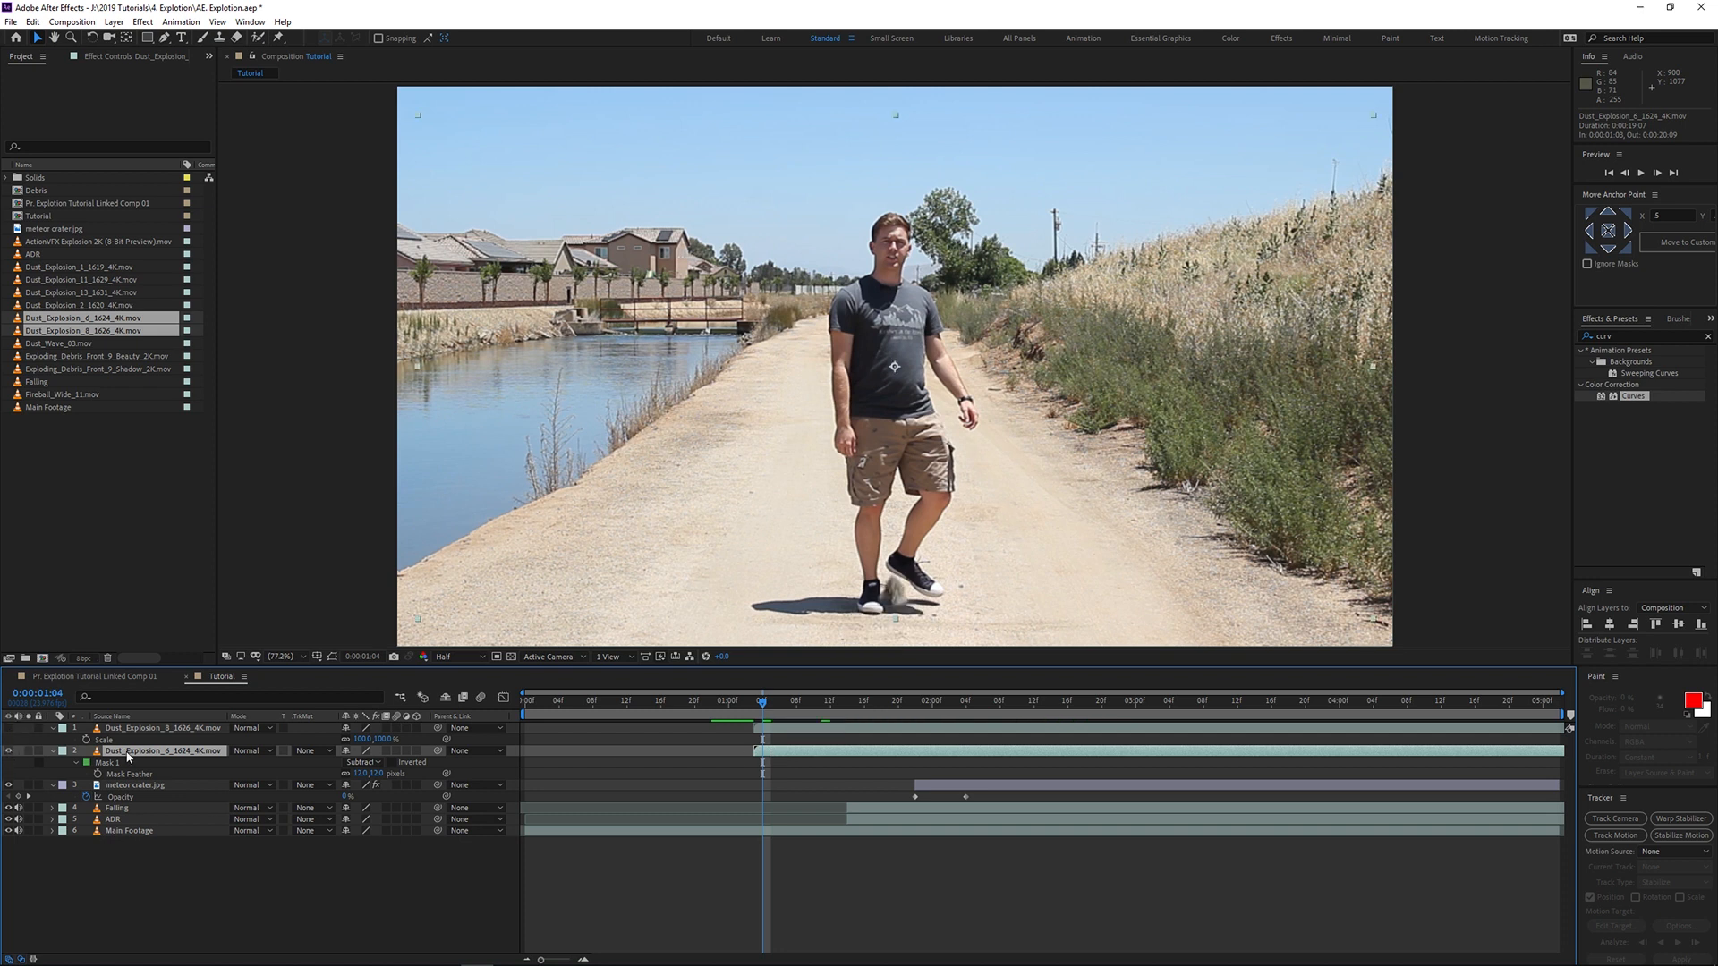
left_click_drag(824, 577, 781, 583)
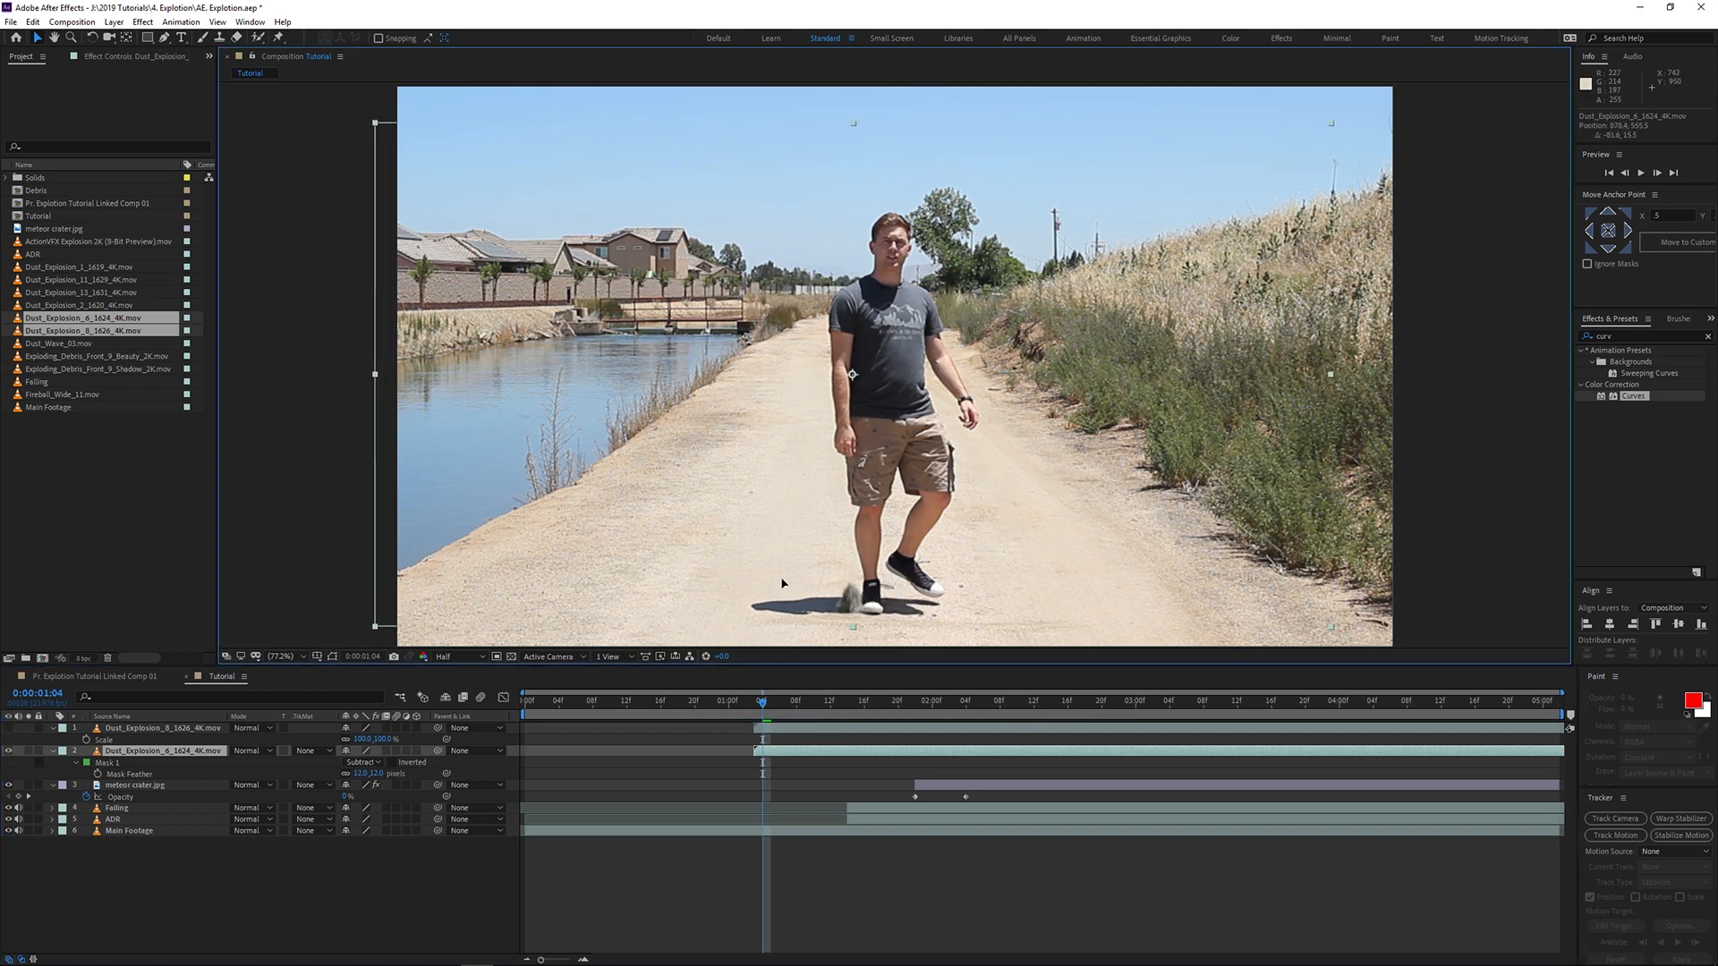
left_click_drag(762, 700, 940, 692)
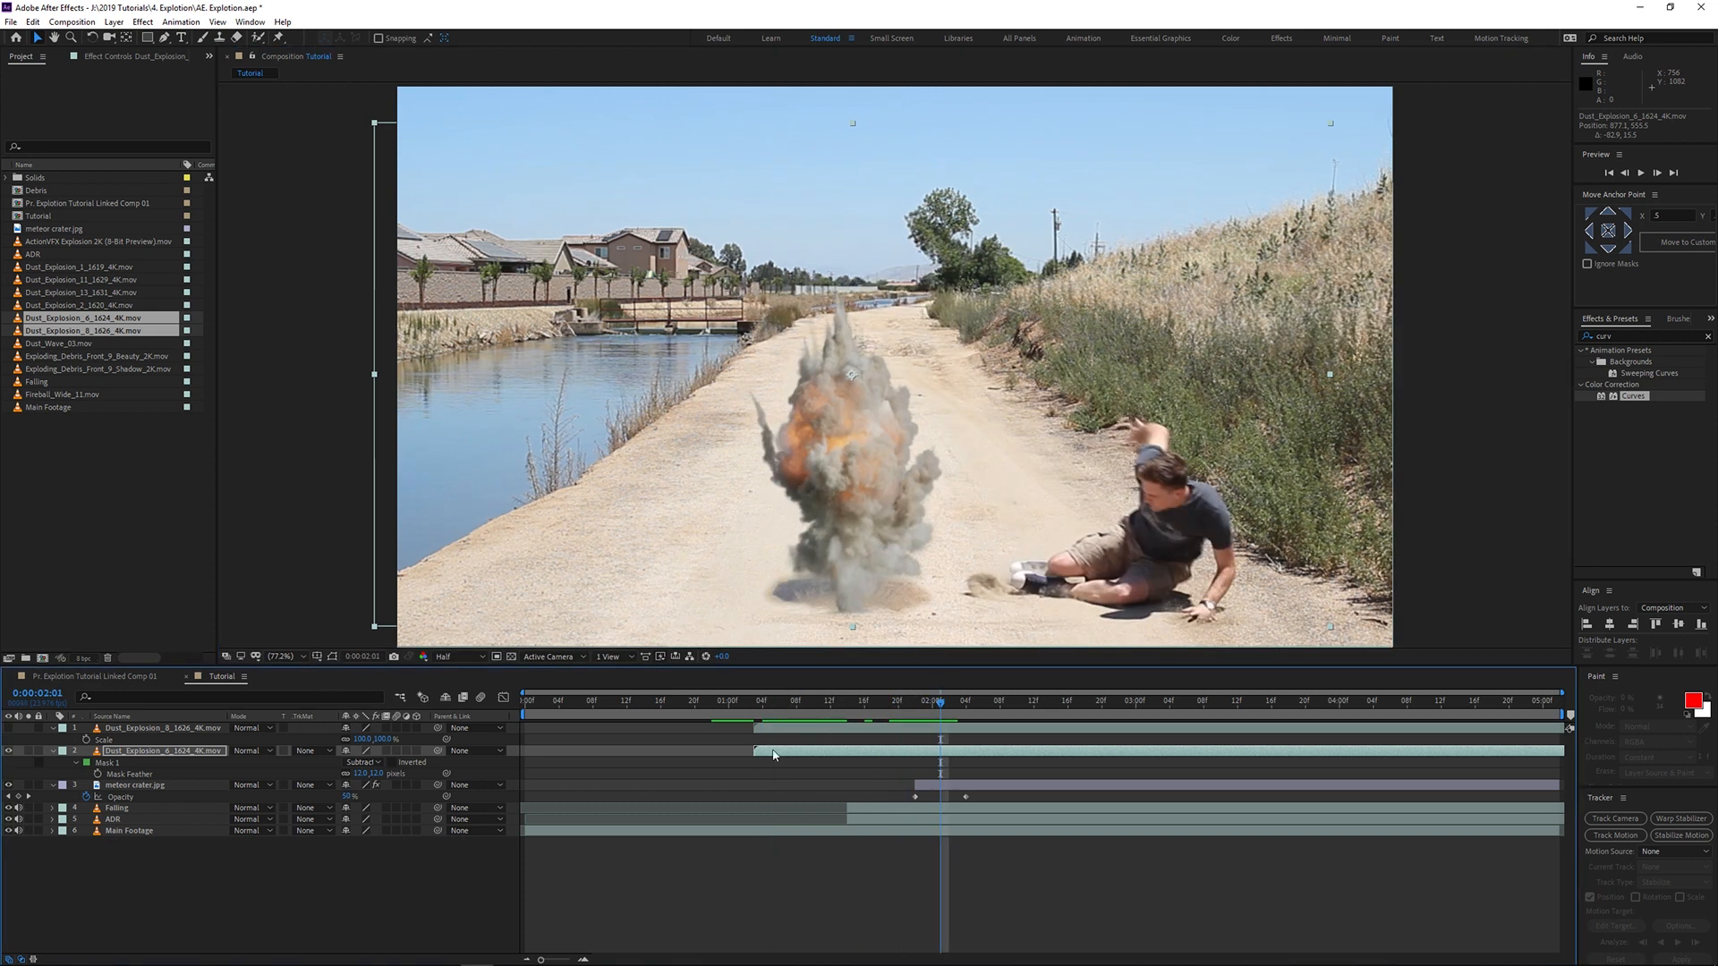
Step: Scale Dust_Explosion_6 up to 100% and reposition it so its base sits on the crater
left_click(1608, 247)
left_click(130, 752)
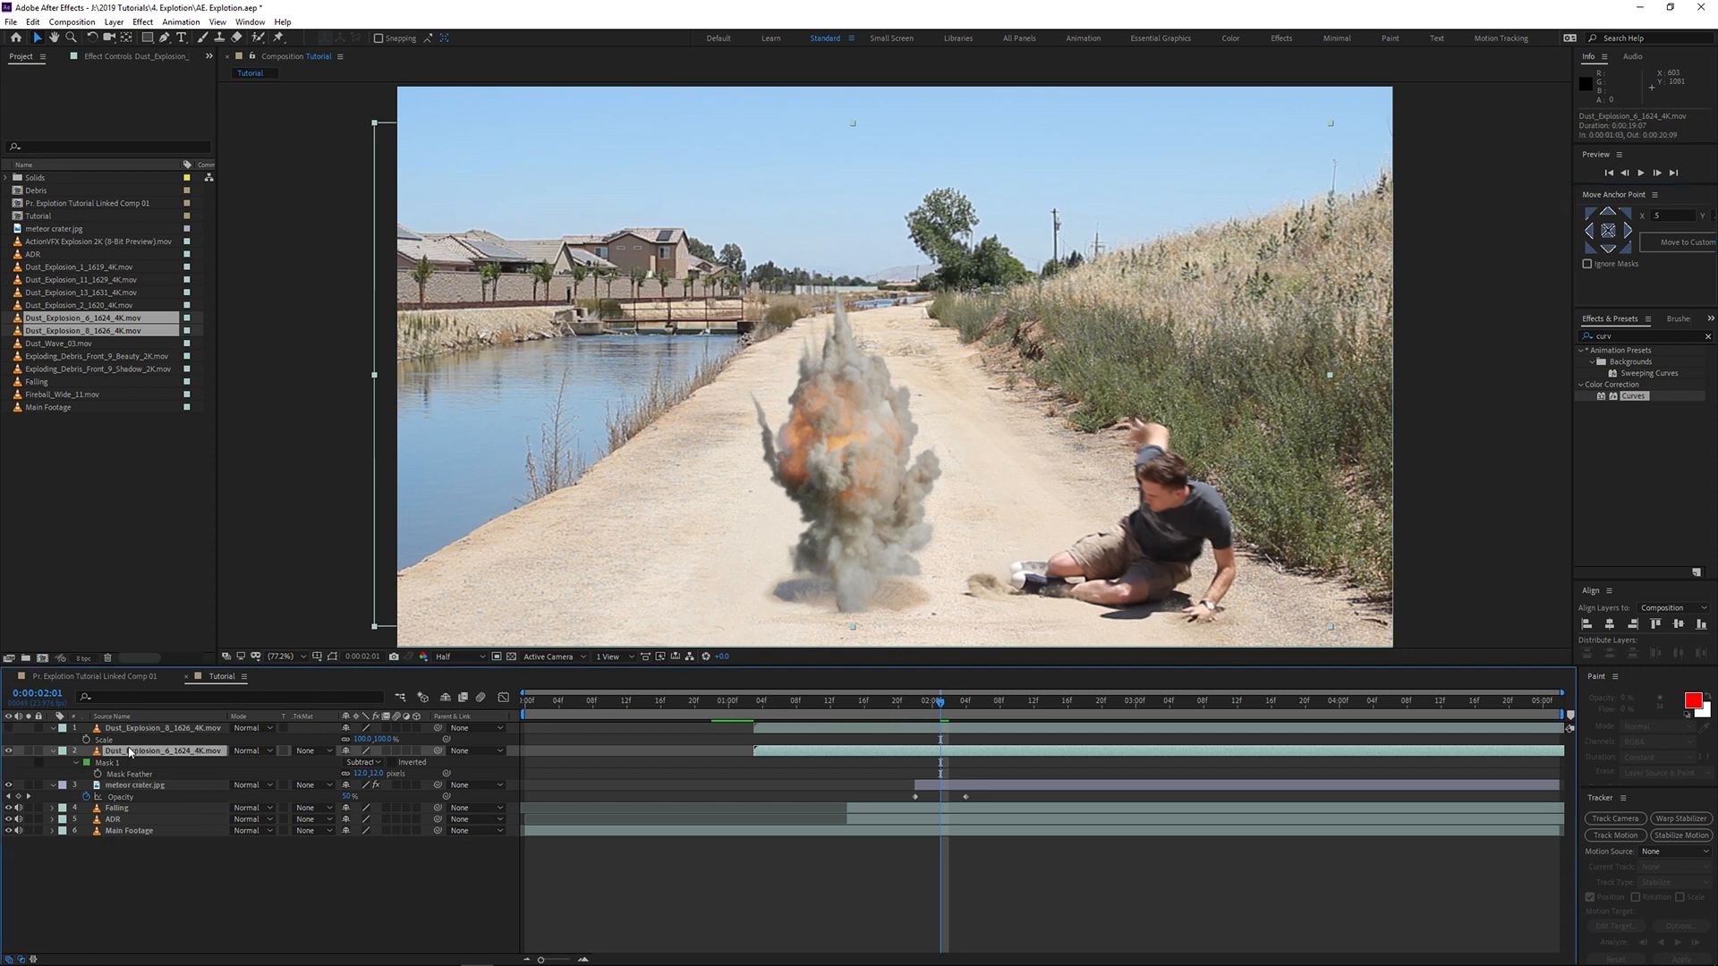
key("s")
left_click_drag(361, 761, 374, 762)
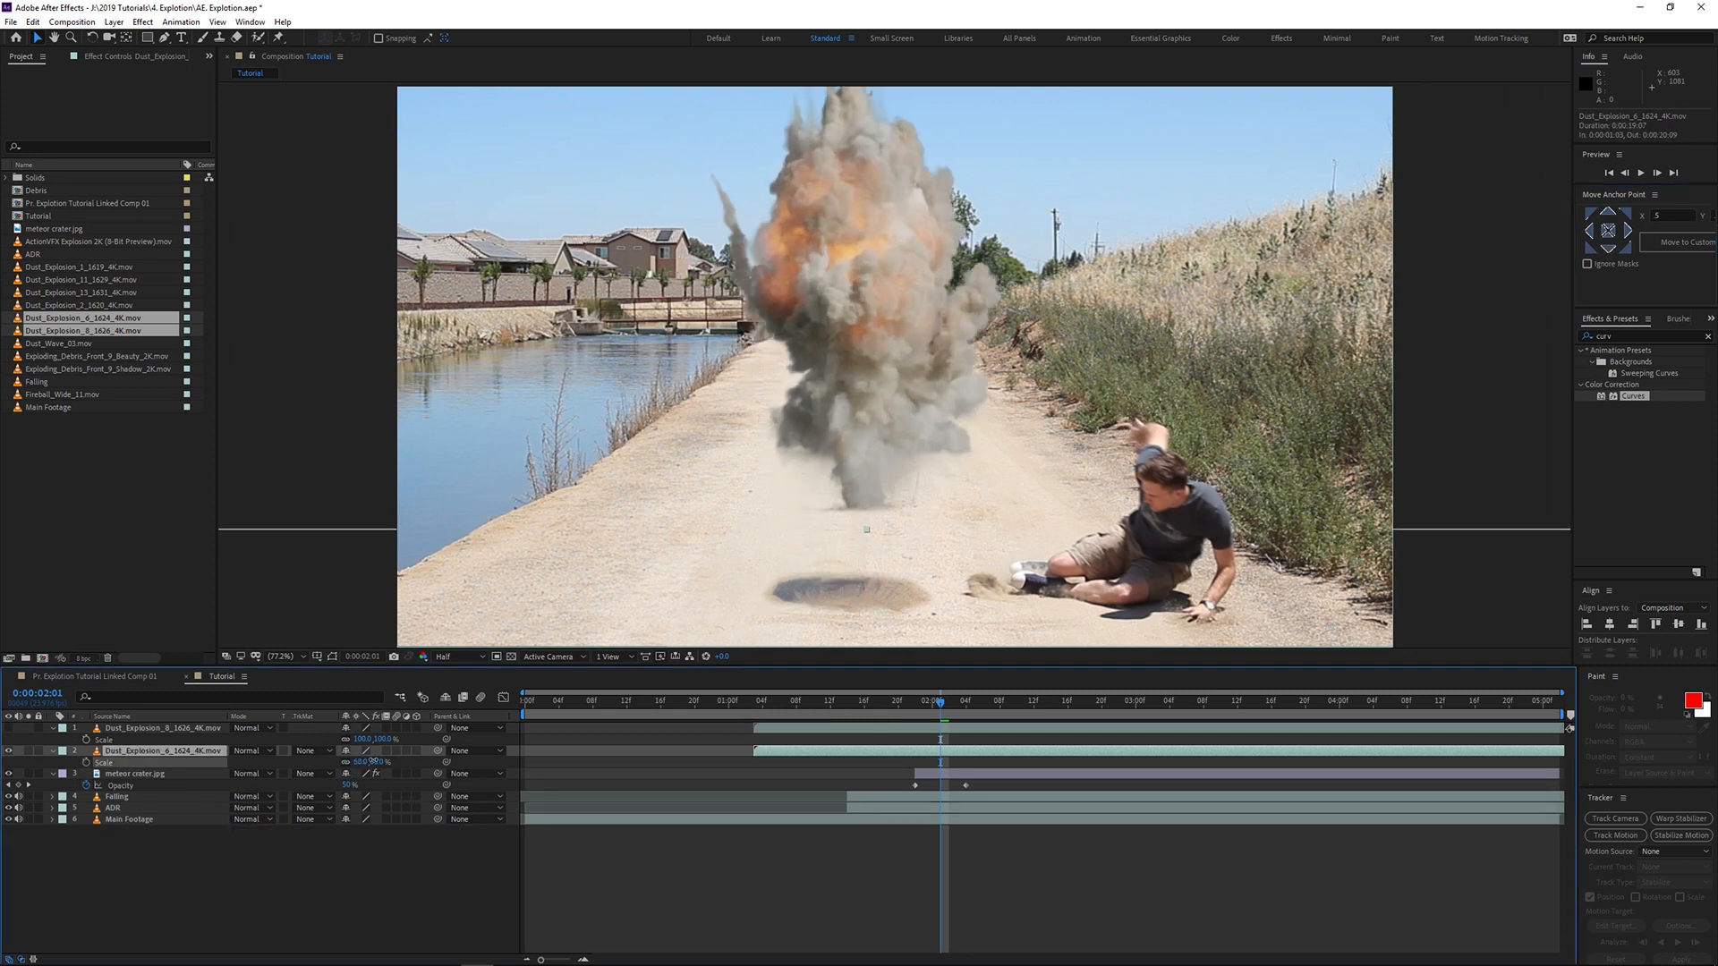
left_click_drag(375, 761, 378, 761)
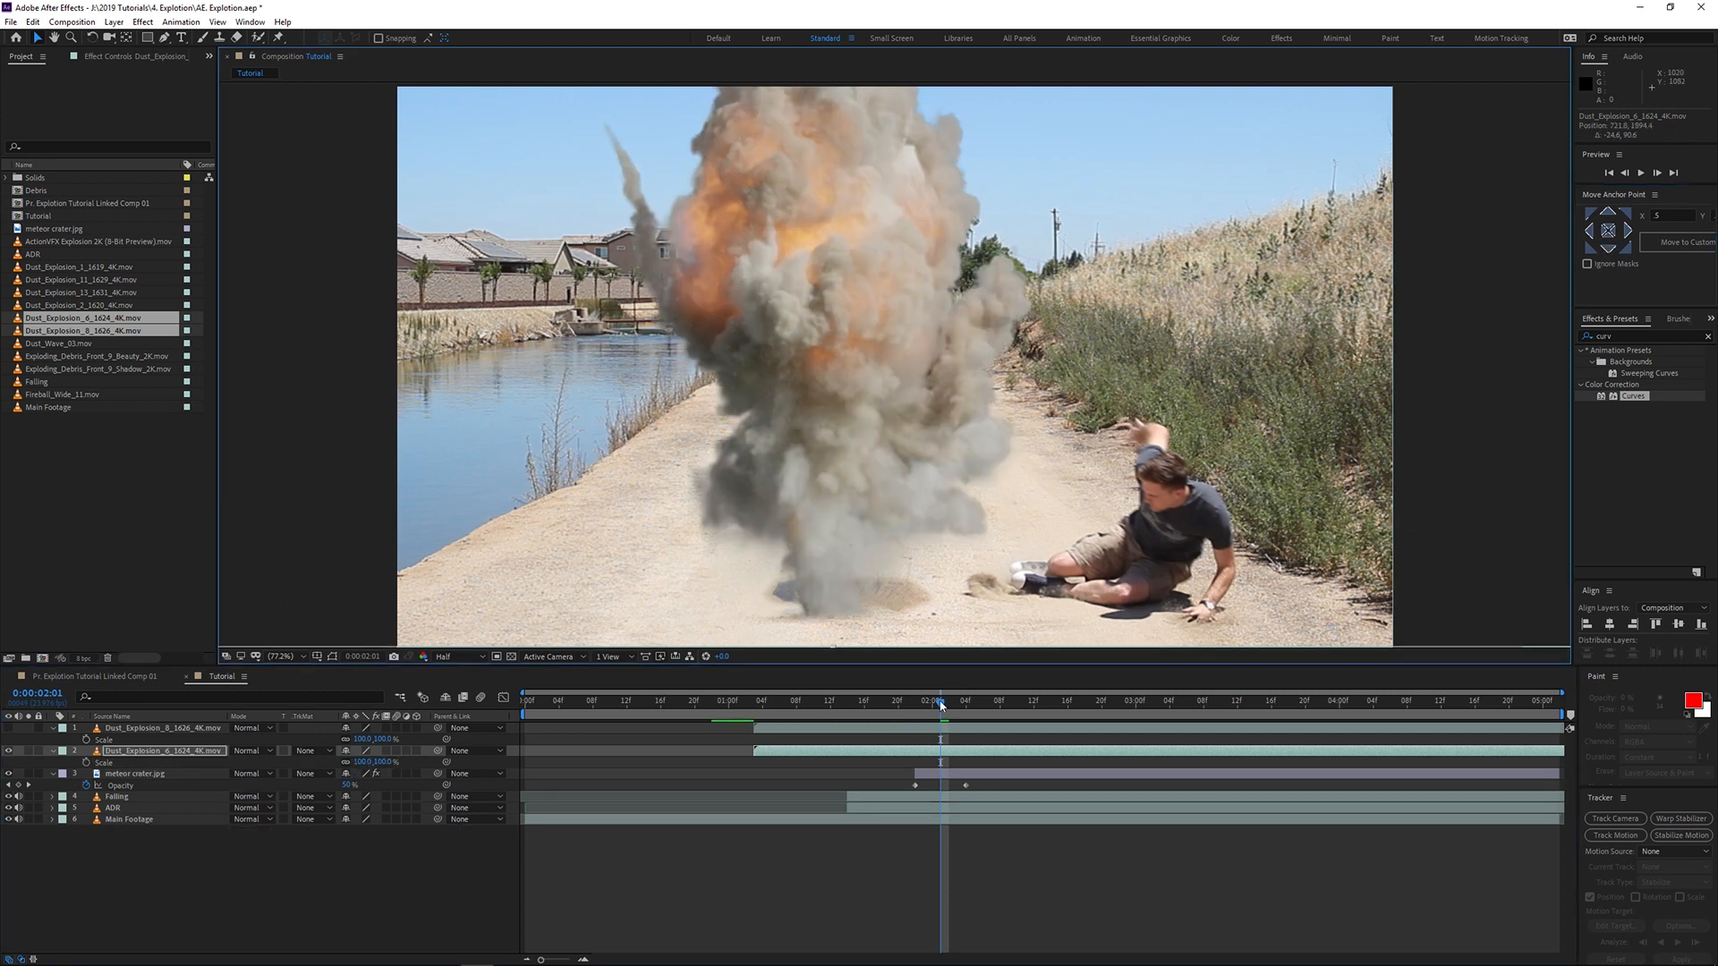
Step: Go to 0:00:01:10 and make Dust_Explosion_8 visible again together with Dust_Explosion_6
left_click_drag(940, 704, 814, 719)
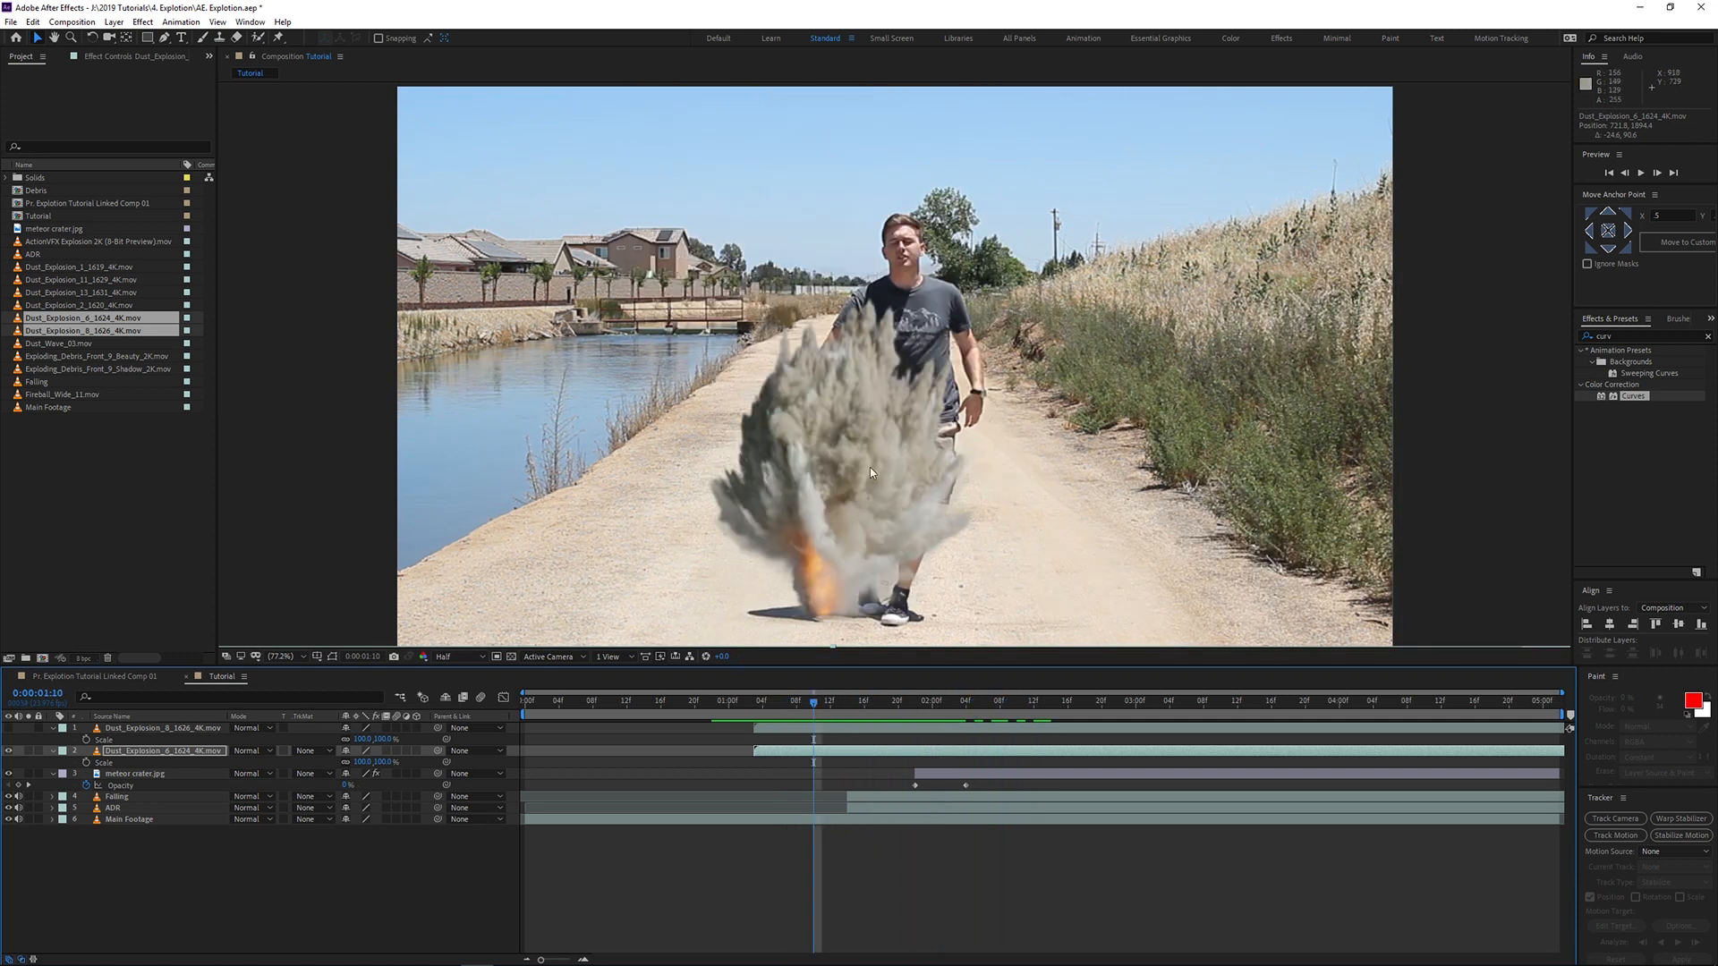
left_click(10, 727)
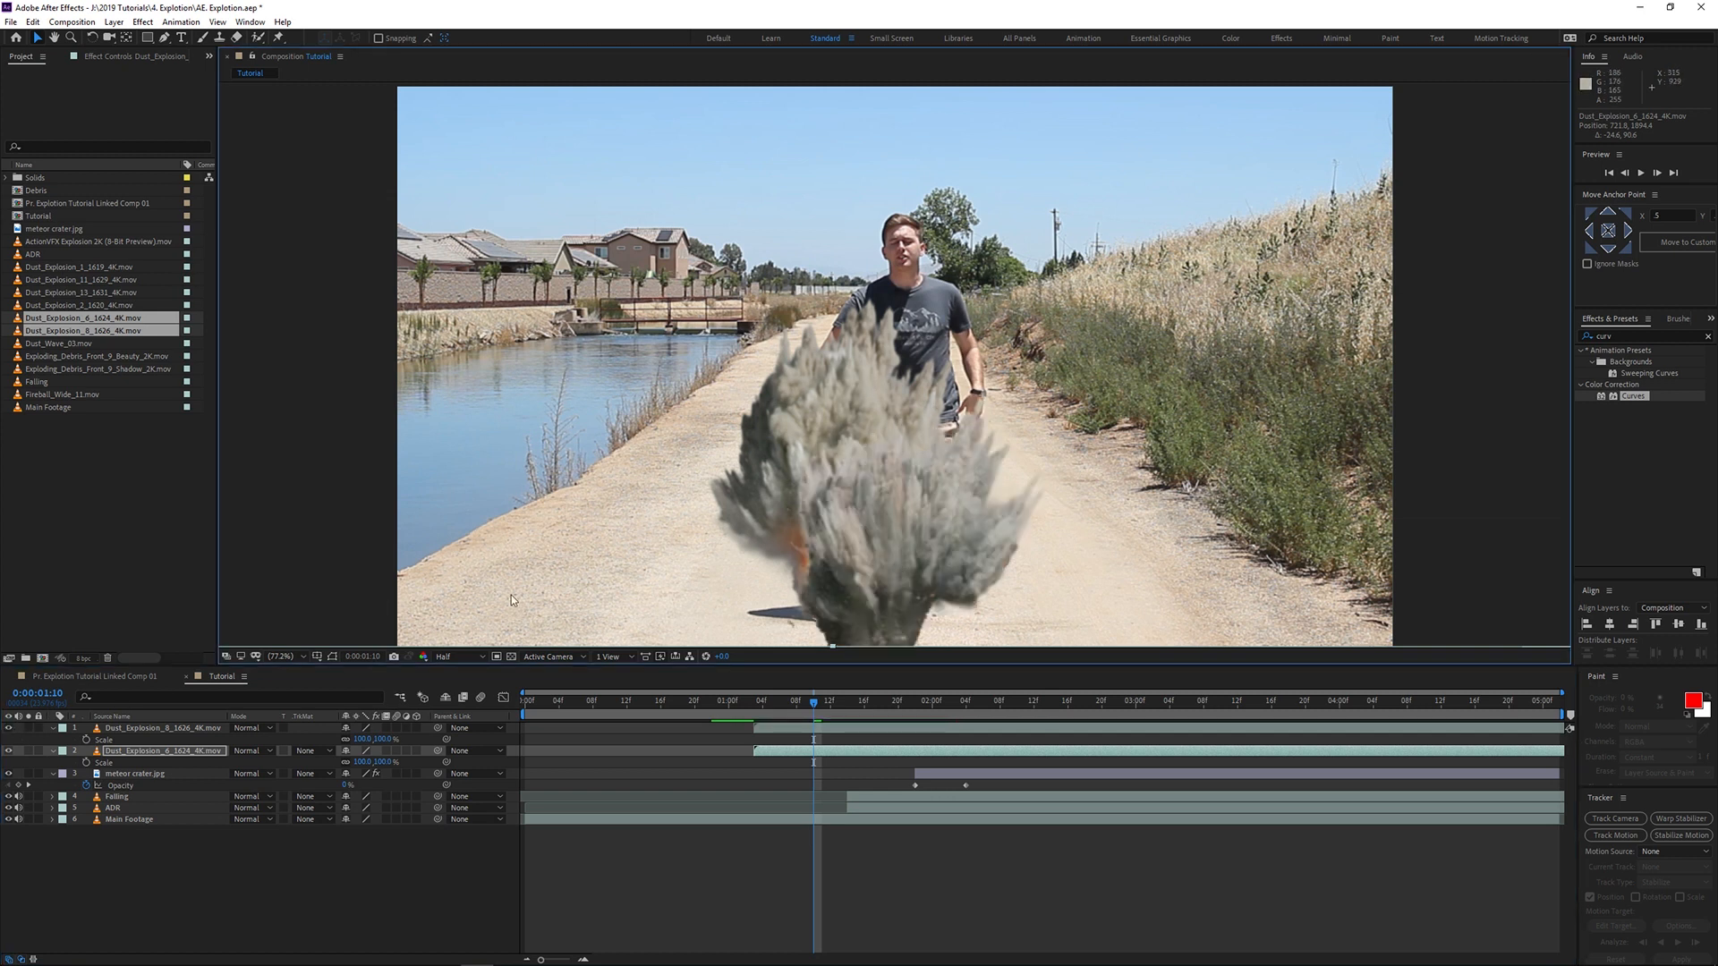
left_click(9, 751)
left_click(9, 751)
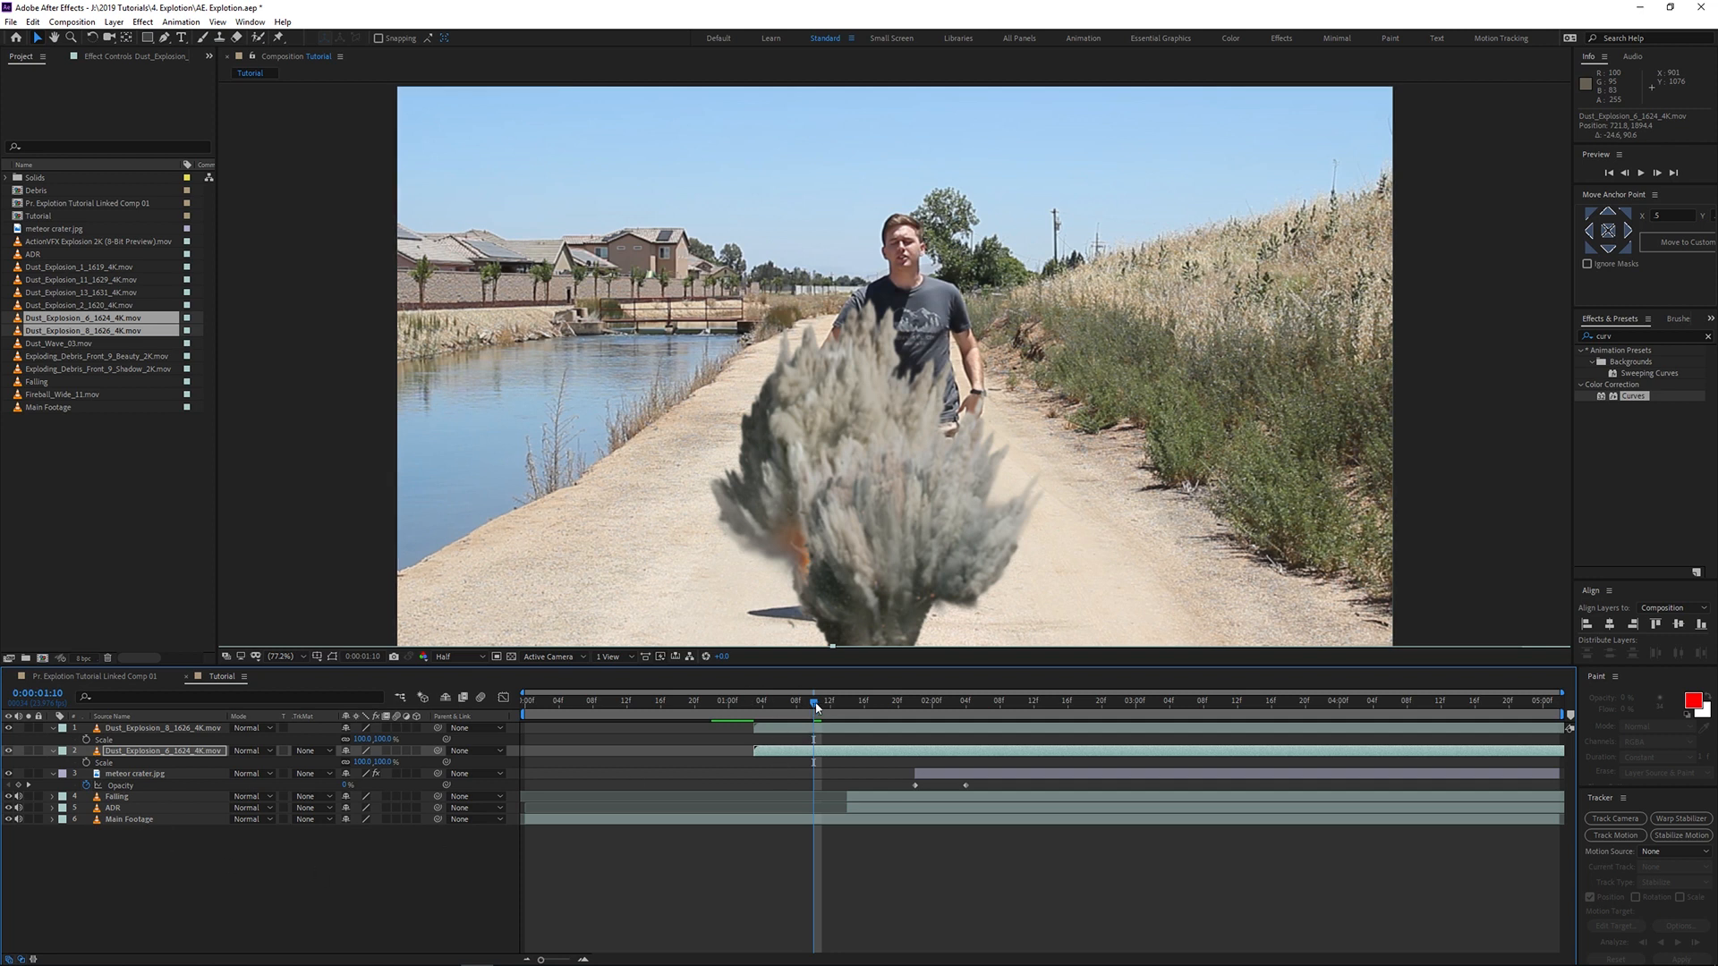
Step: Go to 0:00:01:04 and duplicate the Main Footage layer
left_click_drag(816, 707, 767, 714)
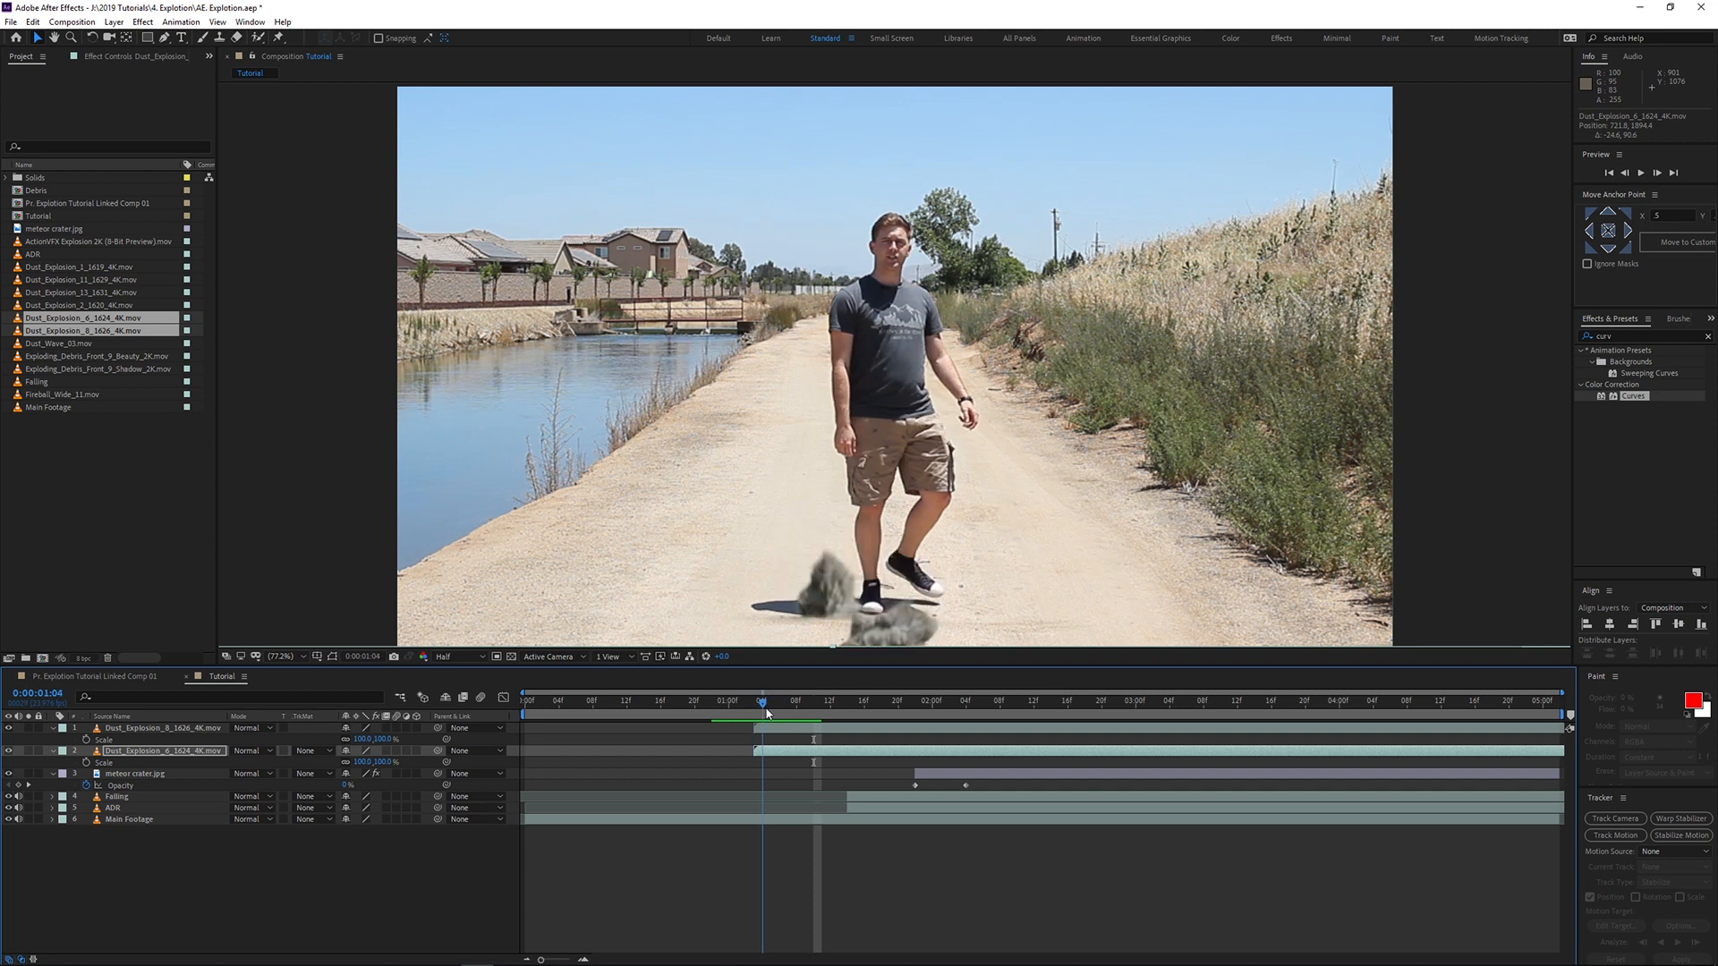
left_click(786, 821)
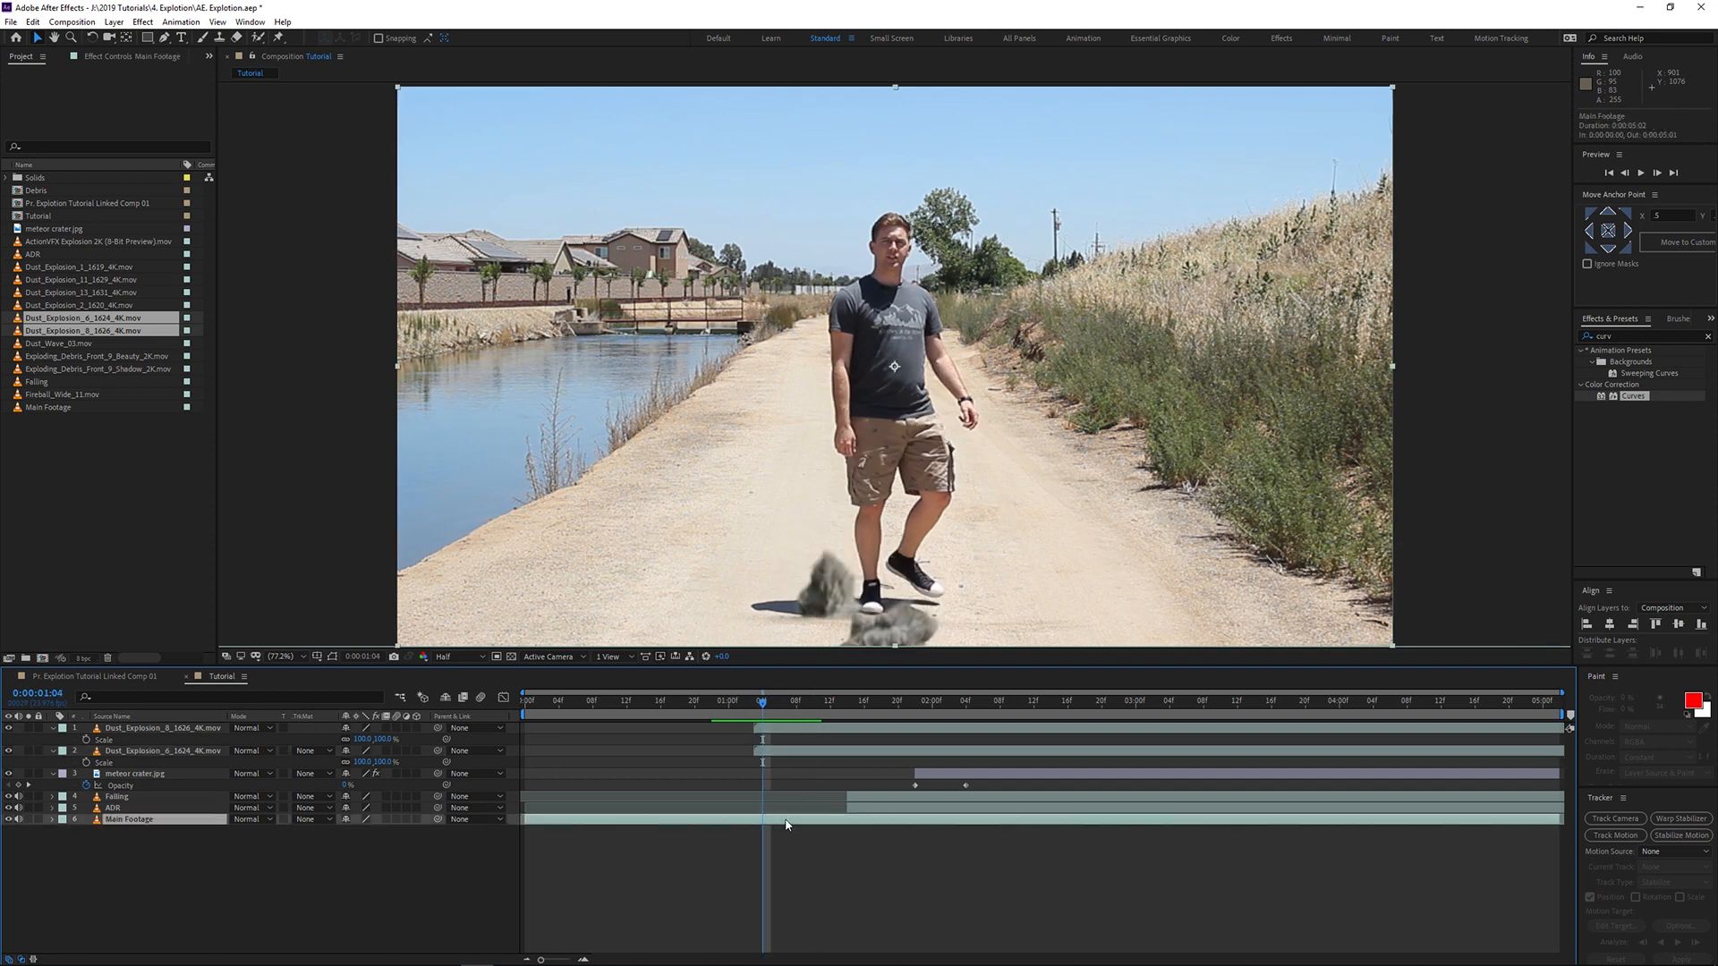
key("ctrl+d")
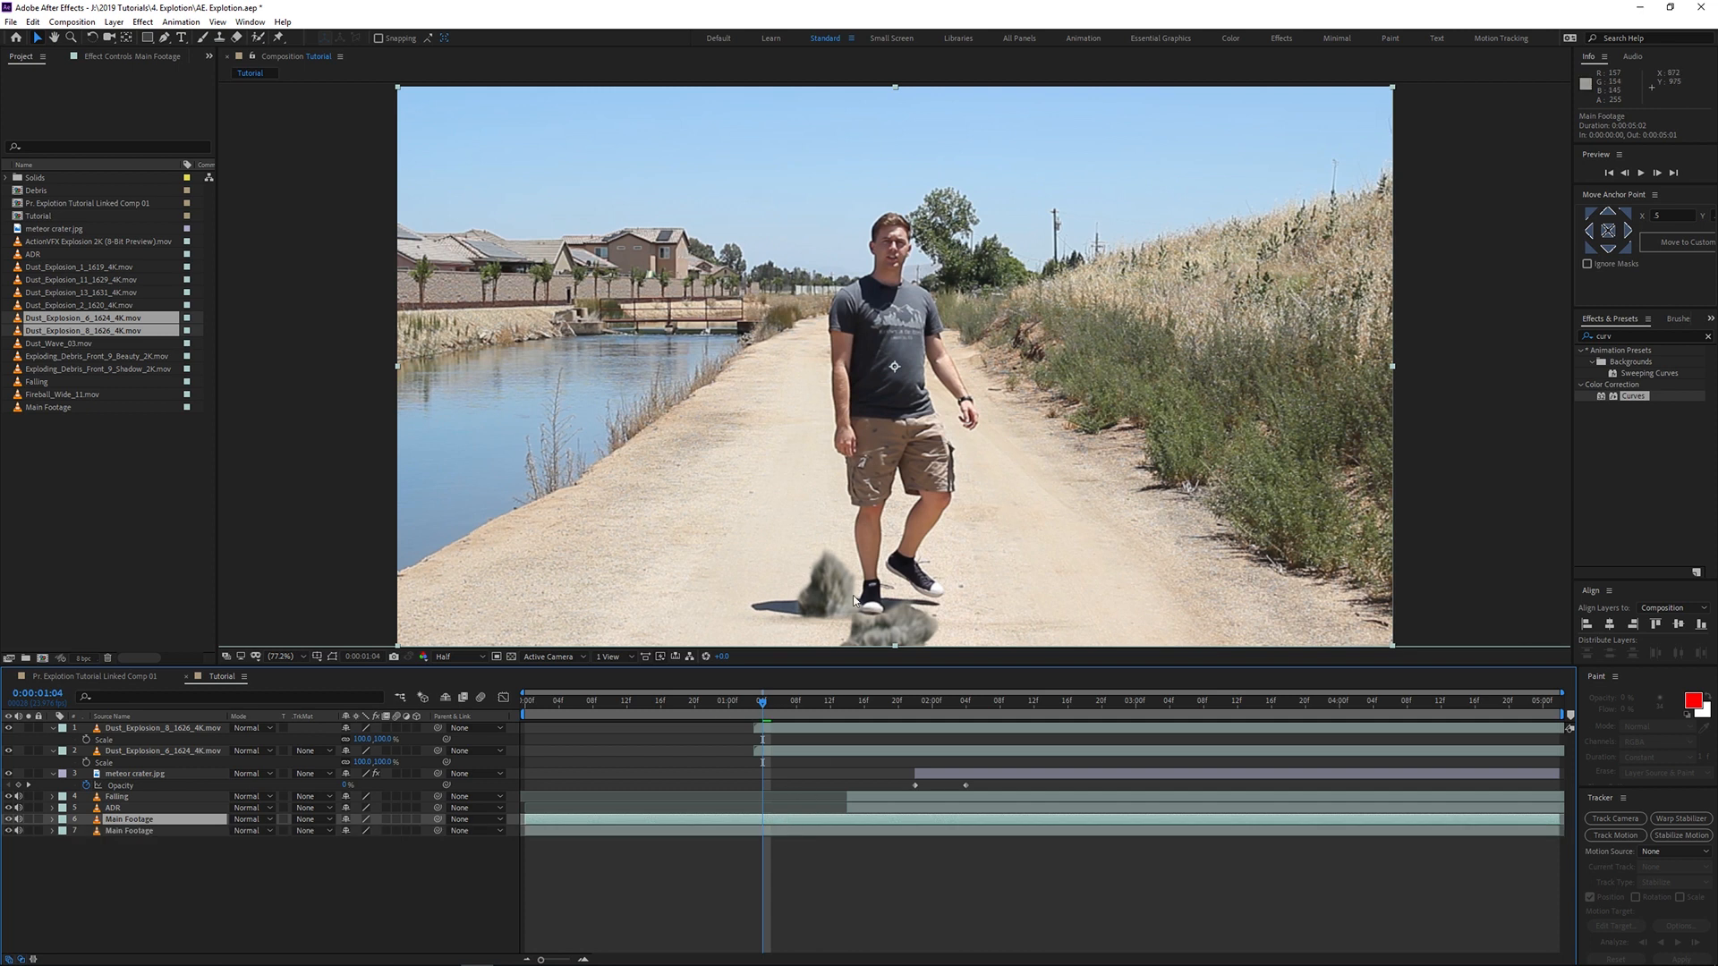
Step: Start a Pen mask on the duplicated Main Footage, tracing from the man's planted shoe up that leg, the shorts and the arm
scroll(855, 582, "up", 4)
scroll(846, 529, "up", 4)
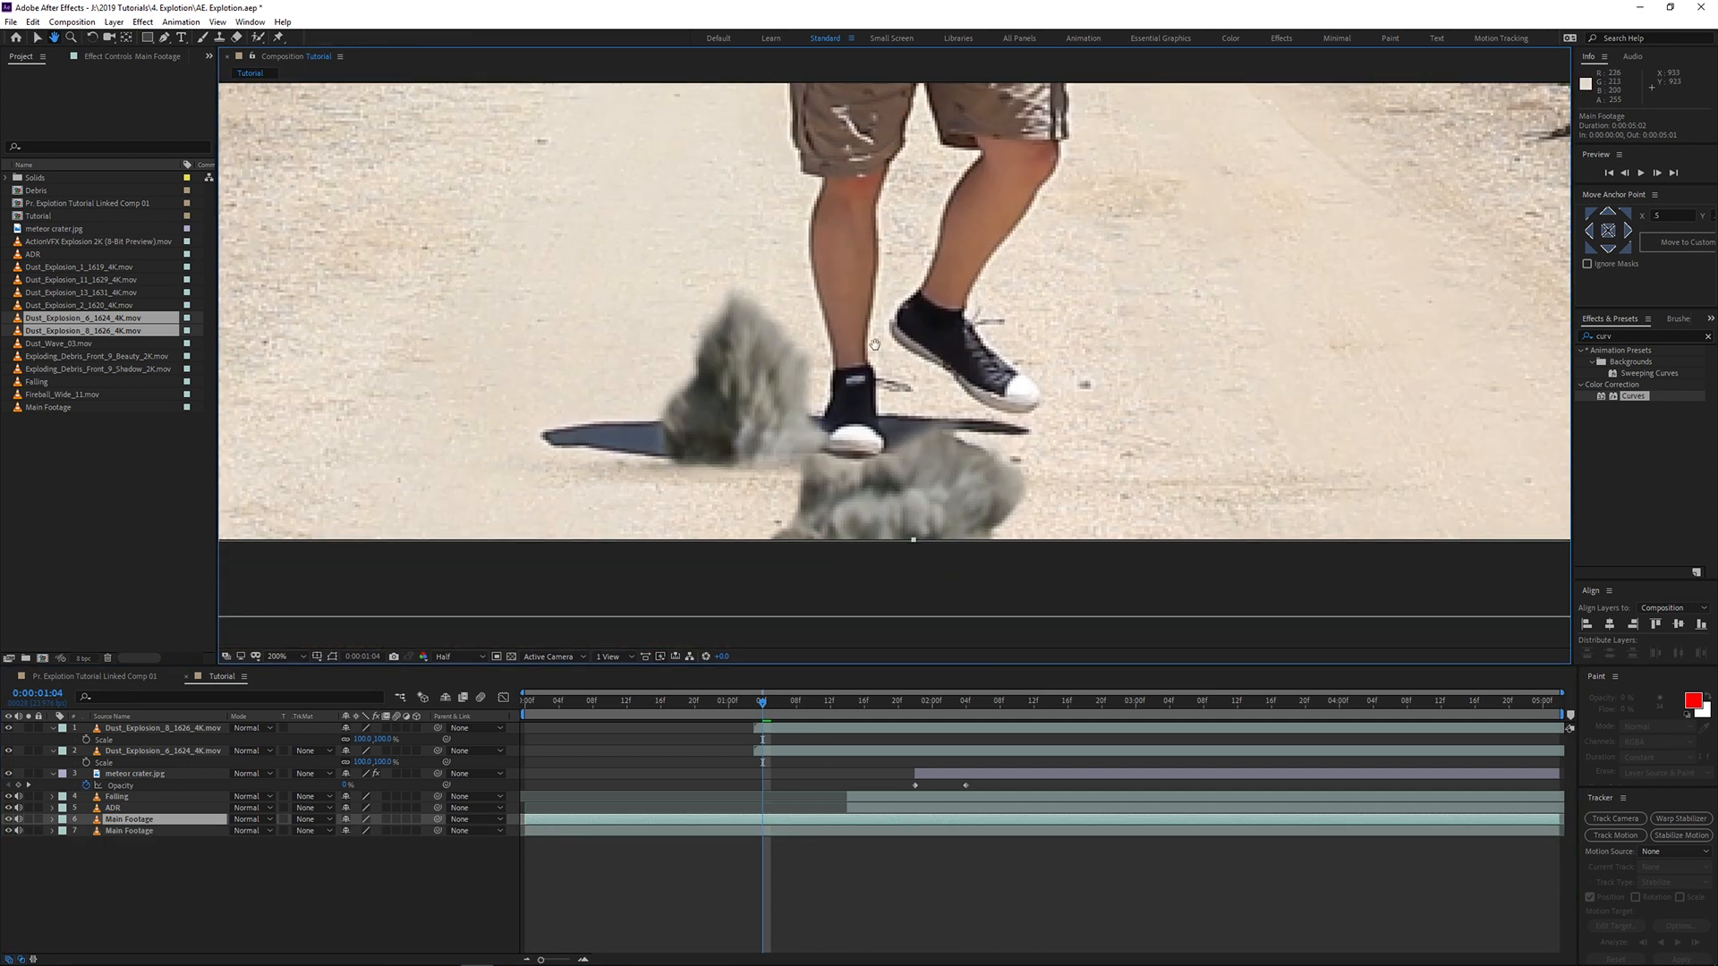
key("g")
left_click(797, 476)
left_click(787, 468)
left_click(764, 443)
left_click(776, 402)
left_click(792, 362)
left_click_drag(791, 257, 854, 571)
left_click(811, 181)
left_click(775, 247)
left_click(729, 125)
left_click_drag(728, 116, 766, 573)
left_click(764, 561)
Step: Continue the mask outline along the man's sleeve and shoulder and around his head to the far side of the neck
left_click_drag(754, 504, 754, 480)
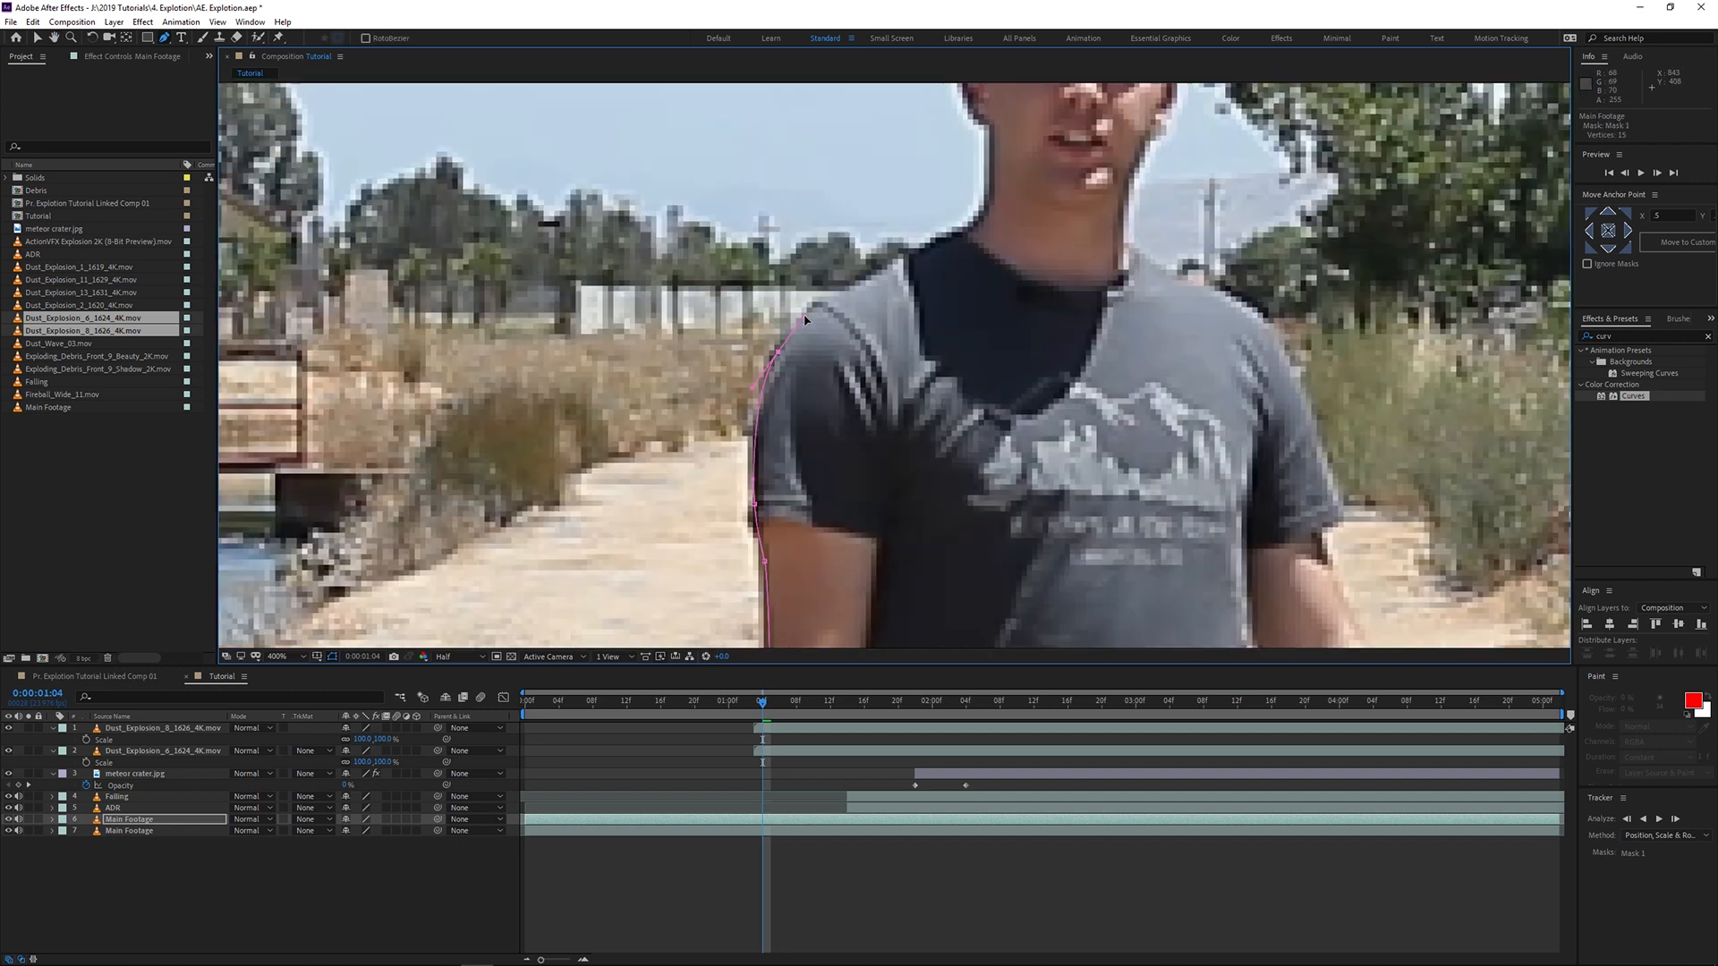
left_click_drag(777, 354, 791, 331)
left_click_drag(841, 287, 890, 264)
left_click_drag(927, 242, 913, 425)
left_click(976, 310)
left_click_drag(961, 169, 904, 309)
left_click_drag(1020, 250, 1041, 277)
left_click_drag(1017, 535, 1017, 392)
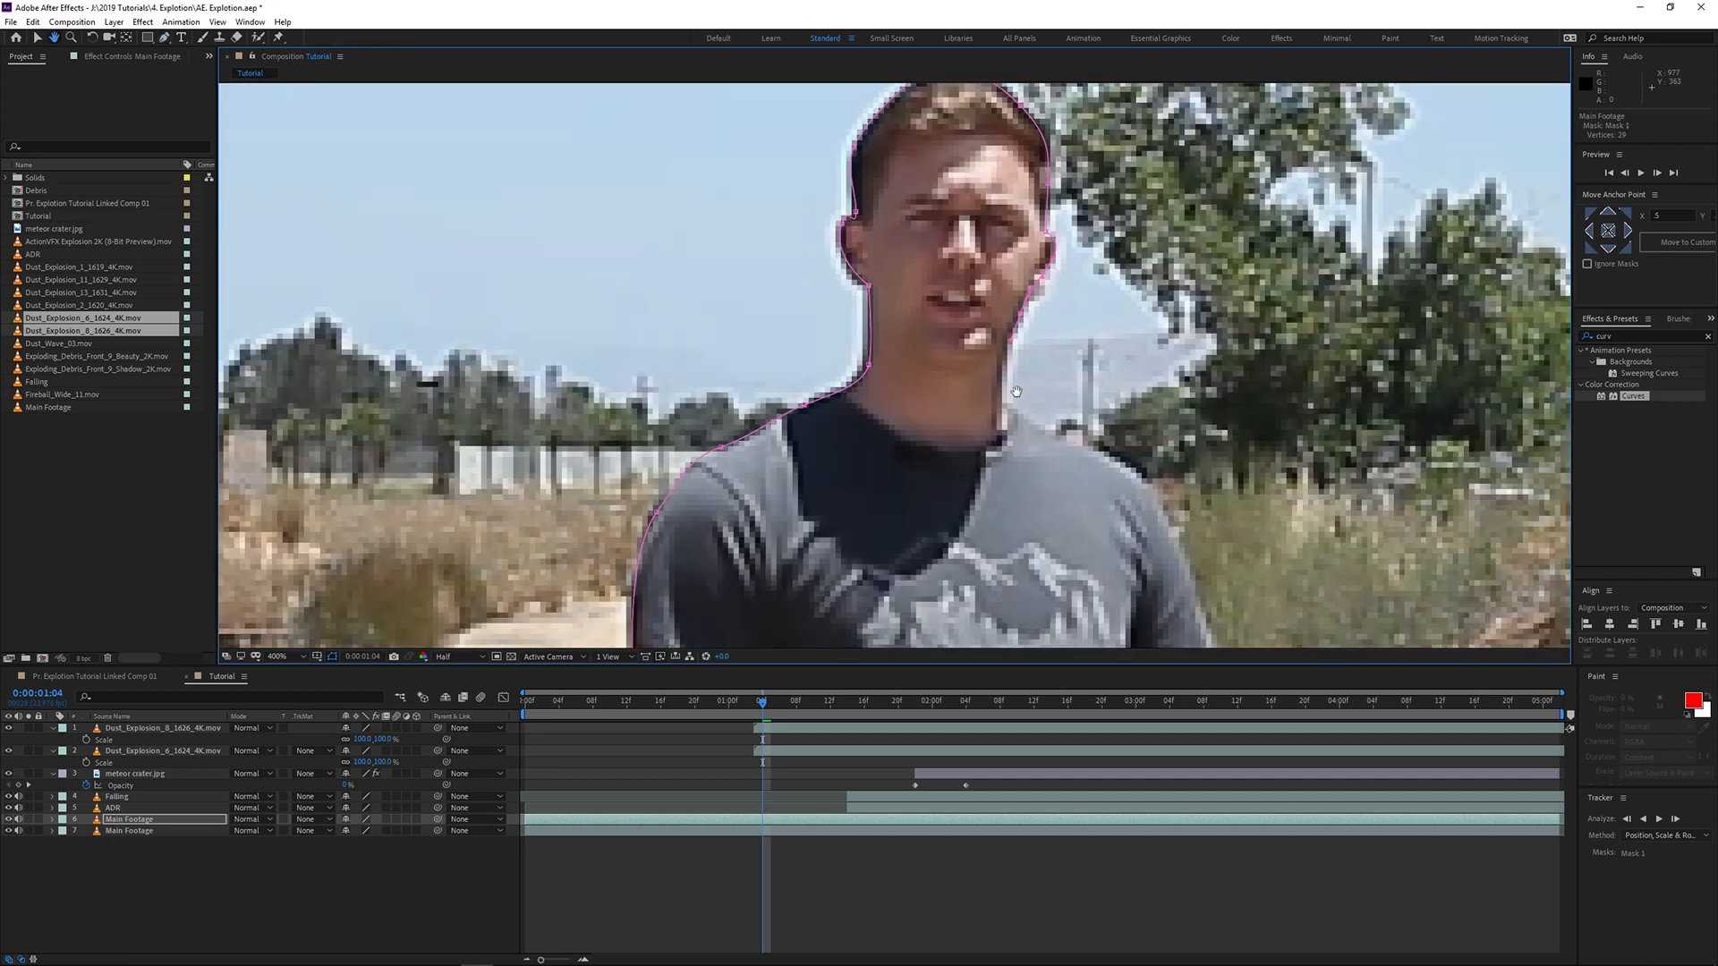
left_click(1002, 418)
Step: Trace the mask over the man's other shoulder, down the outside of that arm, around the hand and back to the body
left_click(1134, 464)
left_click_drag(1154, 537, 993, 278)
left_click_drag(1020, 358, 928, 212)
left_click(986, 325)
left_click_drag(986, 325, 837, 116)
left_click(966, 401)
left_click(944, 510)
left_click(883, 446)
left_click(889, 394)
left_click(850, 324)
left_click(713, 121)
left_click(709, 259)
Step: Continue the mask outline down the outer edge of the man's shorts and along the front of his raised leg
left_click_drag(849, 577, 805, 343)
left_click_drag(810, 537, 766, 225)
left_click(775, 288)
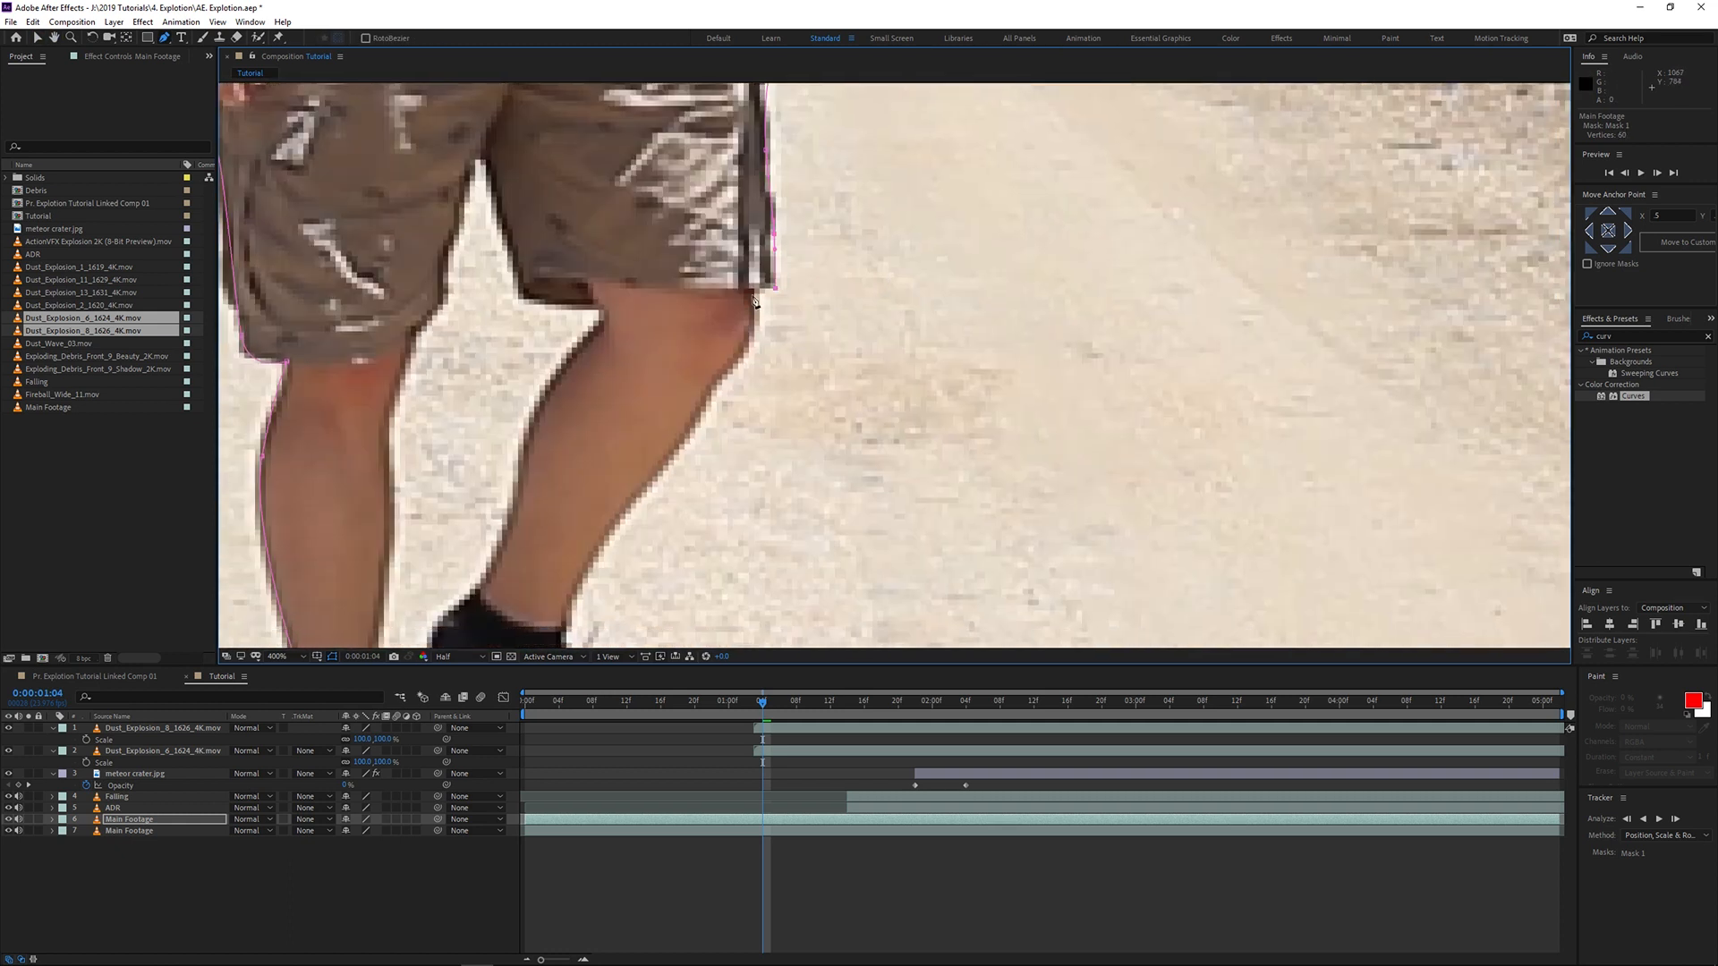
left_click(753, 295)
left_click(667, 465)
left_click(597, 550)
Step: Trace the mask around the raised shoe, from the ankle over the laces and toe and along the sole to the heel
left_click_drag(595, 609, 789, 270)
left_click(781, 327)
left_click(840, 384)
left_click_drag(915, 457, 911, 474)
left_click_drag(869, 495, 857, 498)
left_click(763, 447)
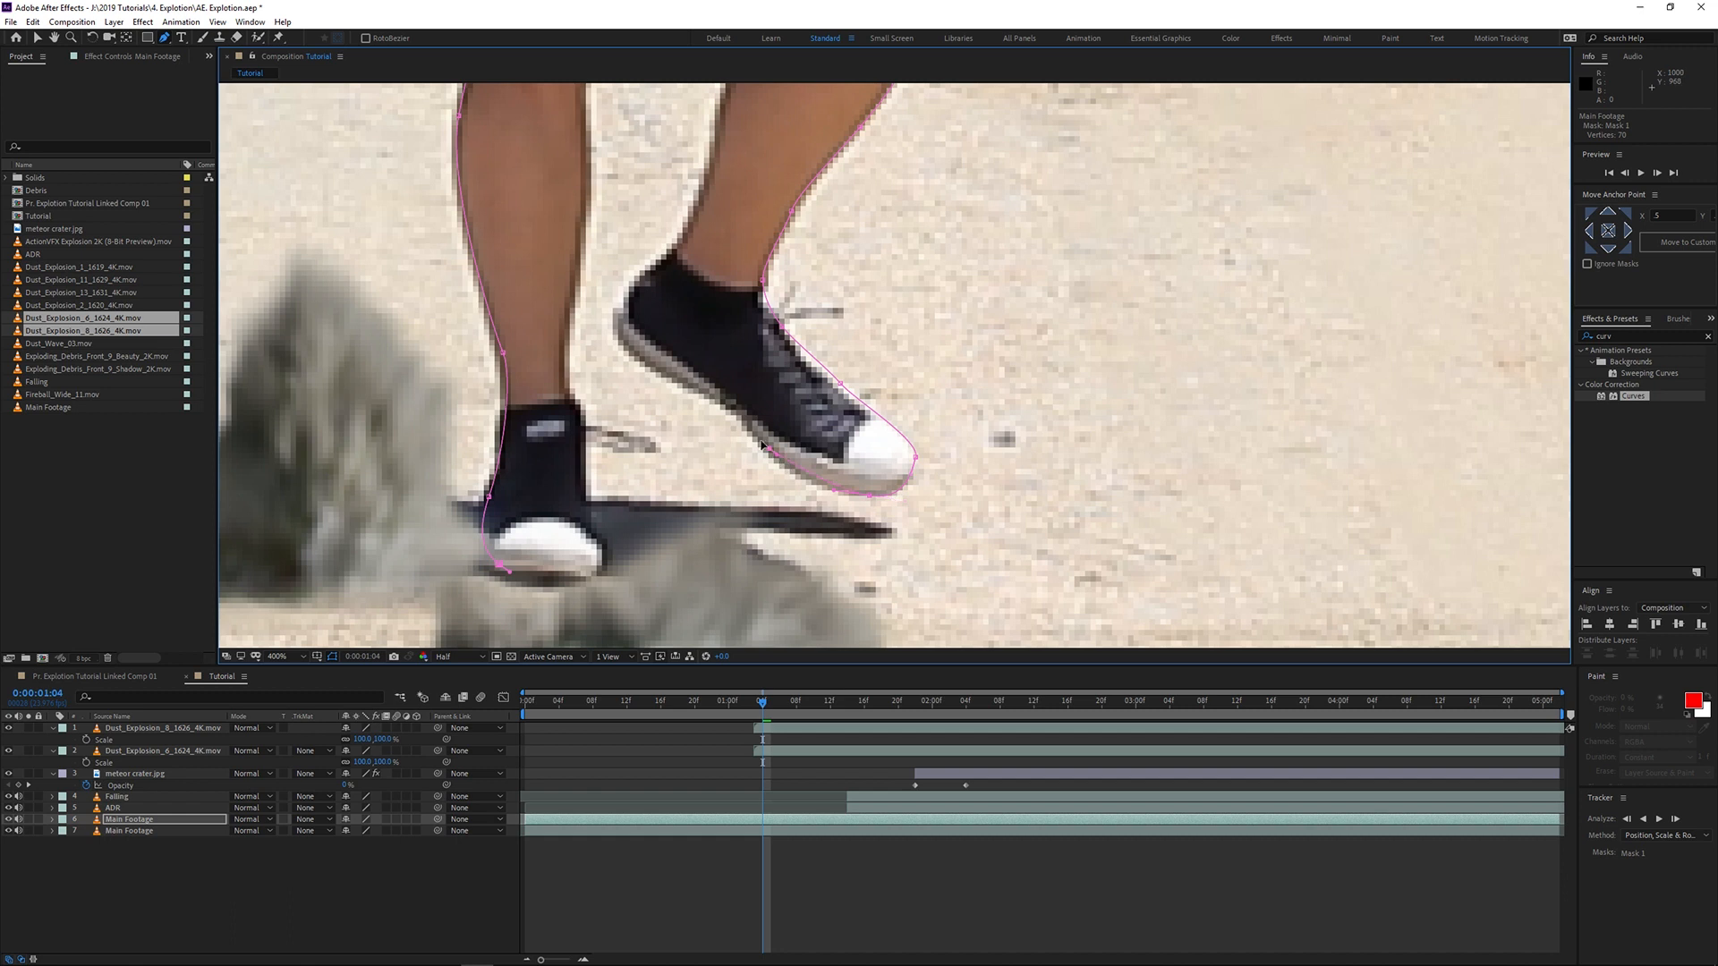
left_click_drag(695, 385, 669, 378)
left_click_drag(617, 312, 638, 290)
Step: Trace the mask up the back of the raised leg and along the shorts' hem to the crotch
left_click_drag(693, 221, 844, 367)
left_click(843, 367)
left_click(868, 255)
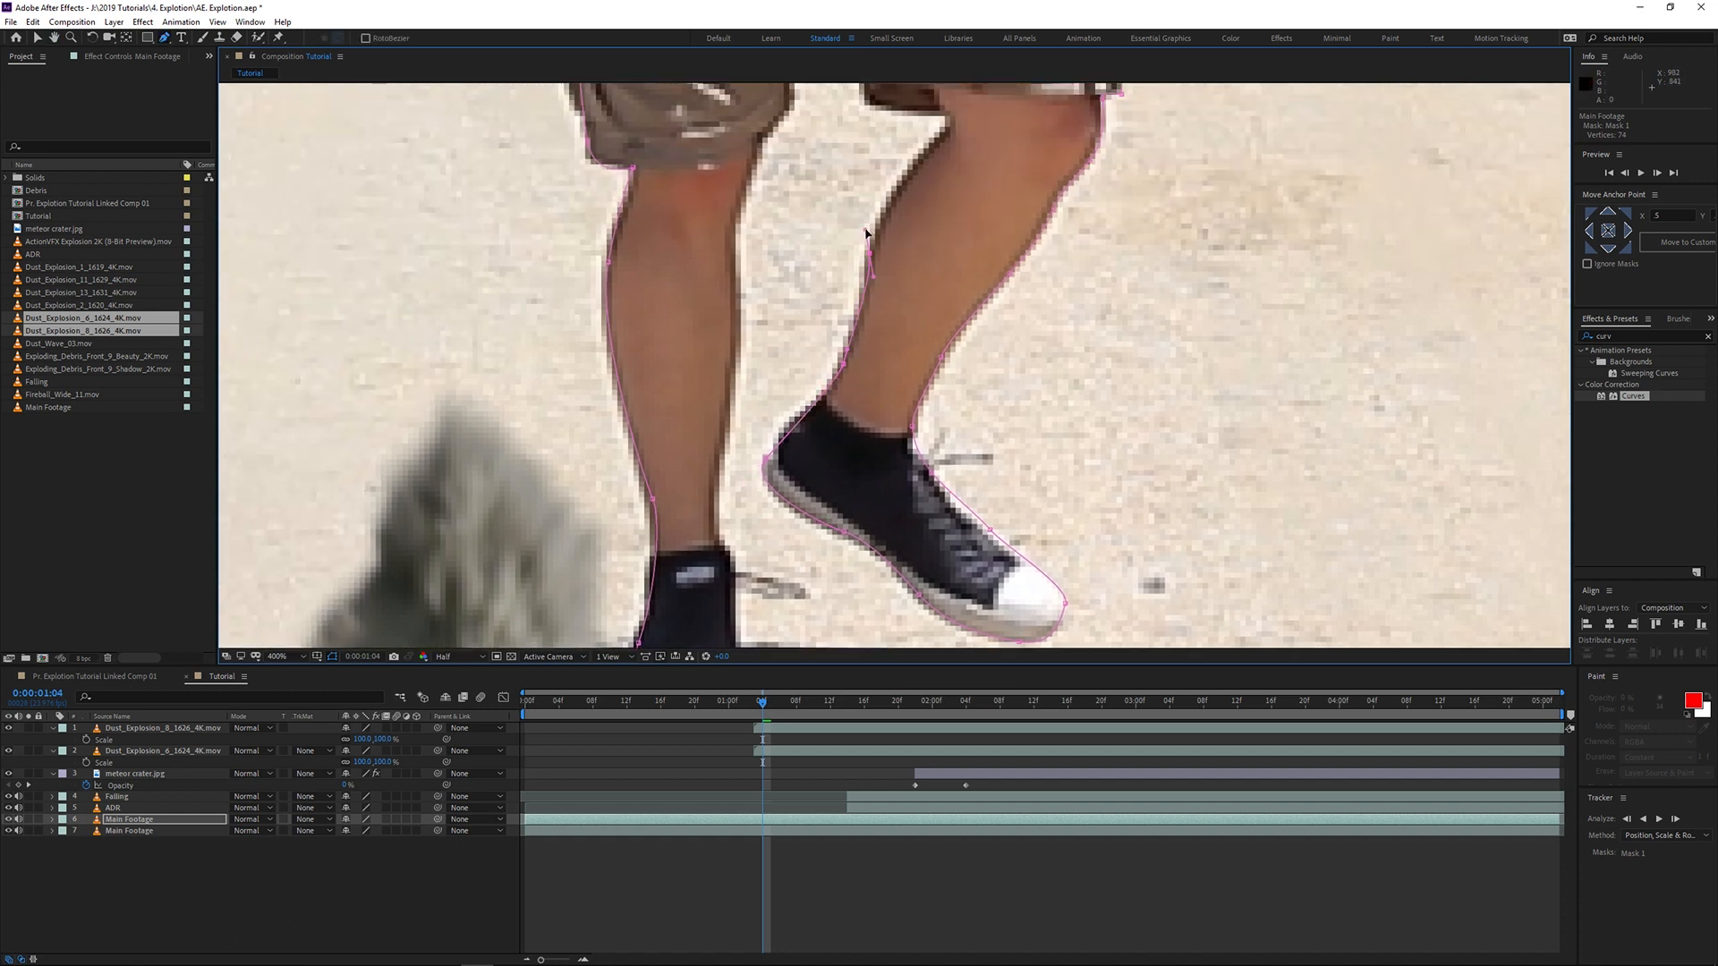
left_click(953, 123)
left_click_drag(953, 124, 904, 238)
left_click(873, 114)
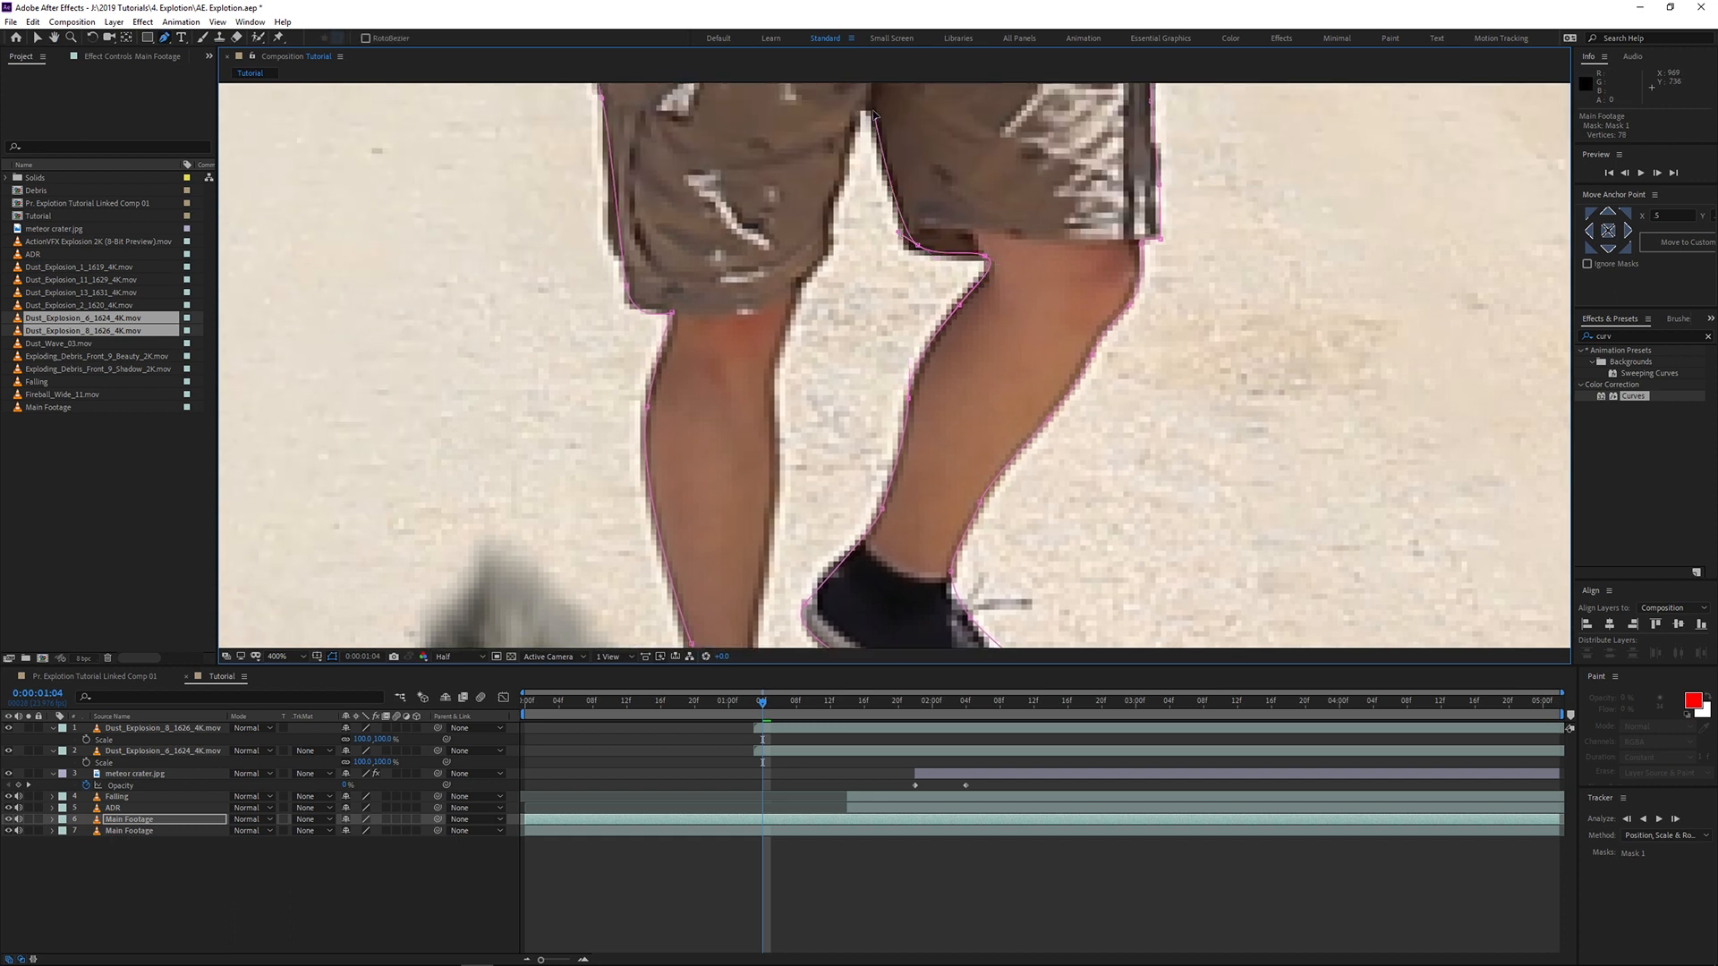
Step: Trace the mask down the inside of the planted leg, around its shoe, and close the outline at the starting point
left_click_drag(831, 238, 852, 155)
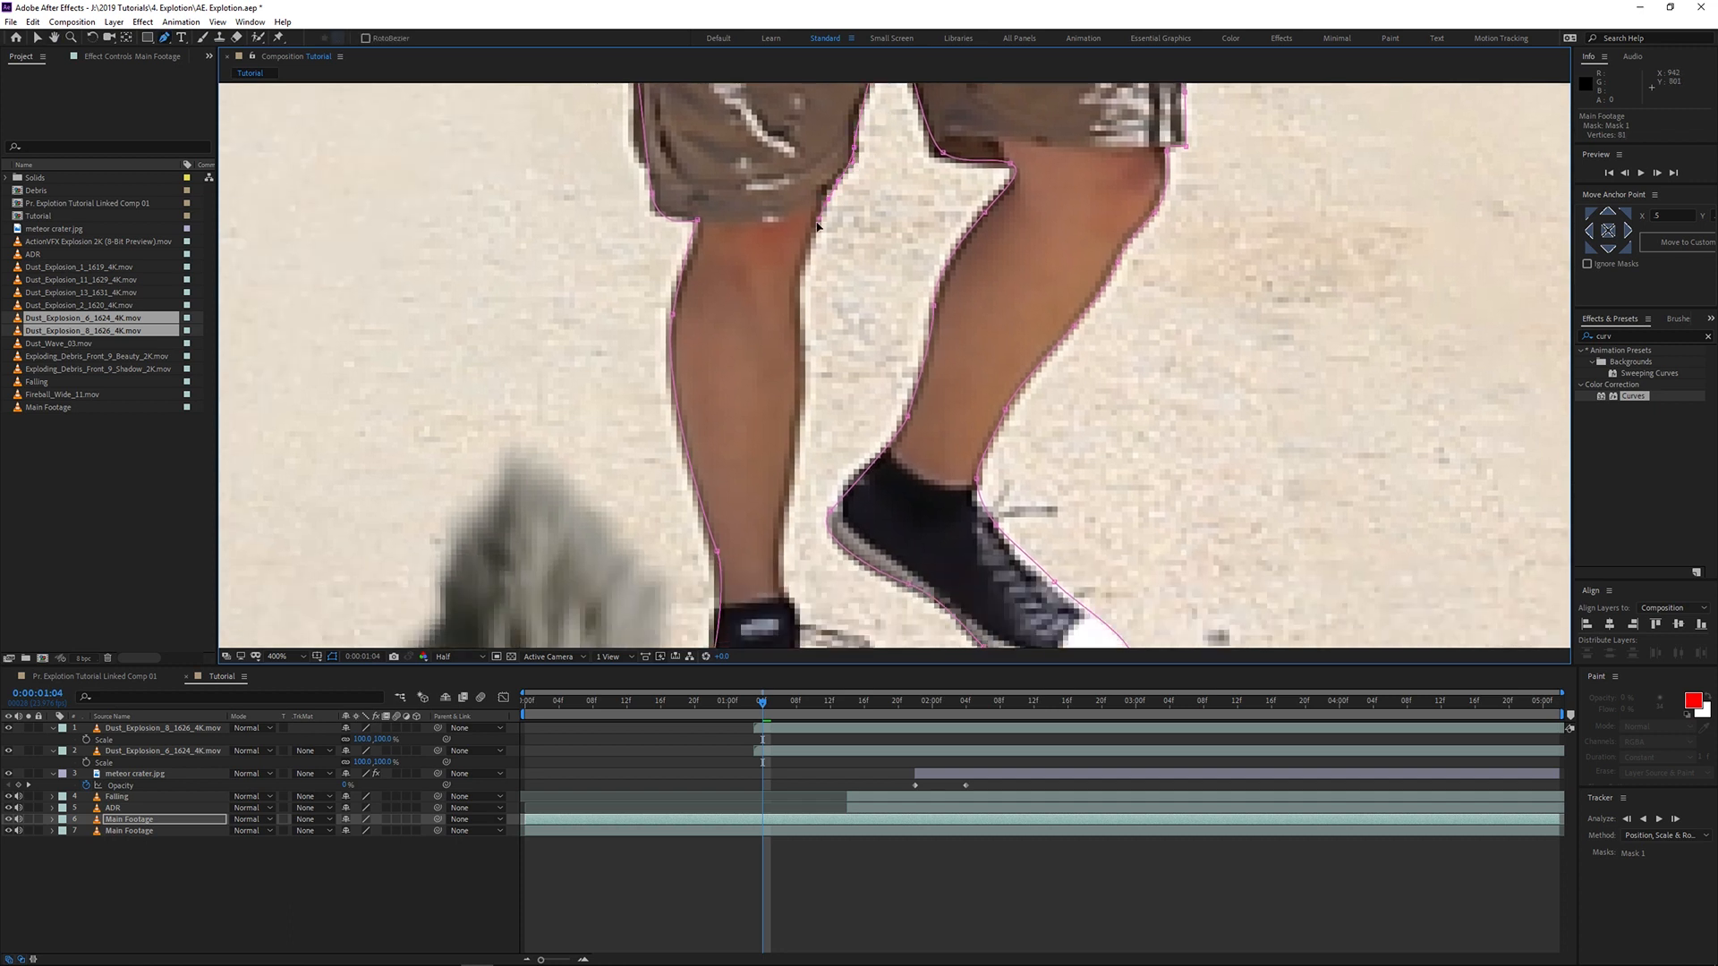
left_click_drag(798, 292, 800, 335)
left_click_drag(796, 407, 879, 371)
left_click_drag(883, 418, 885, 432)
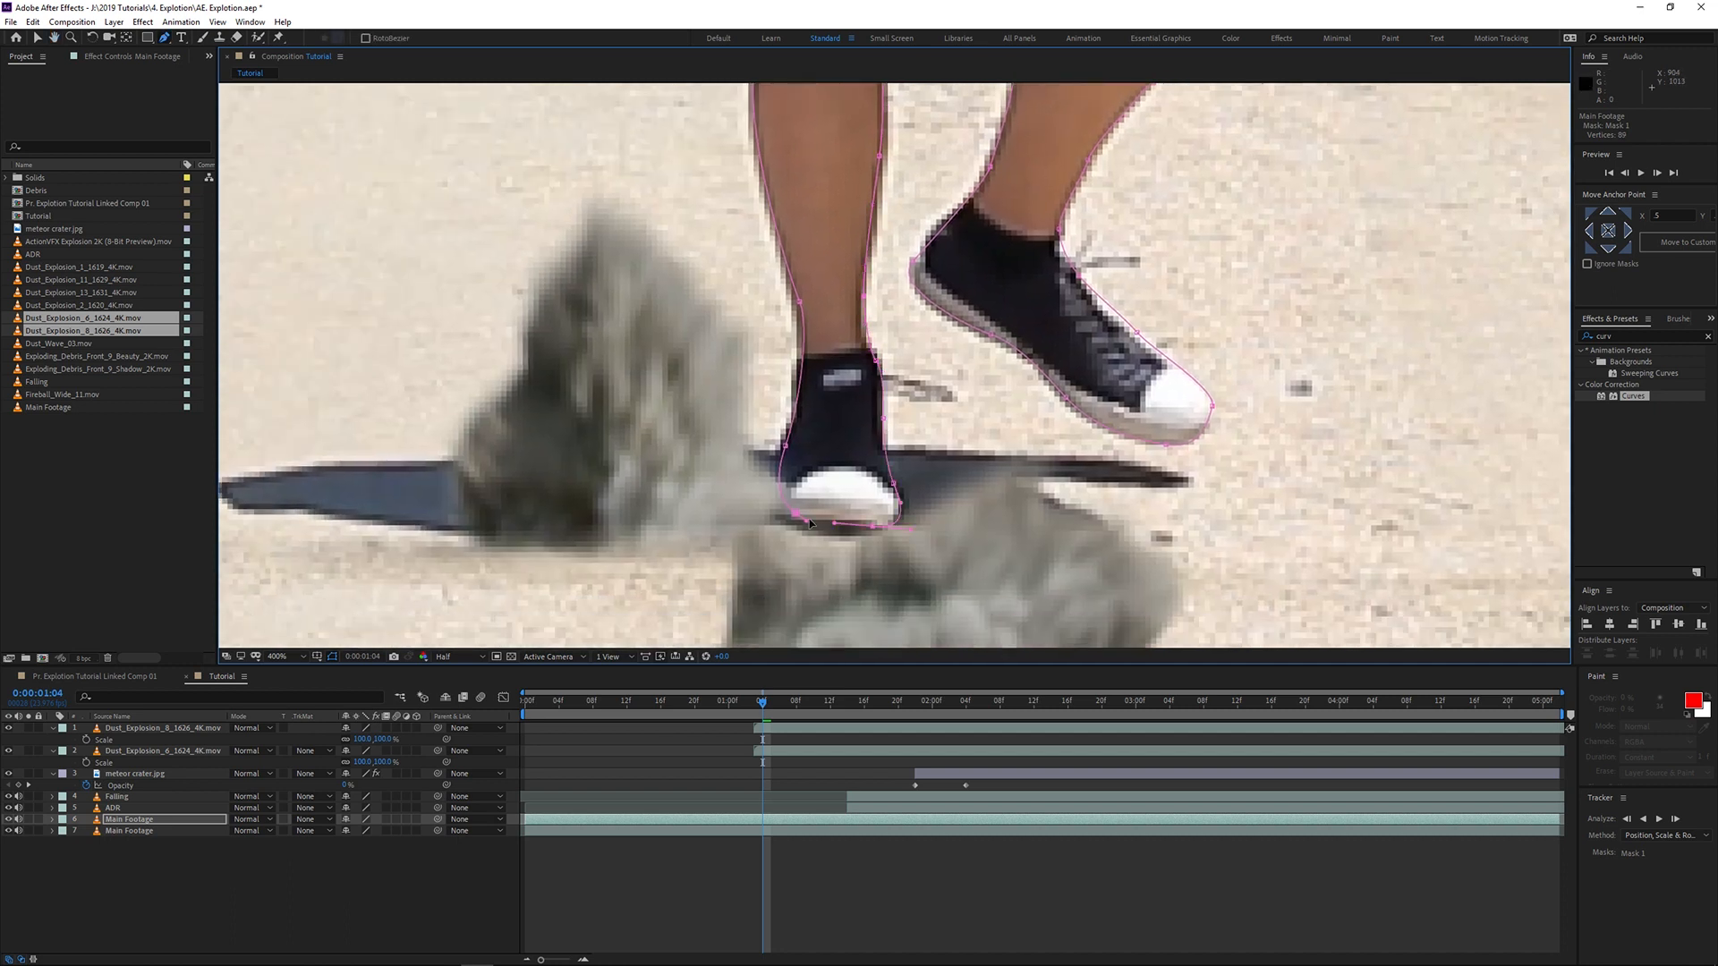
left_click(799, 520)
left_click_drag(799, 302, 793, 290)
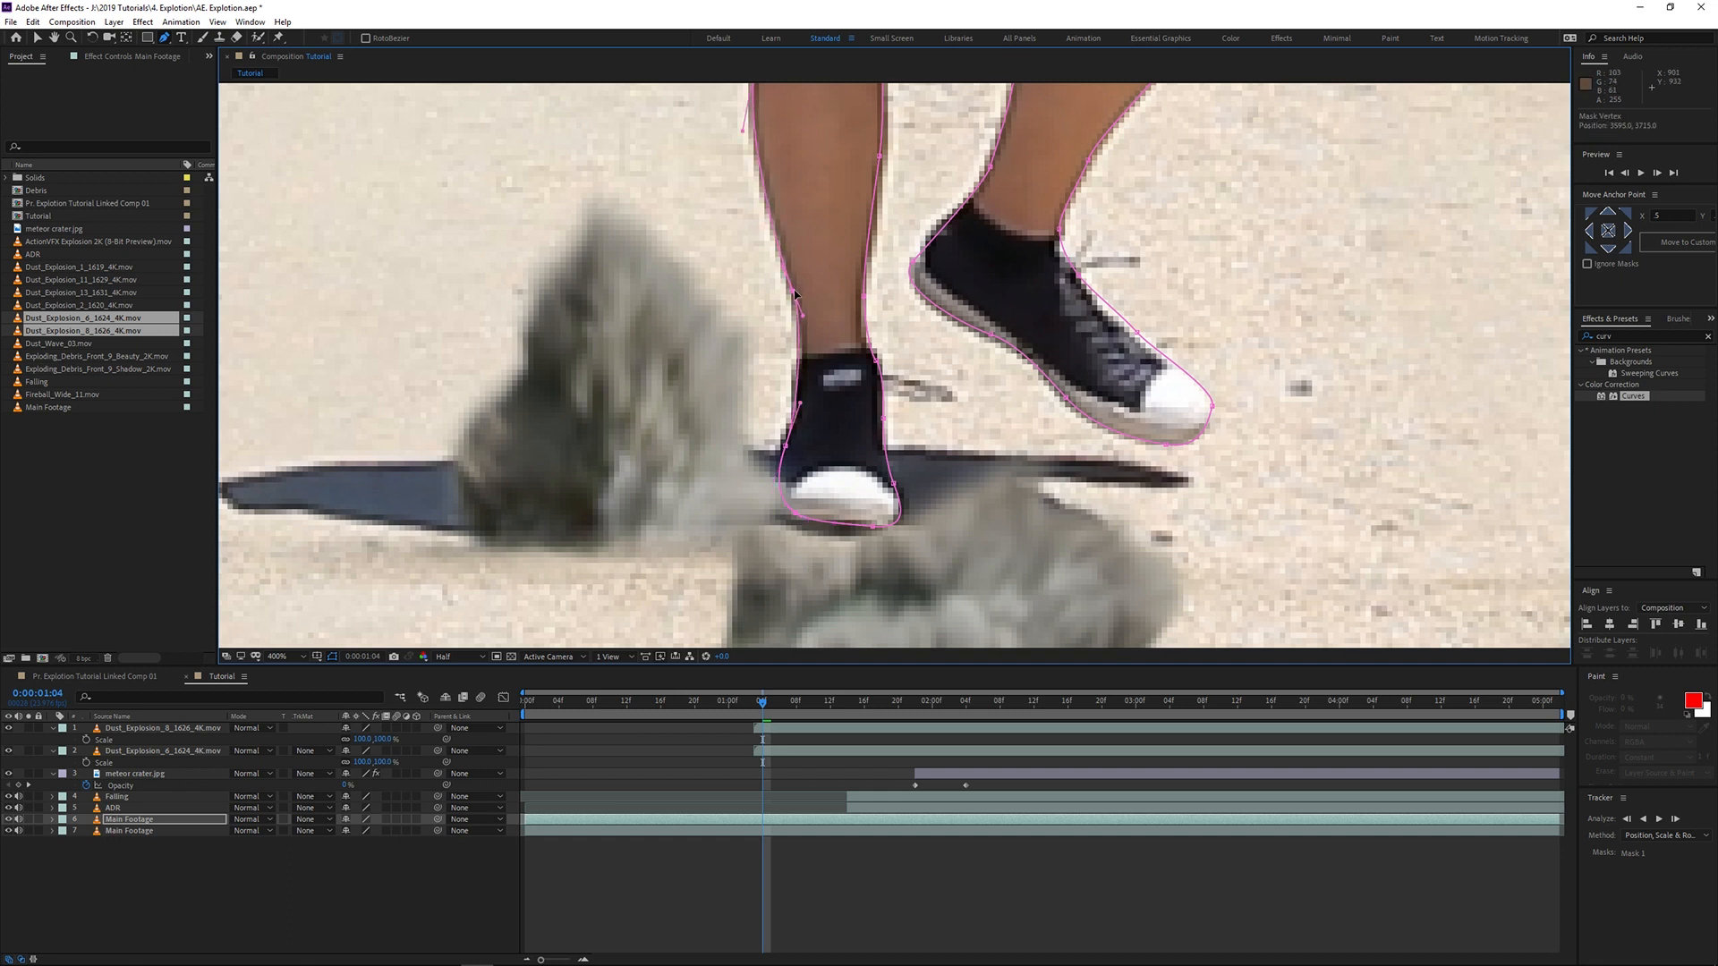
Step: Keyframe the duplicated Main Footage layer's Mask Path at 0:00:01:04 and set Mask Feather to 3 pixels
left_click(133, 820)
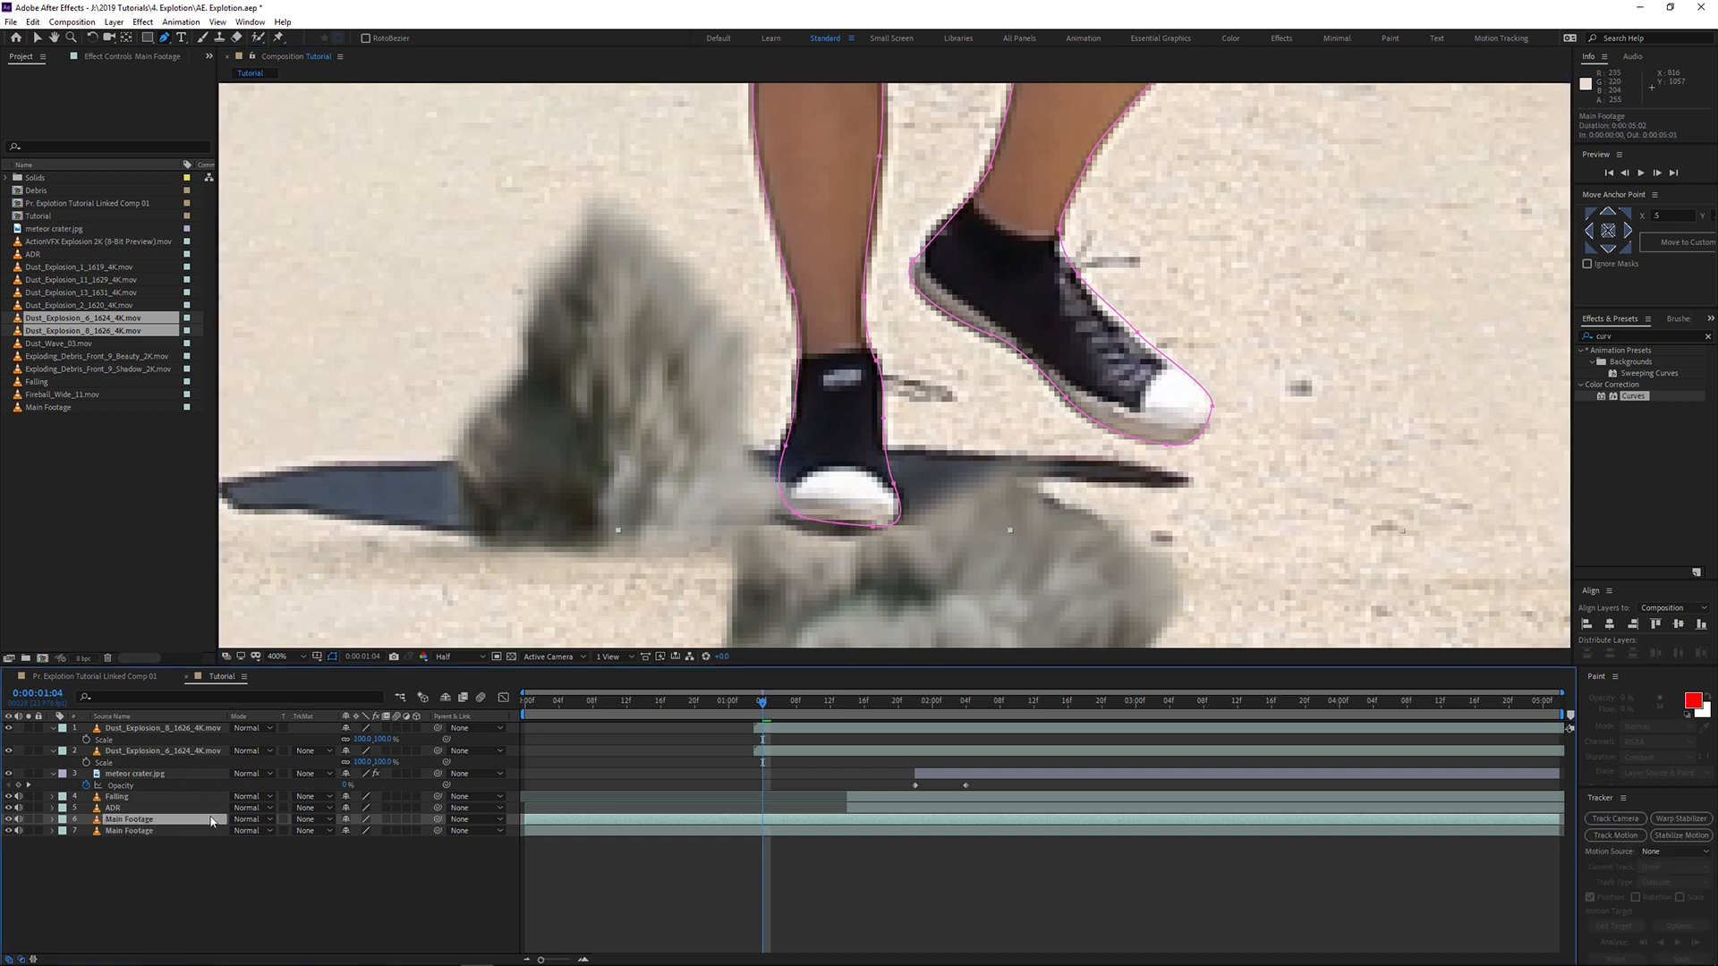
key("m")
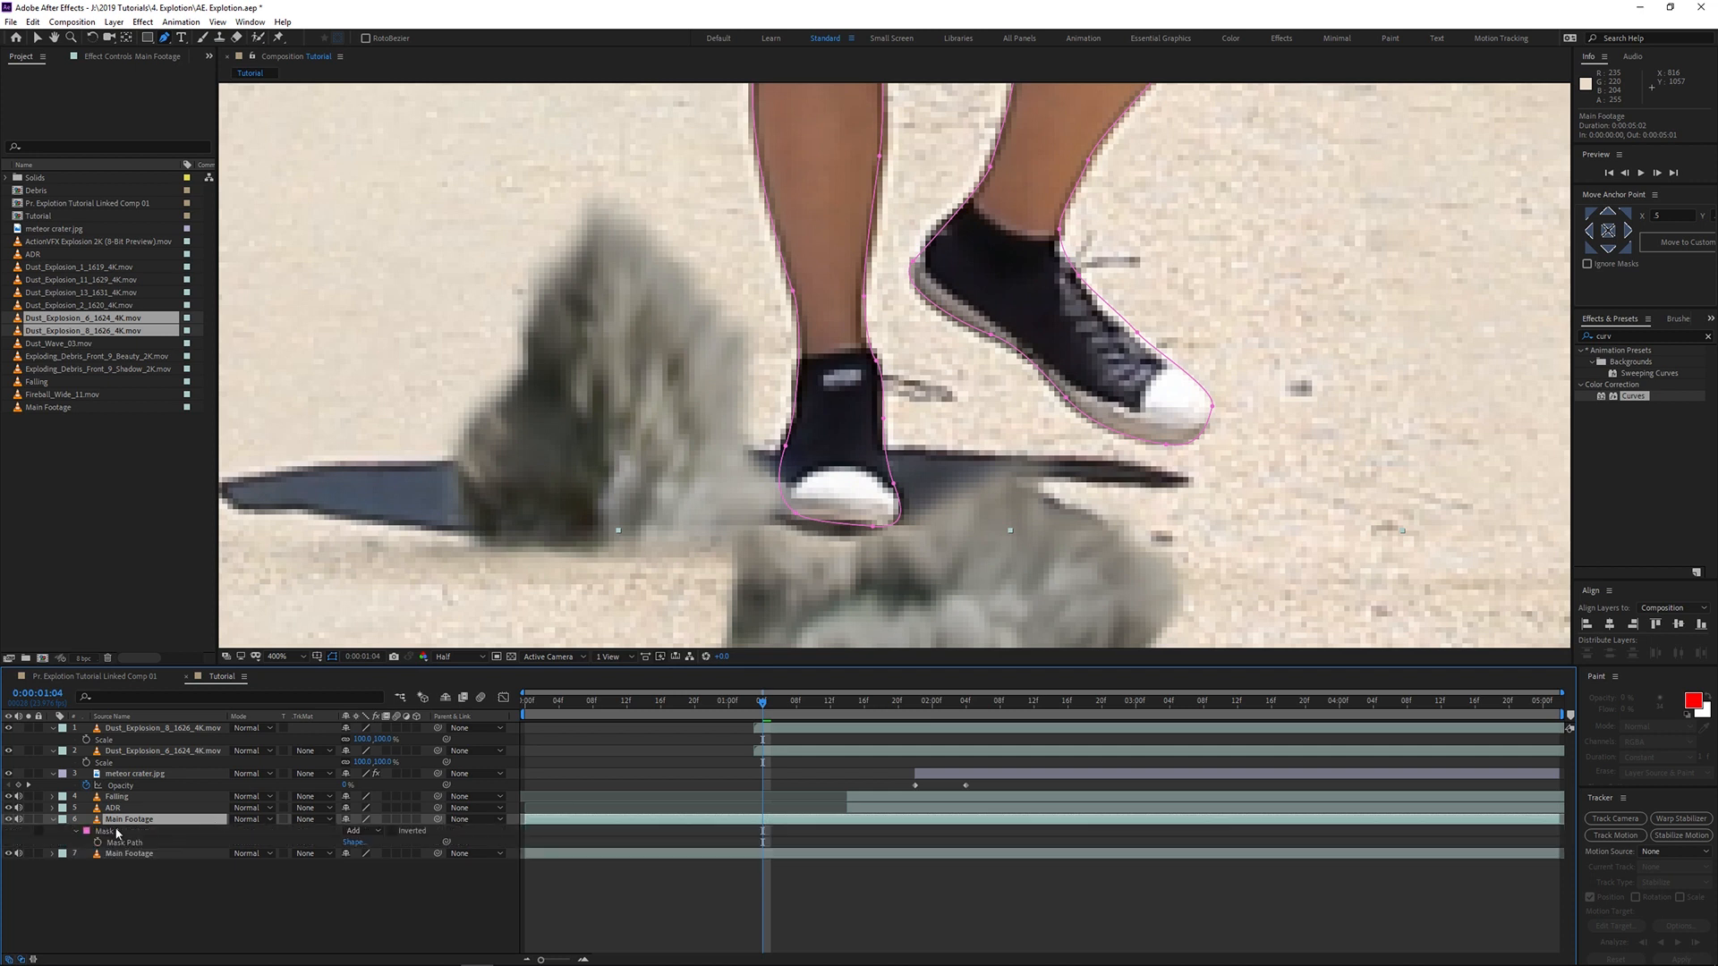
left_click(97, 833)
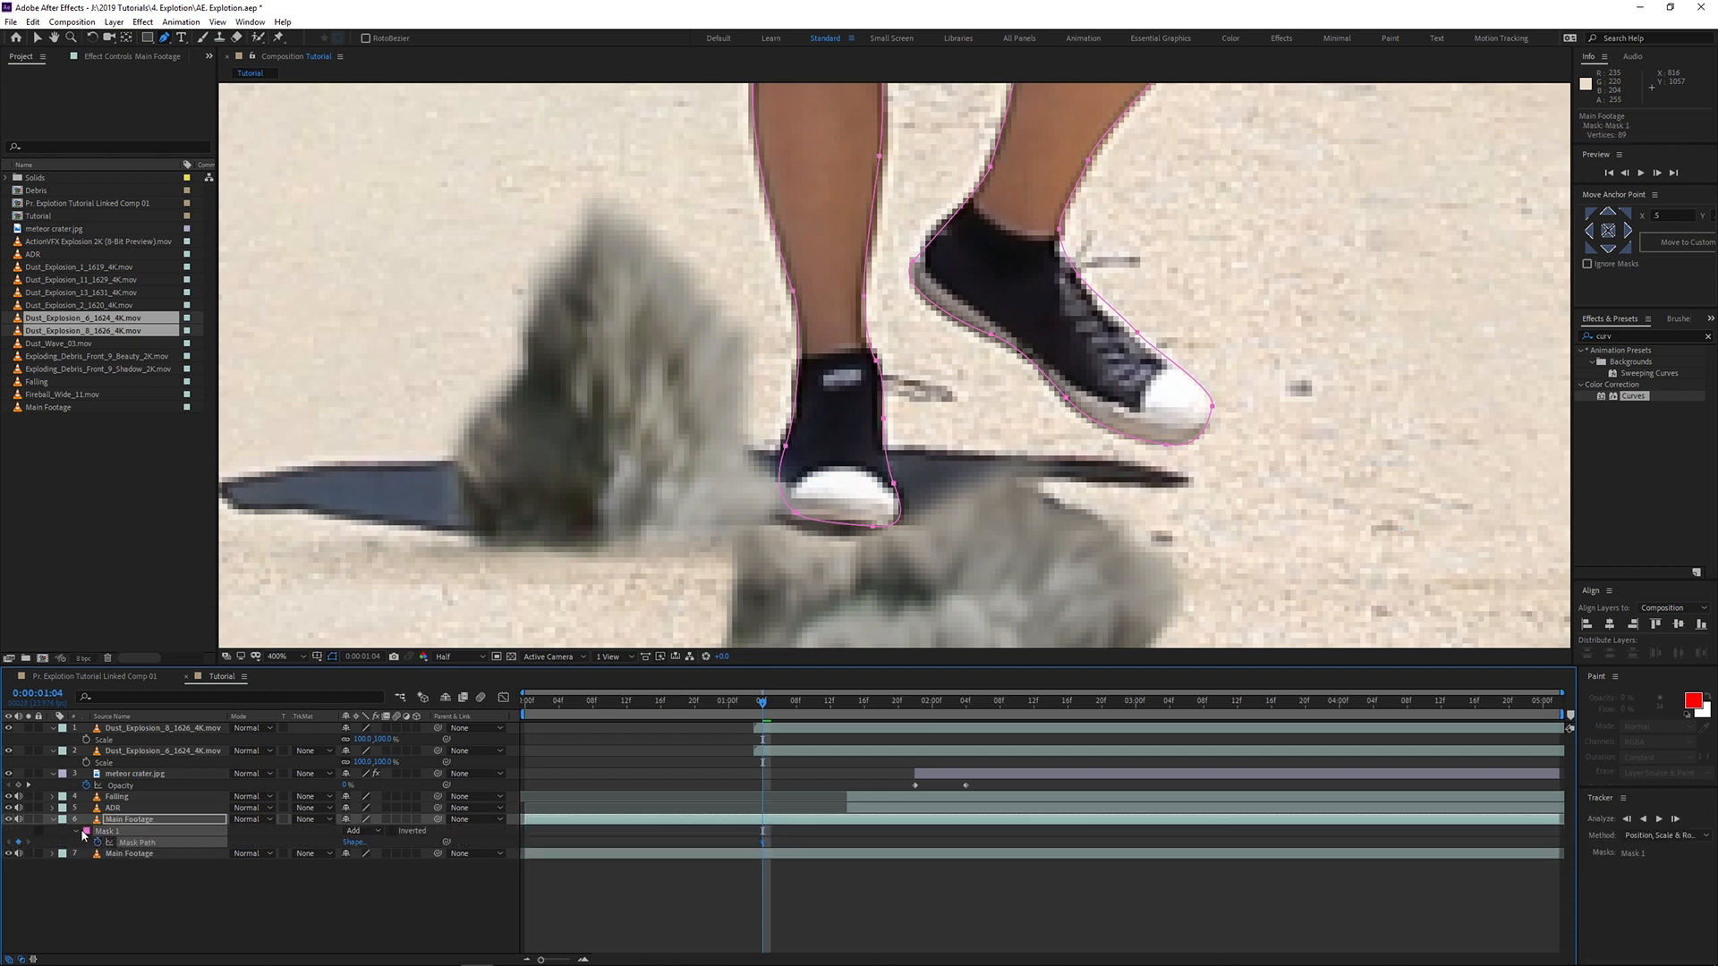
left_click(77, 832)
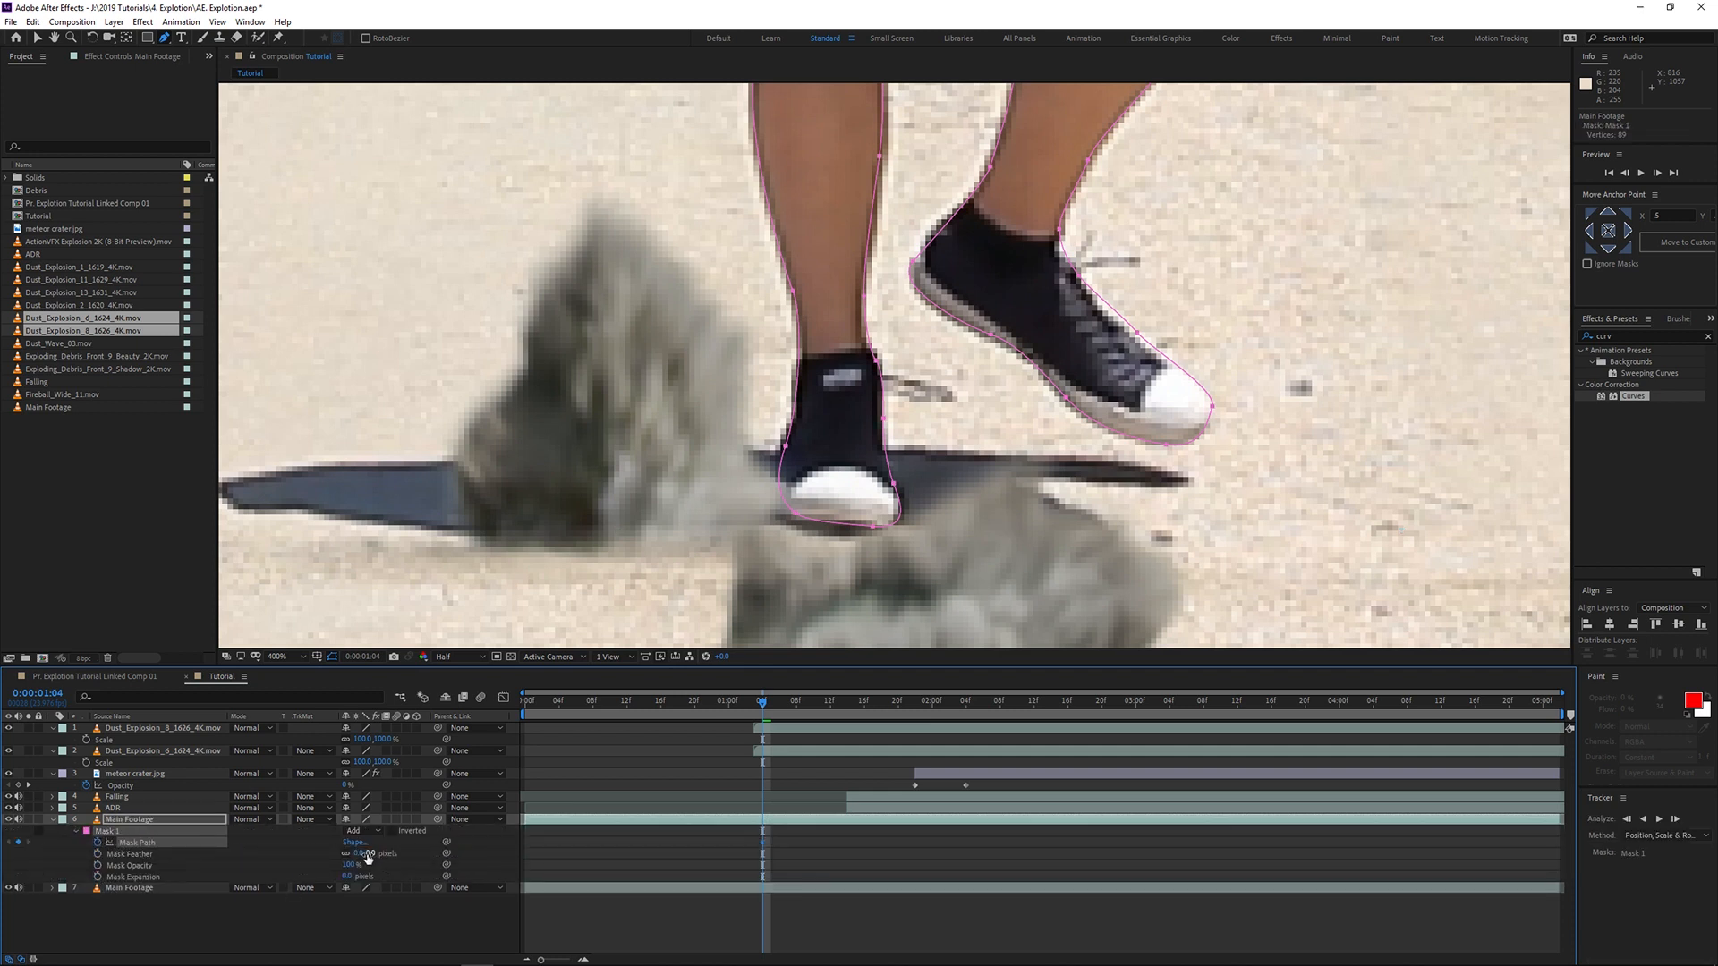
left_click_drag(359, 853, 360, 857)
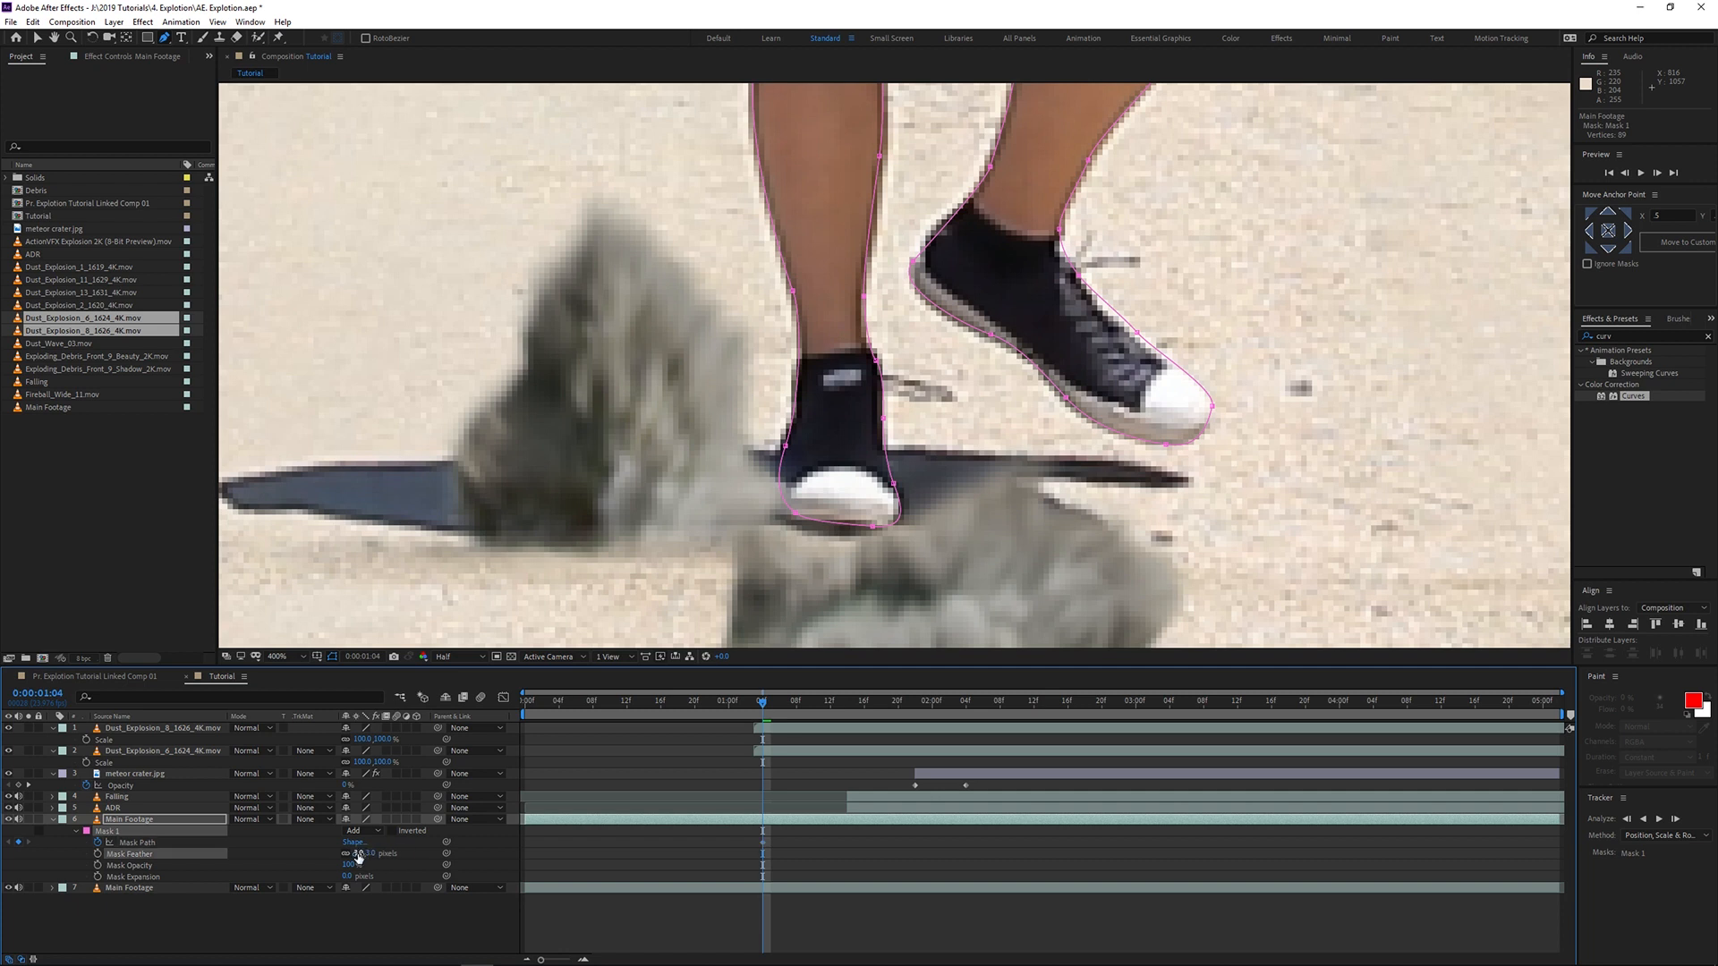
Step: Fit the composition in the viewer and move the masked Main Footage layer between the two Dust_Explosion layers
left_click(294, 658)
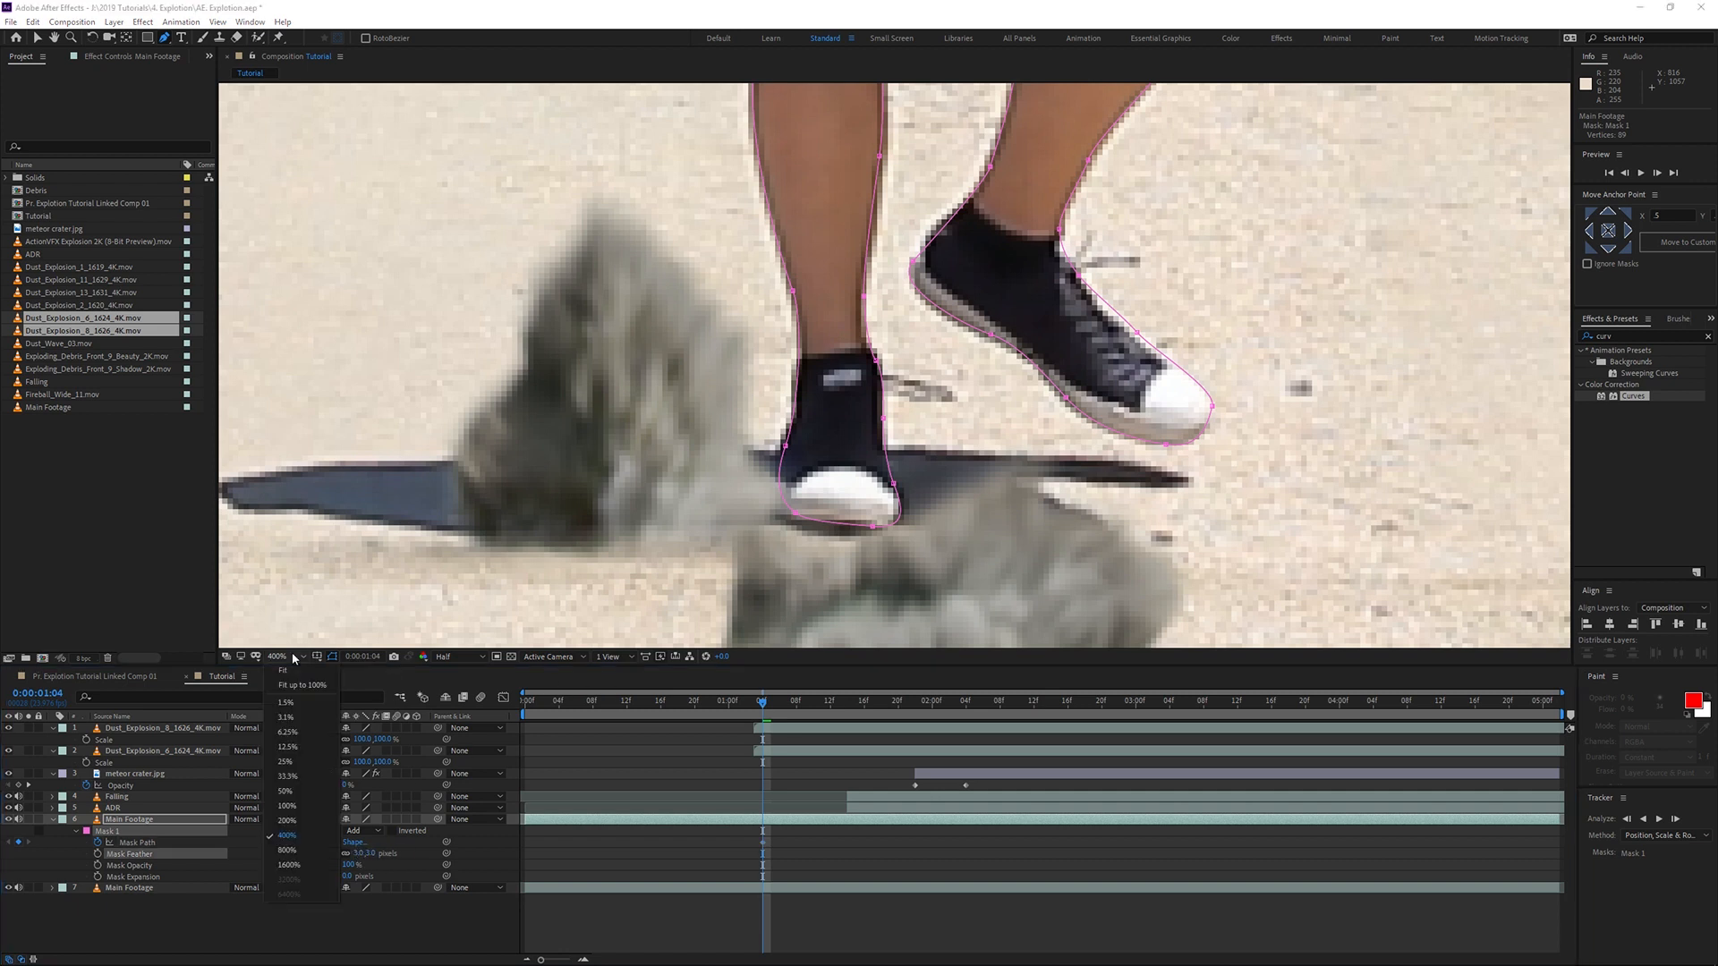
left_click(295, 672)
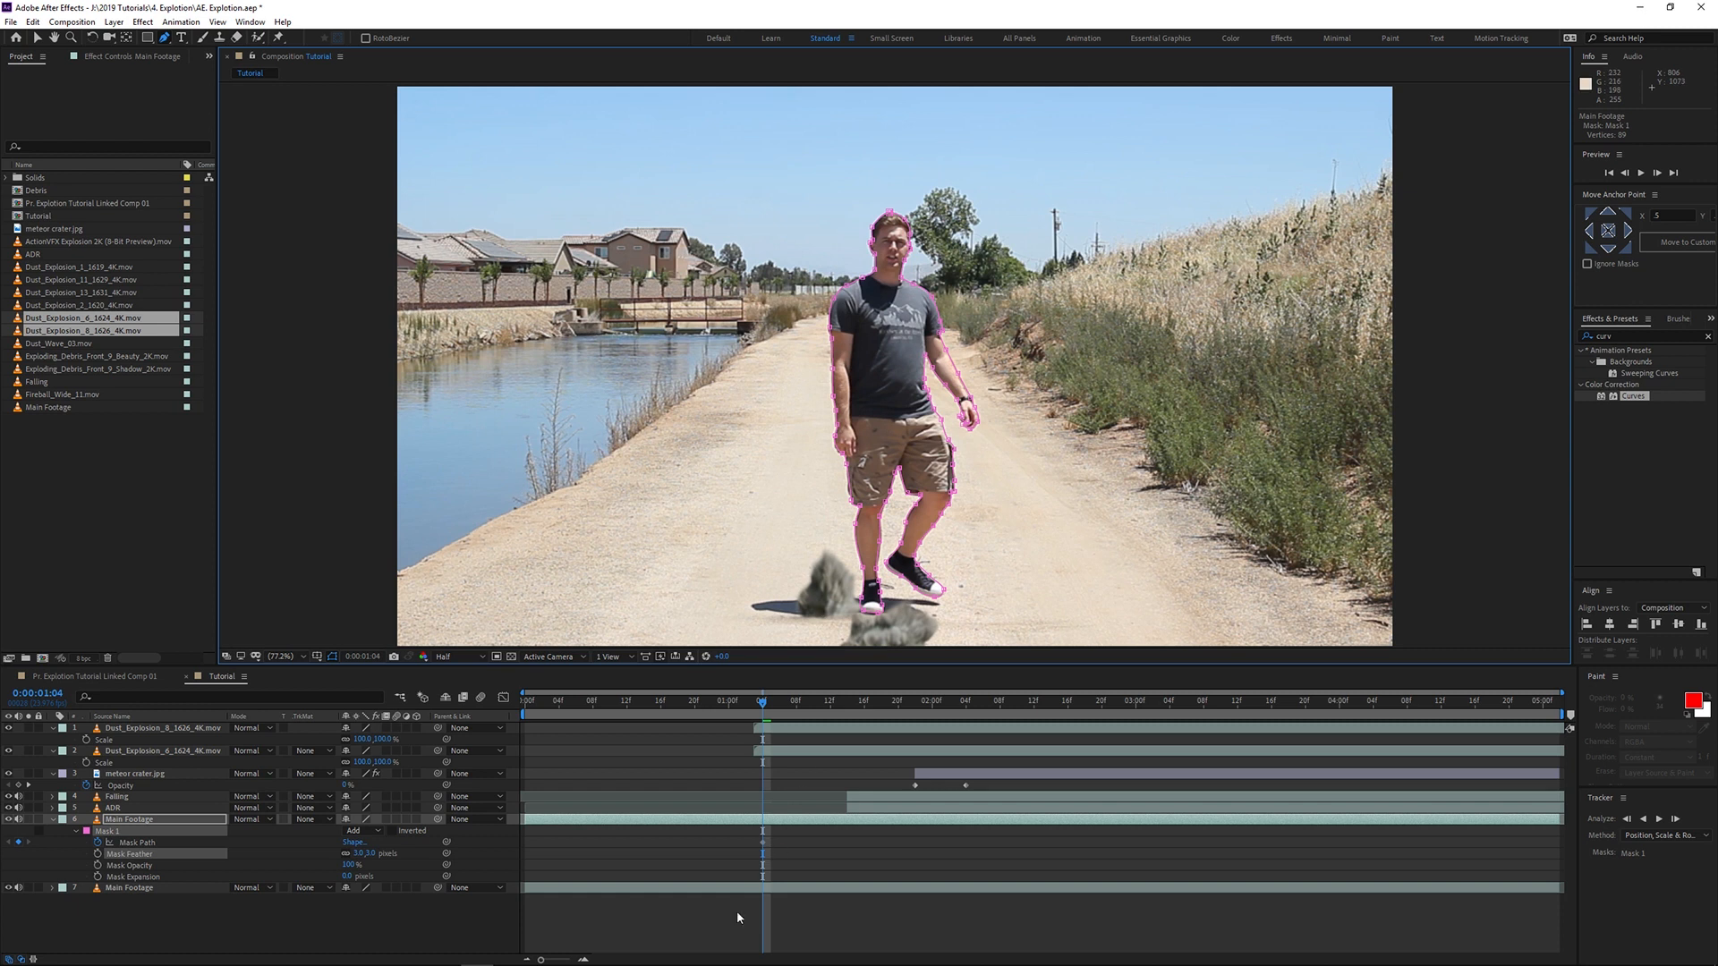
key("v")
left_click(121, 819)
left_click_drag(131, 824, 141, 758)
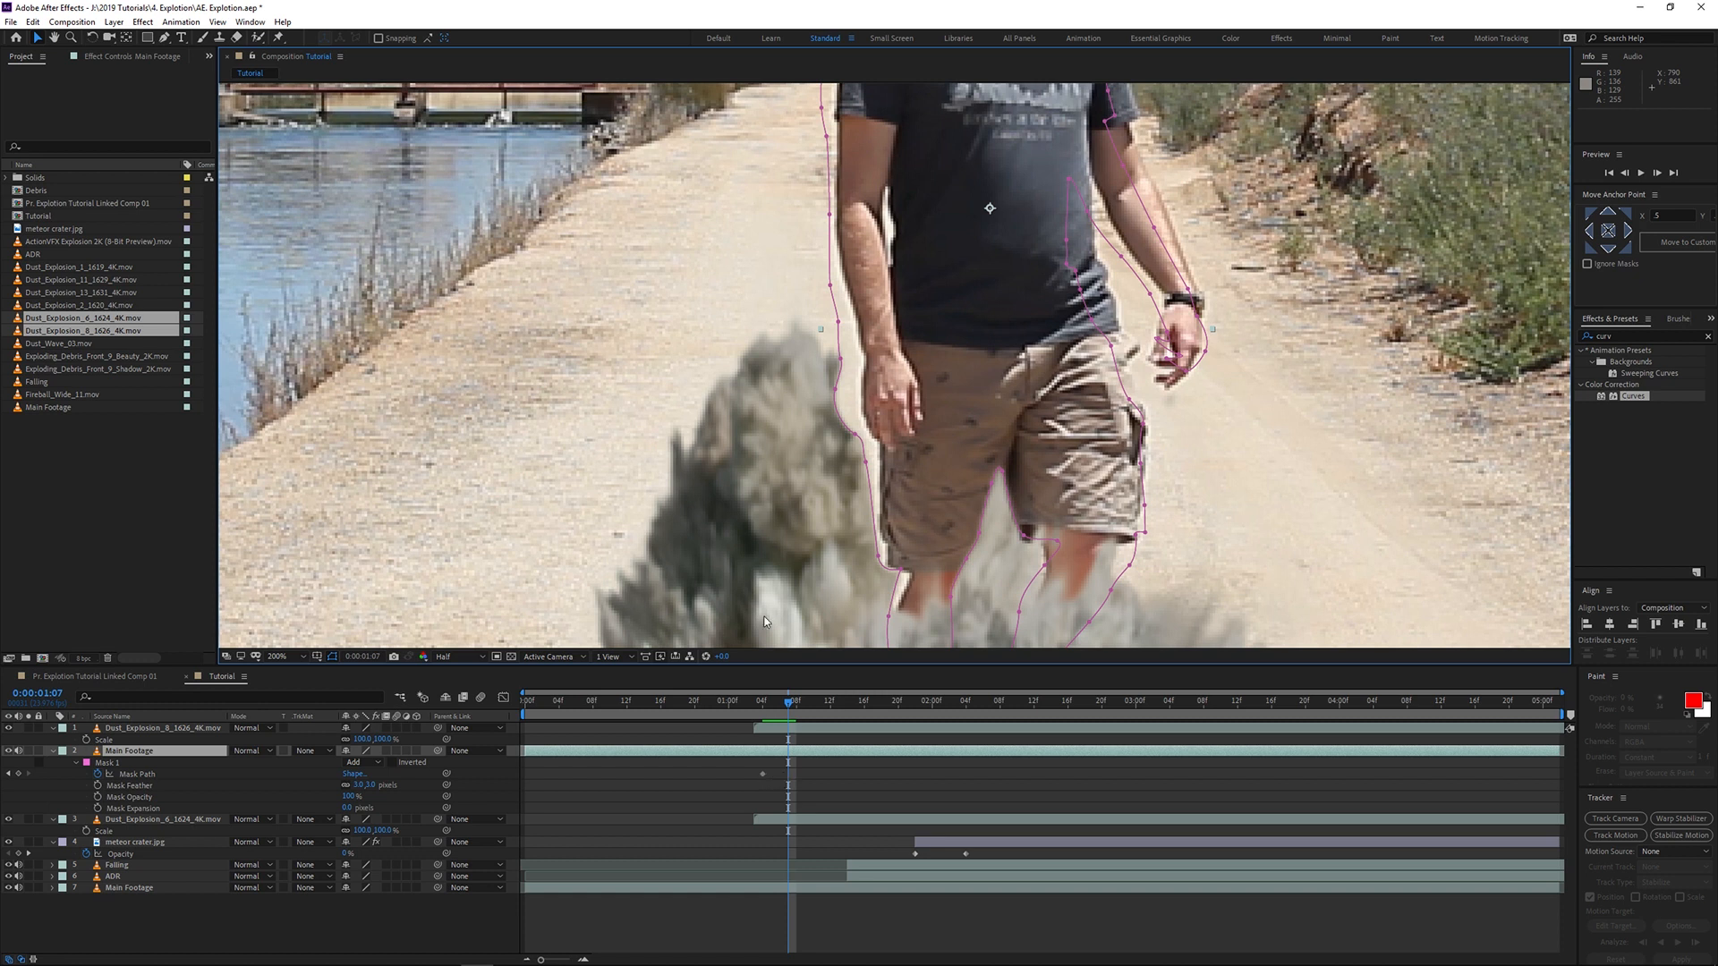
Step: At 0:00:01:07, select the mask points beside the man's hanging arm and shorts and nudge them toward his body
scroll(772, 508, "down", 1)
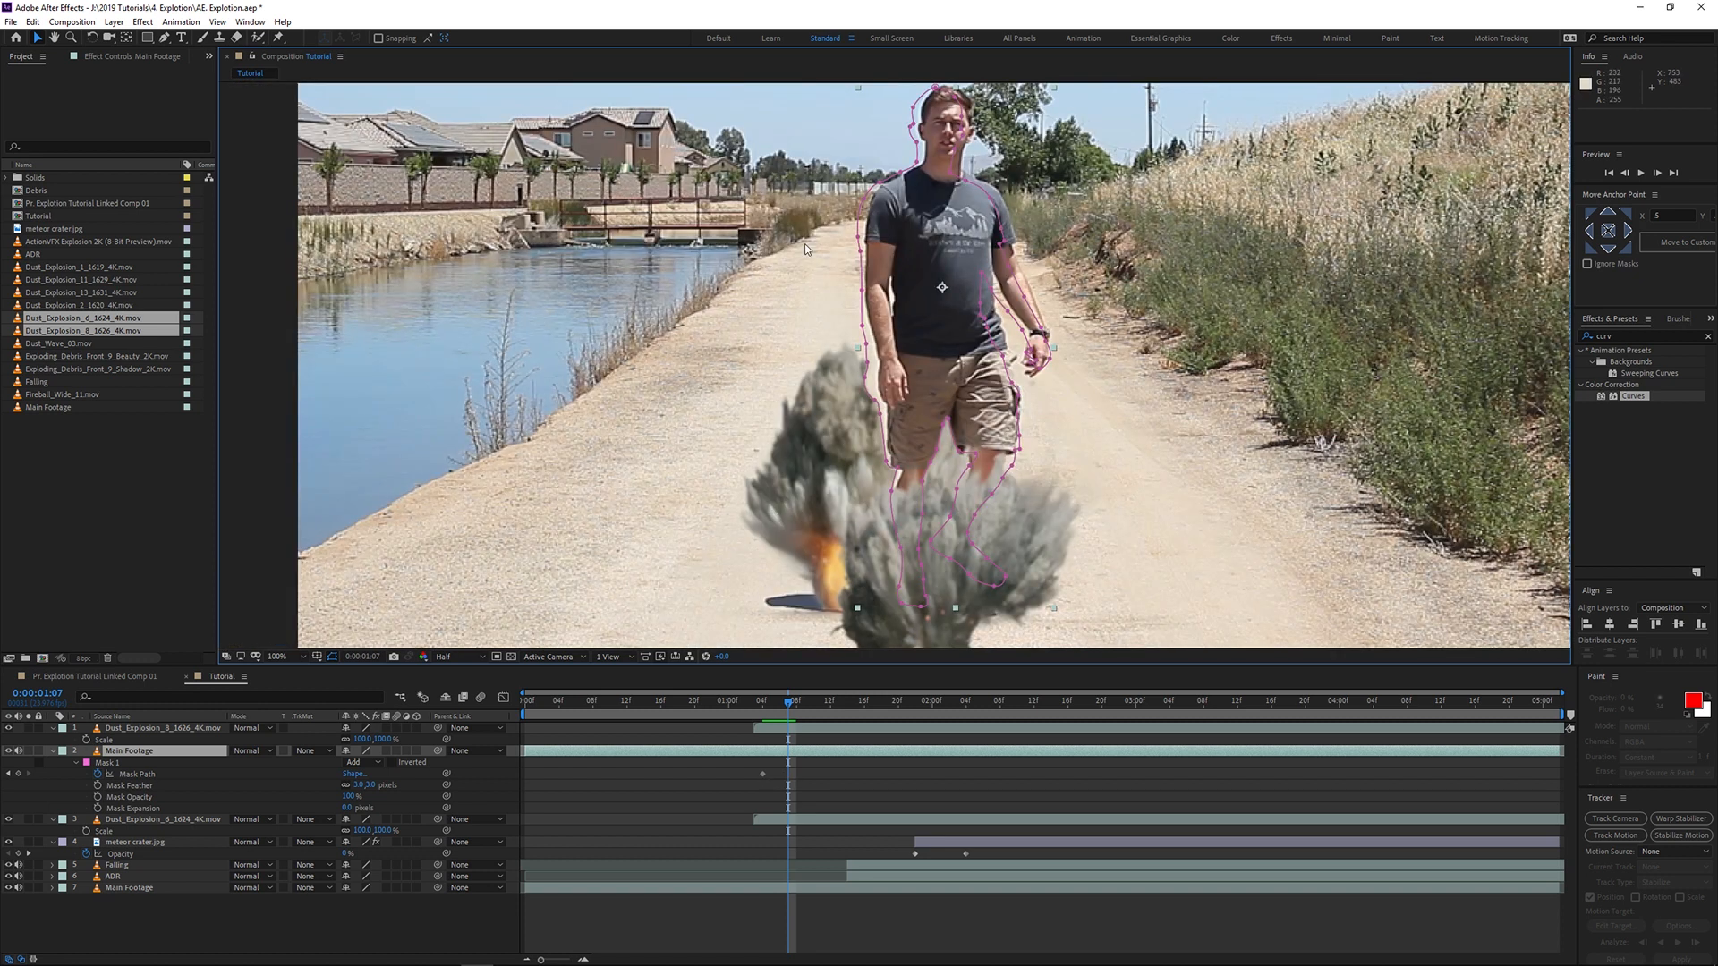
left_click(866, 295)
left_click_drag(821, 223, 906, 473)
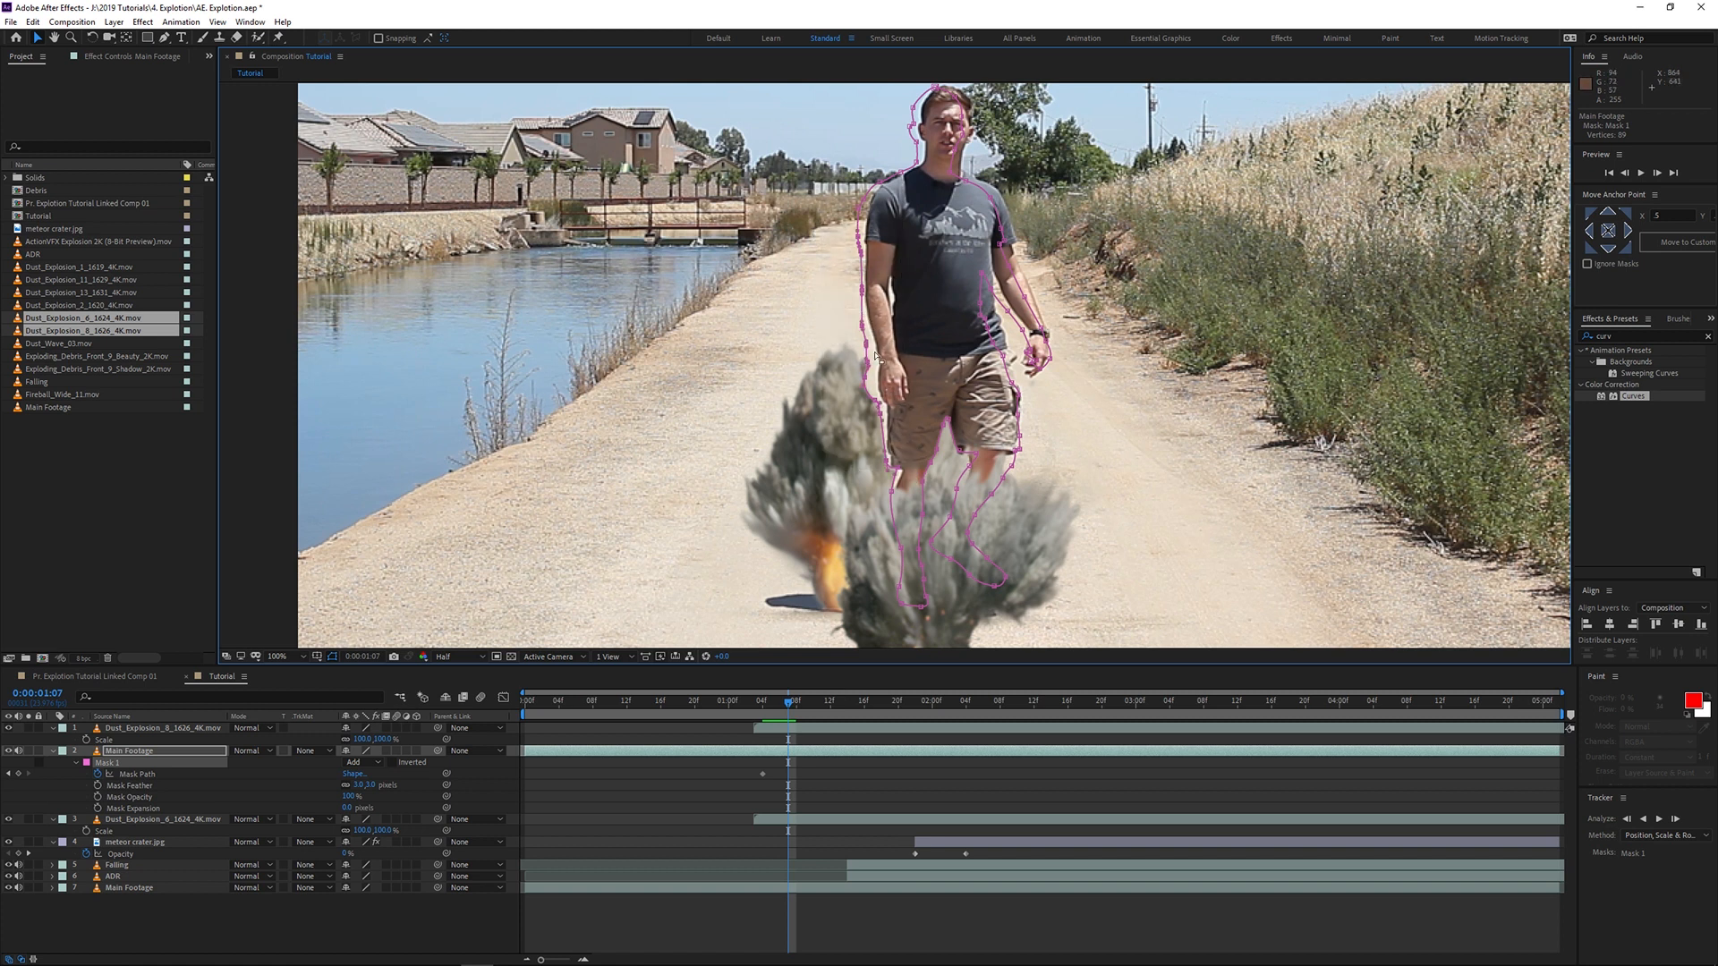
scroll(872, 386, "up", 1)
key("Right")
key("Right")
key("Right")
key("Right")
key("Right")
key("Right")
key("Right")
key("Right")
key("Right")
key("Right")
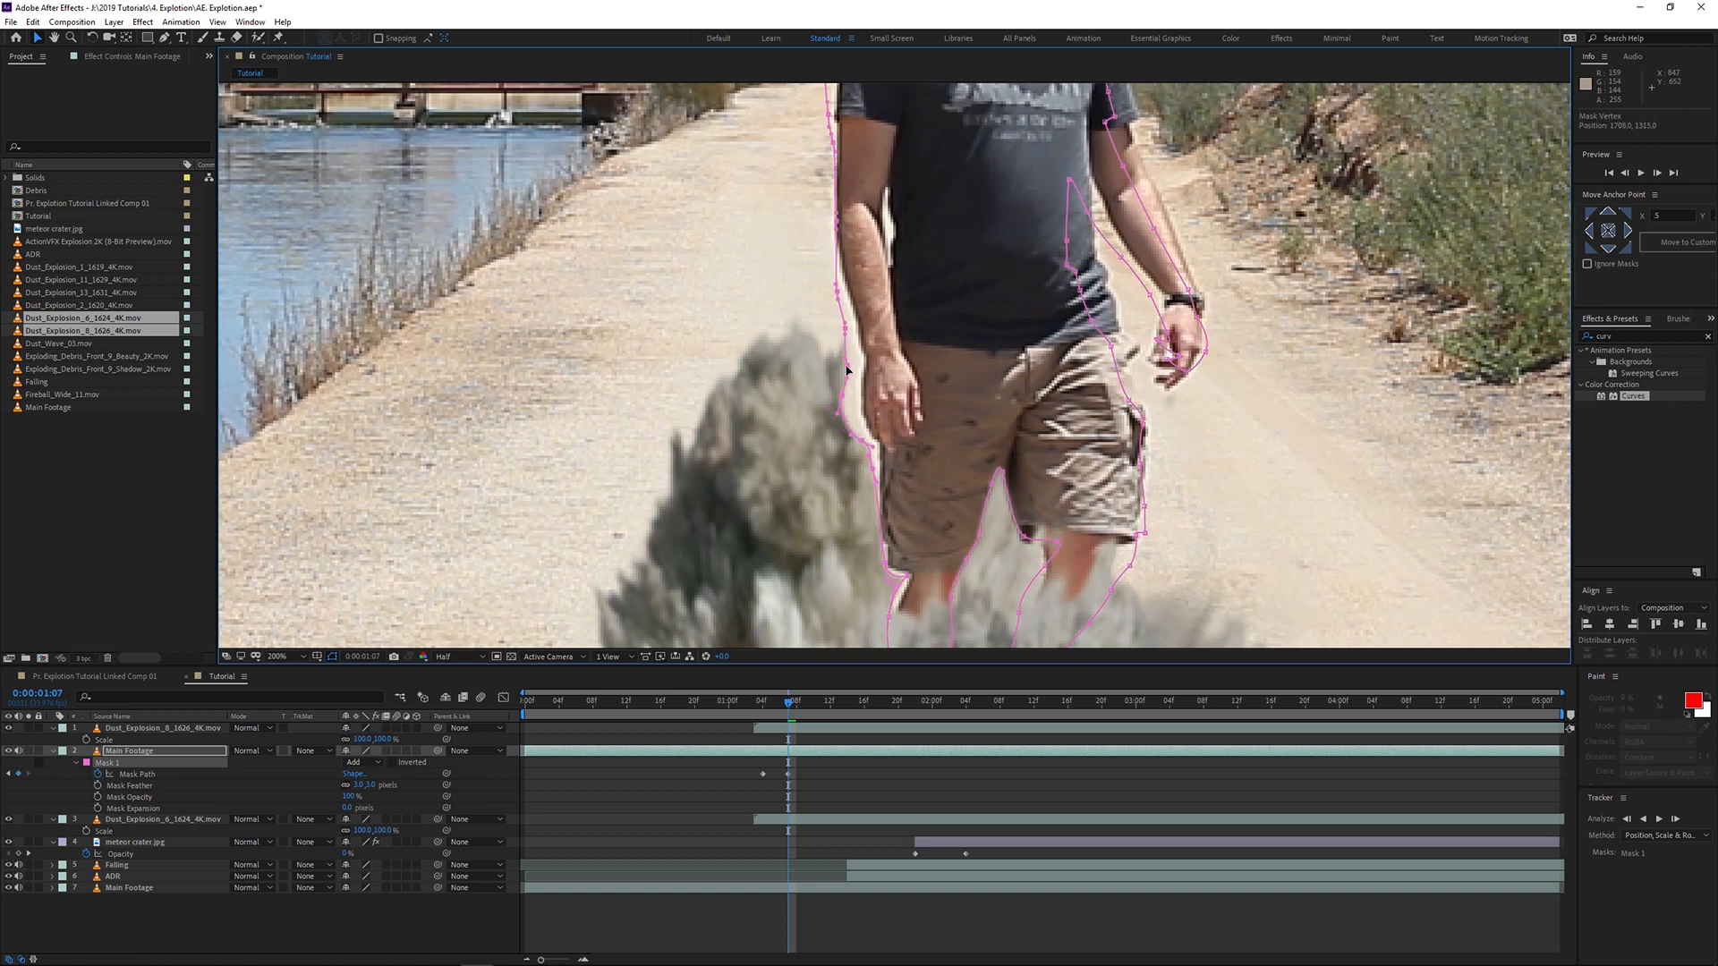
Step: Fine-tune individual mask points along the hanging forearm, hand and shorts at 0:00:01:07
left_click_drag(860, 372, 848, 365)
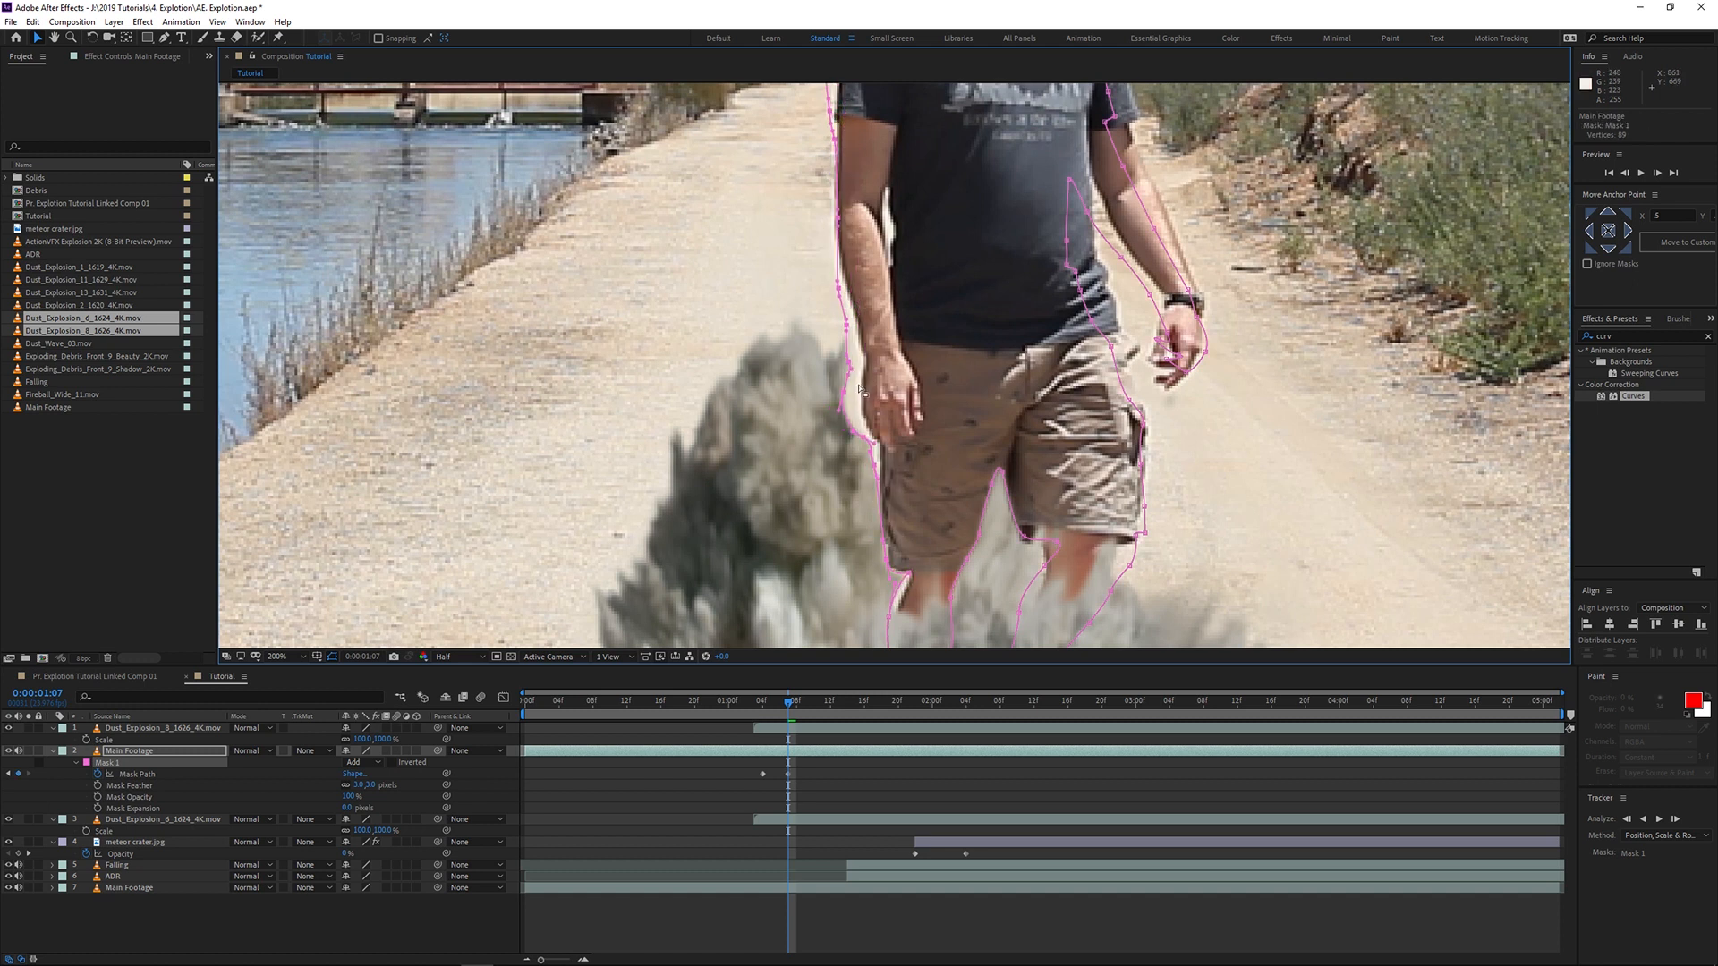
left_click_drag(874, 467, 877, 467)
left_click_drag(843, 391, 862, 357)
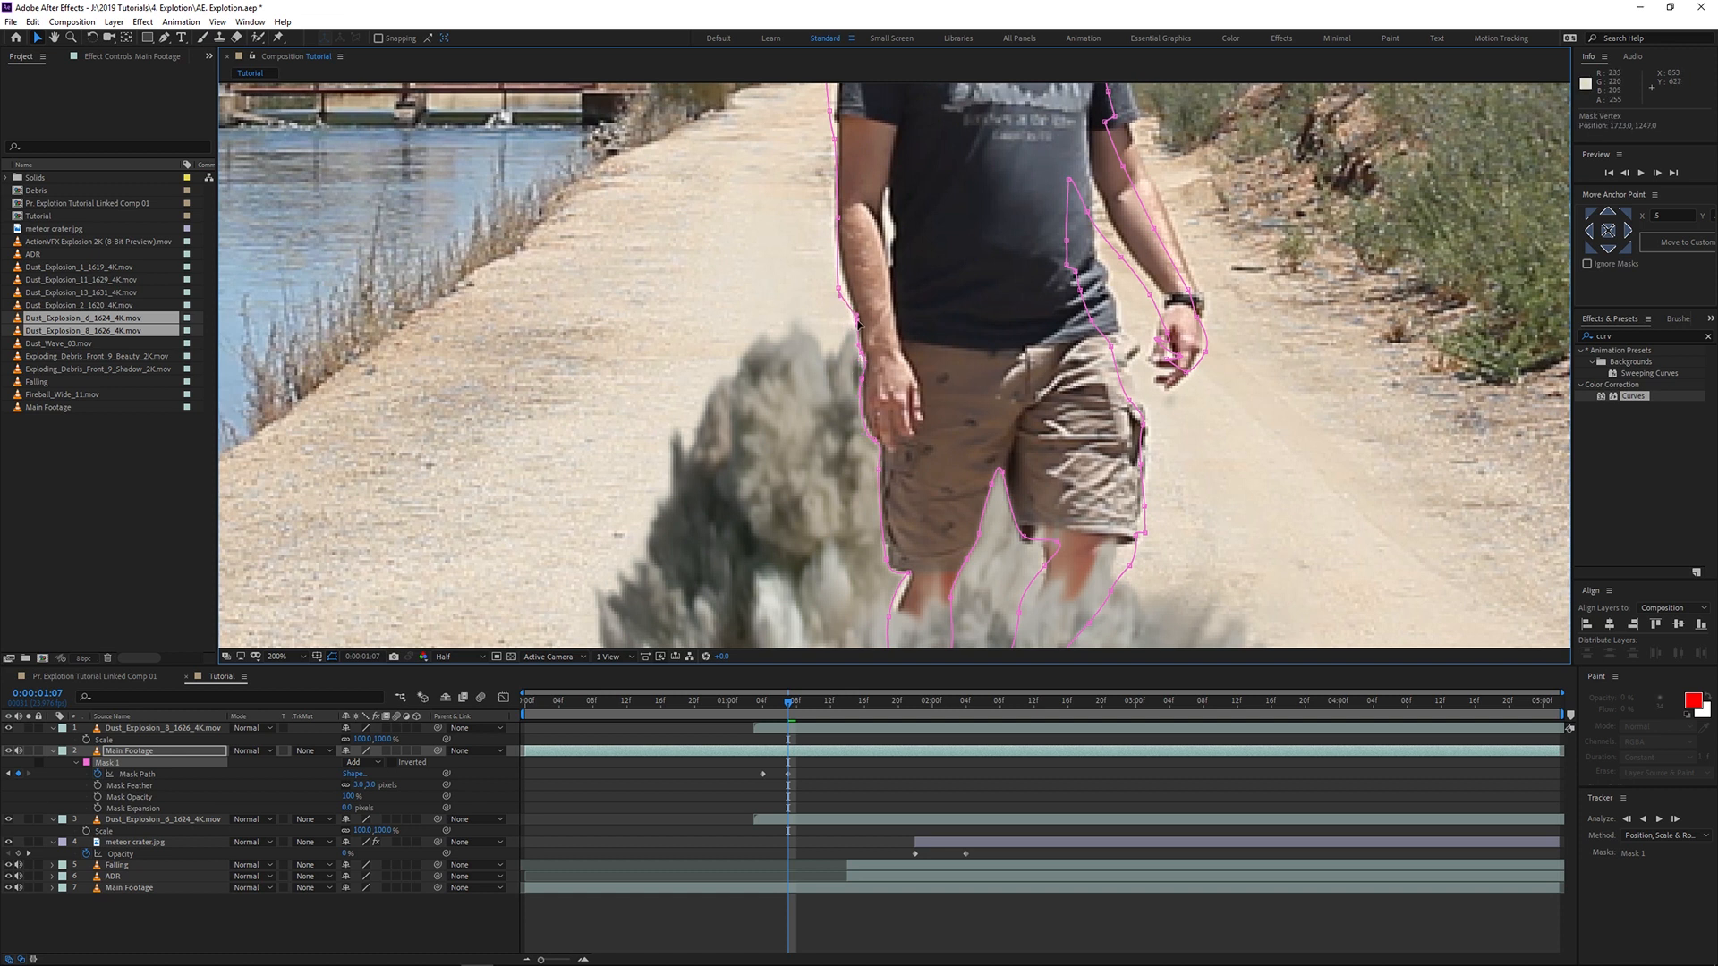
left_click_drag(840, 291, 843, 272)
Step: Adjust the mask points between the man's legs to follow the shorts' hem at 0:00:01:07
scroll(889, 504, "down", 5)
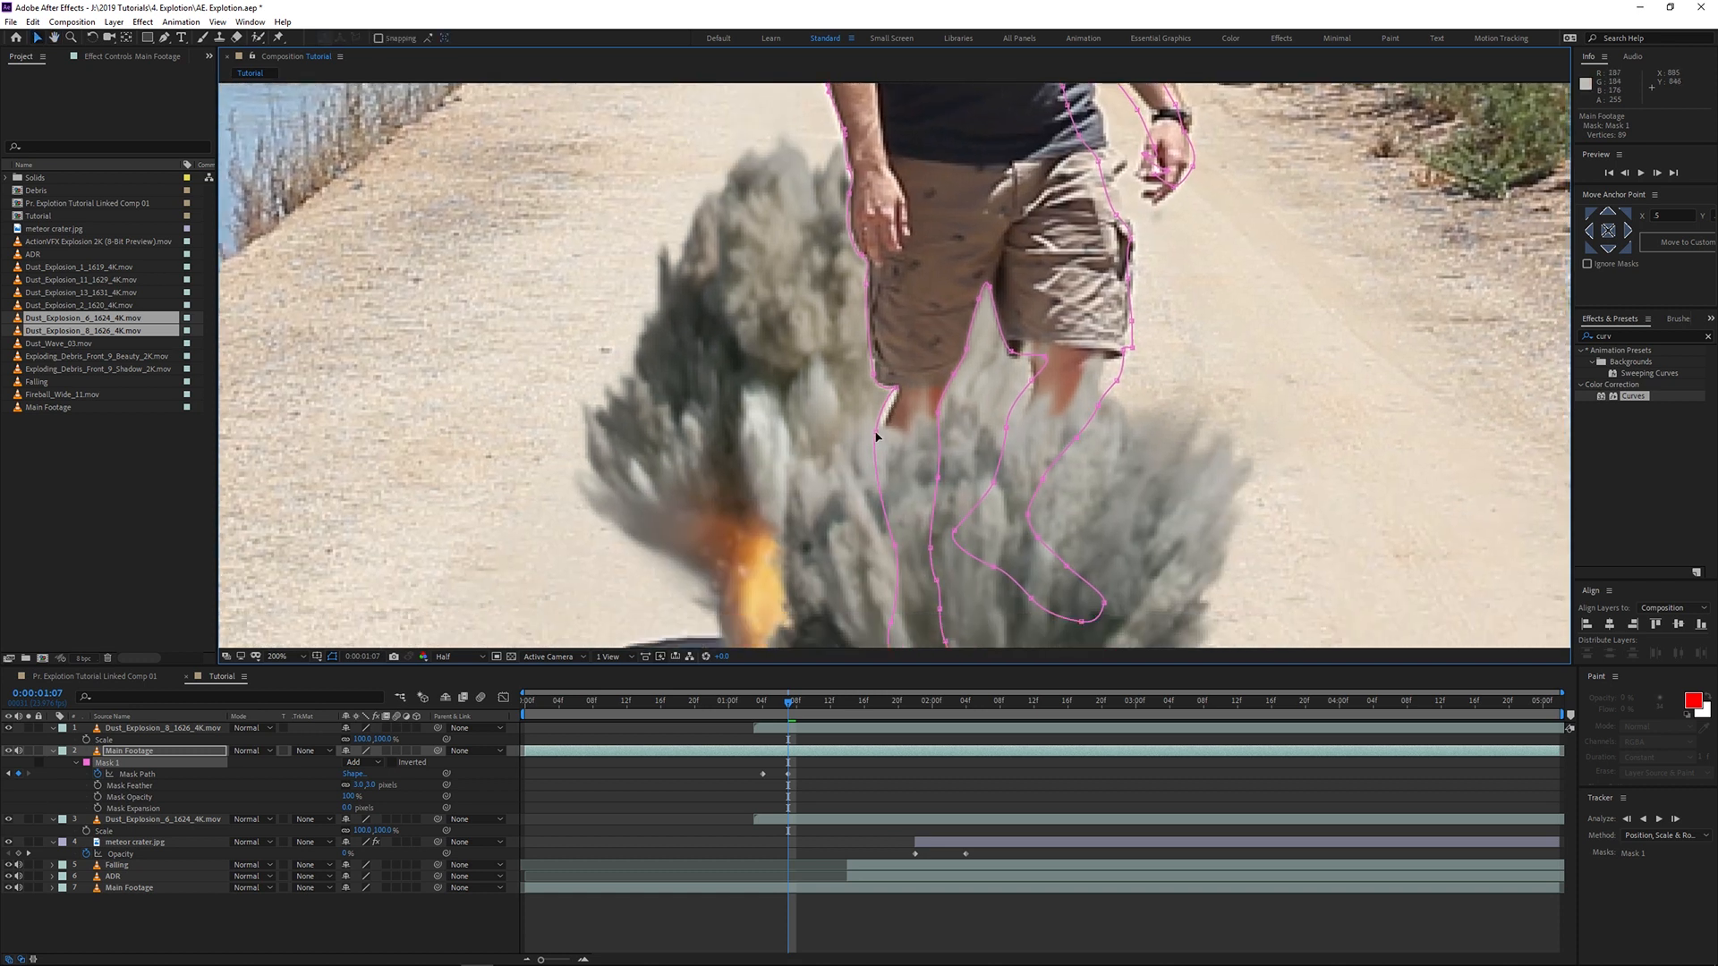
scroll(922, 602, "down", 3)
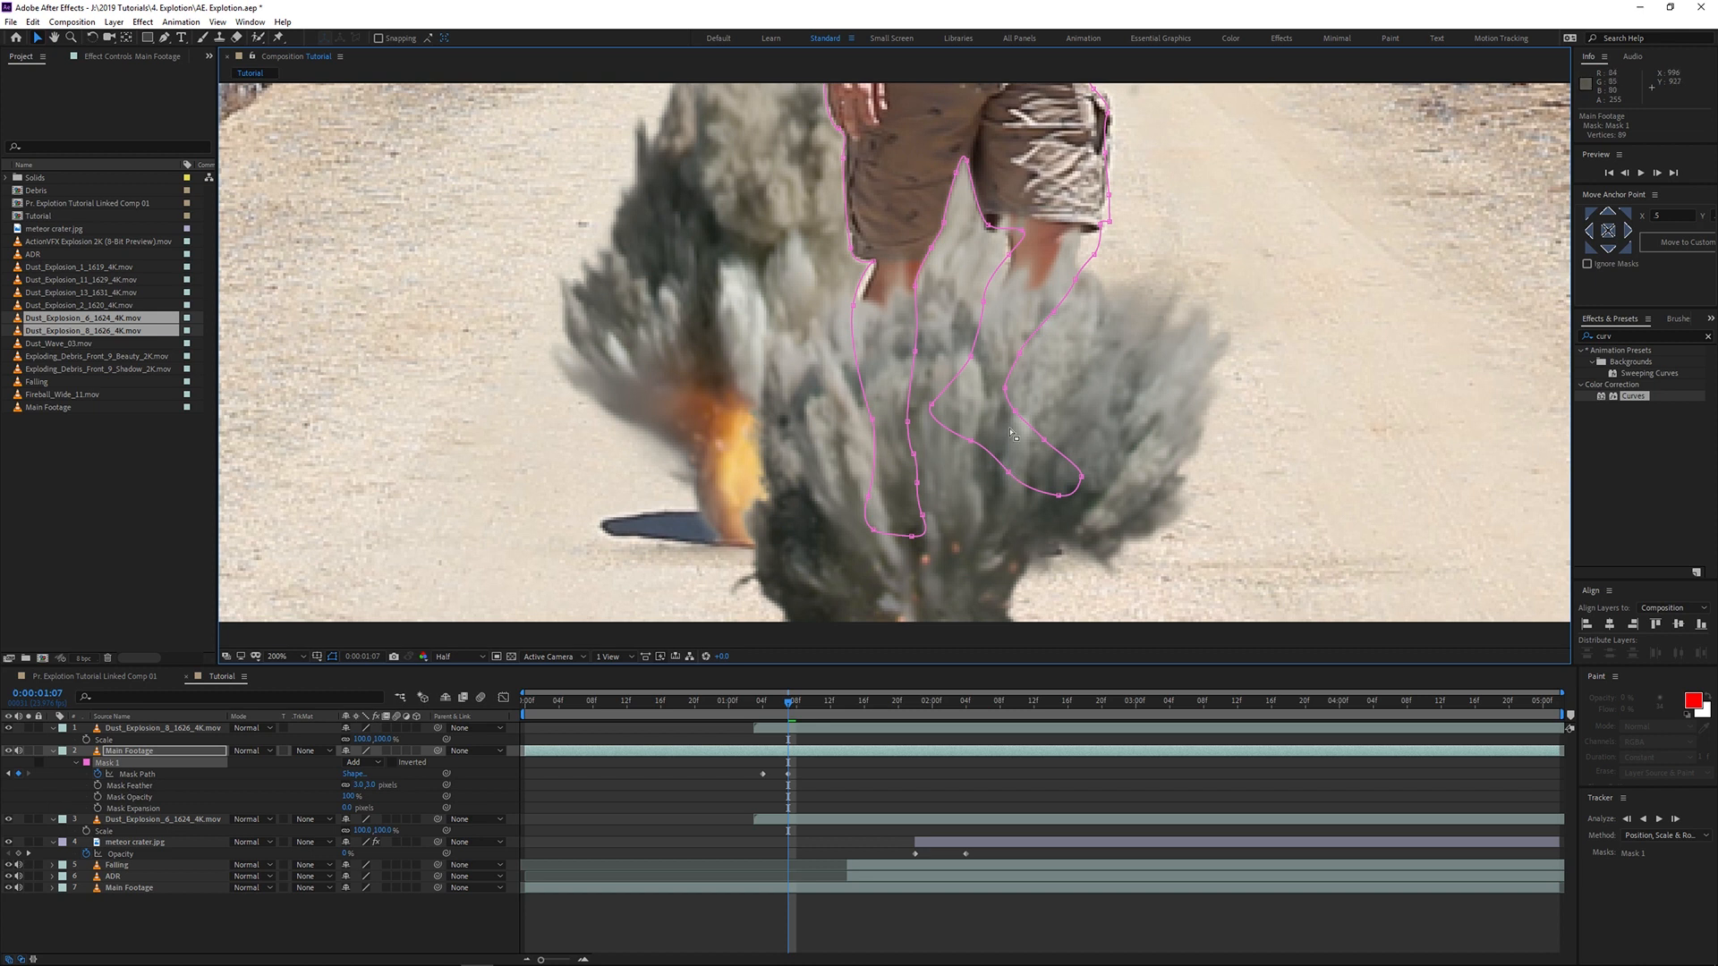
left_click_drag(1022, 231, 956, 317)
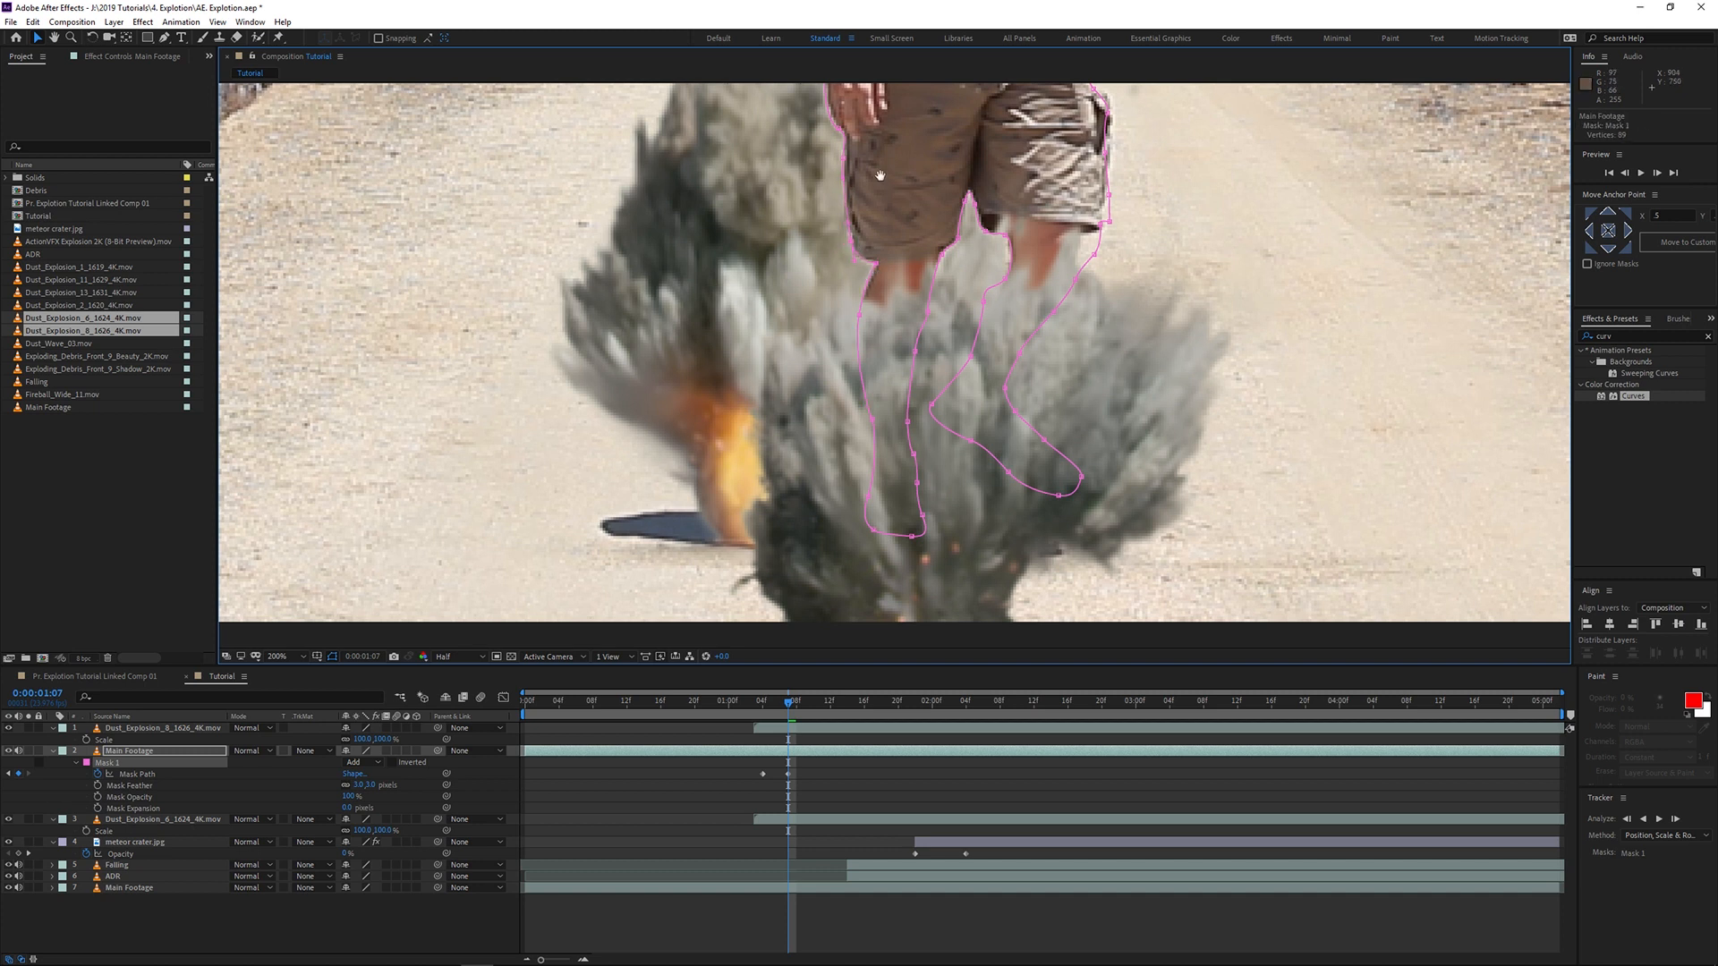
Step: At 0:00:01:05, adjust the mask points at the heel and back of the raised leg
scroll(774, 322, "up", 3)
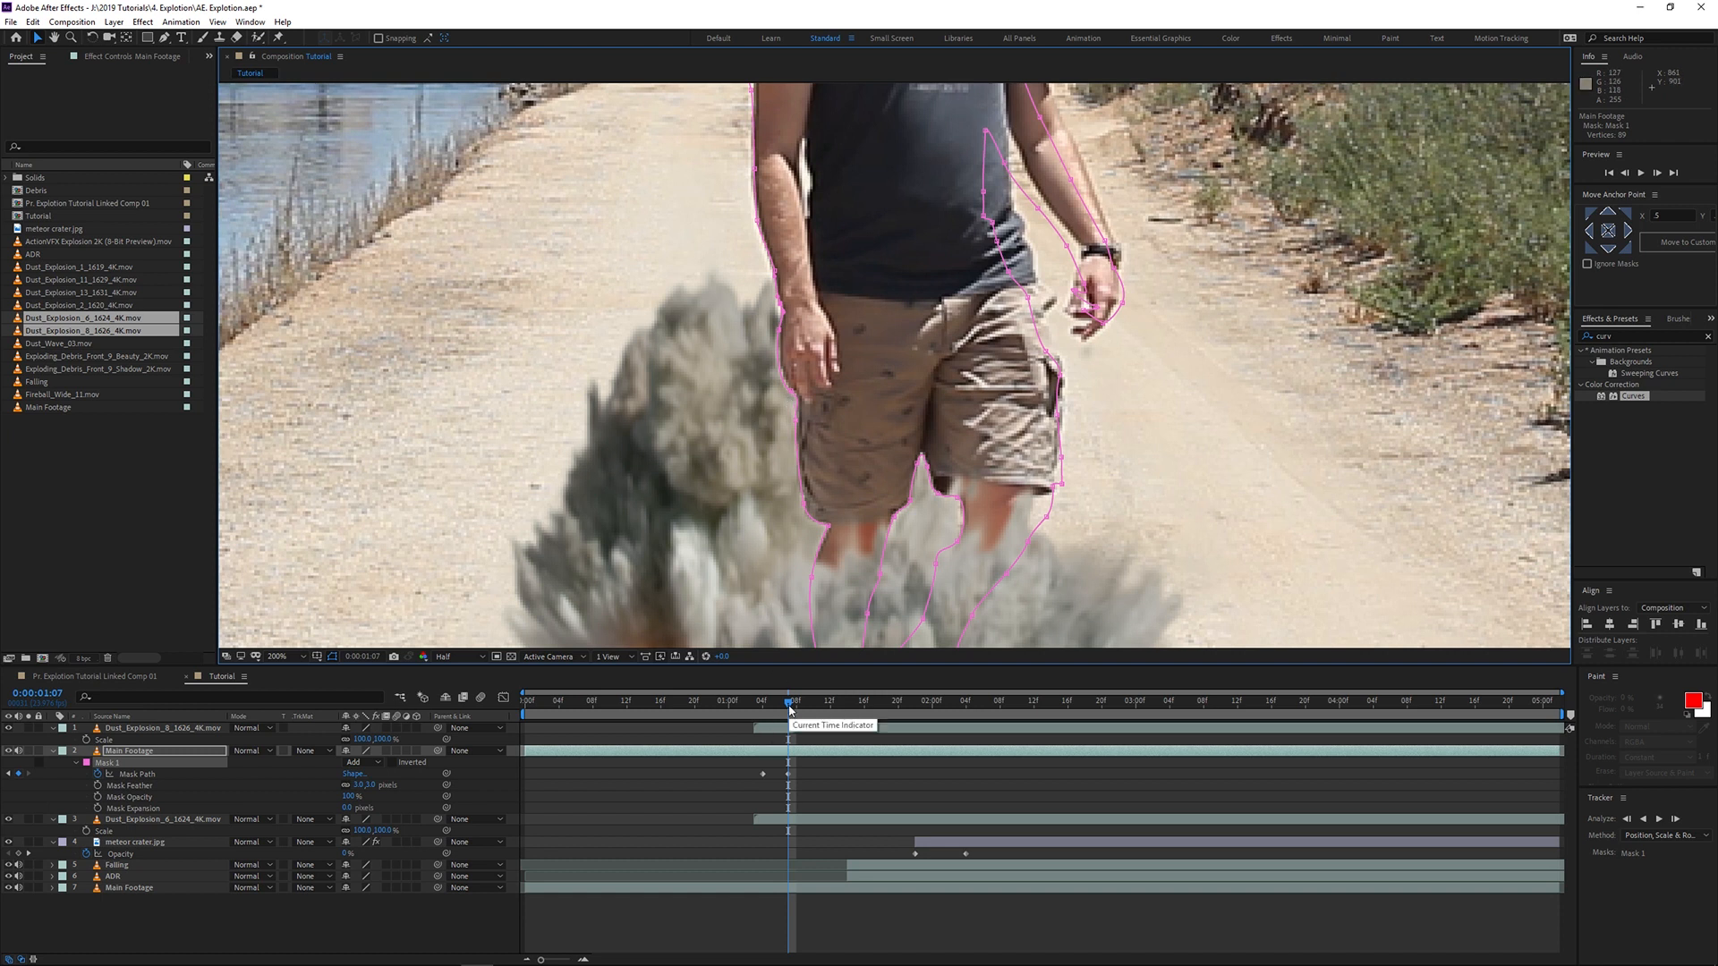
key("Page_Up")
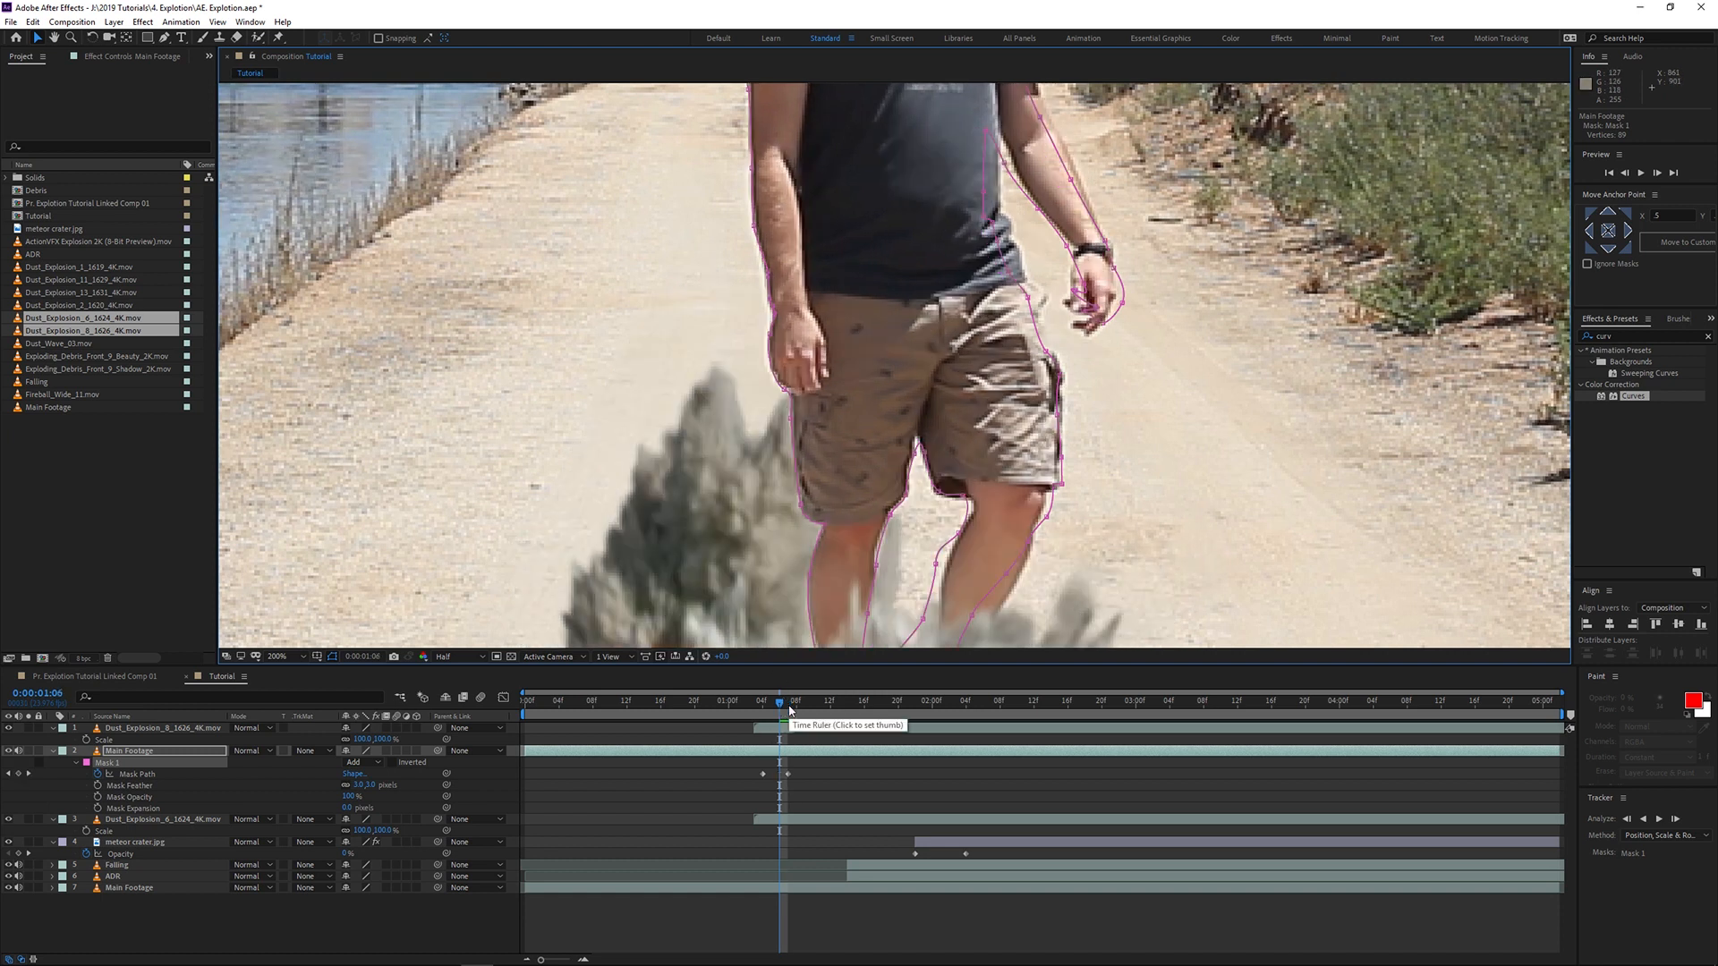
scroll(775, 769, "up", 3)
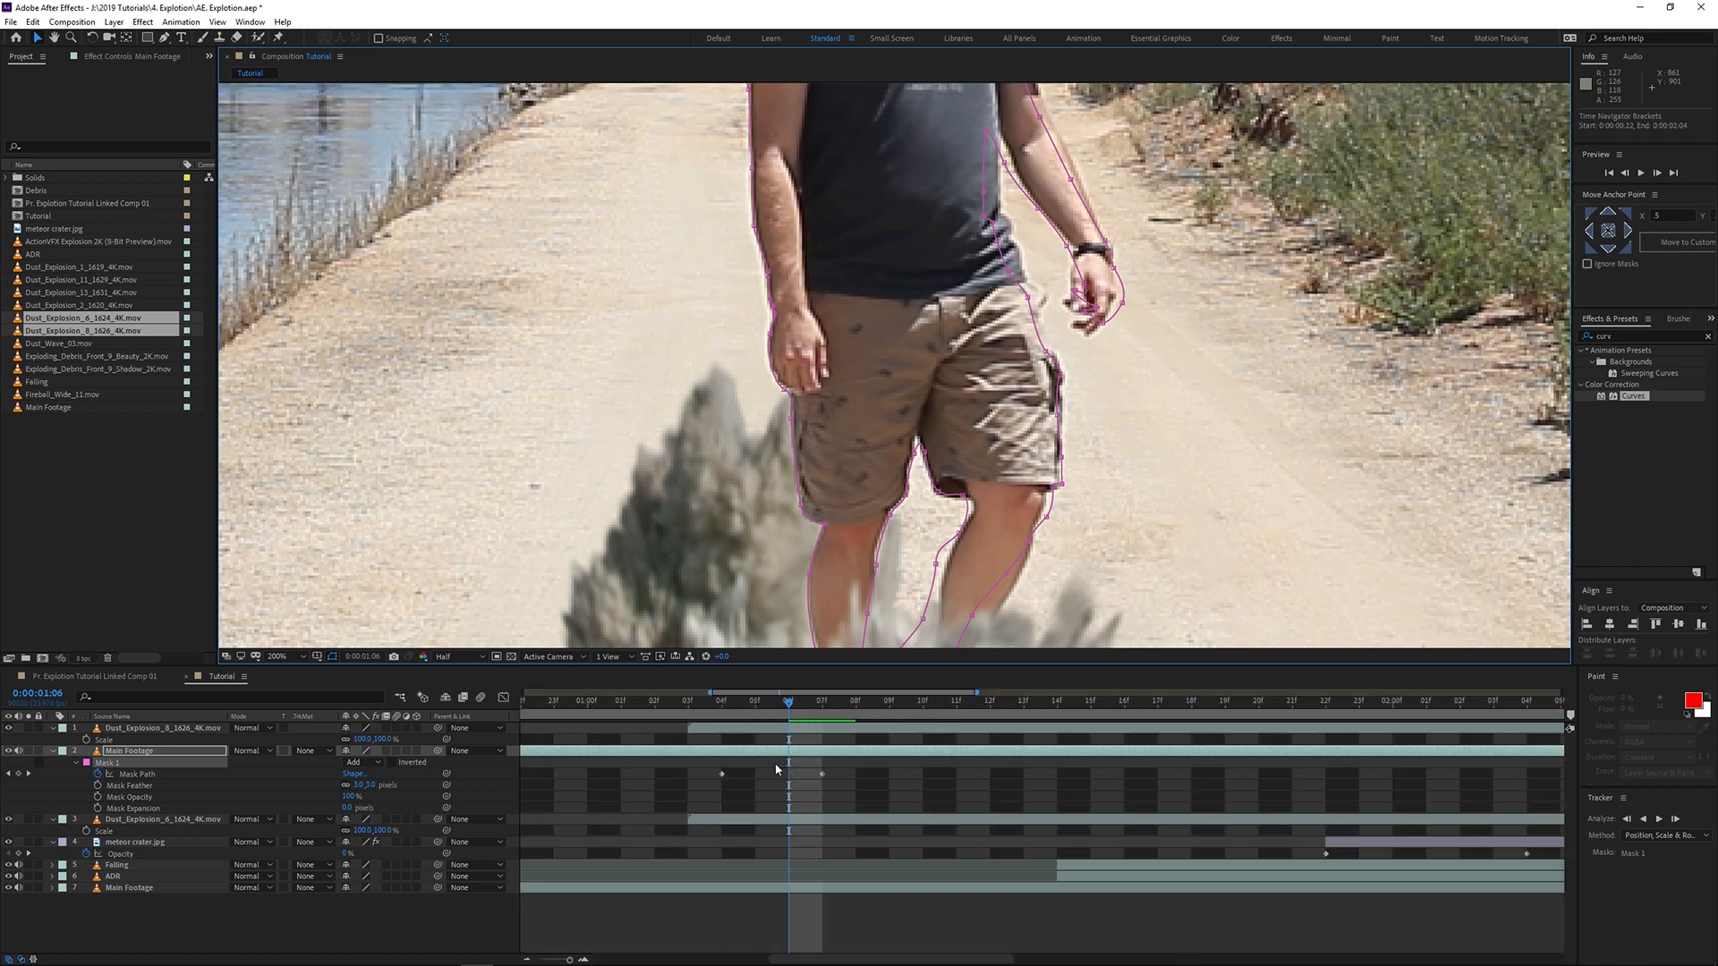
mouse_move(794, 712)
left_mouse_down()
mouse_move(723, 715)
mouse_move(801, 749)
mouse_move(767, 752)
mouse_move(809, 750)
mouse_move(776, 751)
mouse_move(756, 725)
mouse_move(806, 691)
mouse_move(766, 712)
left_mouse_up()
left_click_drag(866, 504, 875, 518)
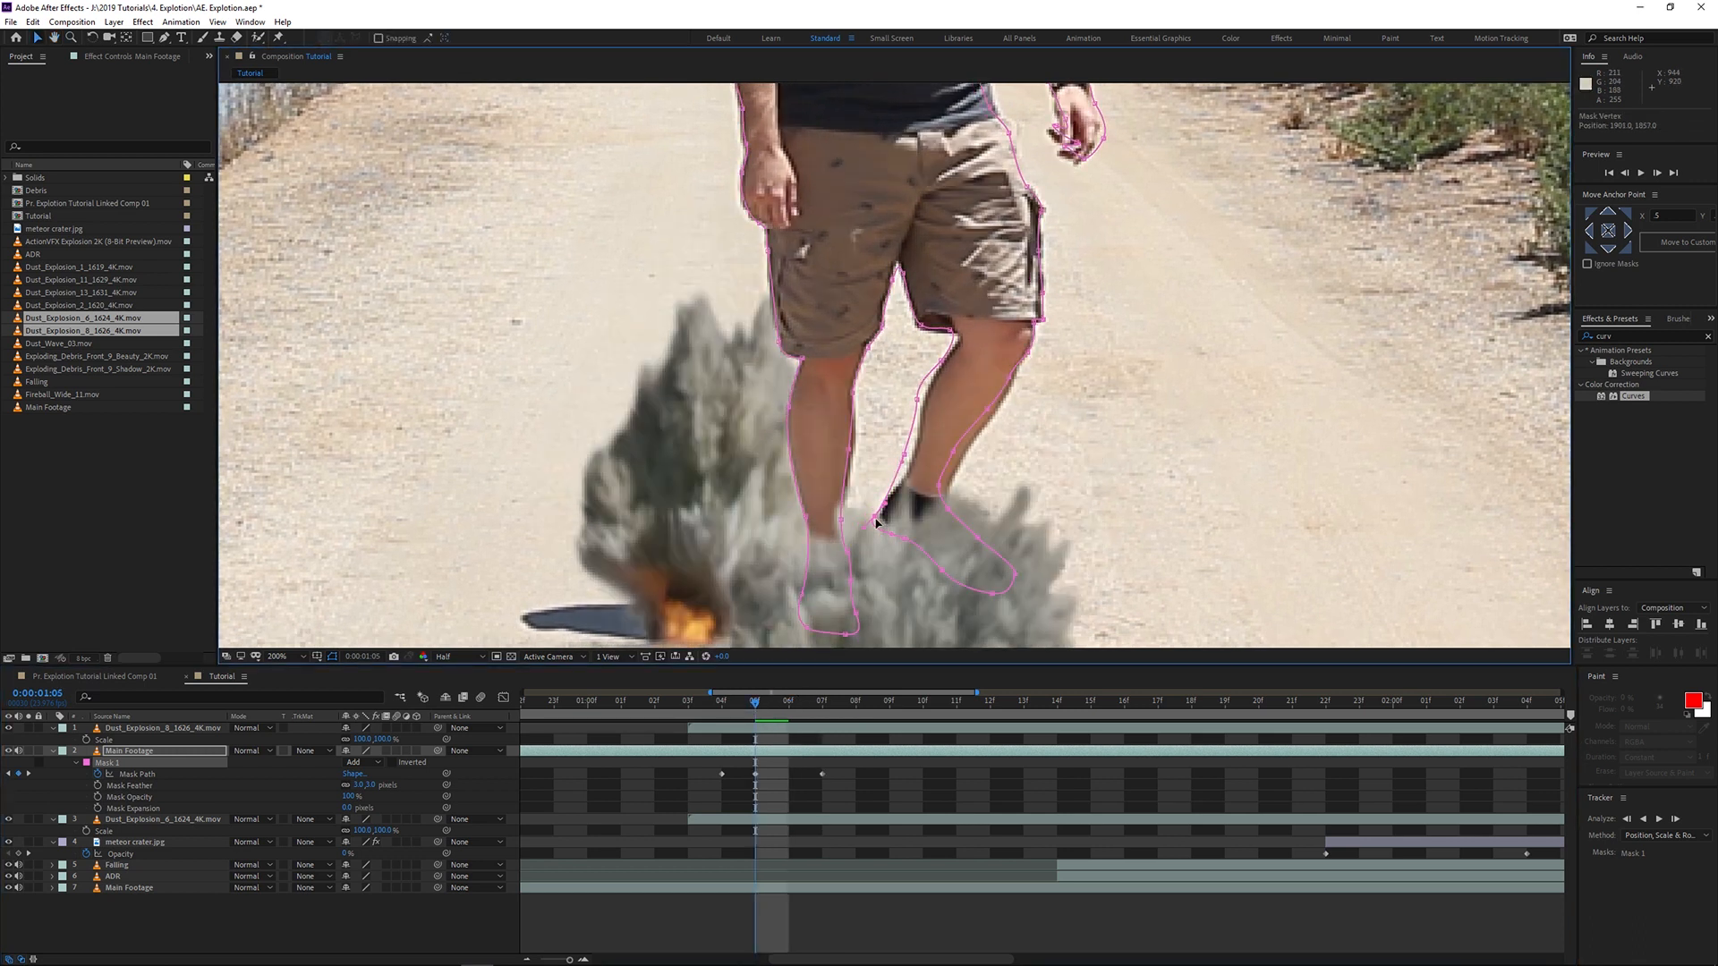
left_click_drag(917, 398, 923, 386)
Step: Refit the mask behind the raised calf at 0:00:01:06 and advance through the following frames
left_click_drag(757, 705, 781, 704)
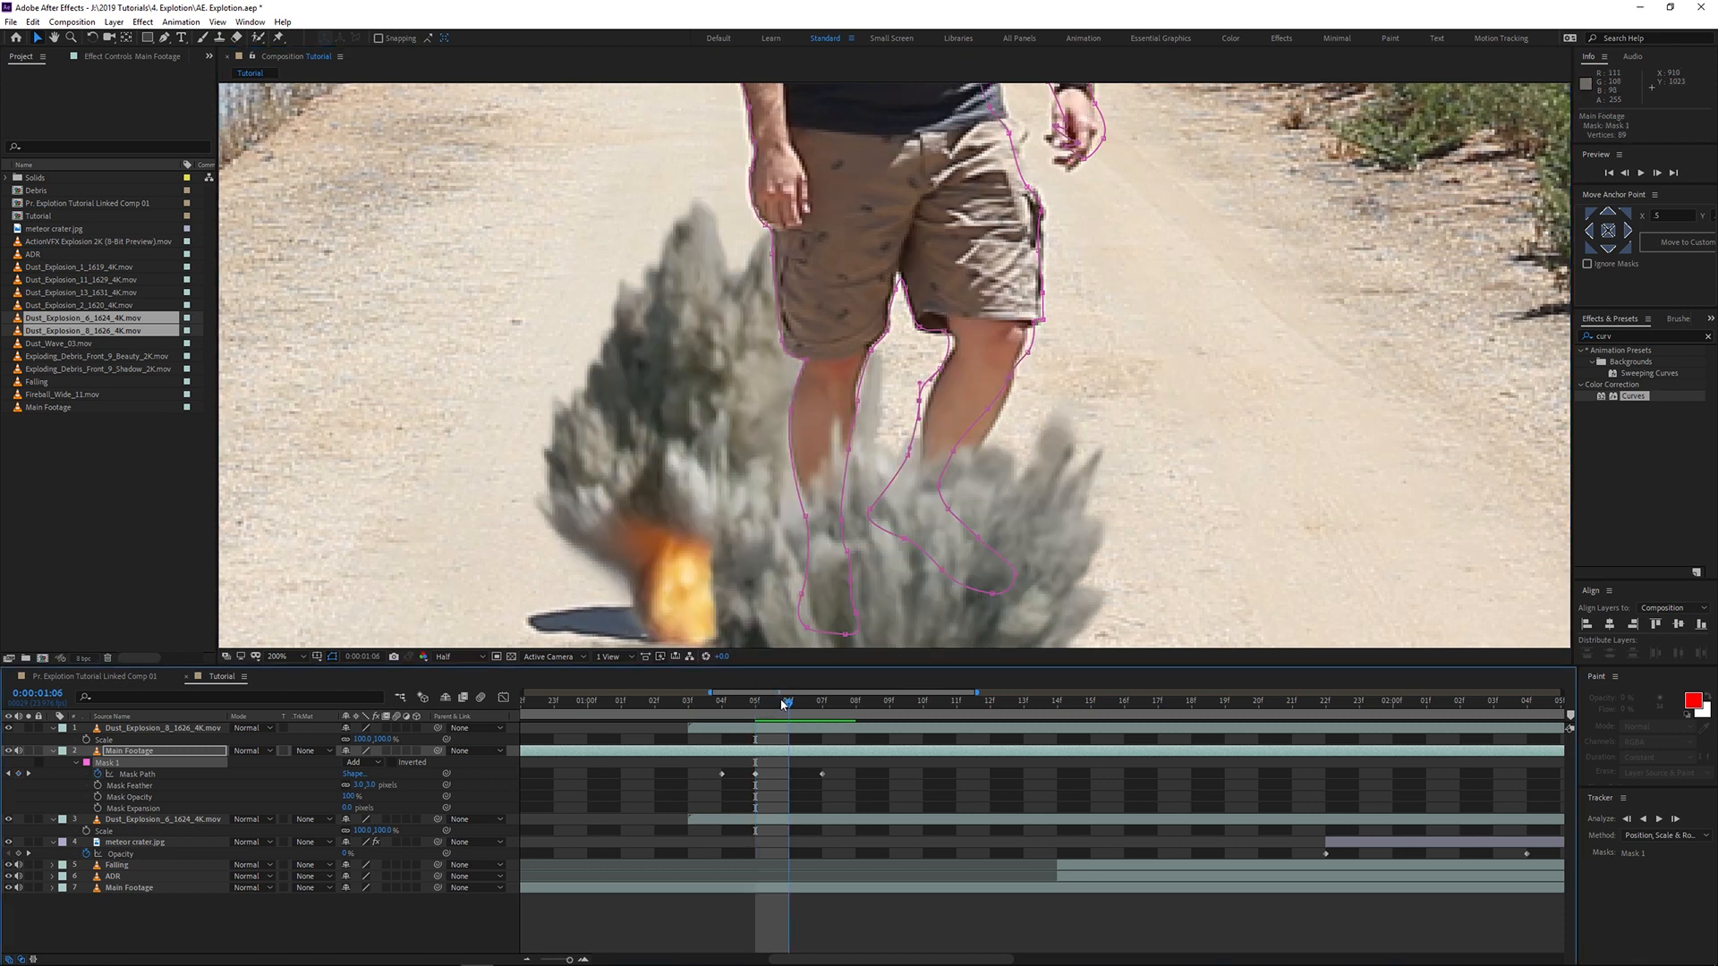
left_click_drag(911, 408, 925, 413)
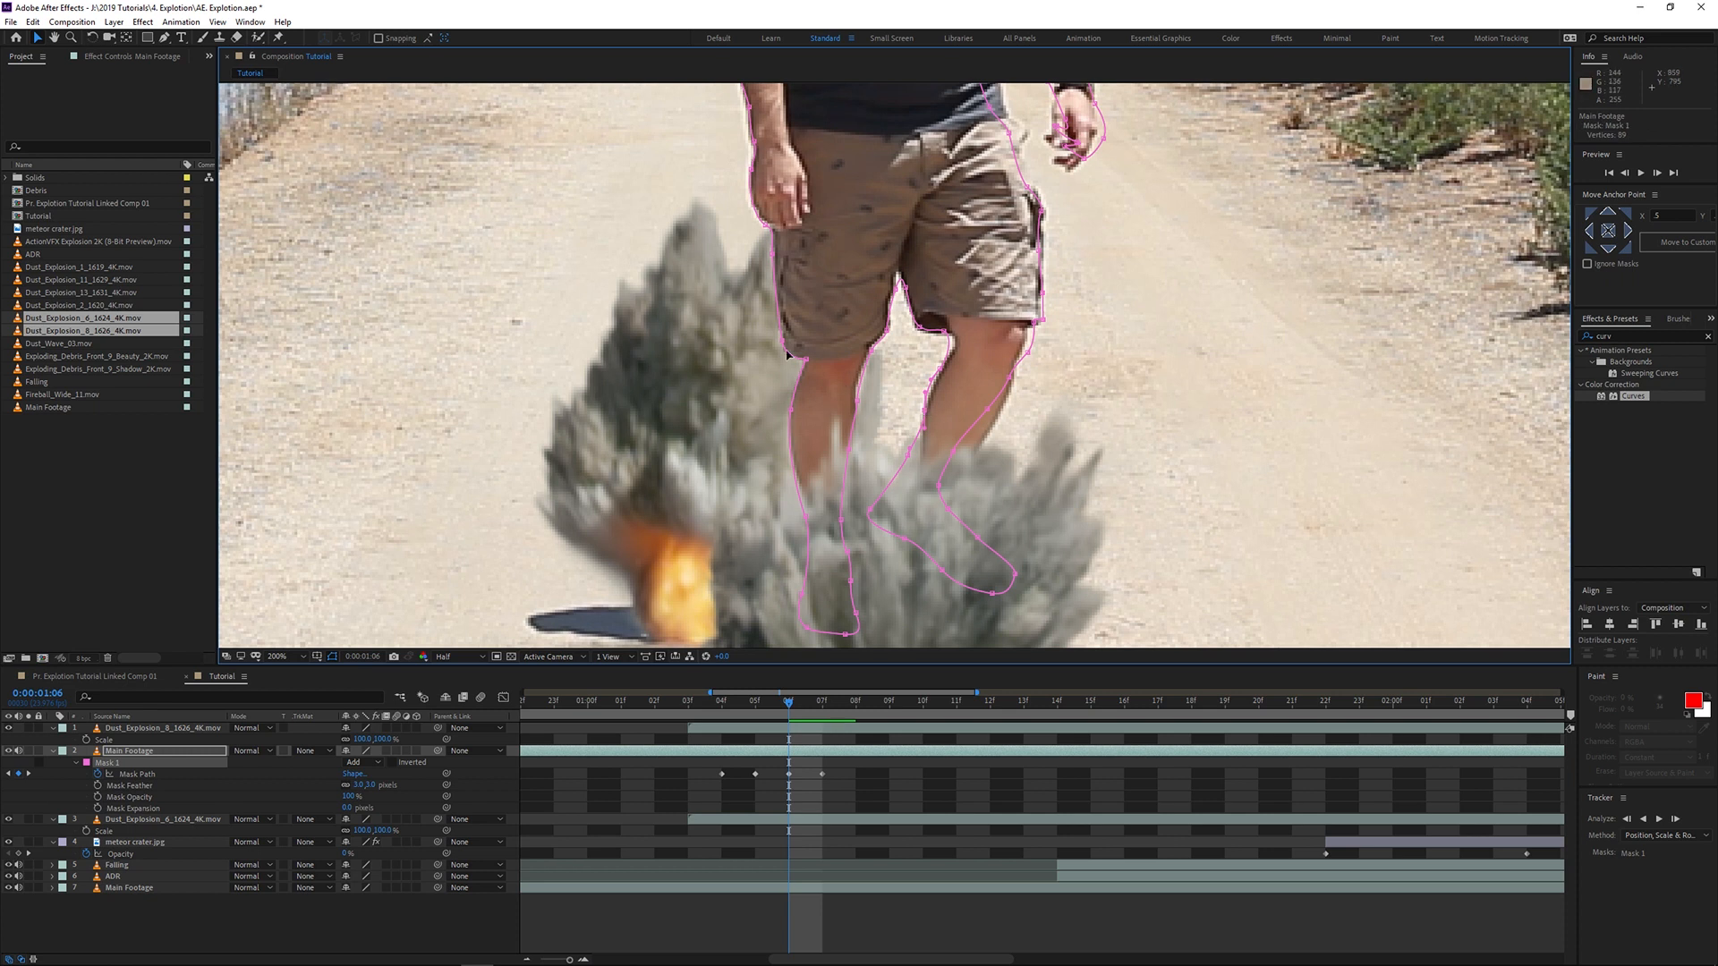
scroll(861, 403, "down", 1)
left_click_drag(864, 260, 850, 346)
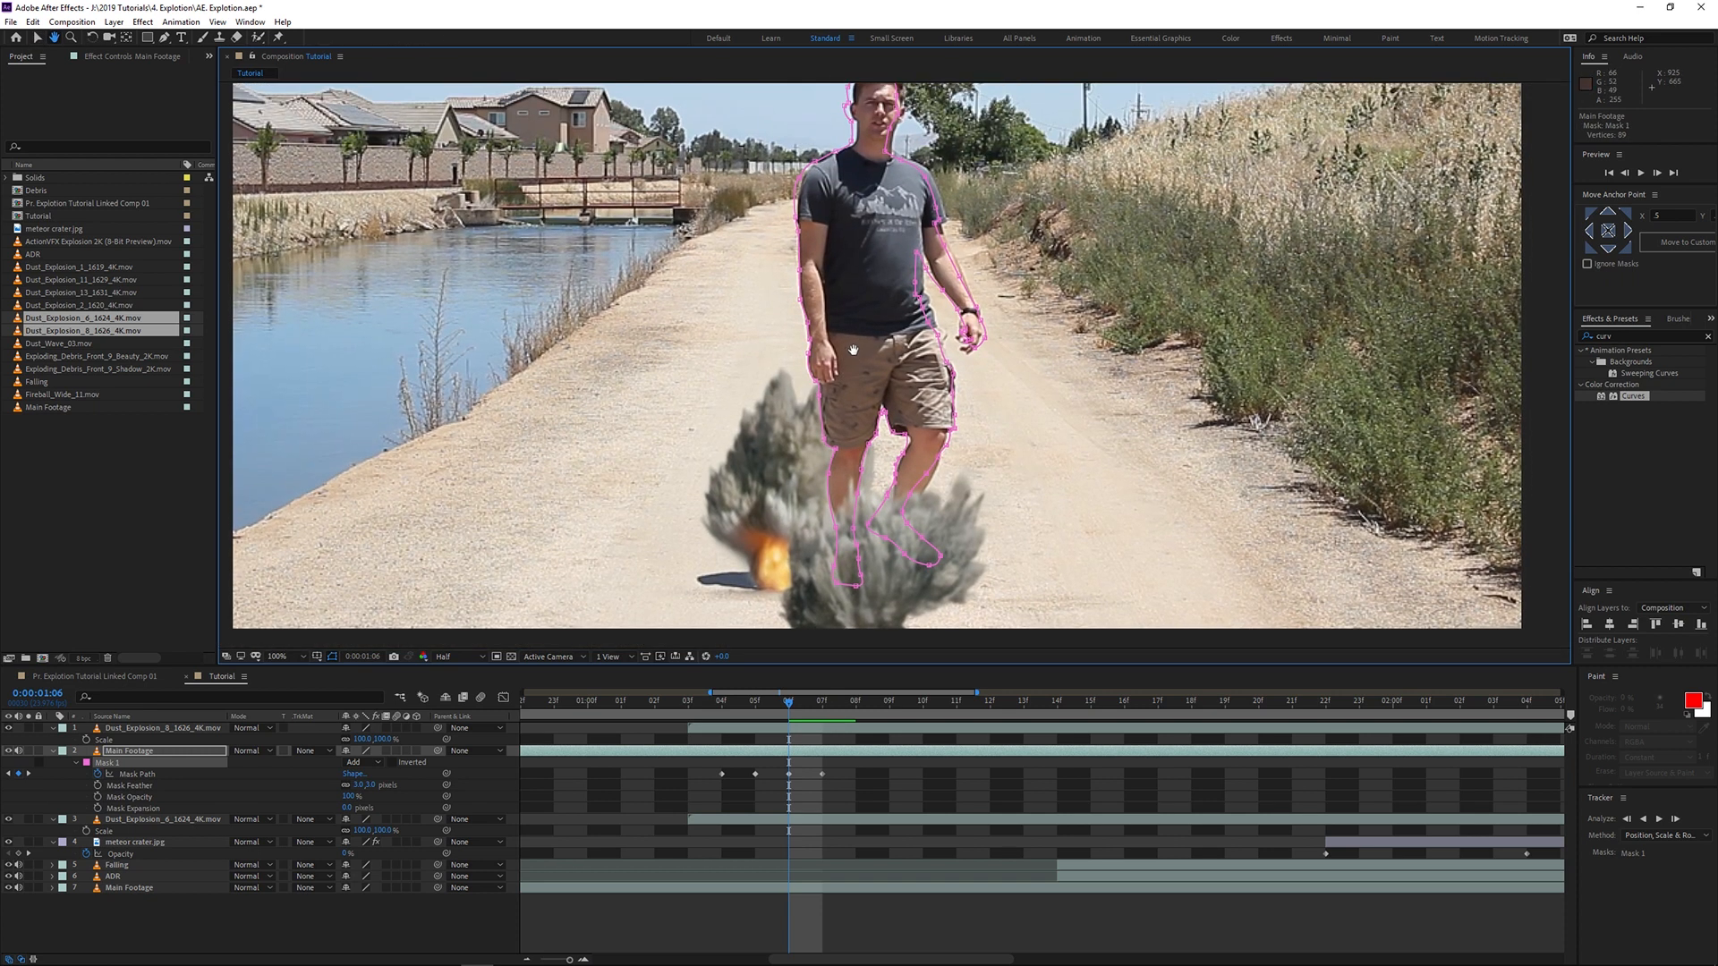
left_click(808, 705)
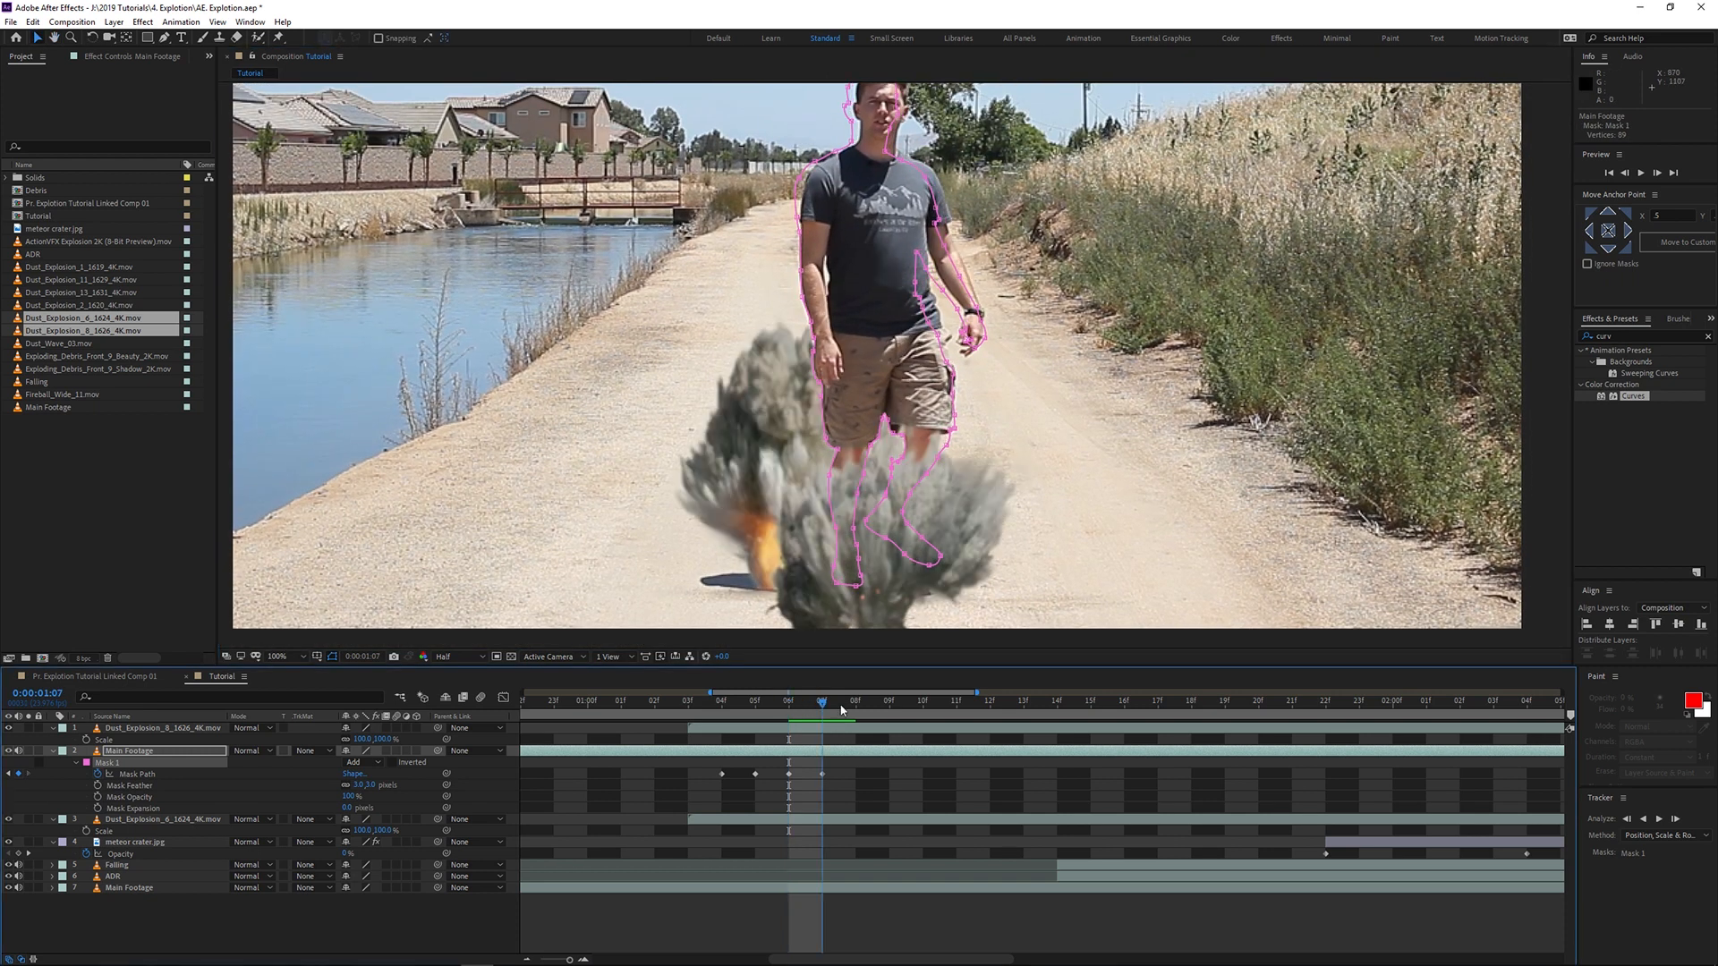
left_click(843, 707)
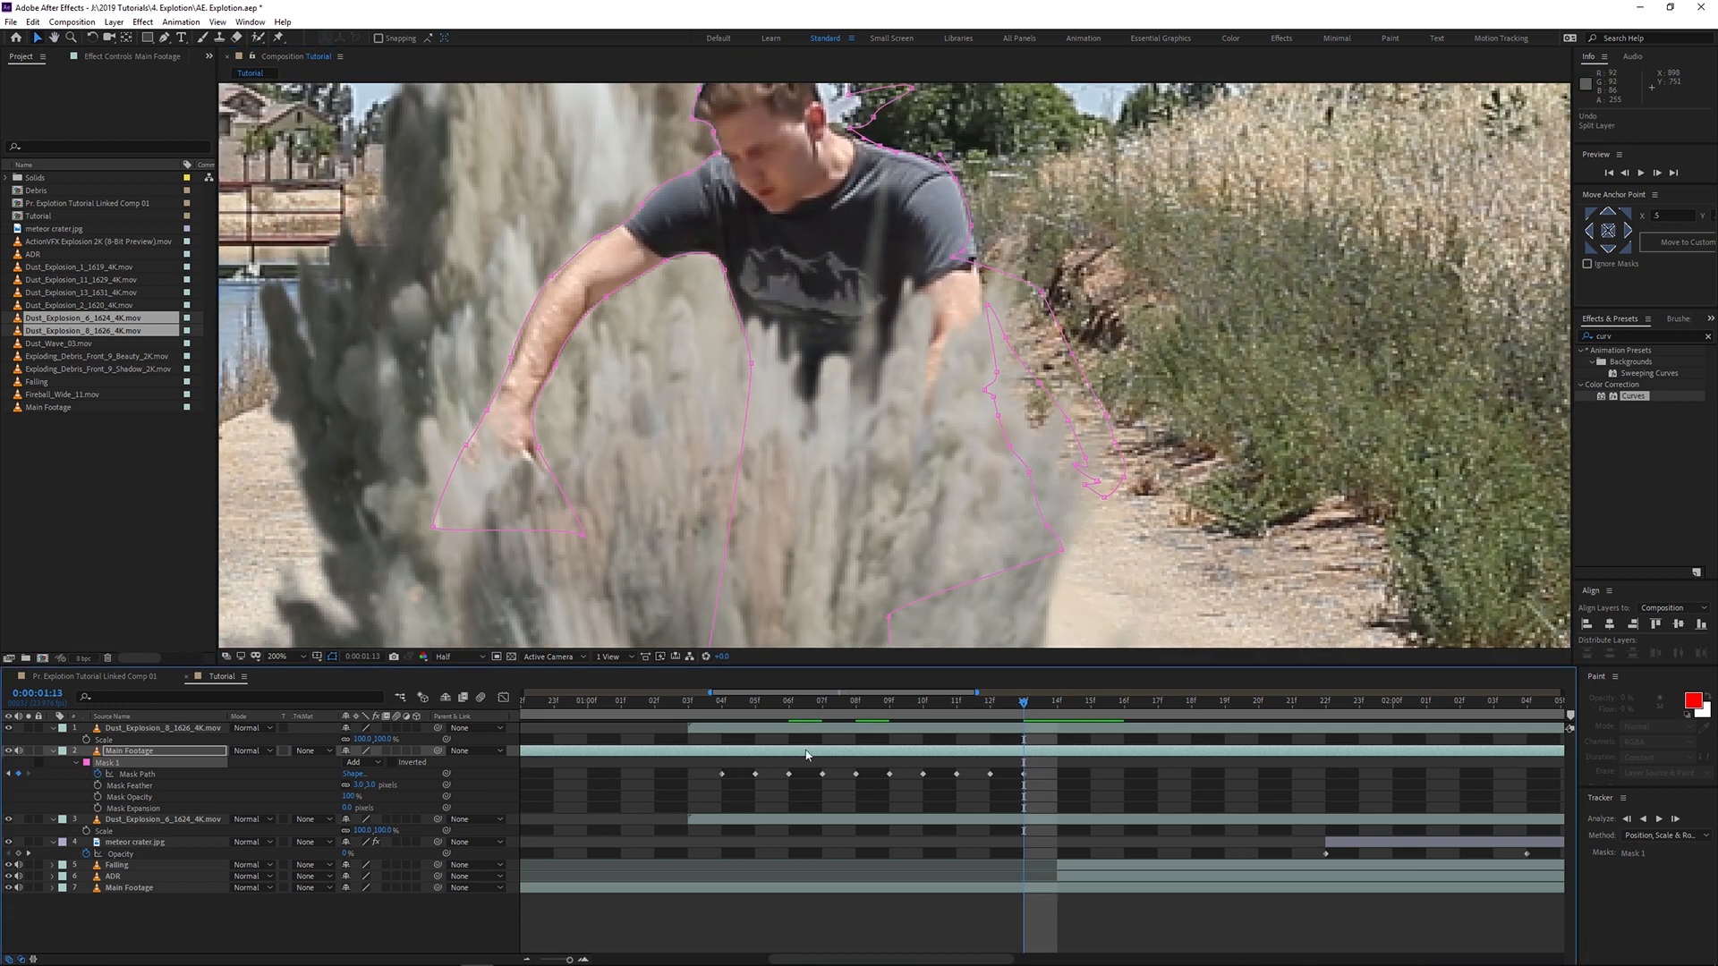
Step: Split the masked Main Footage layer at 0:00:01:14 and delete the portion after the split
left_click(1033, 753)
left_click(9, 751)
left_click(9, 751)
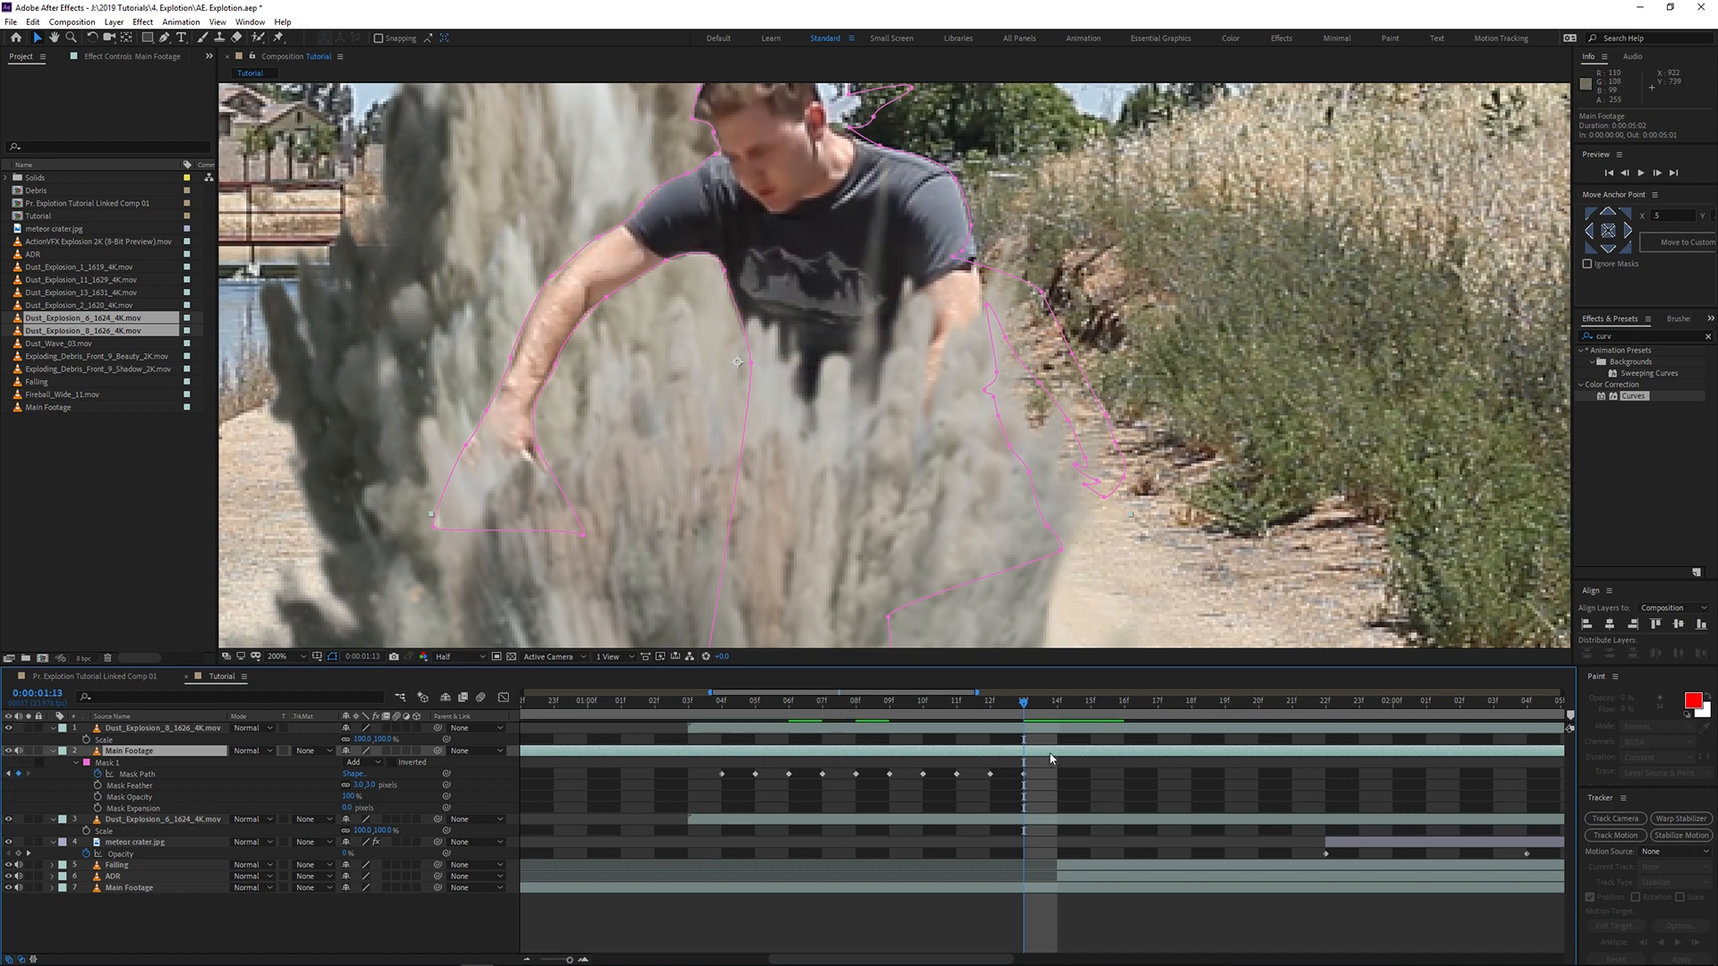
left_click(1055, 707)
key("ctrl+shift+d")
key("Delete")
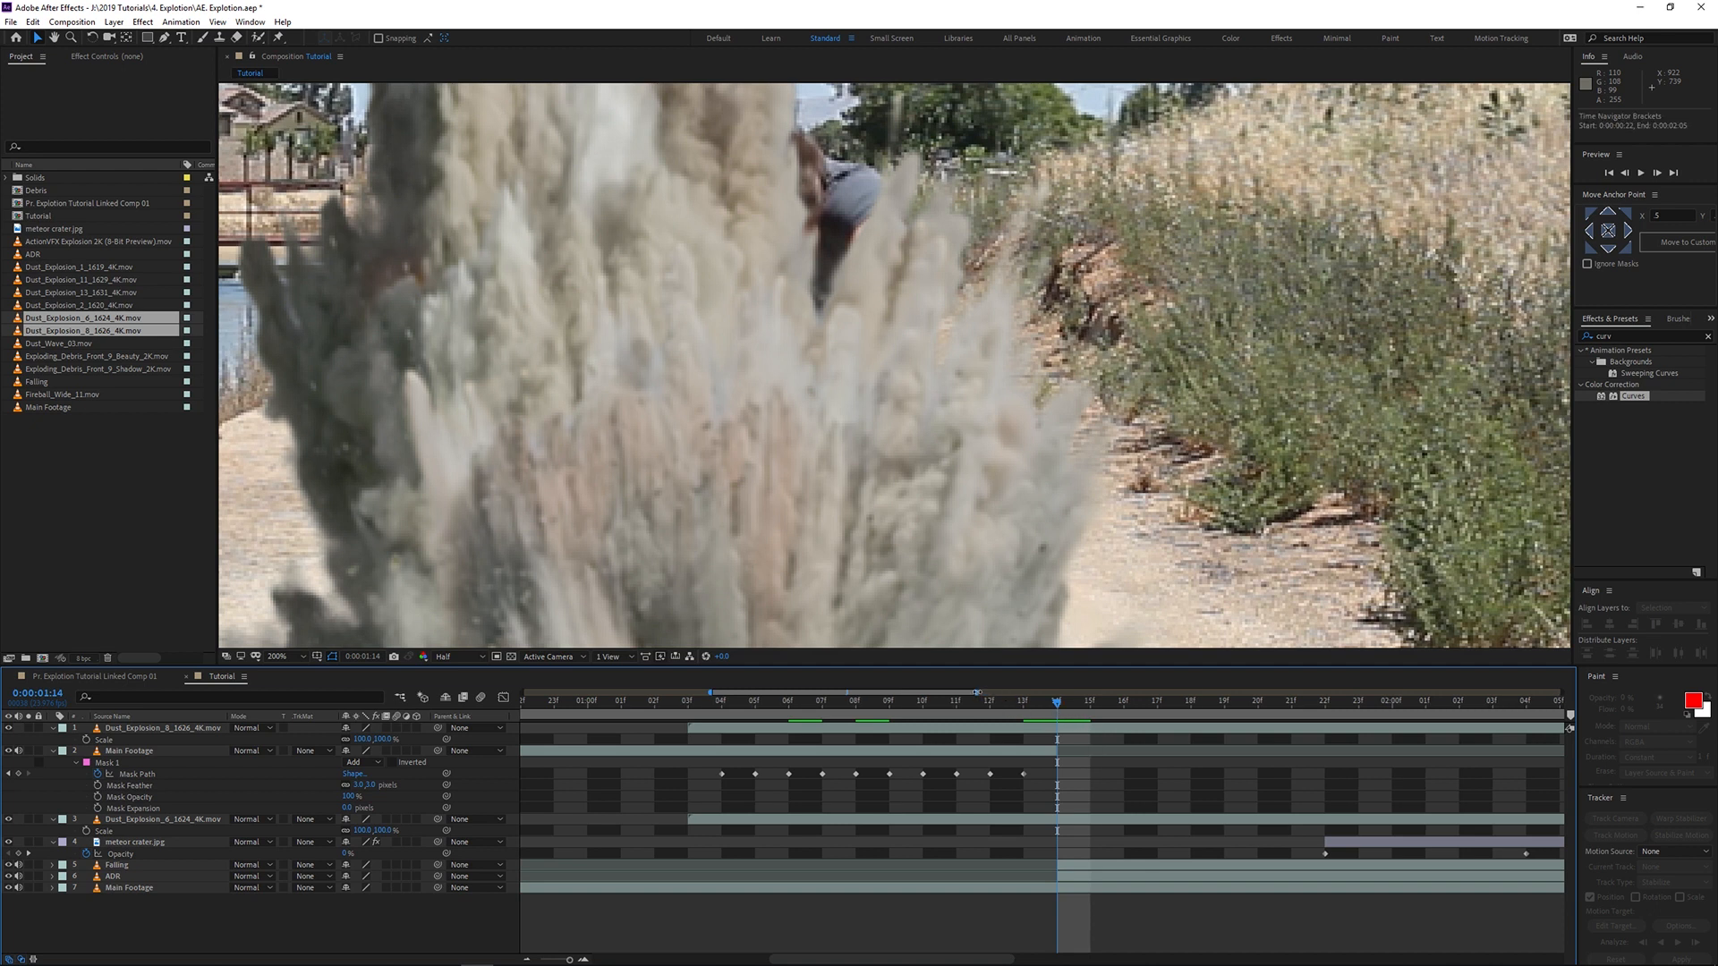
Step: Duplicate the Falling layer and place the copy directly above the masked Main Footage layer
left_click_drag(982, 694, 1003, 695)
left_click(1035, 868)
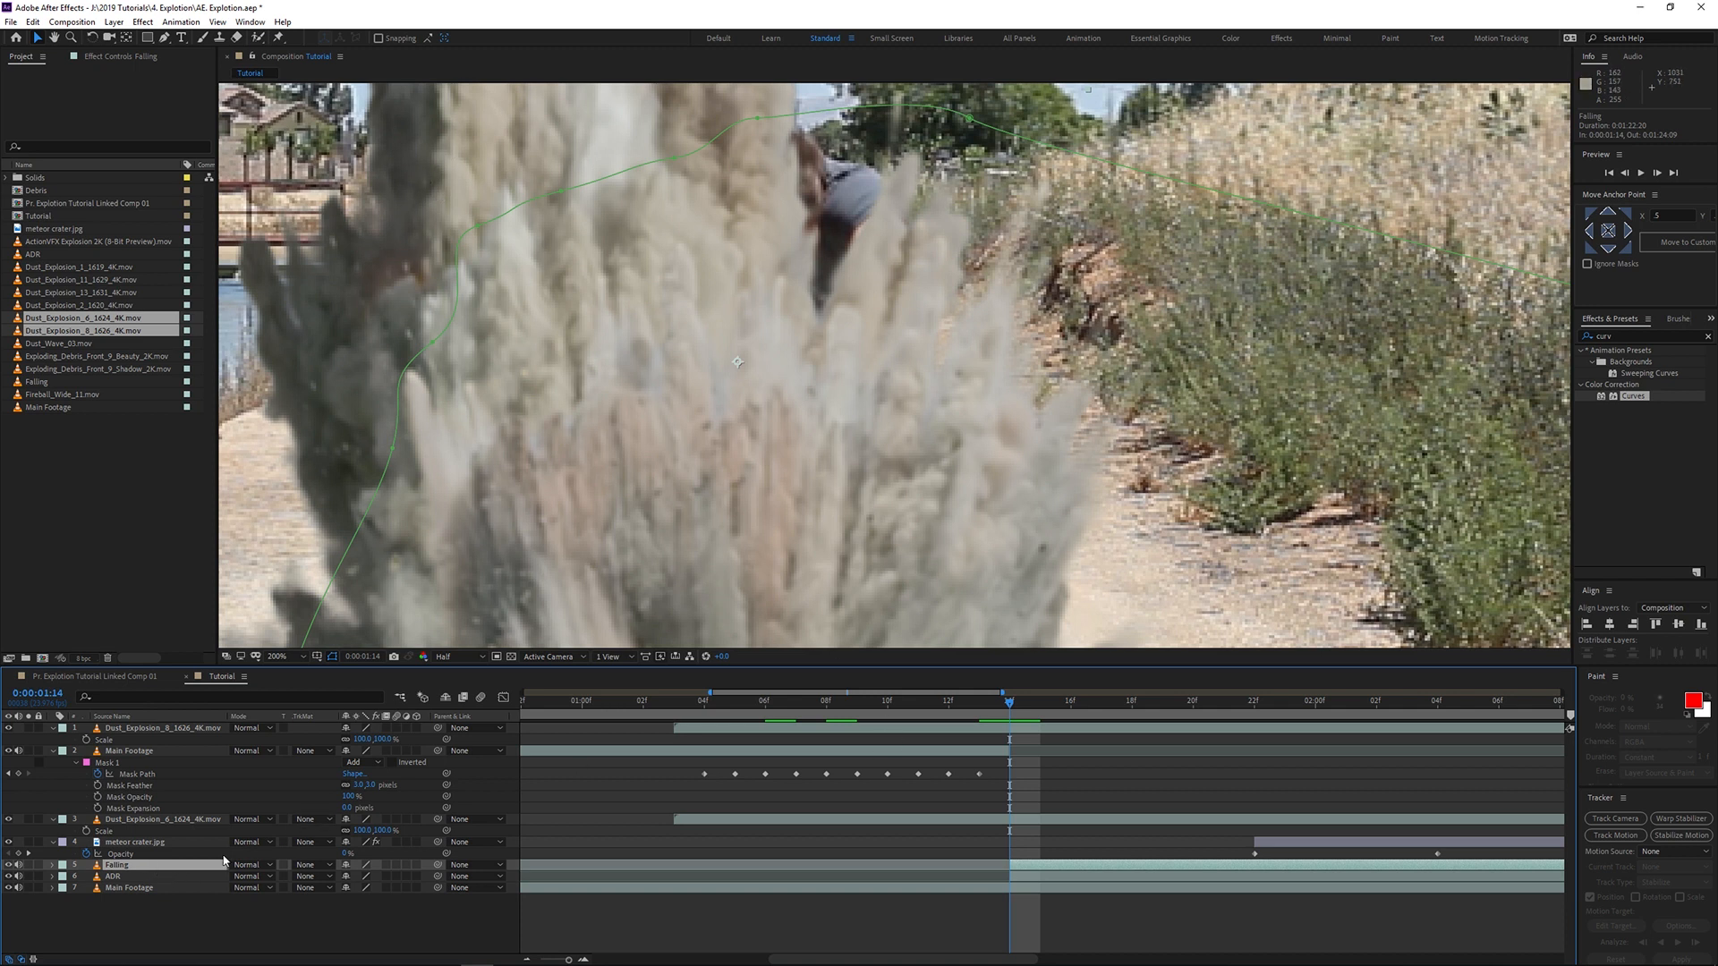
key("ctrl+d")
left_click_drag(220, 864, 167, 745)
Step: Delete the existing mask from the duplicated Falling layer
left_click(128, 837)
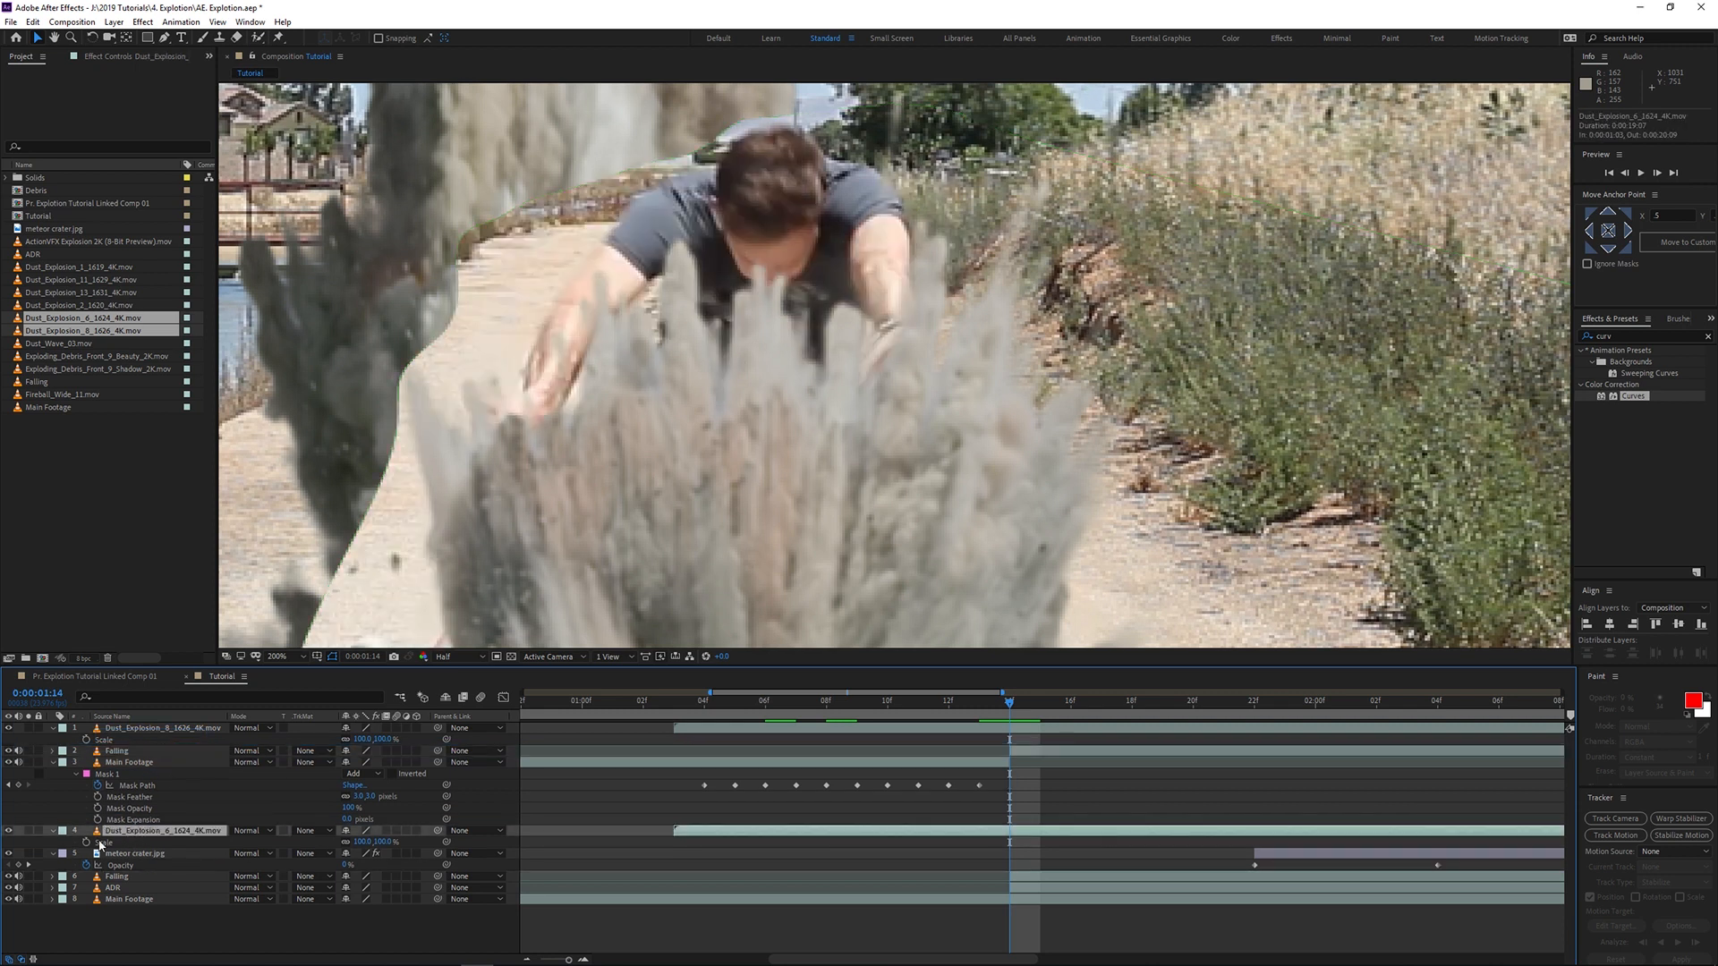
left_click(215, 751)
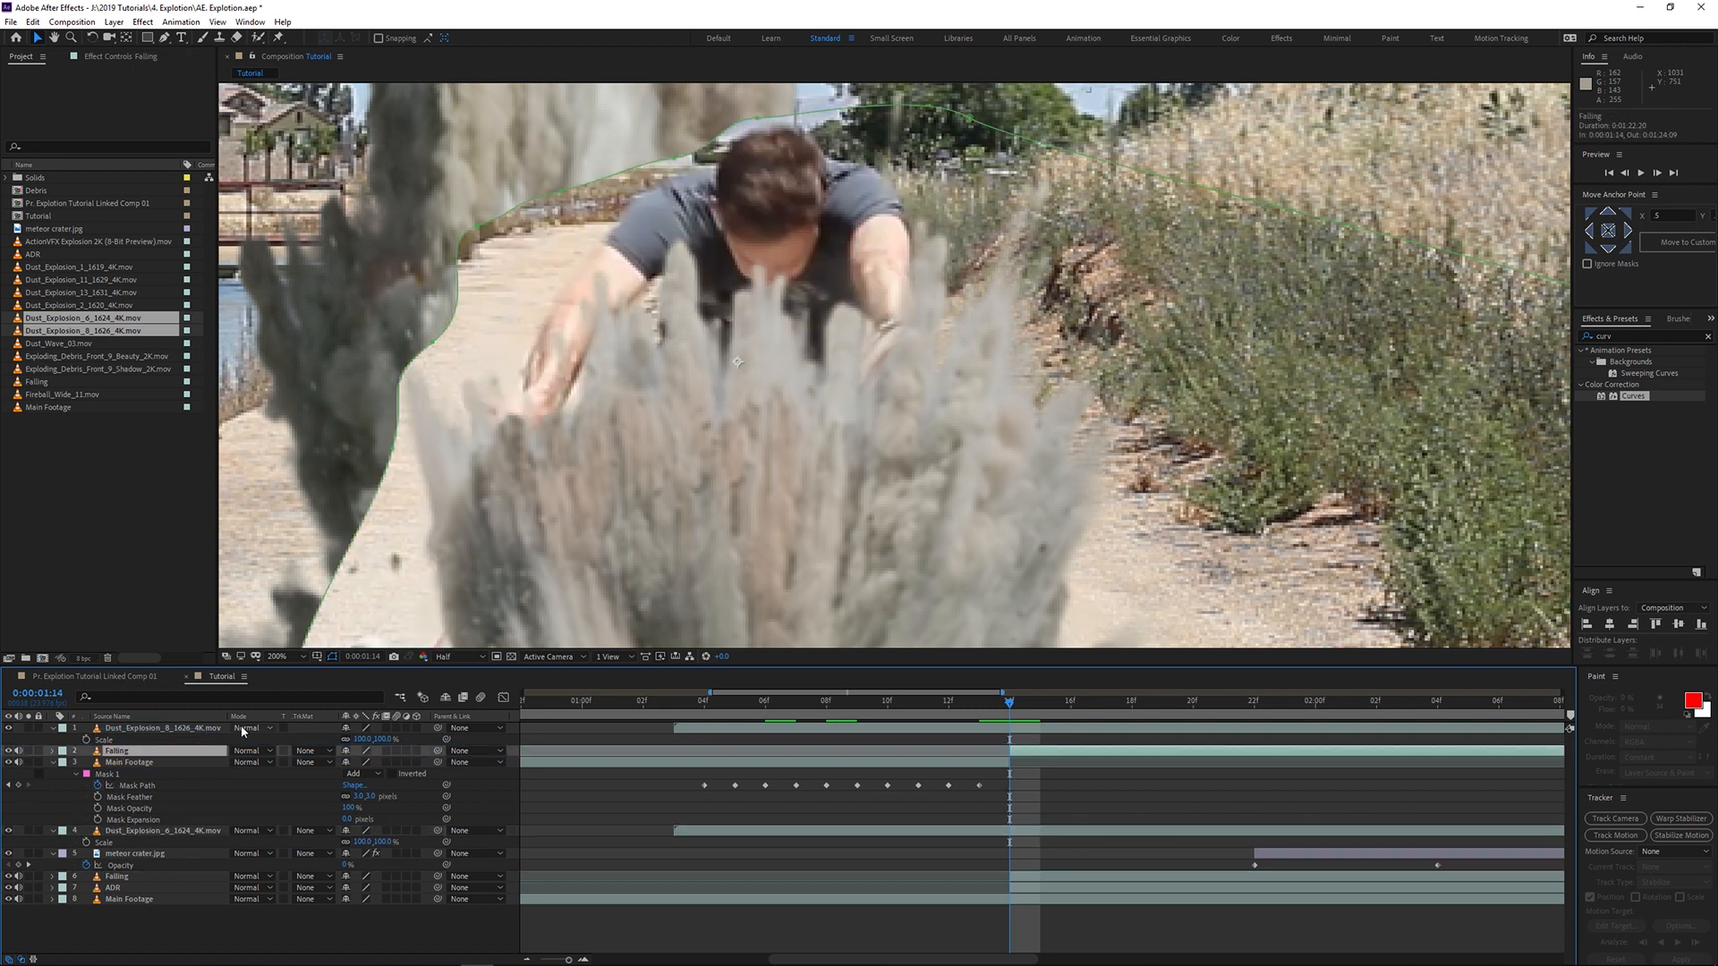
key("ctrl+v")
left_click(100, 763)
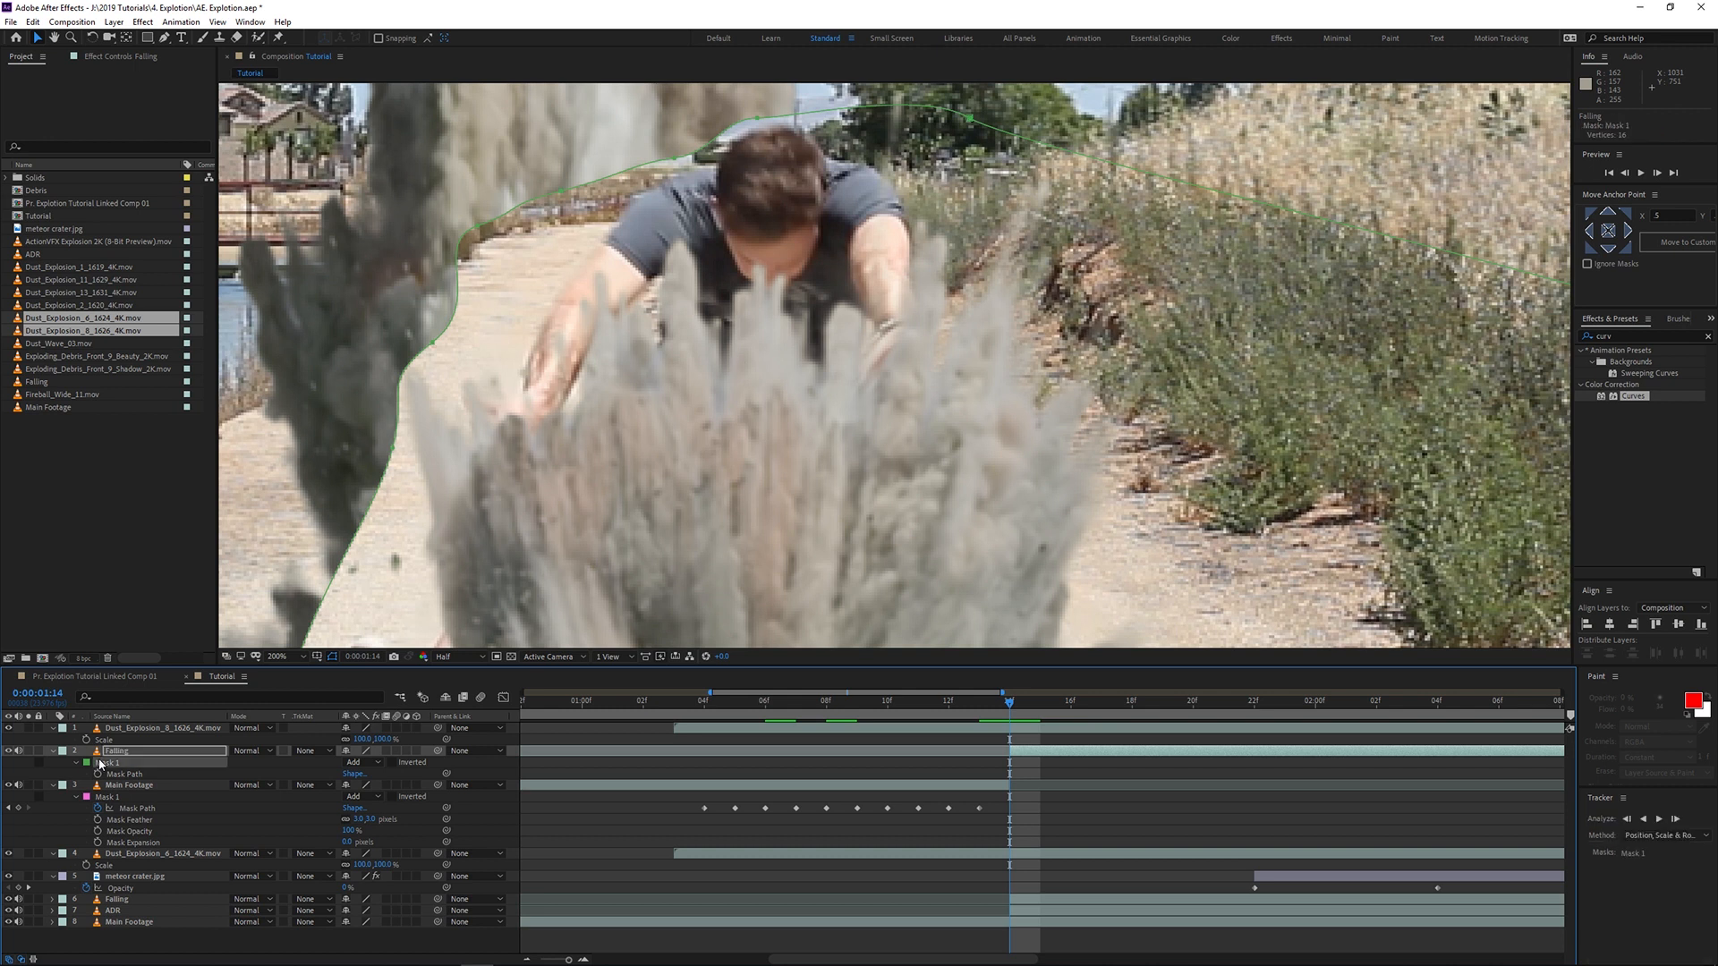
key("Delete")
Step: Start a new mask on the duplicated Falling layer, tracing from the man's lower hand up his arm and over his head
left_click_drag(580, 293, 669, 374)
key("g")
left_click(584, 508)
left_click(619, 478)
left_click_drag(641, 407, 793, 260)
left_click(810, 258)
left_click_drag(873, 214, 893, 220)
left_click(916, 249)
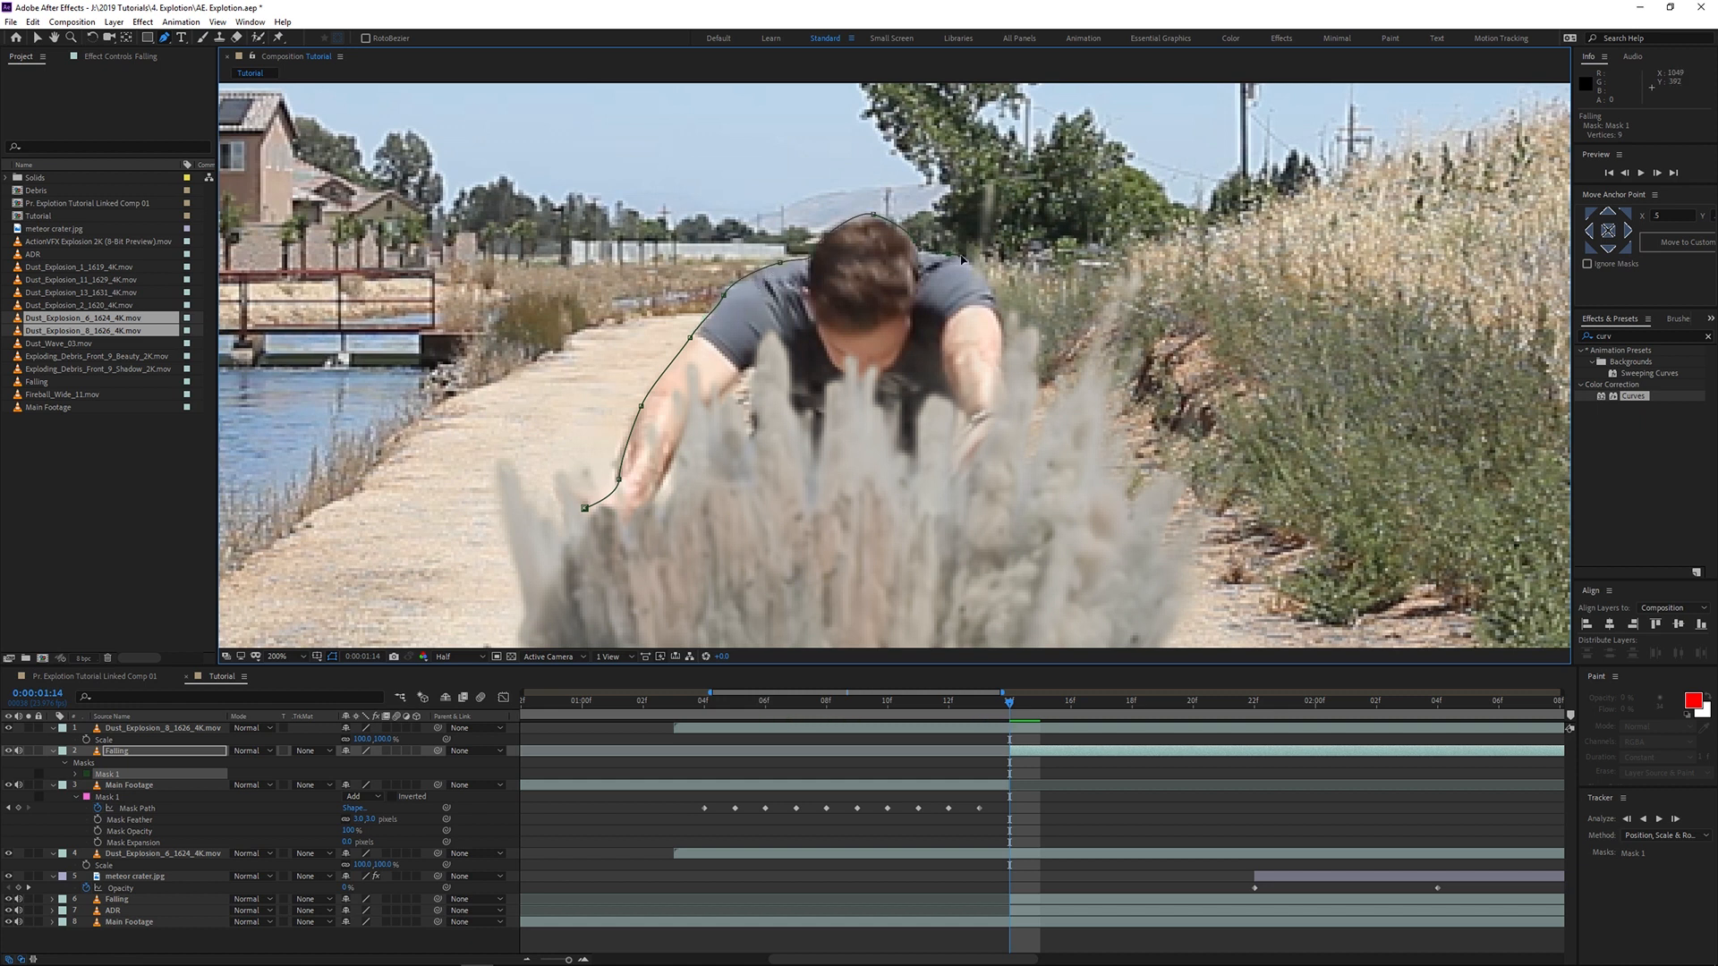
Step: Continue the mask down the other arm, across the dust below the torso and along the inner arm, closing it at the hand
left_click_drag(992, 295, 999, 321)
left_click(1002, 362)
left_click(999, 384)
left_click(1010, 444)
left_click(944, 484)
left_click(688, 539)
left_click_drag(750, 437, 714, 404)
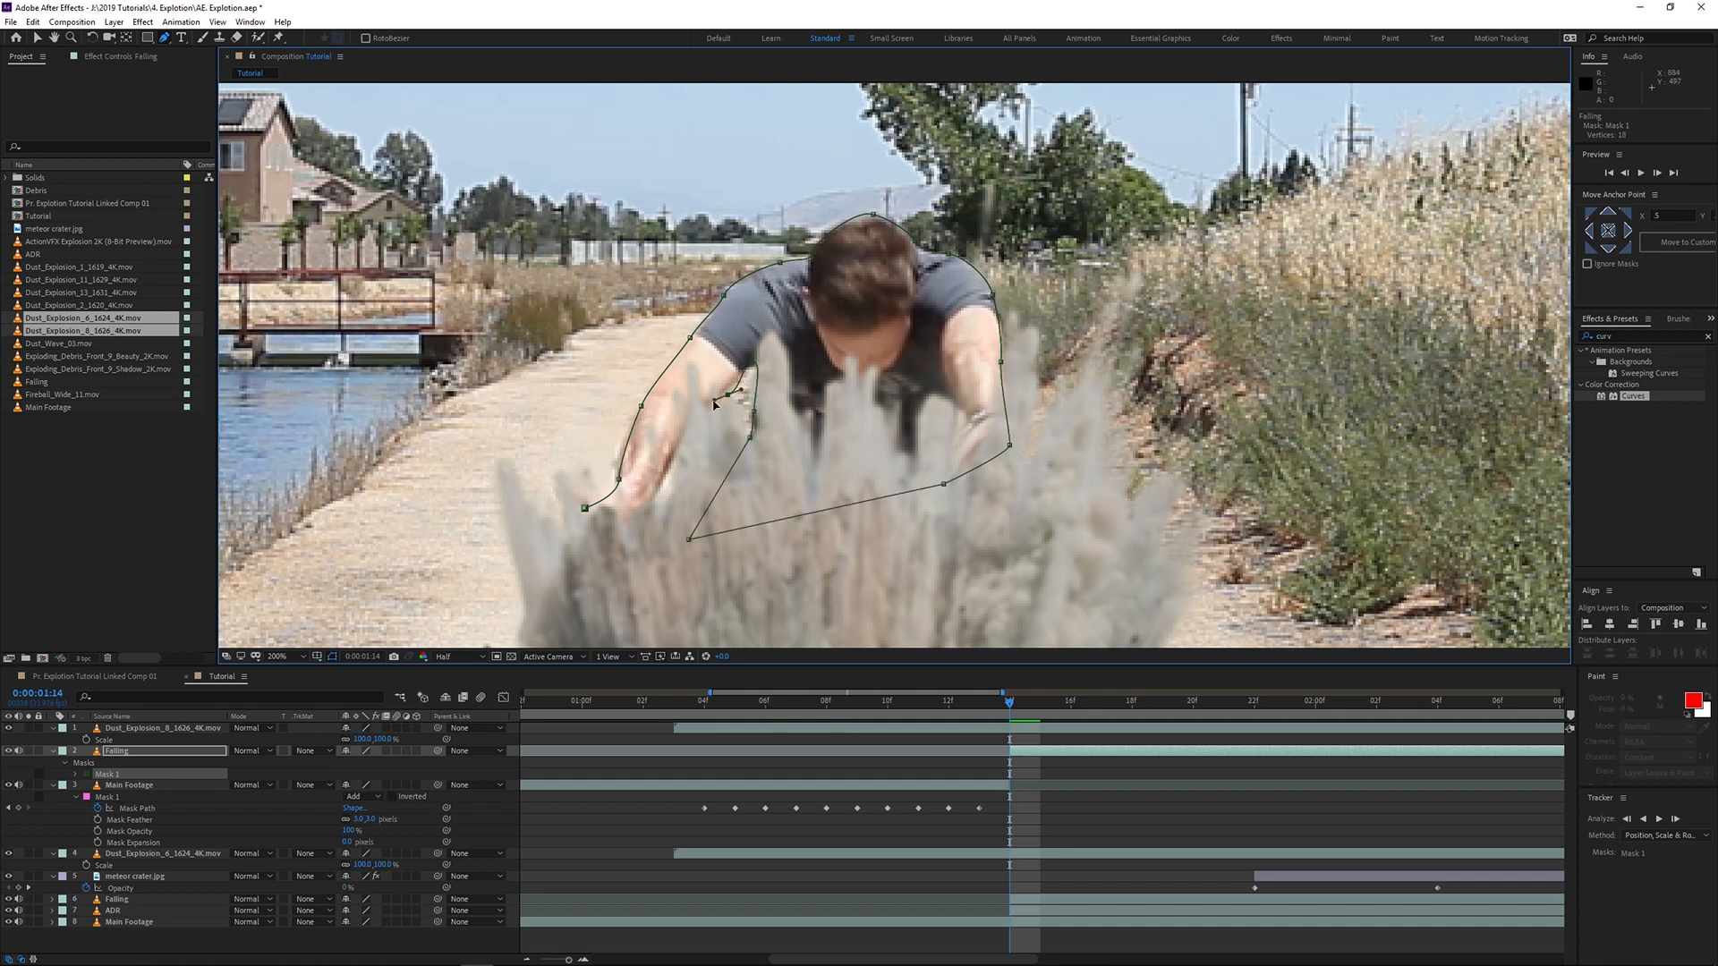
left_click(713, 404)
left_click_drag(684, 445, 648, 524)
left_click(609, 552)
left_click(586, 508)
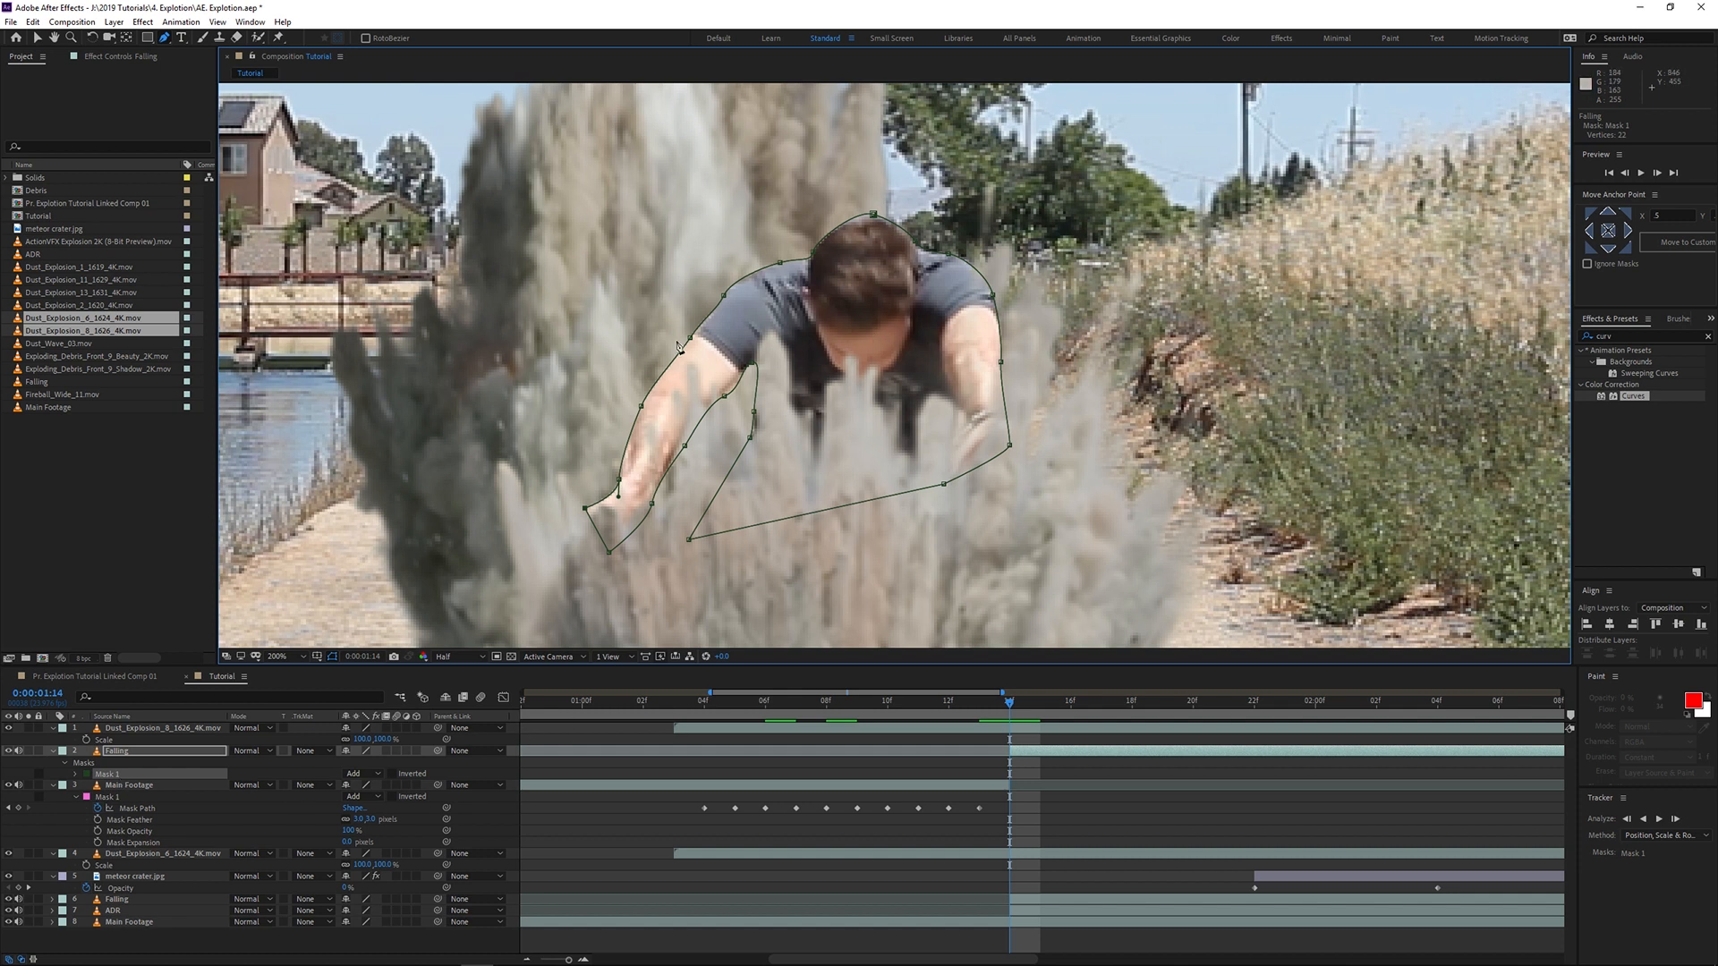
Step: Set the new mask's feather to 3 pixels and enable Mask Path keyframing at 0:00:01:14
key("f")
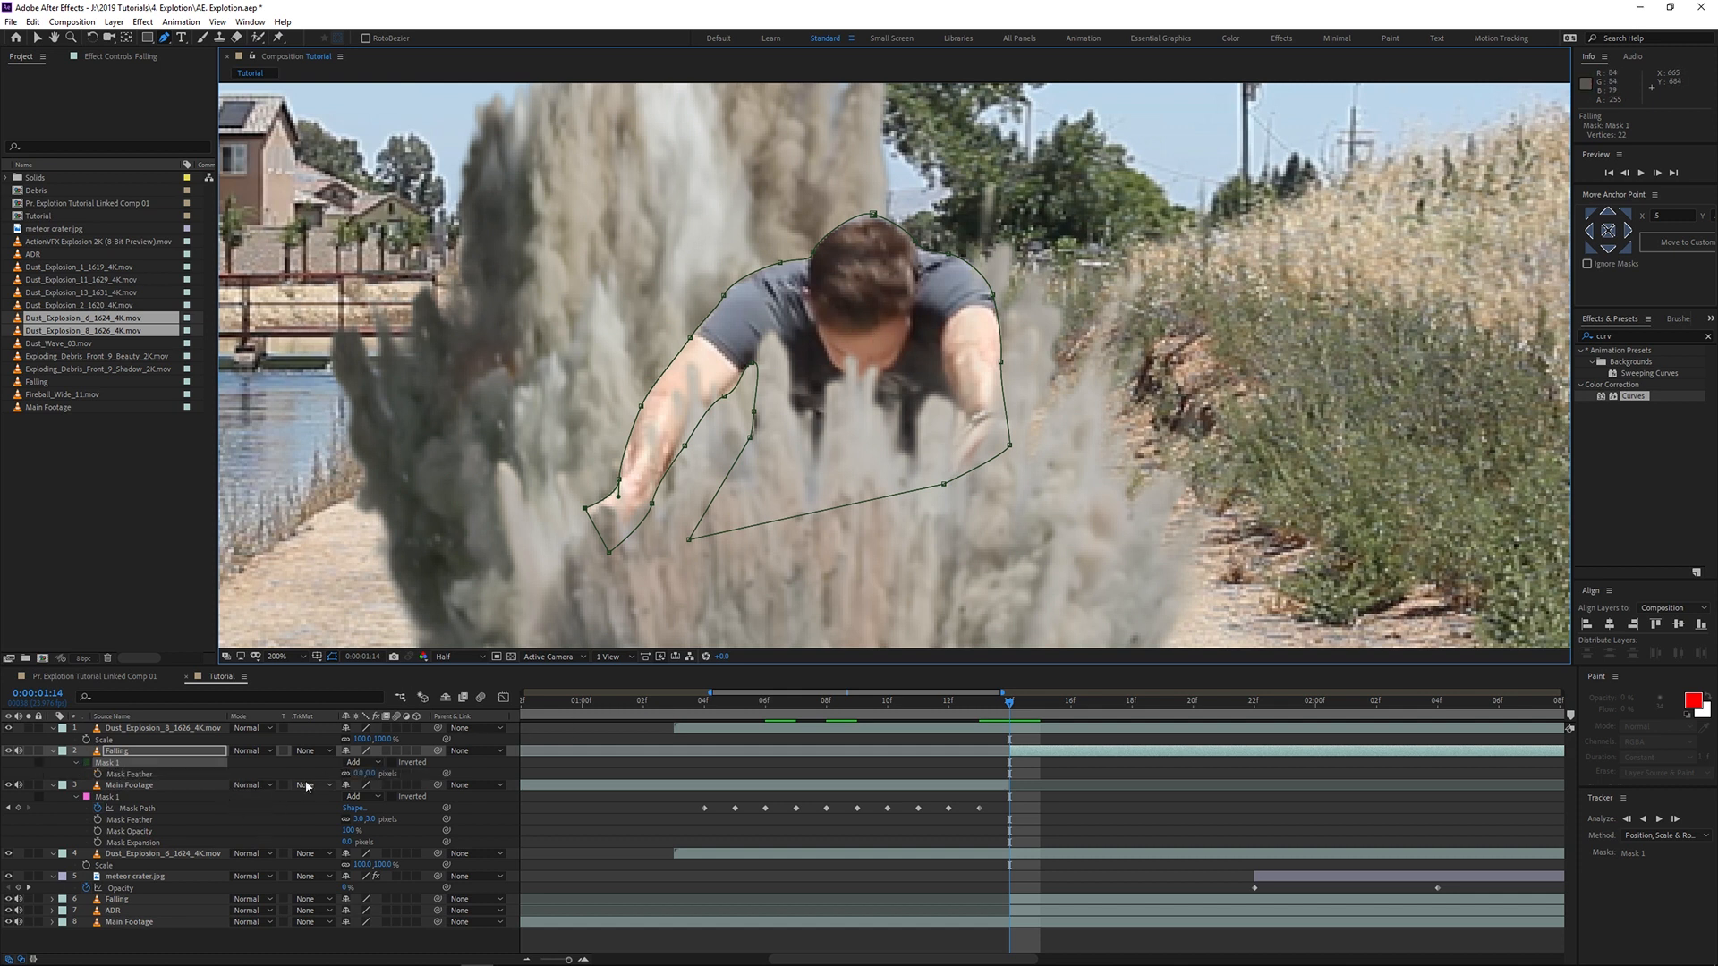
left_click(359, 775)
type("3")
key("Return")
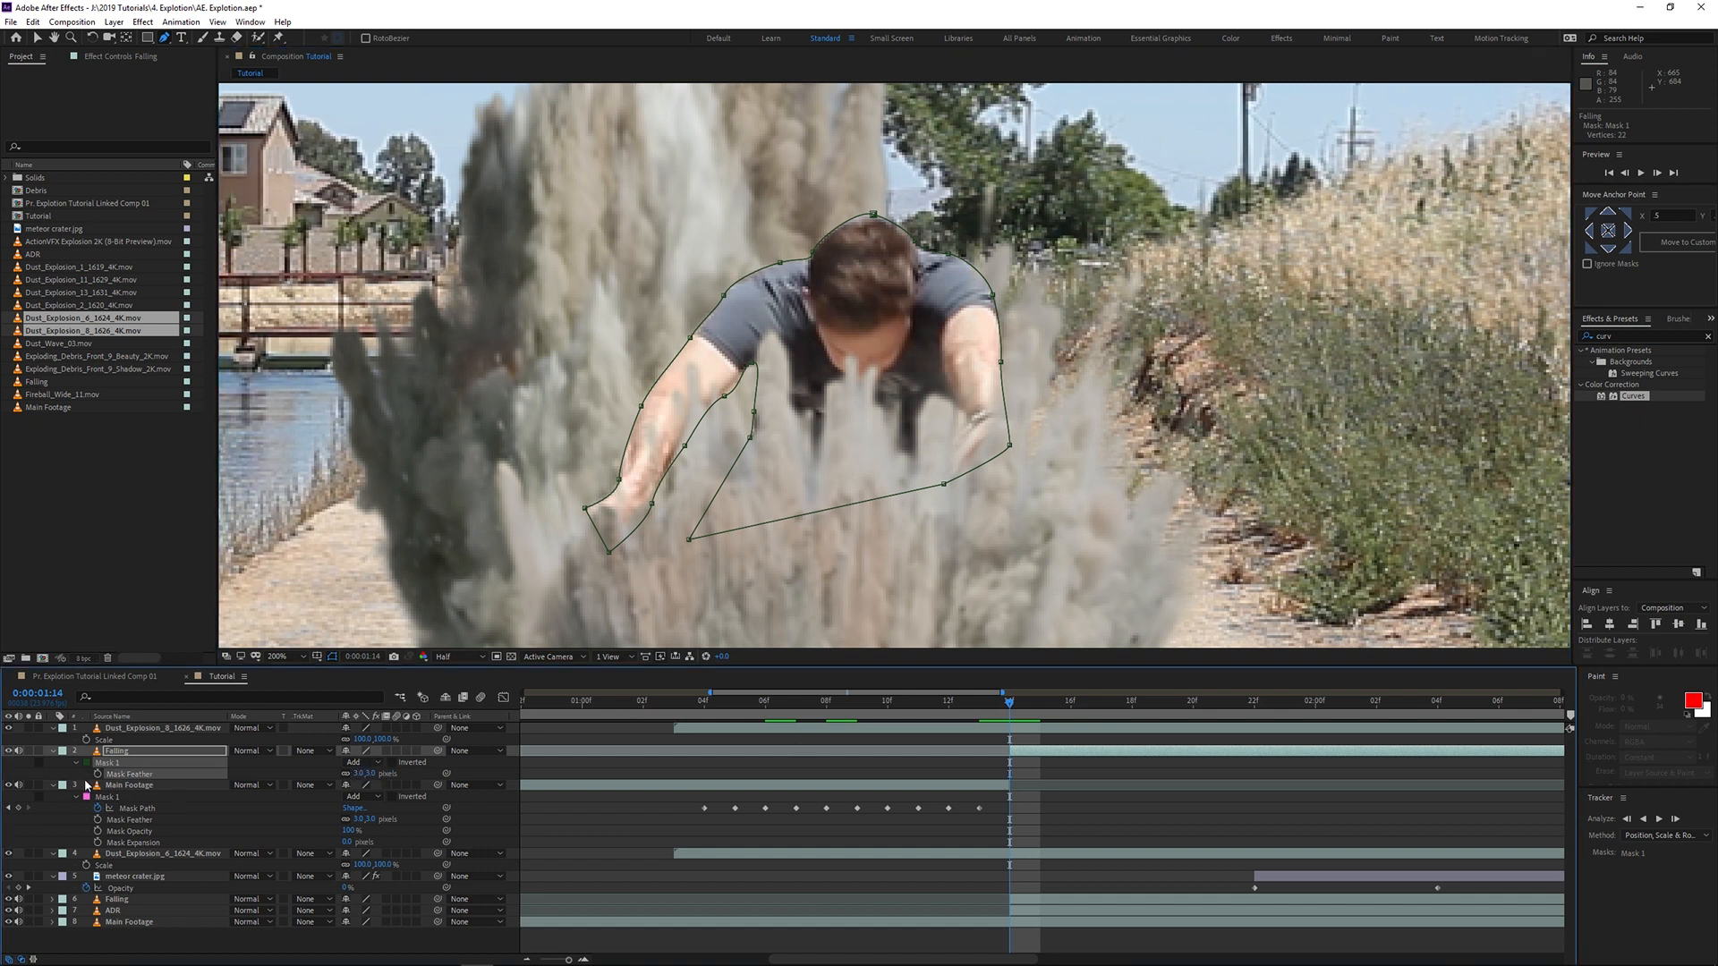
left_click(76, 763)
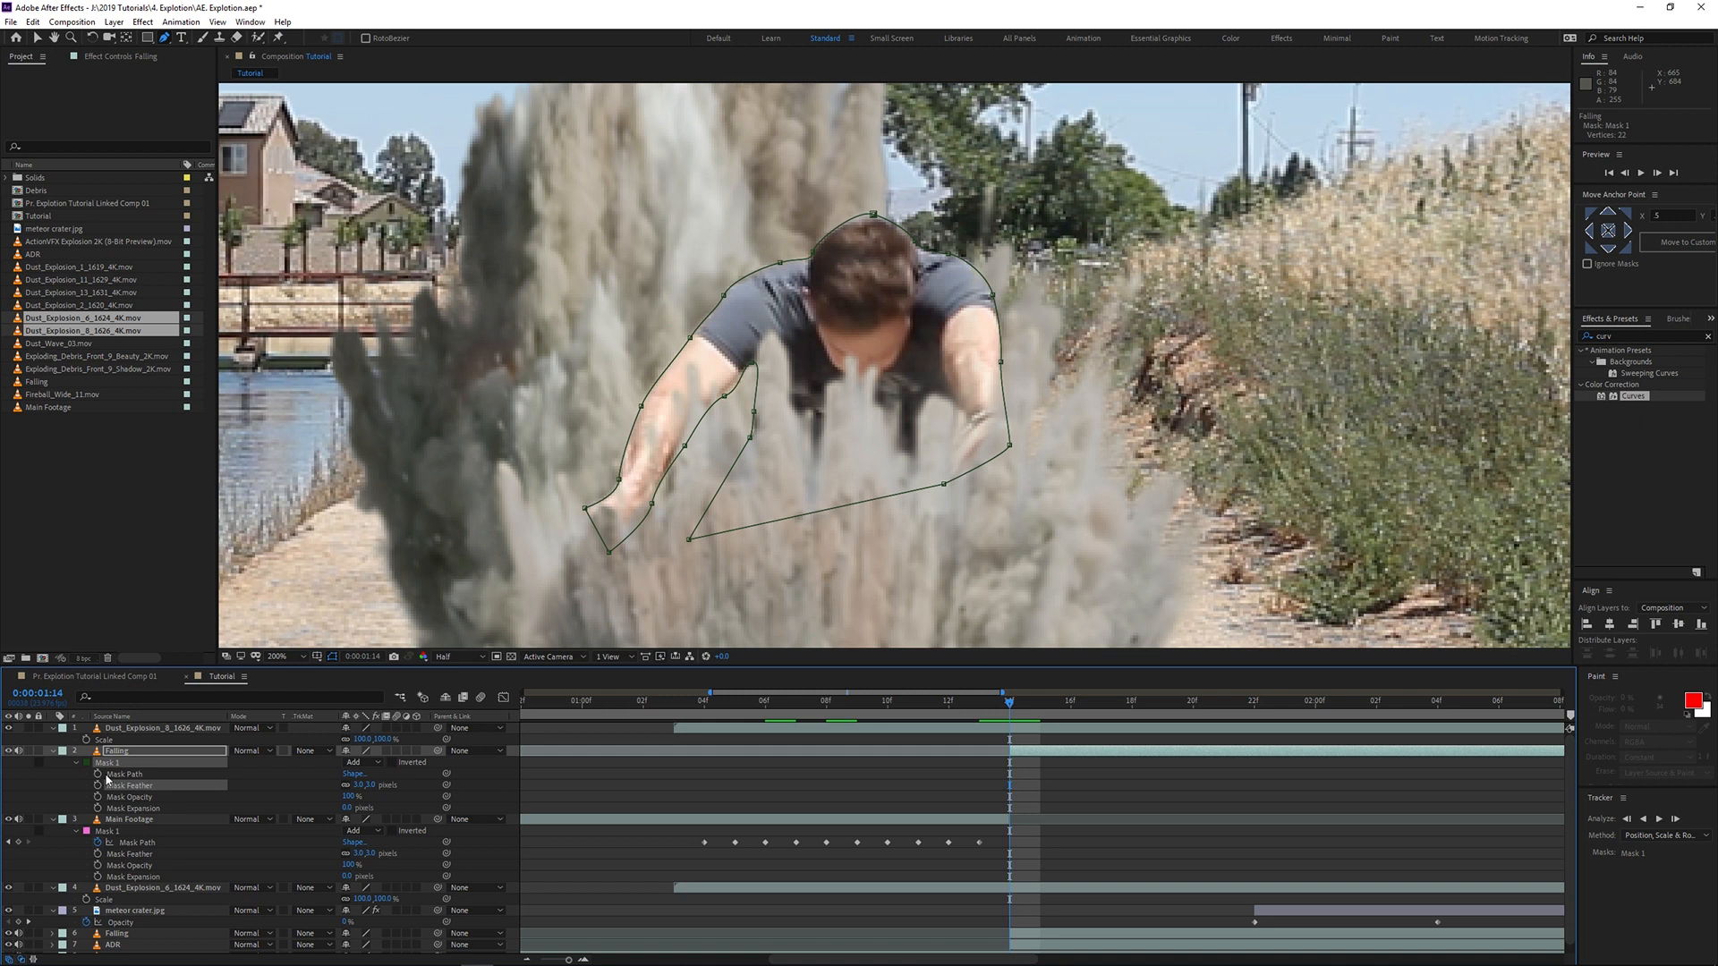
left_click(98, 775)
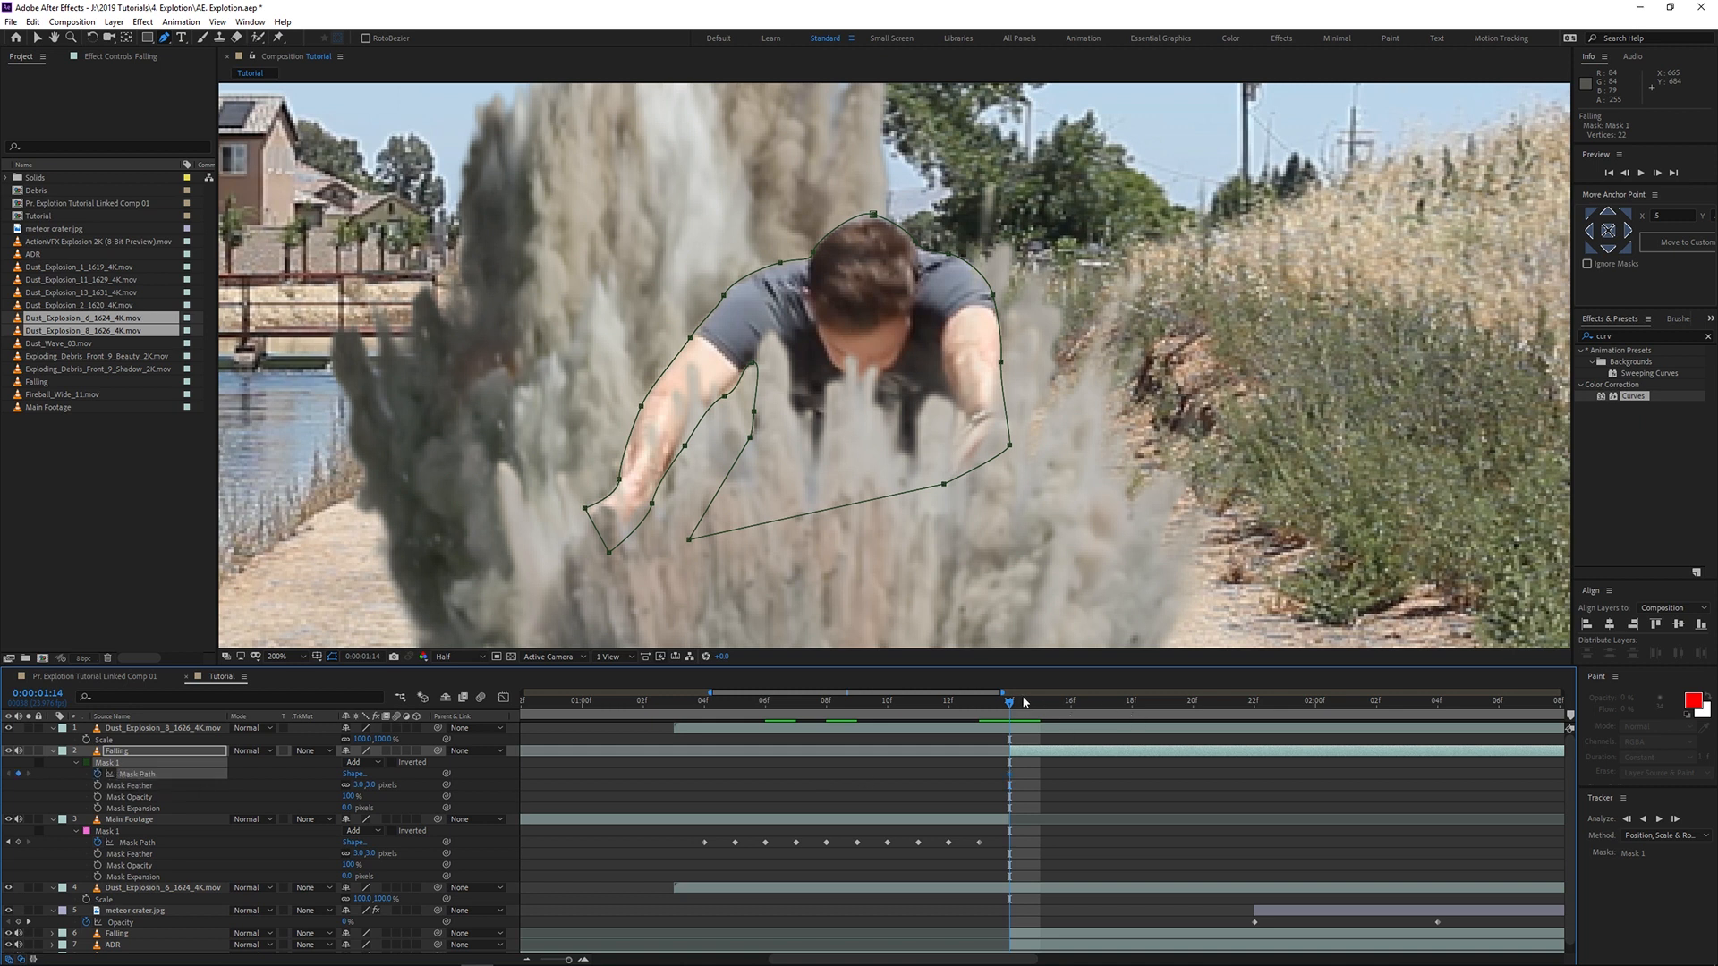
Step: Move the whole mask to follow the falling man at 0:00:01:15 and again at 0:00:01:16
left_click_drag(1013, 705, 1034, 708)
key("v")
left_click_drag(752, 362, 795, 418)
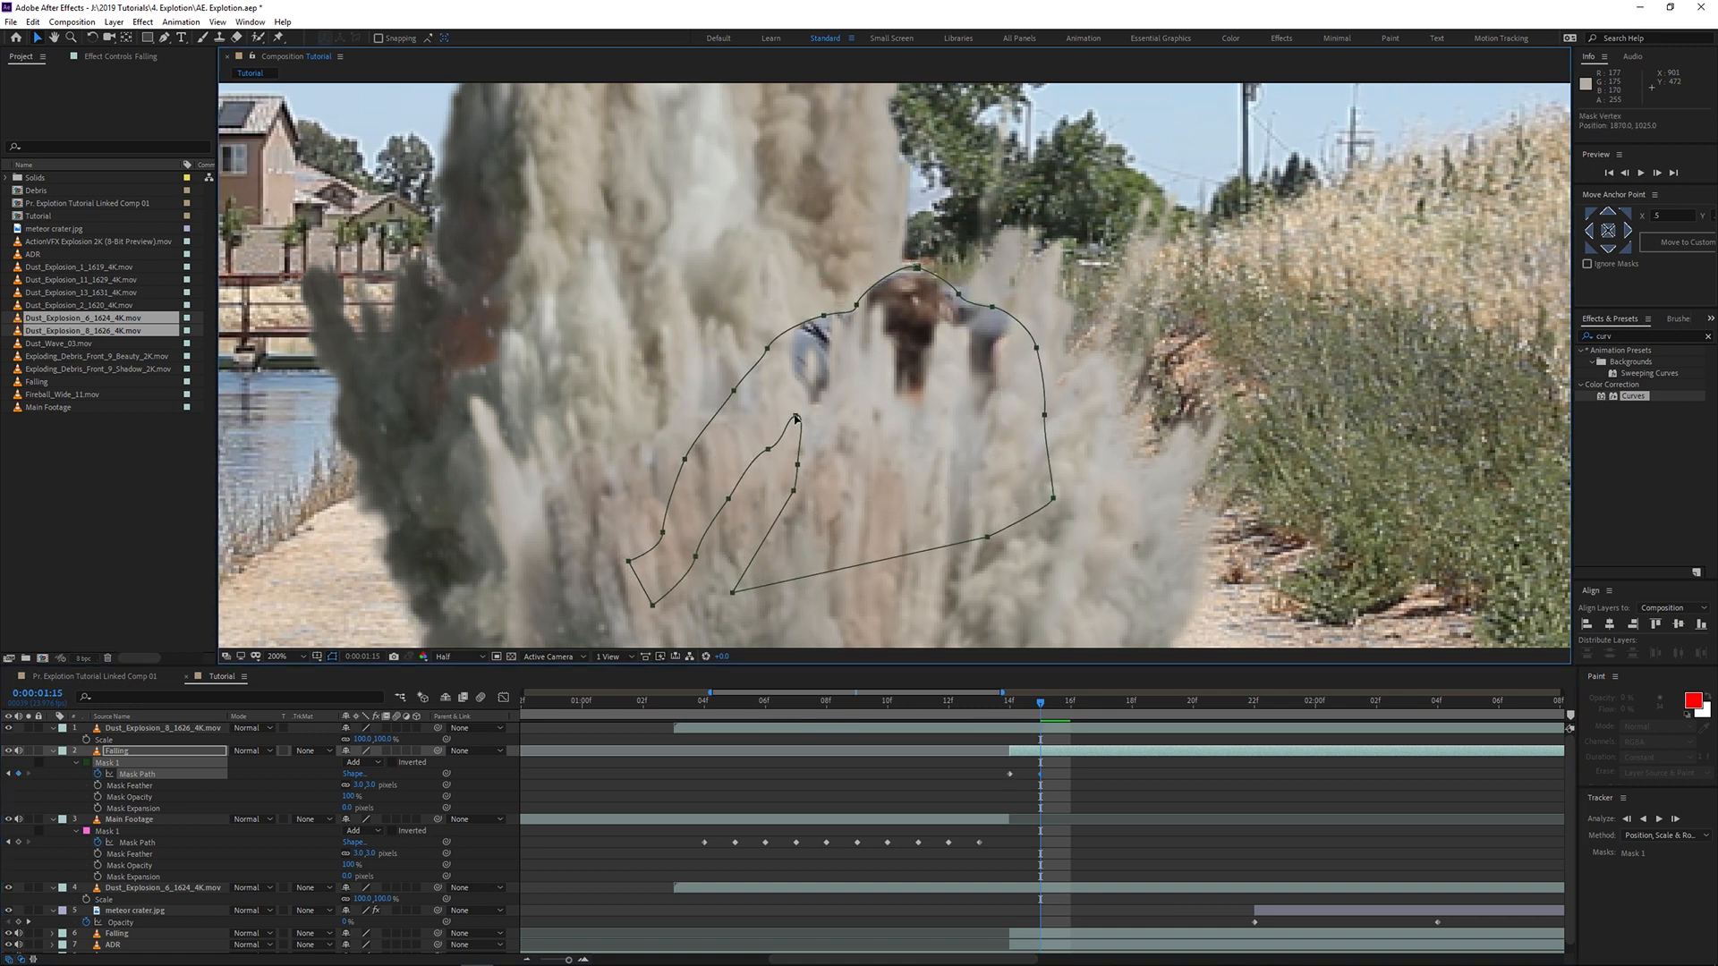
left_click_drag(1043, 705, 1060, 709)
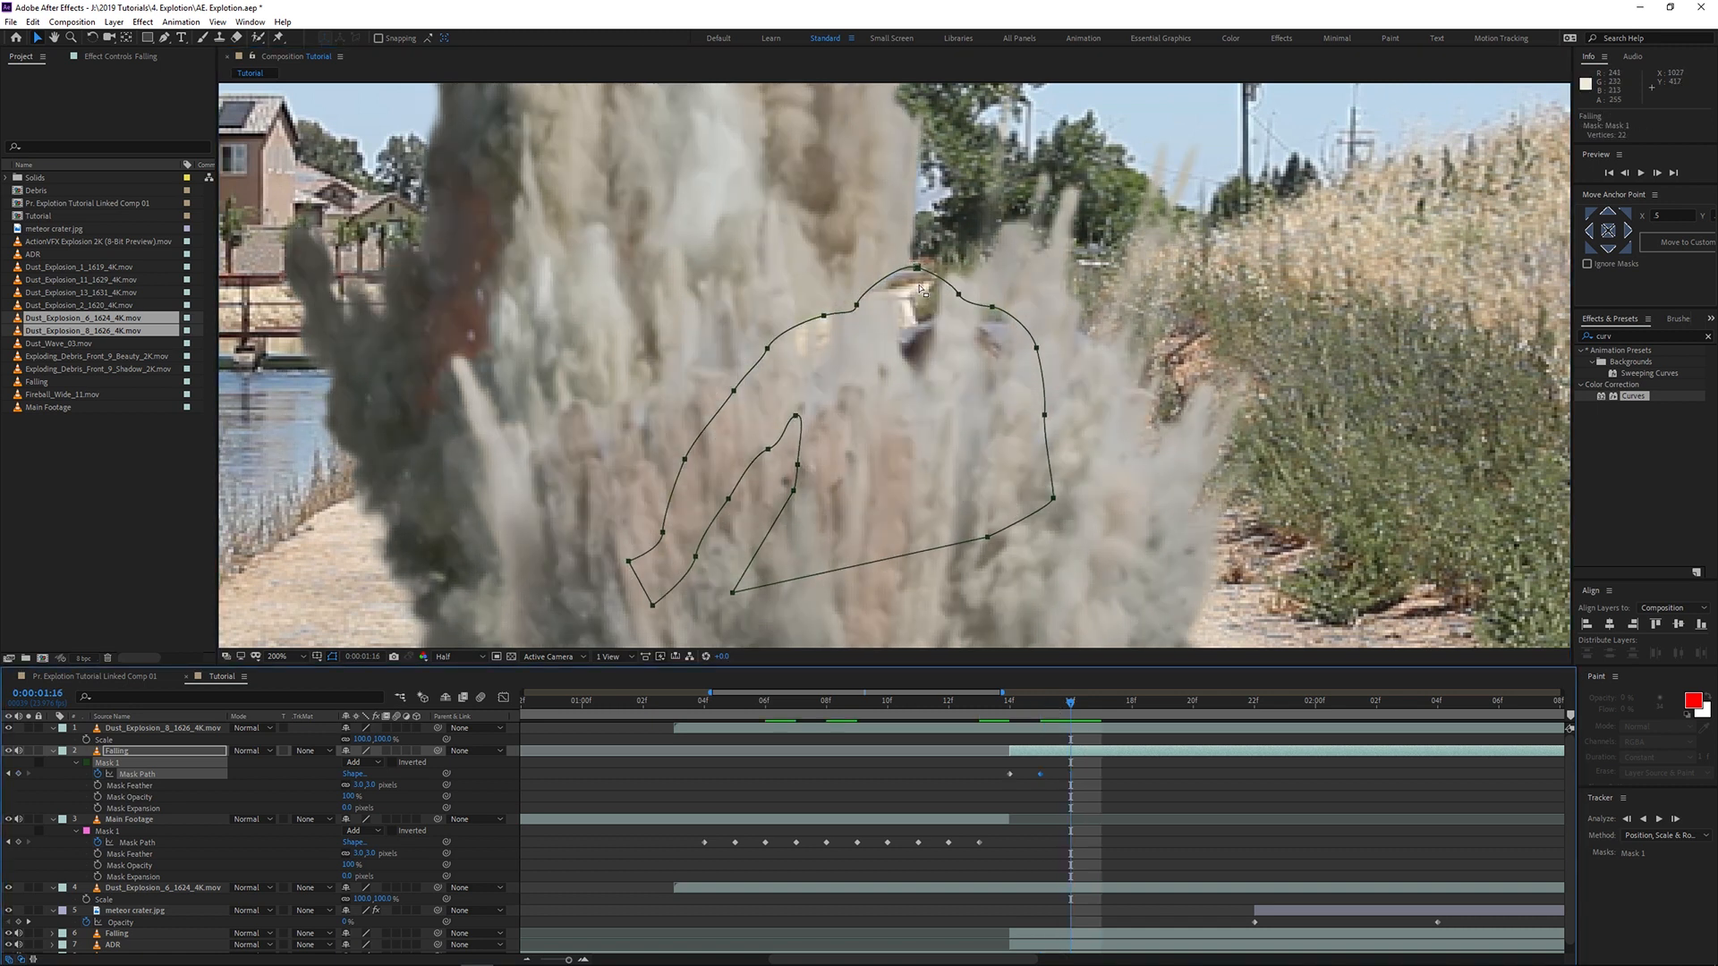
left_click_drag(916, 267, 946, 322)
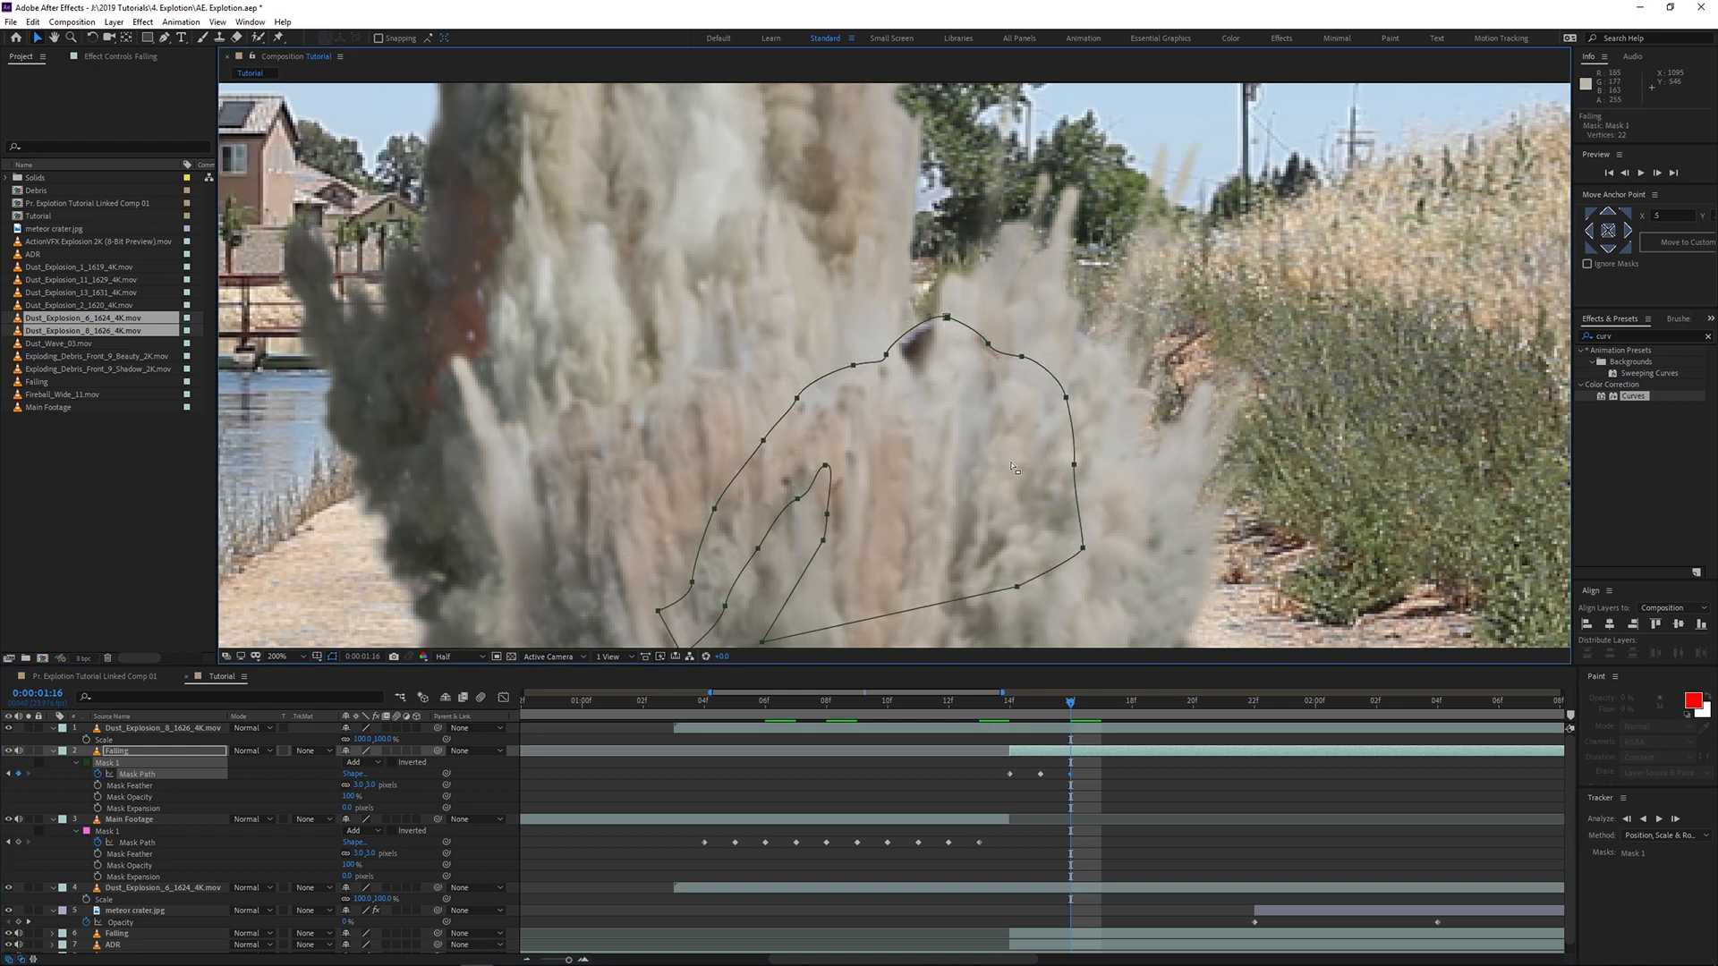
Step: Collapse the properties of all layers in the Tutorial composition and clear the selection
key("comma")
left_click_drag(1084, 705, 1041, 720)
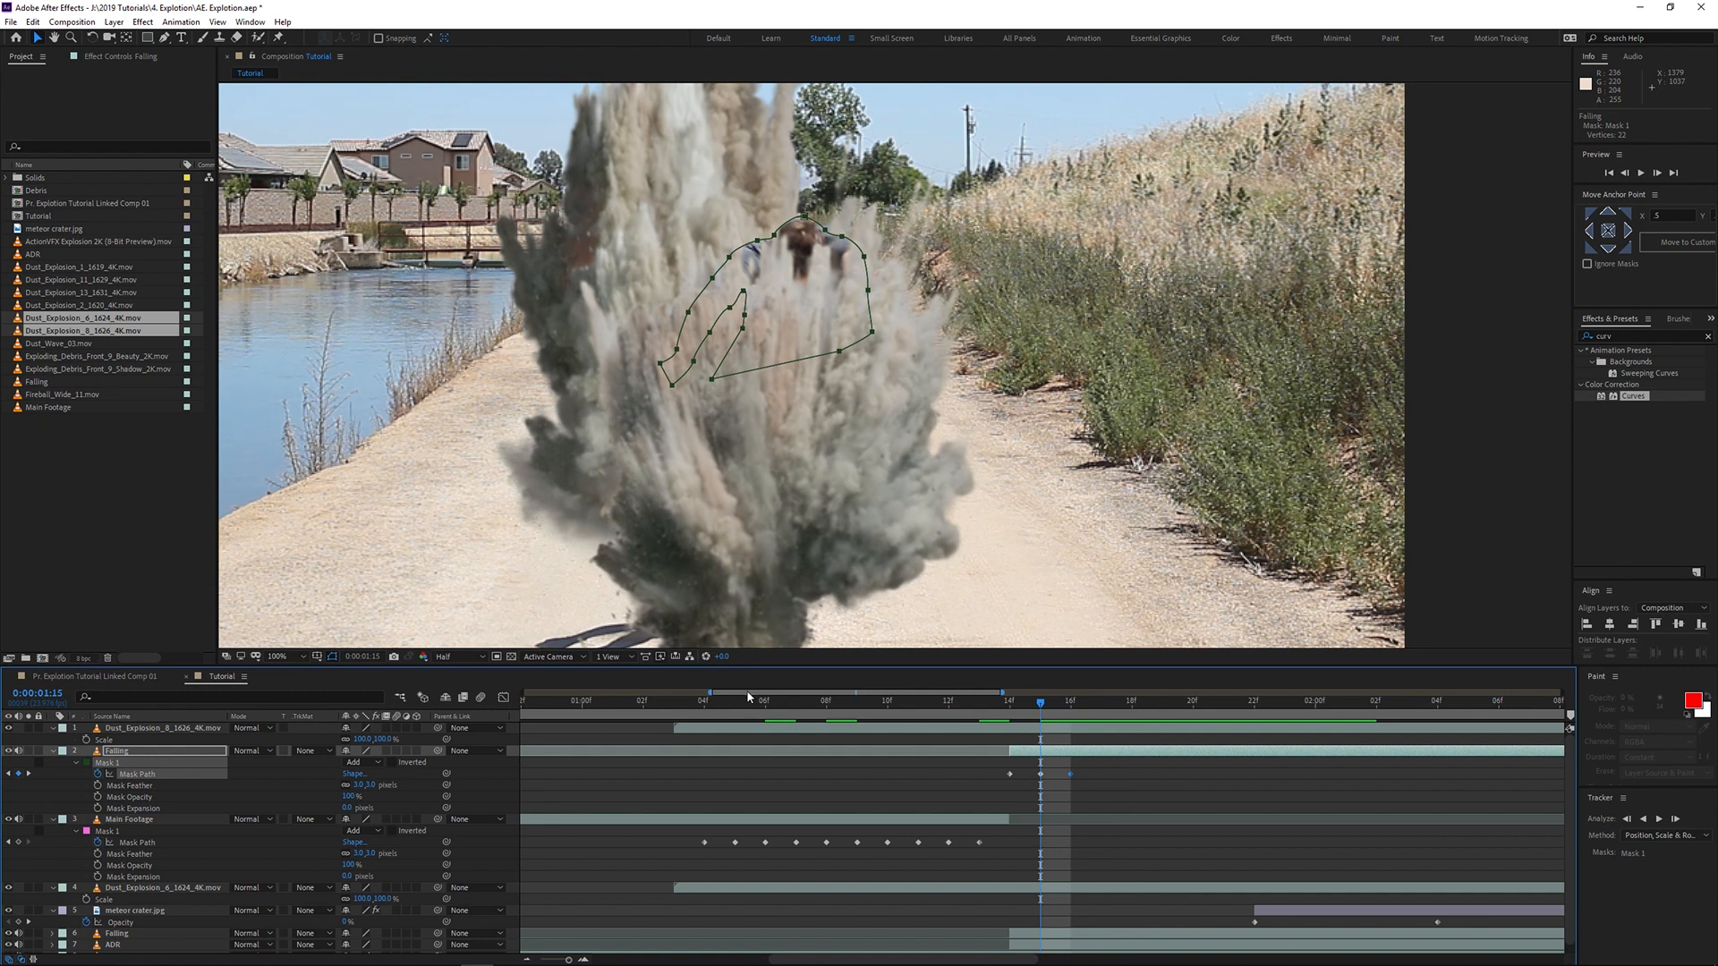
left_click_drag(711, 692, 523, 693)
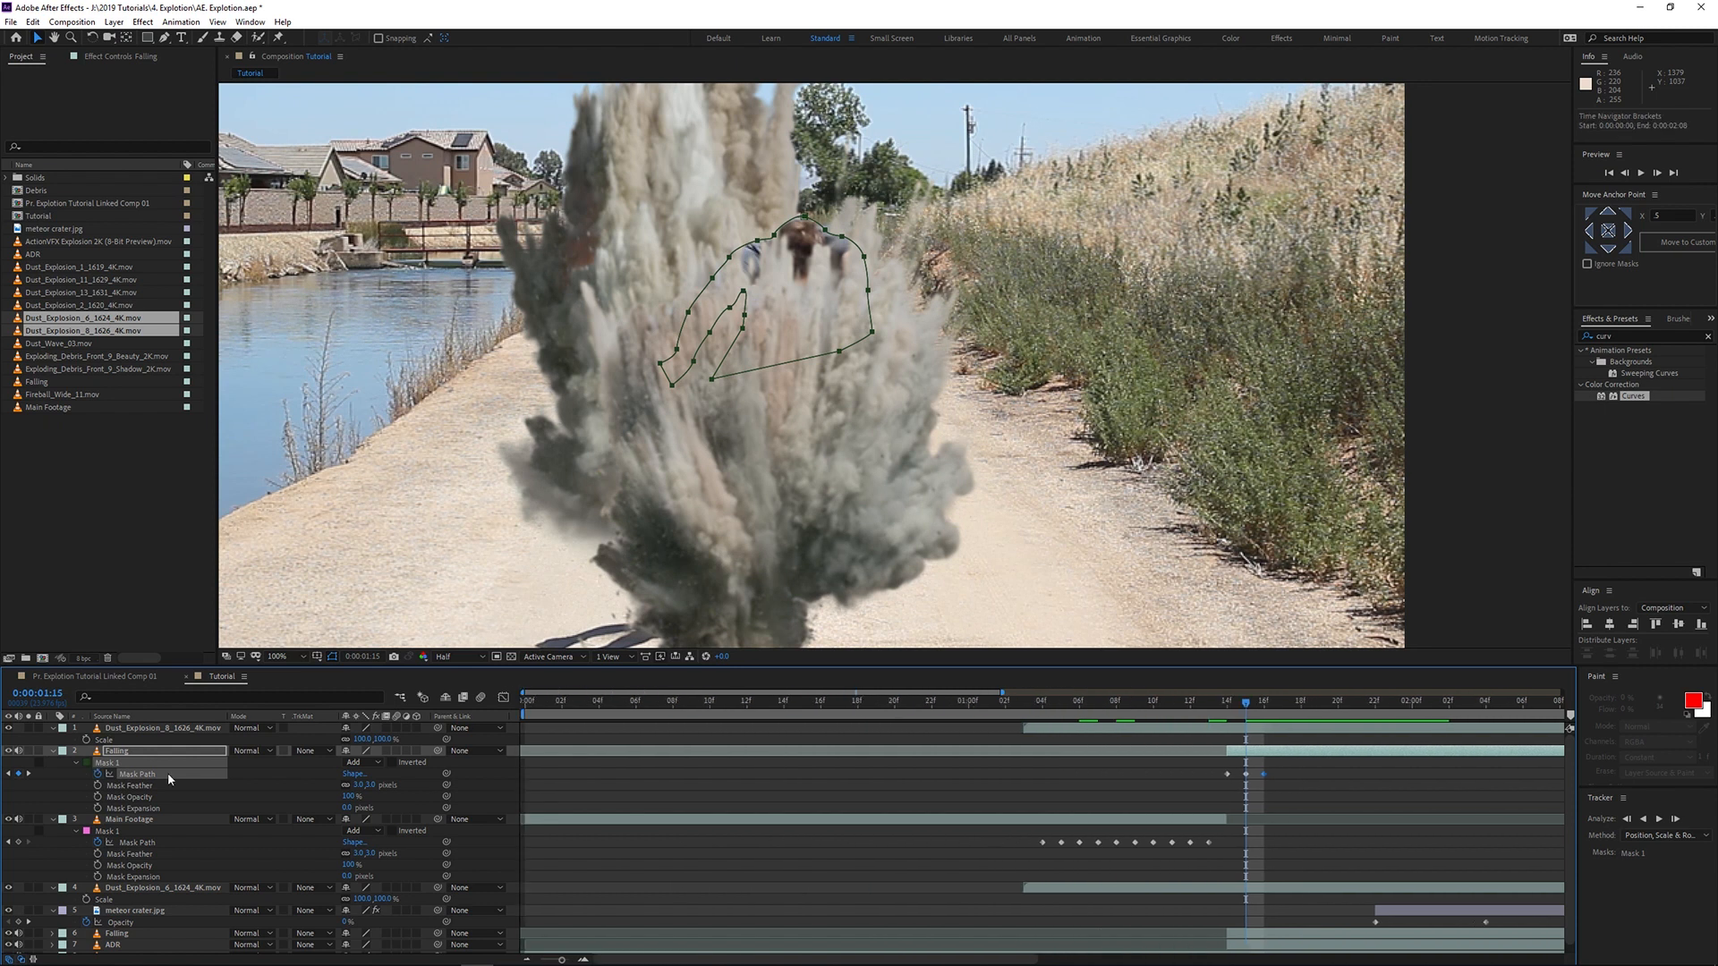
key("ctrl+a")
left_click(53, 752)
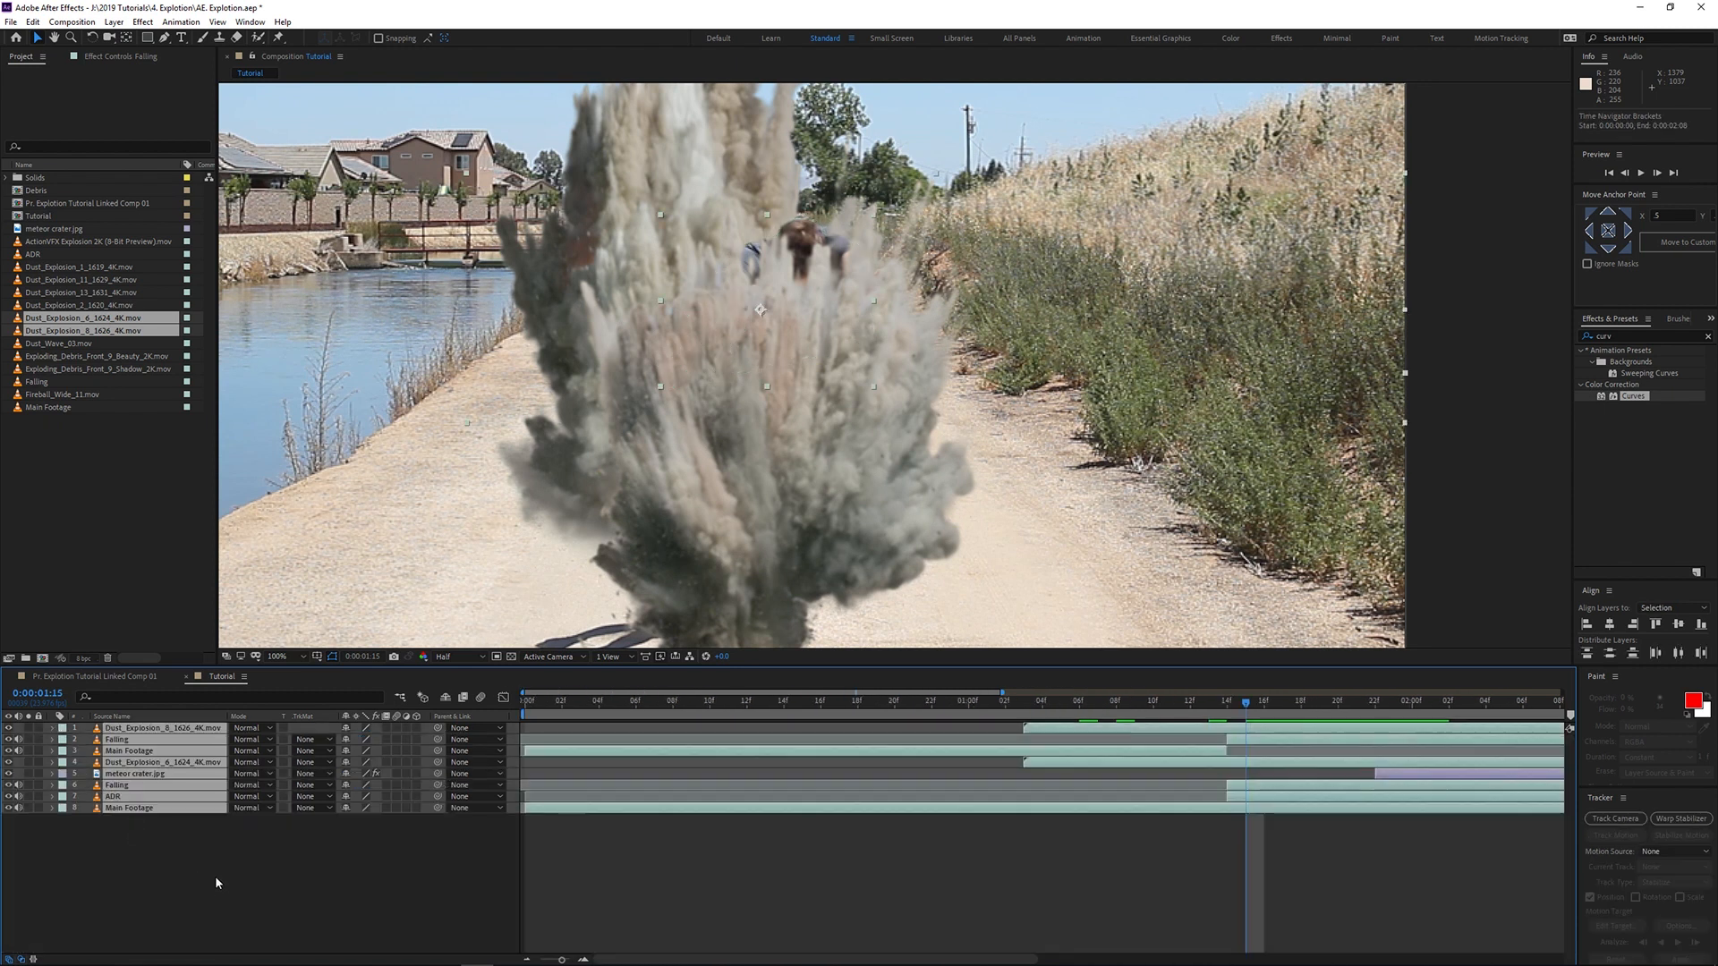
left_click(217, 878)
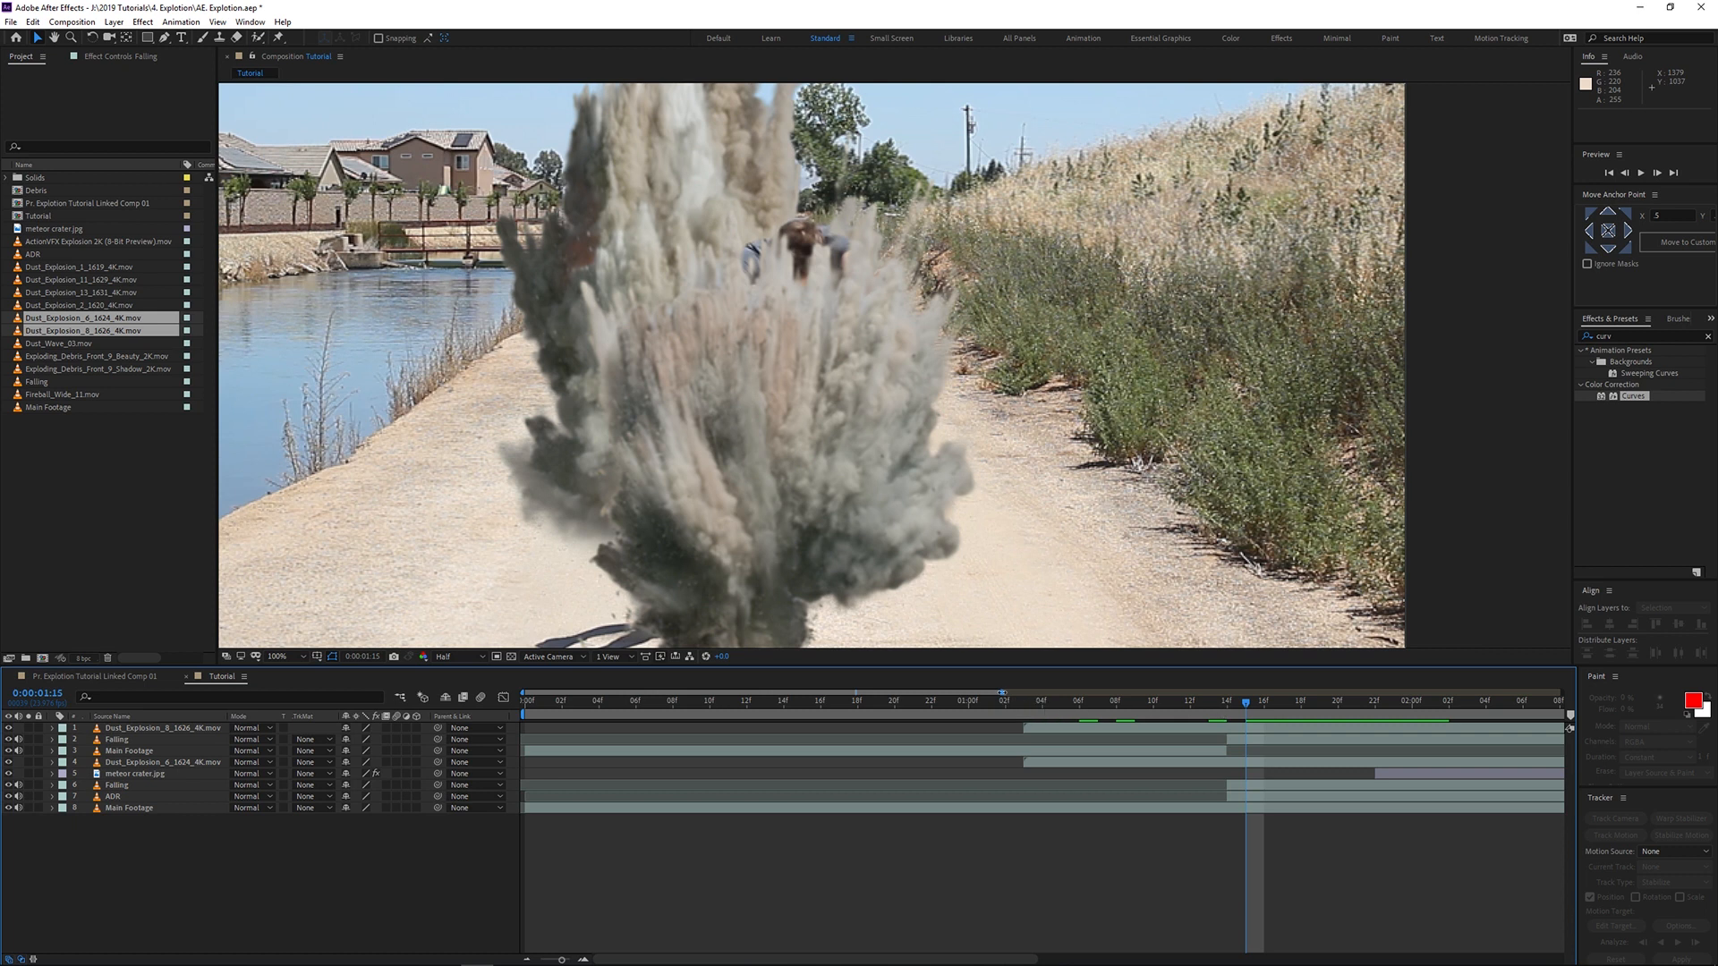
Step: Shift both dust explosion layers so that they start at 0:00:01:07
left_click_drag(1002, 693, 1468, 693)
left_click_drag(762, 708, 870, 716)
left_click(874, 716)
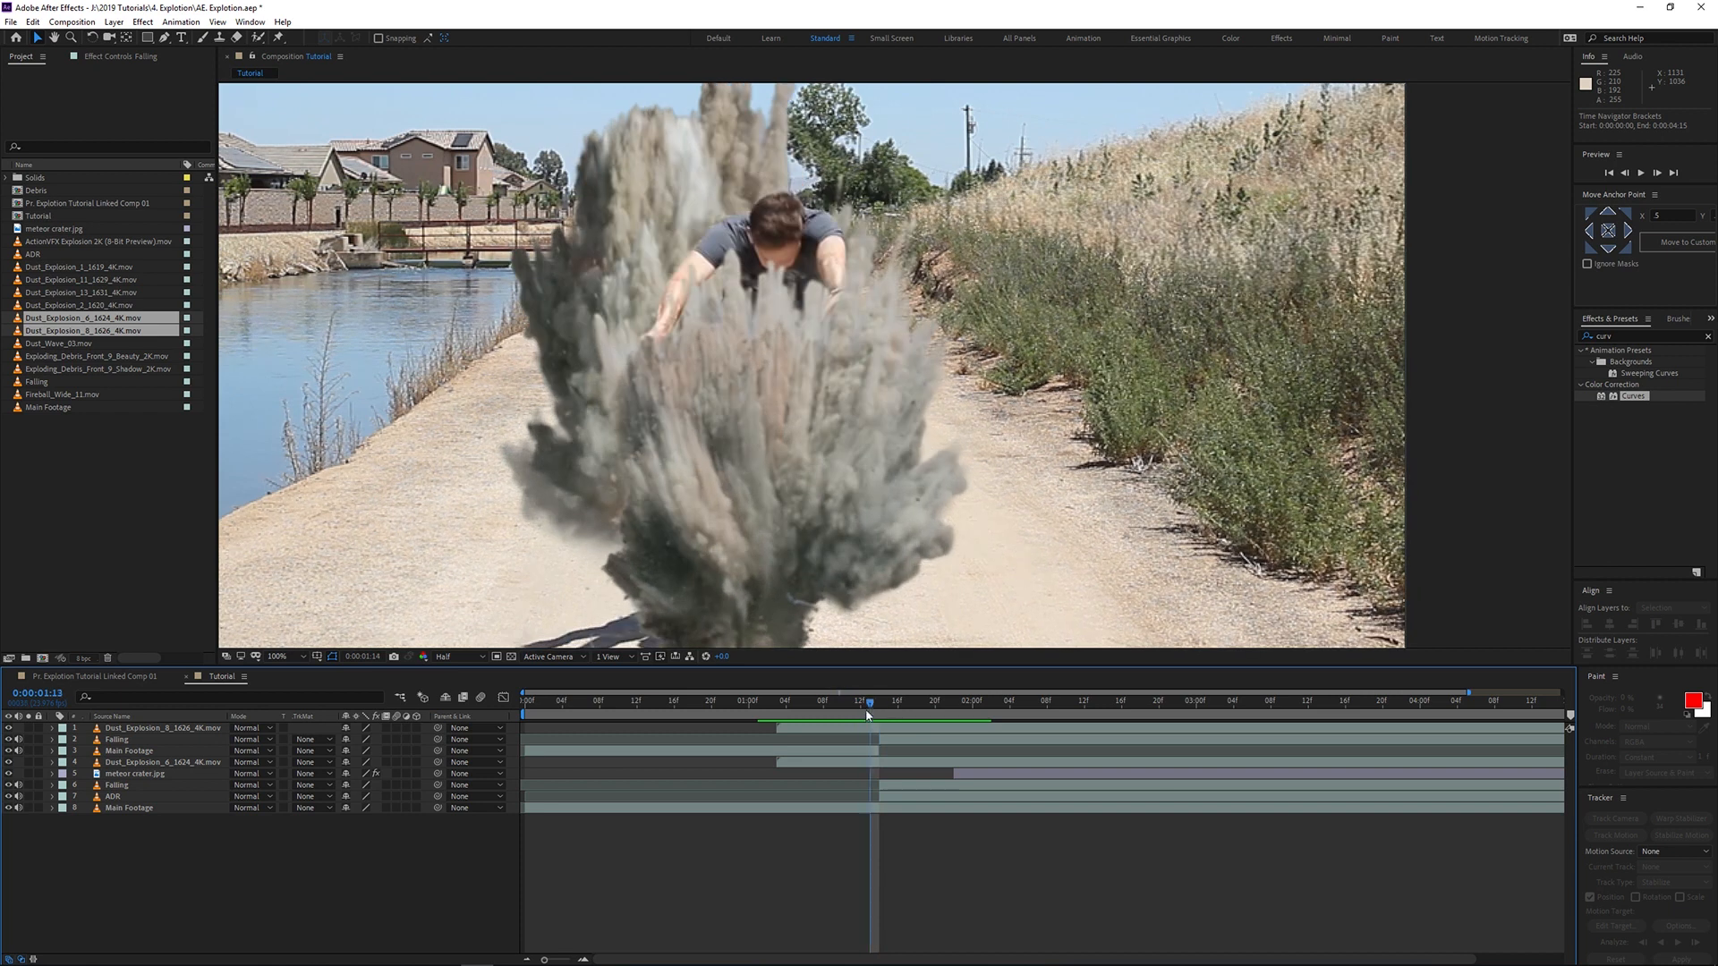
left_click_drag(874, 716, 853, 713)
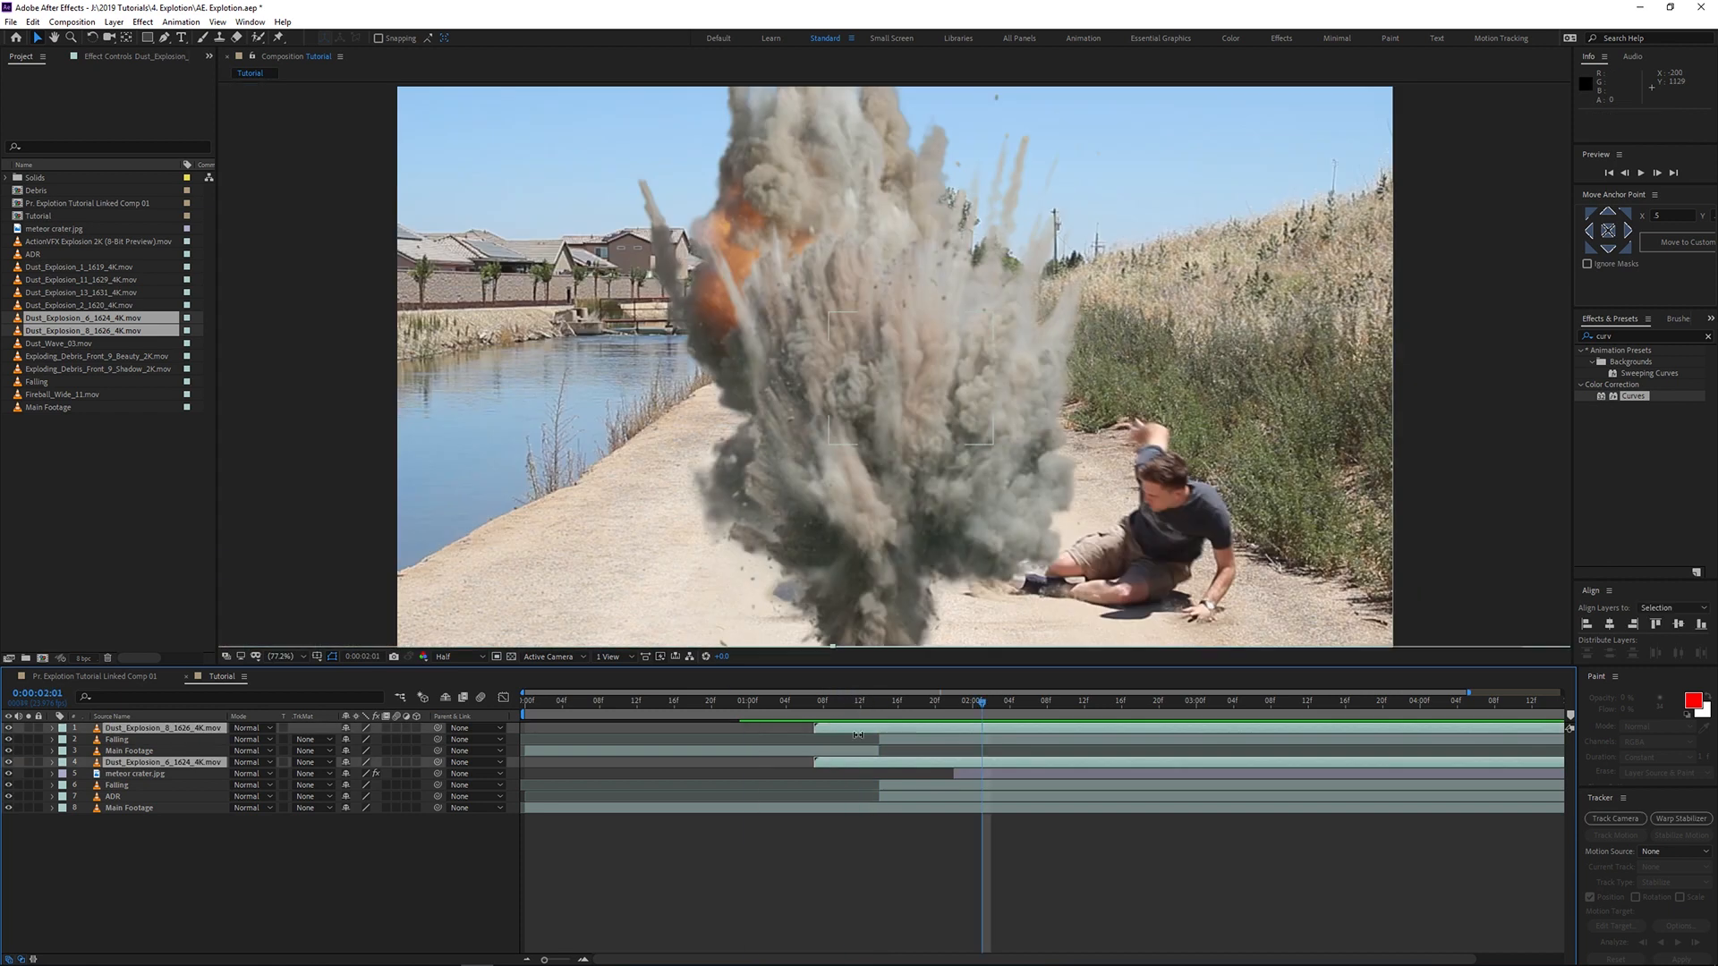
left_click(850, 865)
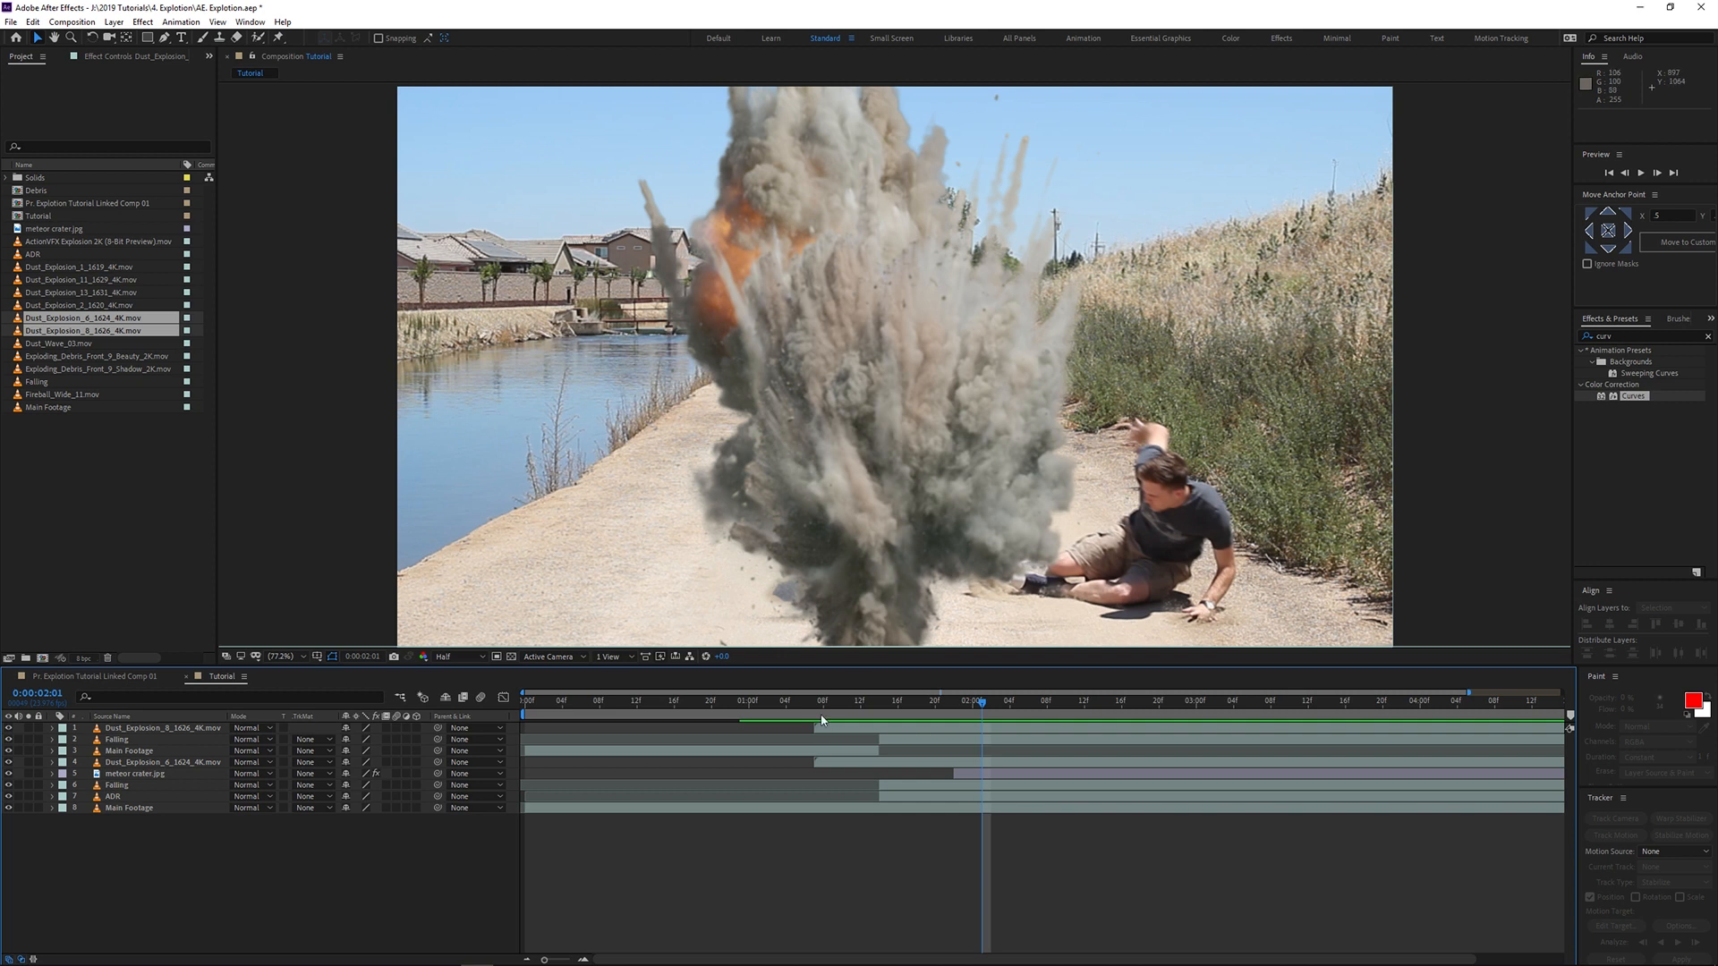
Step: Enable time remapping on the topmost dust explosion layer with the current time at its first frame, 0:00:01:07
left_click(823, 704)
left_click(823, 729)
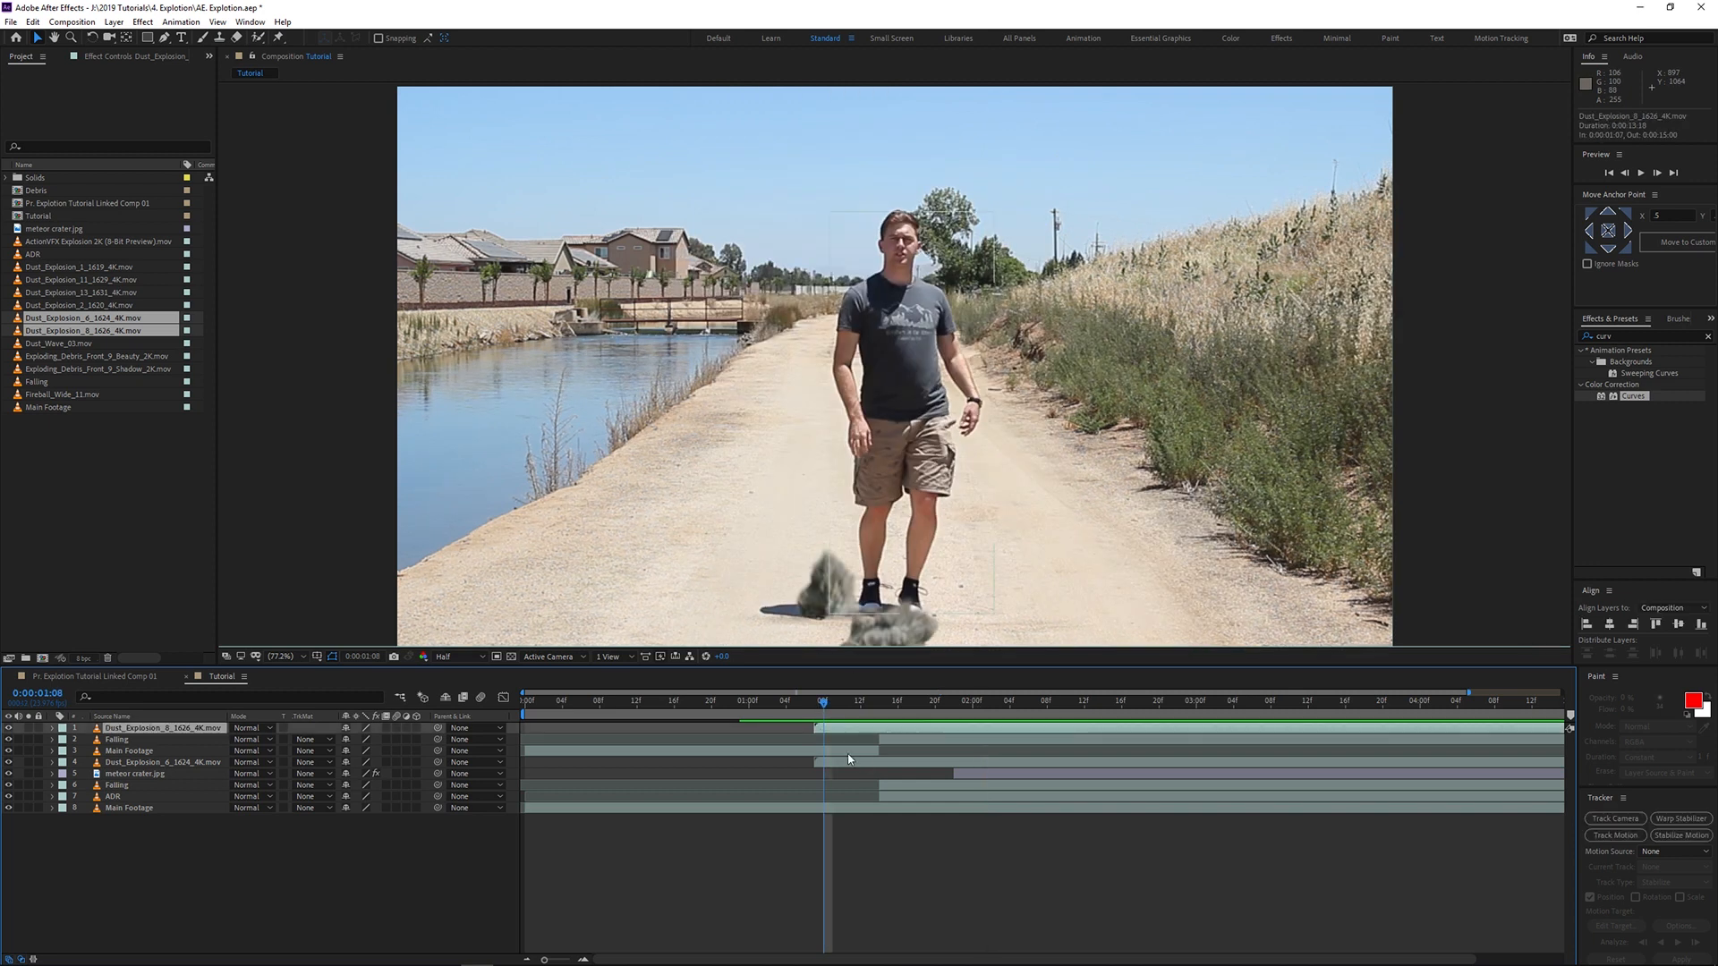
key("Page_Up")
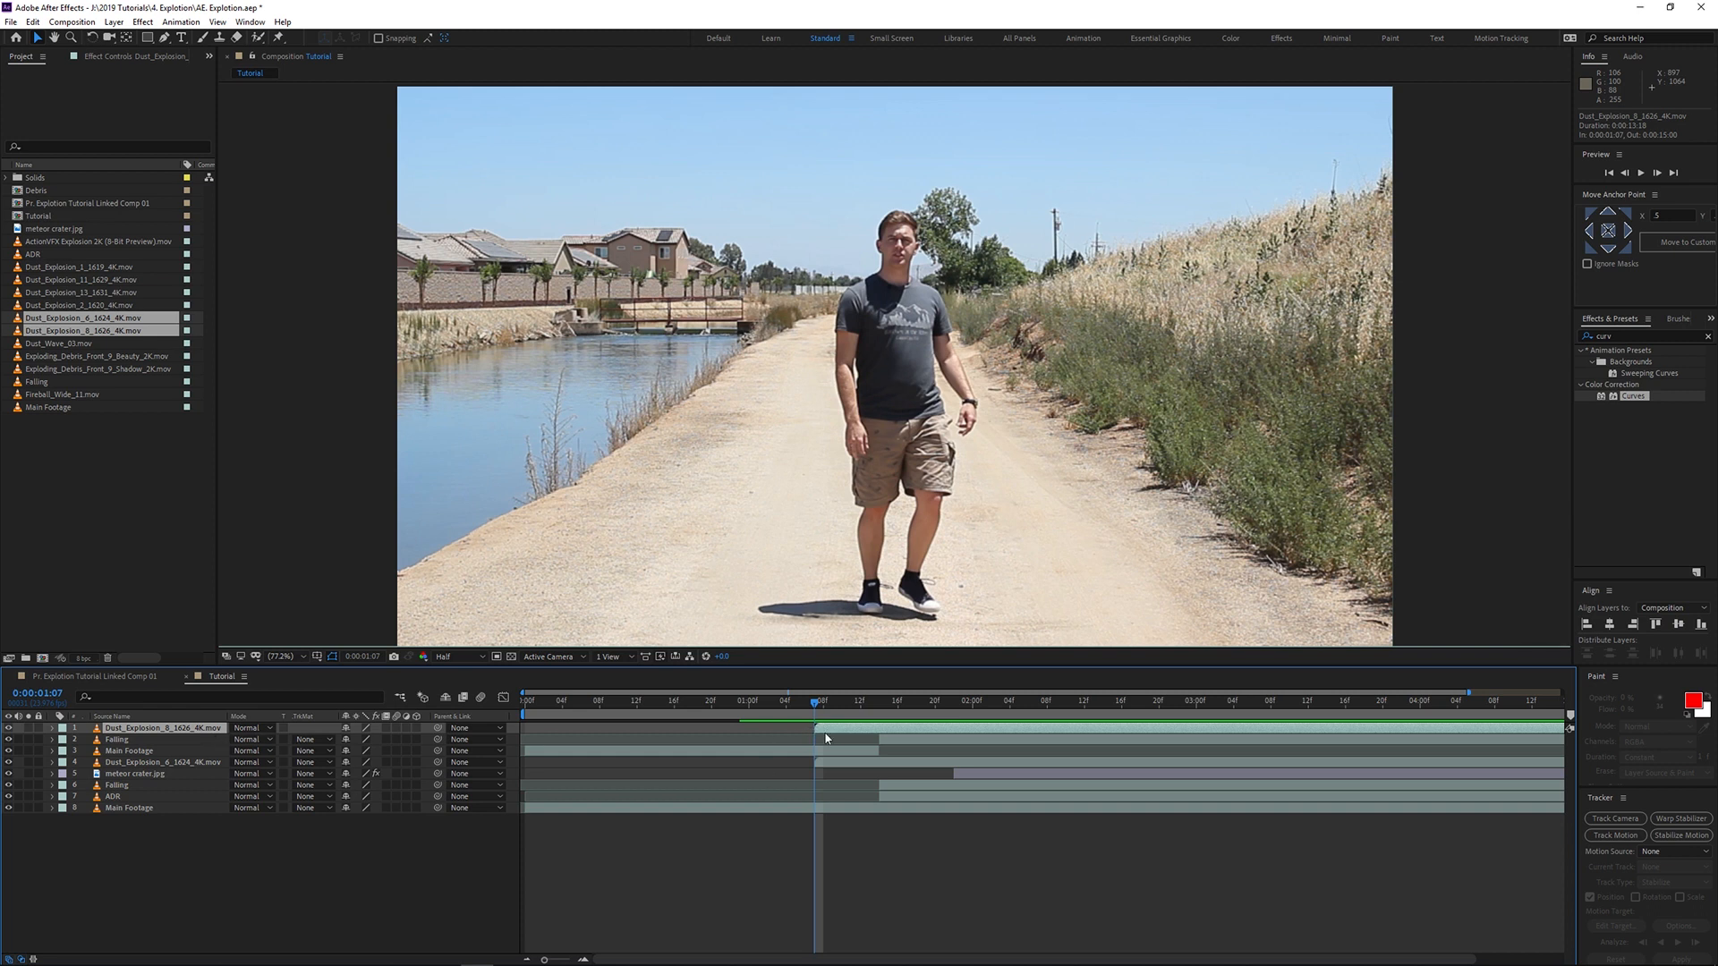
right_click(219, 738)
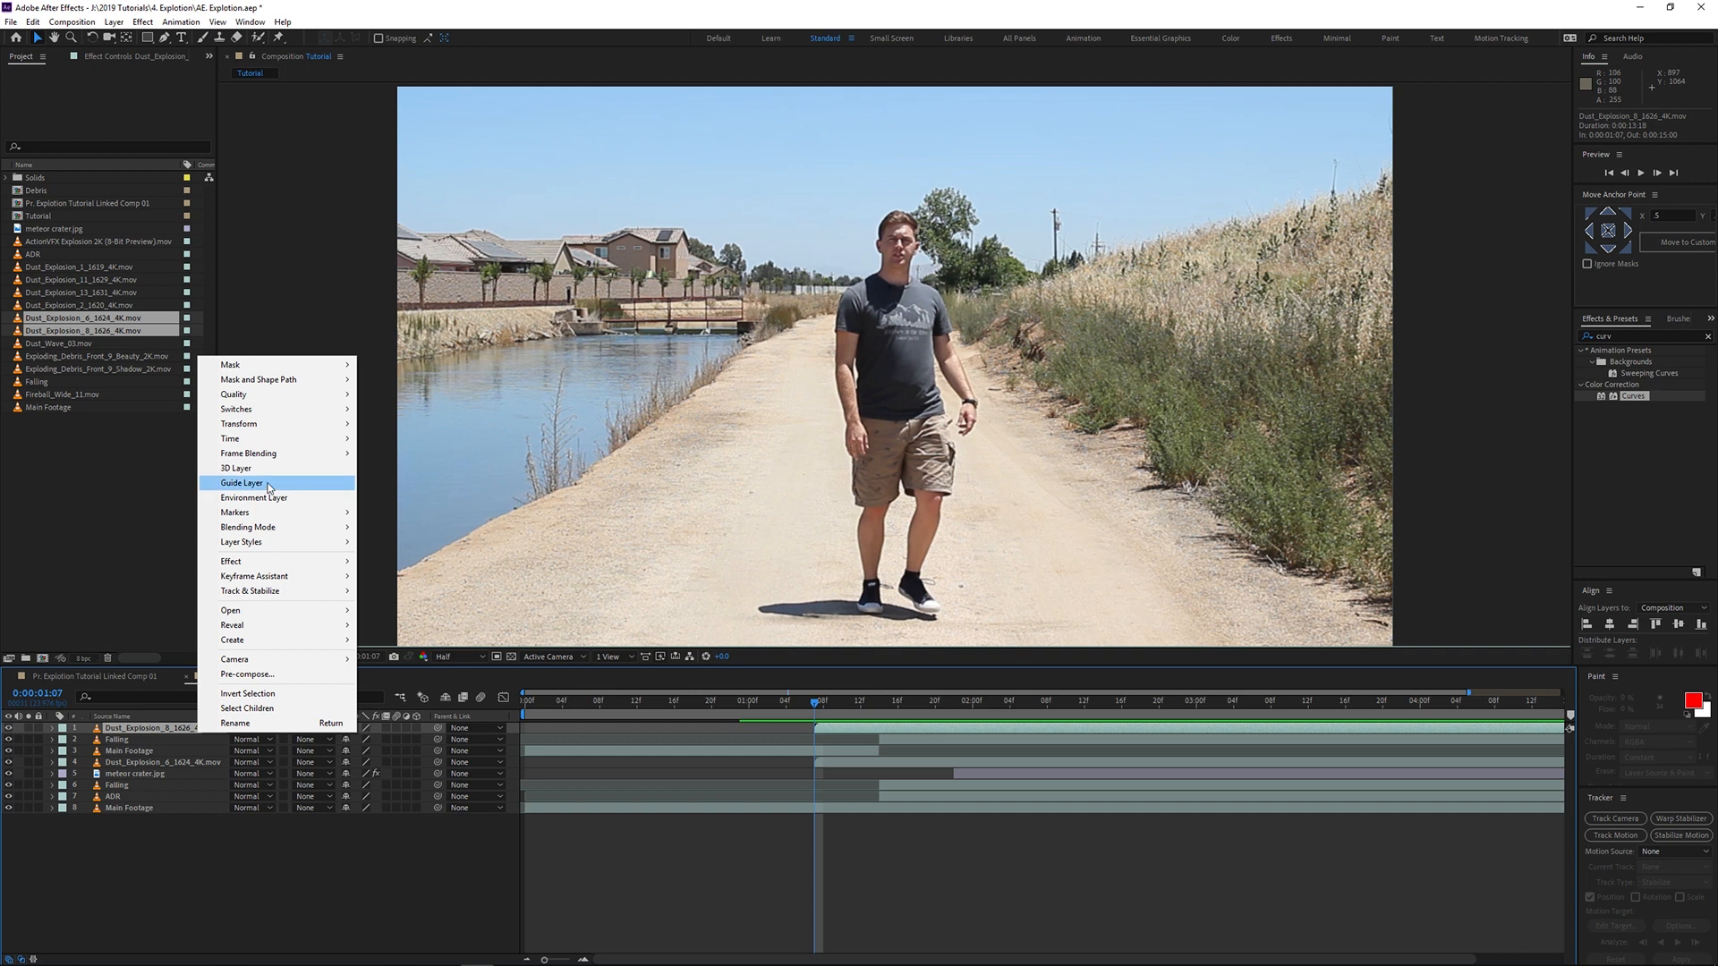
mouse_move(256, 441)
left_click(424, 441)
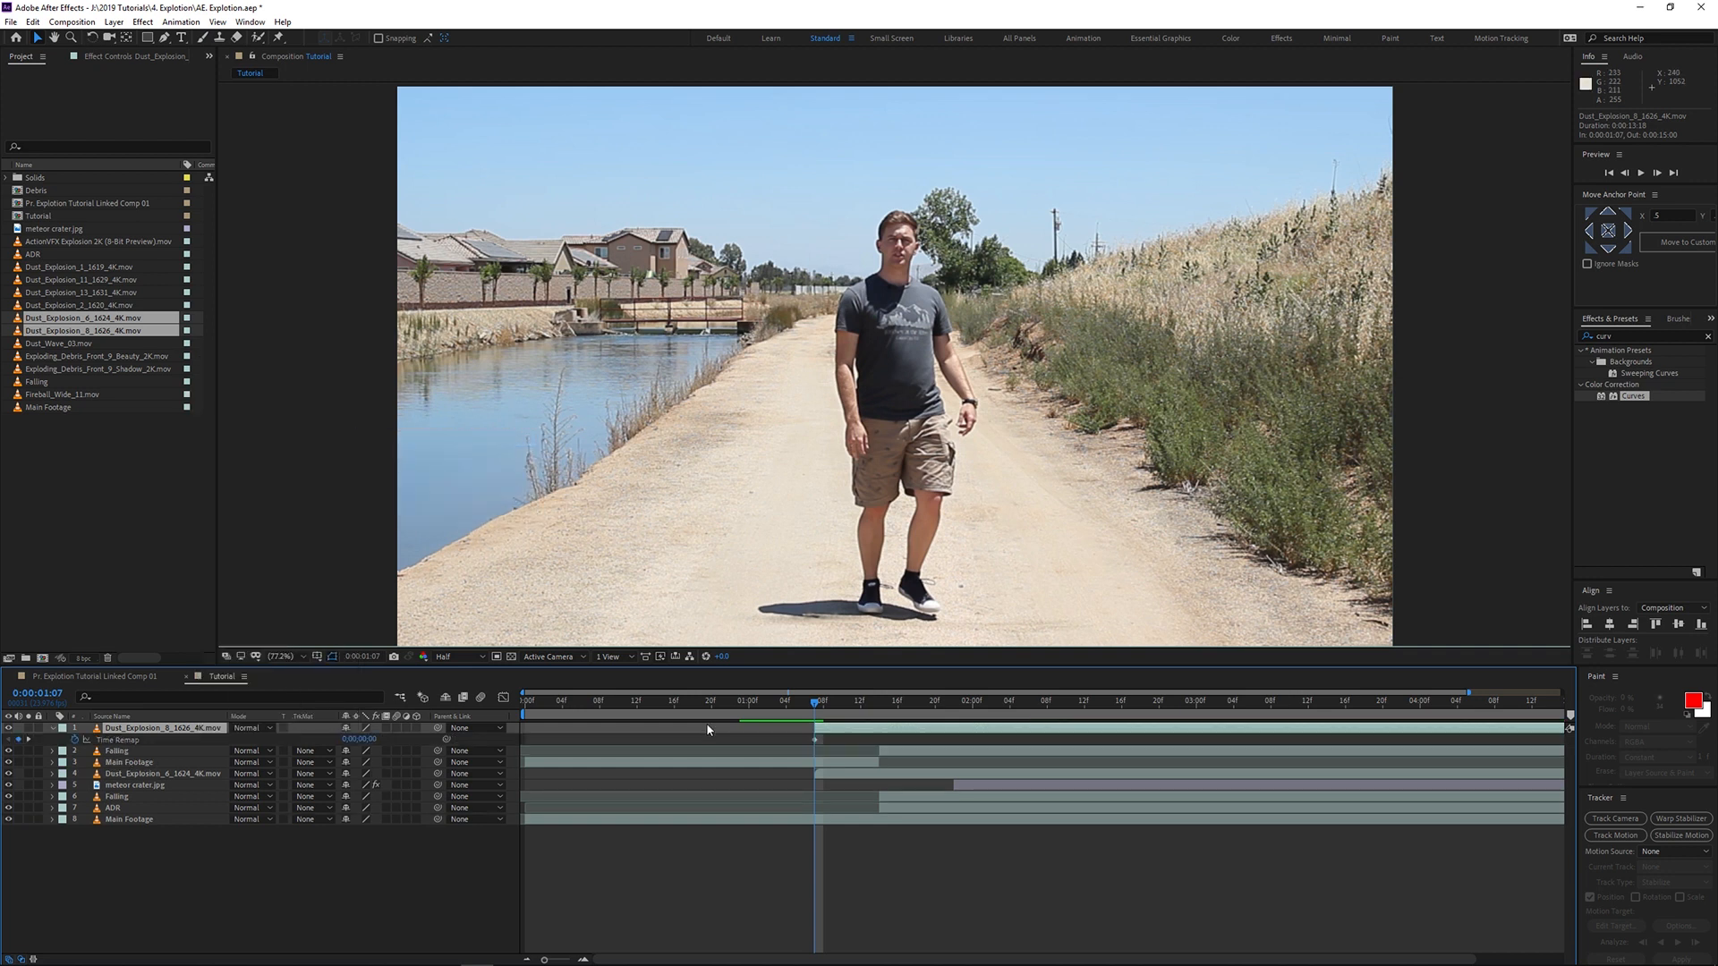
Step: Raise the topmost dust explosion's Time Remap value at 0:00:01:12 to speed up its burst, and preview the result
left_click_drag(817, 710, 861, 710)
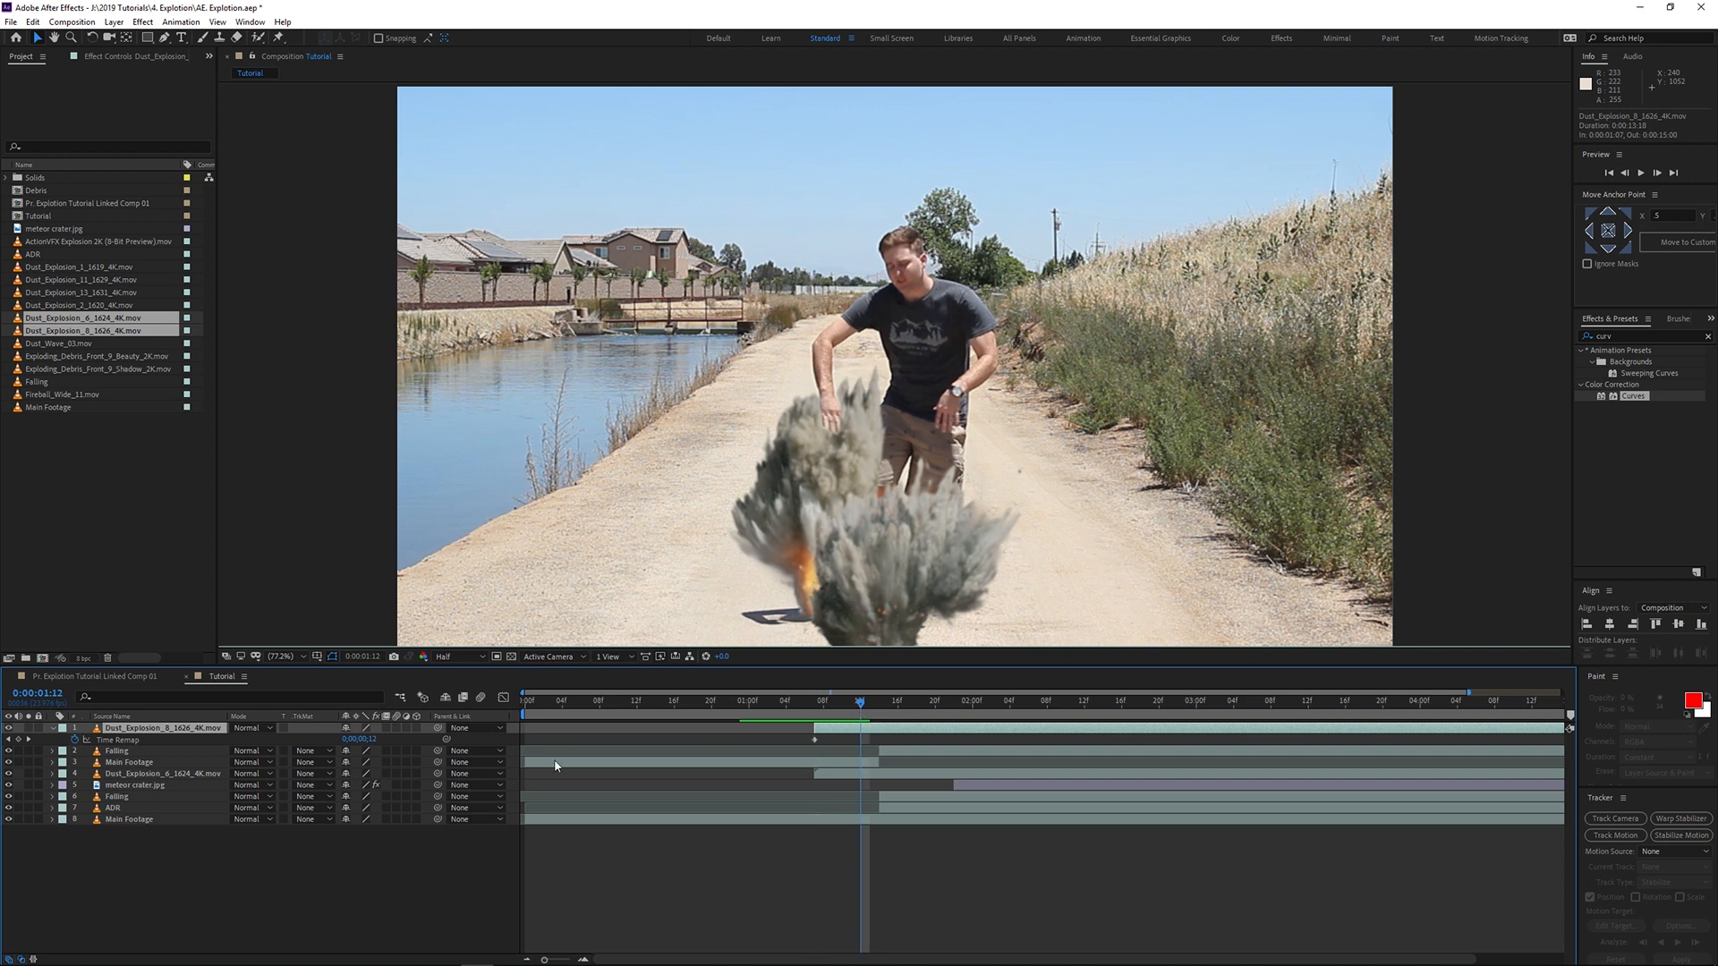
left_click_drag(367, 741, 399, 741)
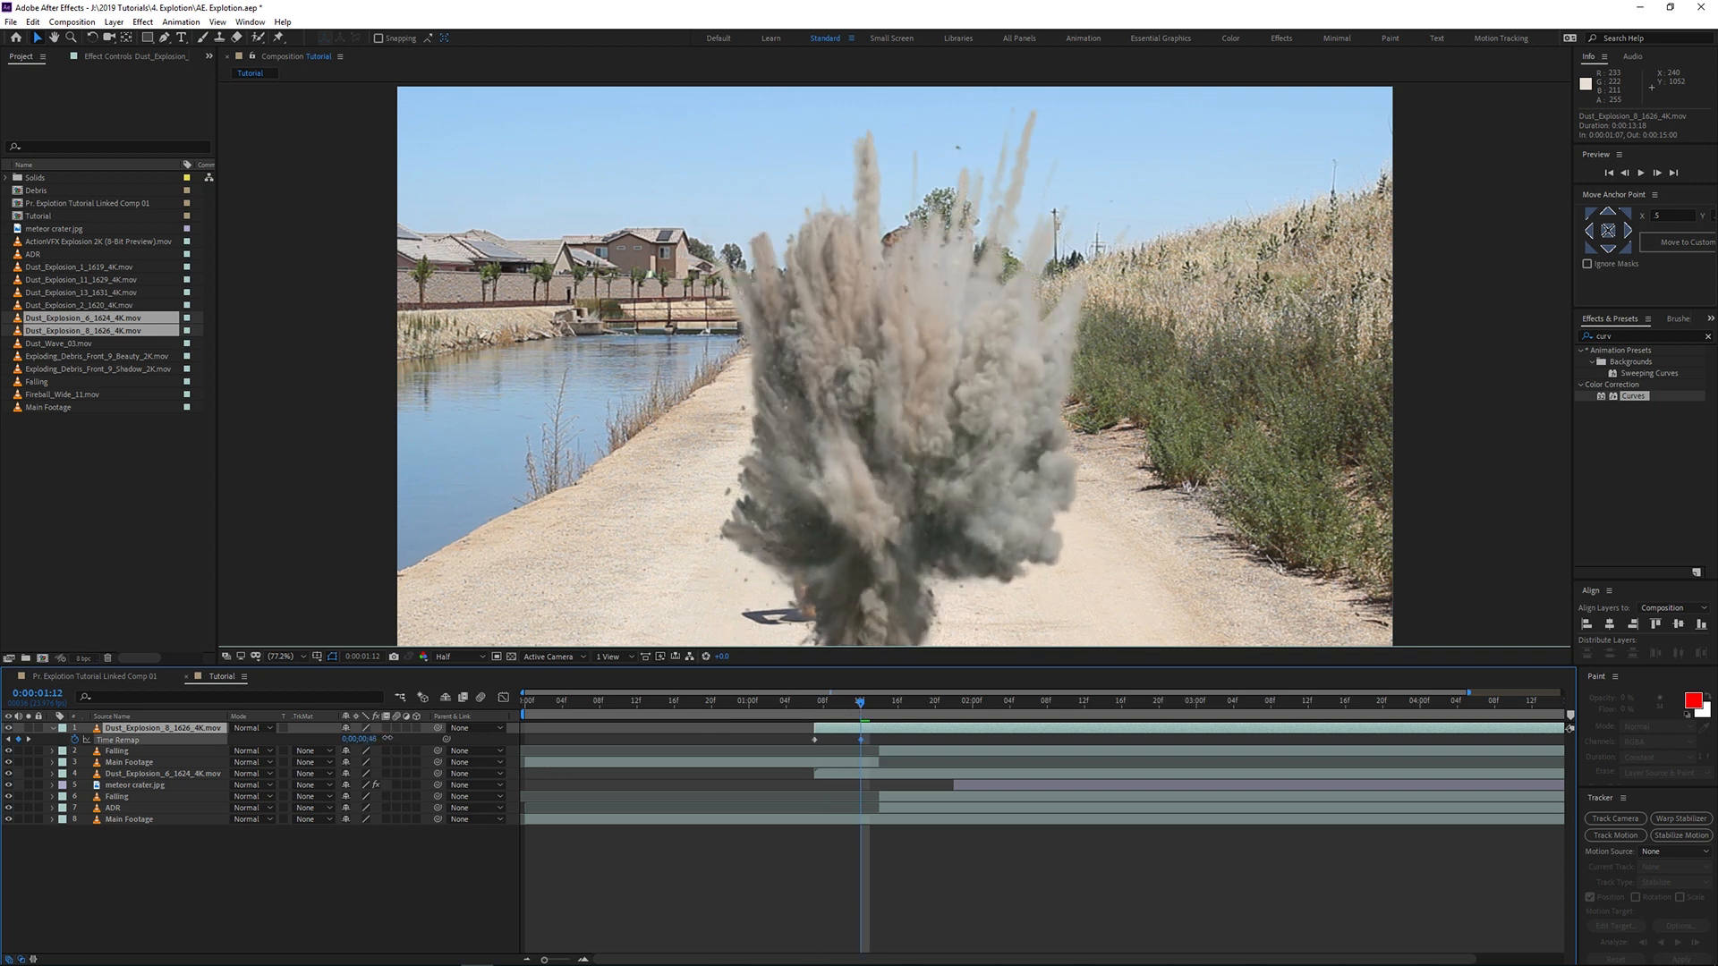
left_click(808, 704)
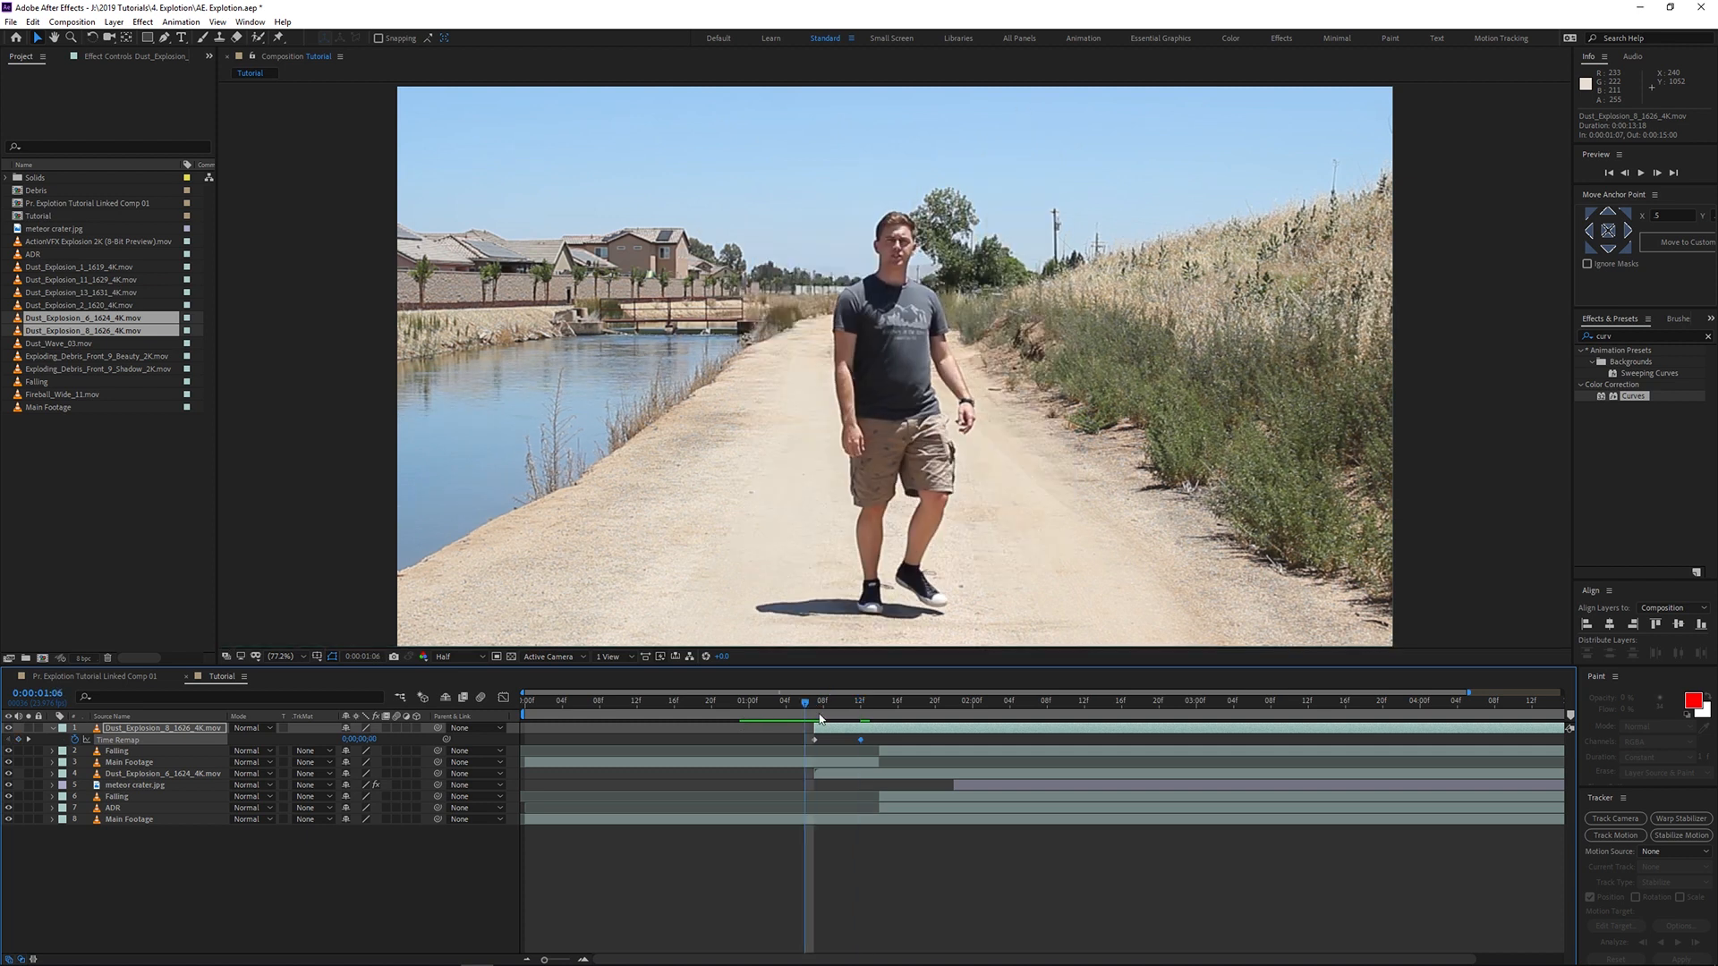
key("space")
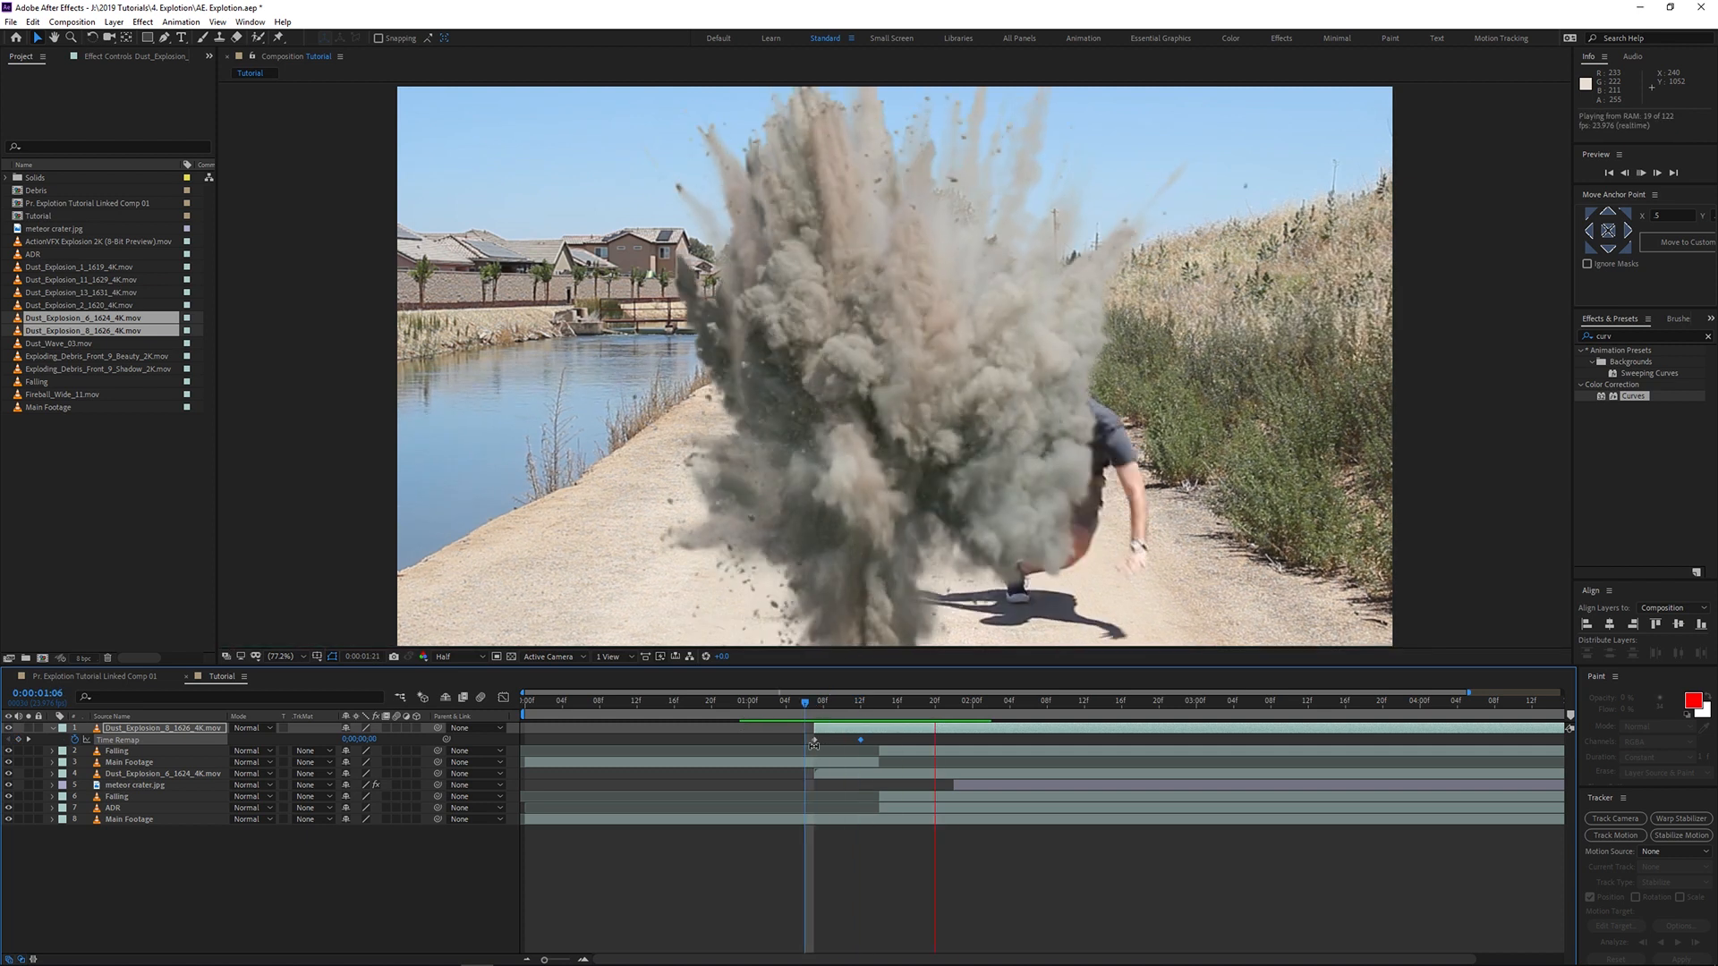
left_click(810, 719)
key("space")
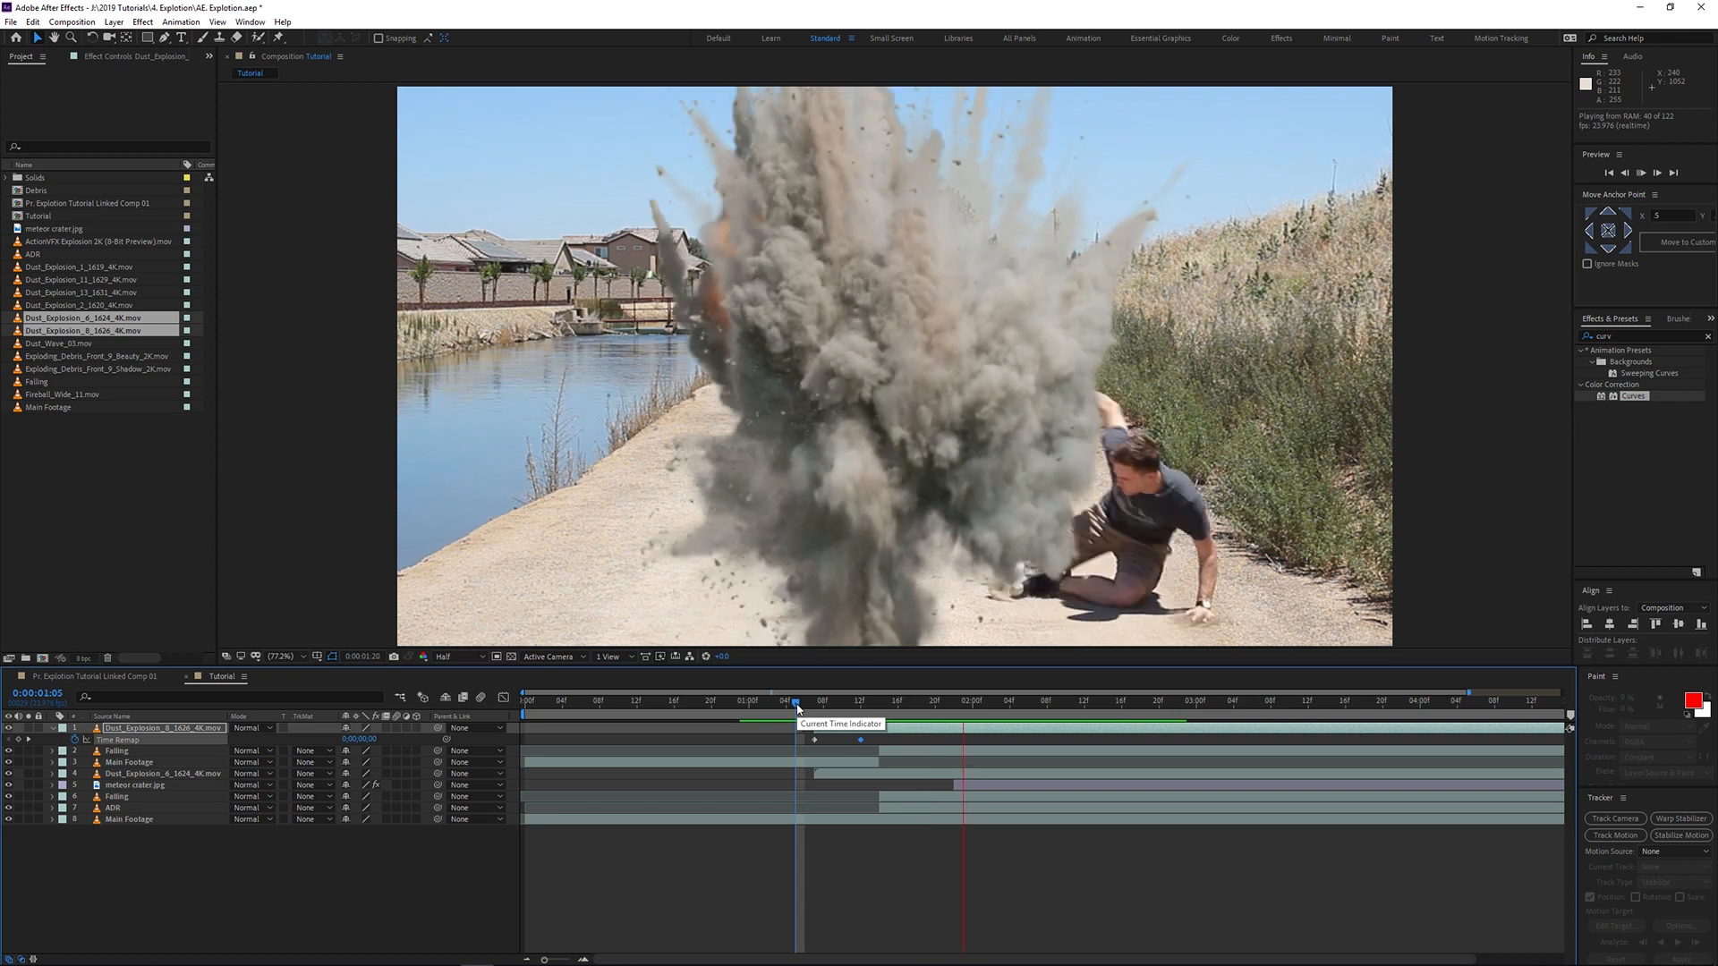
key("space")
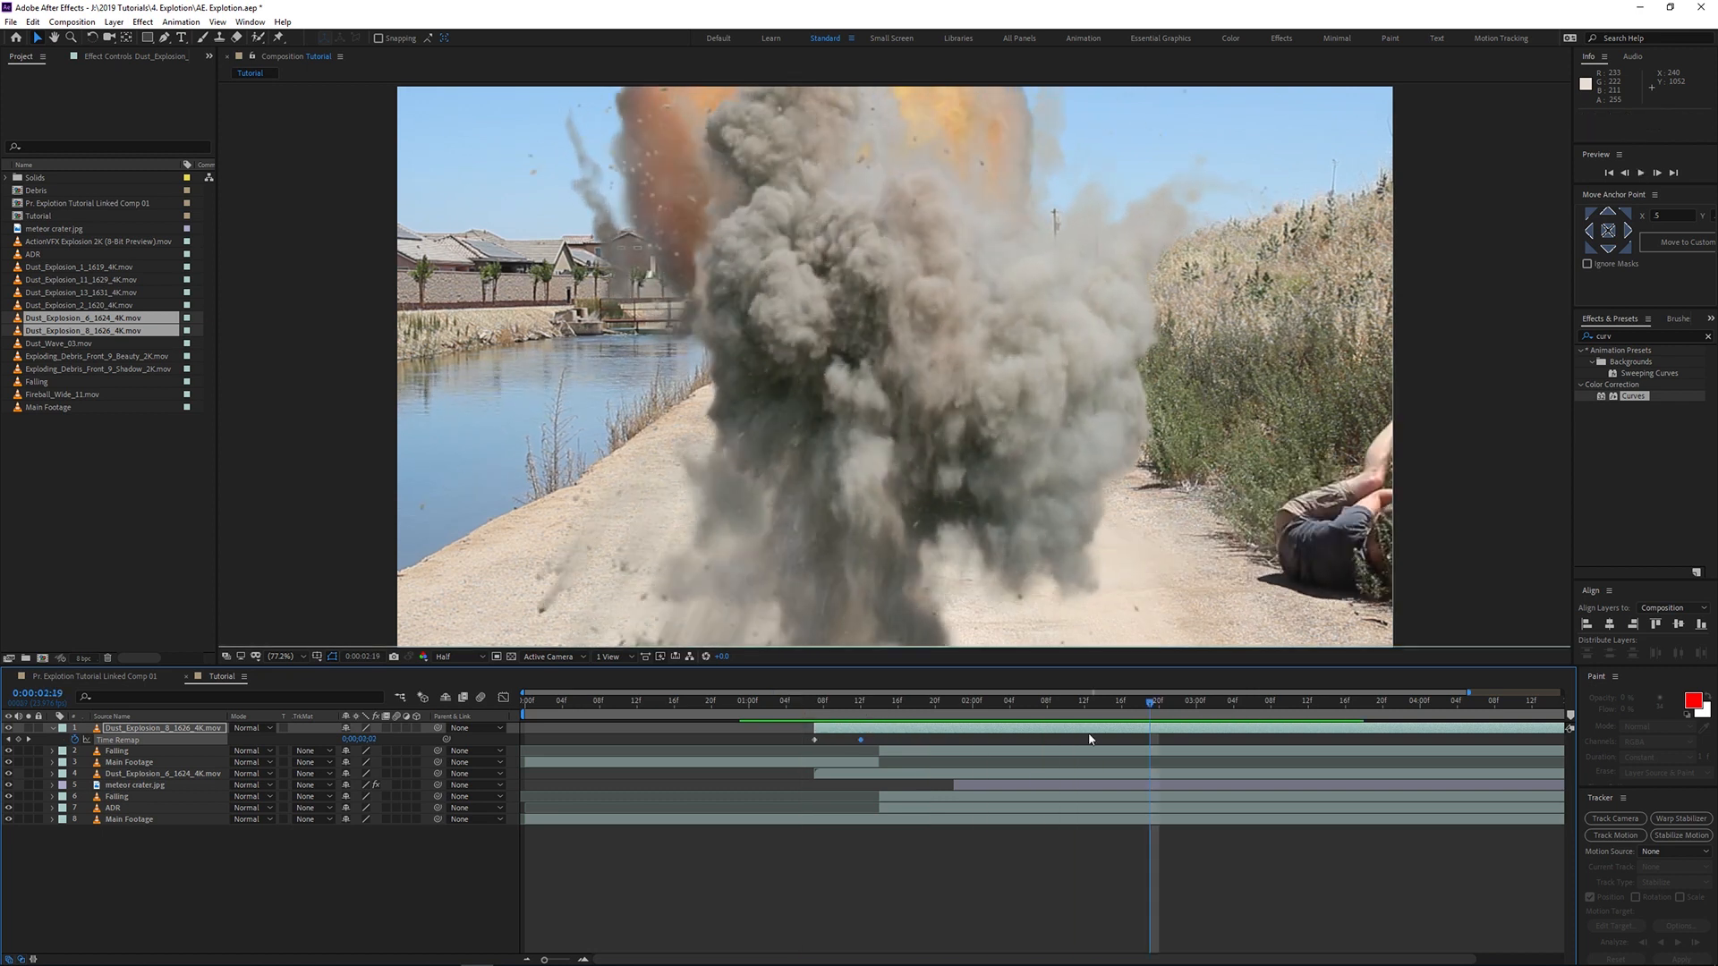
Step: Raise the topmost dust explosion's Time Remap value at 0:00:05:01 and scrub through the explosion to check its speed
key("space")
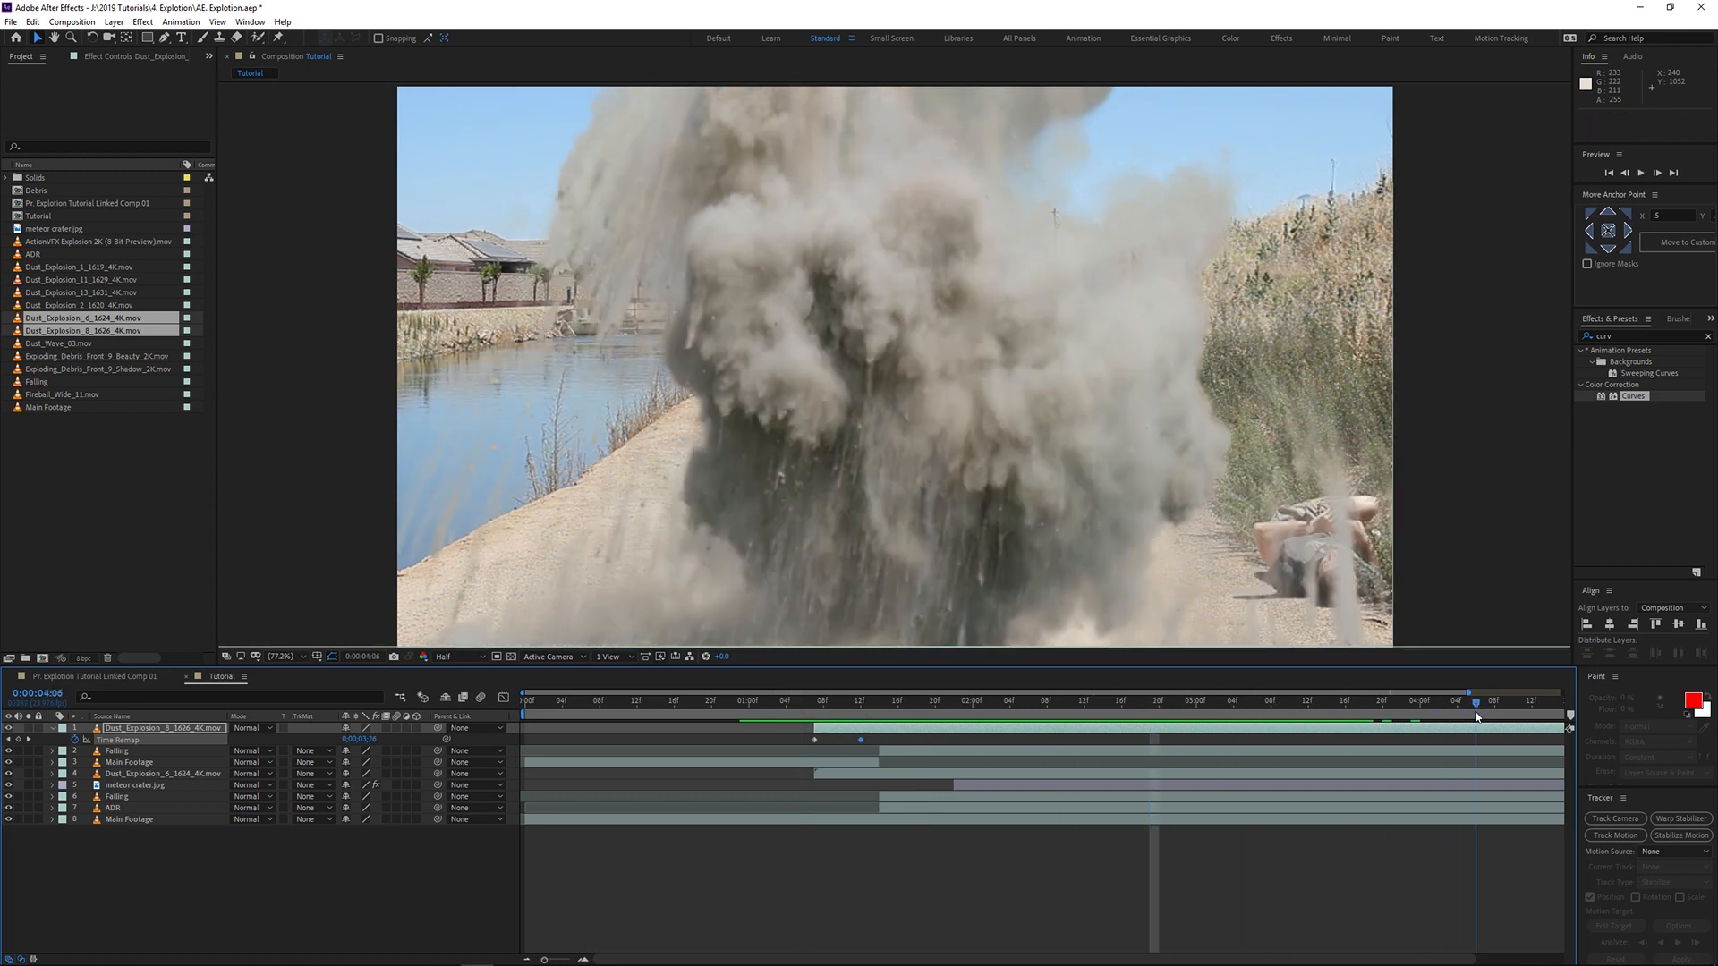
left_click_drag(1468, 693, 1566, 694)
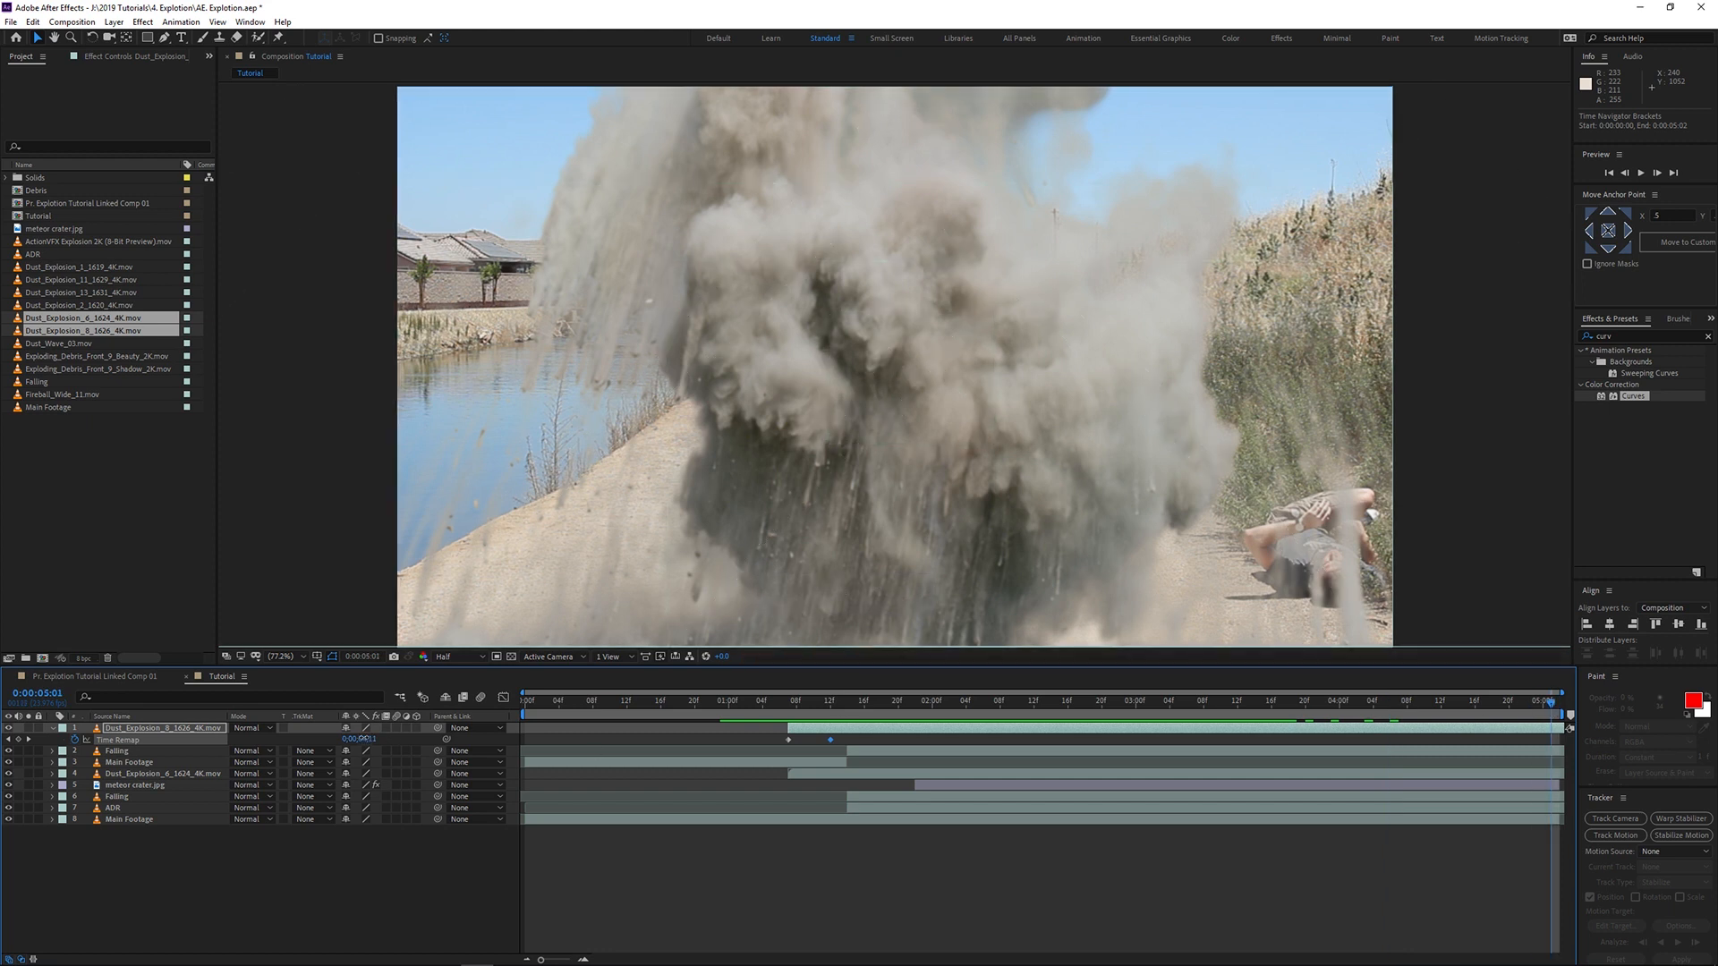
left_click_drag(370, 739, 781, 735)
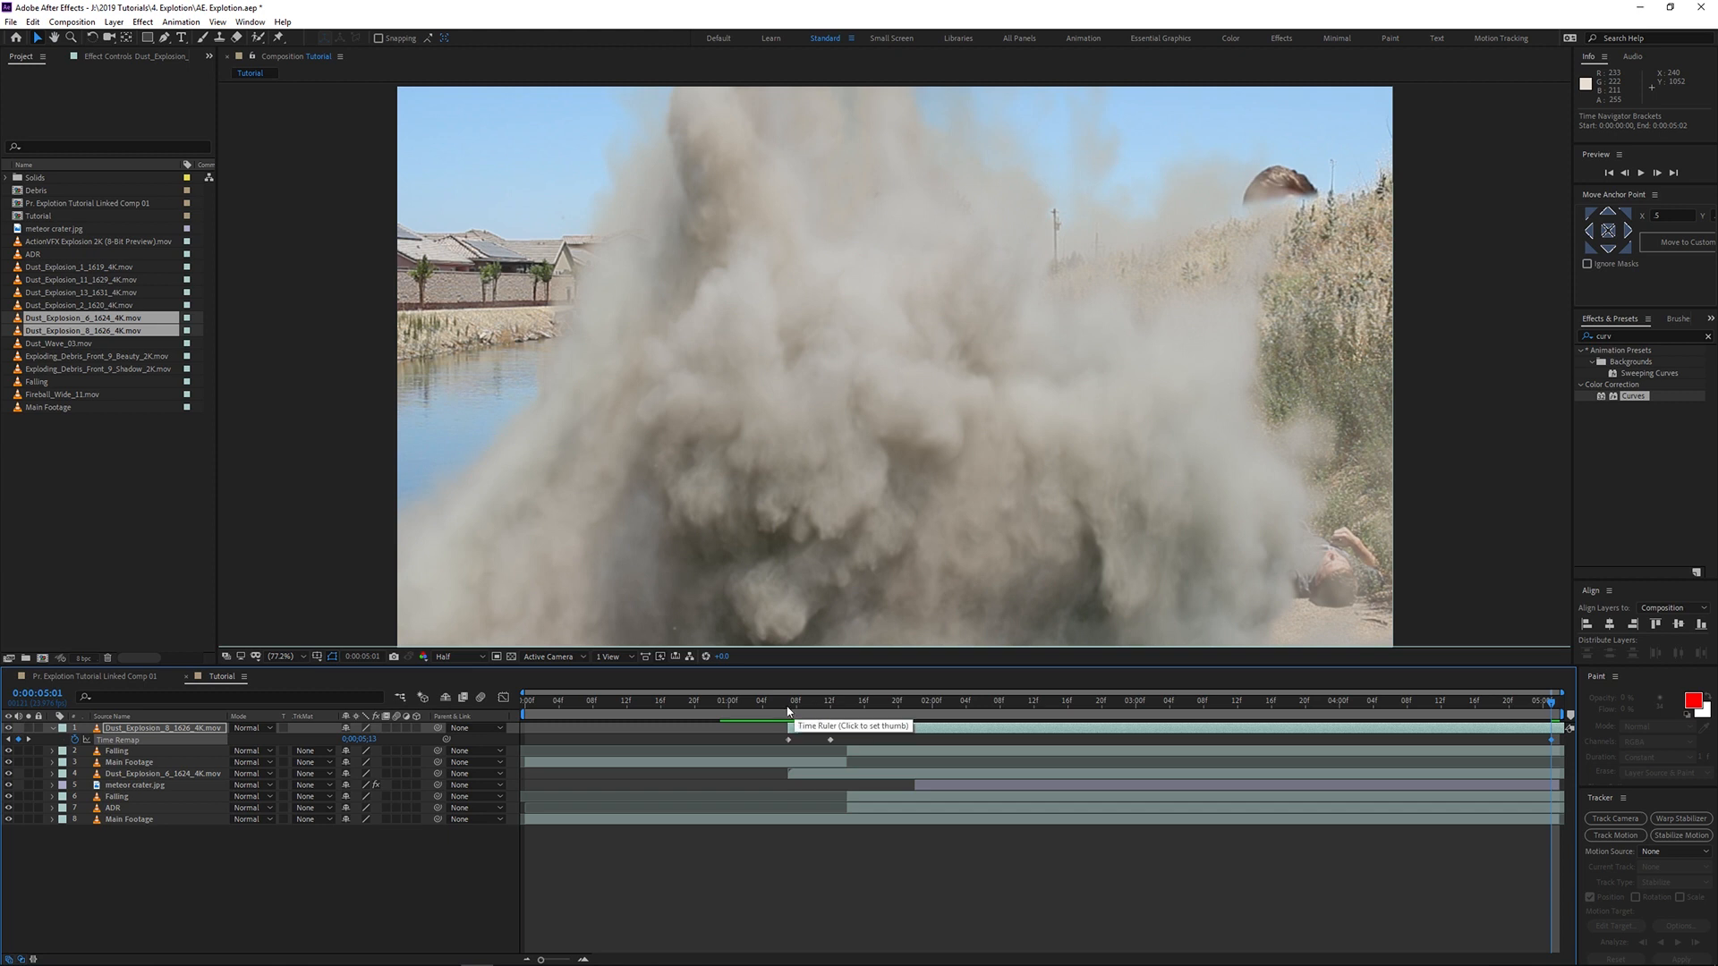
left_click(789, 711)
left_click_drag(793, 711, 1015, 716)
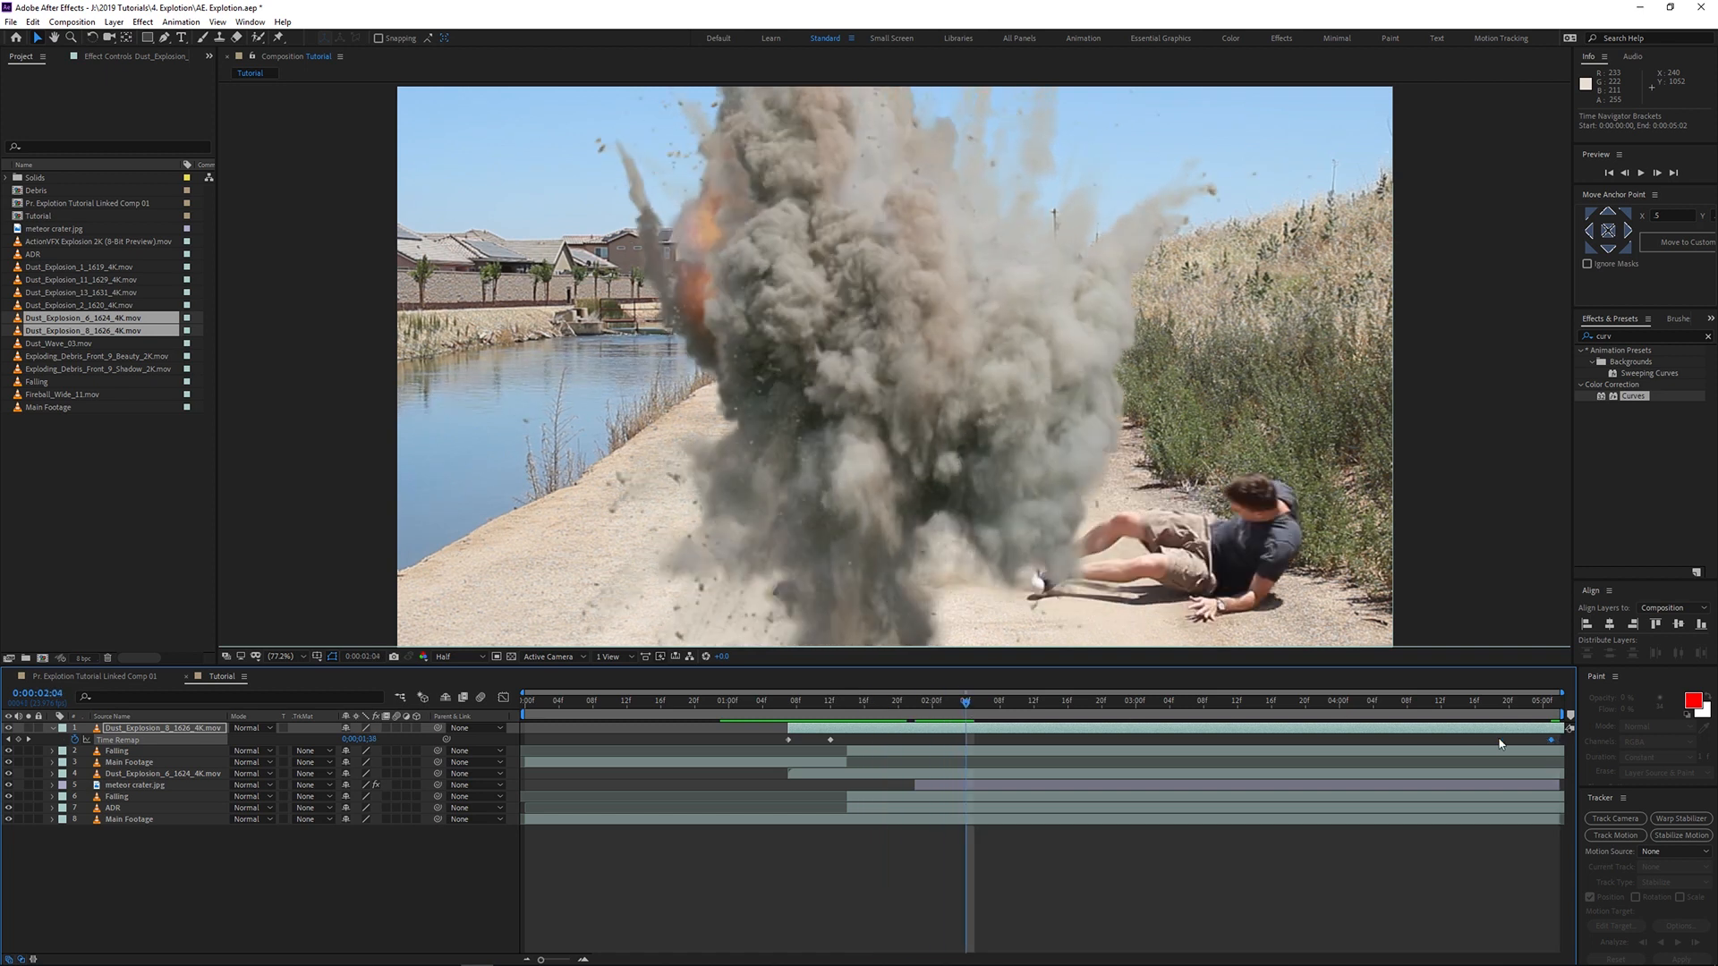
Step: Play back the topmost dust explosion's retimed burst from about 0:00:01:05
left_click_drag(797, 716, 771, 713)
key("space")
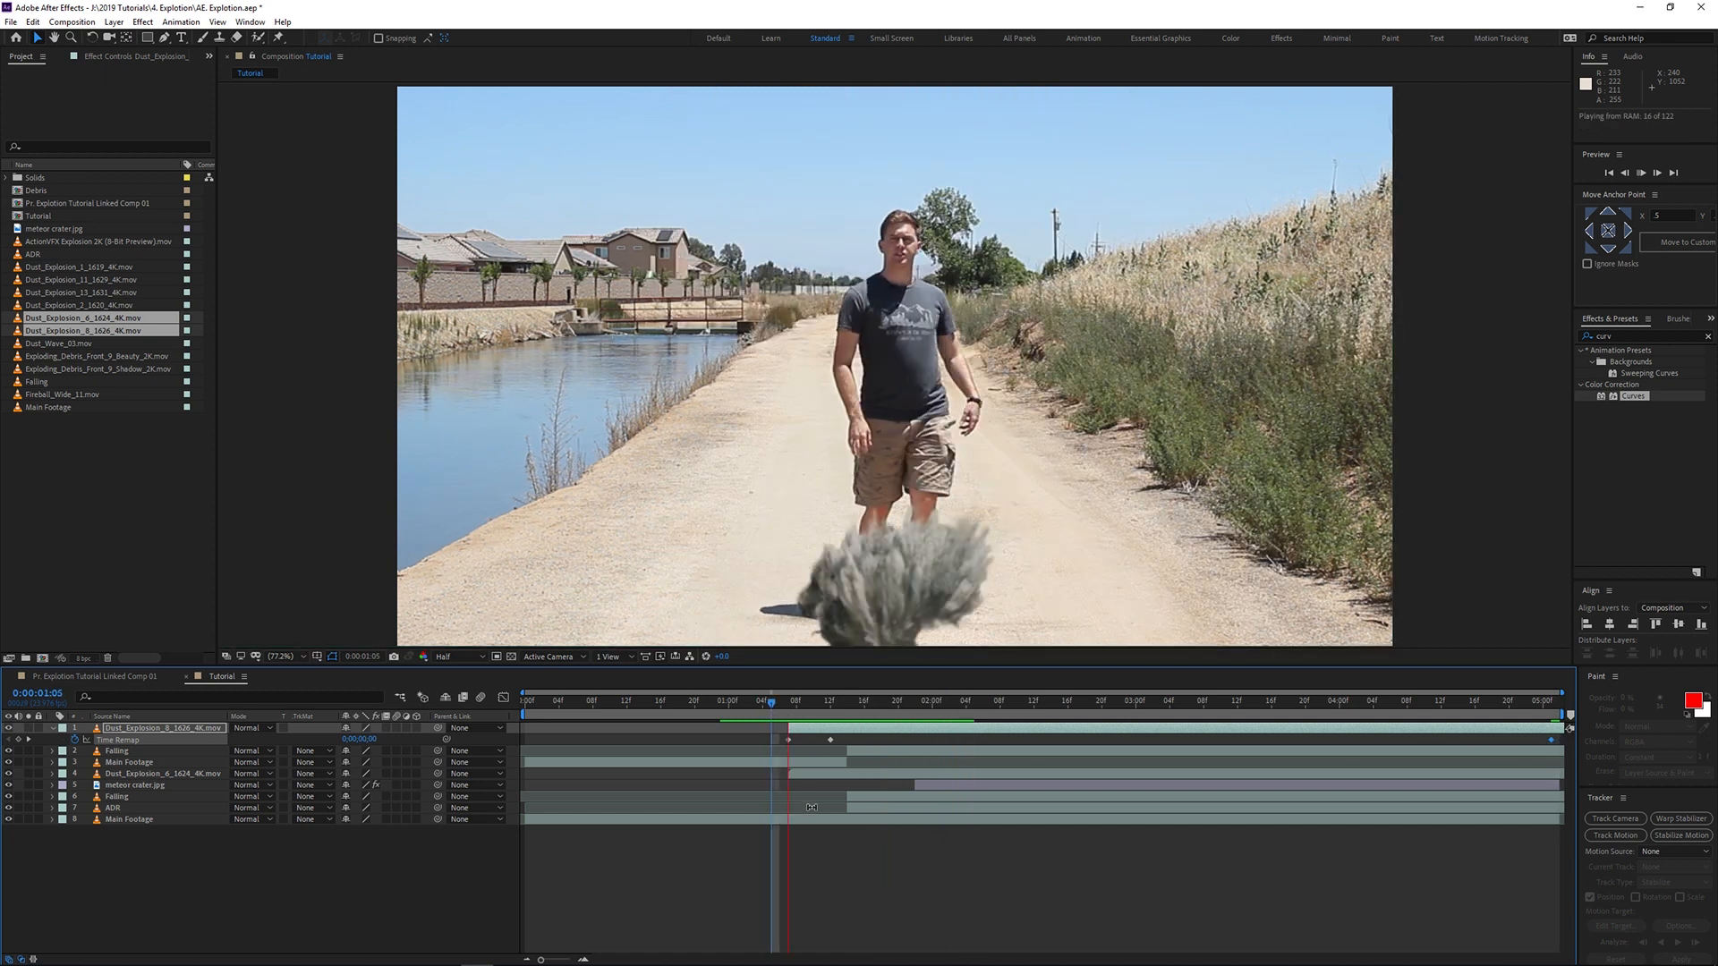
key("space")
key("Page_Up")
key("space")
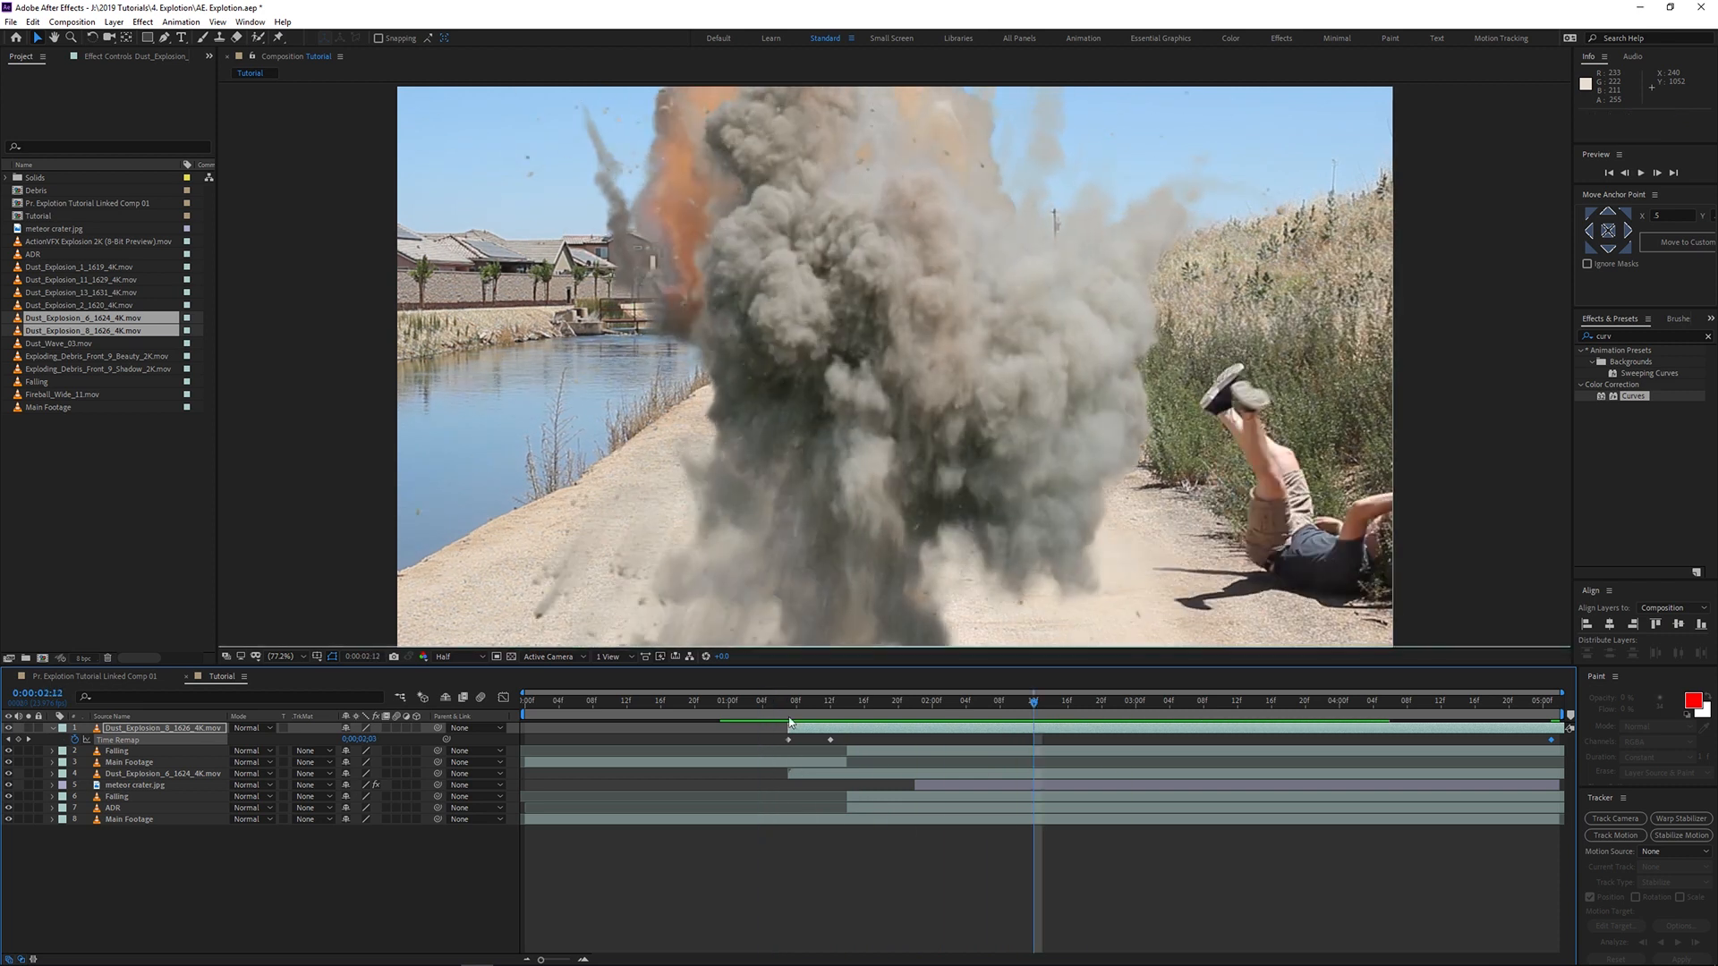
Step: Enable time remapping on the lower dust explosion layer with the current time at its first frame, 0:00:01:07
left_click(787, 710)
left_click(252, 775)
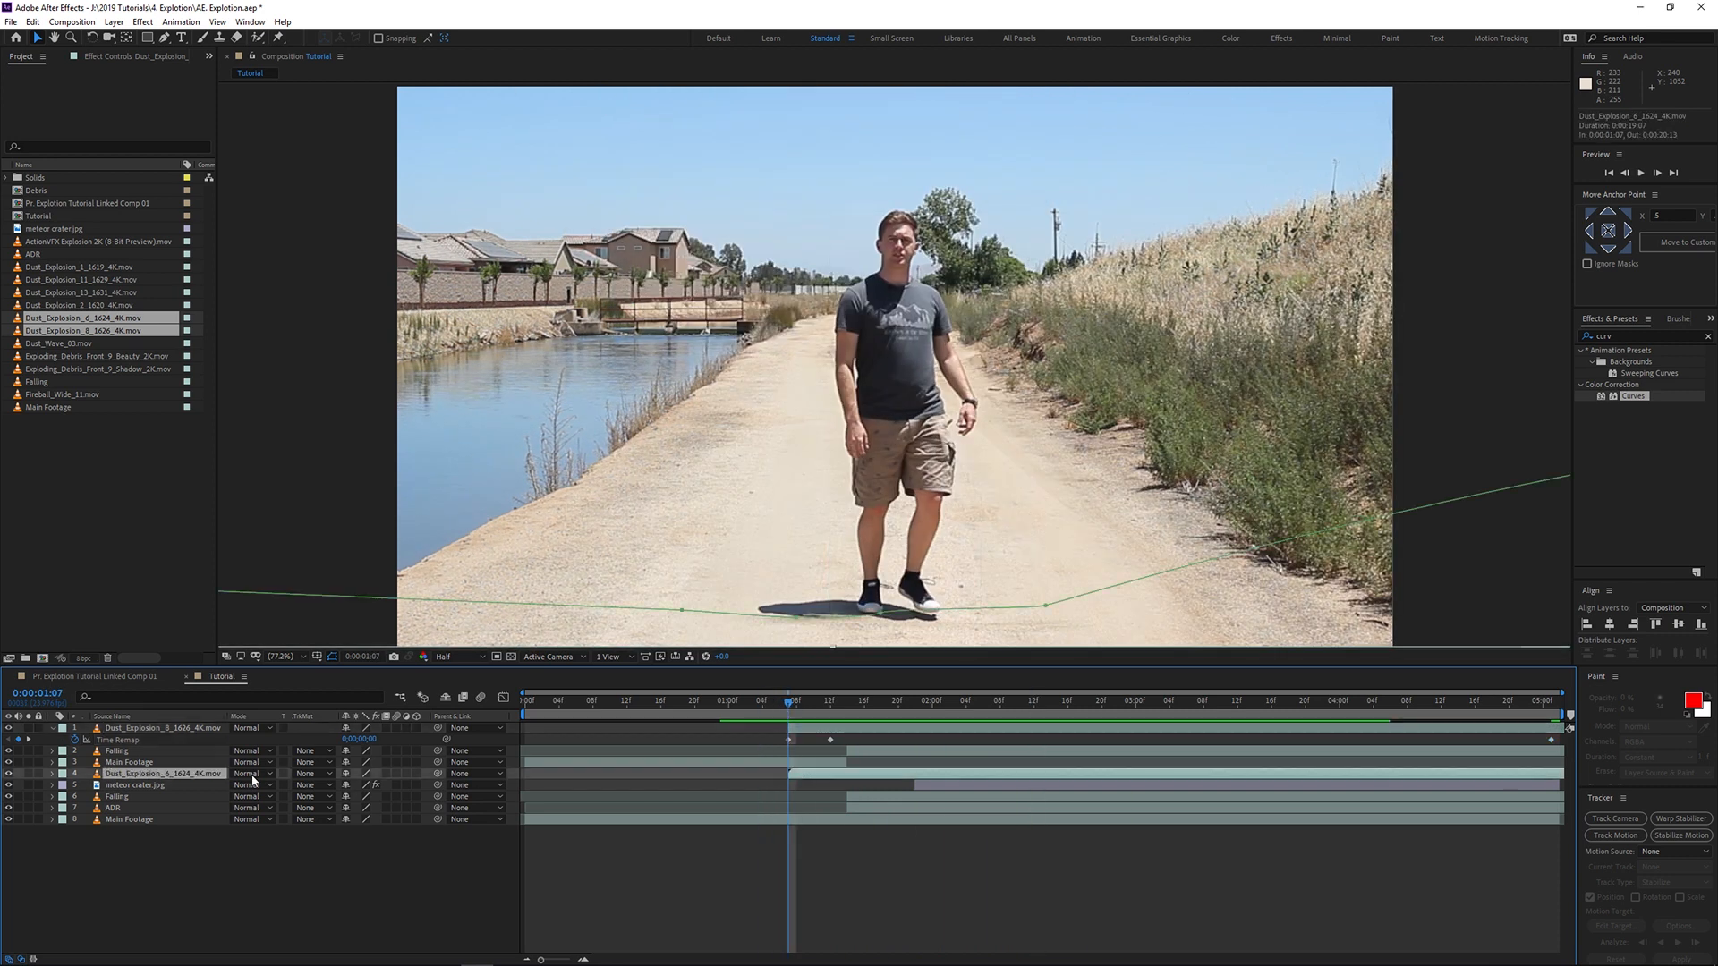
right_click(152, 777)
mouse_move(247, 483)
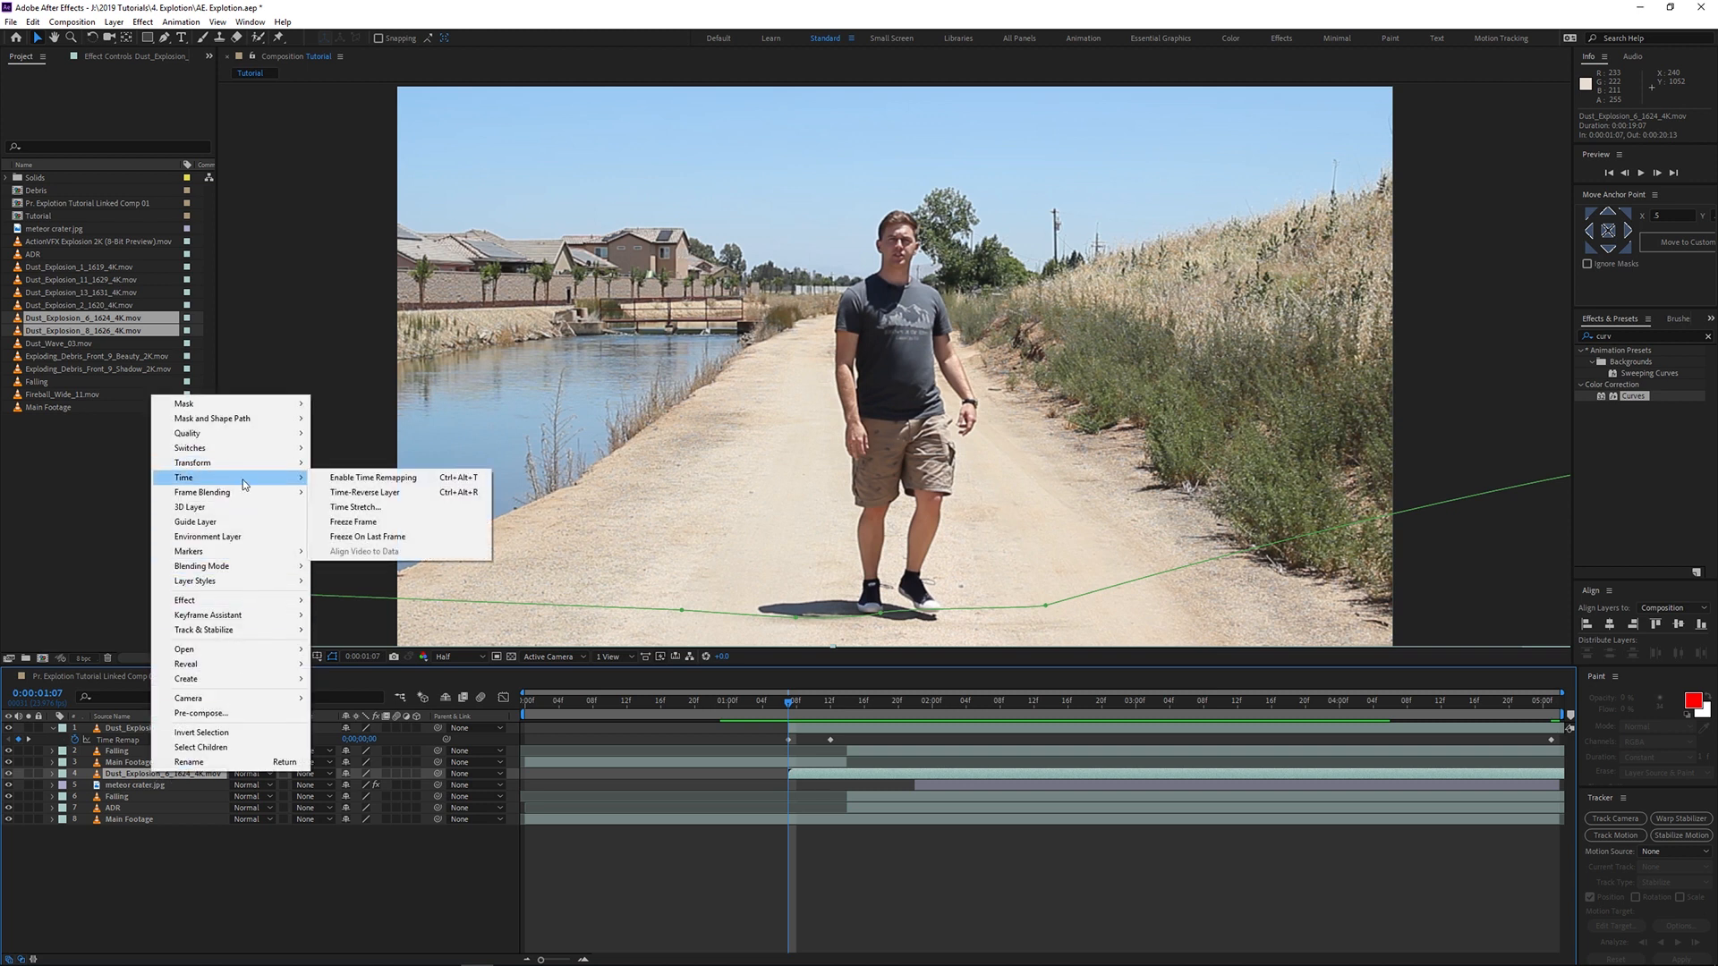
left_click(375, 479)
Step: Raise the lower dust explosion's Time Remap value at 0:00:01:12 to speed up its burst, and preview the result
left_click_drag(788, 702, 828, 707)
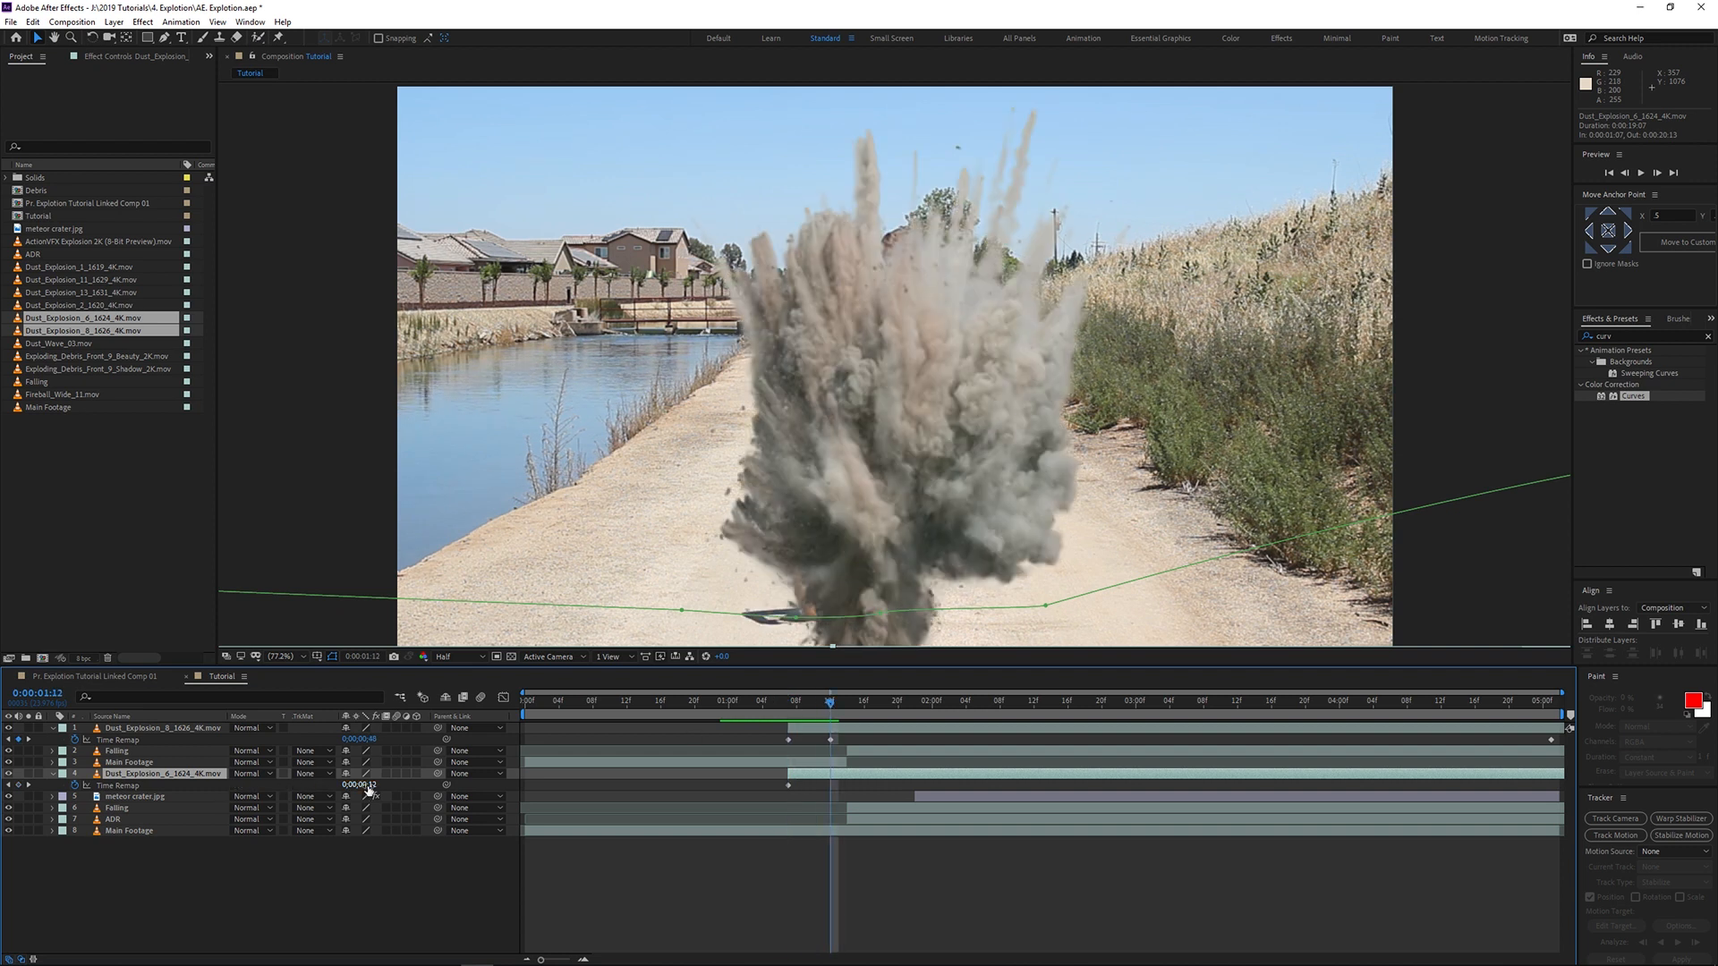
left_click_drag(365, 786, 354, 786)
left_click_drag(828, 712, 775, 712)
key("space")
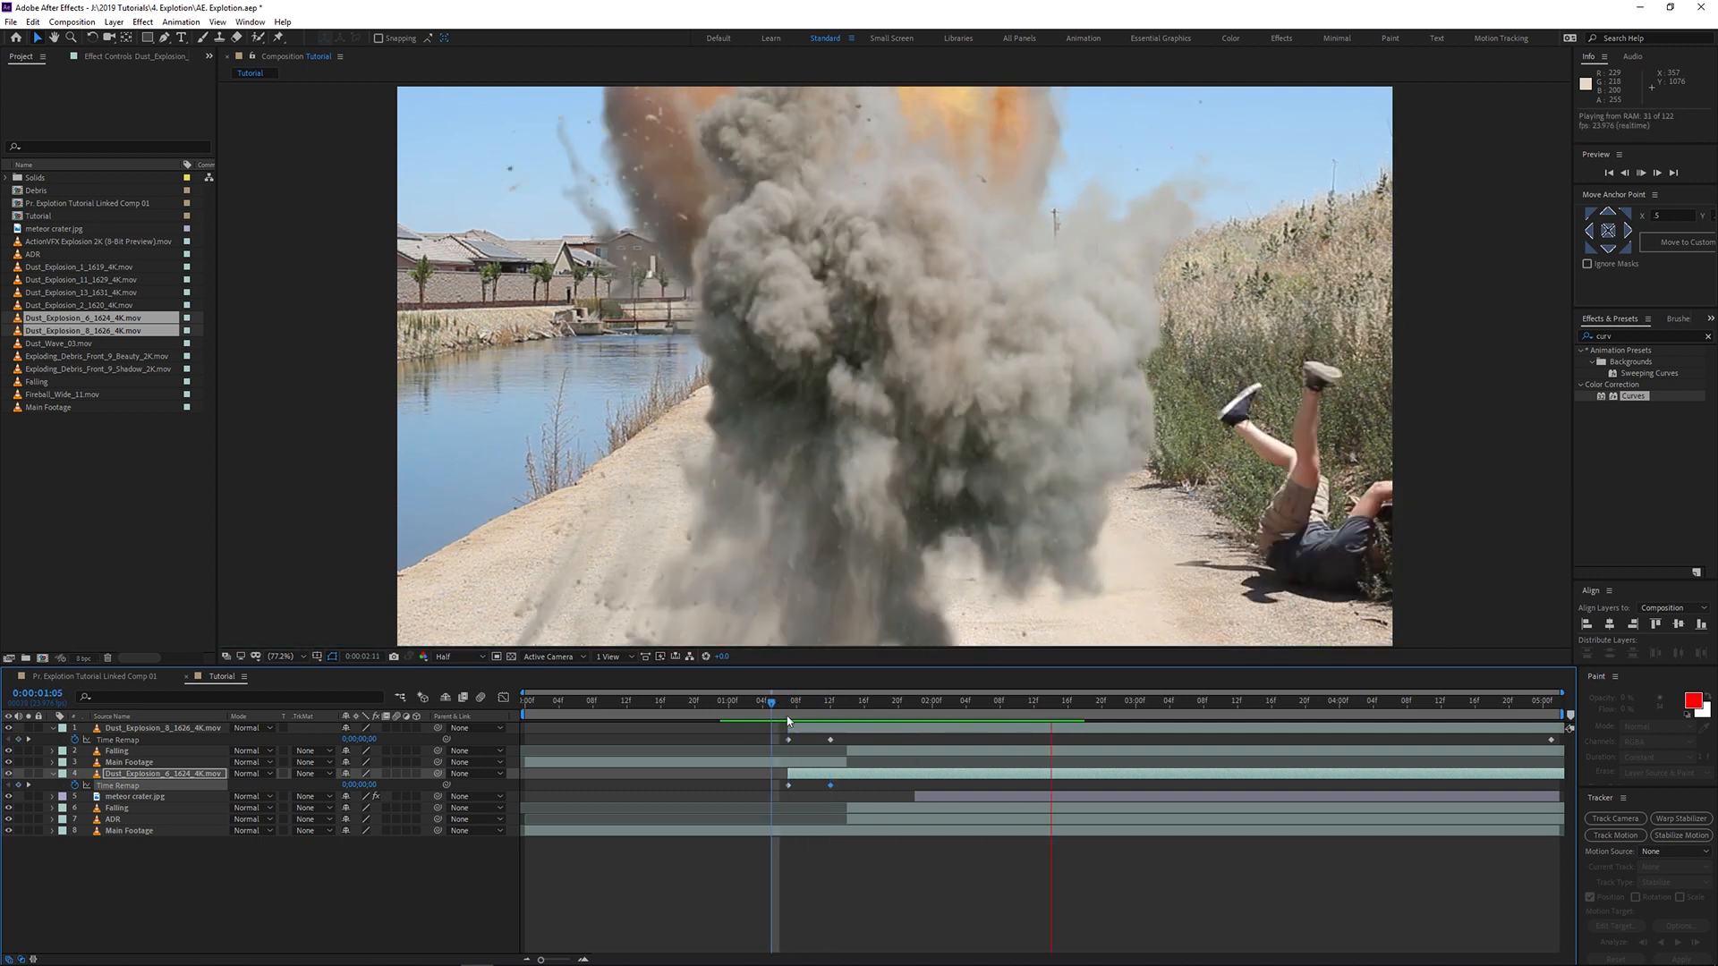
left_click(750, 704)
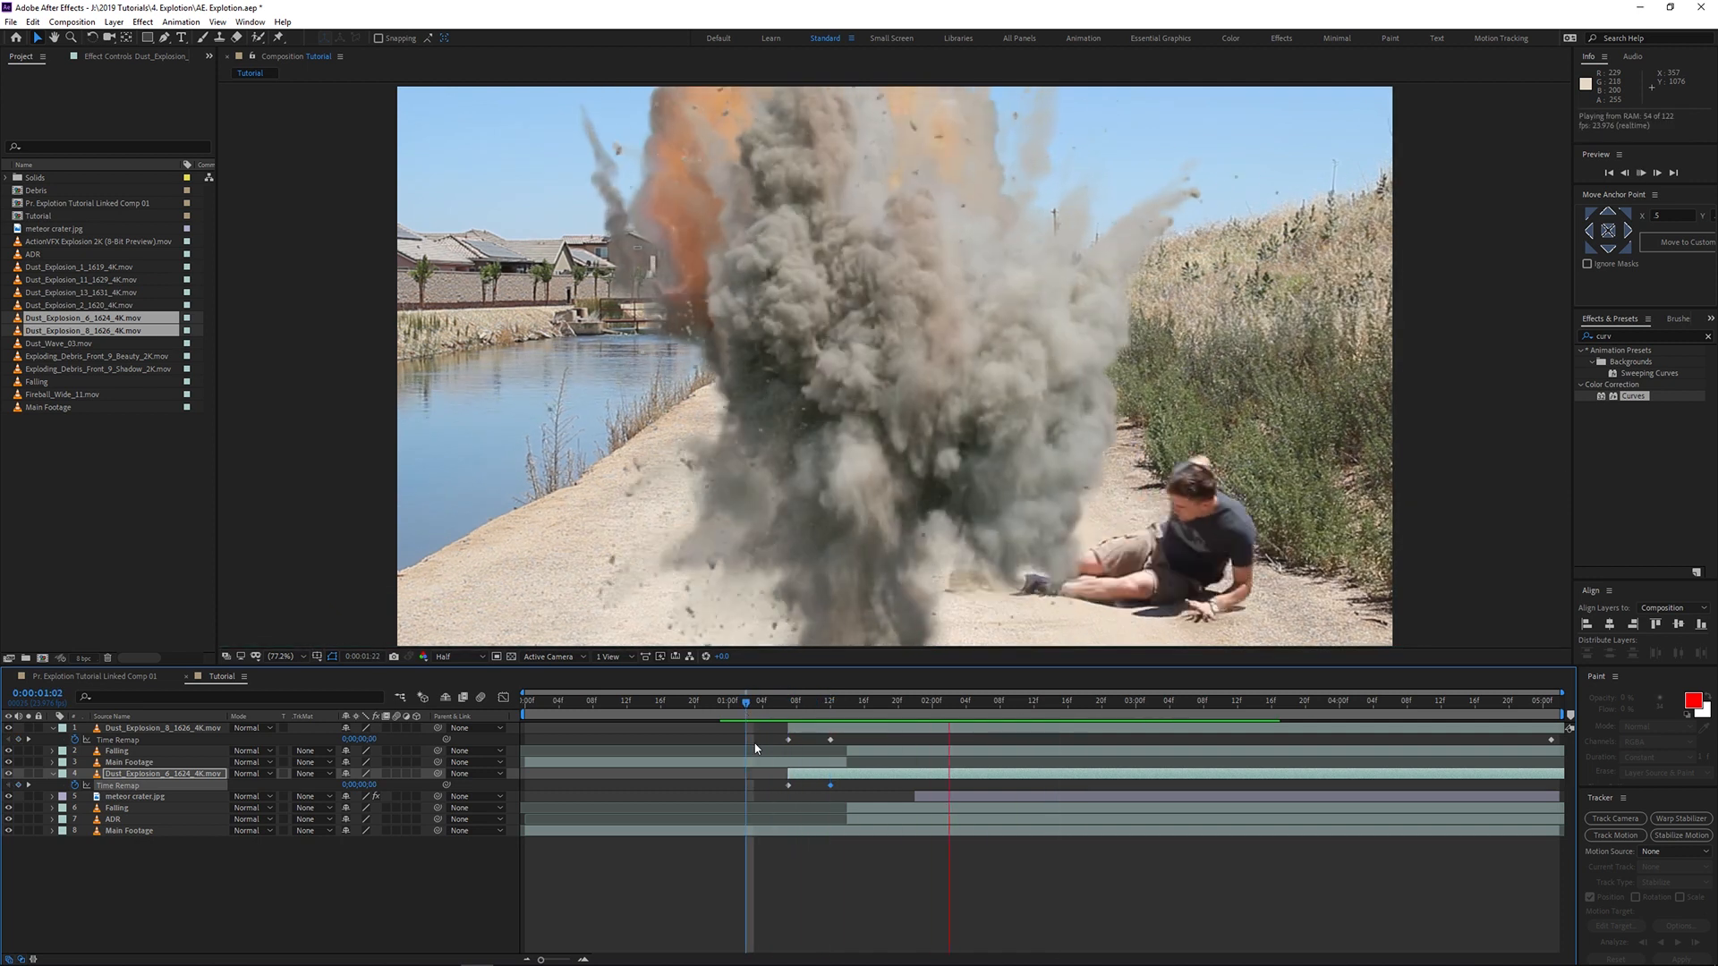
key("space")
Step: Move the second Time Remap keyframes of both dust explosions together to about 0:00:01:18 and preview the slower burst
left_click(832, 741, "shift")
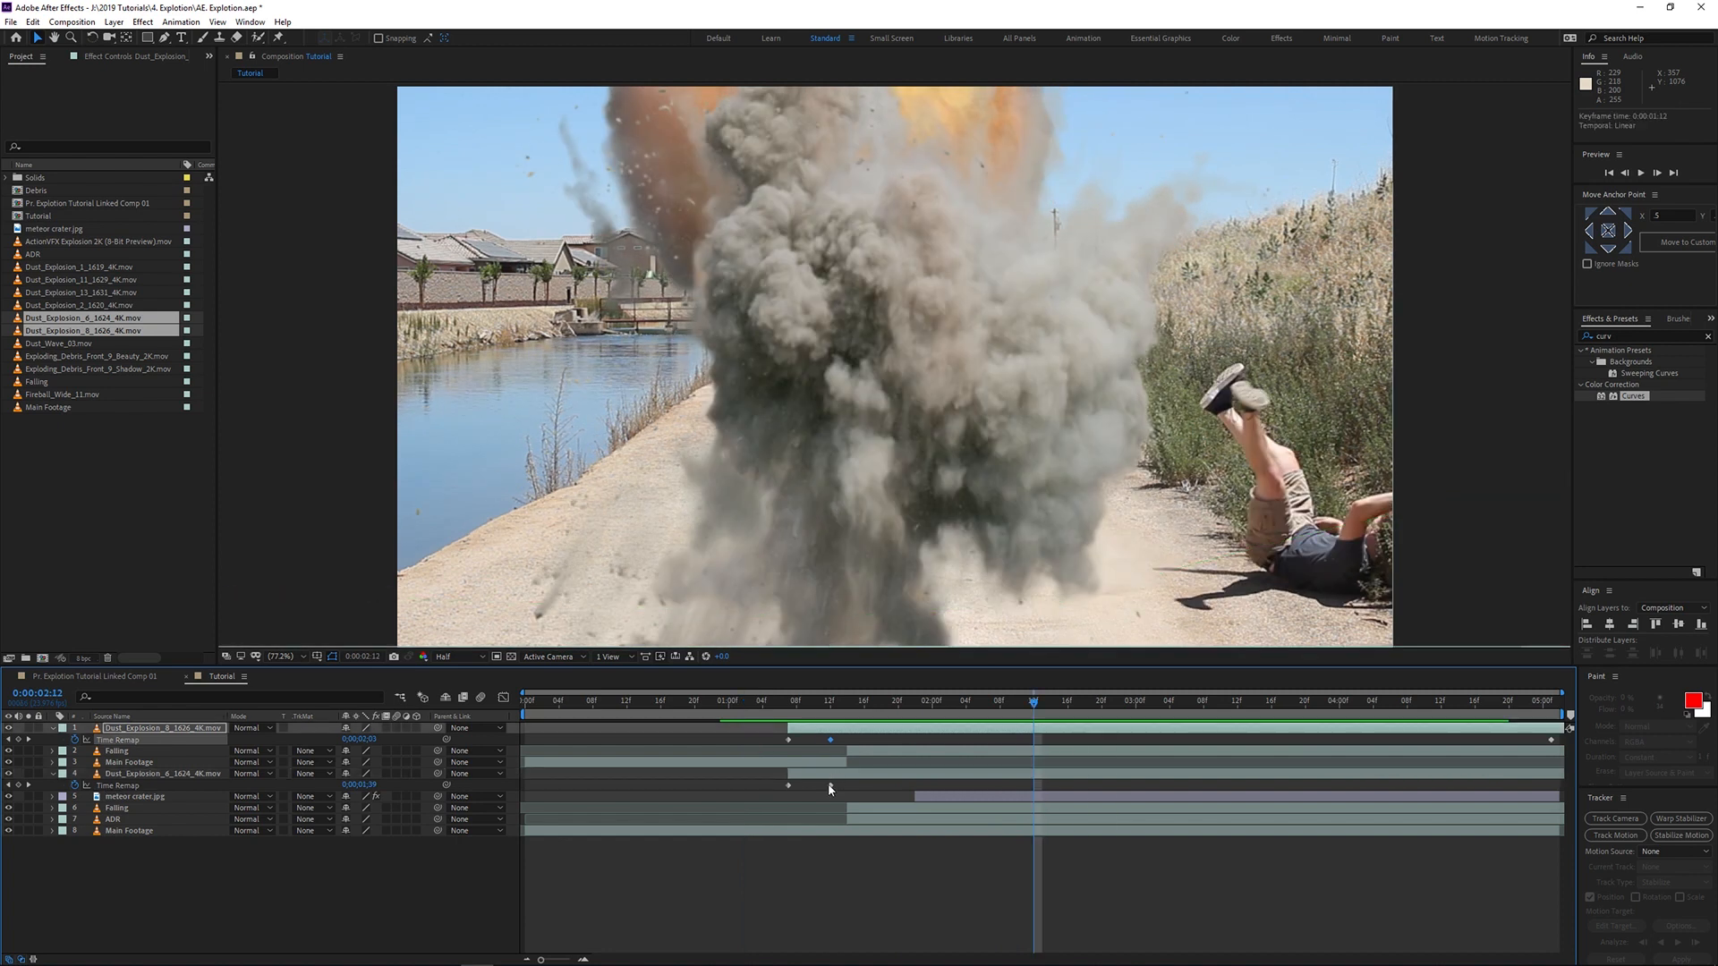
left_click_drag(831, 785, 881, 782)
key("space")
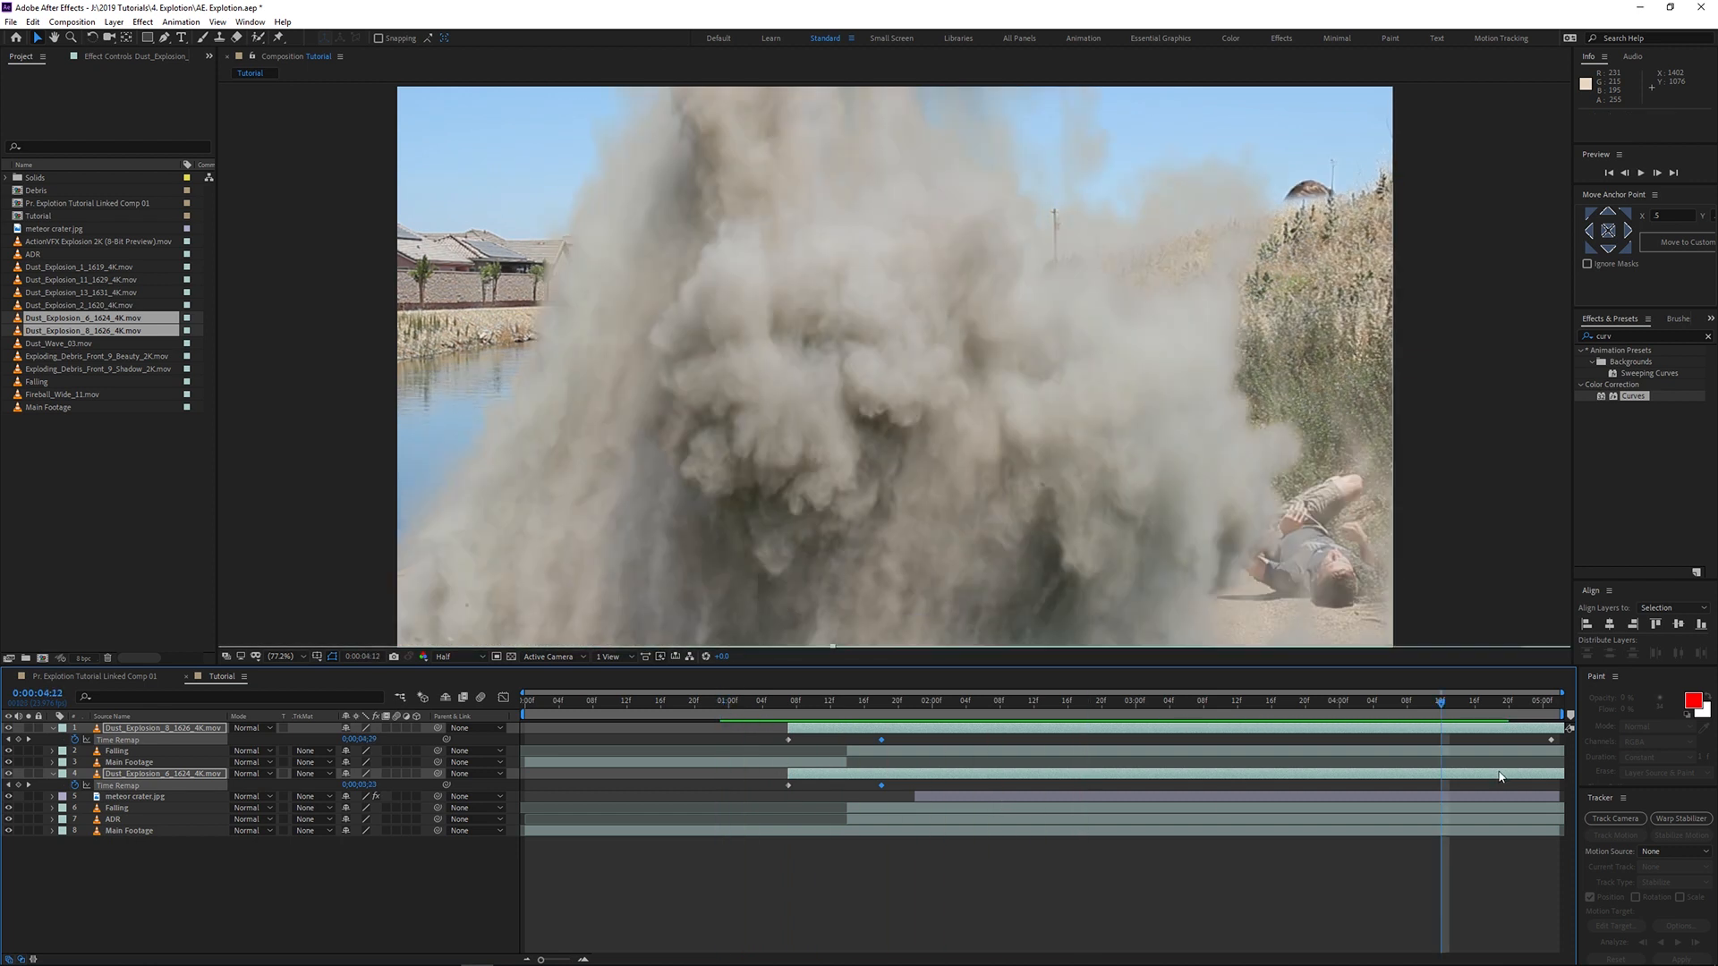
Step: Raise the lower dust explosion's Time Remap value at 0:00:05:01 and scrub through the blast to check its speed
left_click(1500, 774)
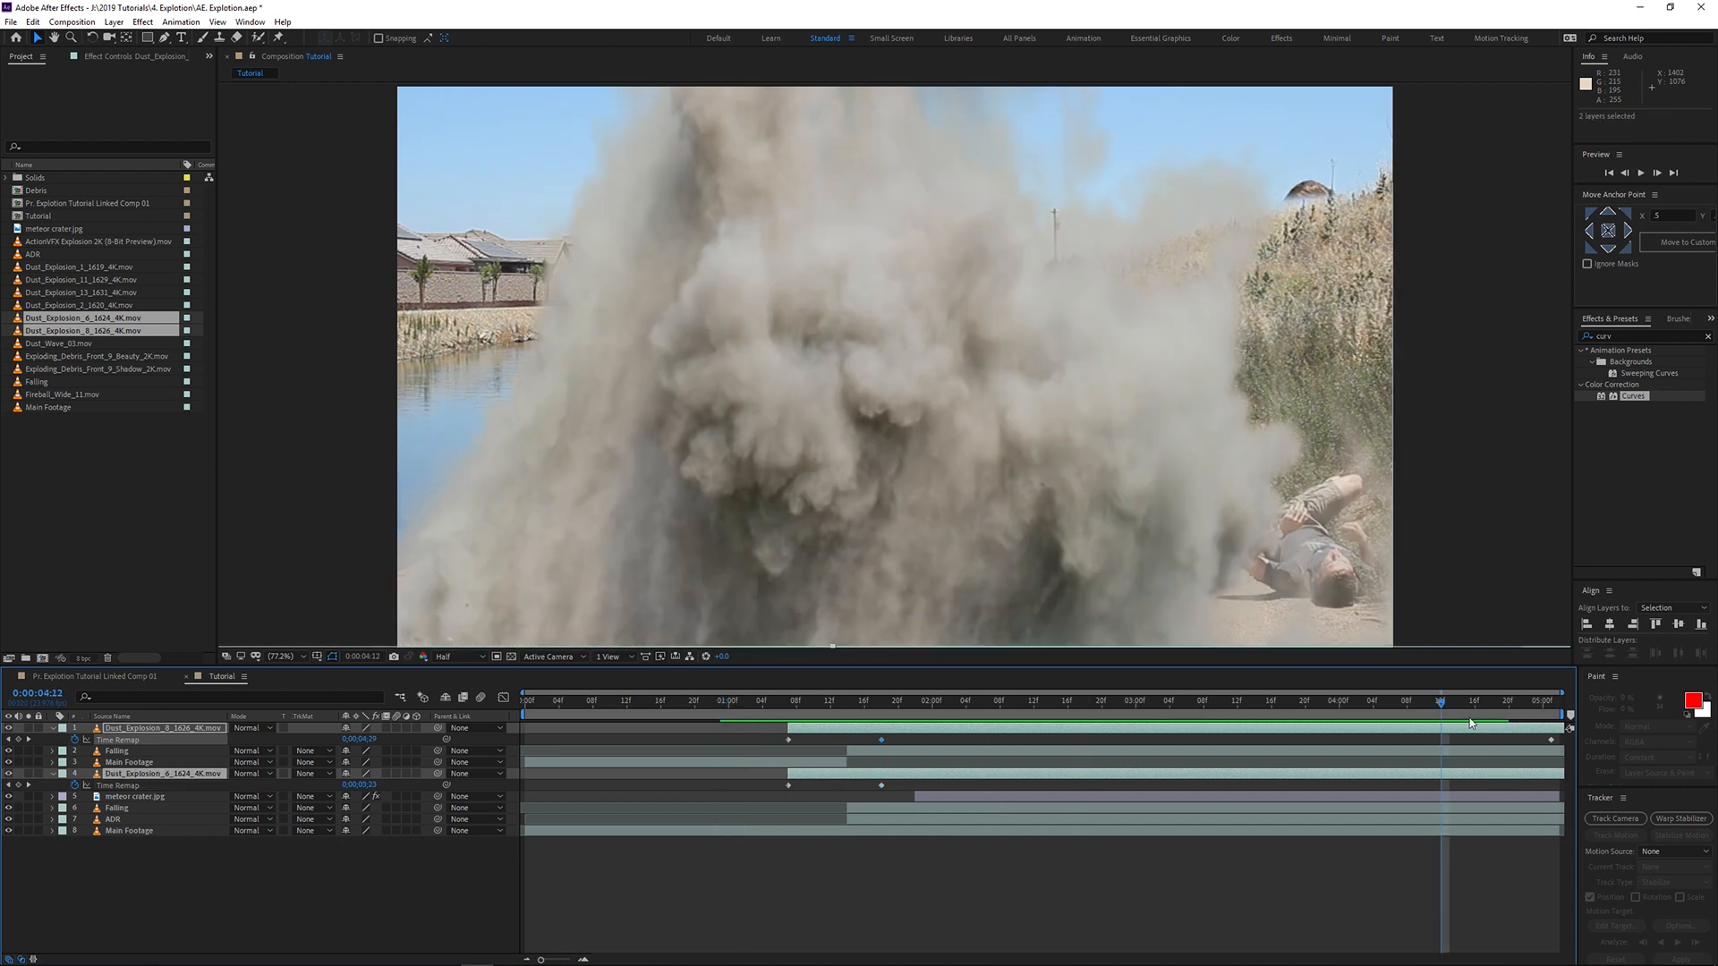
left_click_drag(1443, 708, 1549, 704)
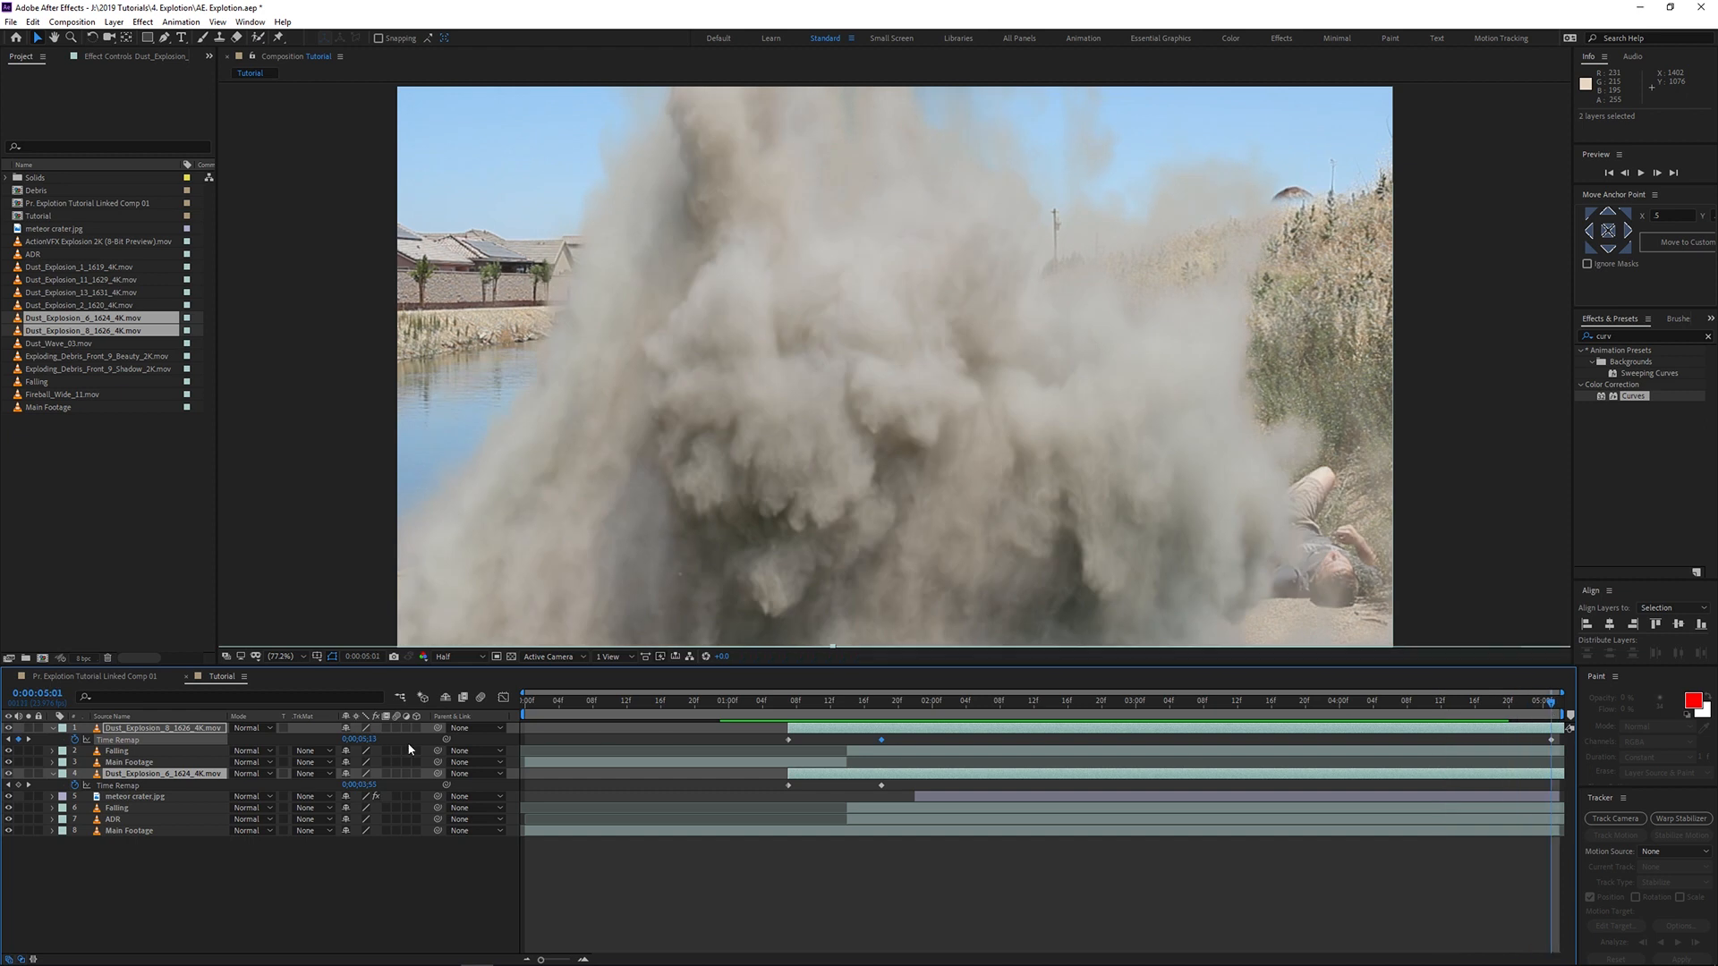
left_click_drag(356, 784, 547, 772)
key("space")
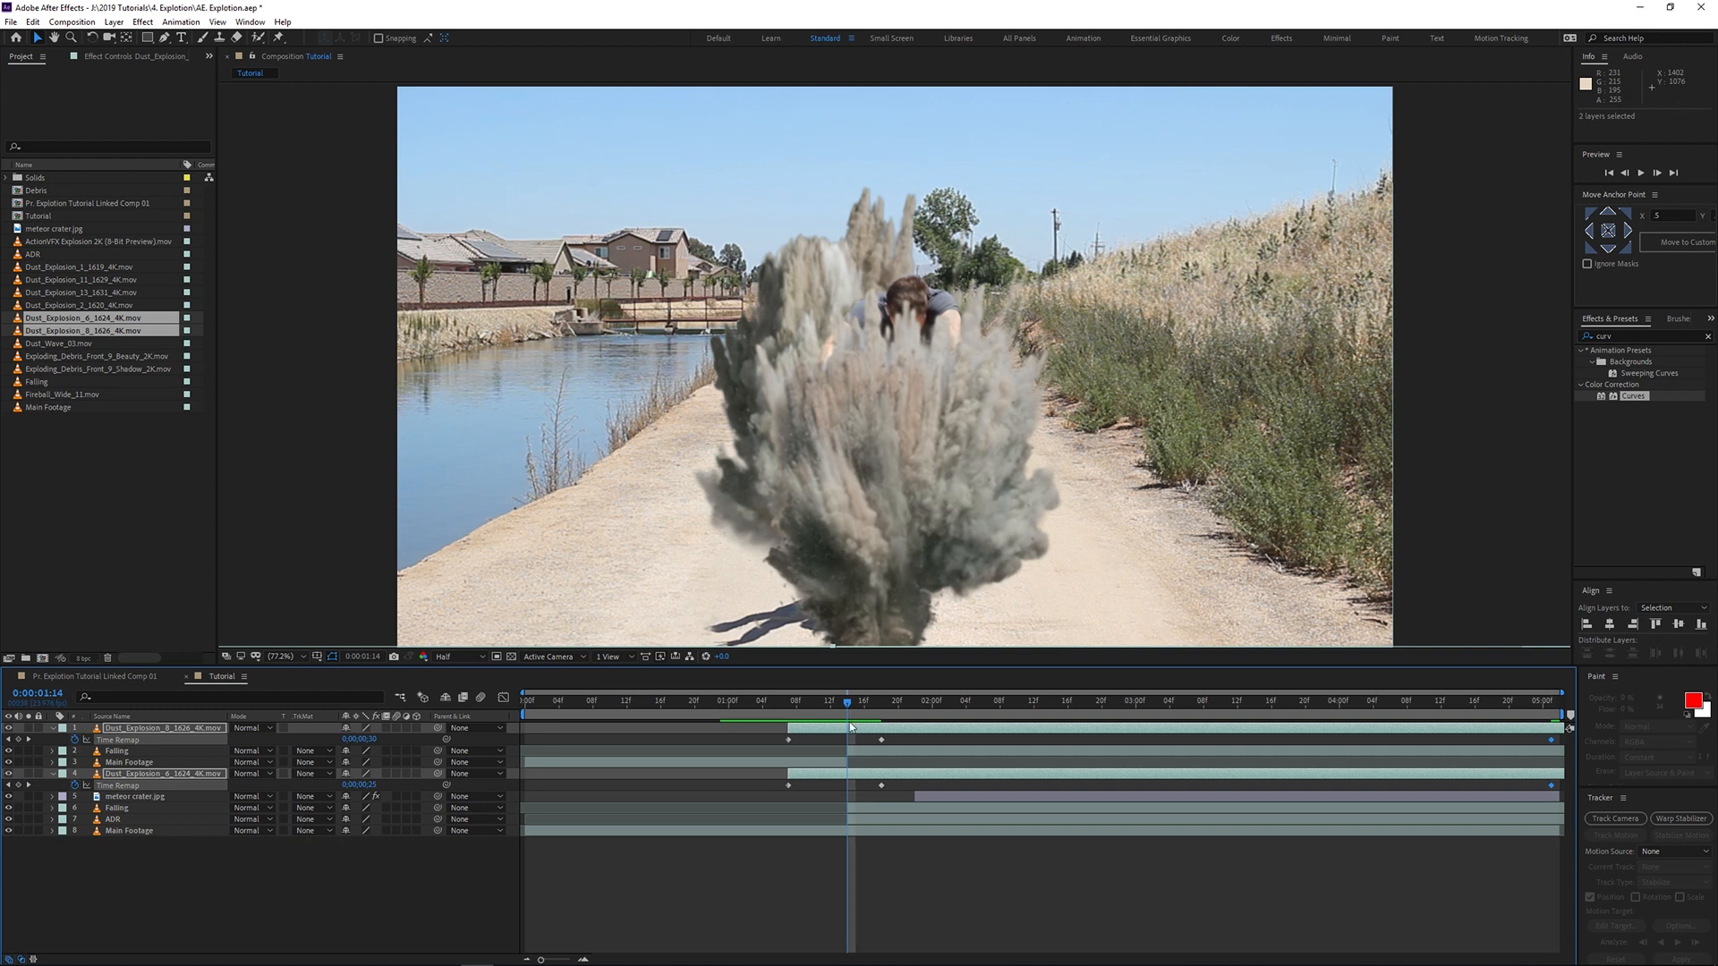
left_click(940, 839)
left_click_drag(1111, 705, 824, 729)
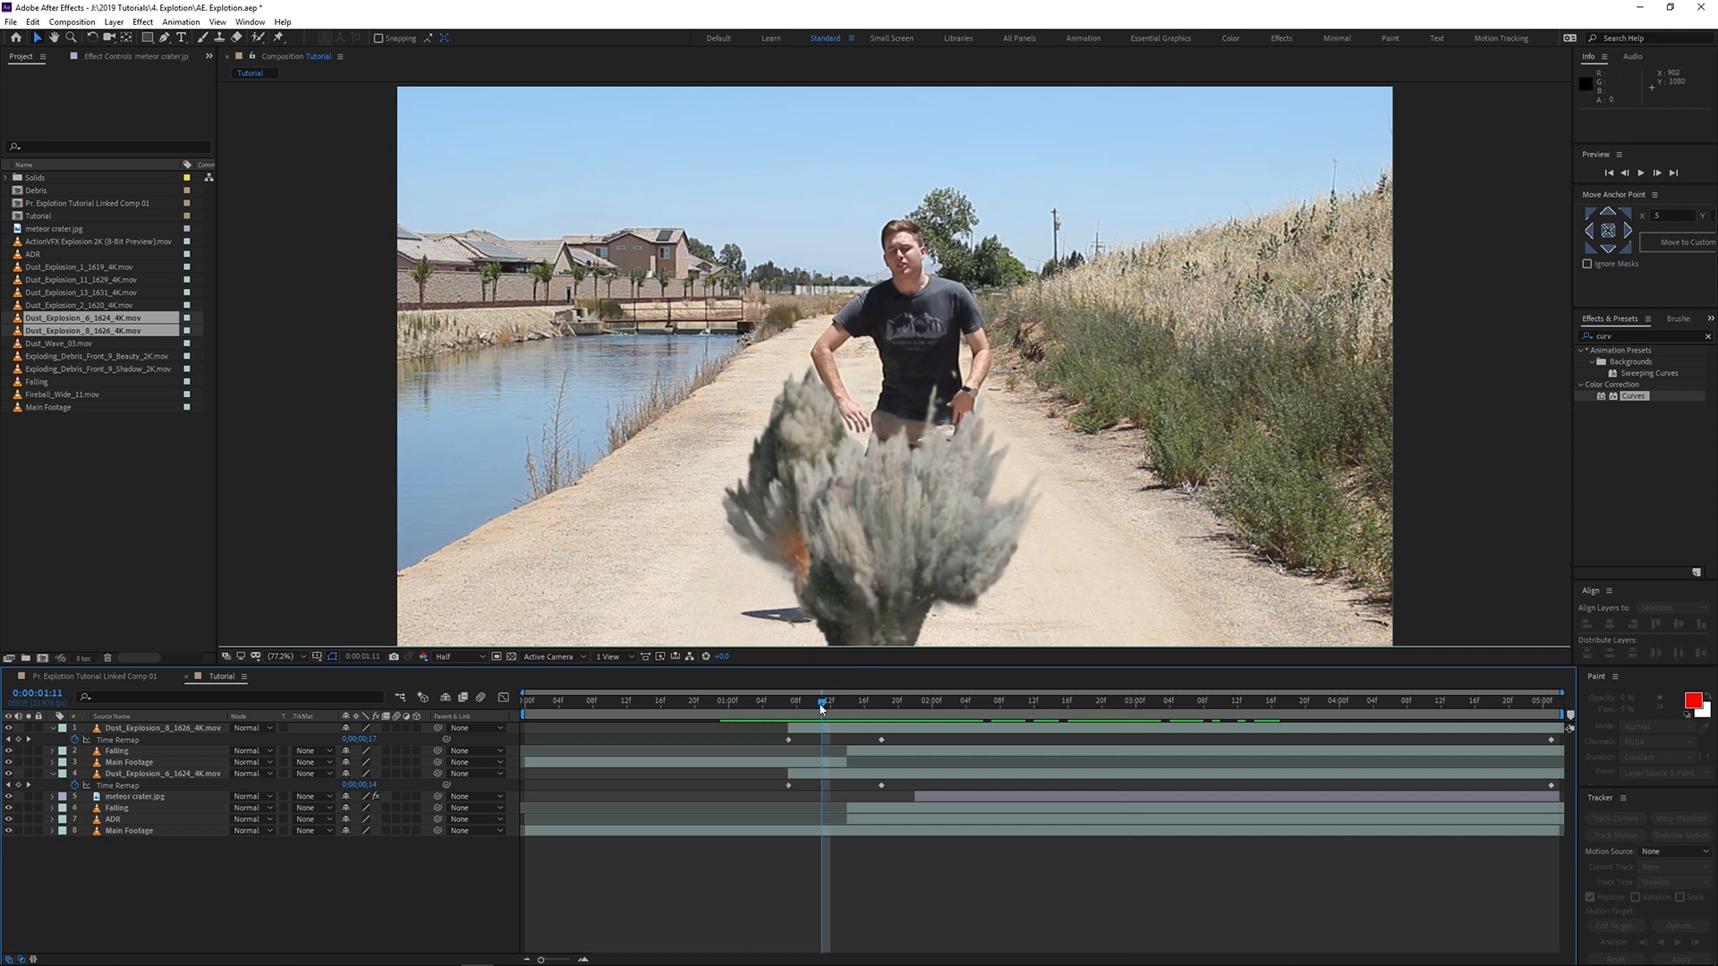
Step: At 0:00:01:10, draw a closed Pen mask on the upper Main Footage layer around the gap between the man's bent arm and torso
left_click_drag(821, 709, 809, 710)
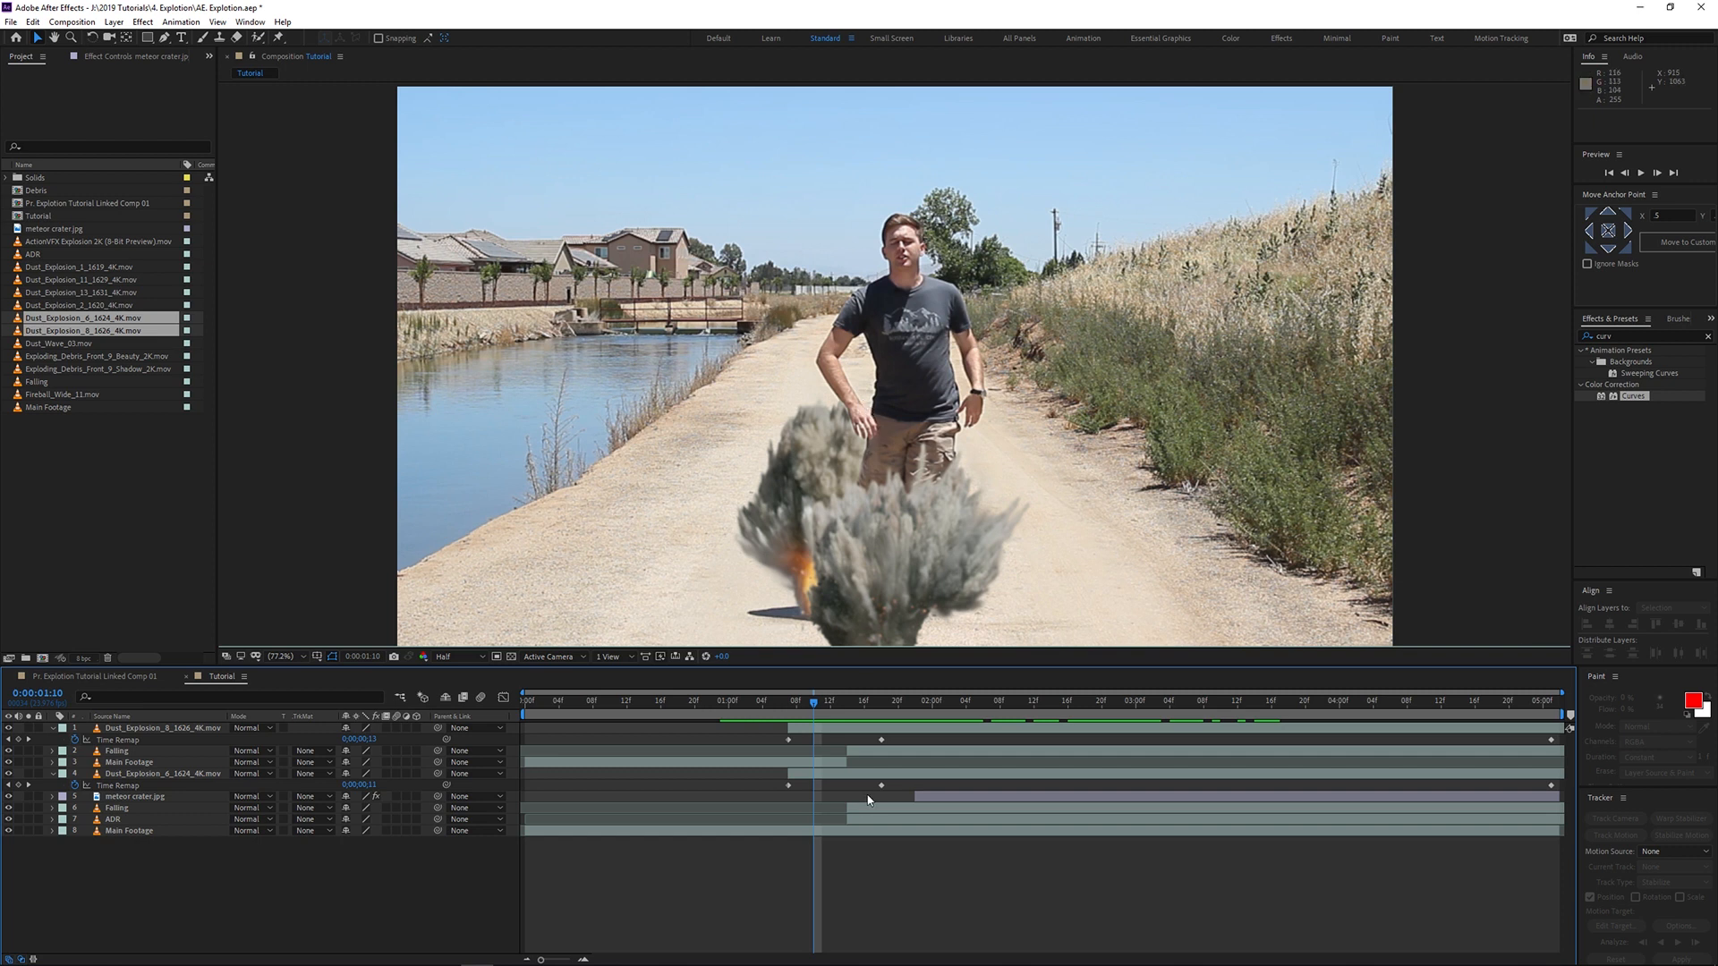
left_click(803, 764)
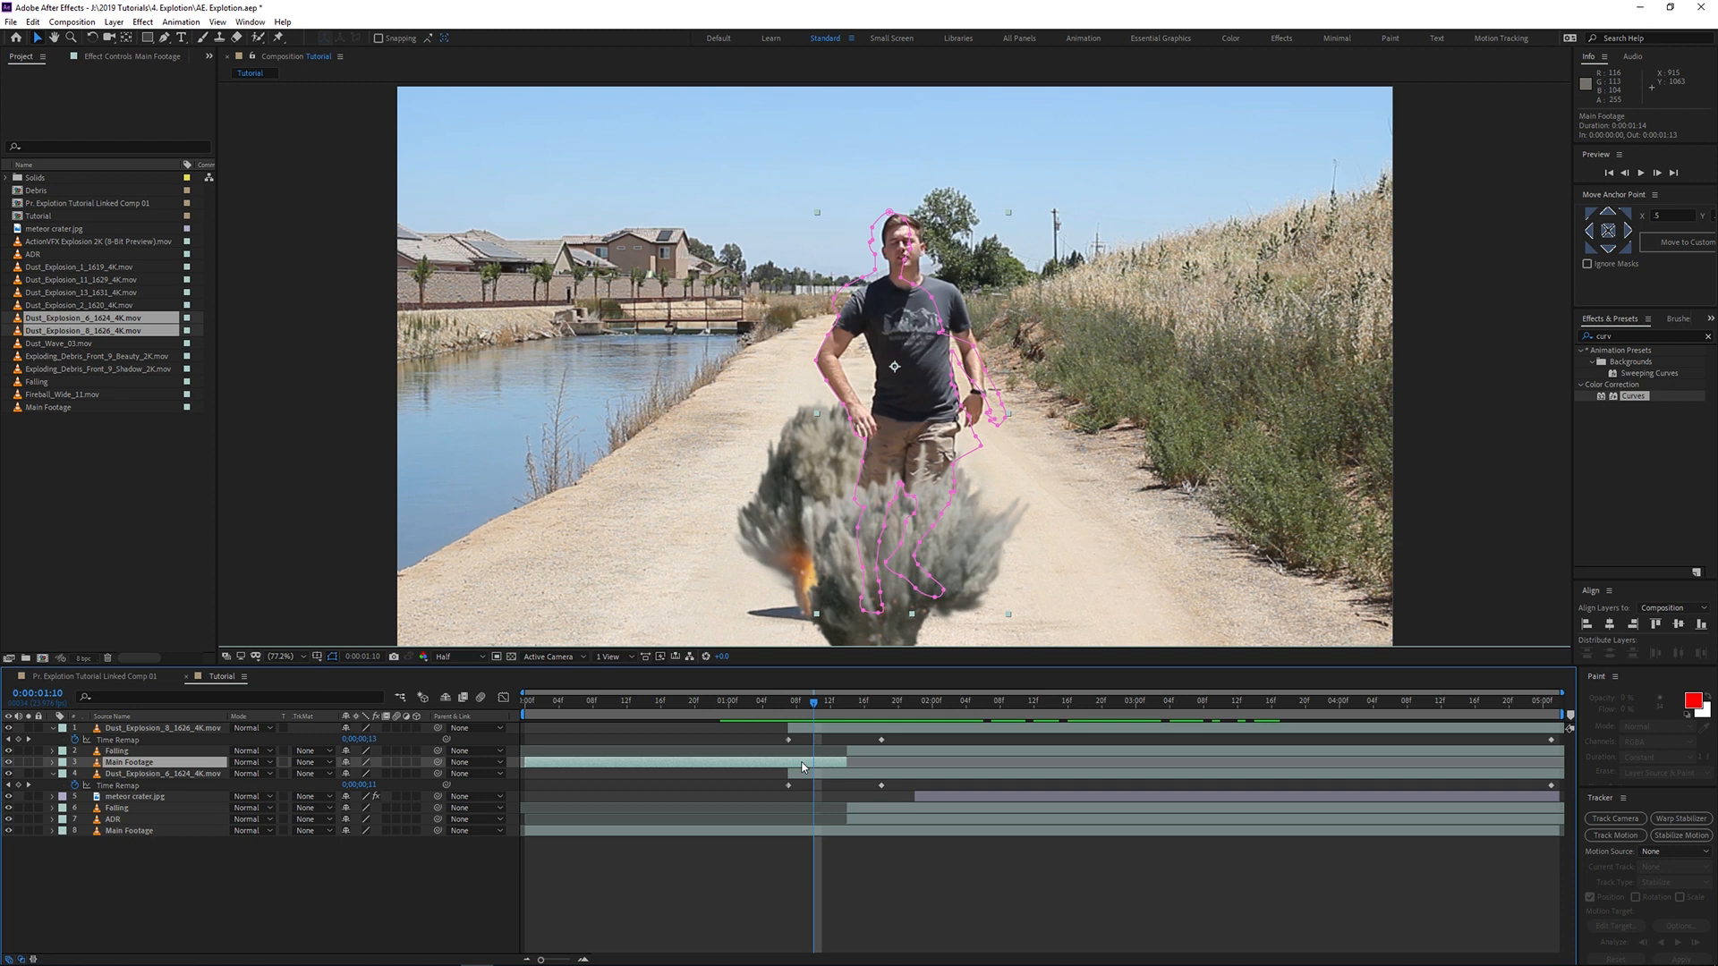
scroll(851, 421, "up", 3)
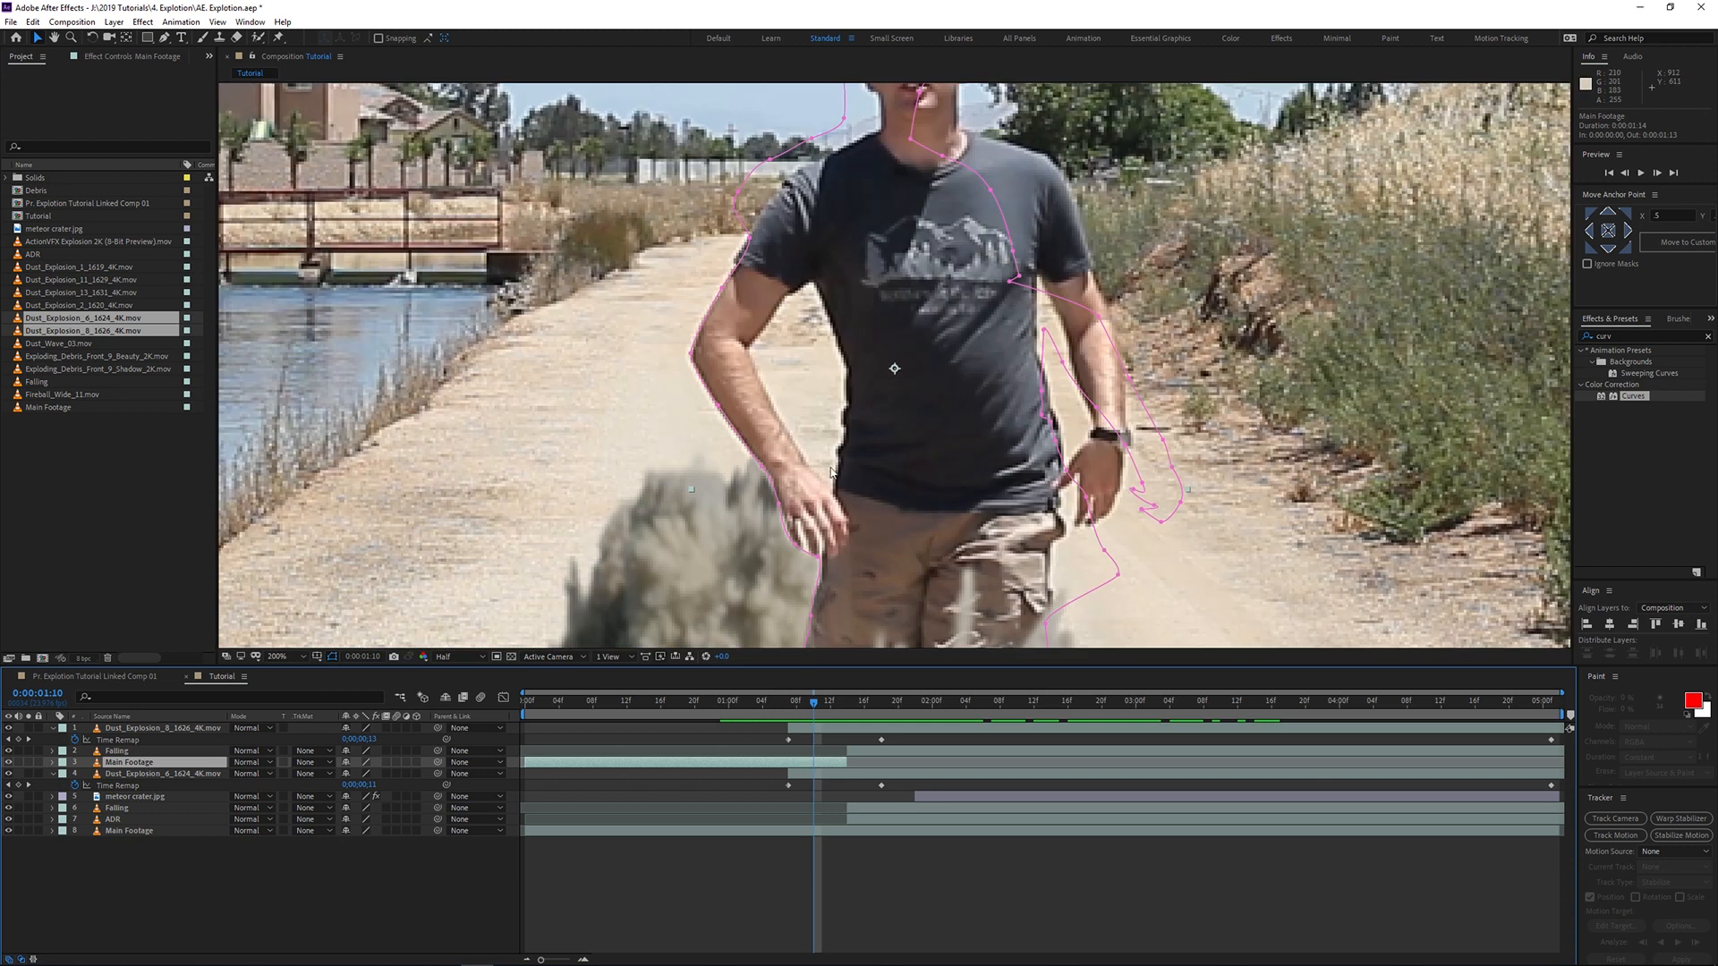
key("g")
scroll(841, 463, "up", 2)
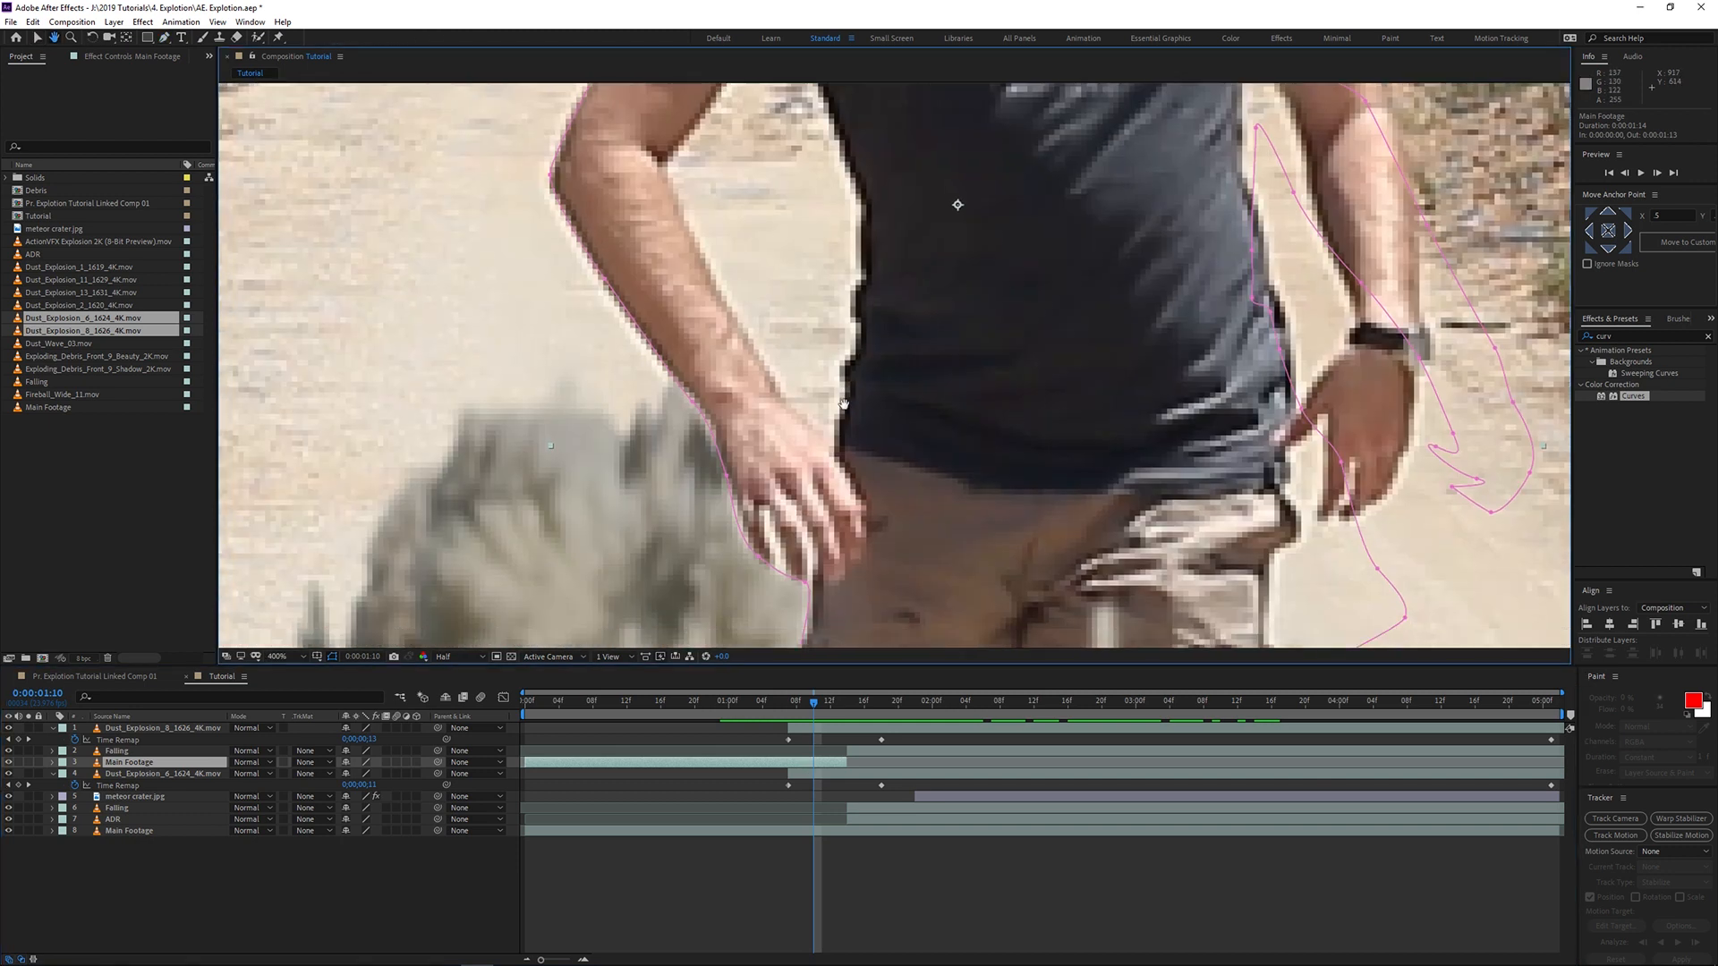
left_click(832, 453)
left_click(850, 380)
left_click(857, 304)
left_click_drag(860, 197, 854, 182)
left_click_drag(847, 157, 906, 260)
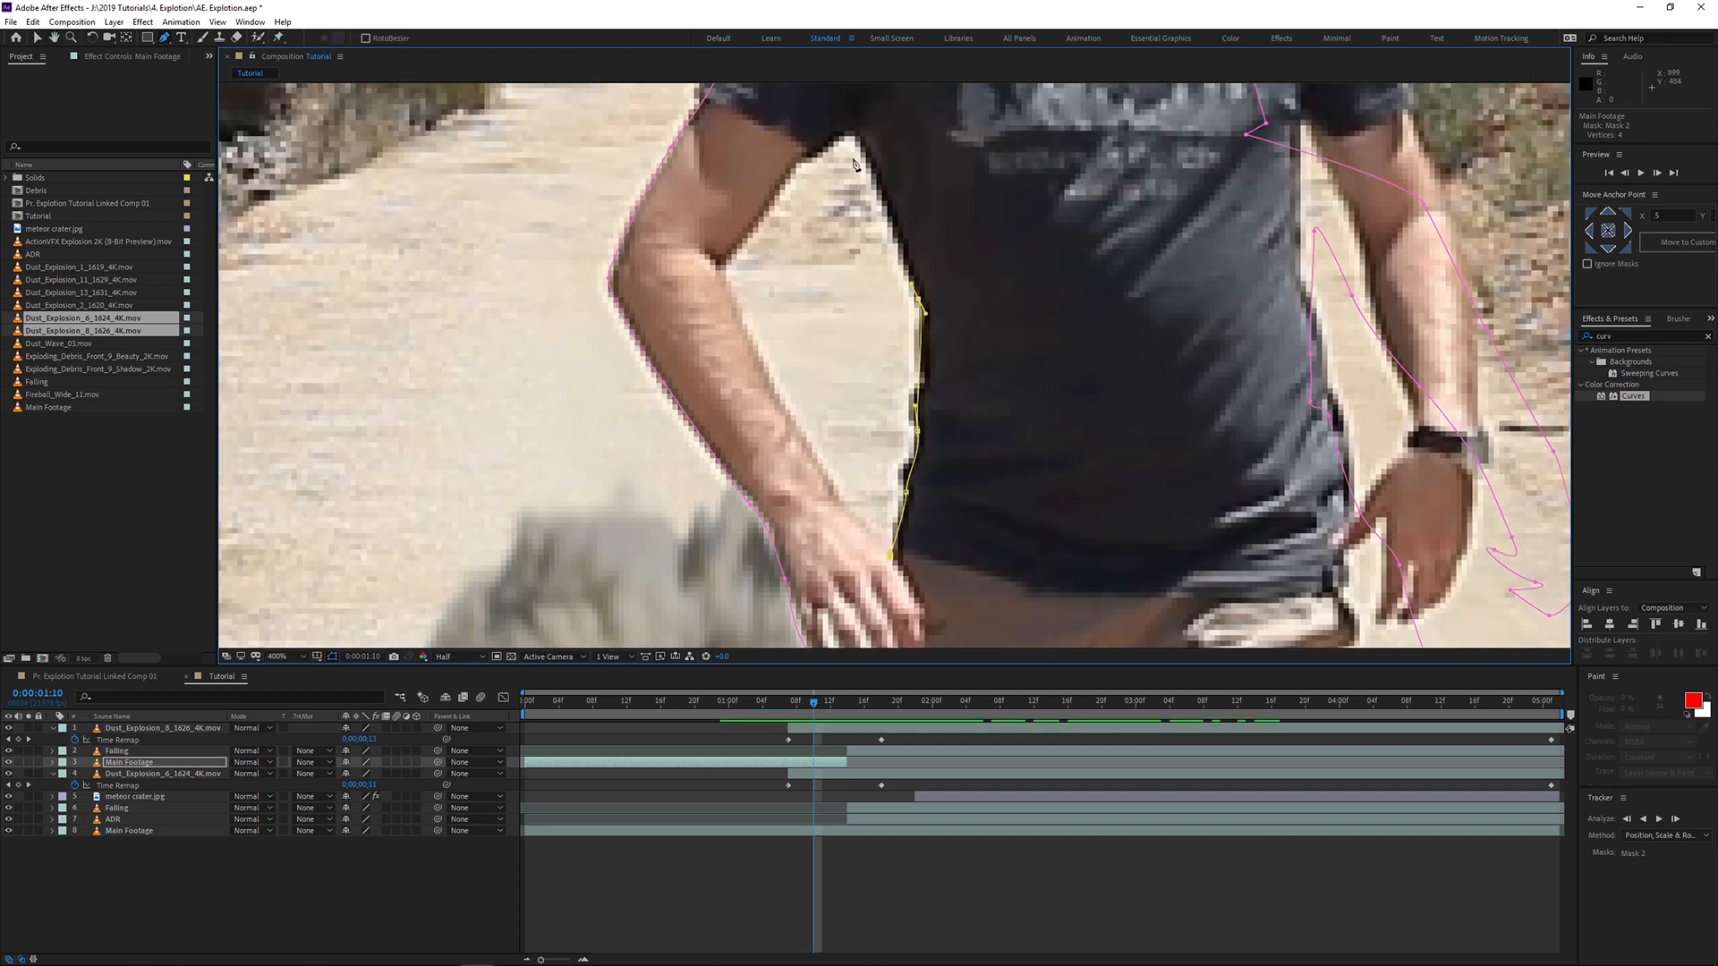
left_click_drag(856, 131, 786, 183)
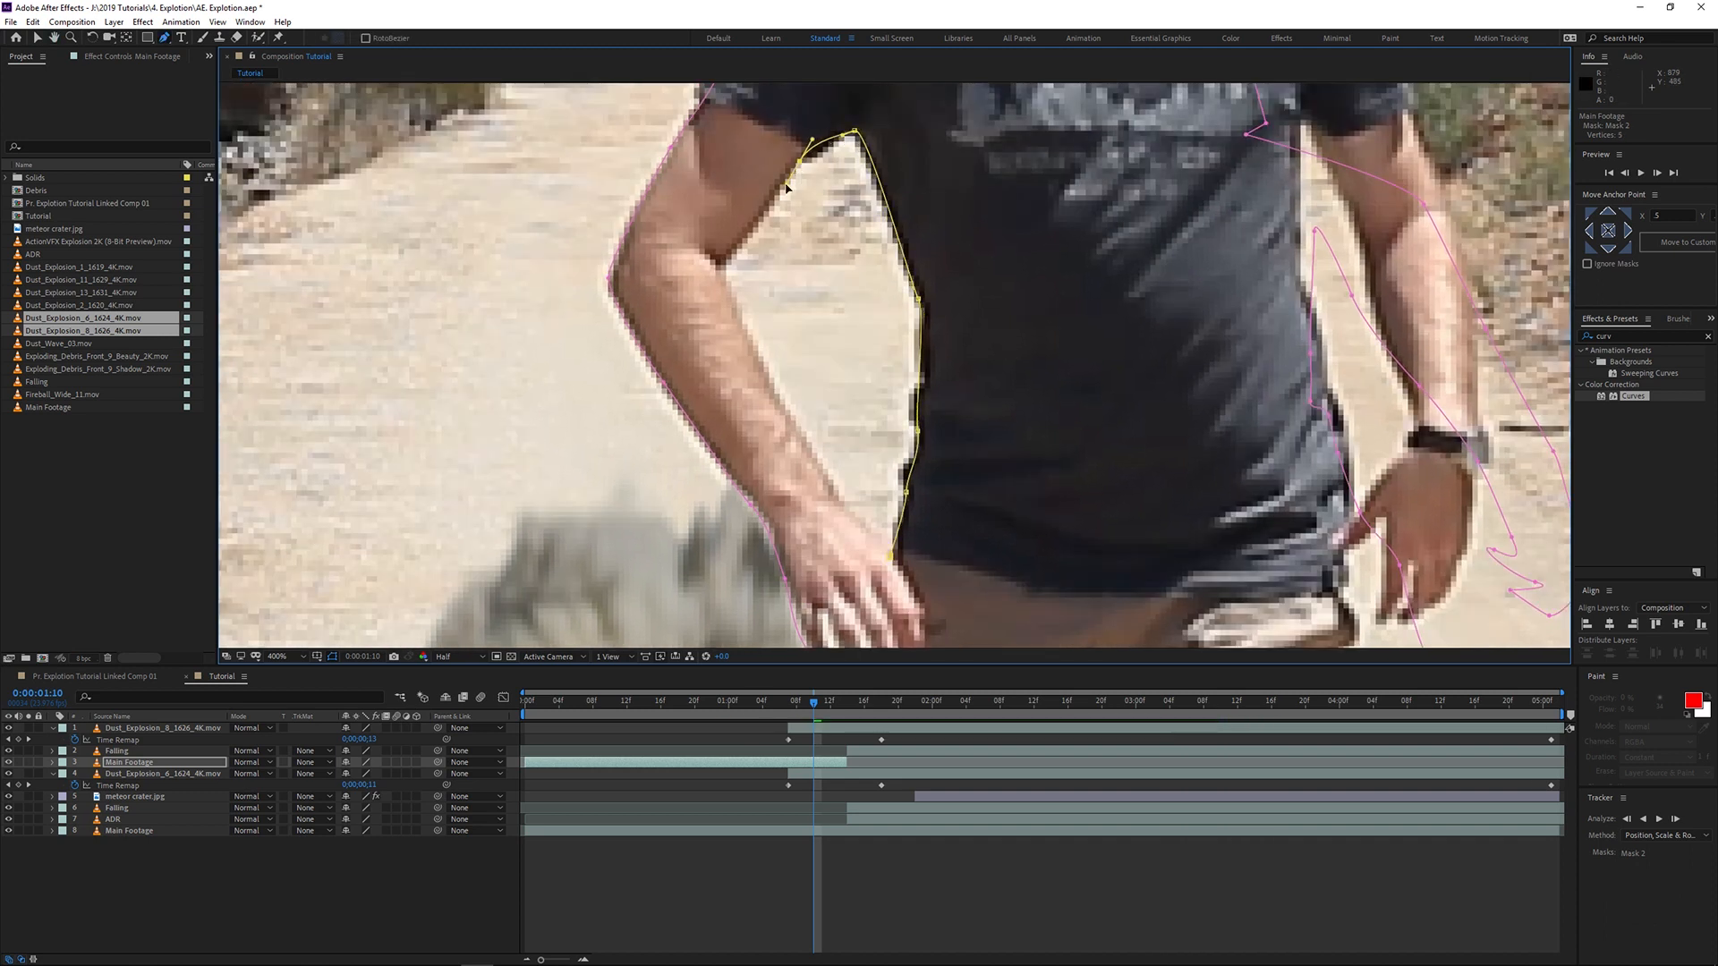
left_click(723, 265)
left_click_drag(772, 376, 794, 415)
left_click_drag(836, 491, 843, 502)
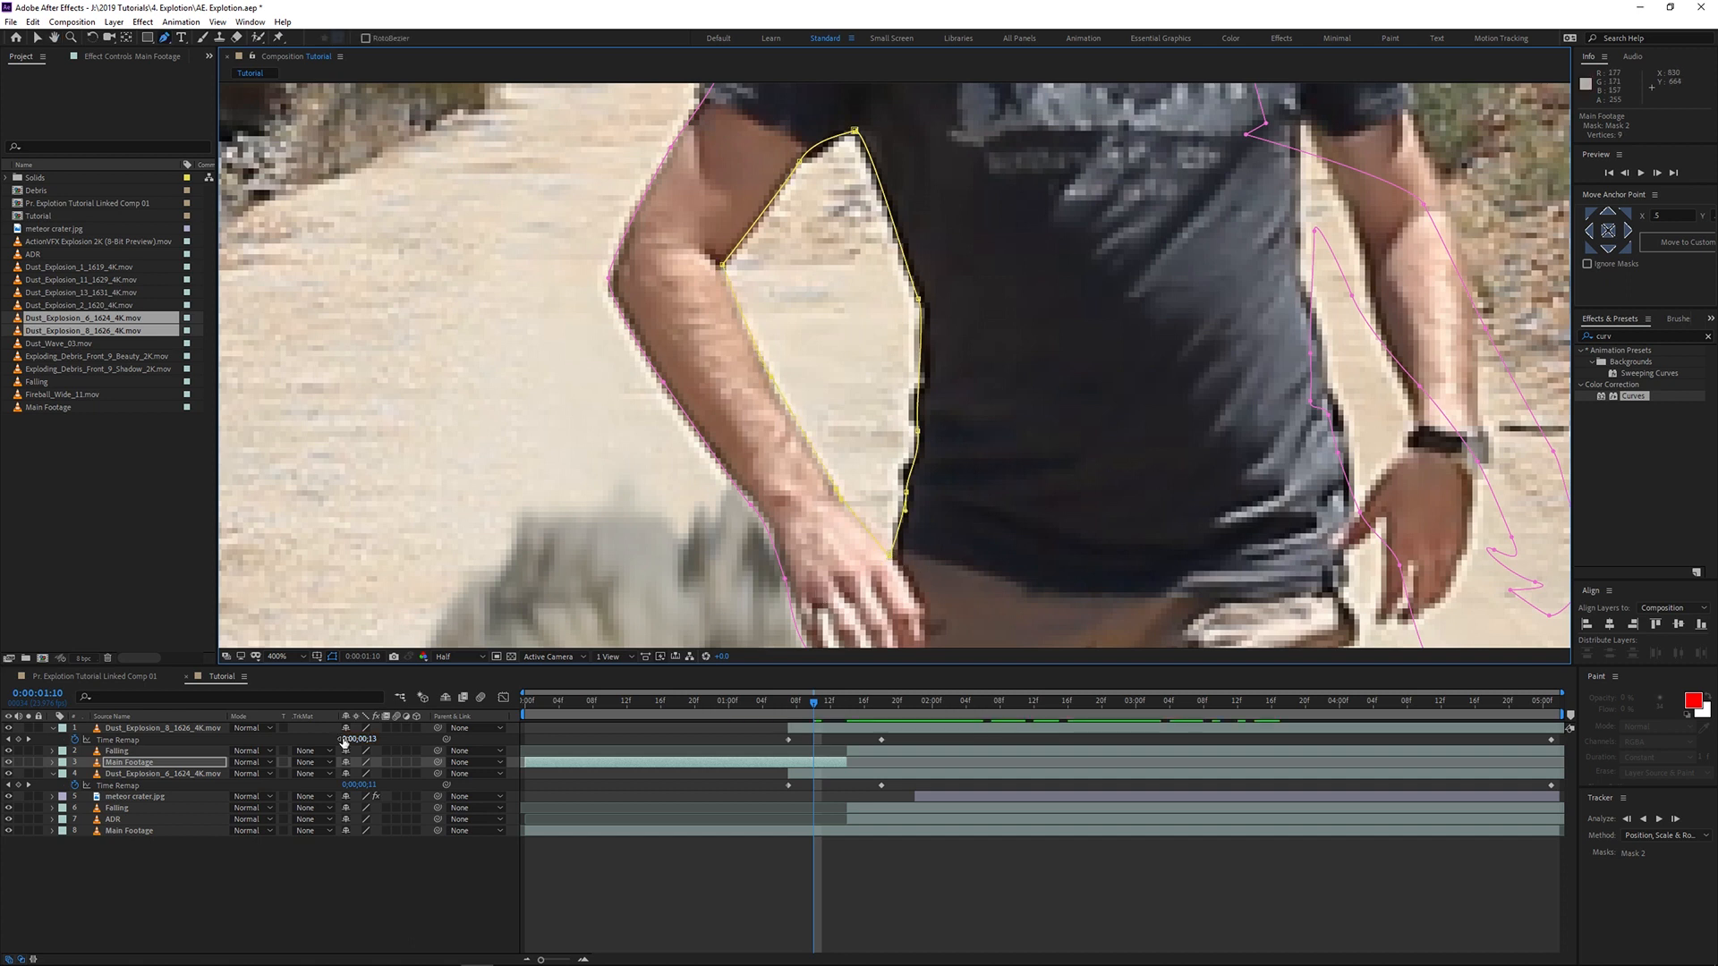
Step: Set the arm-gap mask's mode to Subtract and its Mask Feather to 3 pixels
key("m")
left_click(359, 801)
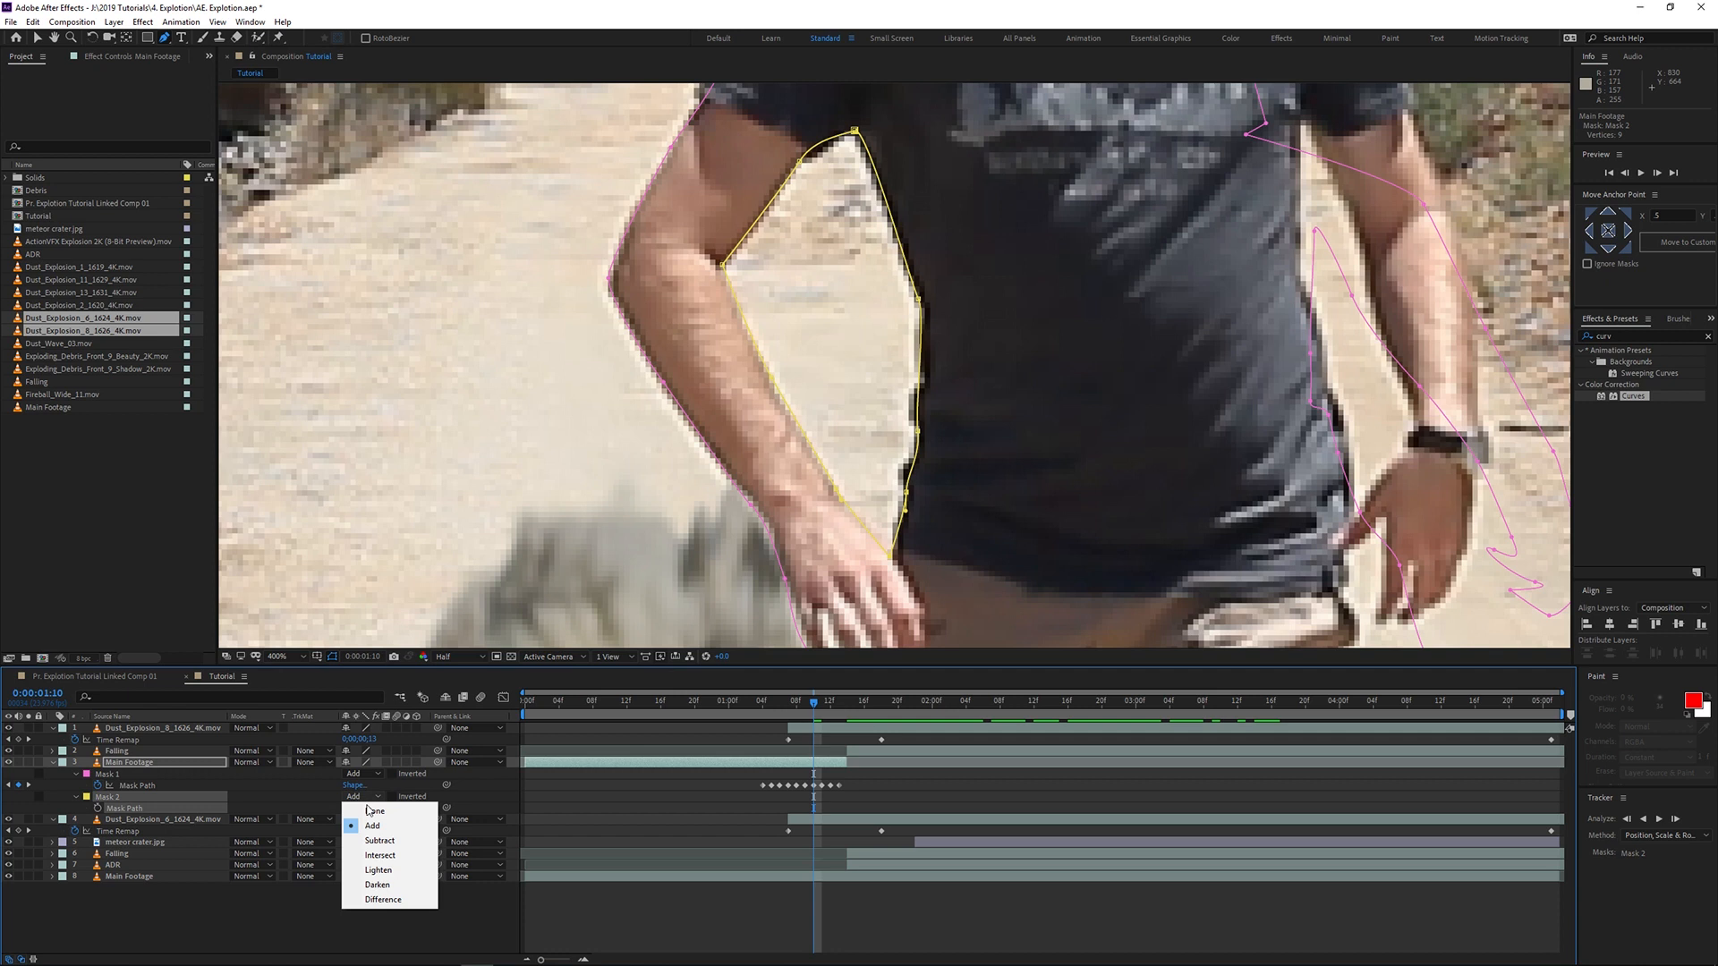
left_click(392, 842)
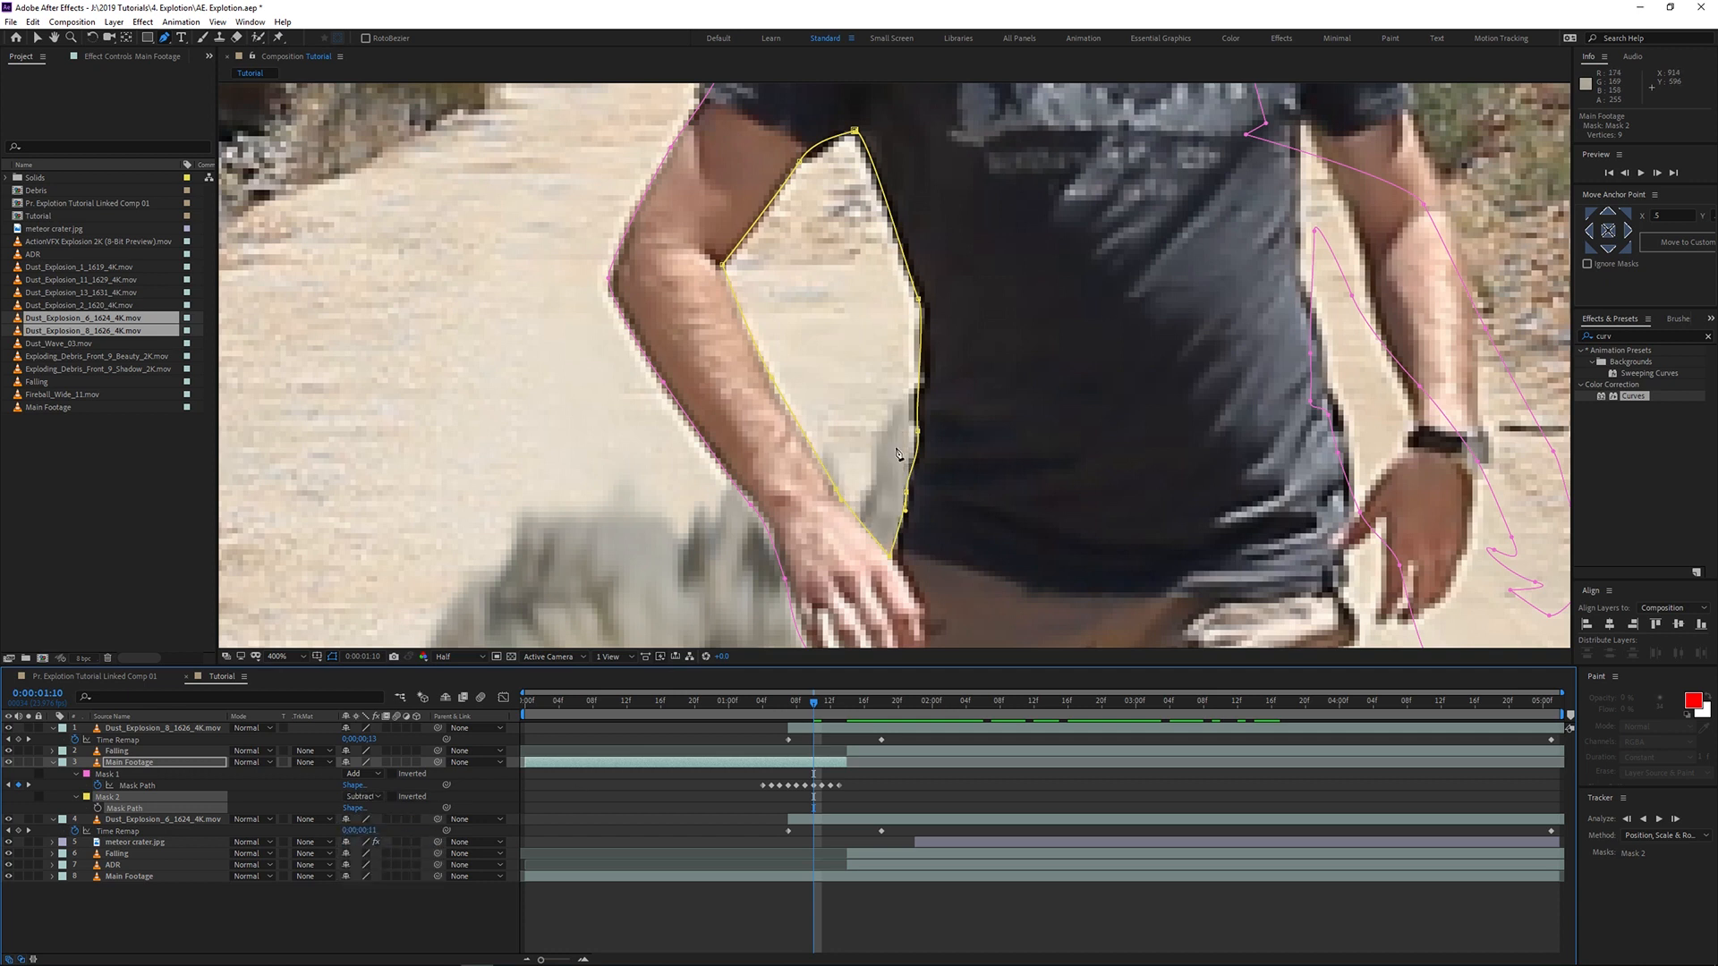
key("v")
key("f")
left_click(358, 808)
type("3")
key("Return")
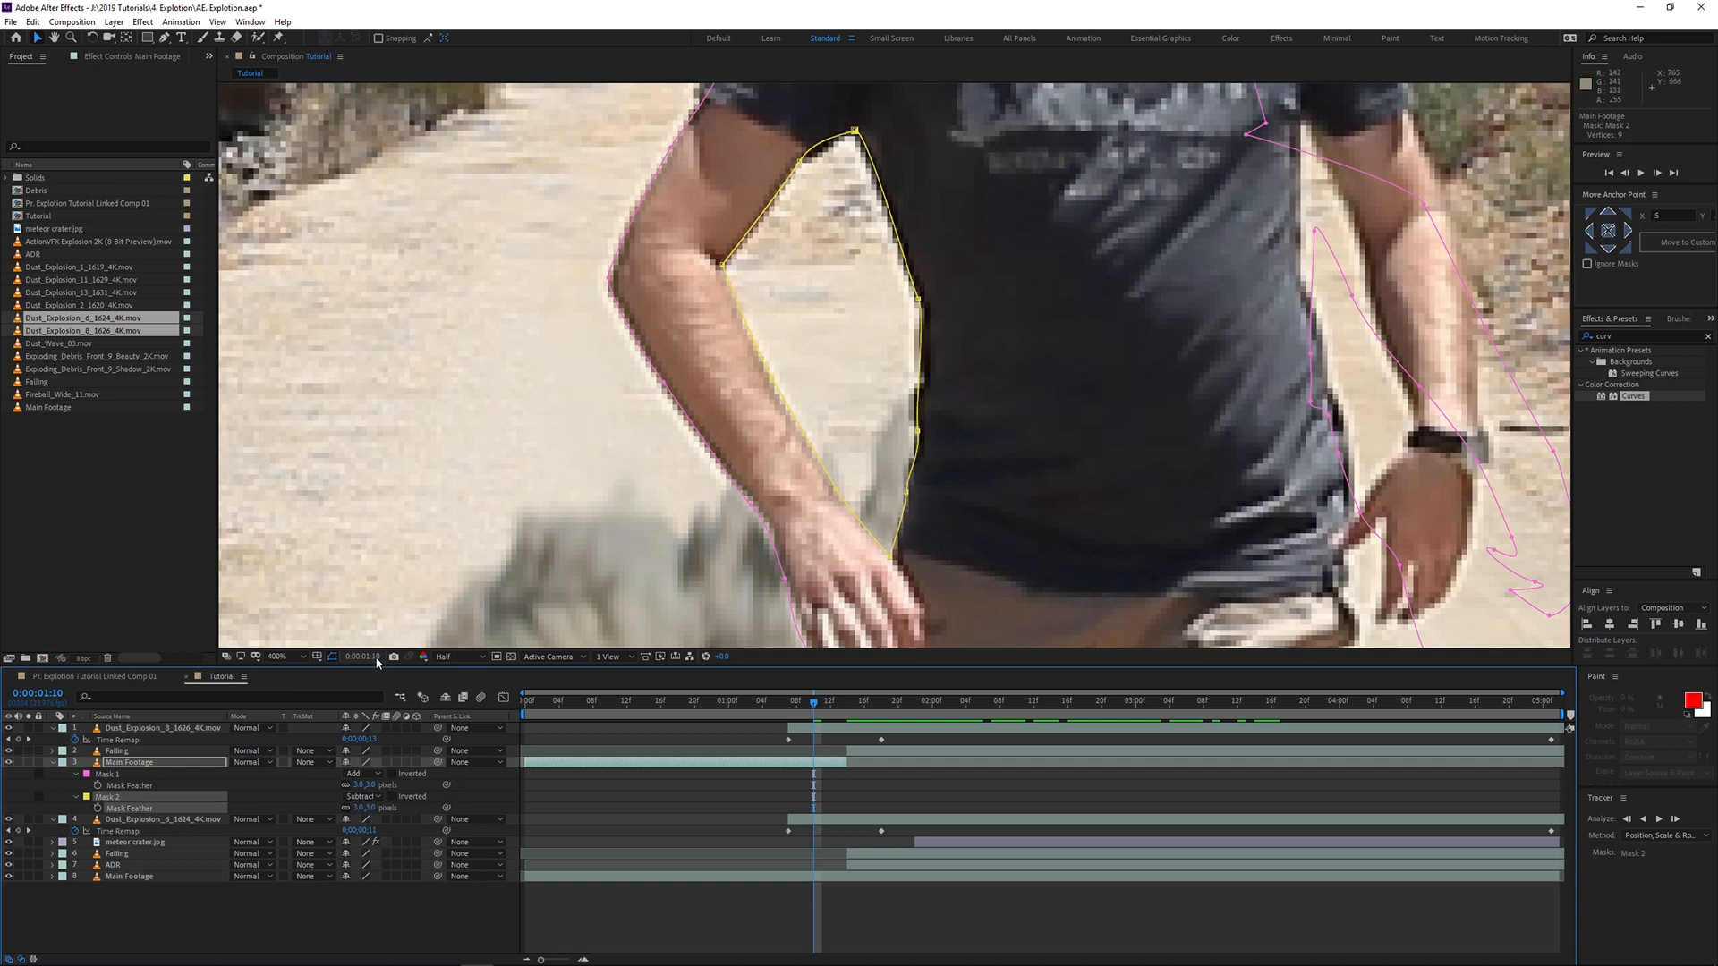
left_click(307, 658)
left_click(311, 672)
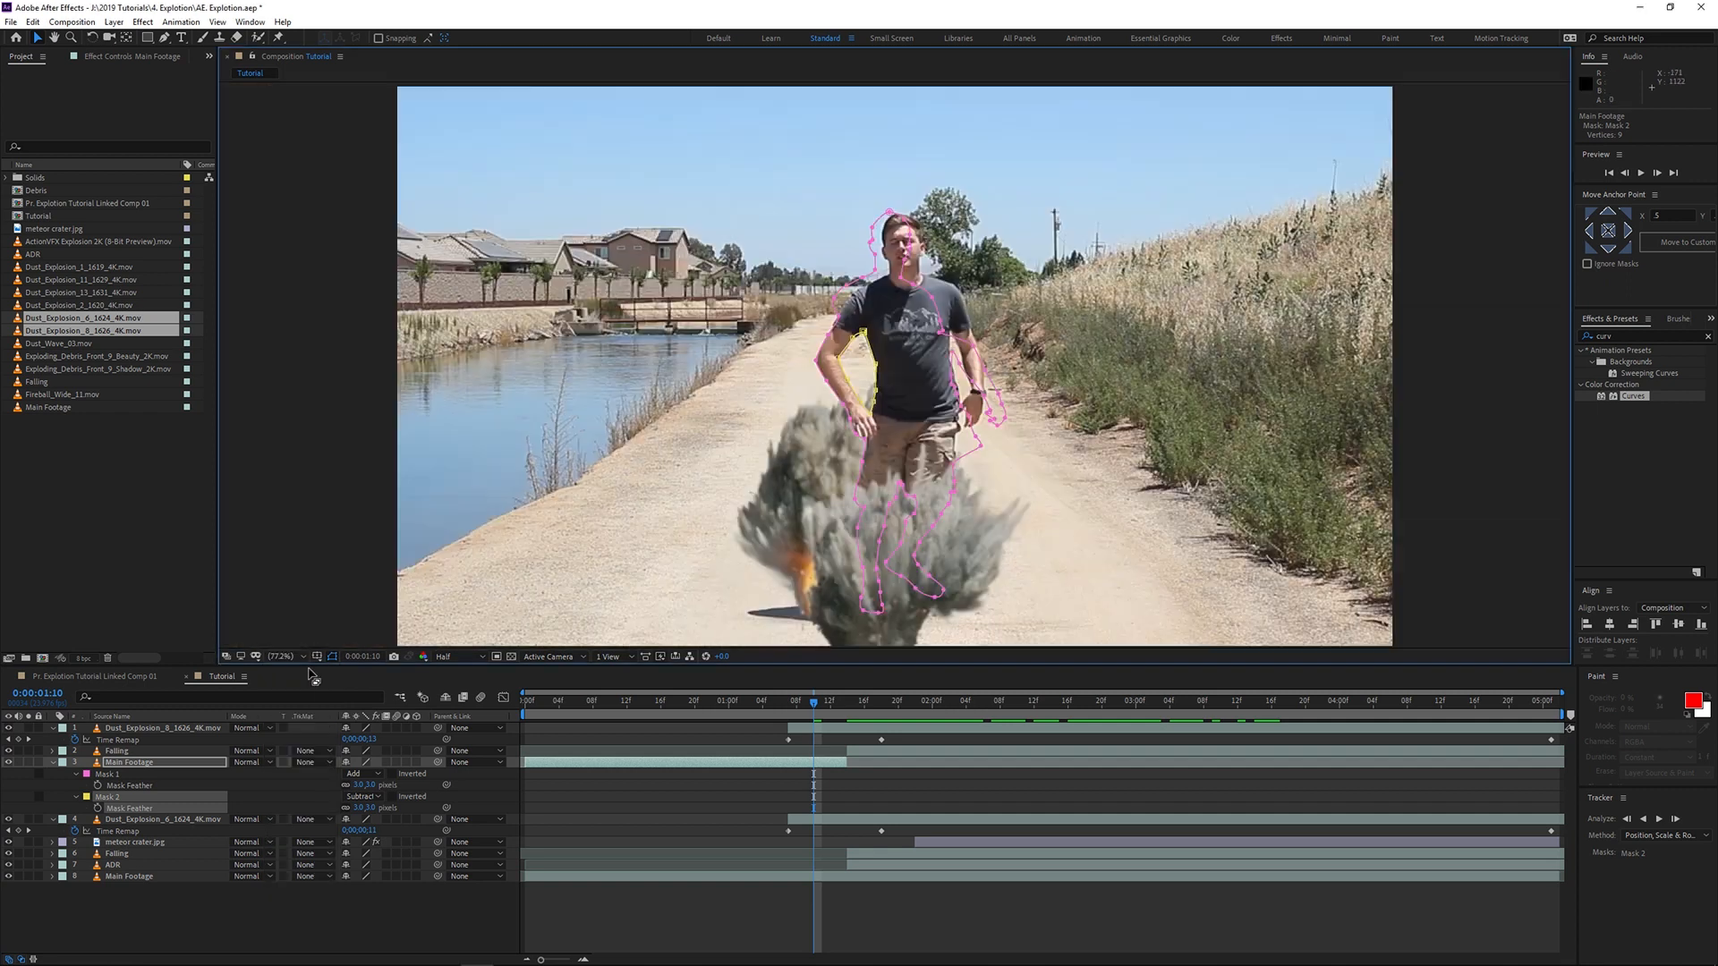
left_click(722, 927)
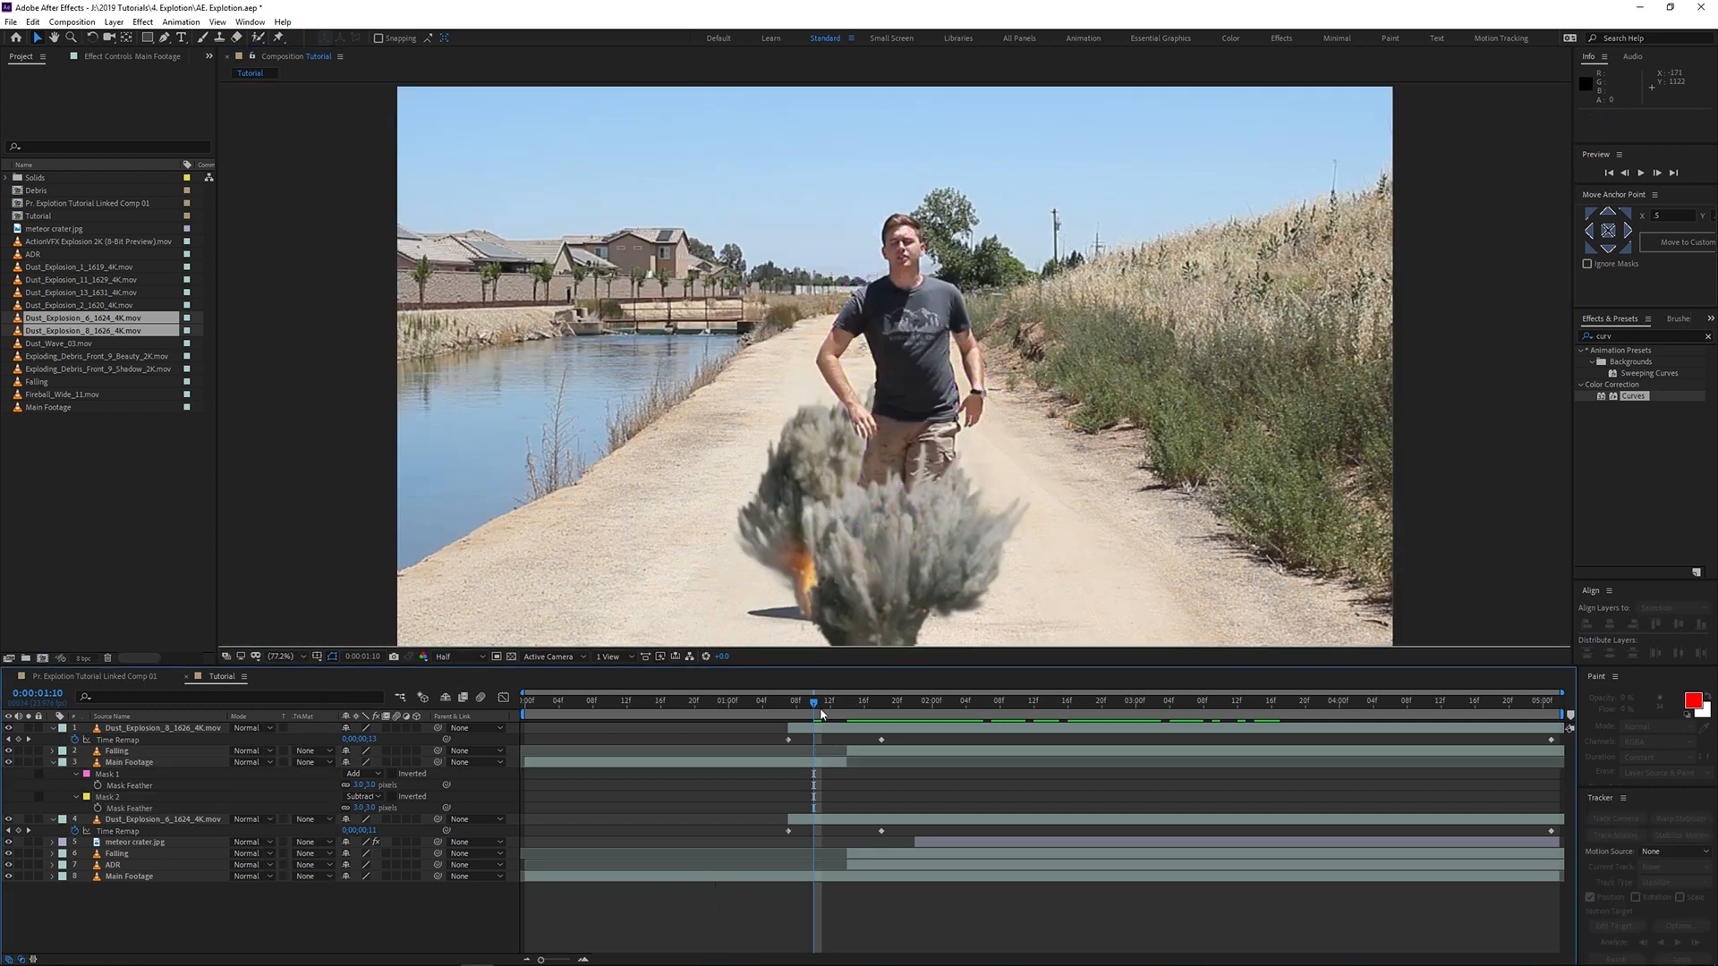
Step: Start keyframing the arm-gap mask's path at 0:00:01:10 and inspect the man's cutout one frame earlier, at 0:00:01:09
left_click(75, 797)
left_click(75, 797)
left_click(97, 809)
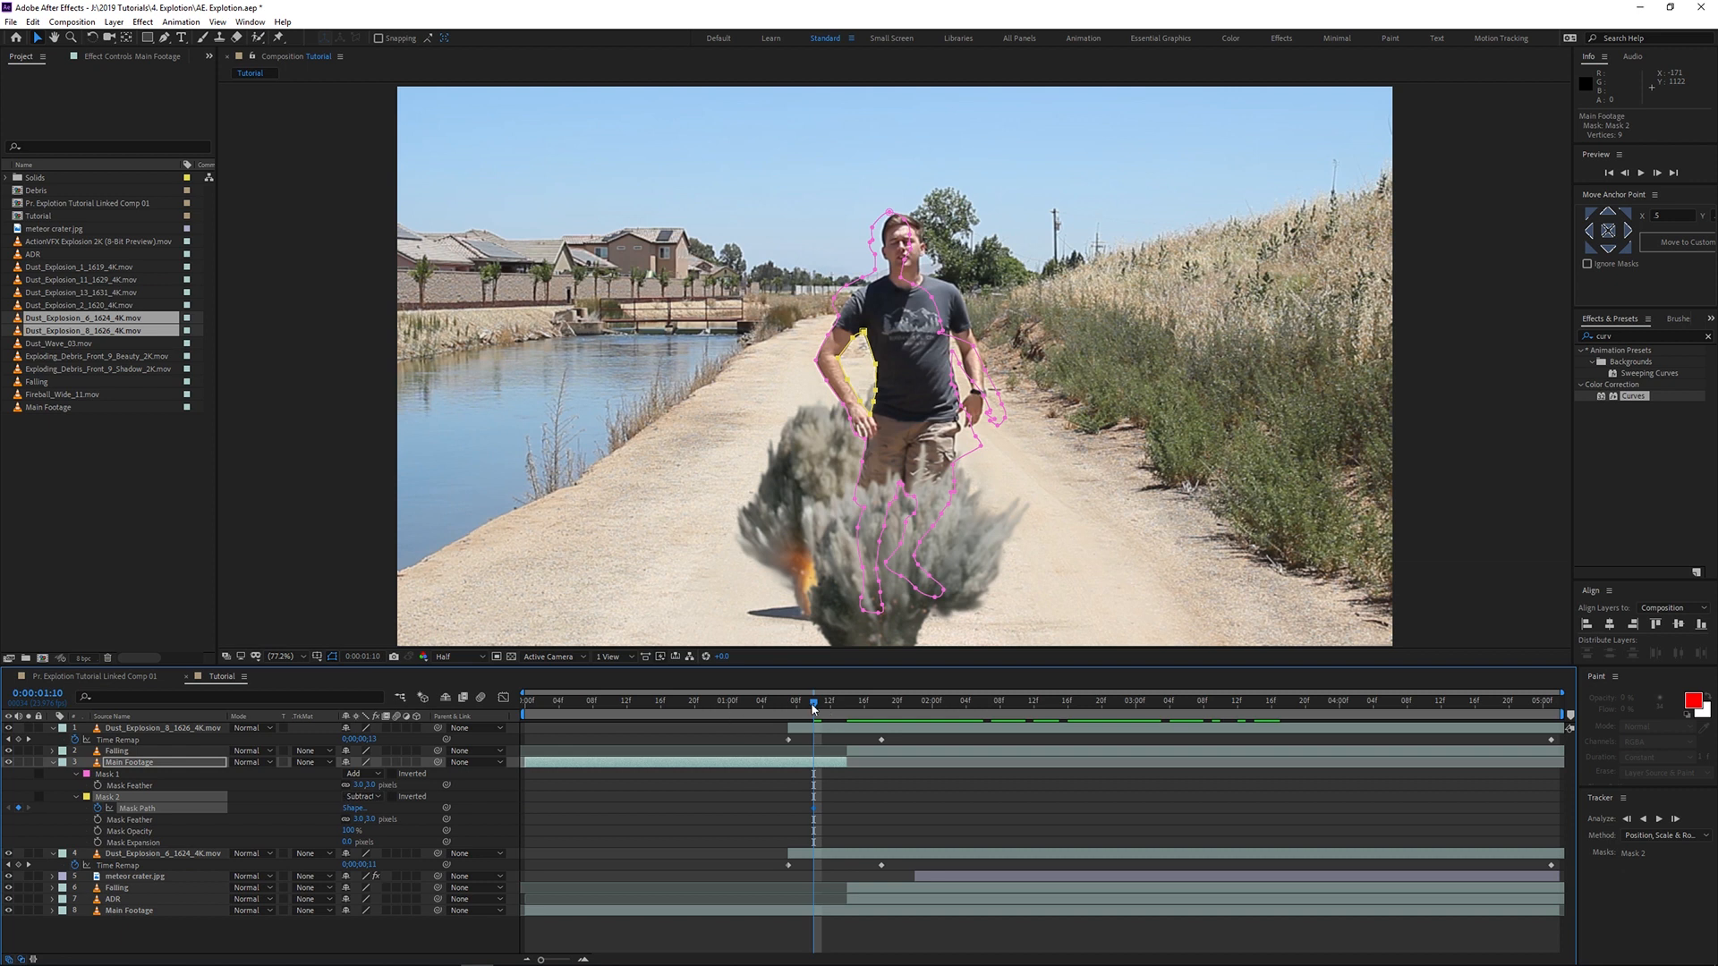
left_click_drag(812, 709, 807, 709)
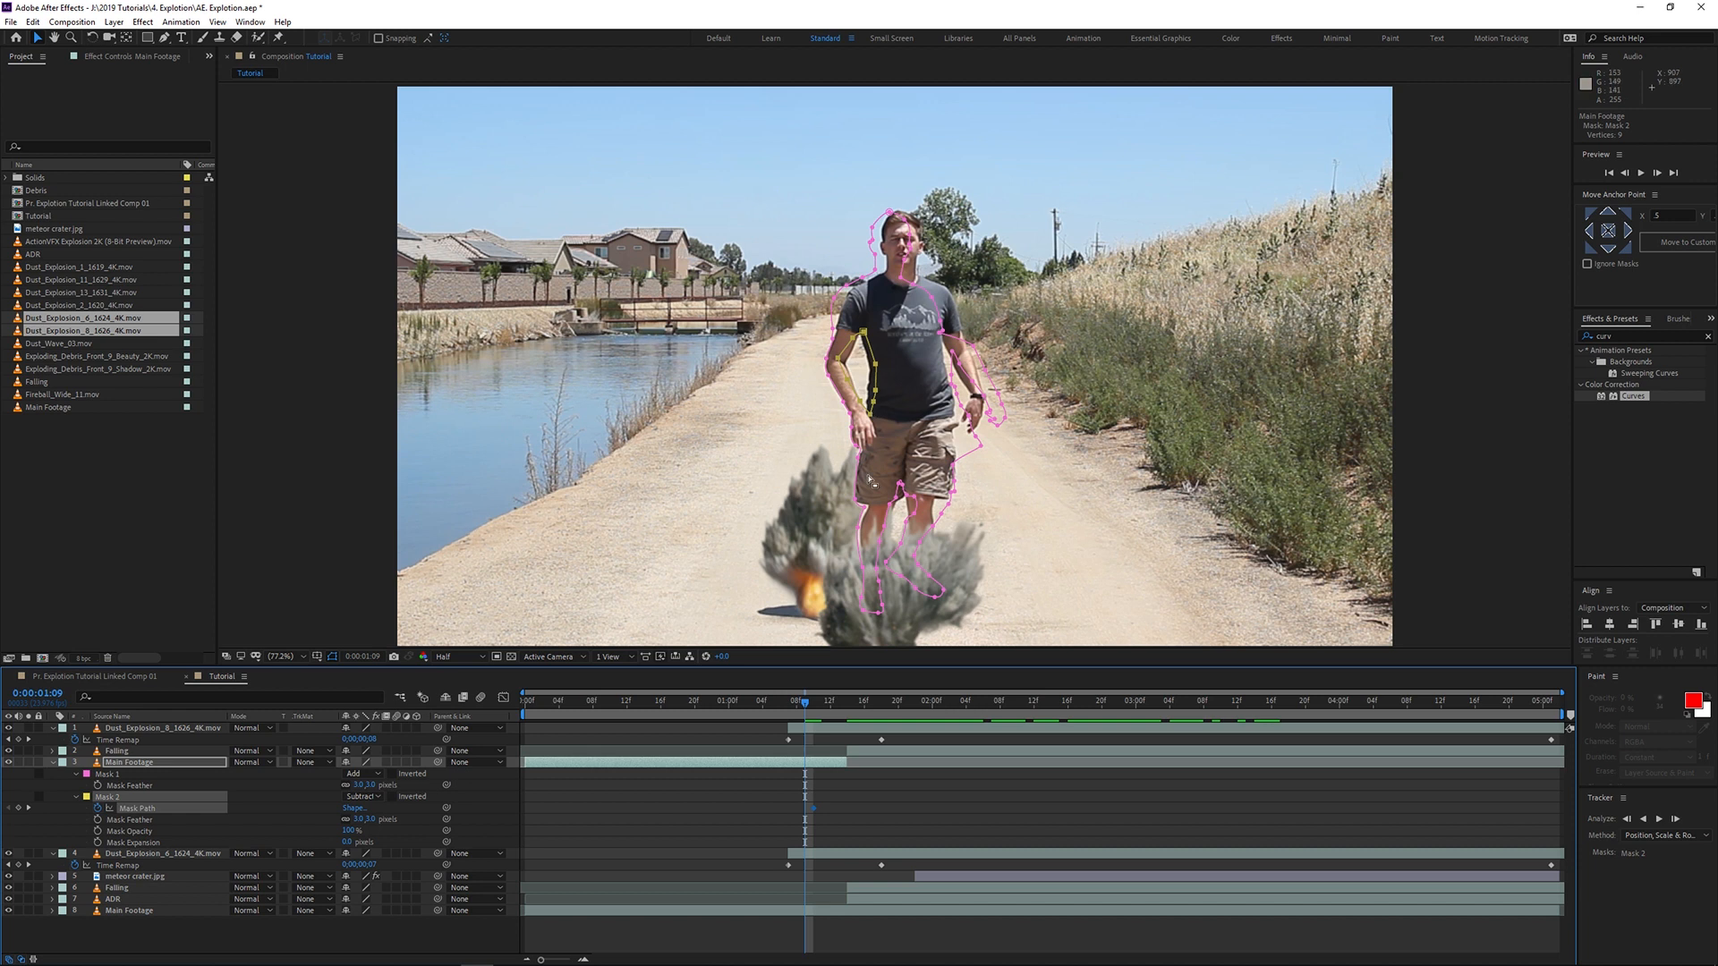
scroll(882, 507, "up", 6)
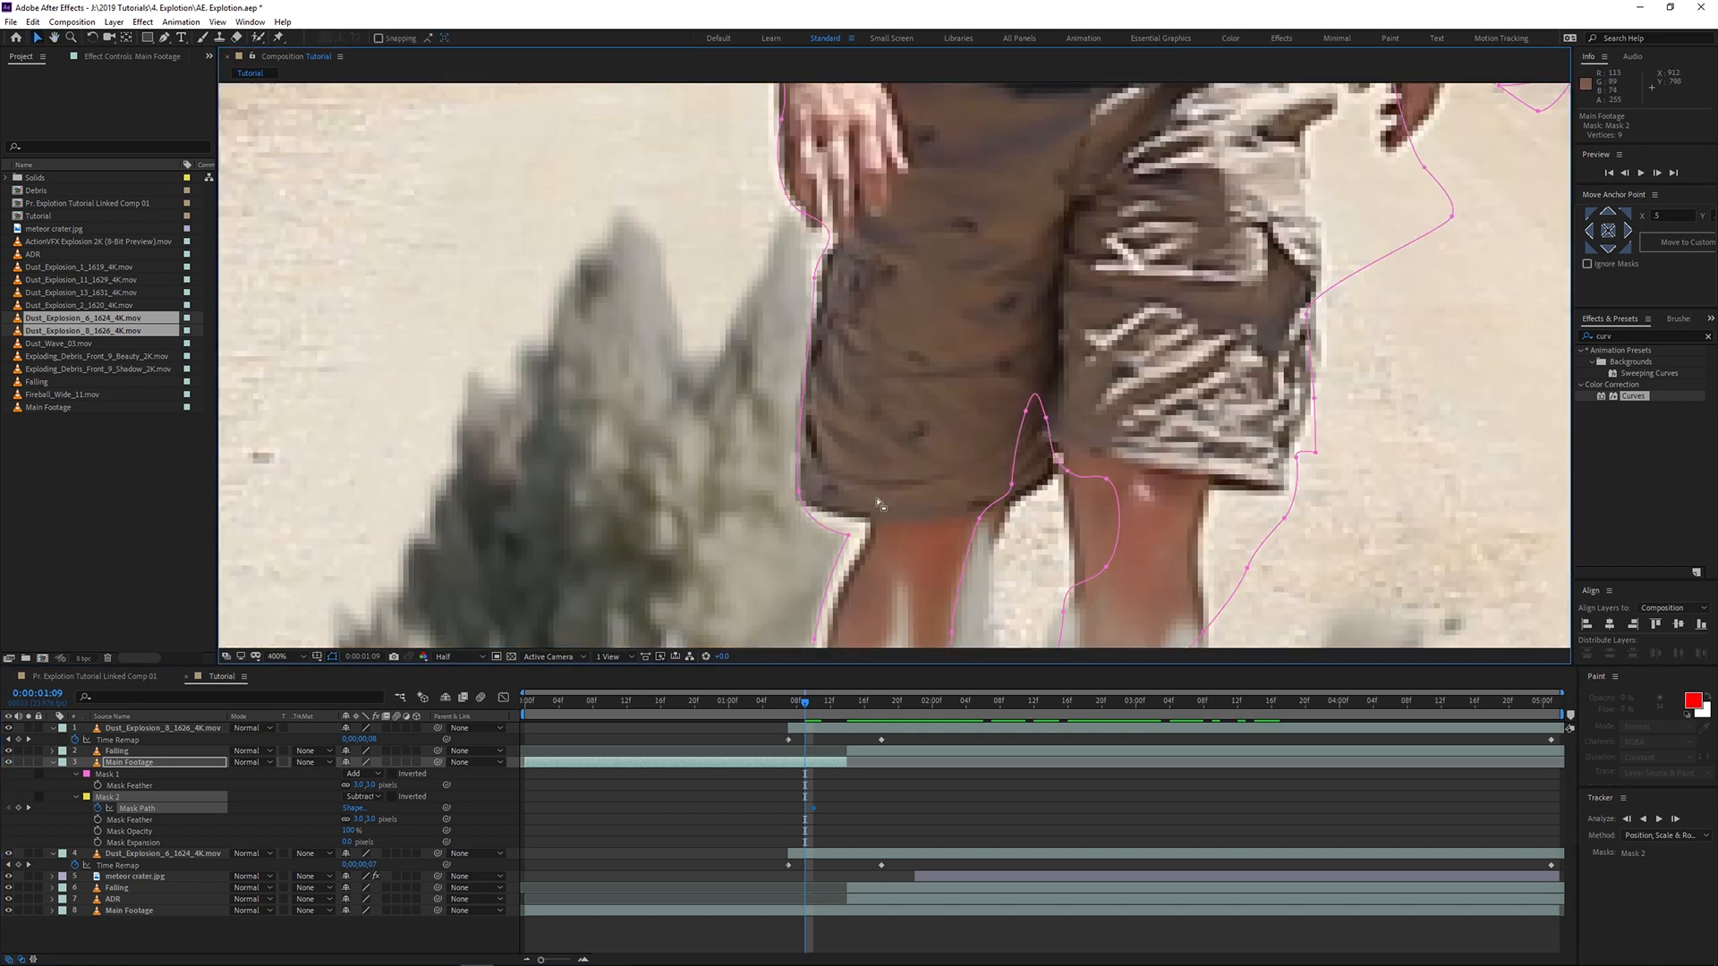
left_click_drag(876, 499, 918, 368)
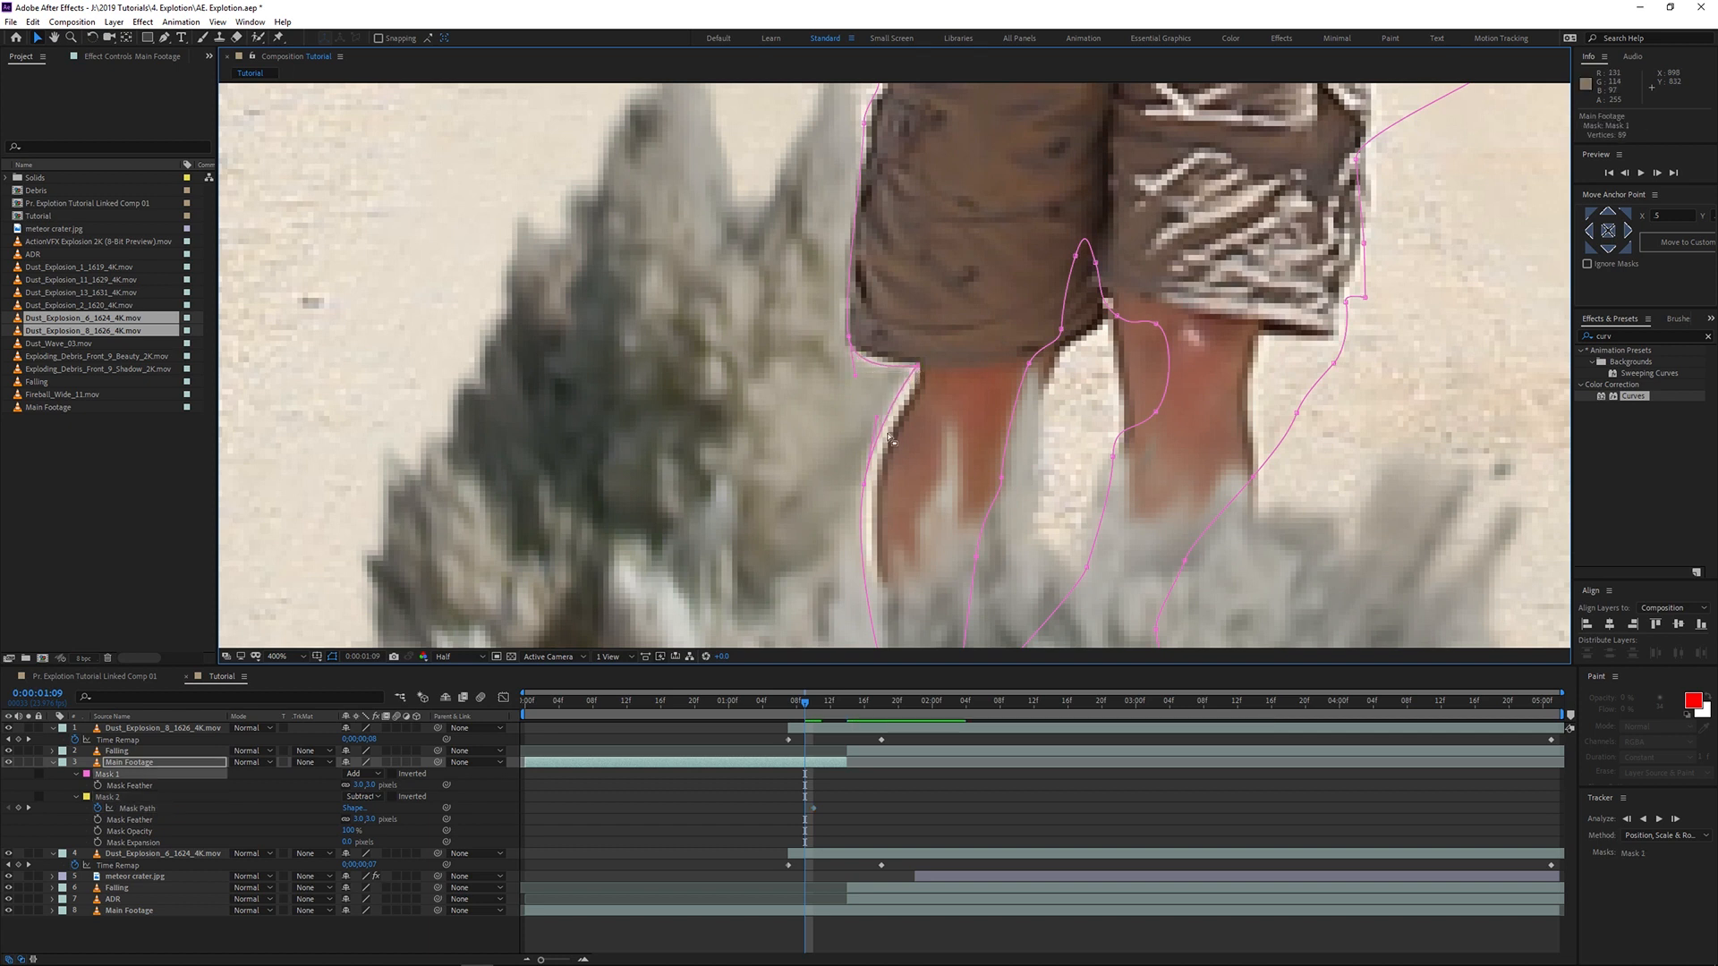
scroll(918, 371, "down", 2)
Step: At 0:00:01:11, adjust the man's outline mask beside his hand and reshape the arm-gap mask to follow his arm
left_click(823, 705)
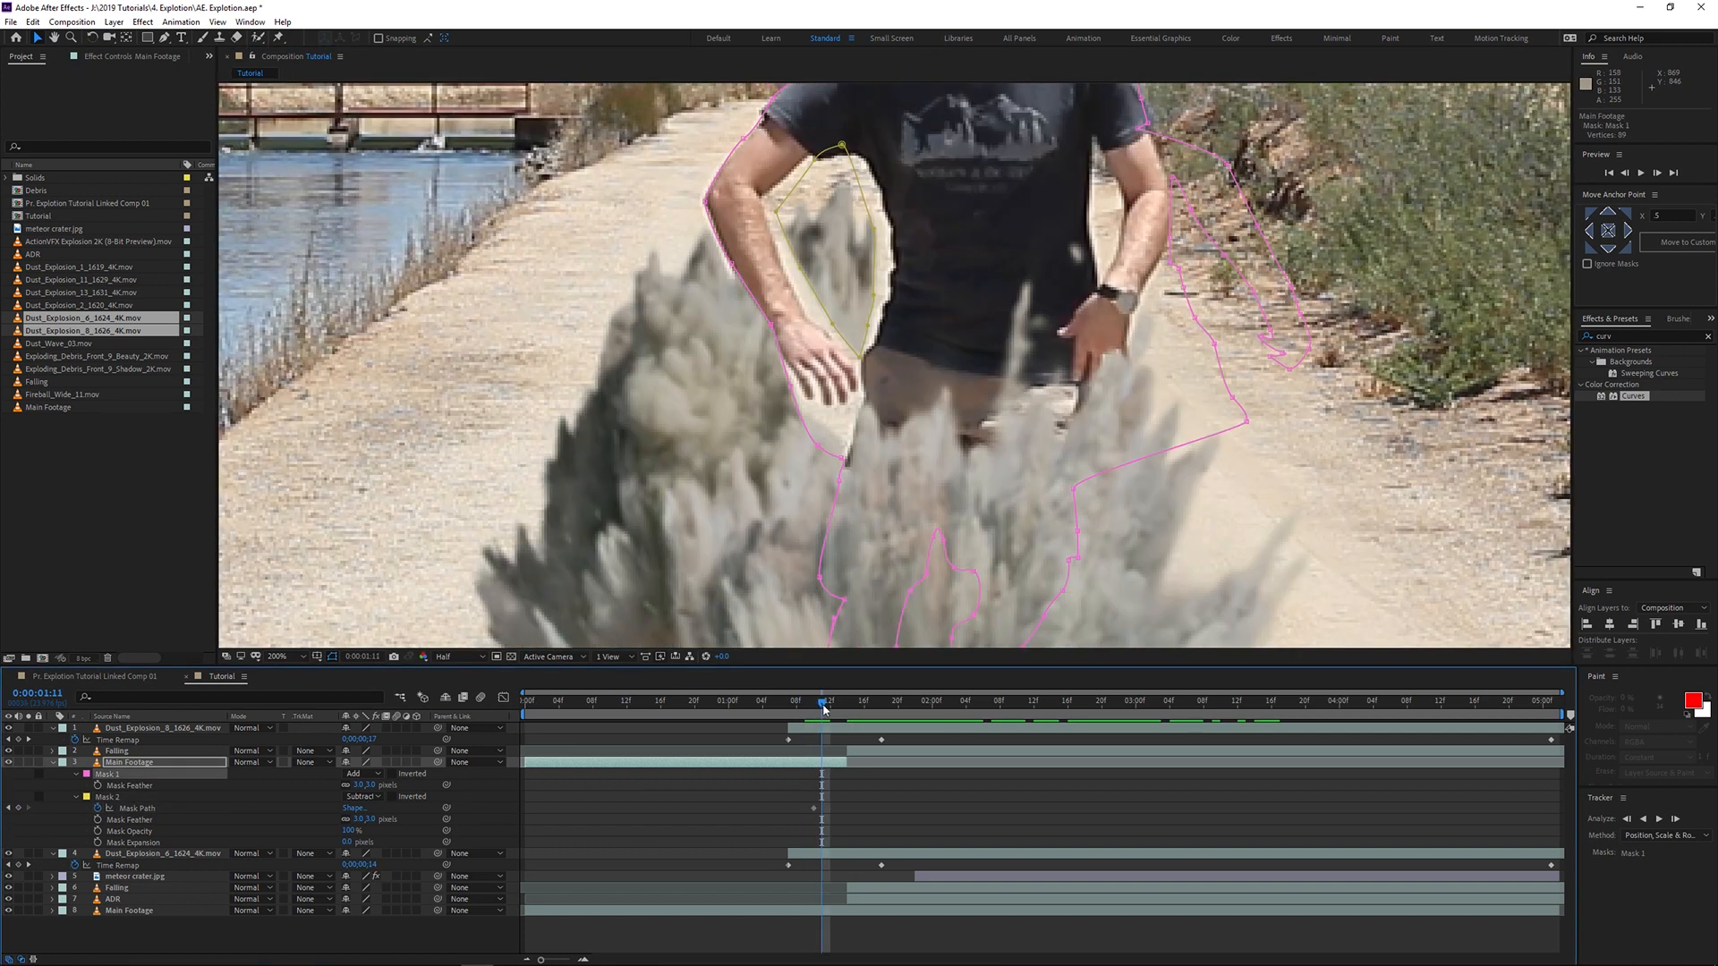
scroll(822, 347, "up", 1)
left_click_drag(743, 526, 827, 420)
left_click_drag(788, 551, 816, 479)
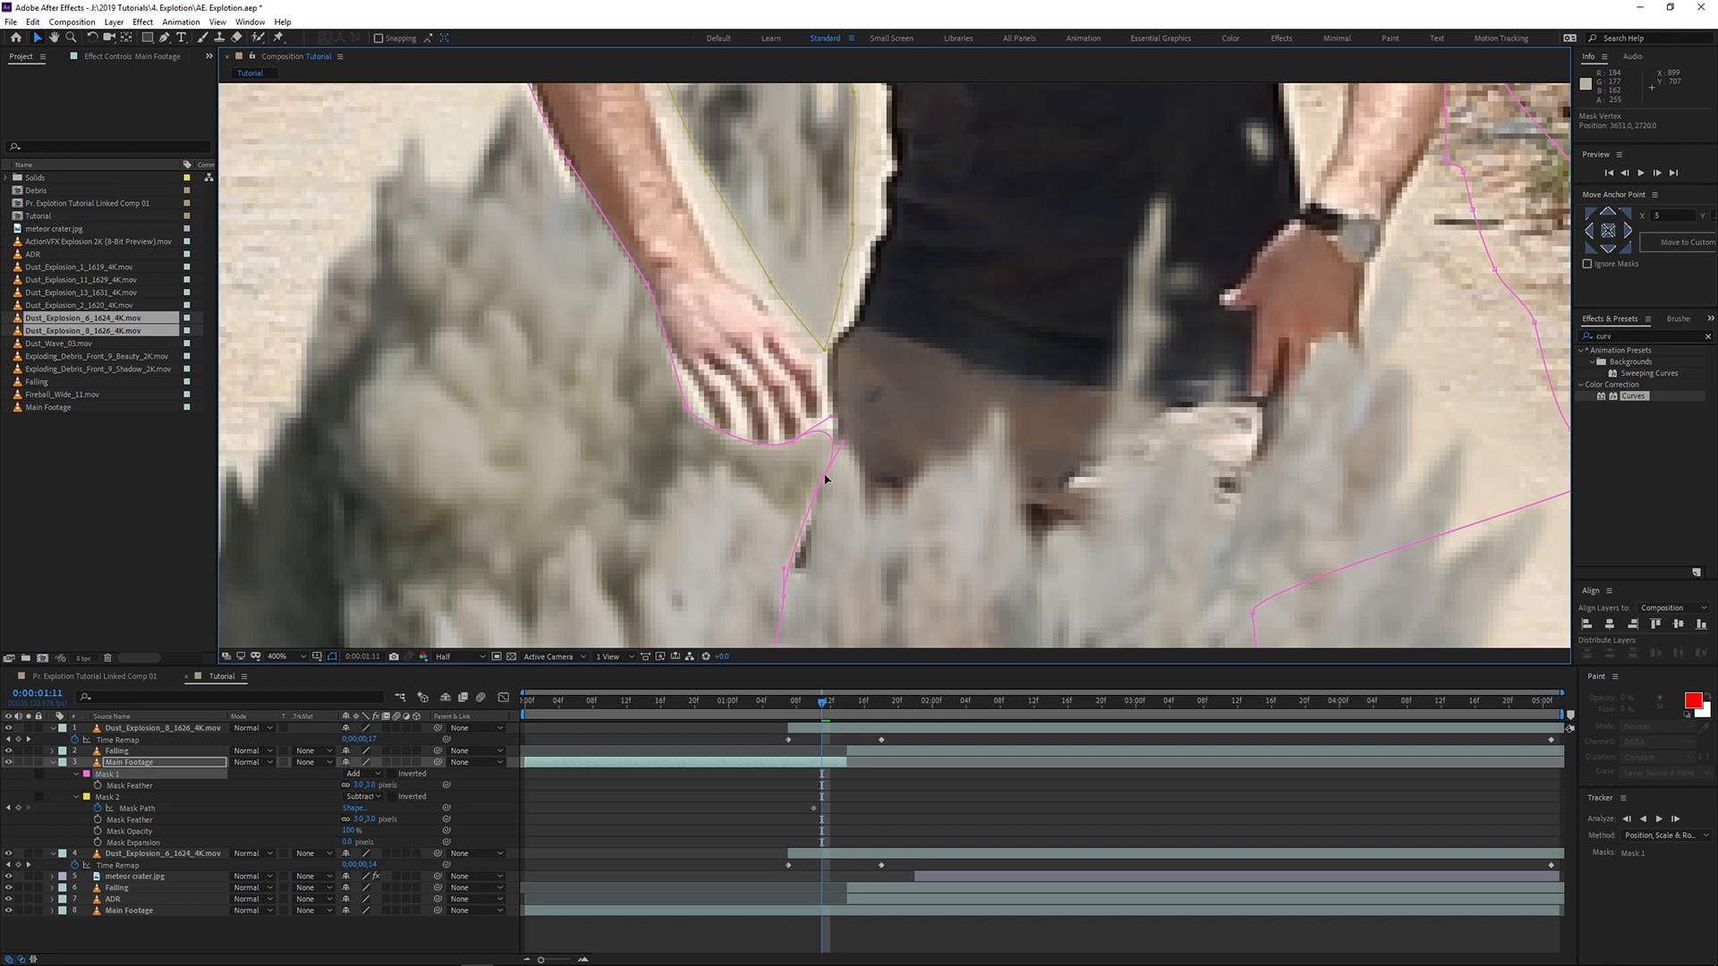
left_click_drag(787, 322, 735, 564)
left_click_drag(605, 298, 579, 275)
left_click_drag(652, 411, 621, 416)
left_click_drag(717, 523, 693, 533)
scroll(797, 337, "down", 1)
key("F2")
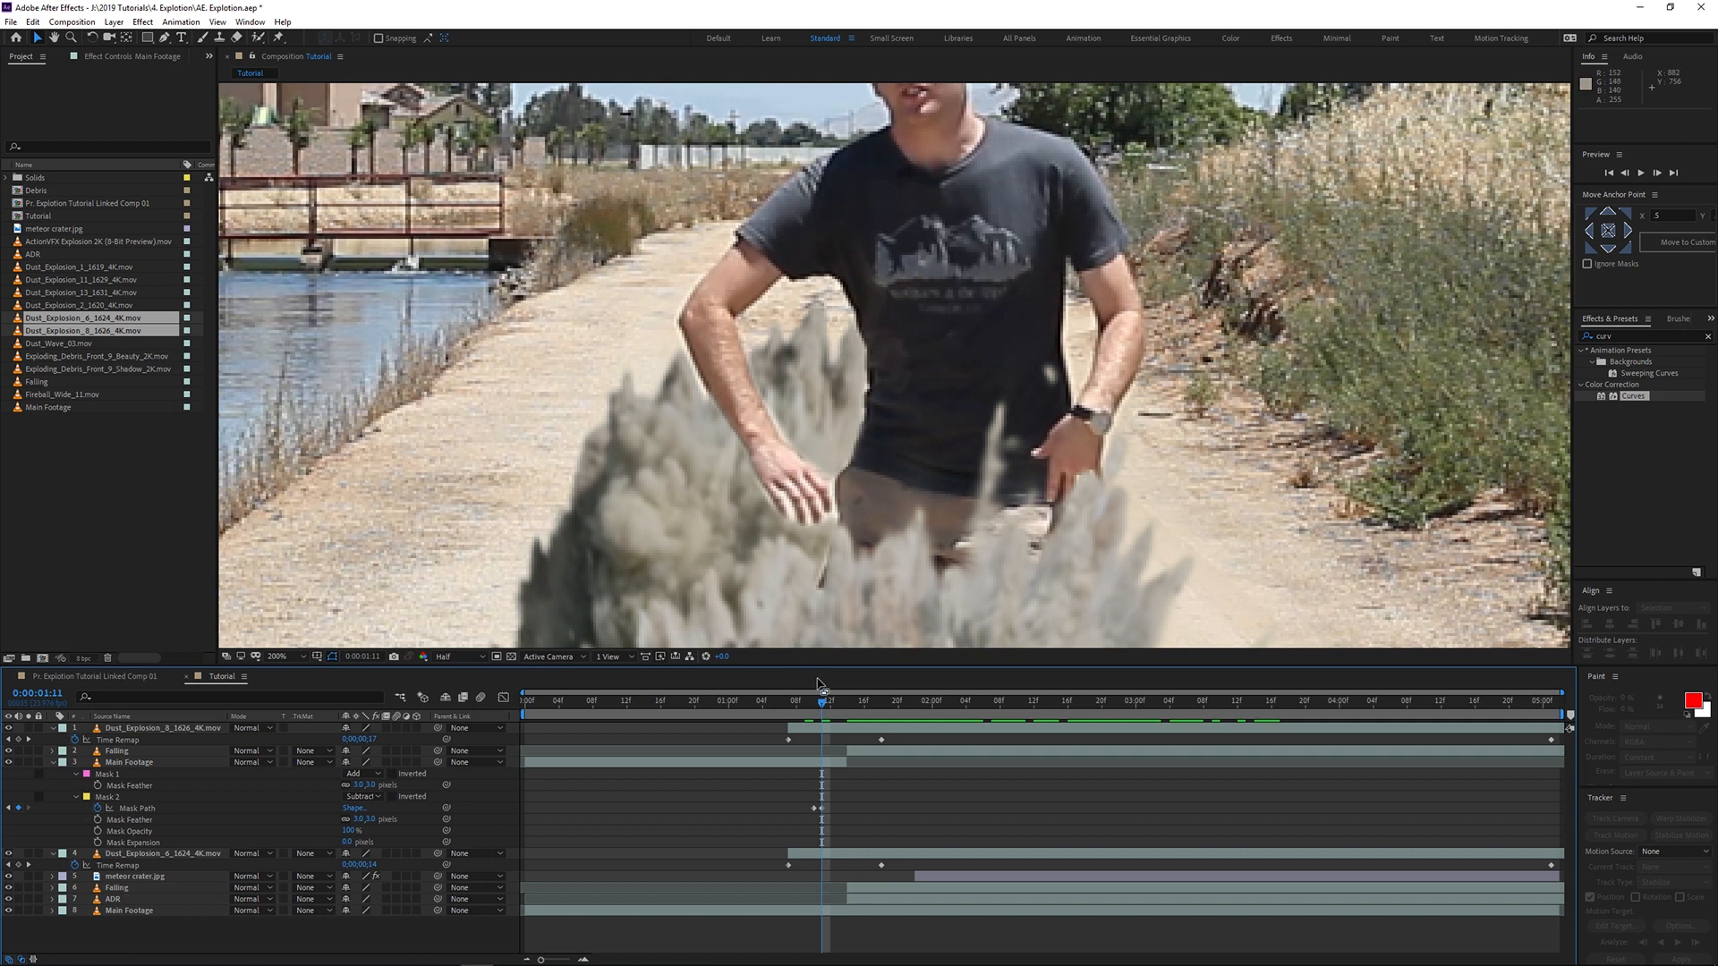
left_click_drag(821, 710, 829, 712)
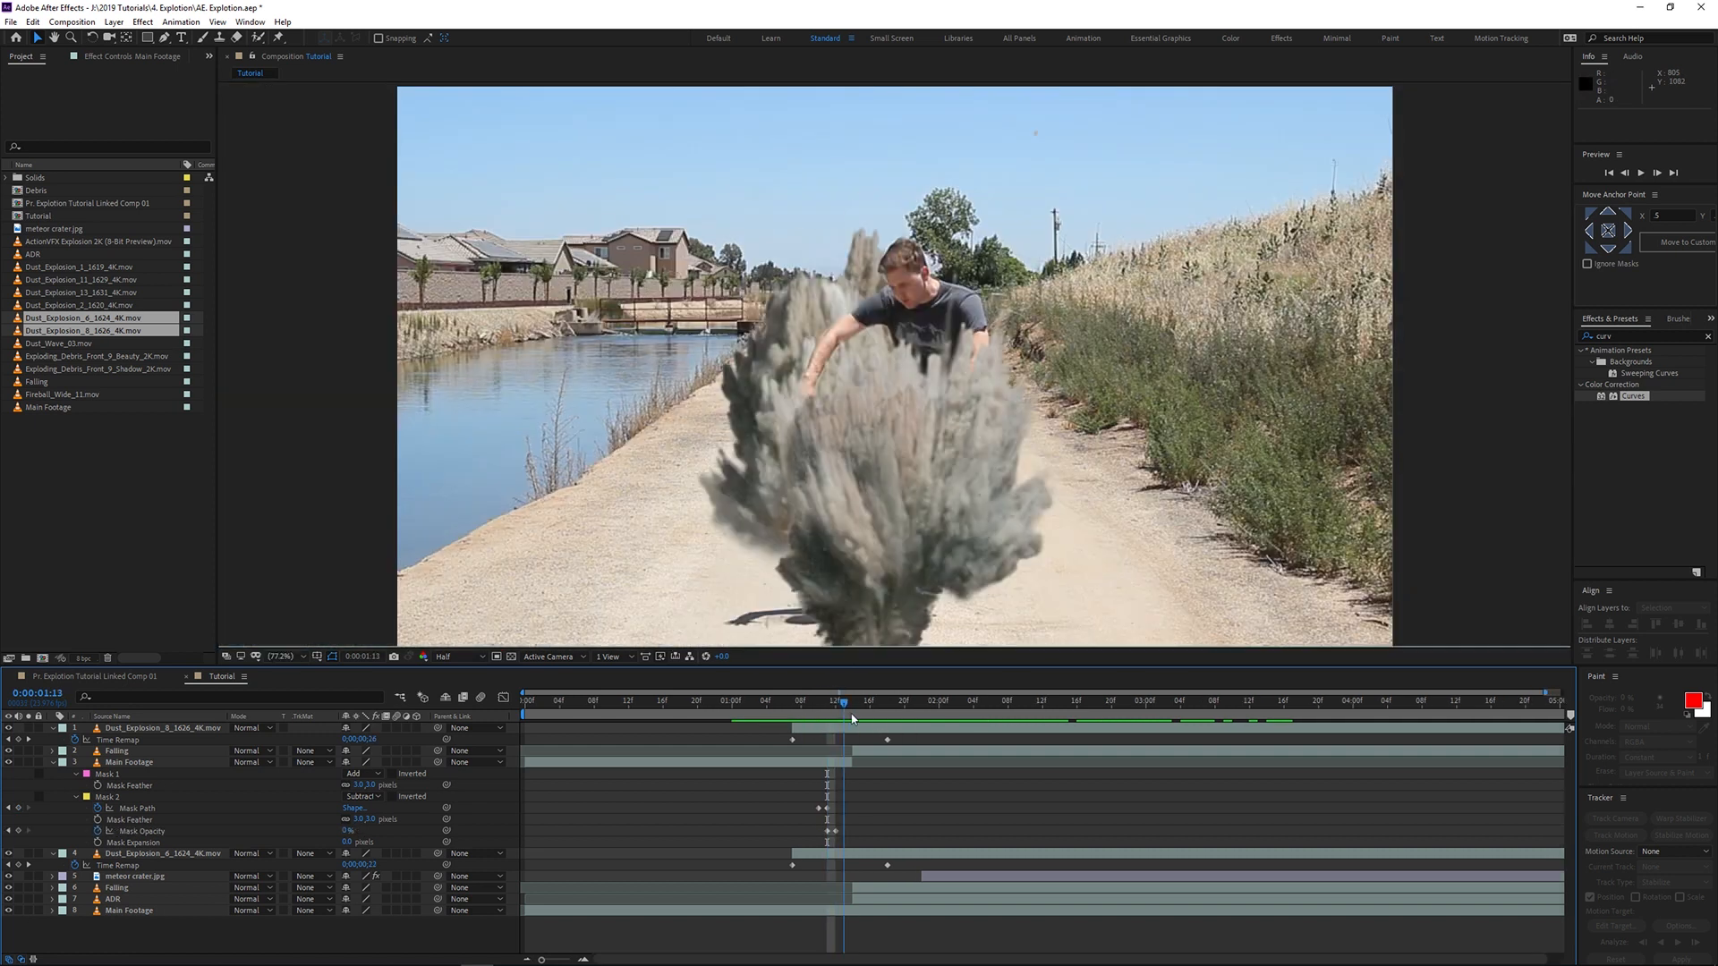
Step: Add Exploding_Debris_Front_9_Beauty_2K.mov as the top layer of the Tutorial composition and scrub through its burst
left_click_drag(853, 714, 768, 745)
left_click(114, 493)
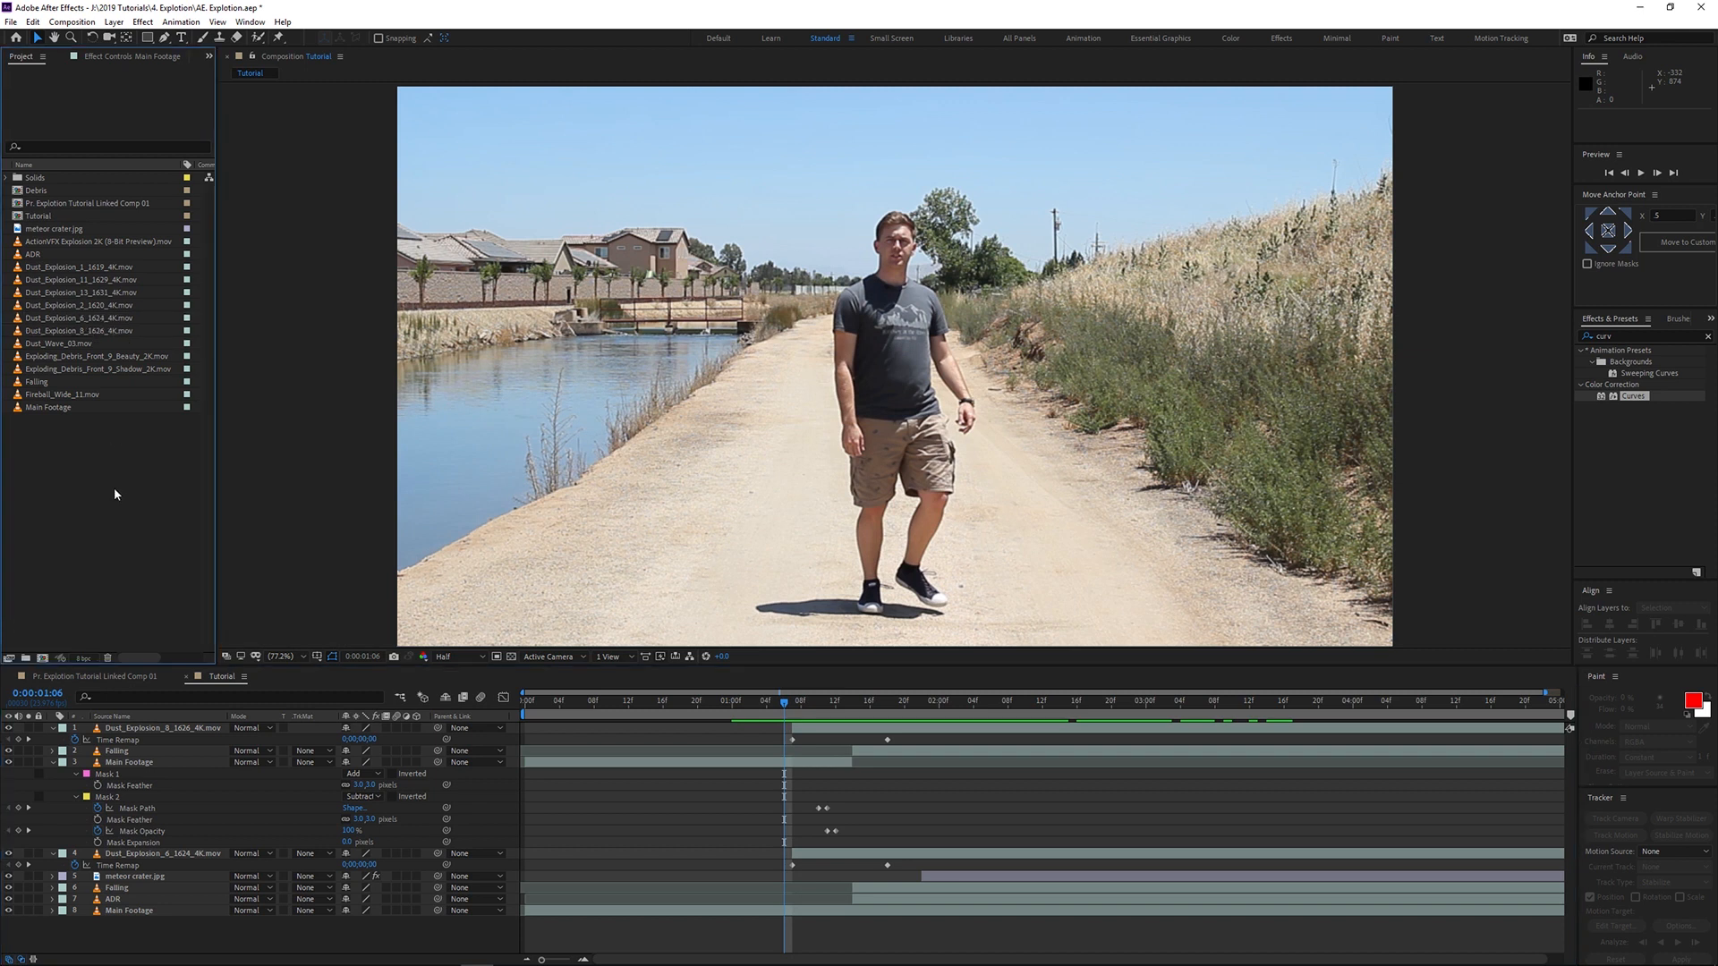
left_click(93, 357)
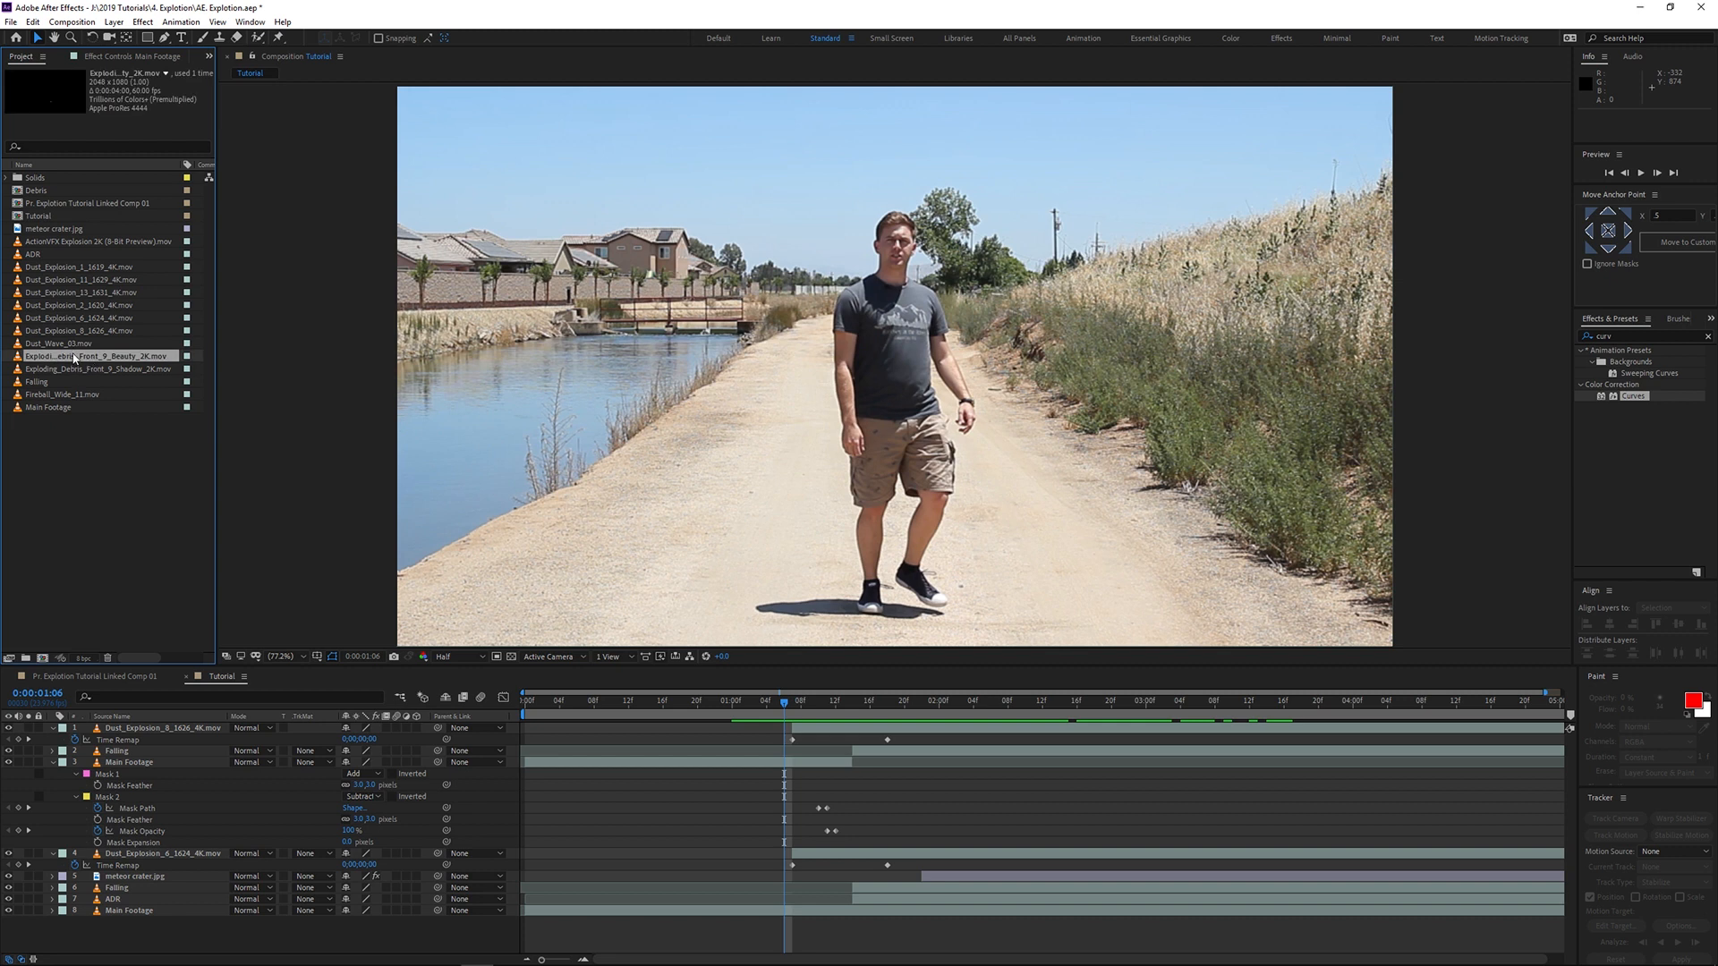
left_click_drag(93, 363, 180, 723)
left_click_drag(790, 706, 634, 718)
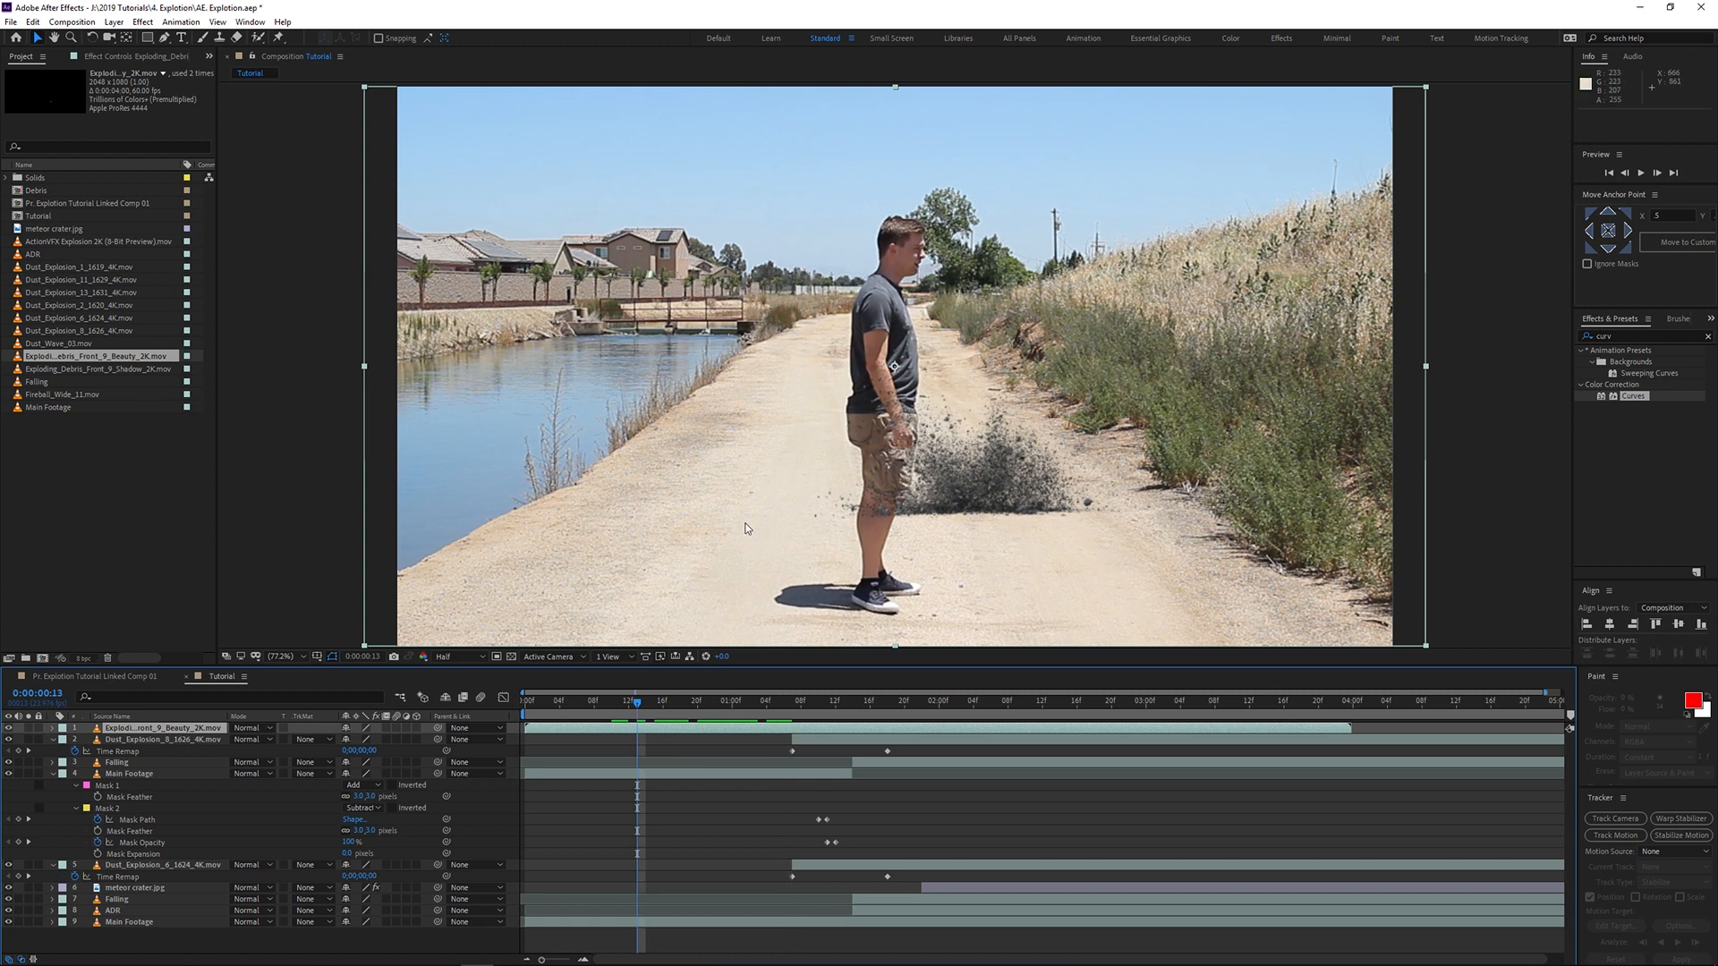
Step: Start the debris layer at 0:00:01:06 and reposition its burst over the dust by the man's feet
left_click_drag(638, 707, 797, 731)
left_click(790, 713)
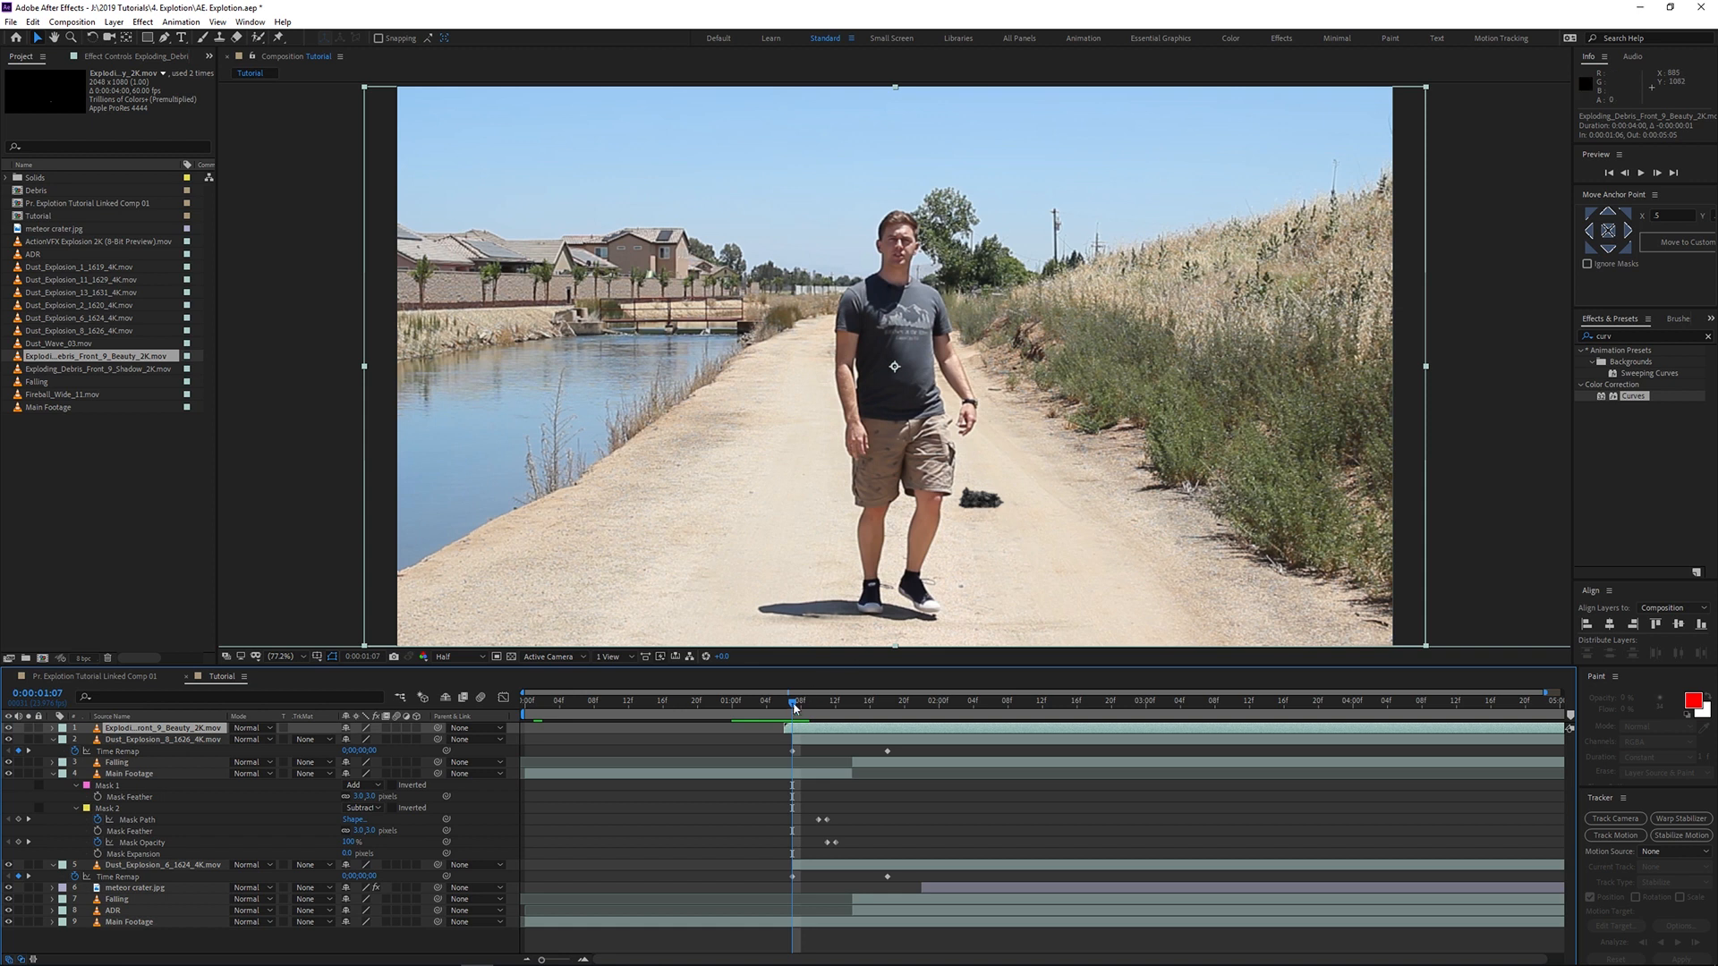
left_click_drag(792, 704, 800, 705)
left_click_drag(1008, 509, 850, 617)
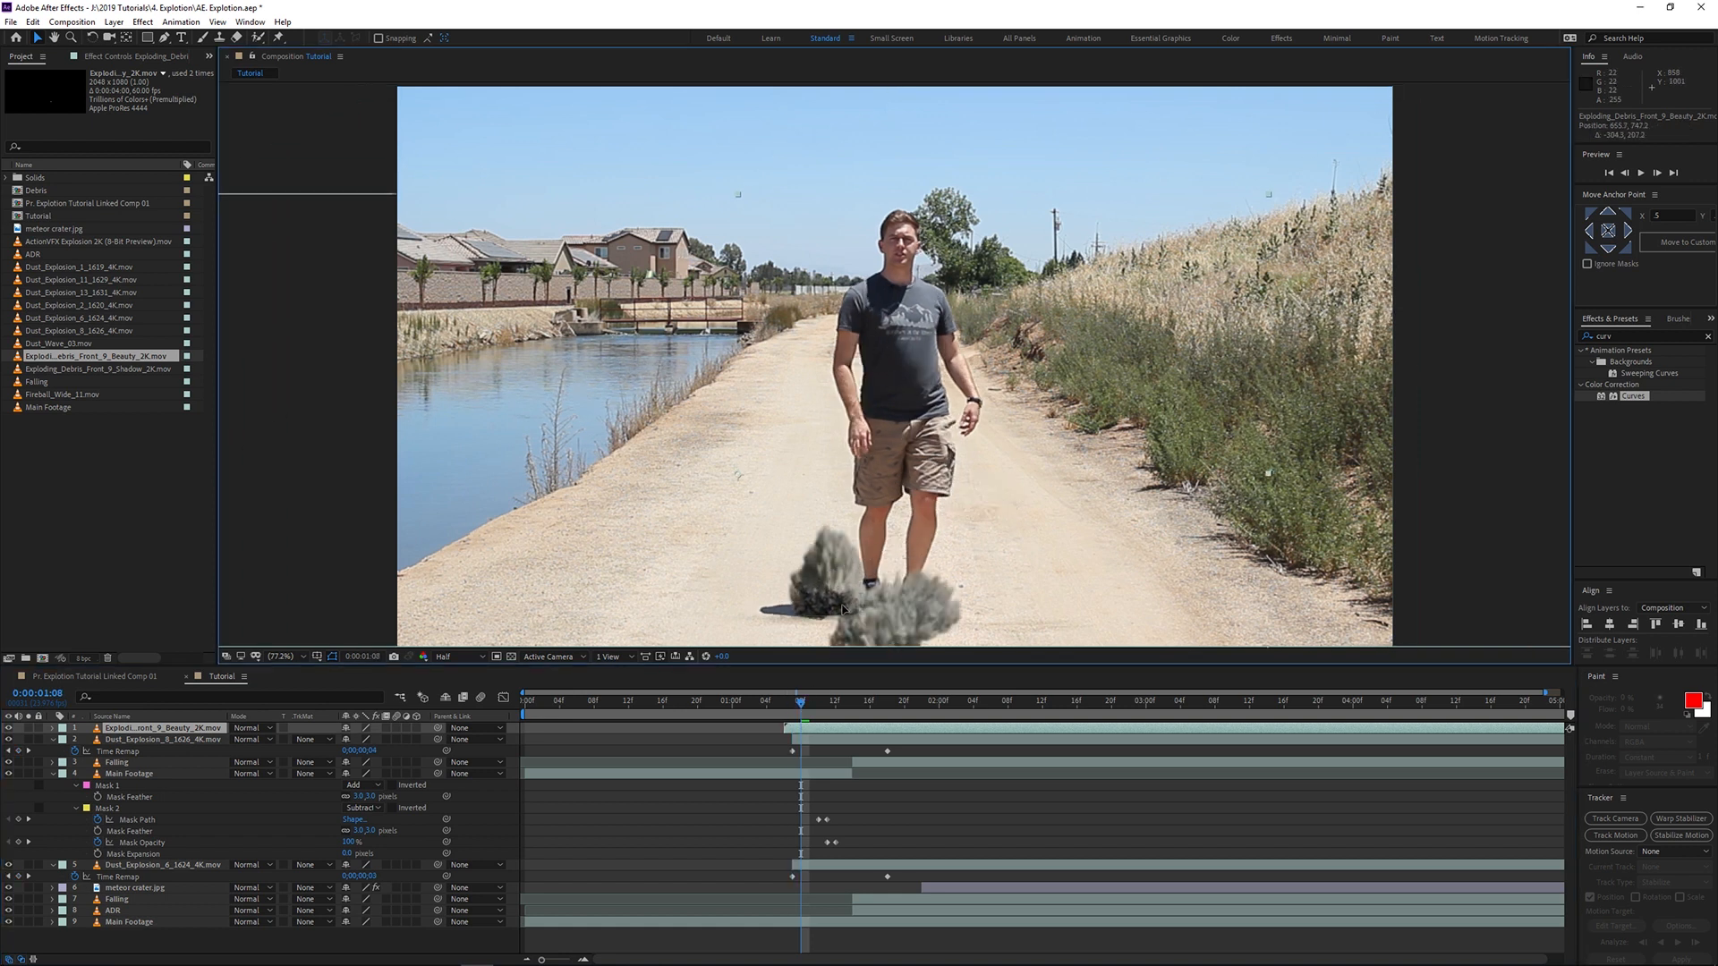
Step: Shift the debris layer to start at 0:00:01:05 and place it directly below the Dust_Explosion_8_1626_4K.mov layer
key("Page_Up")
left_click_drag(803, 732, 796, 732)
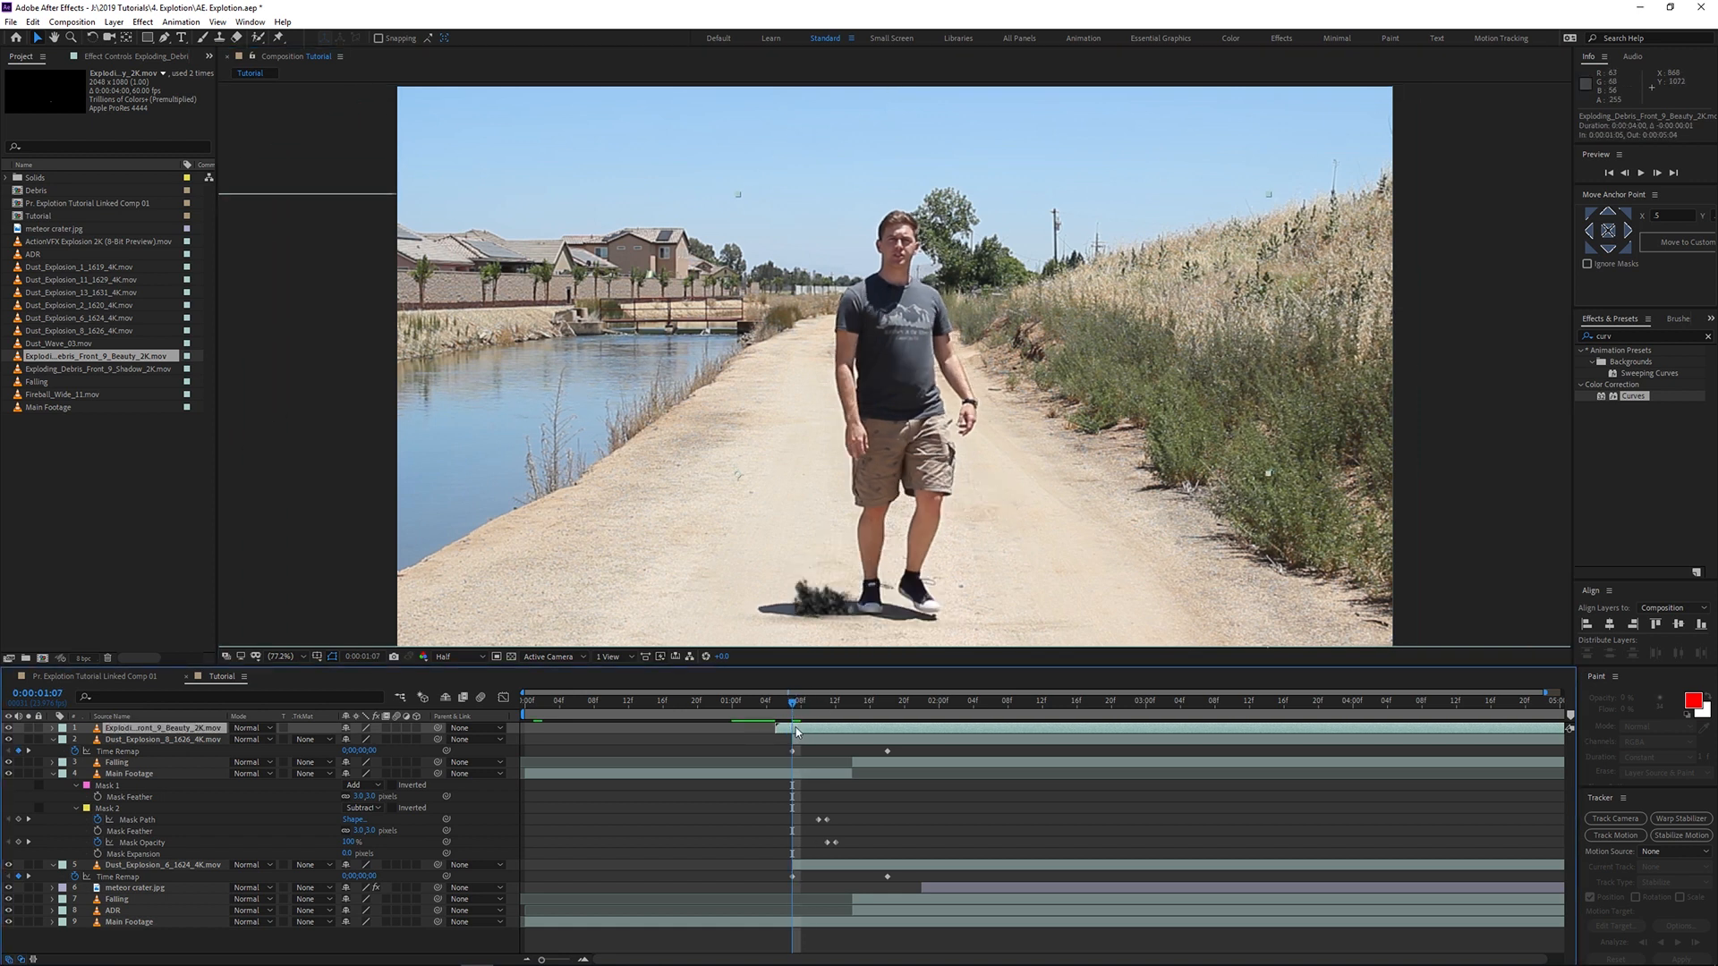
left_click(775, 704)
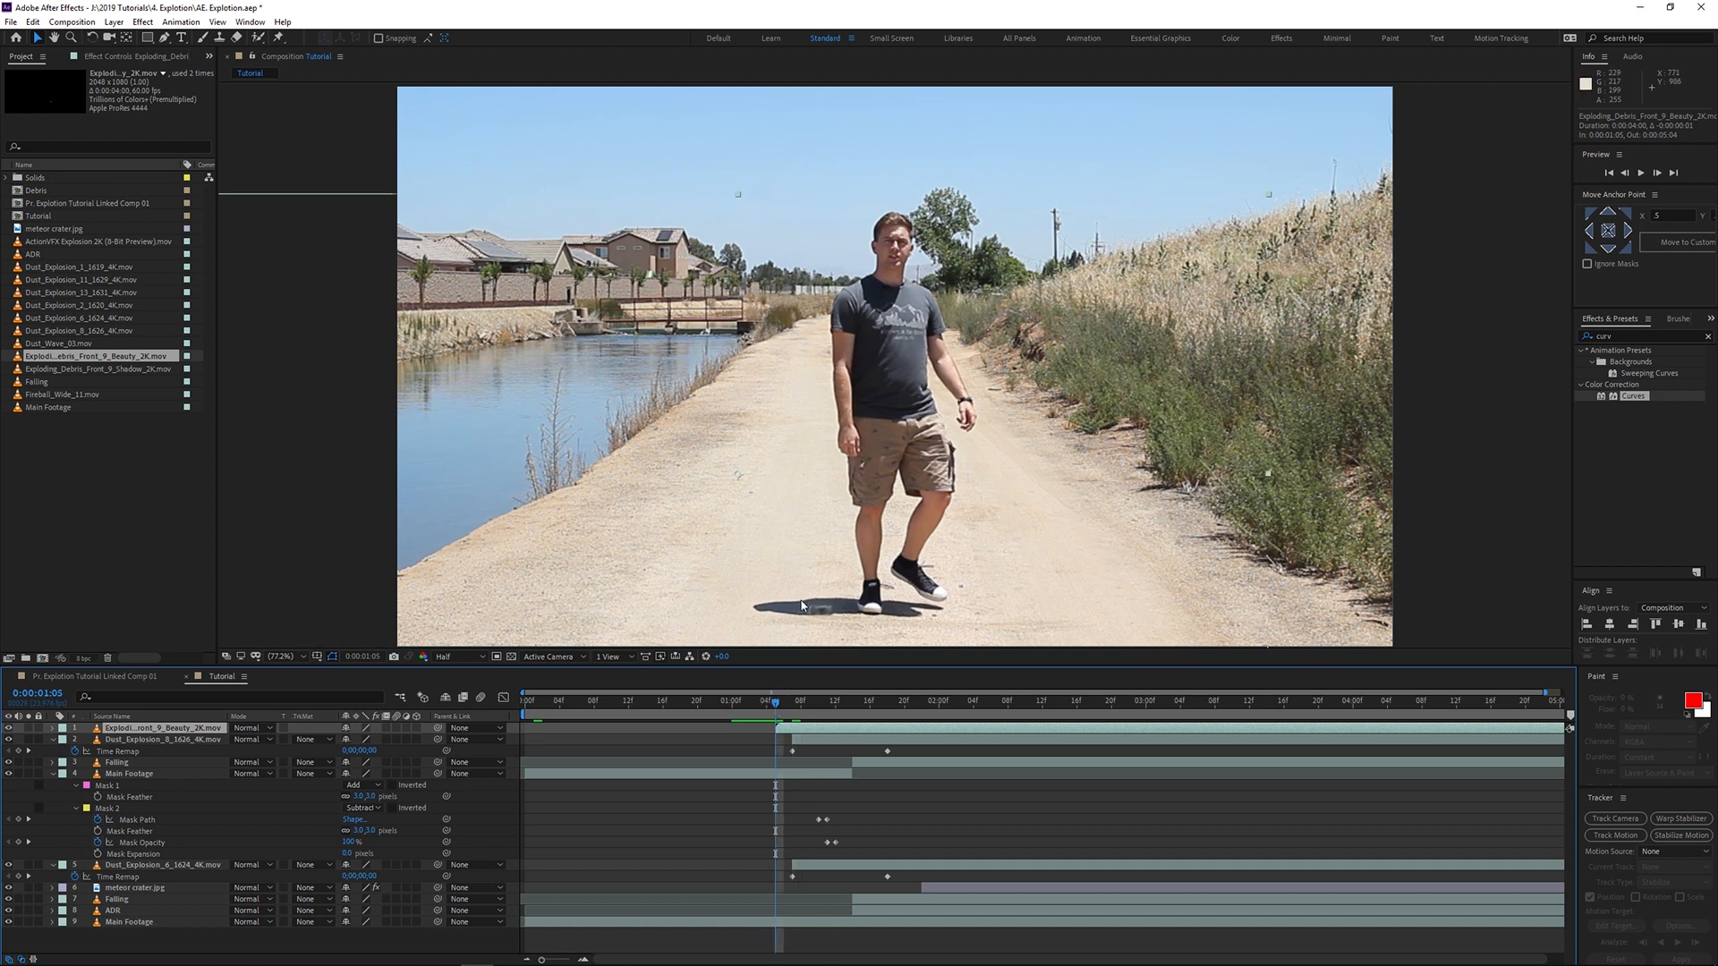
mouse_move(779, 707)
left_mouse_down()
mouse_move(897, 705)
mouse_move(778, 721)
left_mouse_up()
left_click_drag(170, 728, 170, 753)
Step: Scale the debris layer to 120% and nudge it up and left so its burst stays at the explosion's base
left_click_drag(788, 707, 975, 702)
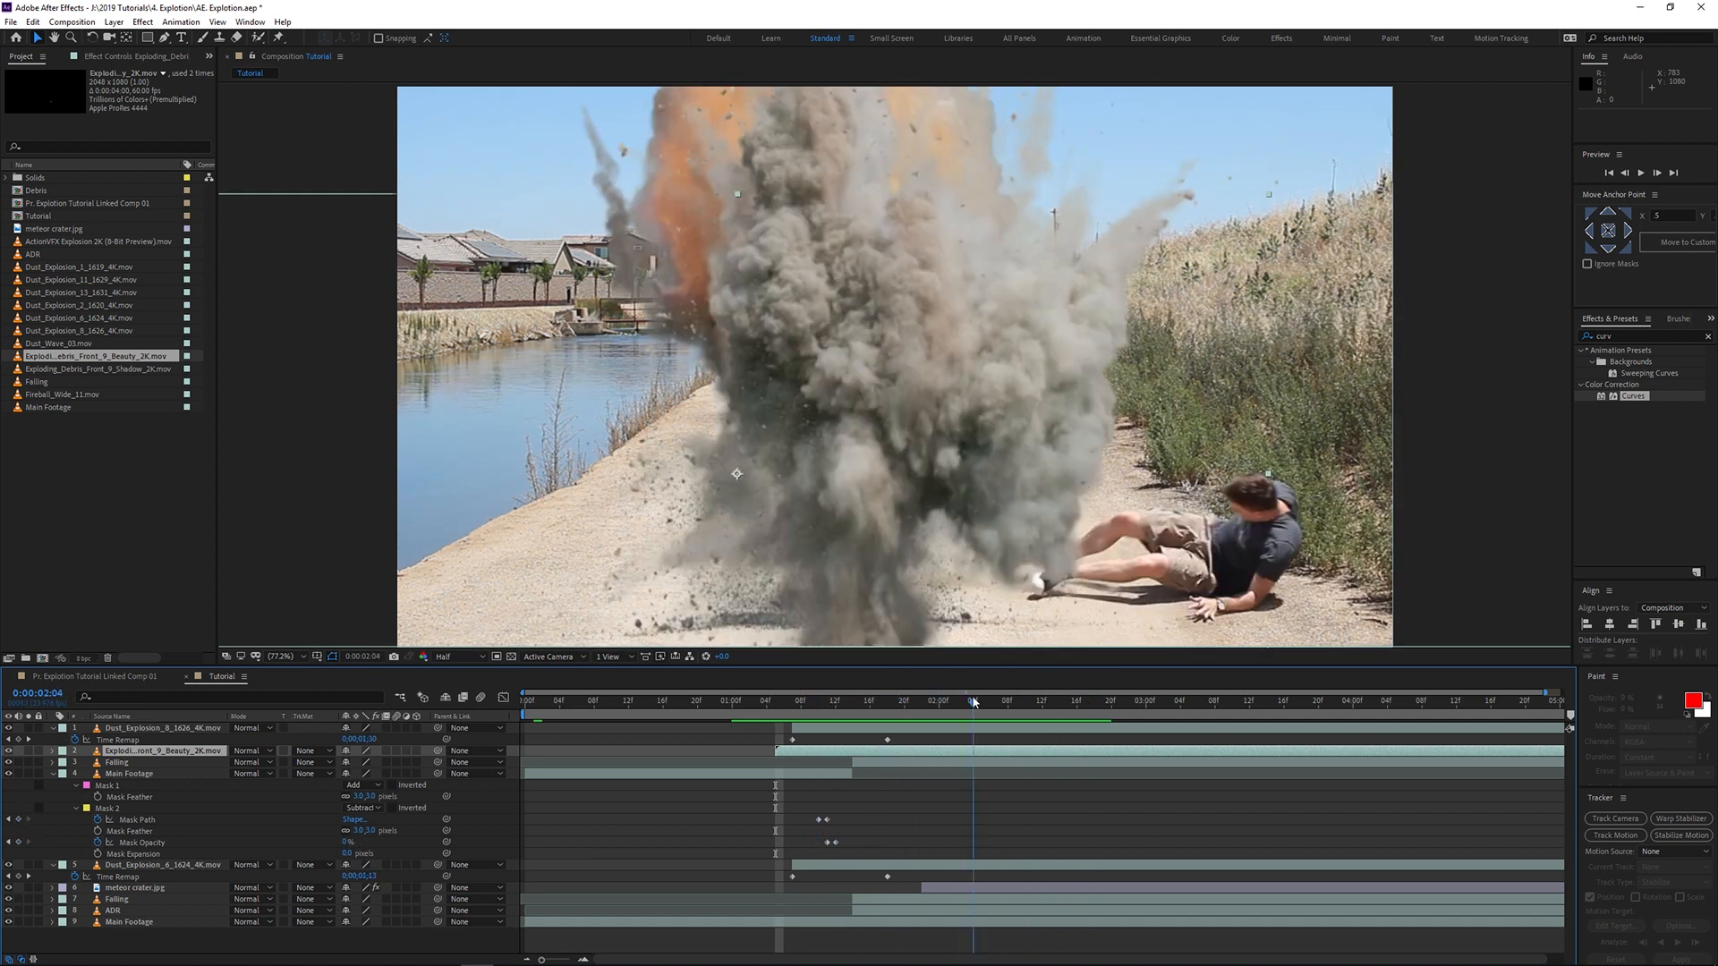
key("s")
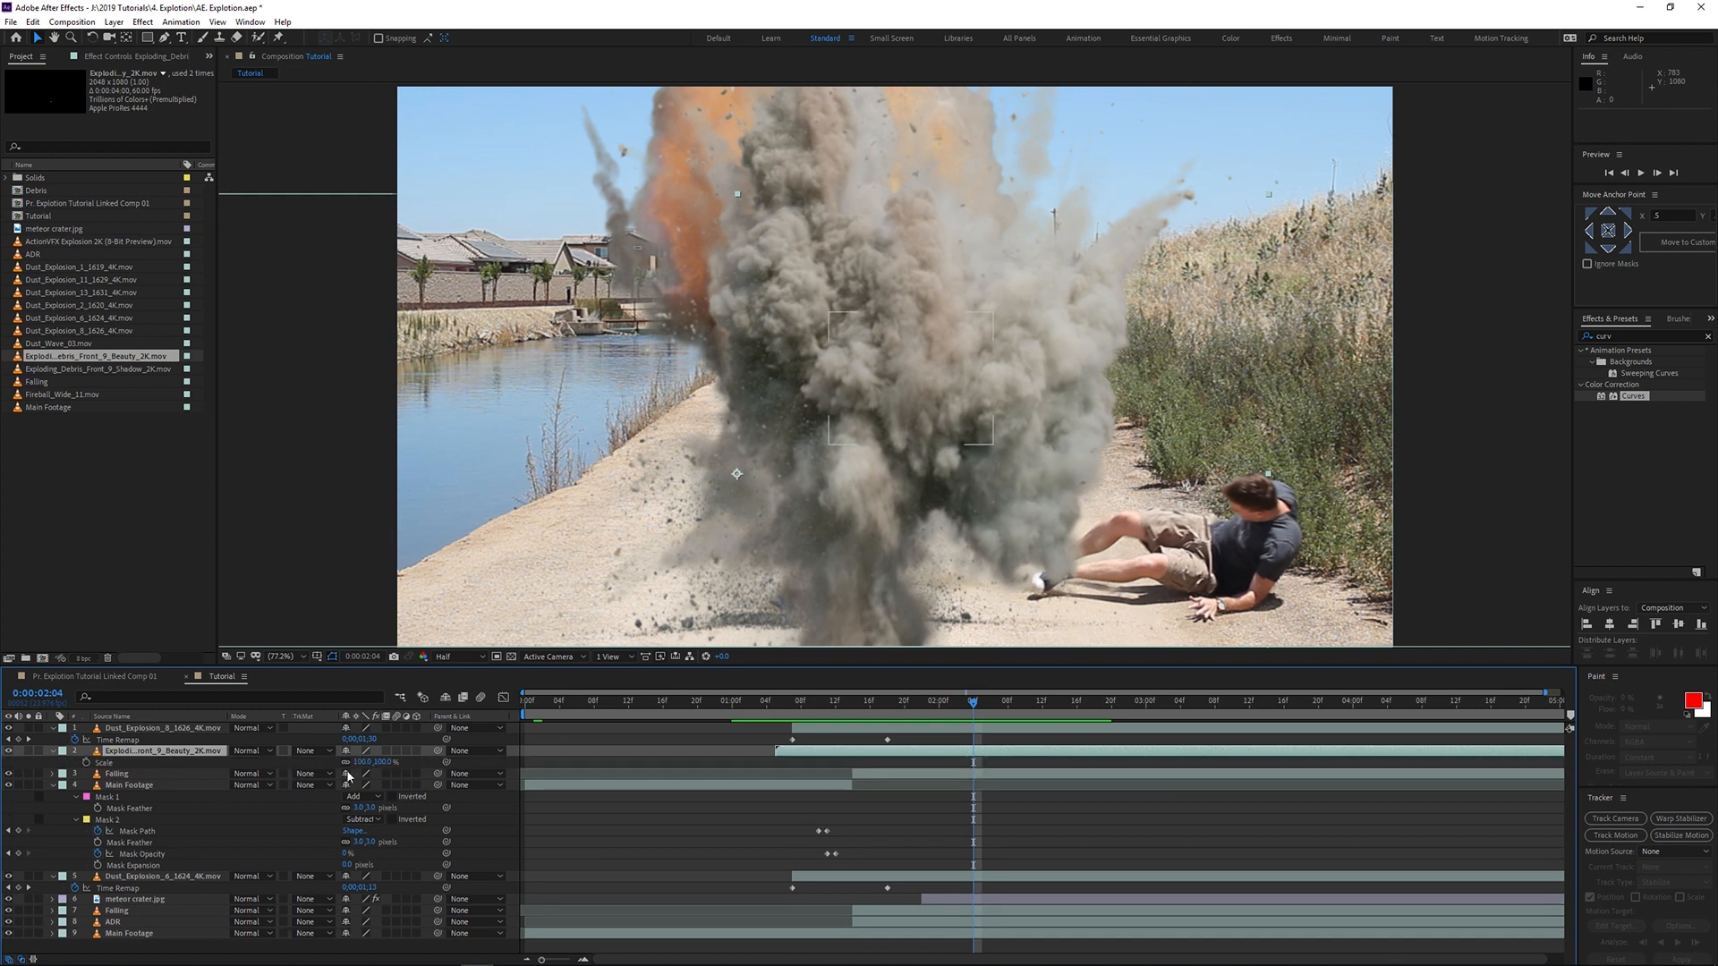
left_click_drag(360, 761, 375, 758)
left_click_drag(880, 709, 792, 709)
left_click_drag(778, 623, 760, 594)
Step: Enable time remapping on the debris layer at 0:00:01:05 and advance its Time Remap value at 0:00:02:20
mouse_move(788, 709)
left_mouse_down()
mouse_move(1113, 709)
mouse_move(778, 708)
left_mouse_up()
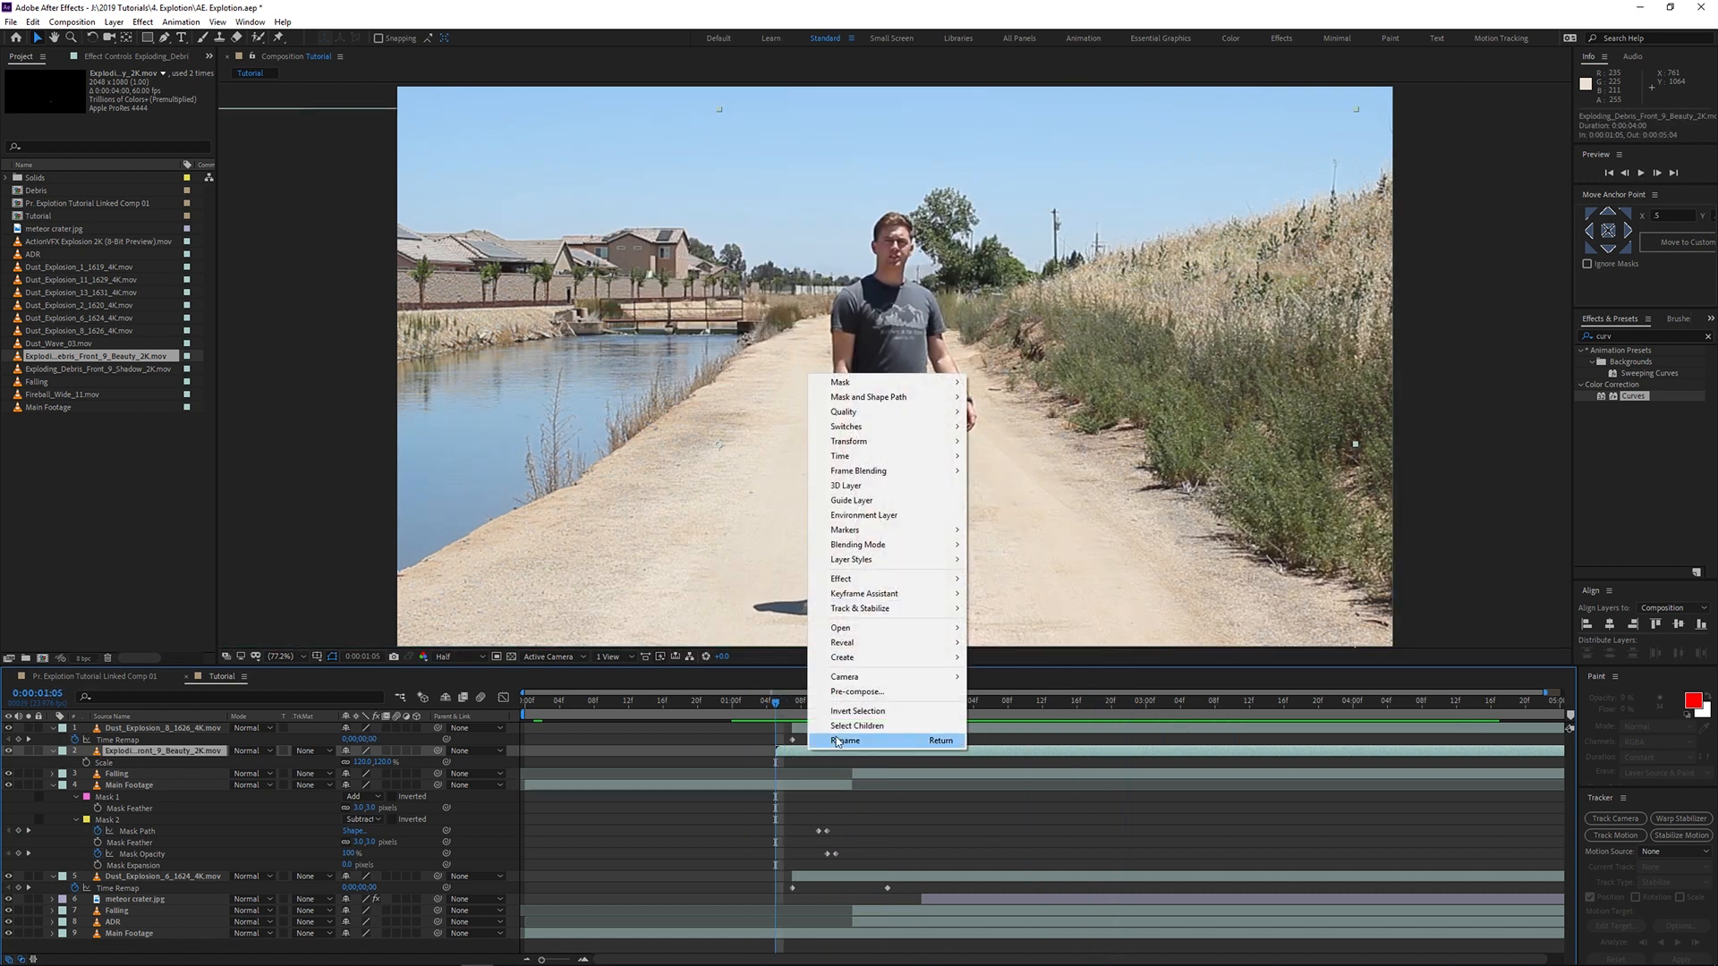
mouse_move(936, 461)
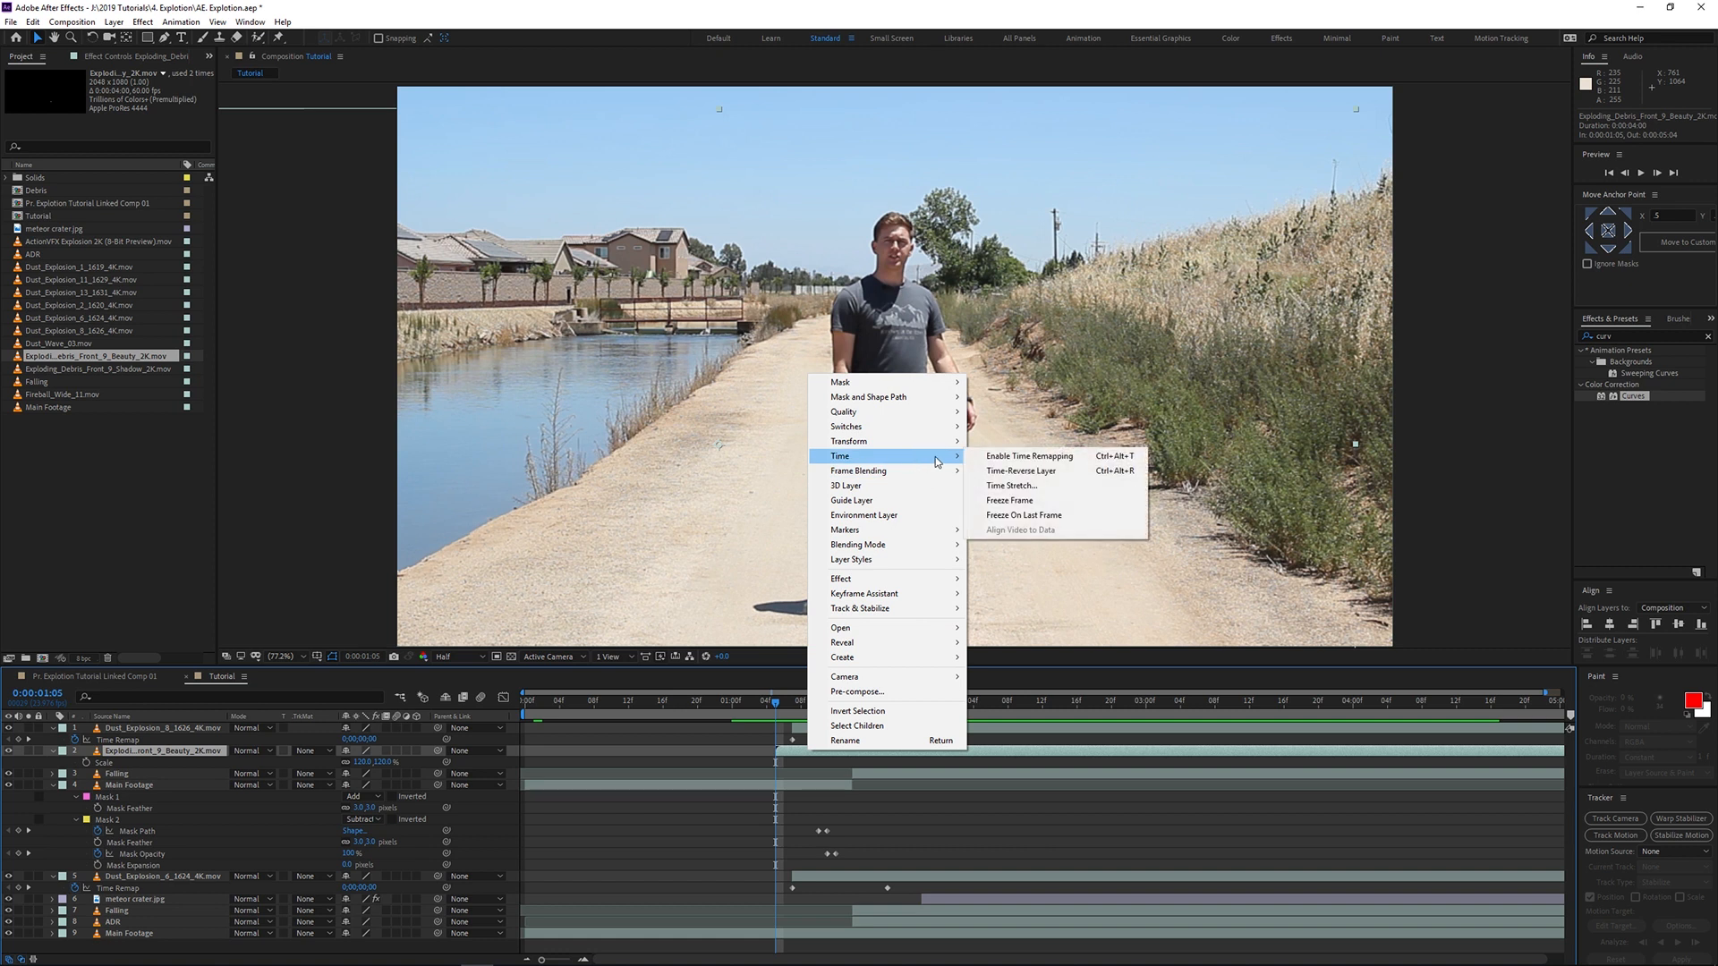
left_click(1002, 457)
key("space")
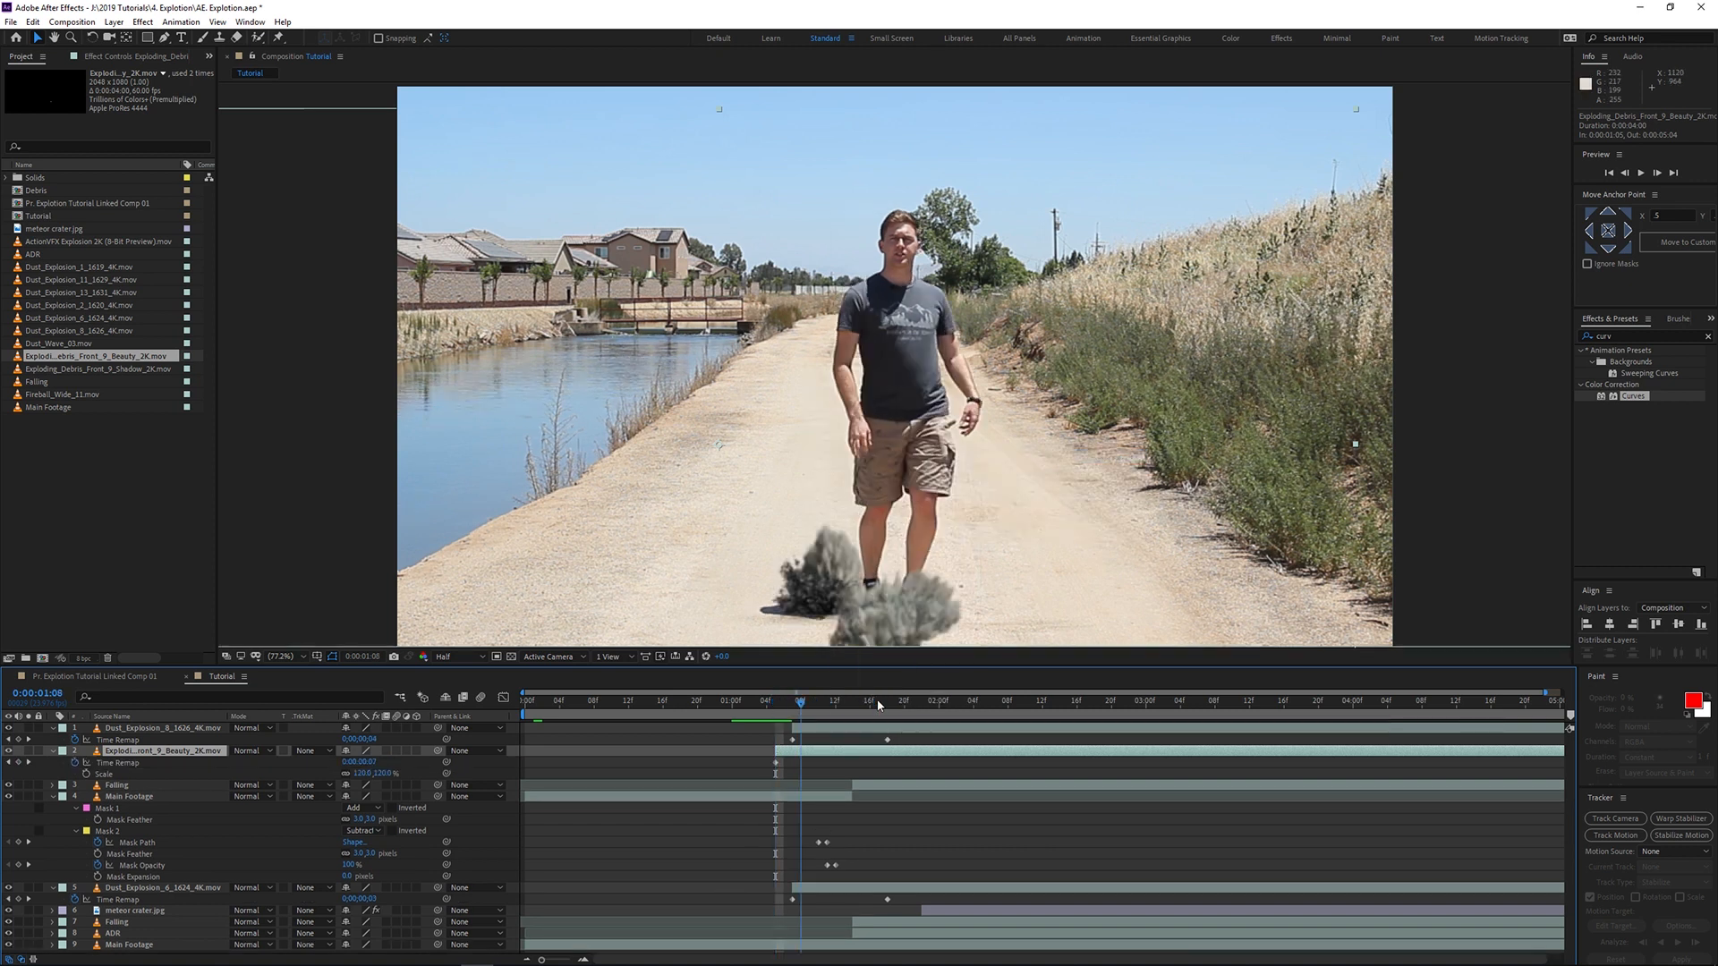
left_click_drag(358, 761, 476, 757)
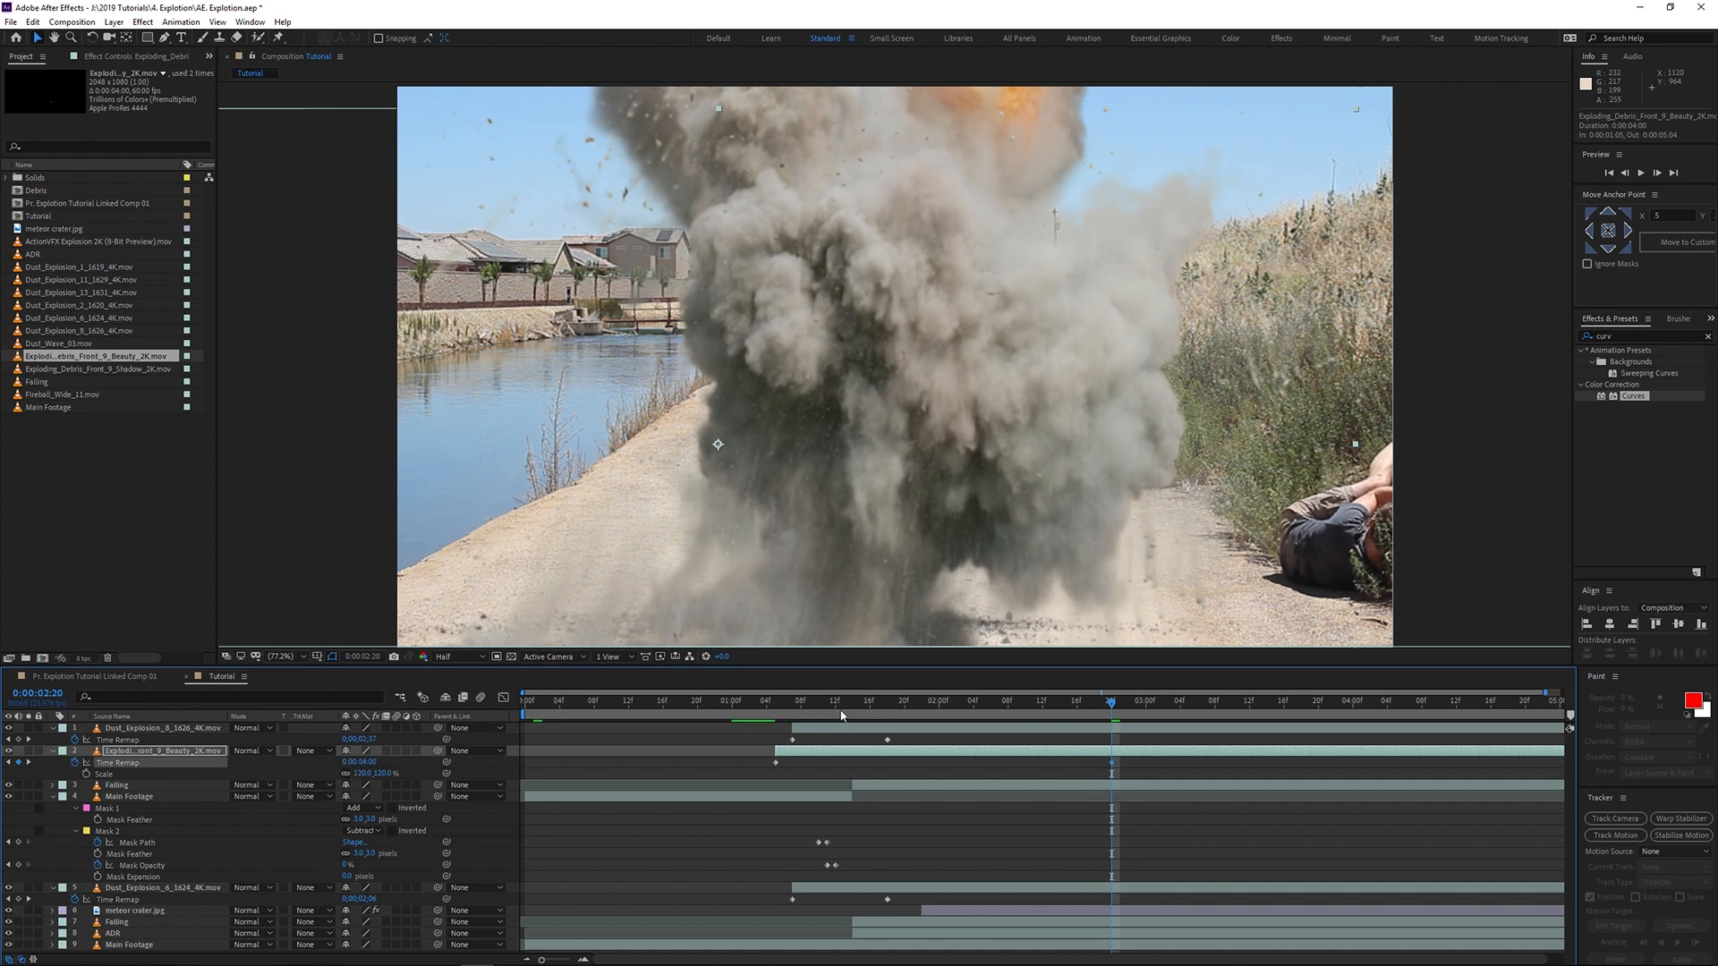
Step: Preview the debris speed and slow it by moving its last Time Remap keyframe to about 0:00:04:08
key("space")
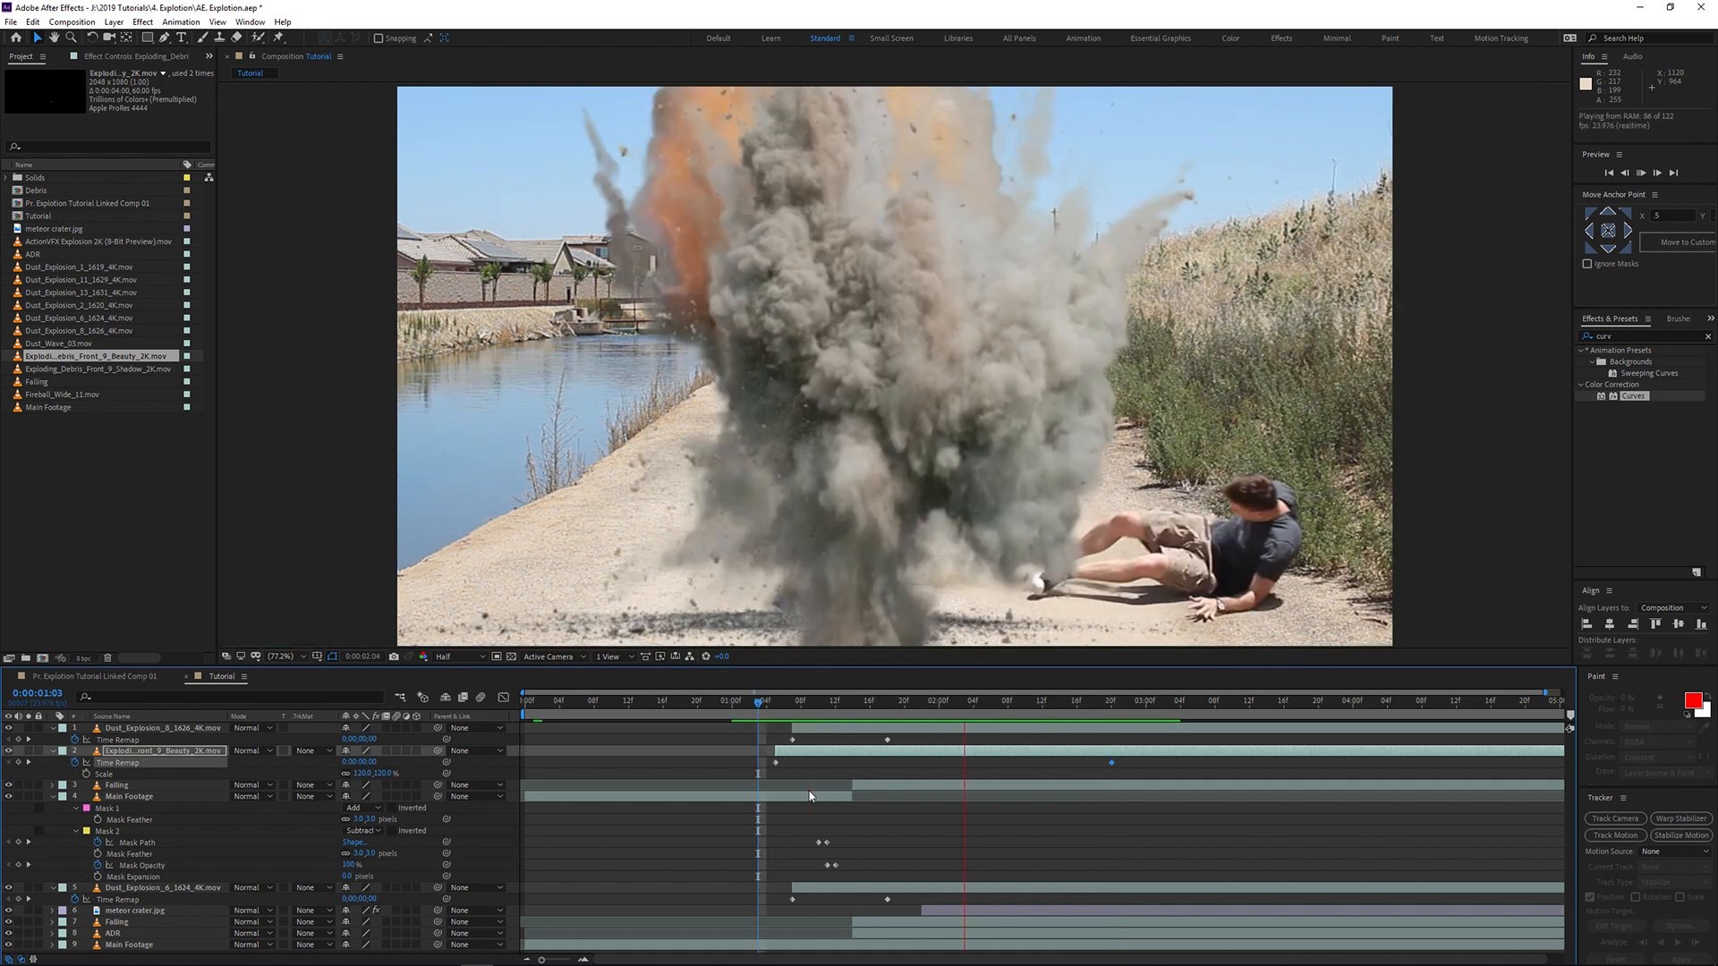
key("space")
left_click_drag(1111, 763, 1266, 762)
key("space")
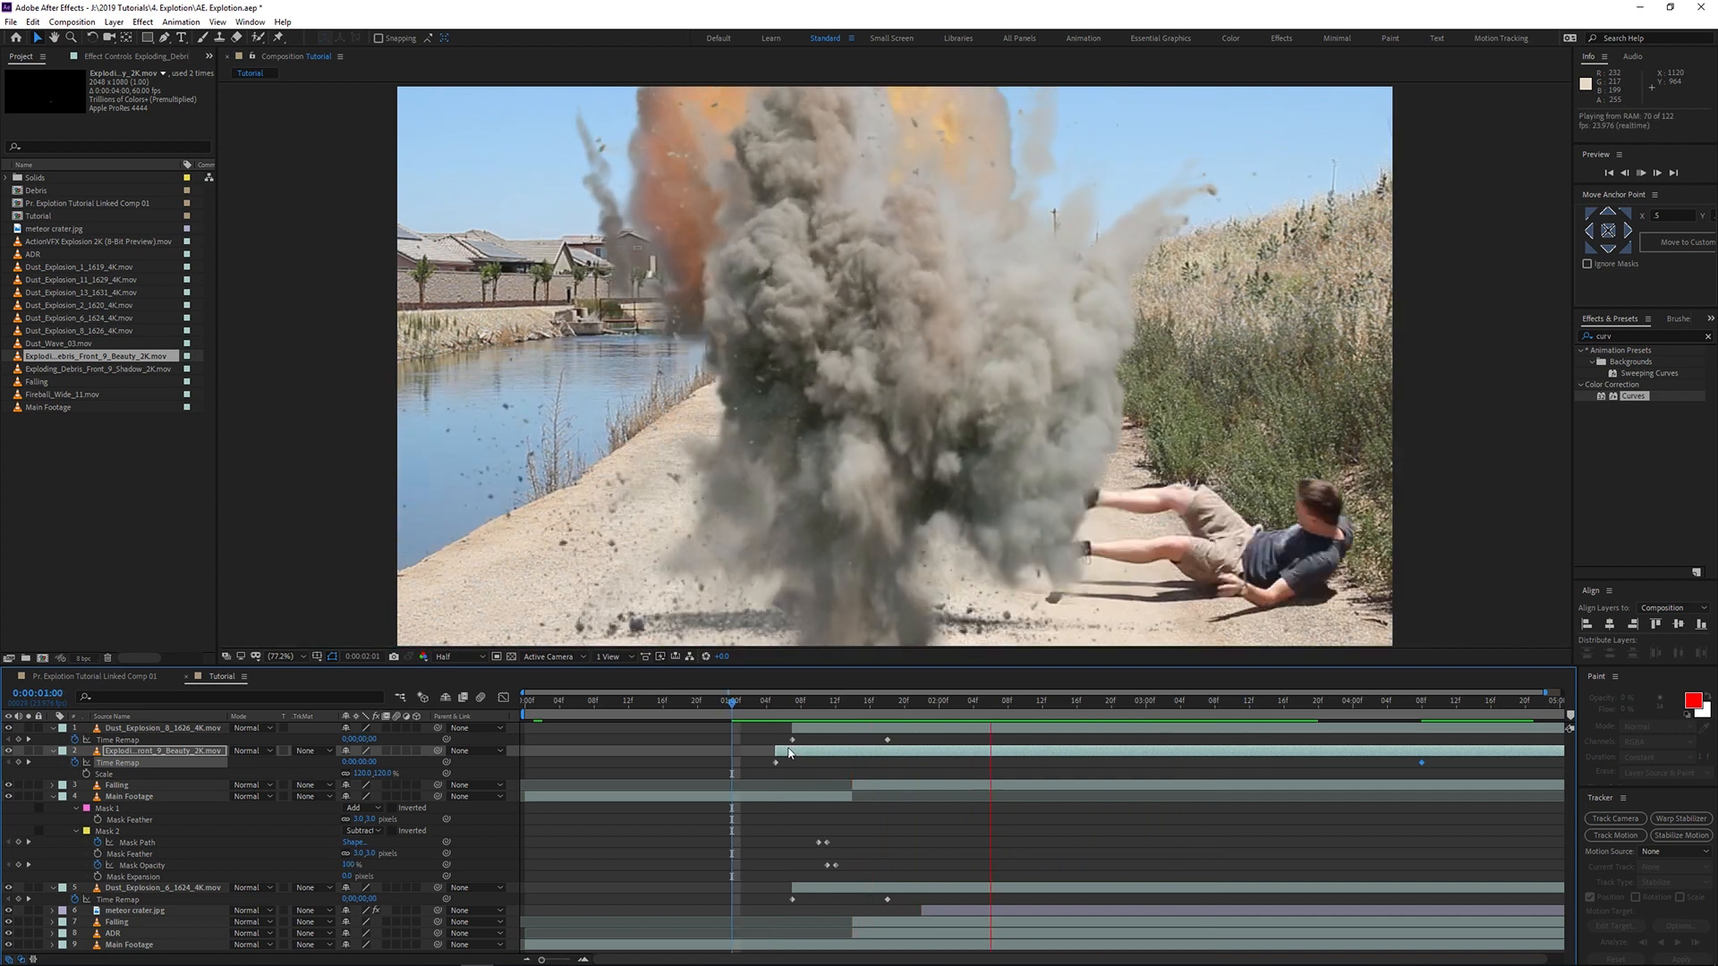
key("space")
Step: Advance the debris layer's Time Remap value at 0:00:01:10 to speed up its initial burst, and preview the explosion
left_click_drag(801, 709, 818, 708)
left_click_drag(350, 761, 354, 761)
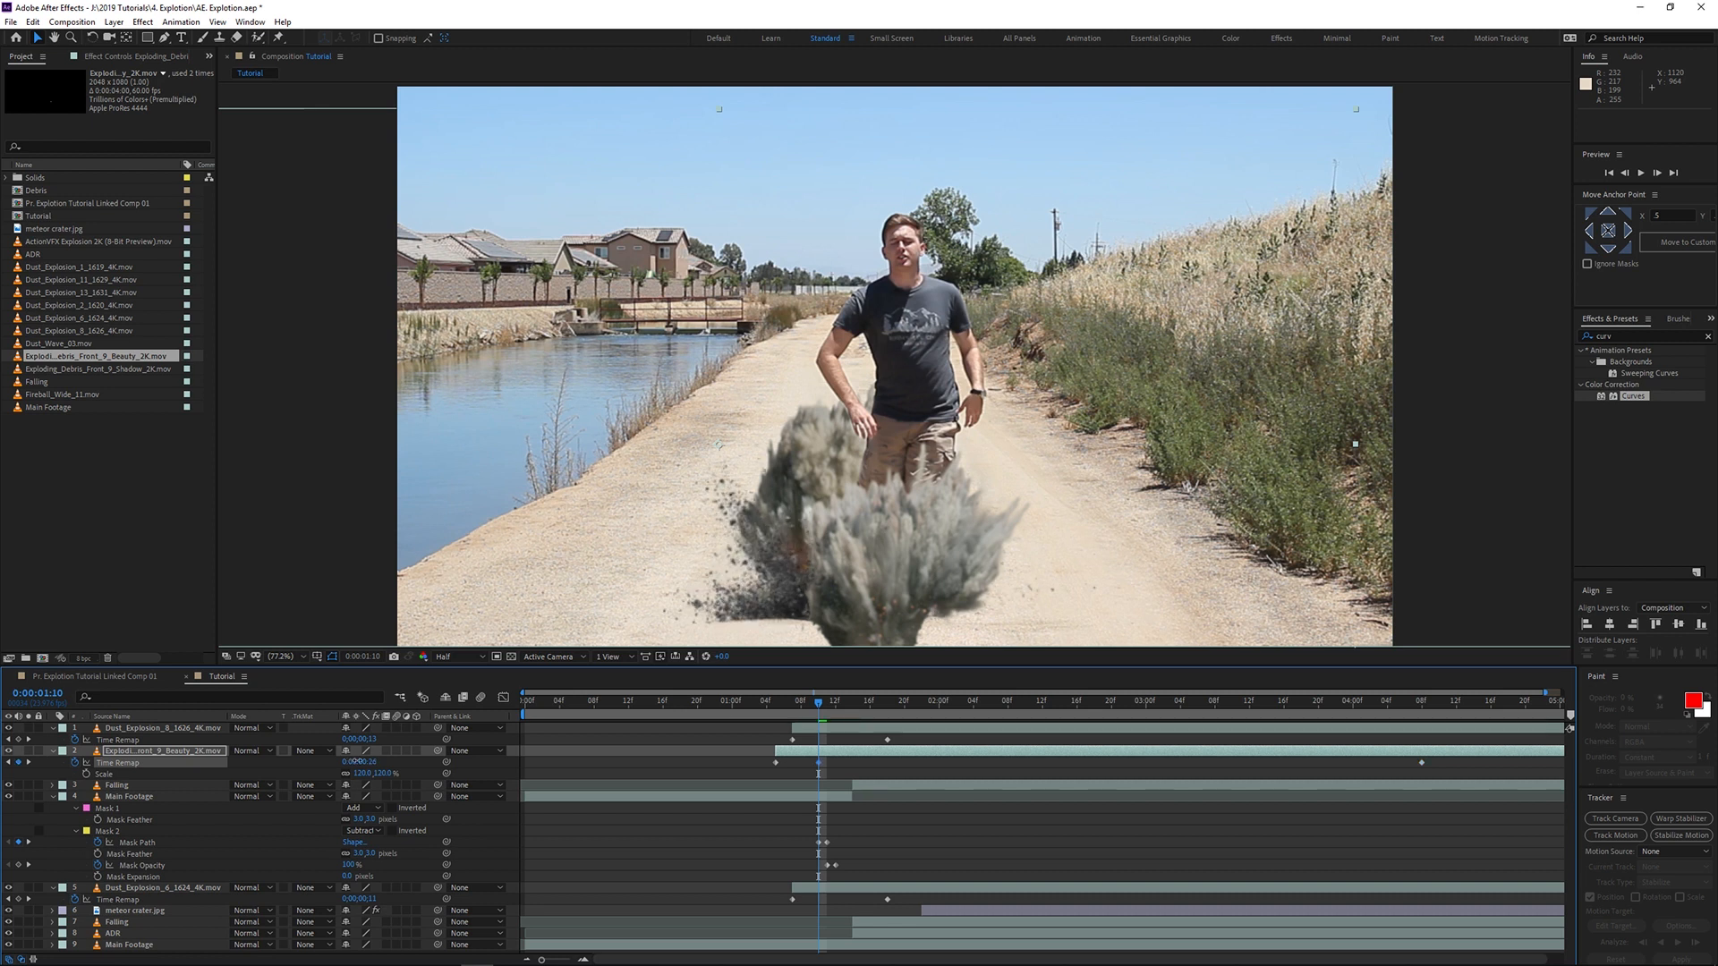
left_click_drag(818, 703, 740, 711)
key("space")
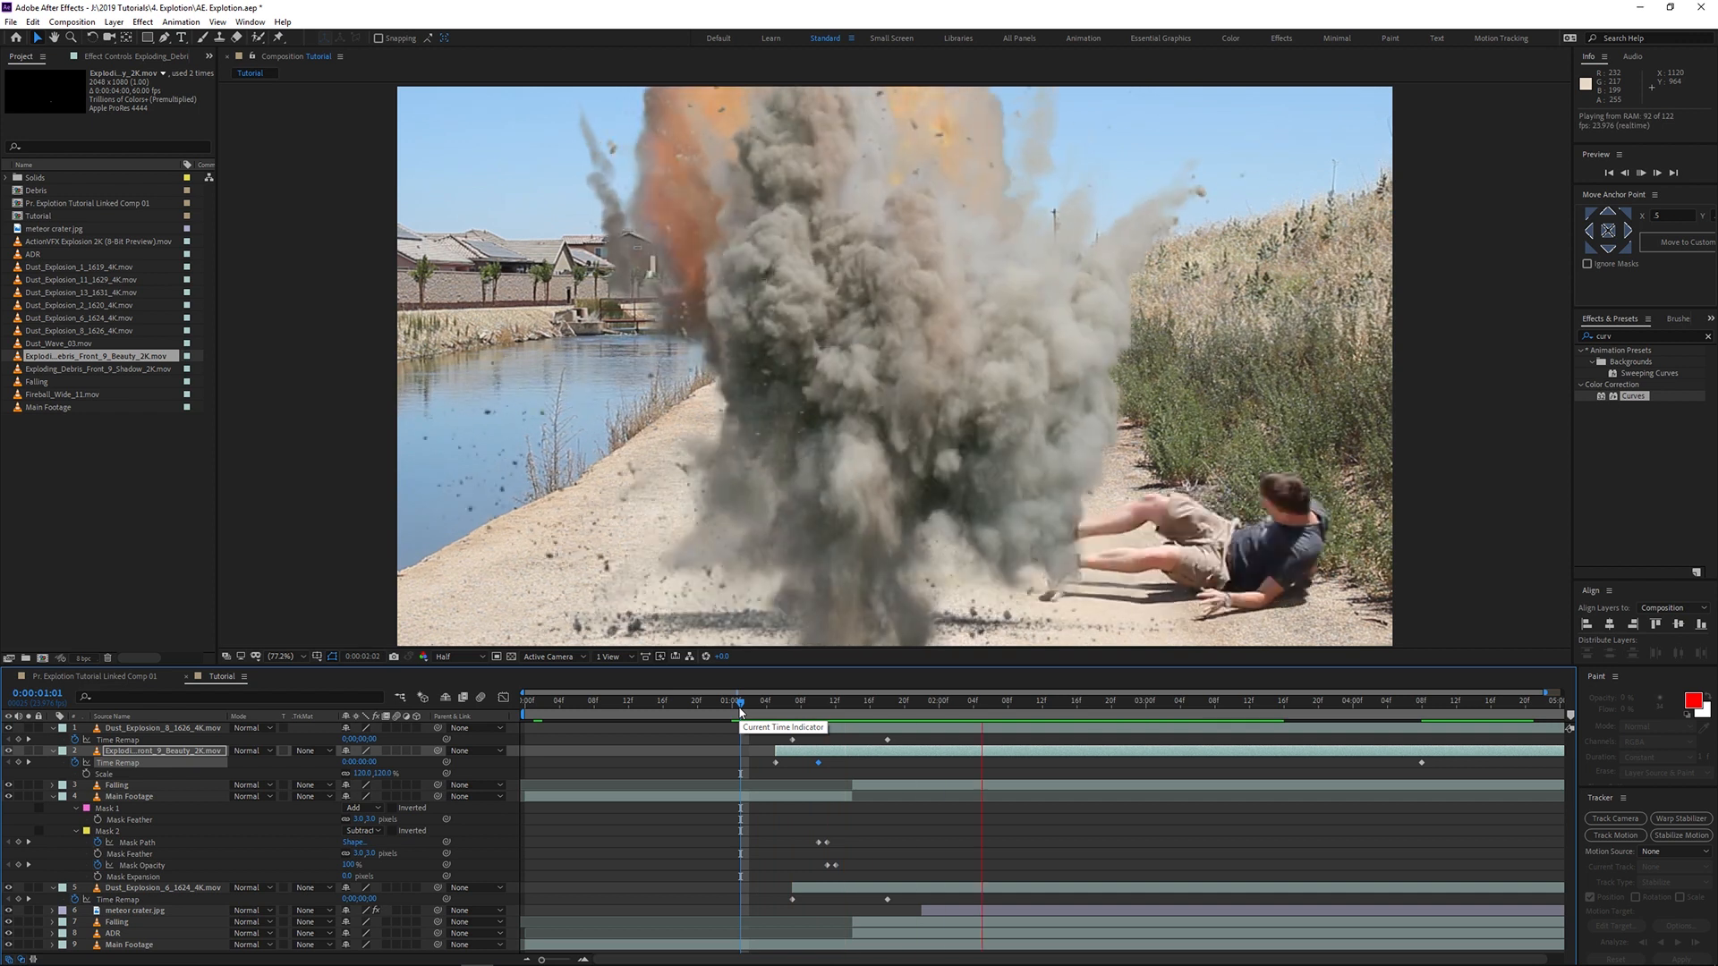
left_click_drag(741, 711, 703, 743)
key("space")
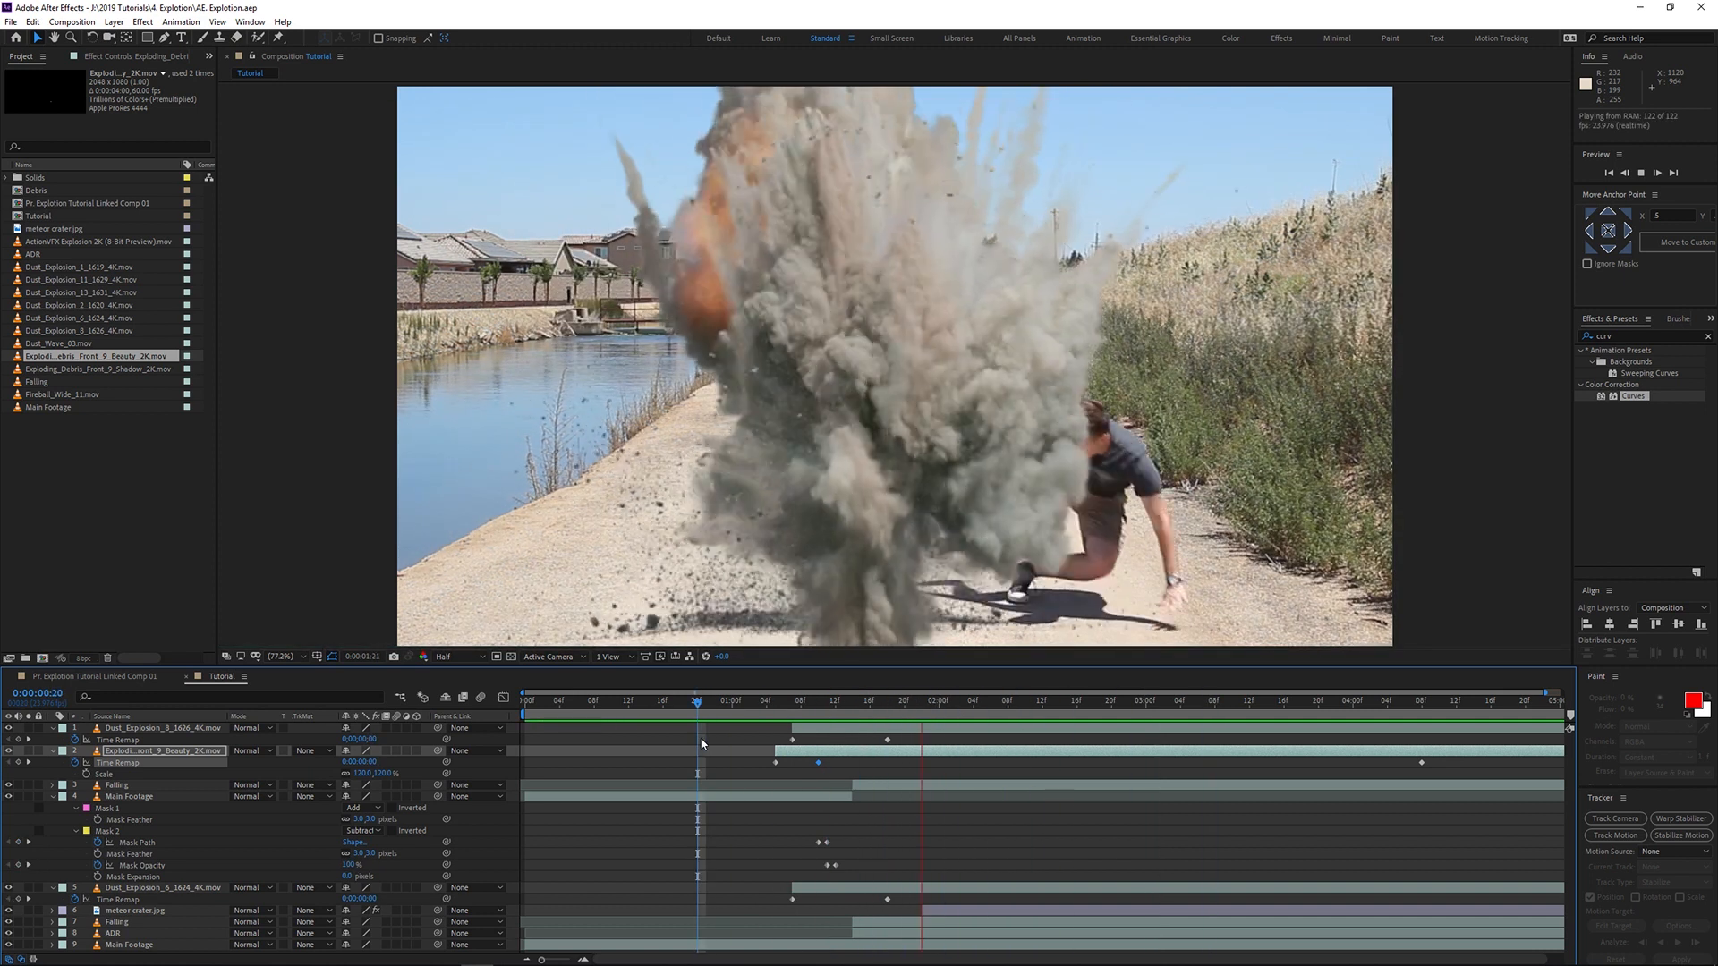
left_click_drag(687, 707, 630, 715)
key("space")
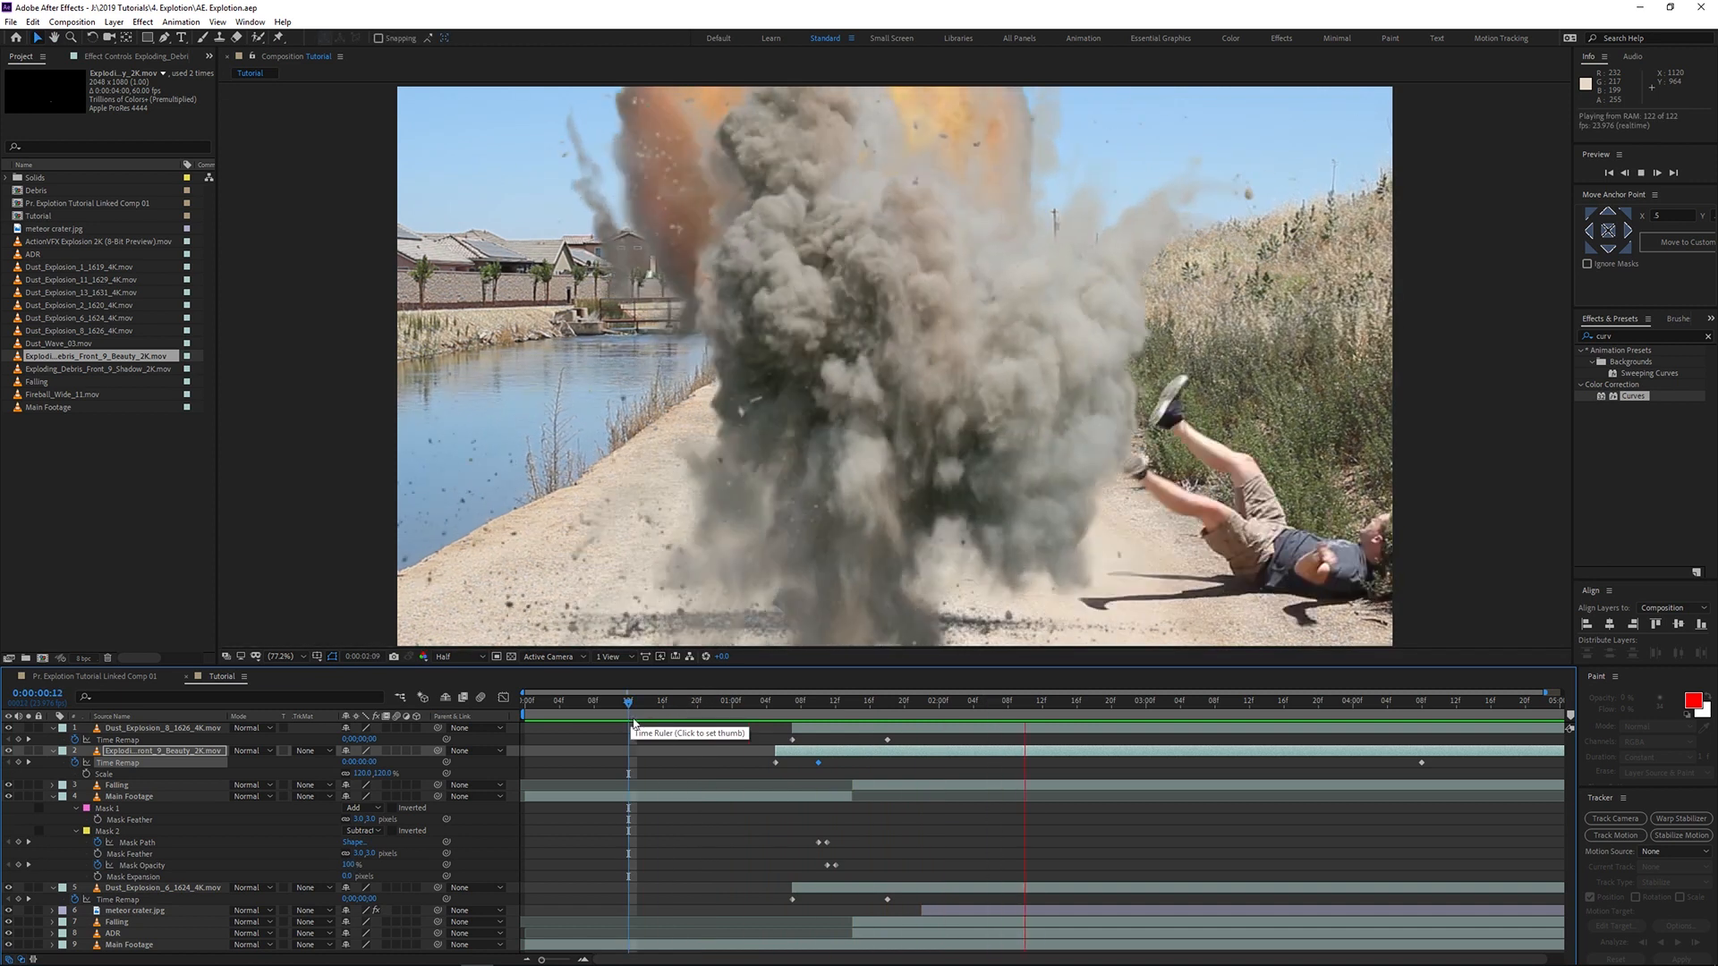
key("space")
Step: At 0:00:01:13, apply the Tint effect to the Dust_Explosion_8_1626_4K.mov layer
left_click(777, 706)
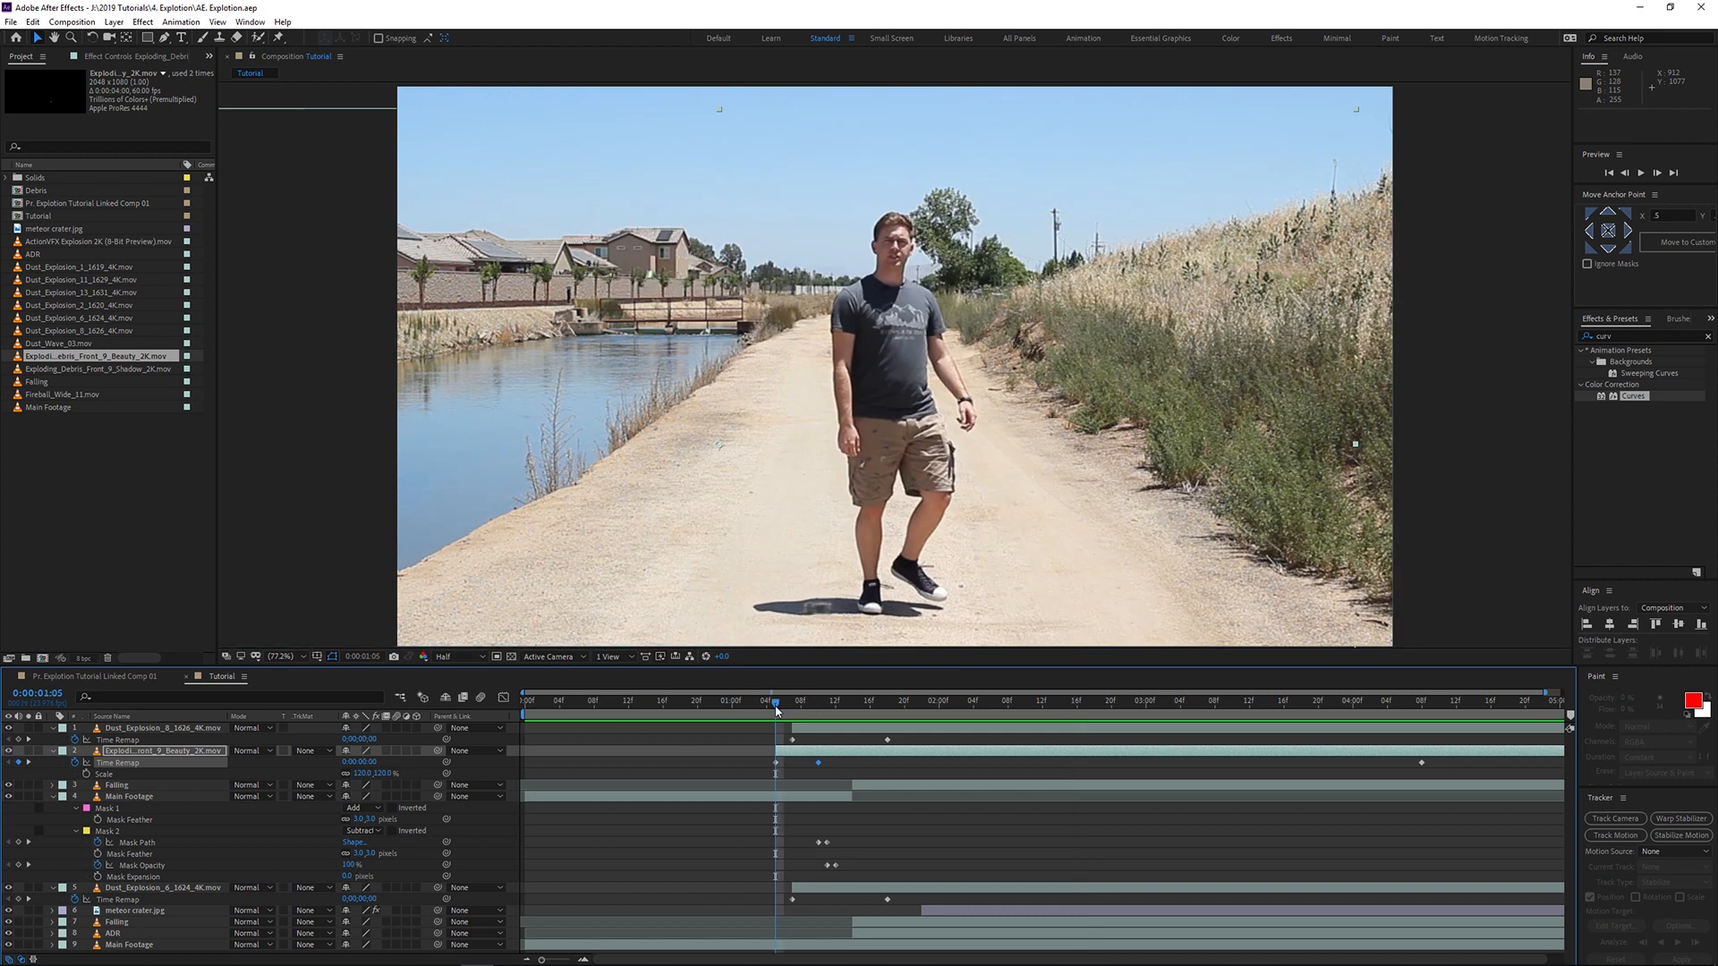
left_click_drag(778, 707, 844, 707)
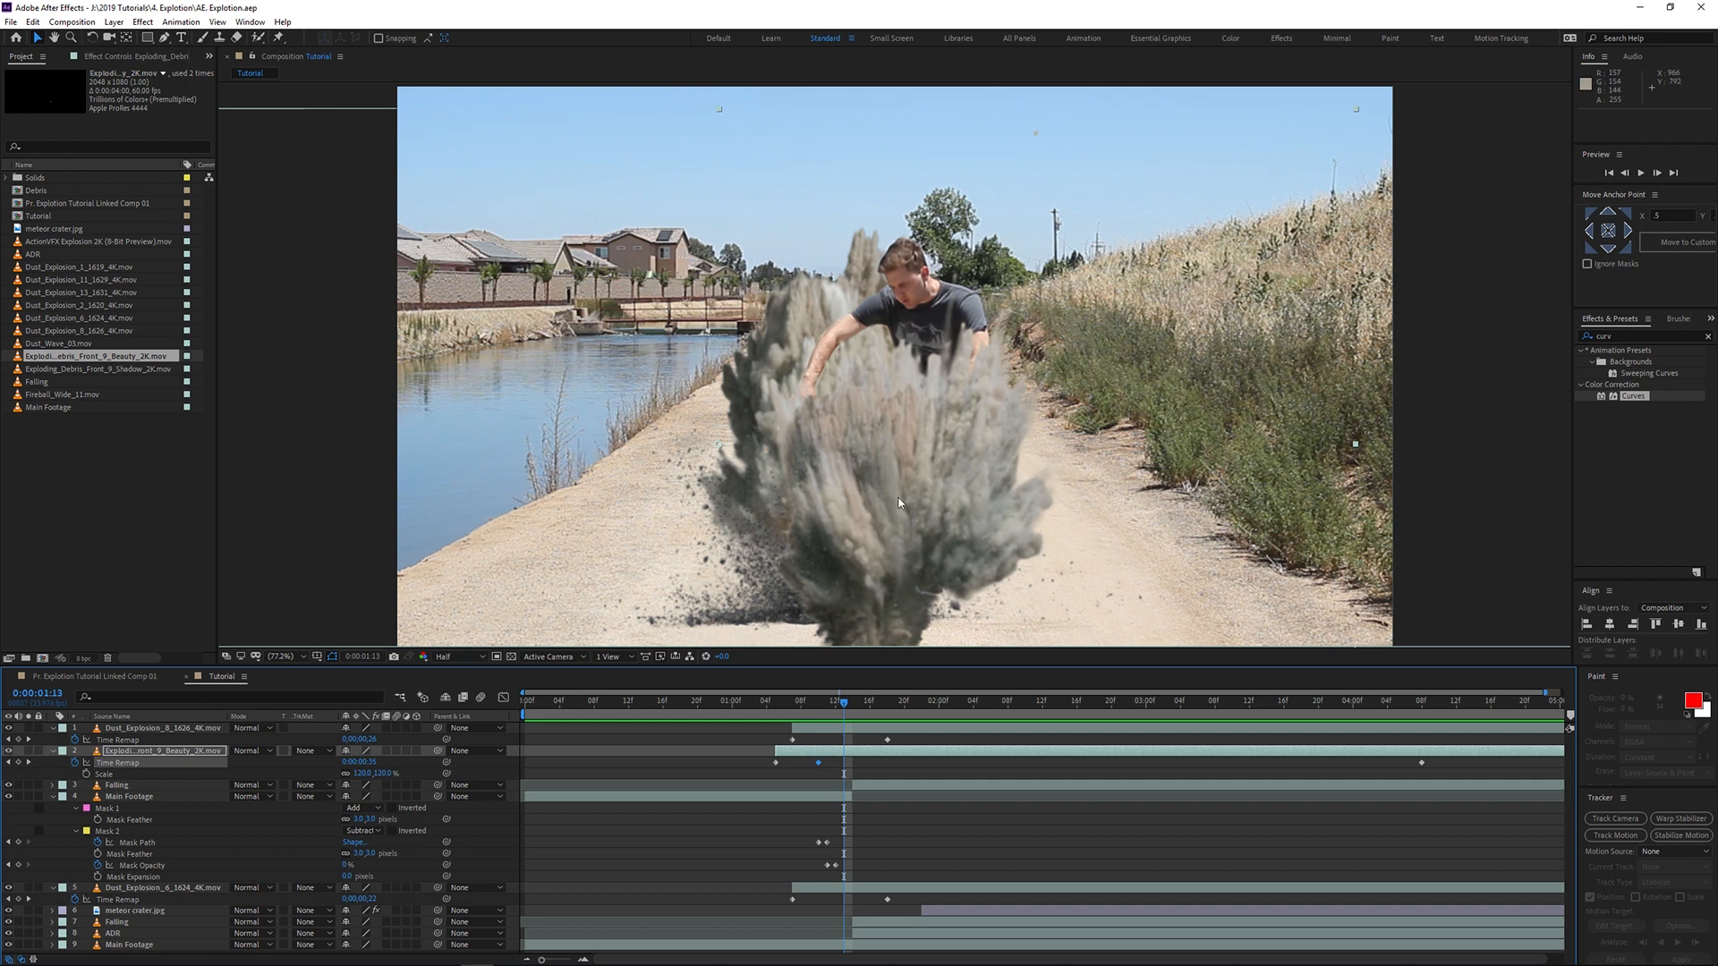
left_click(1643, 335)
type("tint")
left_click_drag(1635, 401, 859, 737)
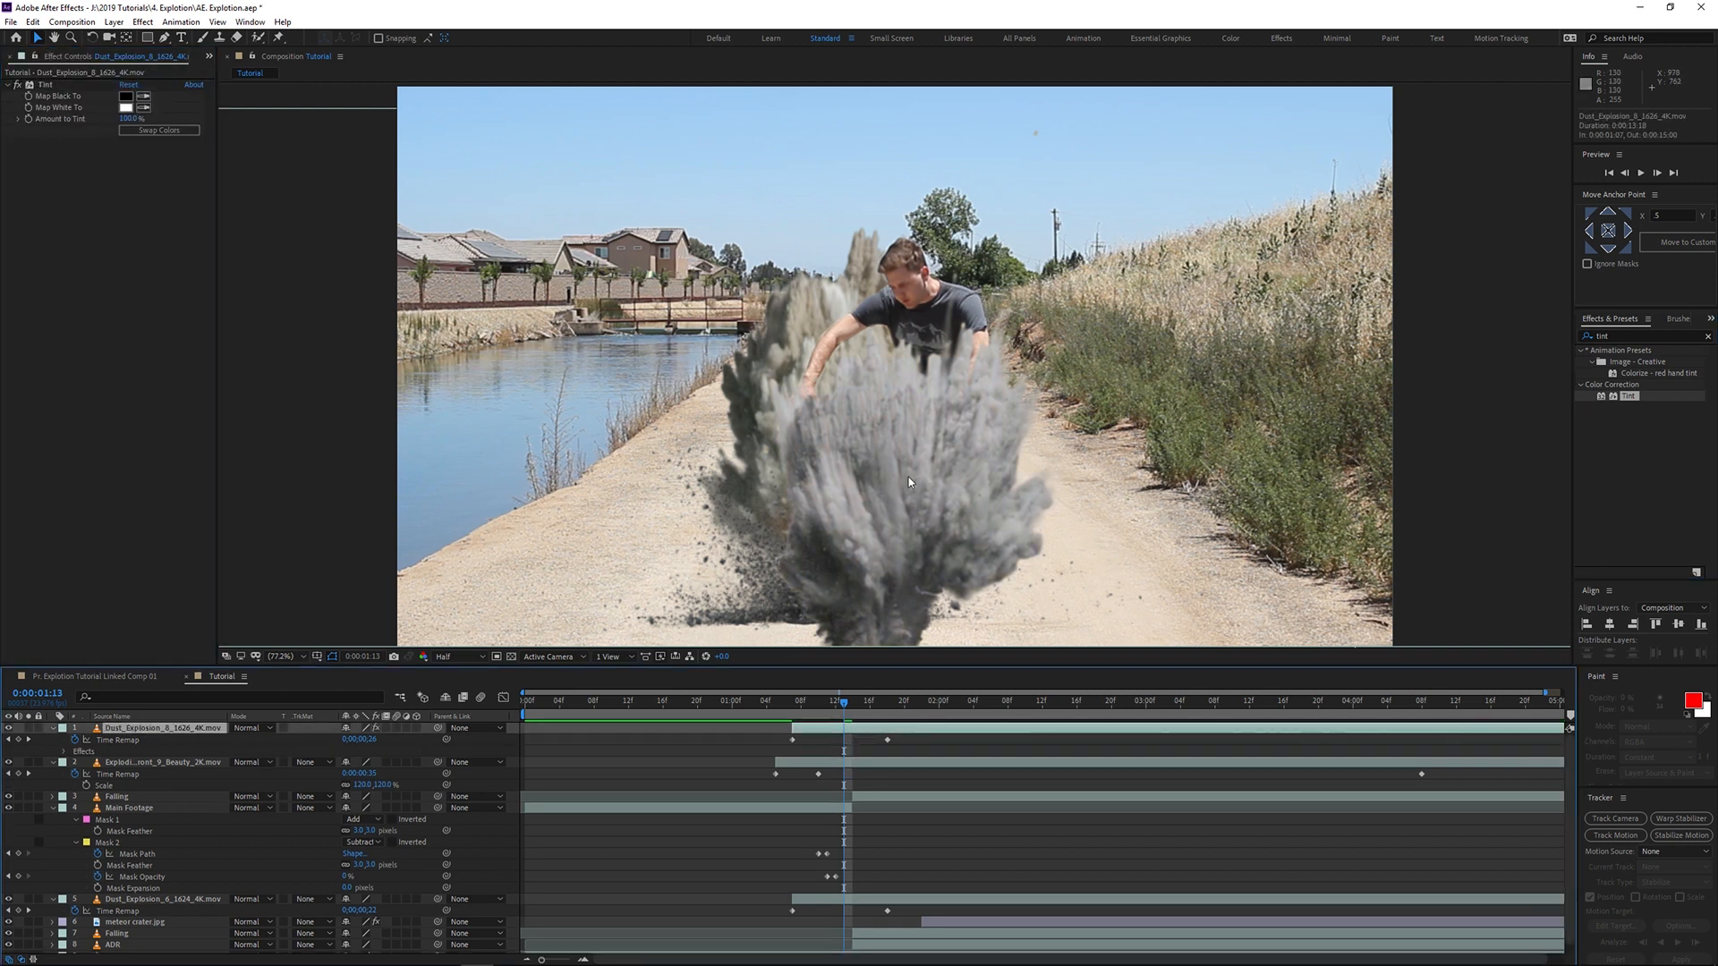
Step: Set the Tint's Map White To colour to orange-yellow FFBF34 and its Amount to Tint to 12%
left_click(125, 108)
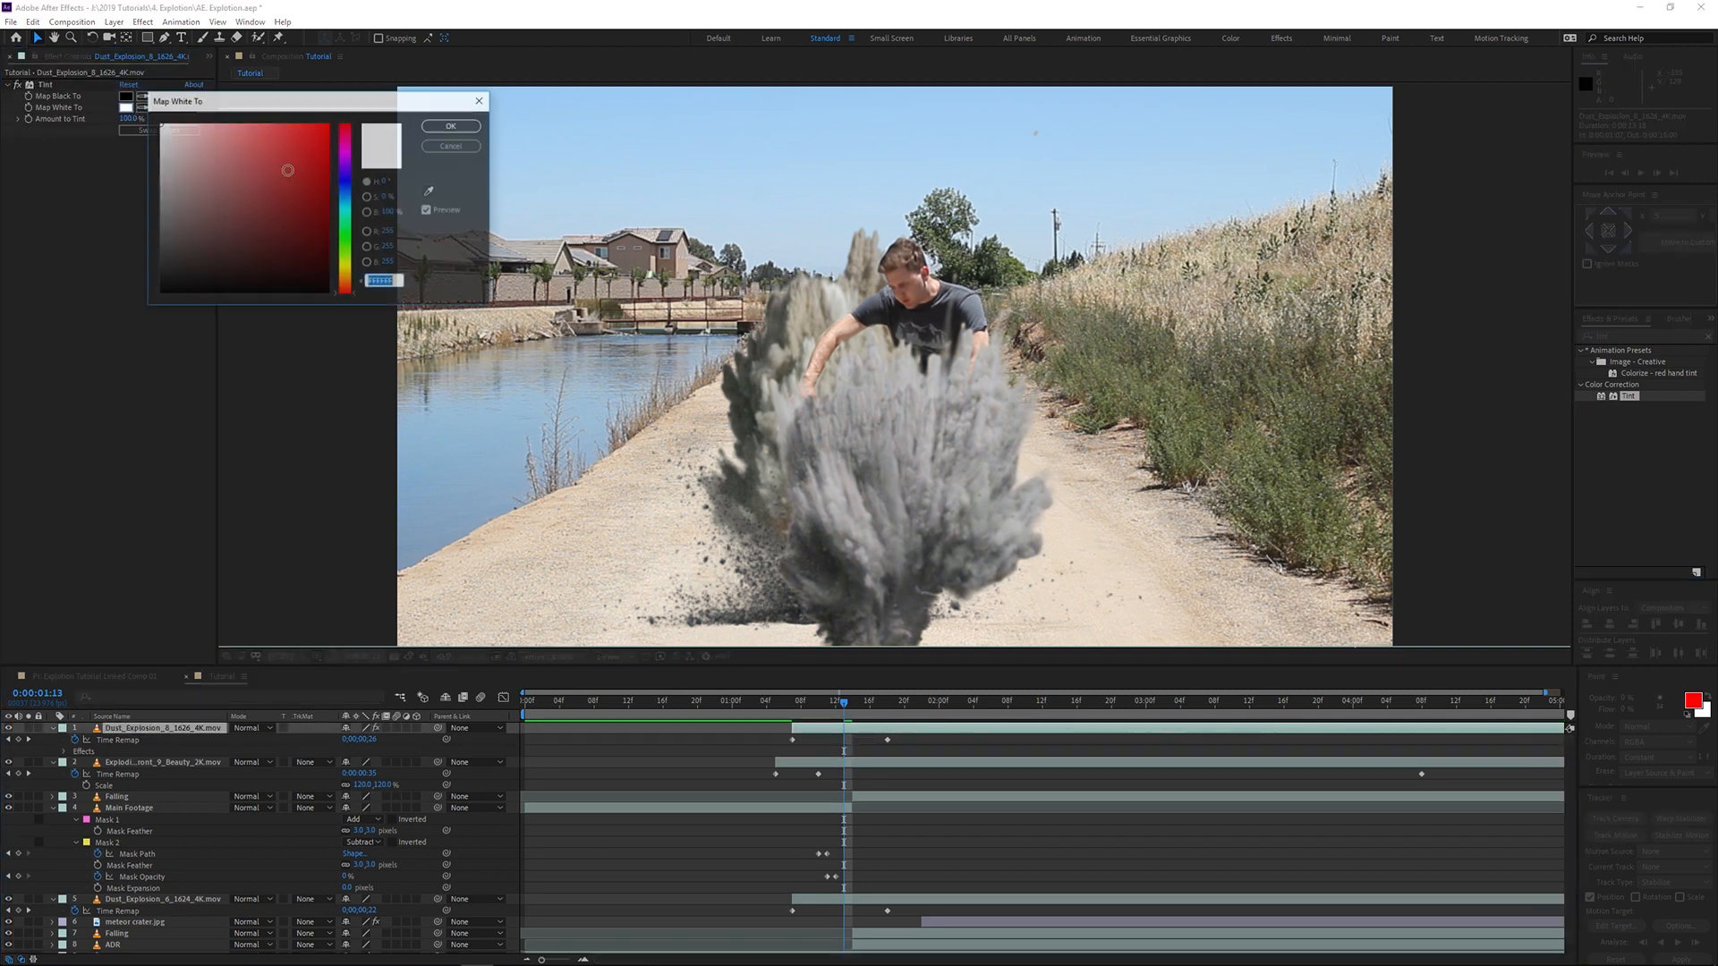
left_click(346, 267)
left_click_drag(346, 267, 345, 277)
left_click(337, 132)
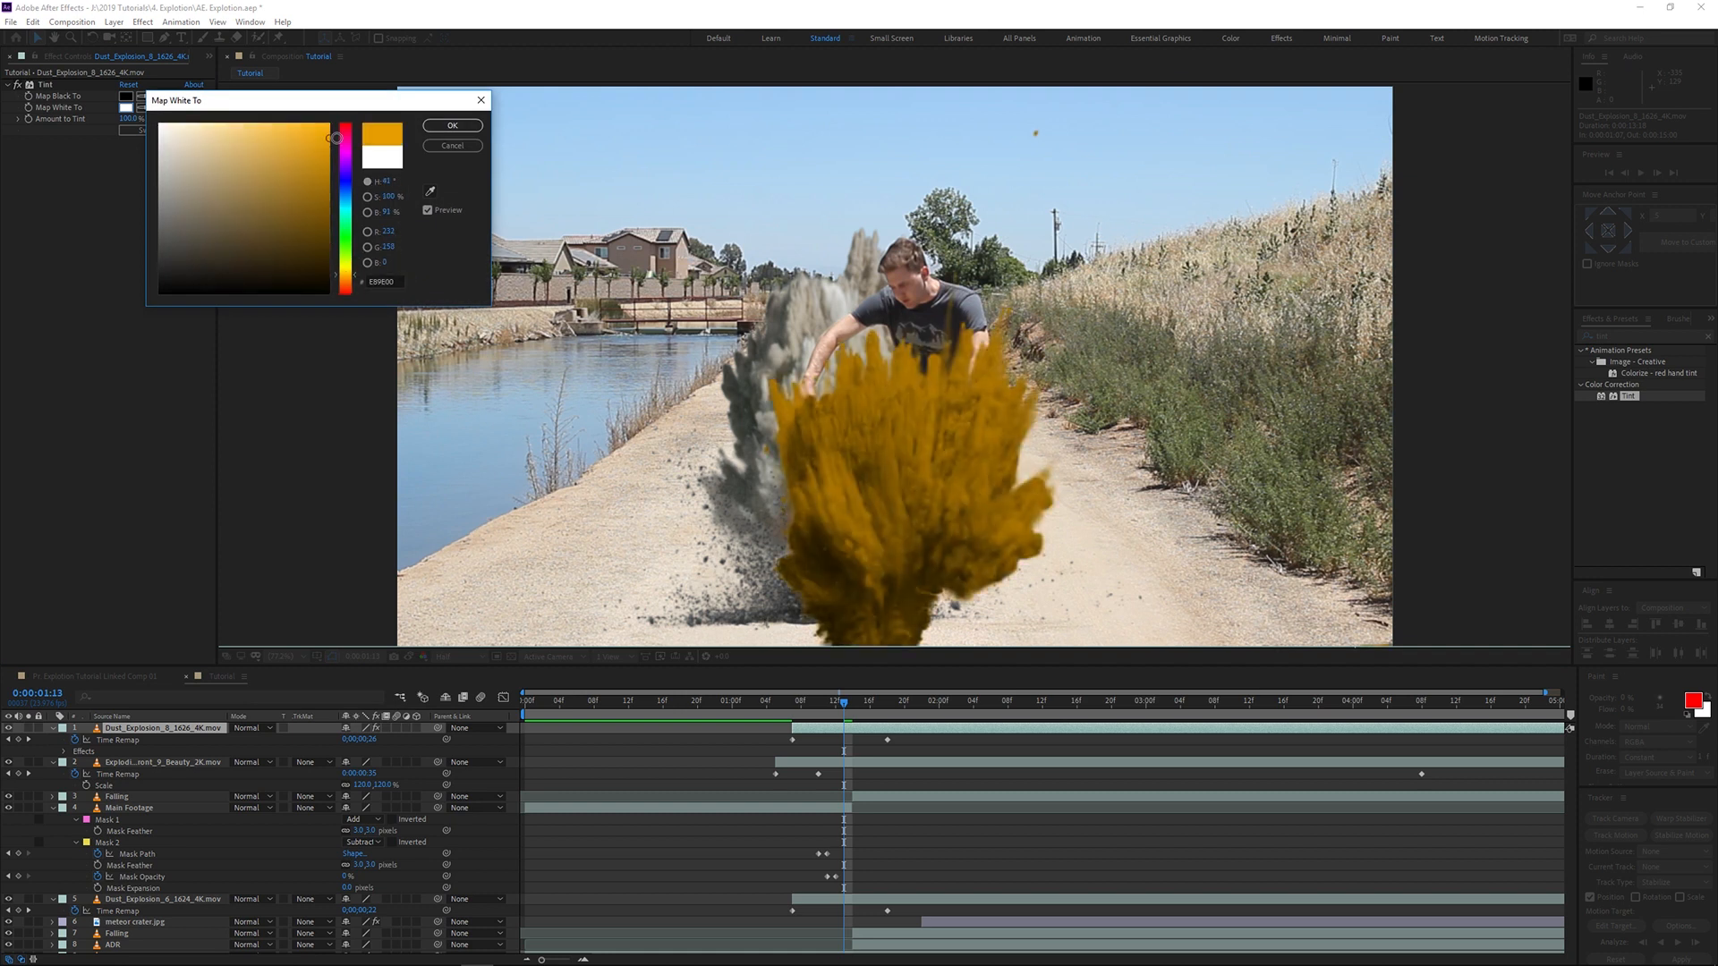
left_click_drag(337, 132, 295, 111)
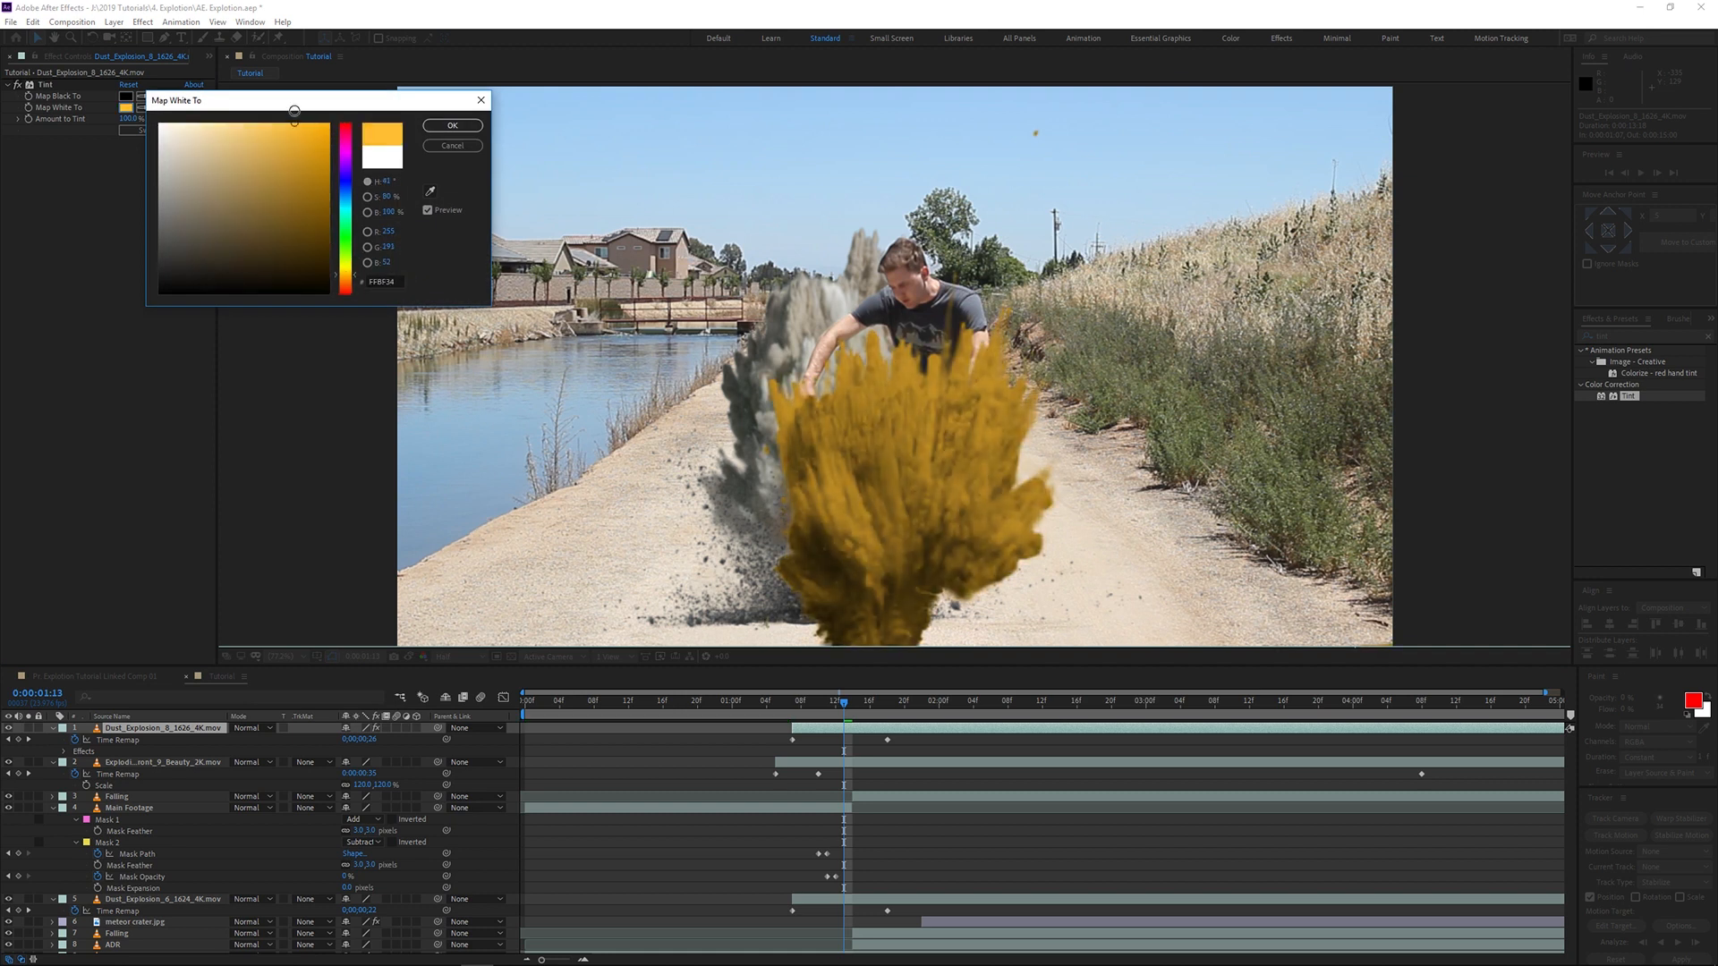
left_click(451, 126)
left_click_drag(131, 118, 113, 118)
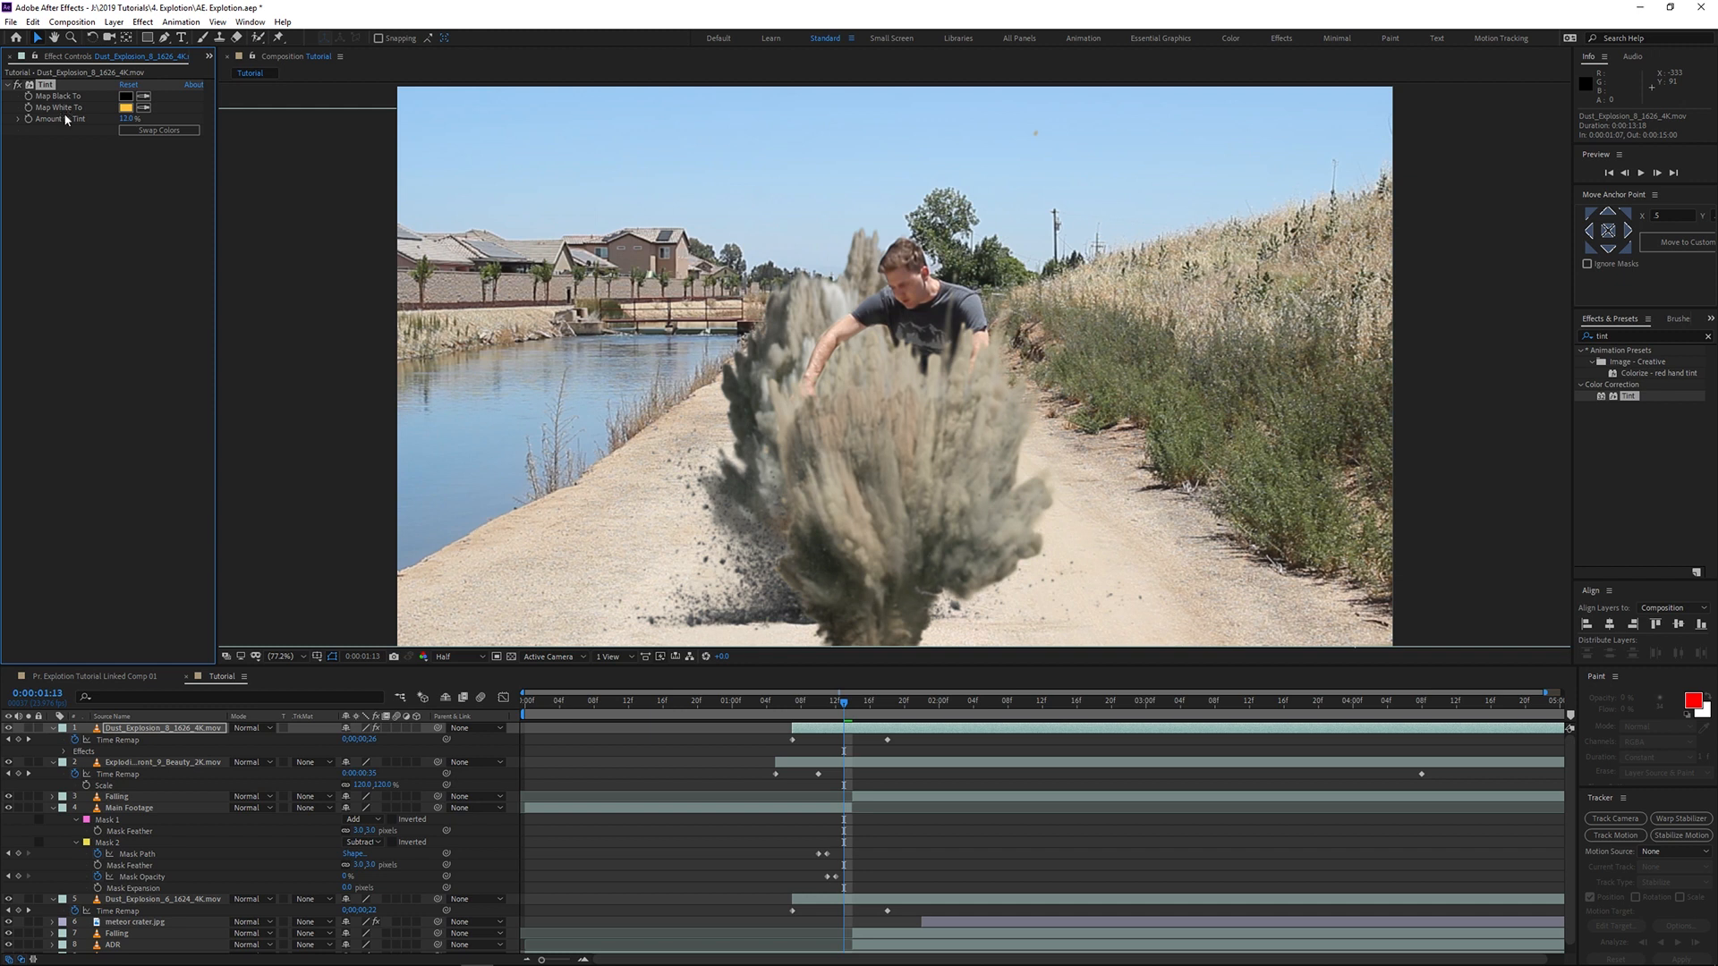
Step: Darken the Tint's Map White To colour to DBA235 and copy the effect onto the Dust_Explosion_6_1624_4K.mov layer
left_click(126, 107)
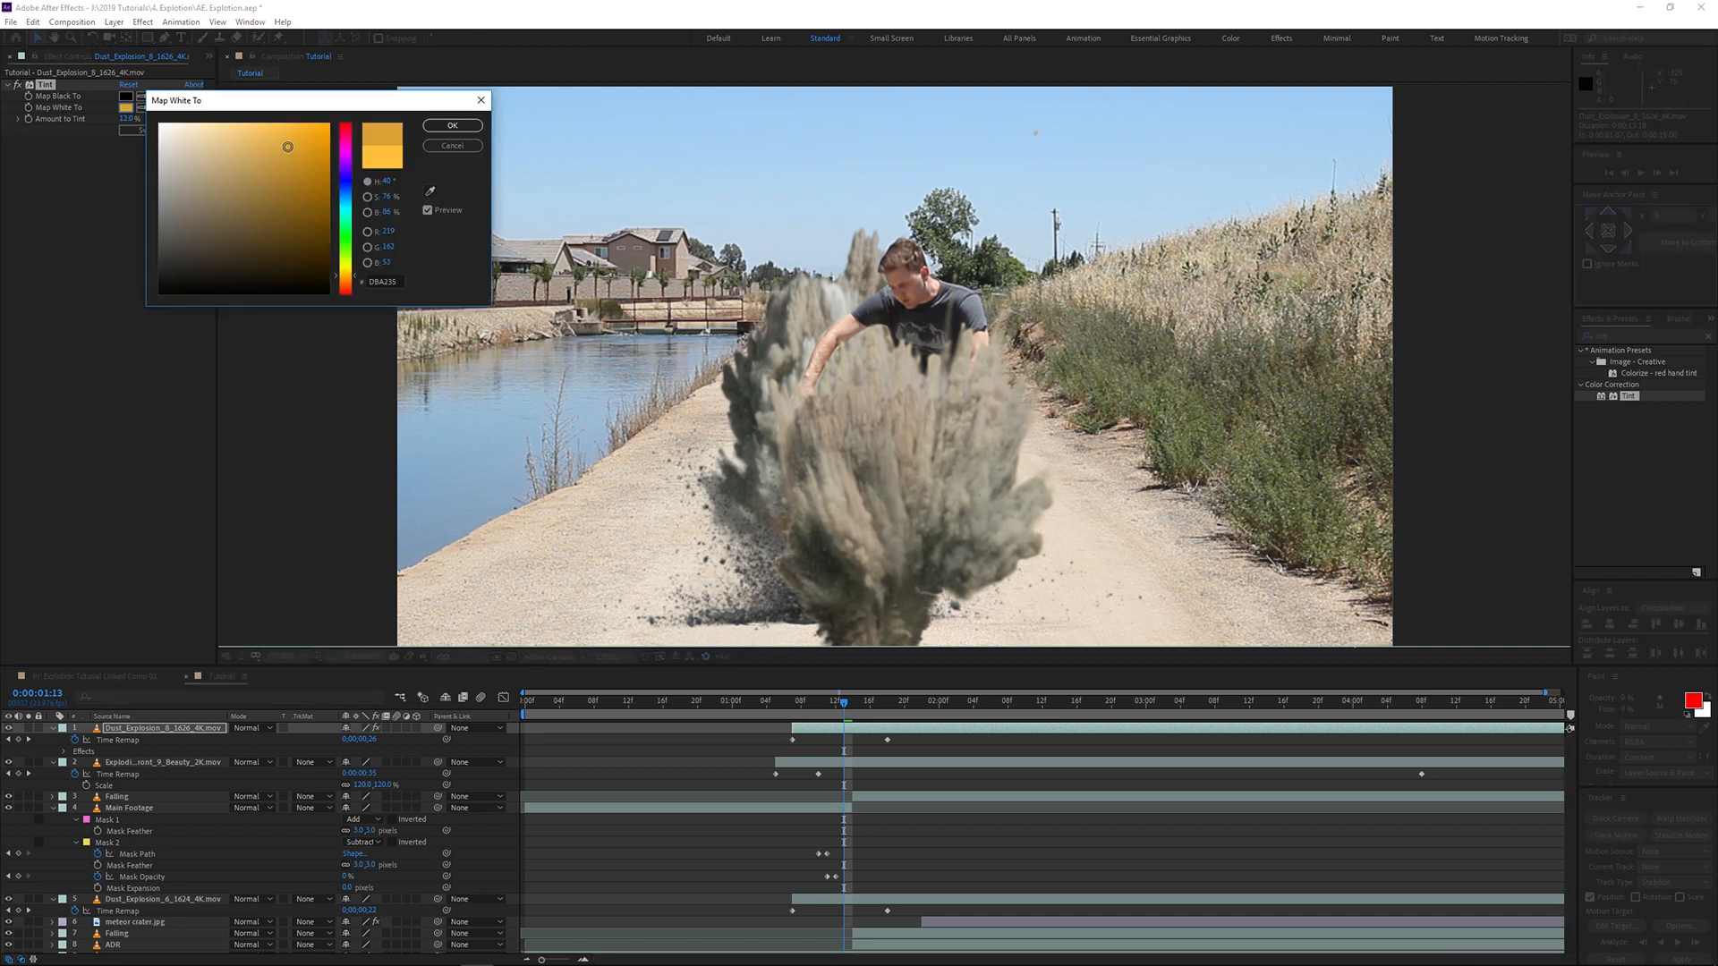
left_click(429, 126)
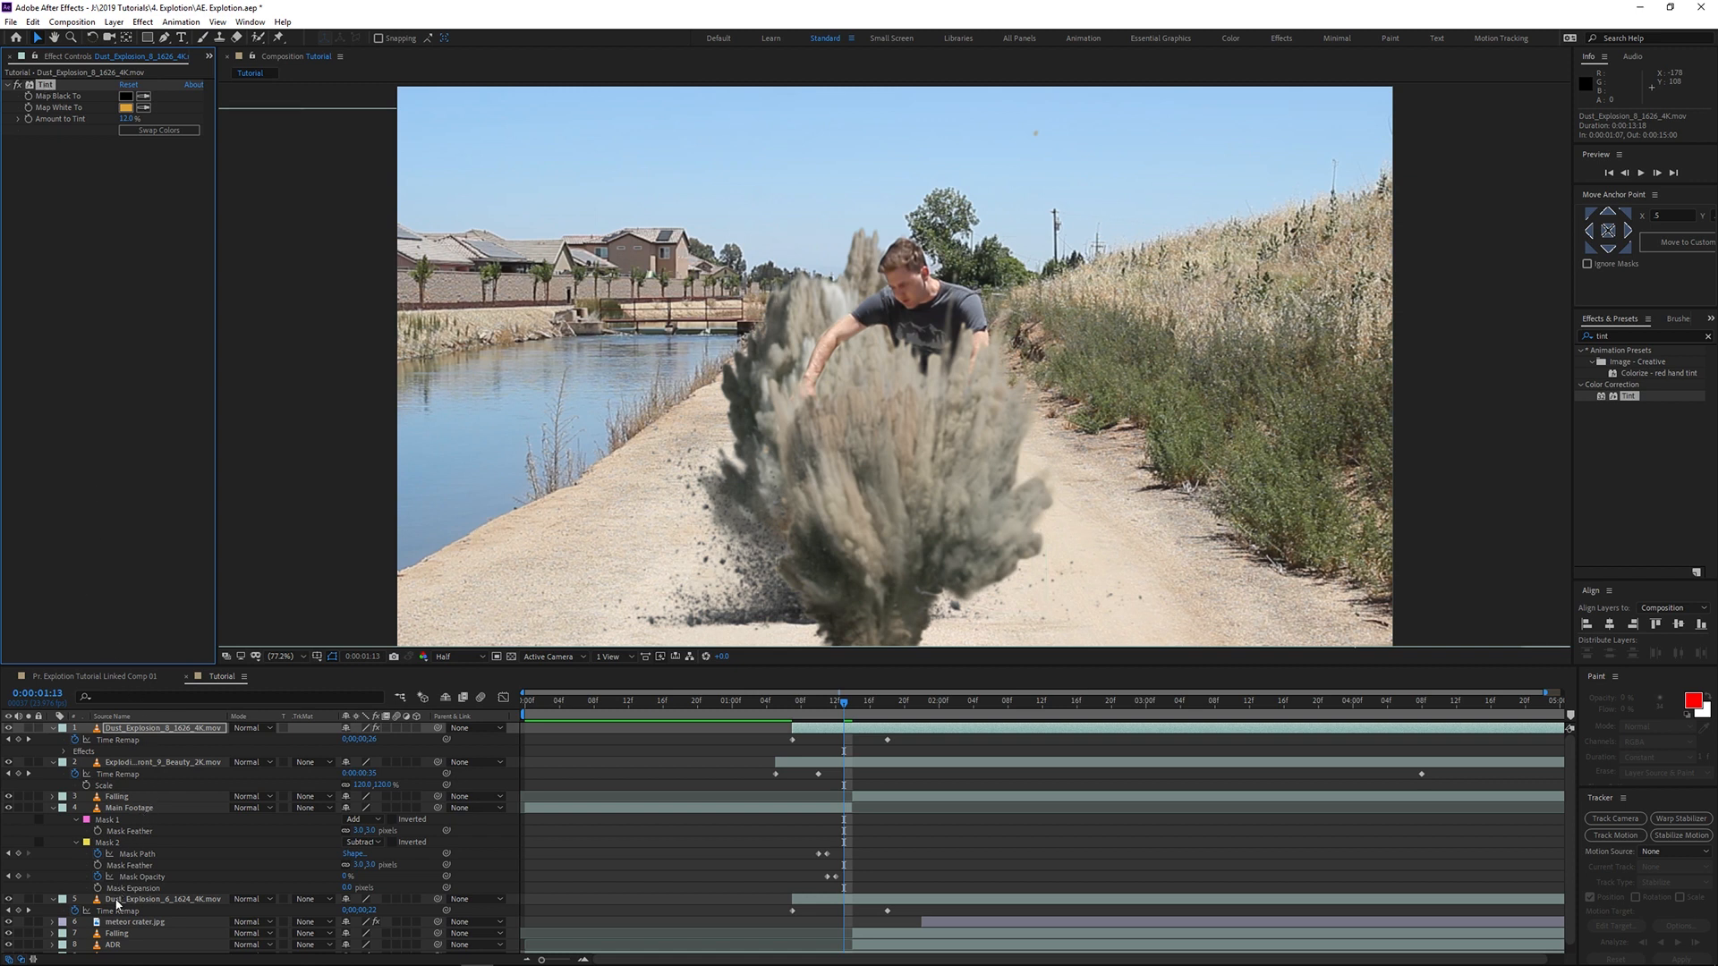
left_click(156, 901)
key("ctrl+v")
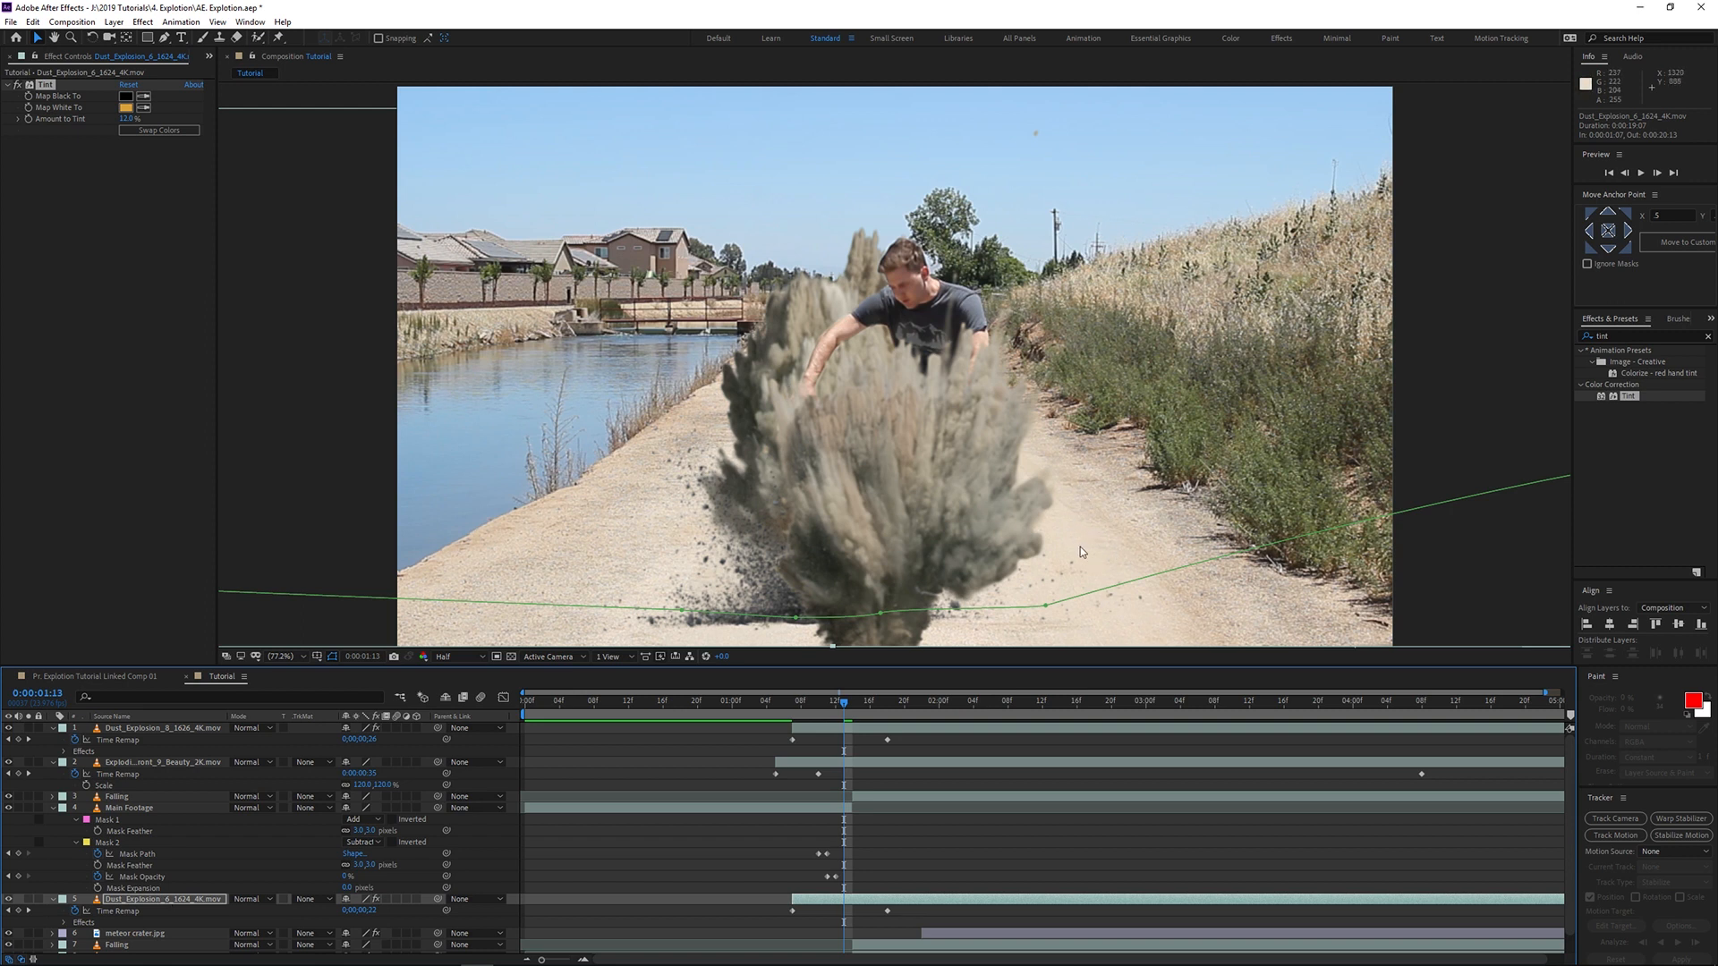
Step: Apply Curves to the Dust_Explosion_8_1626_4K.mov layer and raise the midpoint of its Red channel curve slightly
left_click(1629, 337)
type("curv")
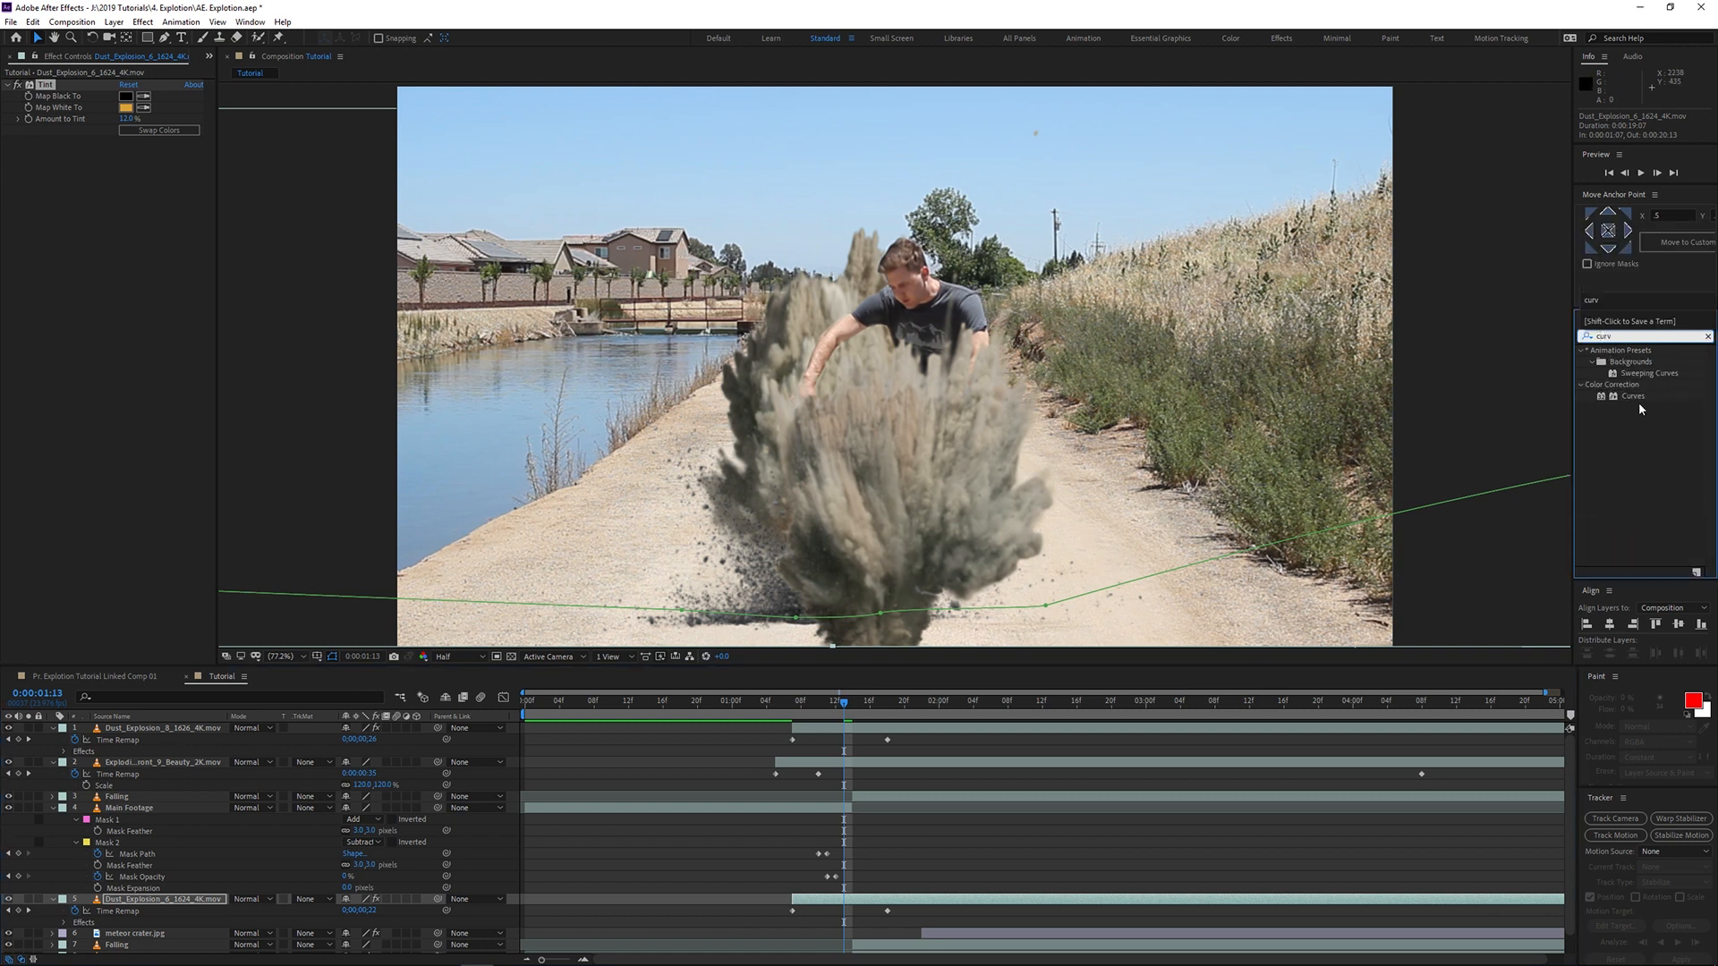
left_click_drag(1634, 396, 817, 728)
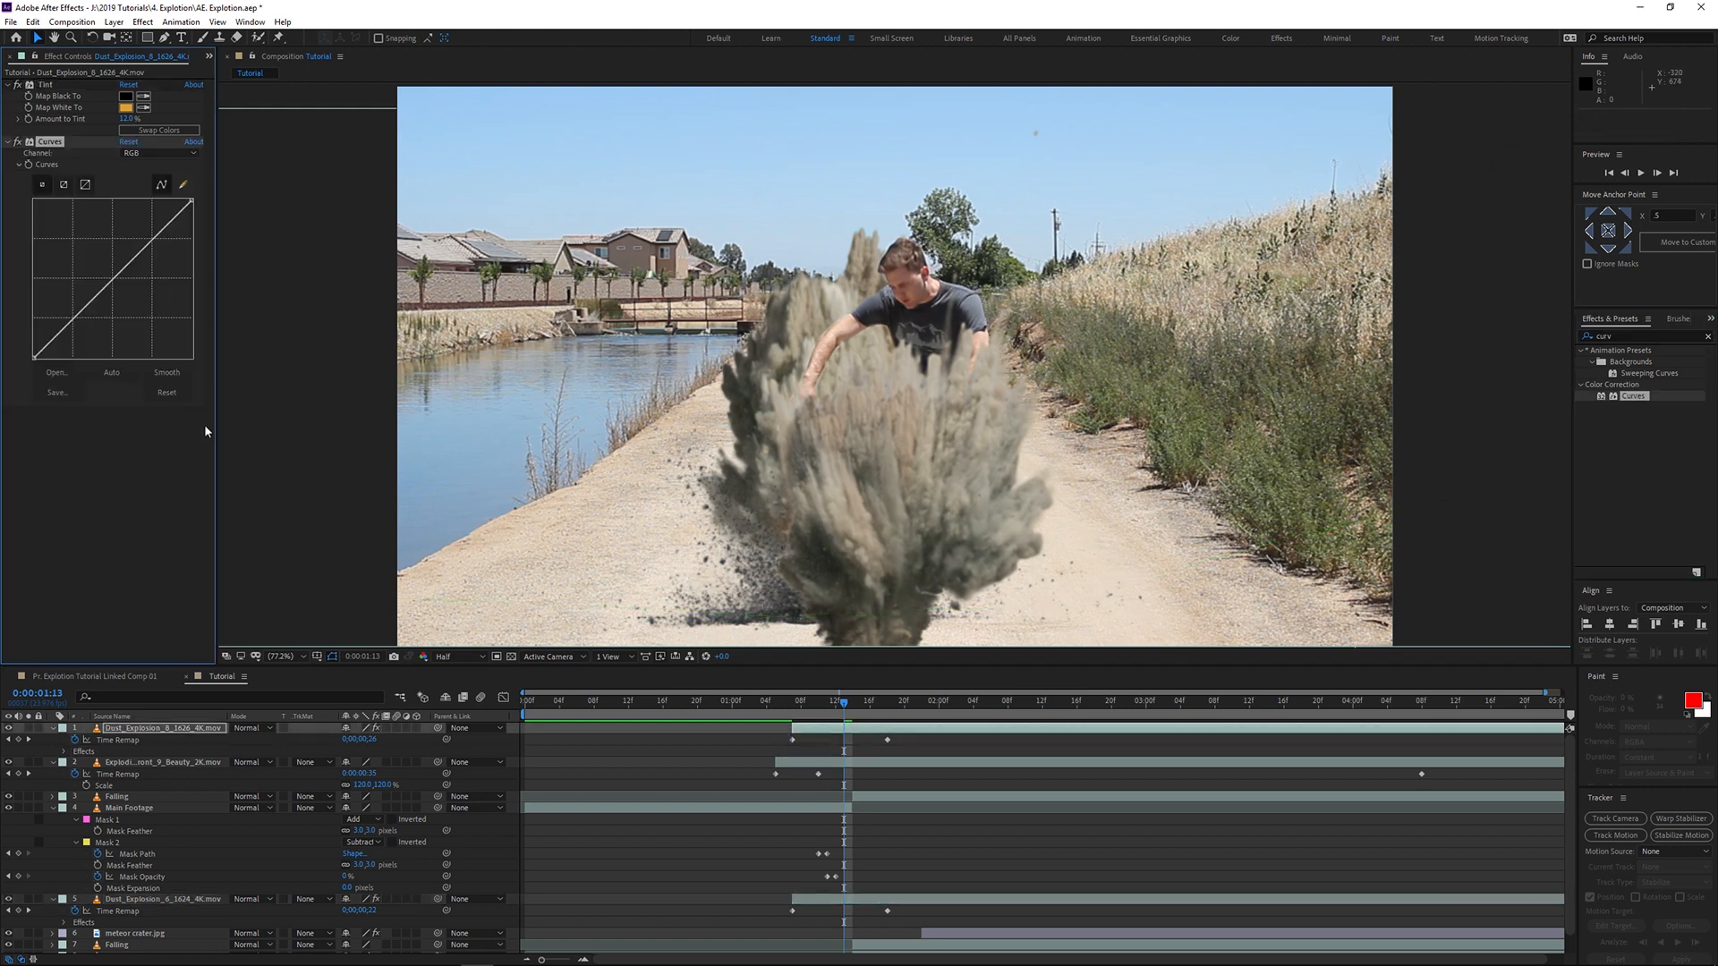
left_click(148, 153)
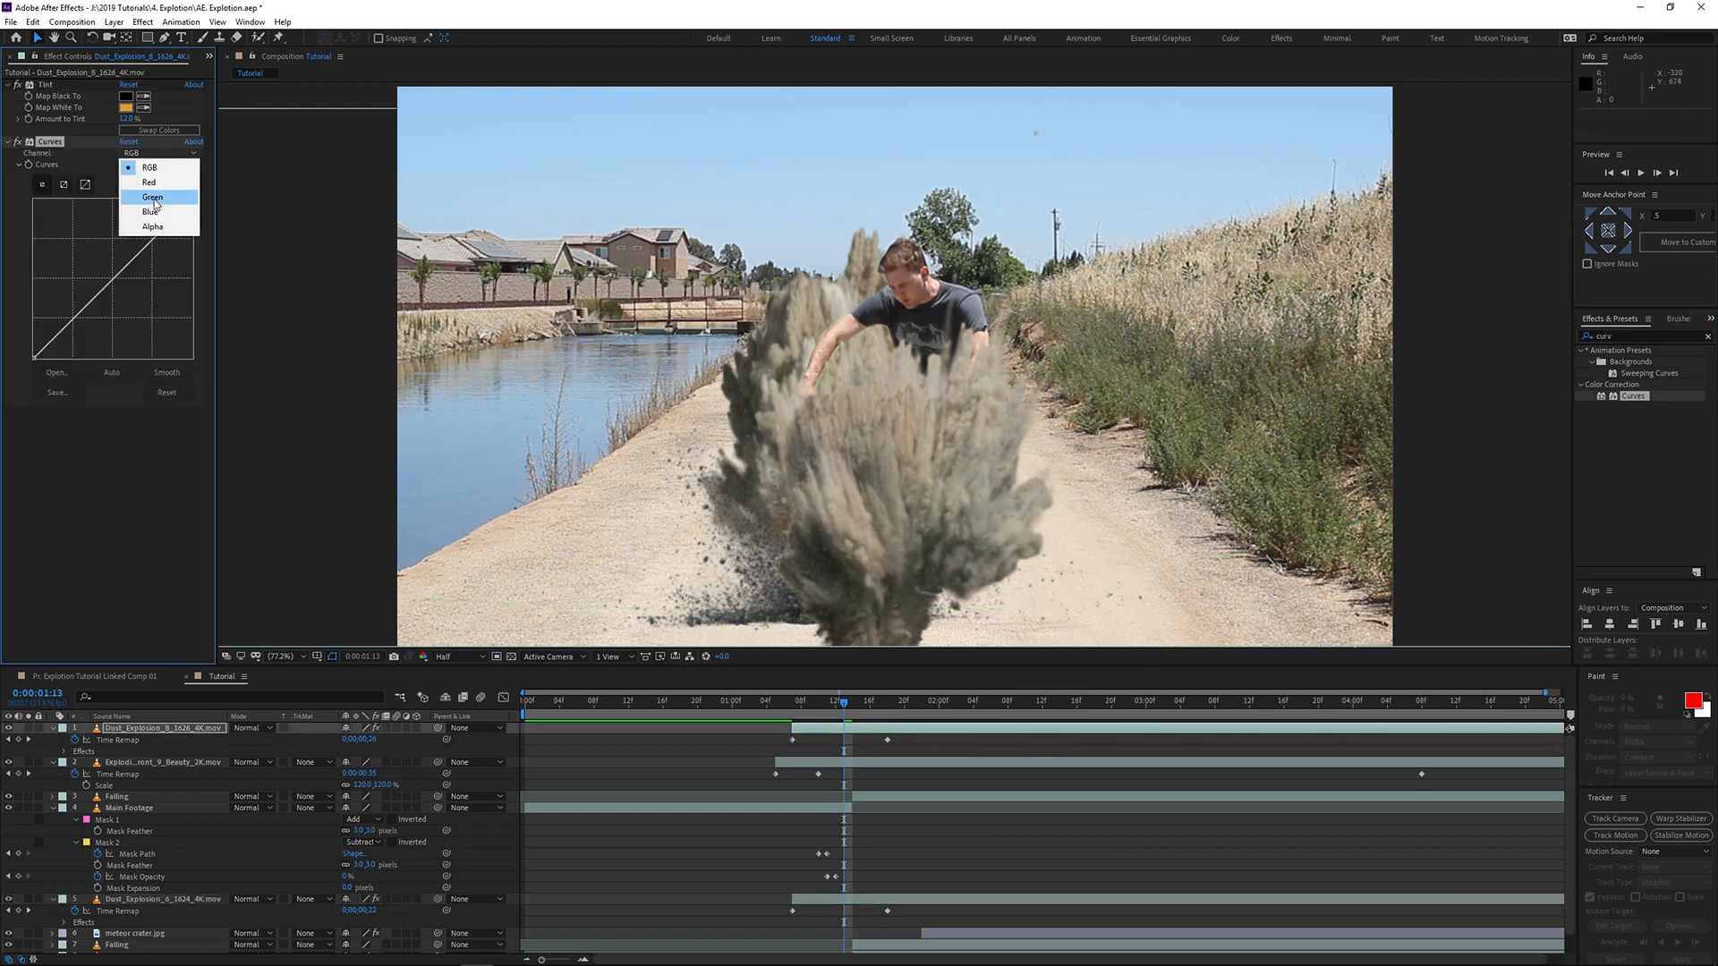
left_click(157, 183)
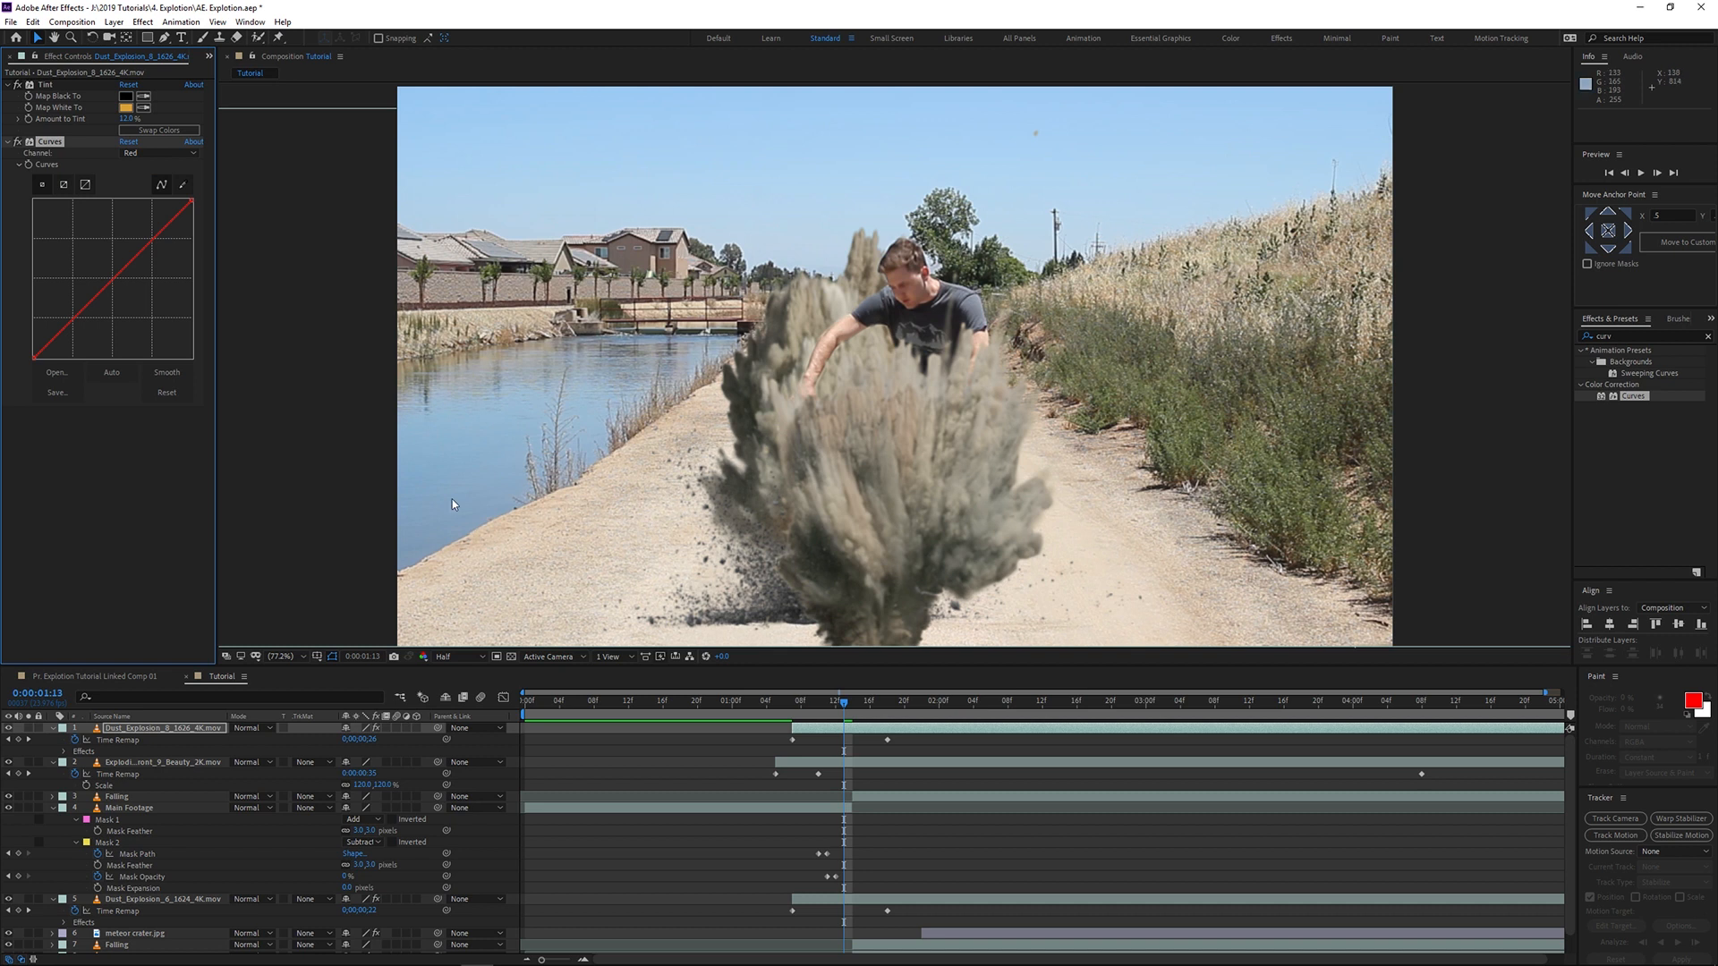
left_click(115, 274)
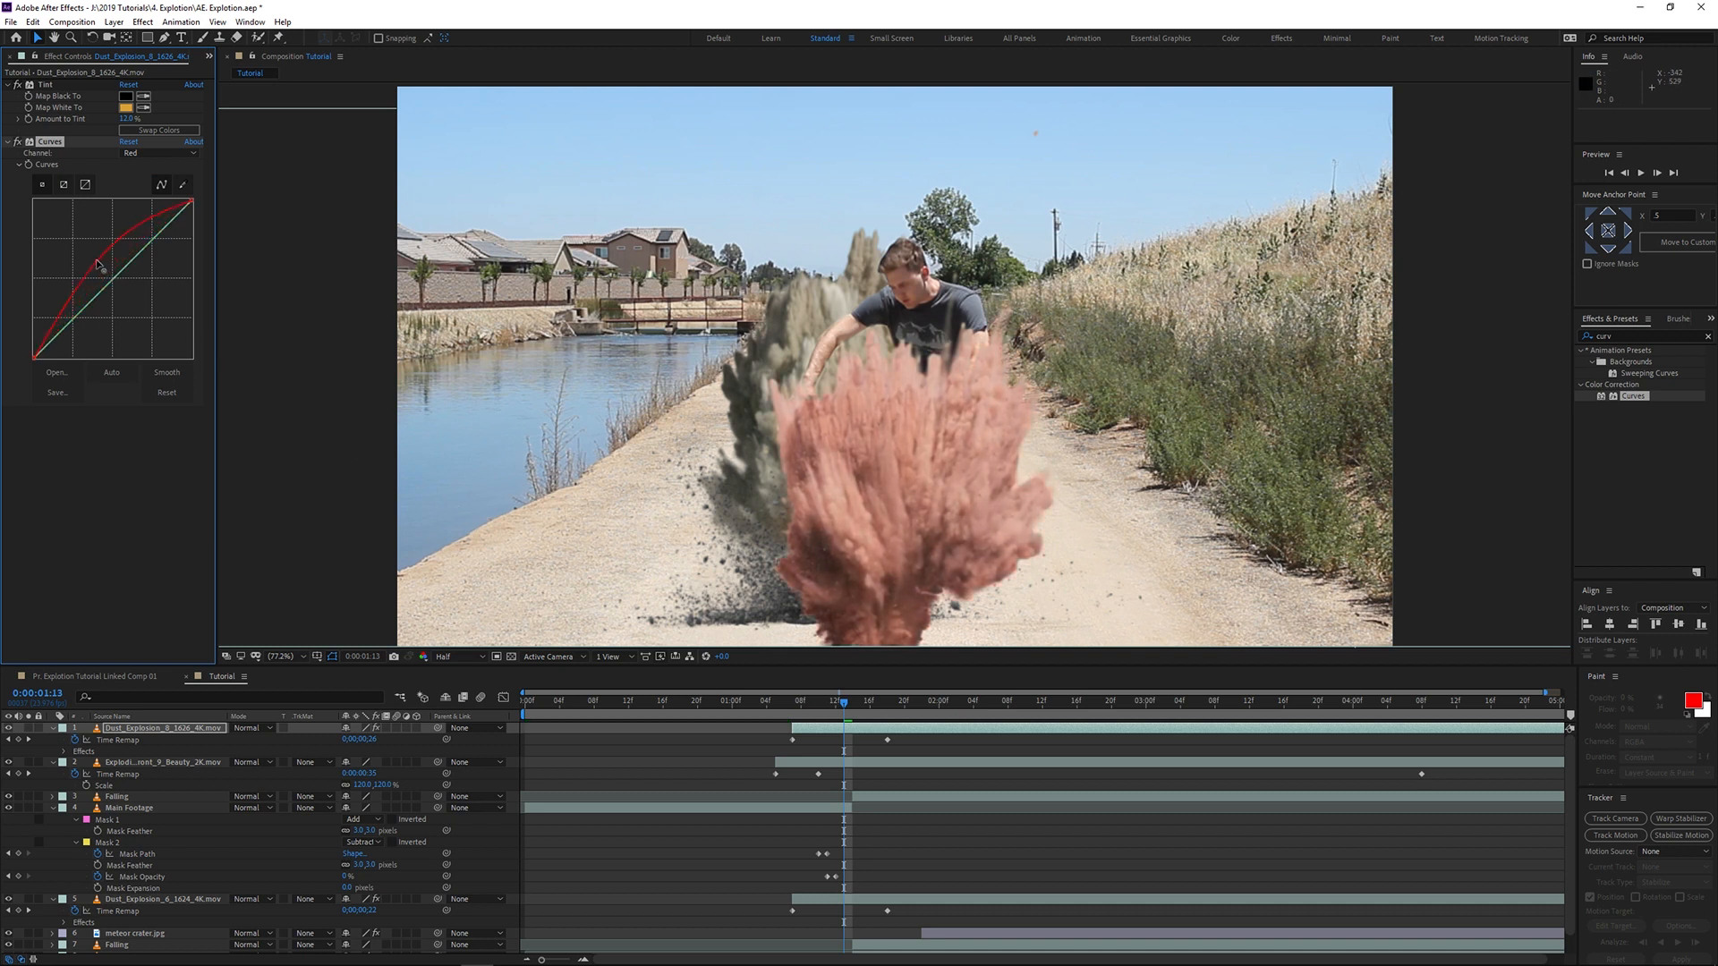
left_click_drag(93, 262, 117, 279)
Step: Add a midpoint to the Green channel curve of the front dust explosion and fine-tune it slightly
left_click(163, 154)
left_click(152, 197)
left_click(117, 279)
left_click_drag(116, 274, 115, 275)
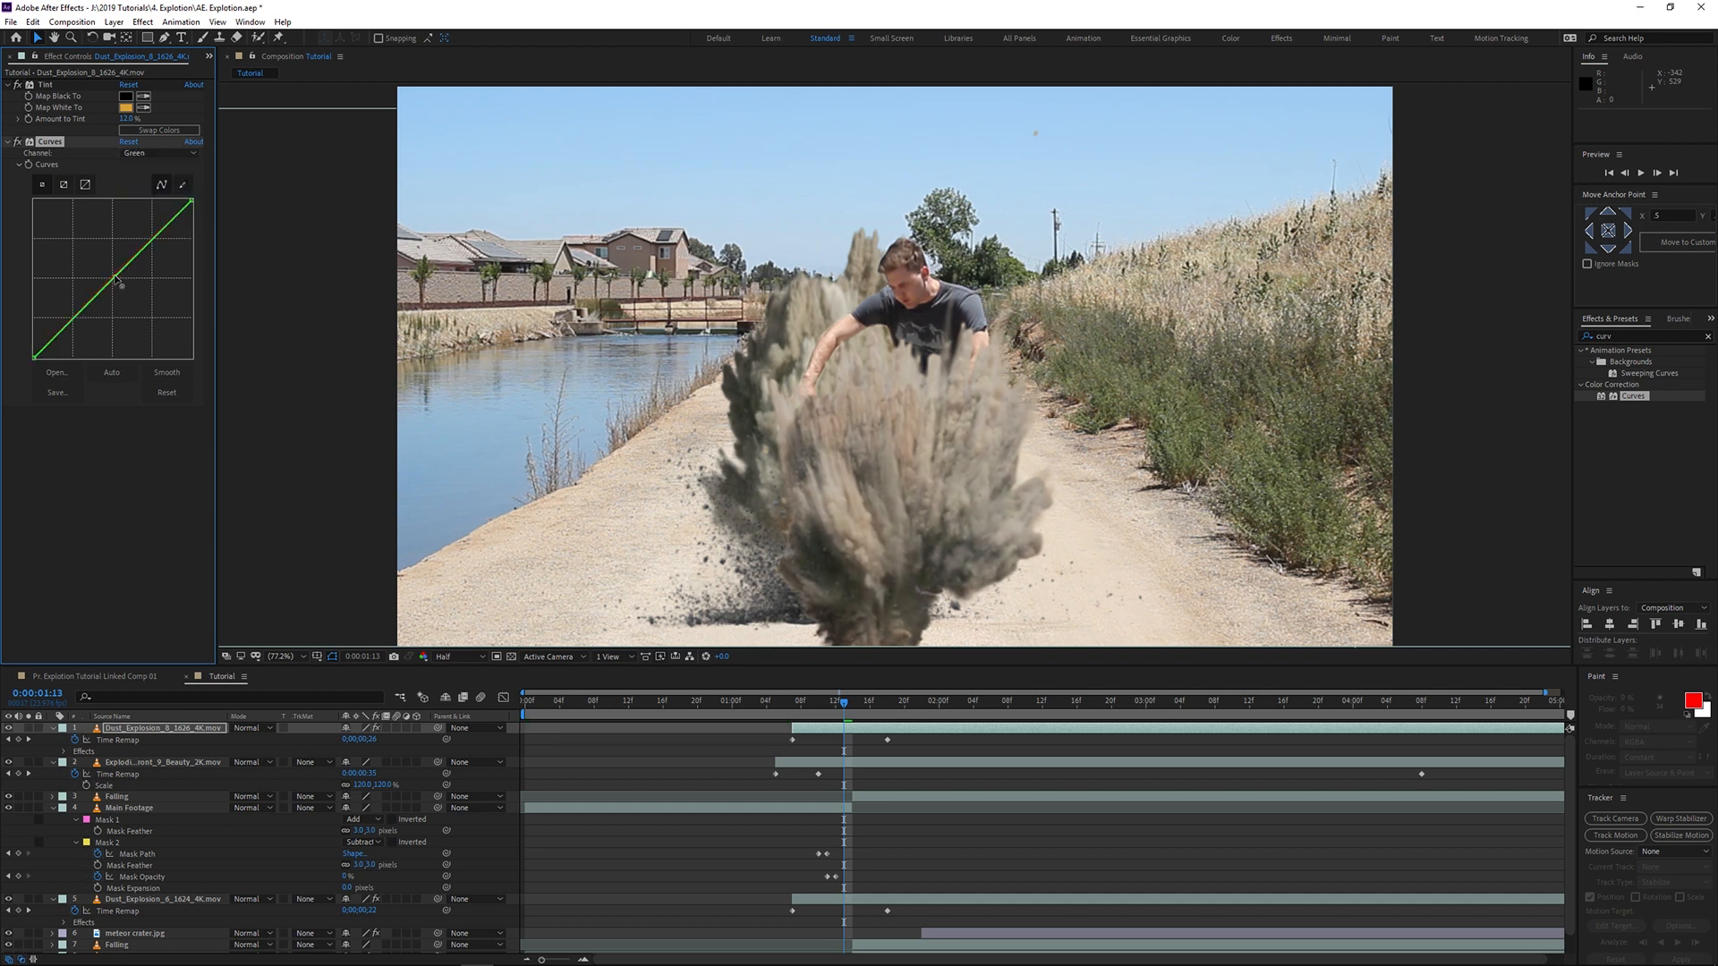
Step: Add a slightly adjusted midpoint to the front dust explosion's Blue channel curve and copy Curves onto the Dust_Explosion_6_1624_4K.mov layer
left_click(159, 153)
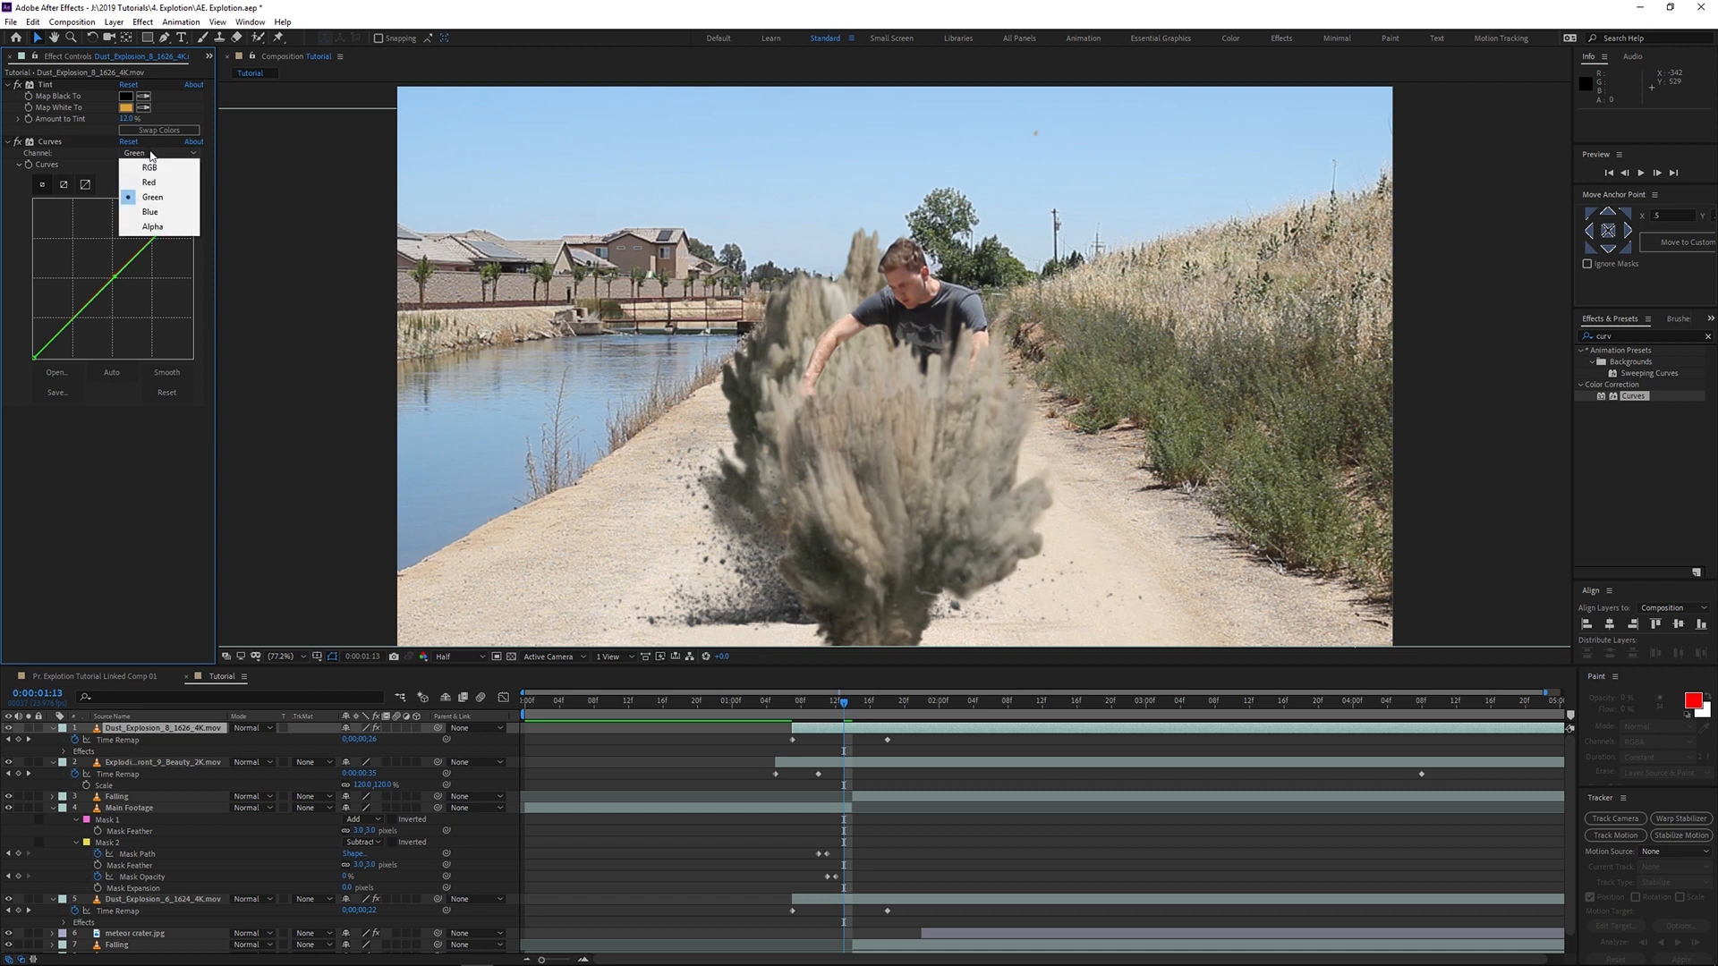
left_click(161, 213)
left_click(111, 285)
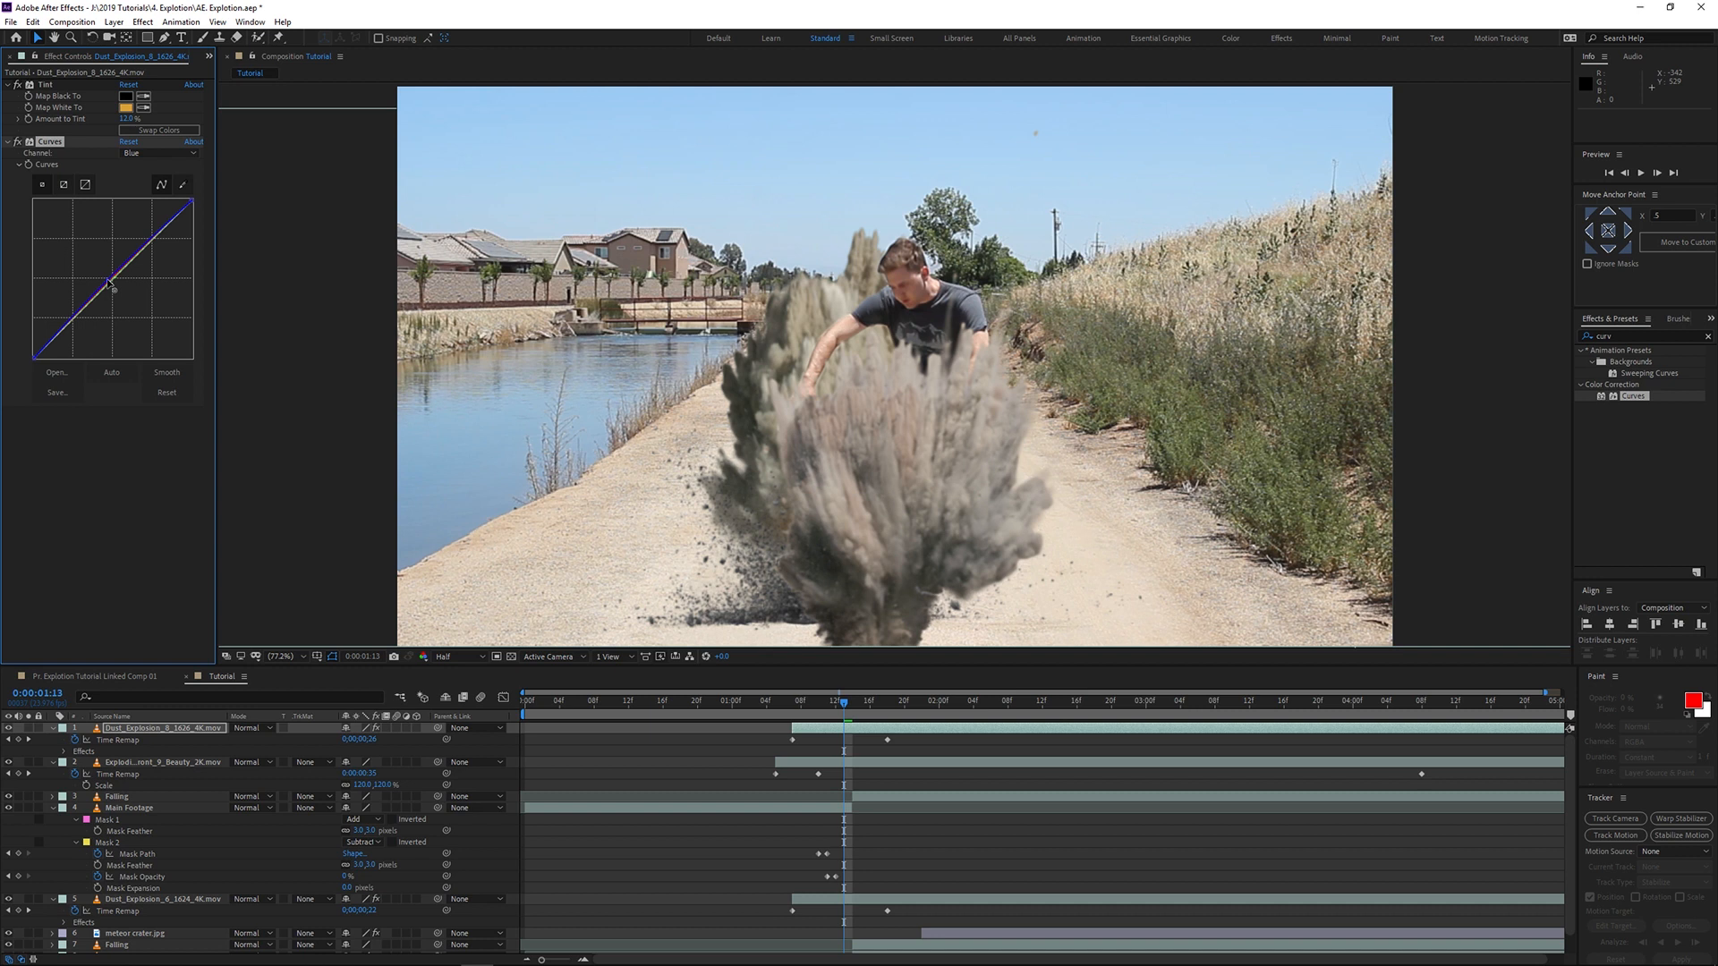
left_click(143, 899)
key("ctrl+v")
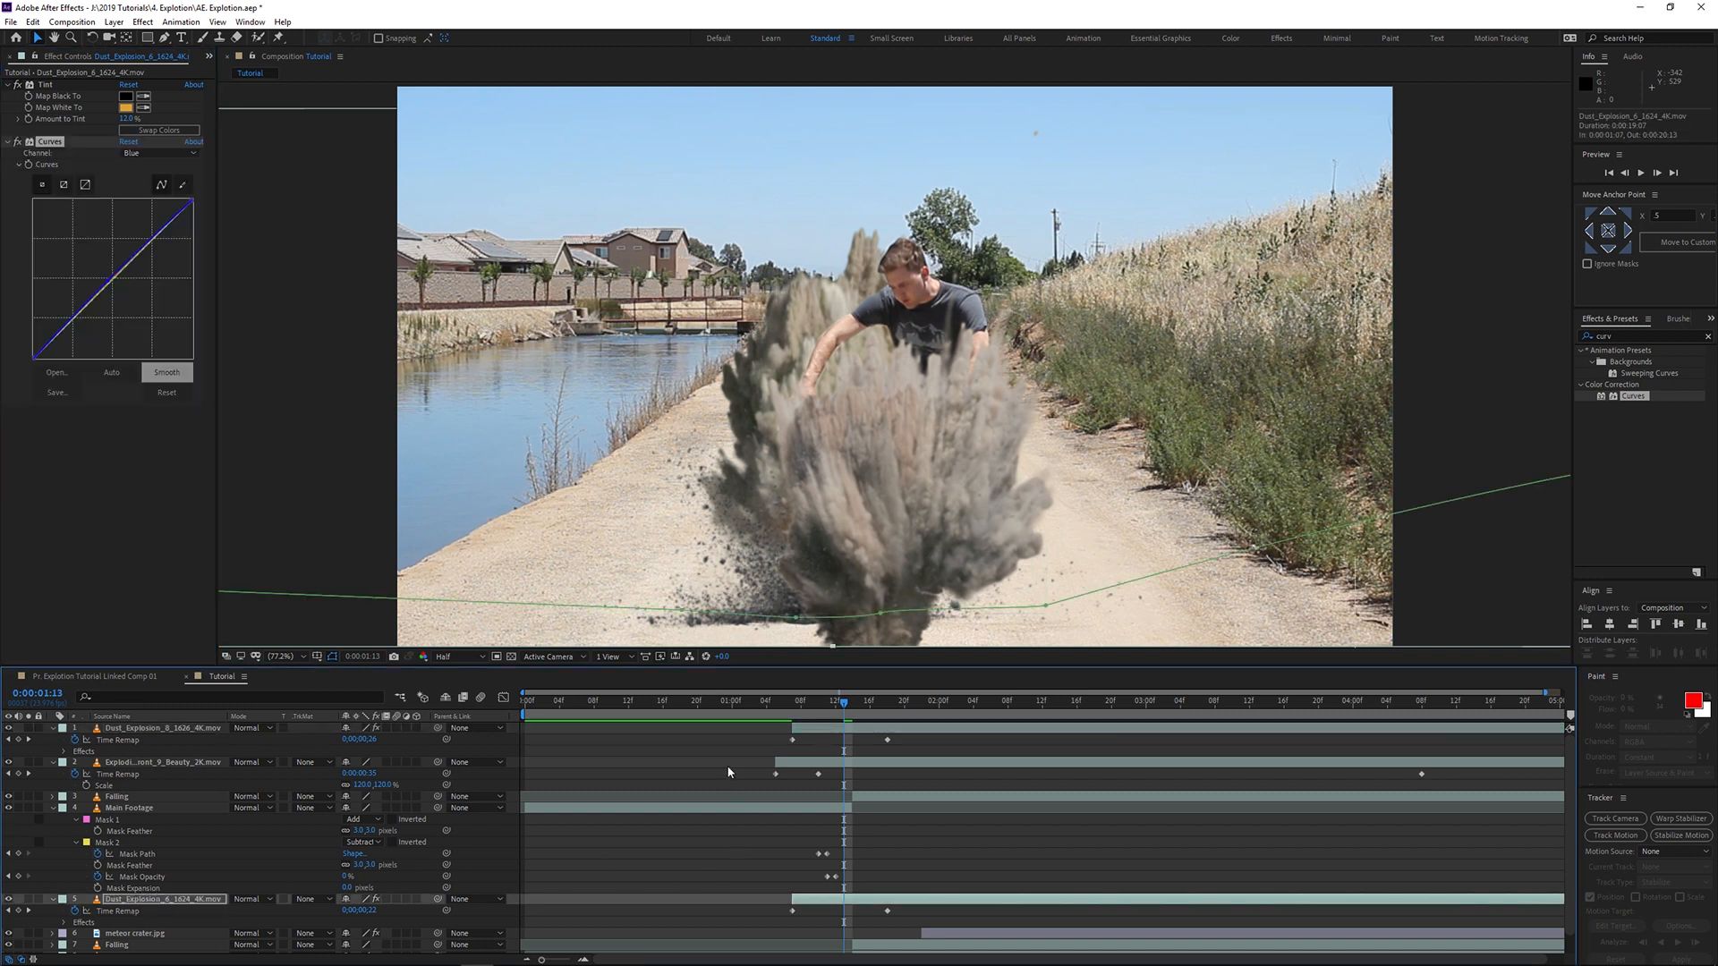
left_click(728, 771)
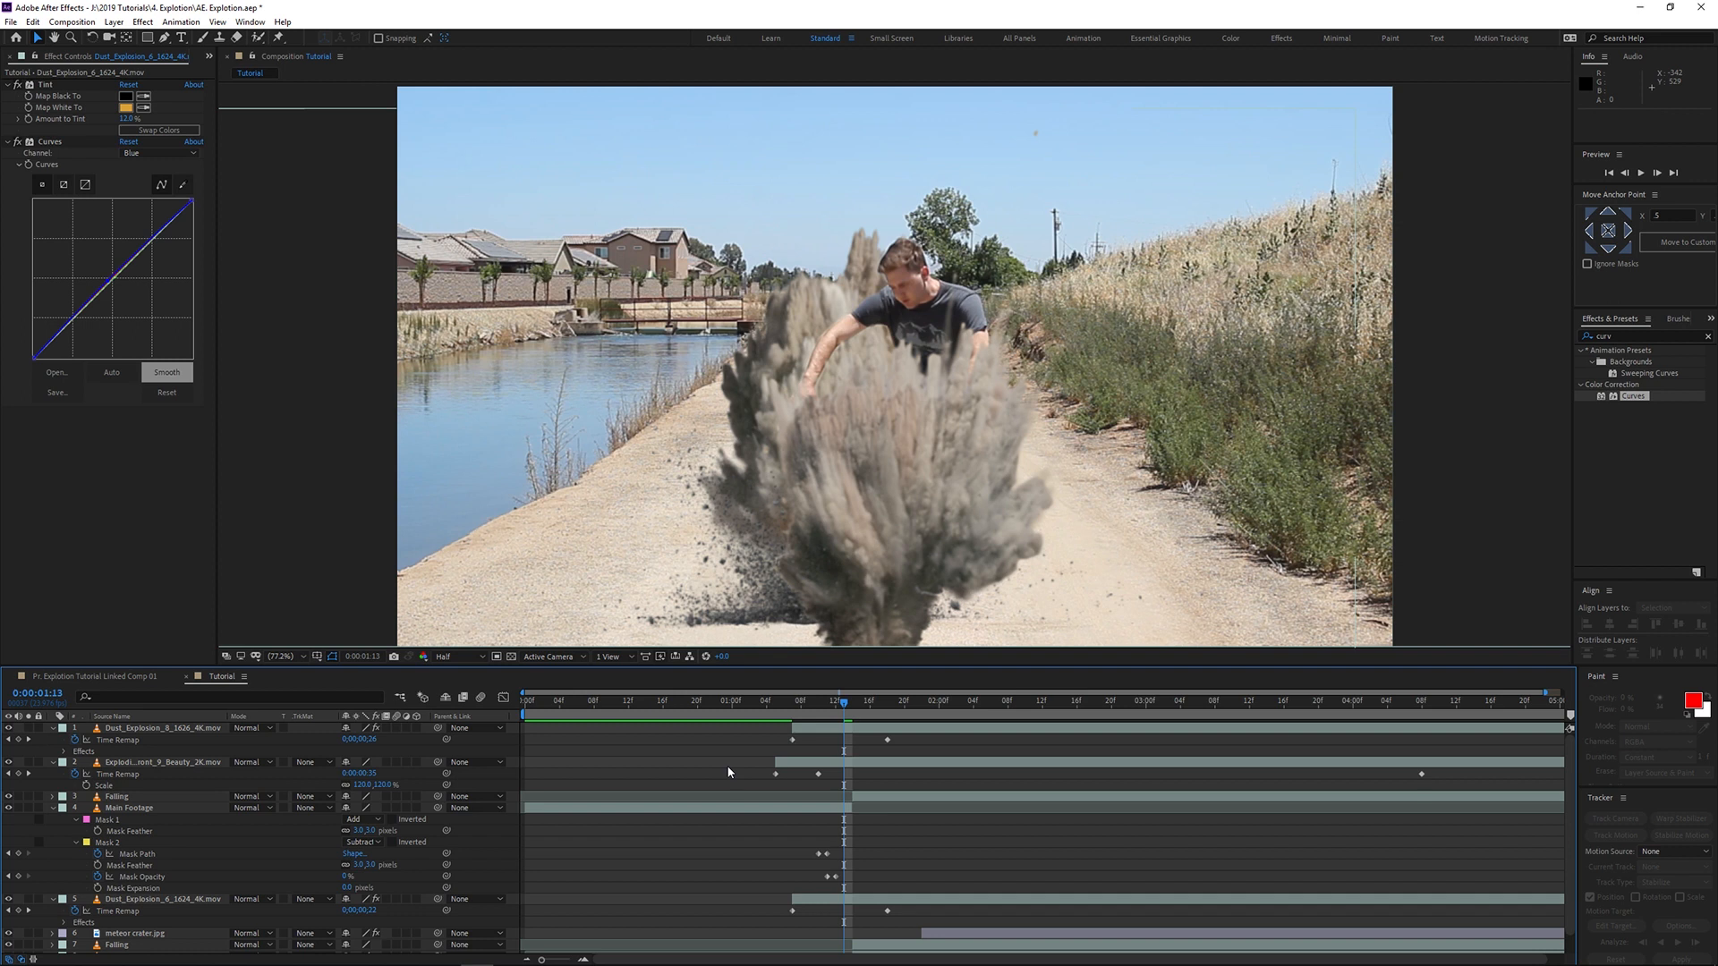
Step: Copy the Tint and Curves effects onto the exploding debris layer and raise its Amount to Tint to about 41%
left_click(52, 143)
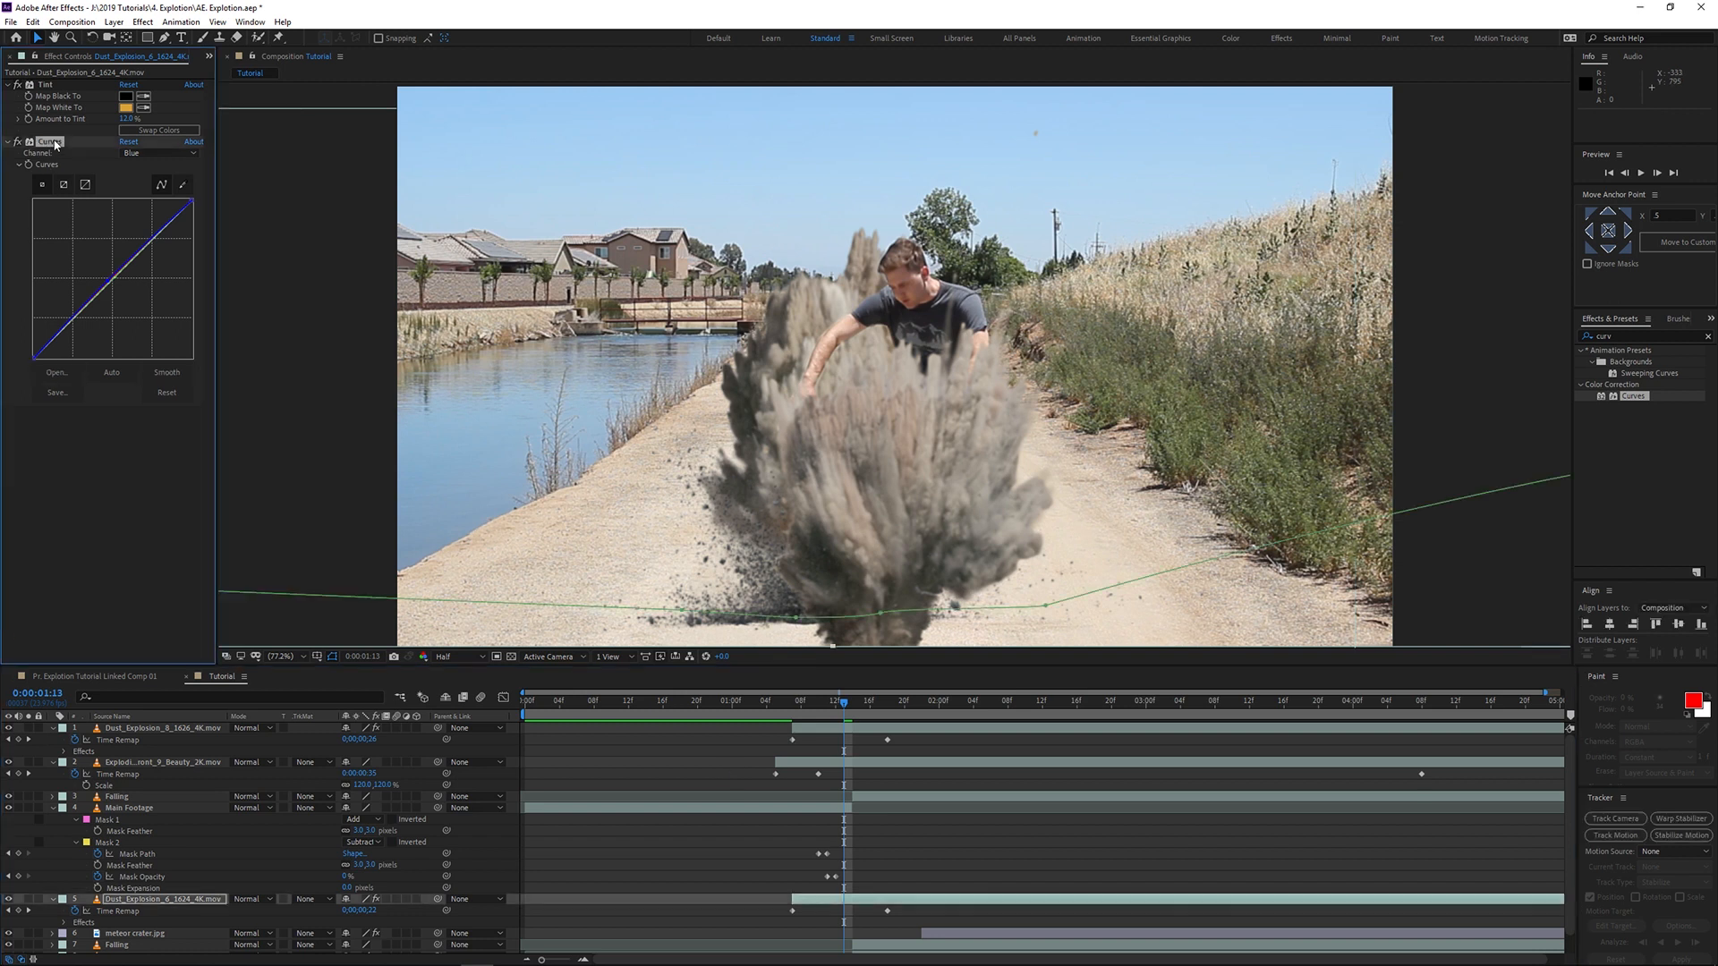
left_click(45, 87, "ctrl")
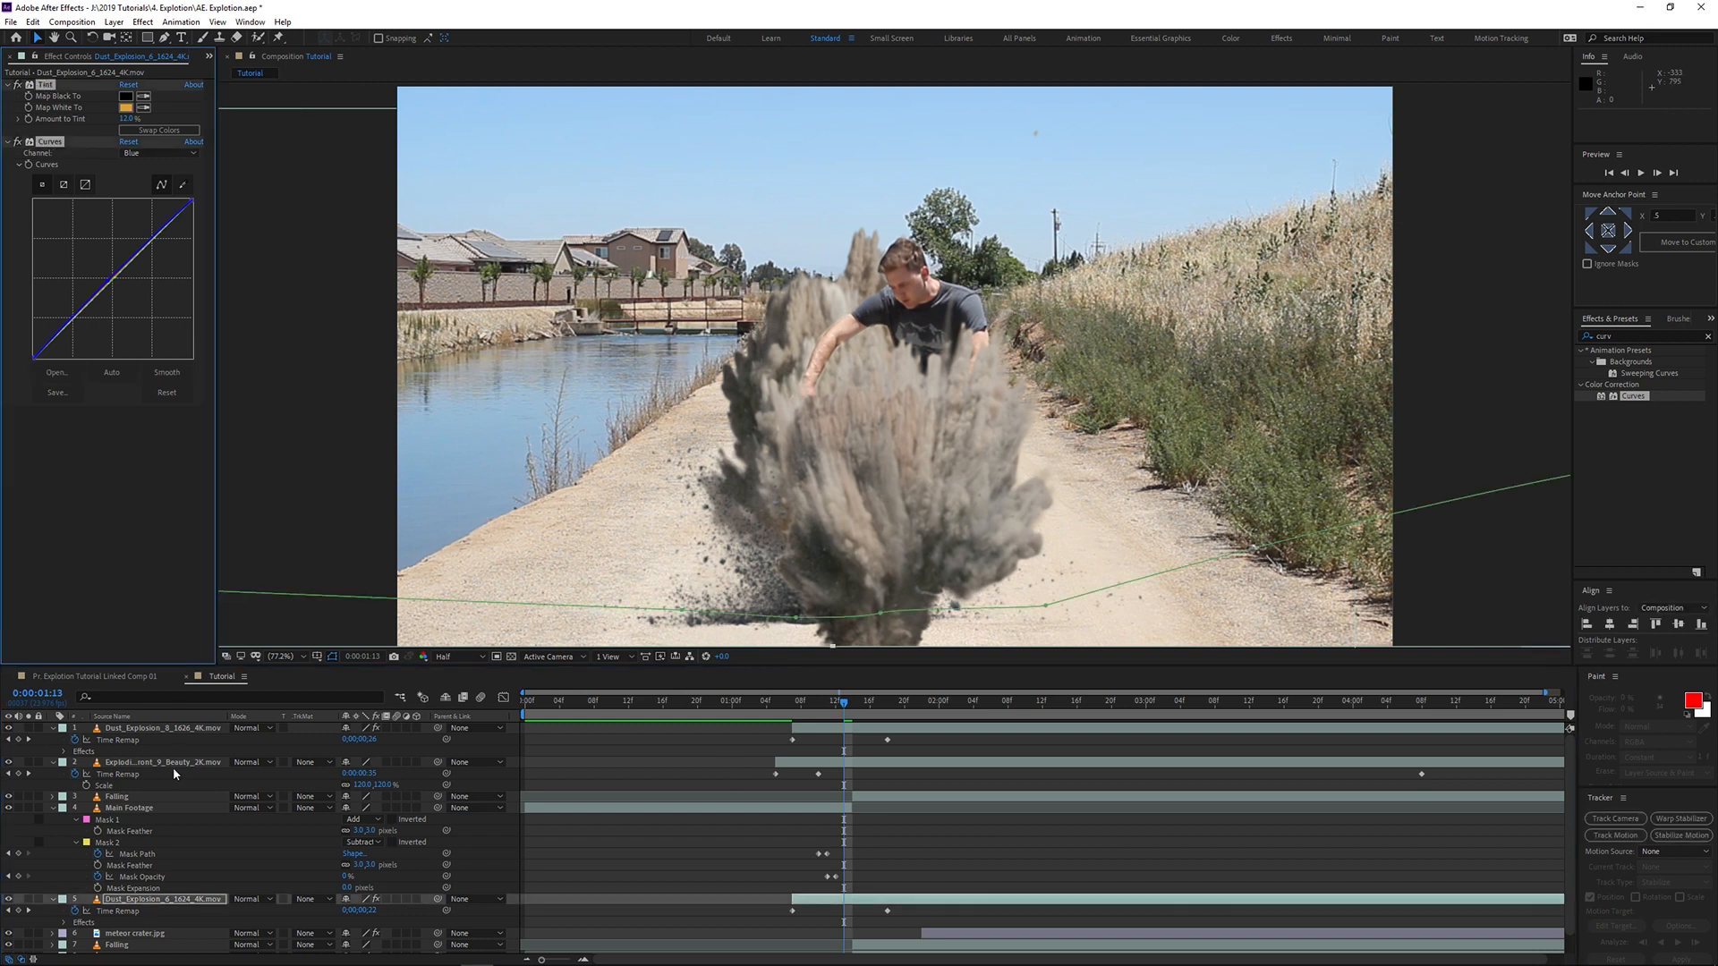
left_click(125, 763)
key("ctrl+v")
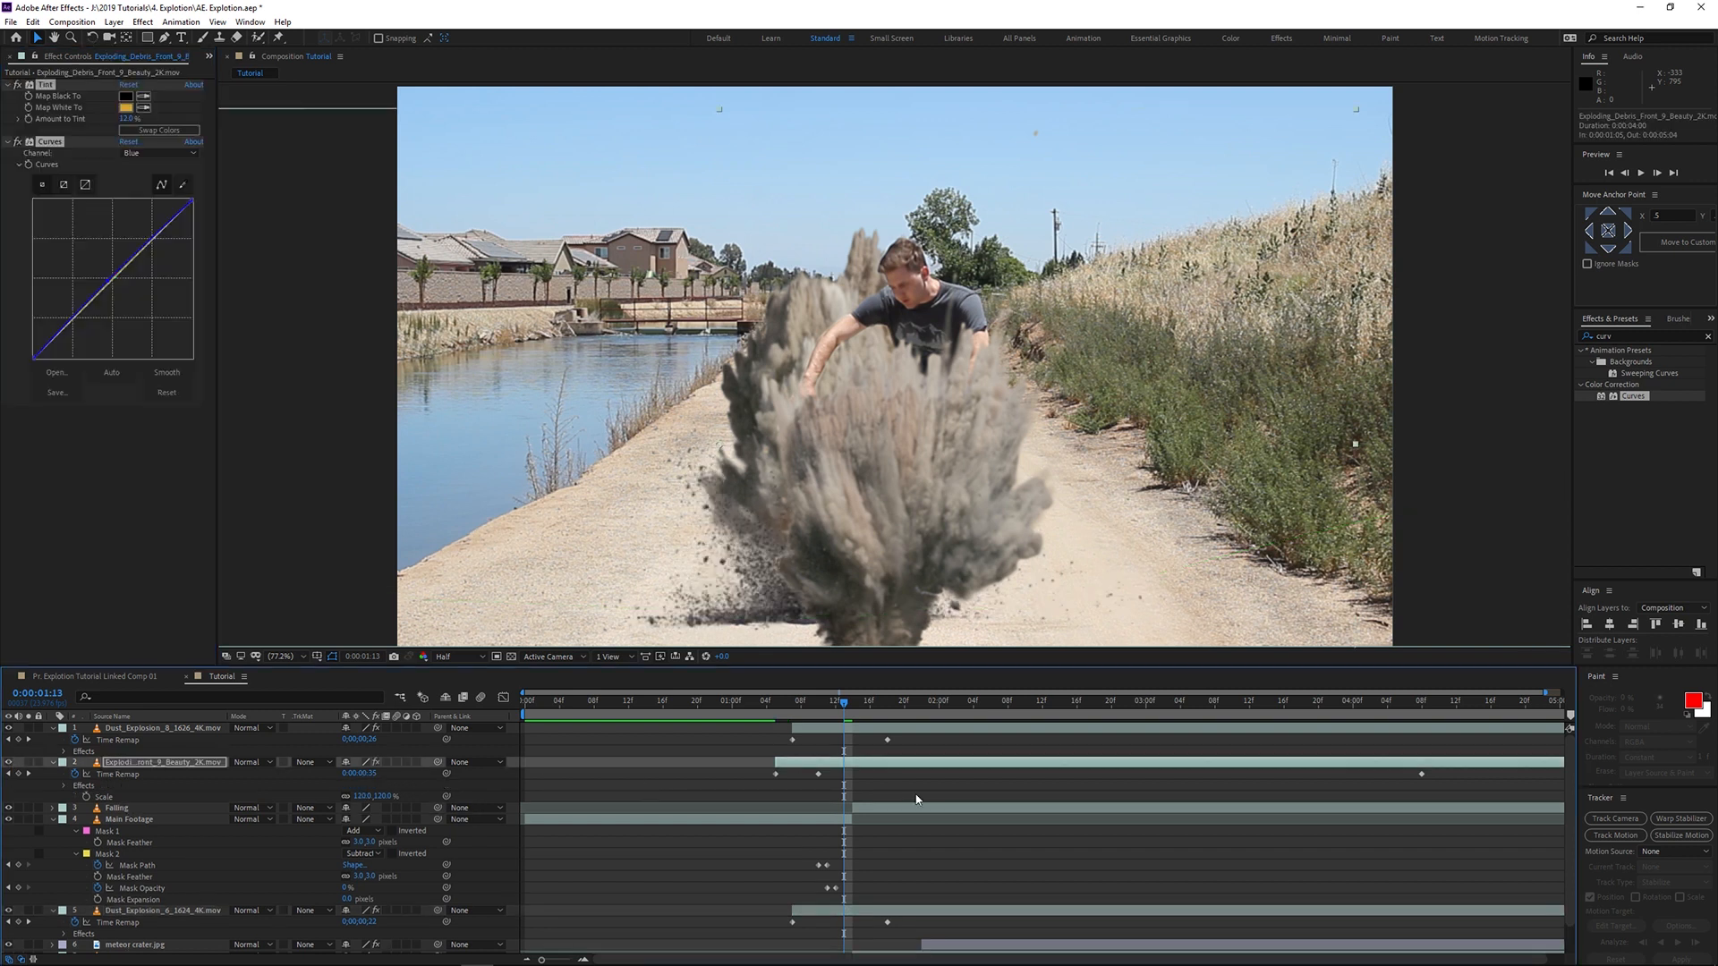
left_click(859, 766)
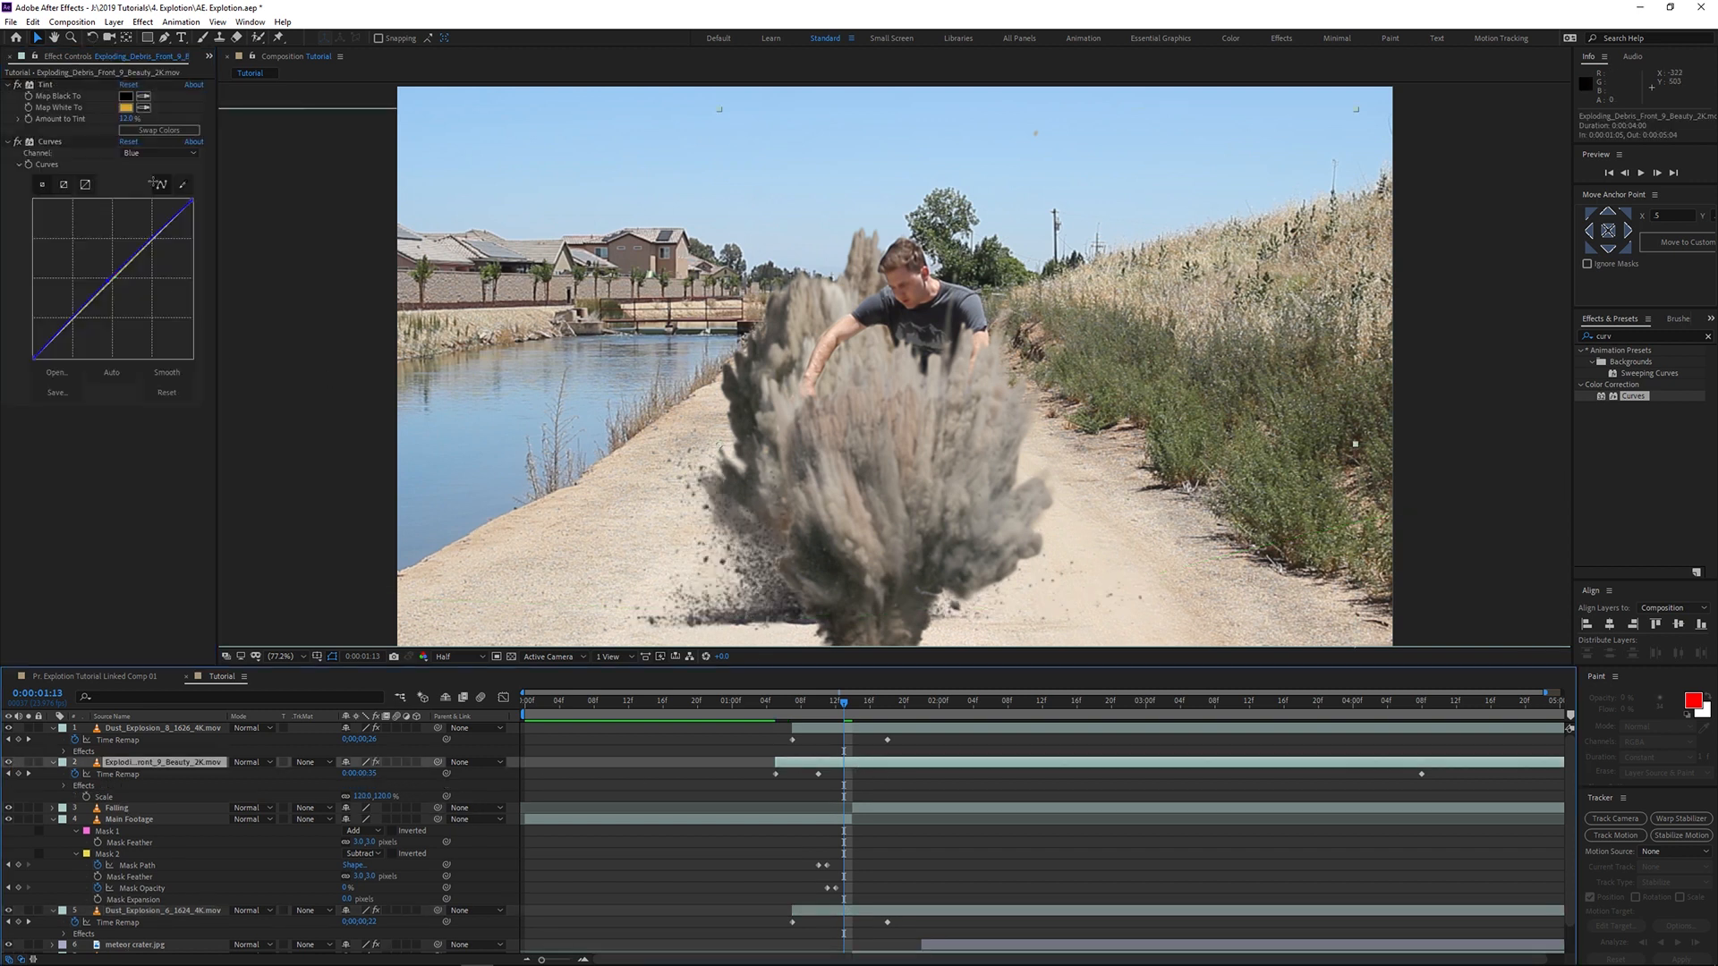
left_click_drag(125, 118, 141, 117)
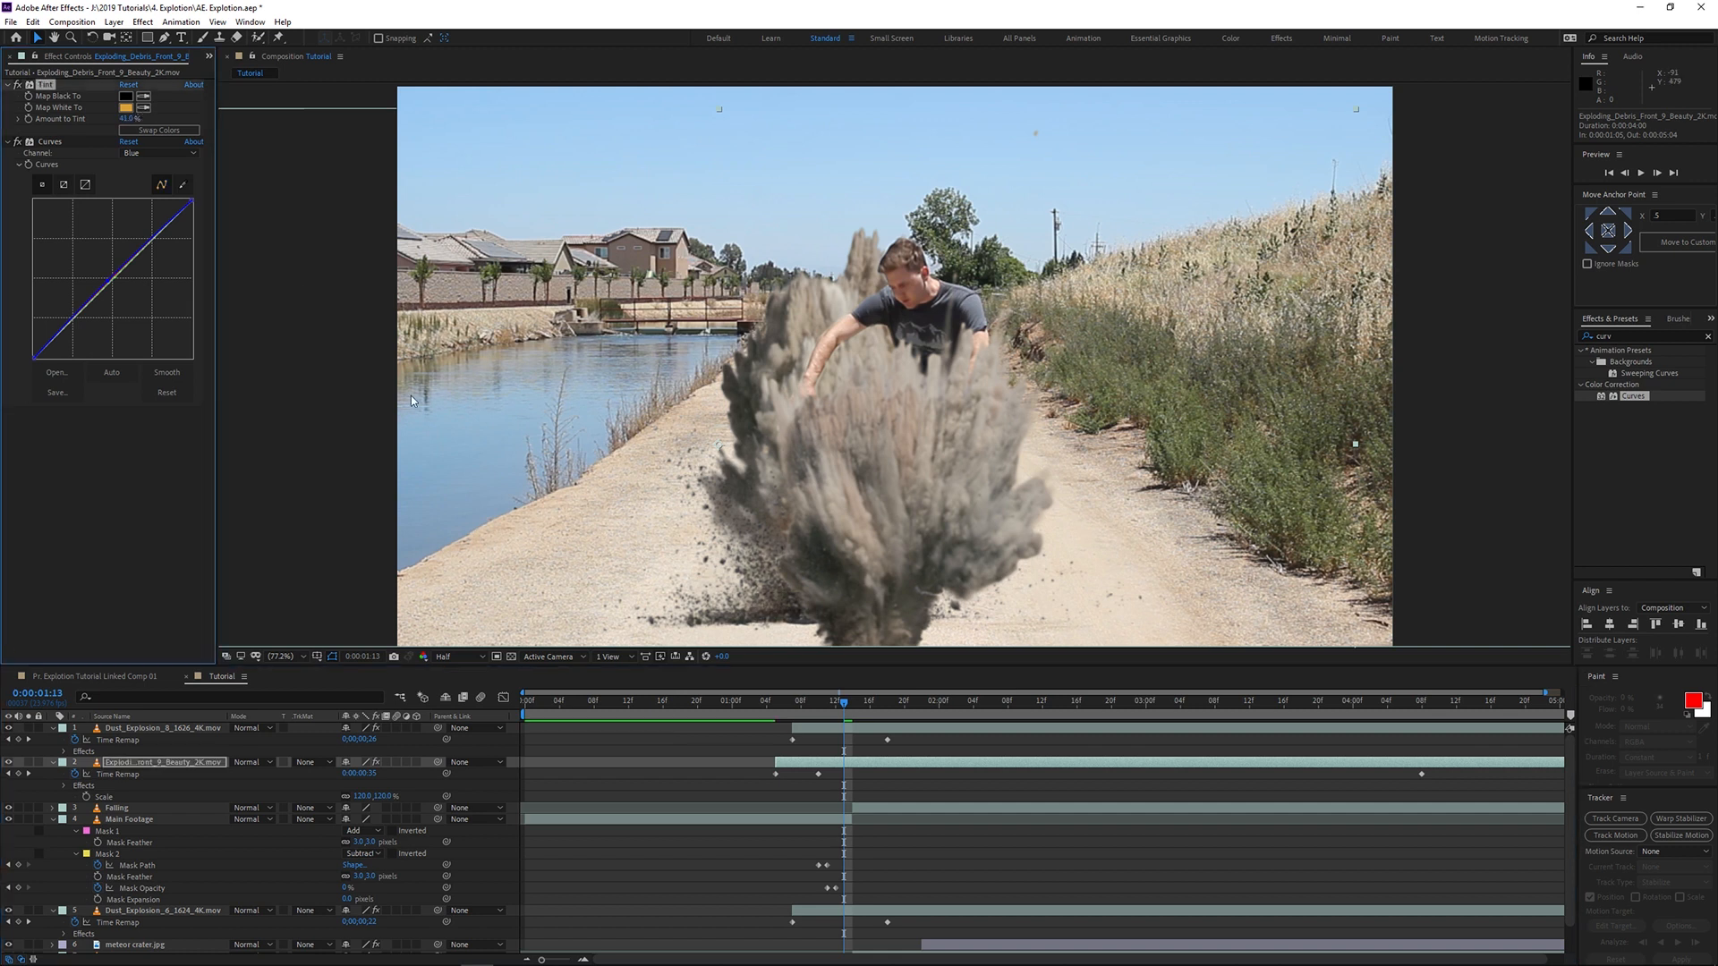
Step: Move the playhead to 0:00:01:05 and collapse the properties of all layers
left_click(741, 741)
left_click_drag(752, 713, 1107, 720)
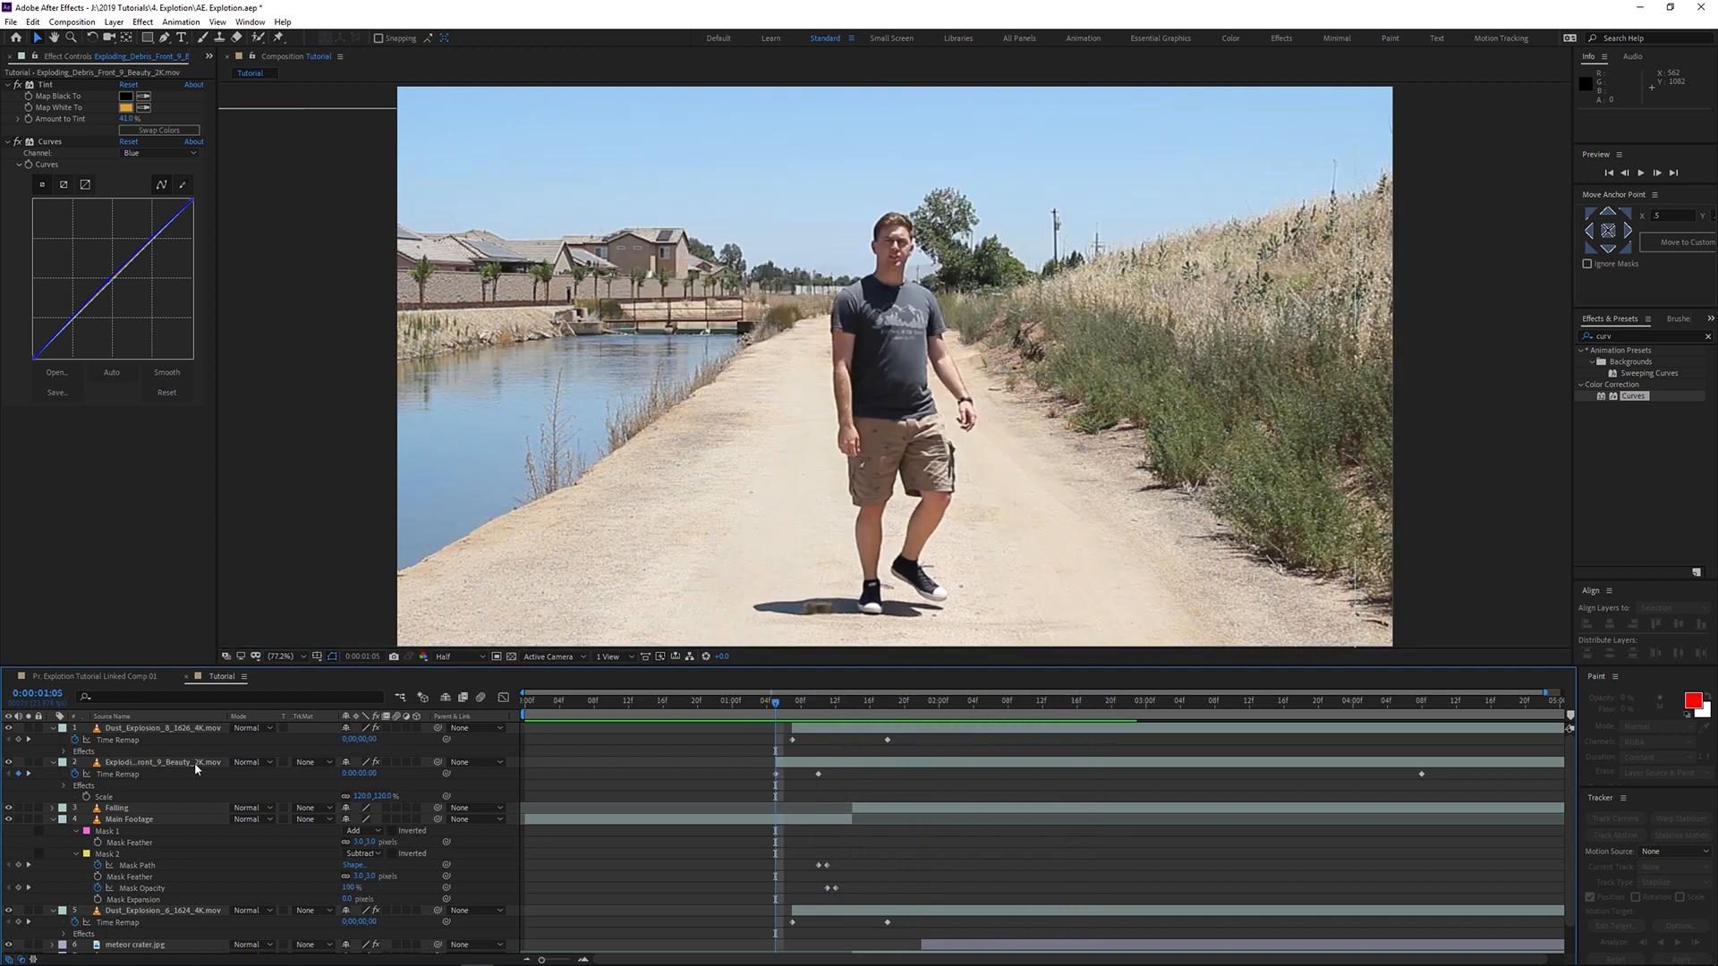
left_click(196, 762)
key("ctrl+a")
left_click(52, 729)
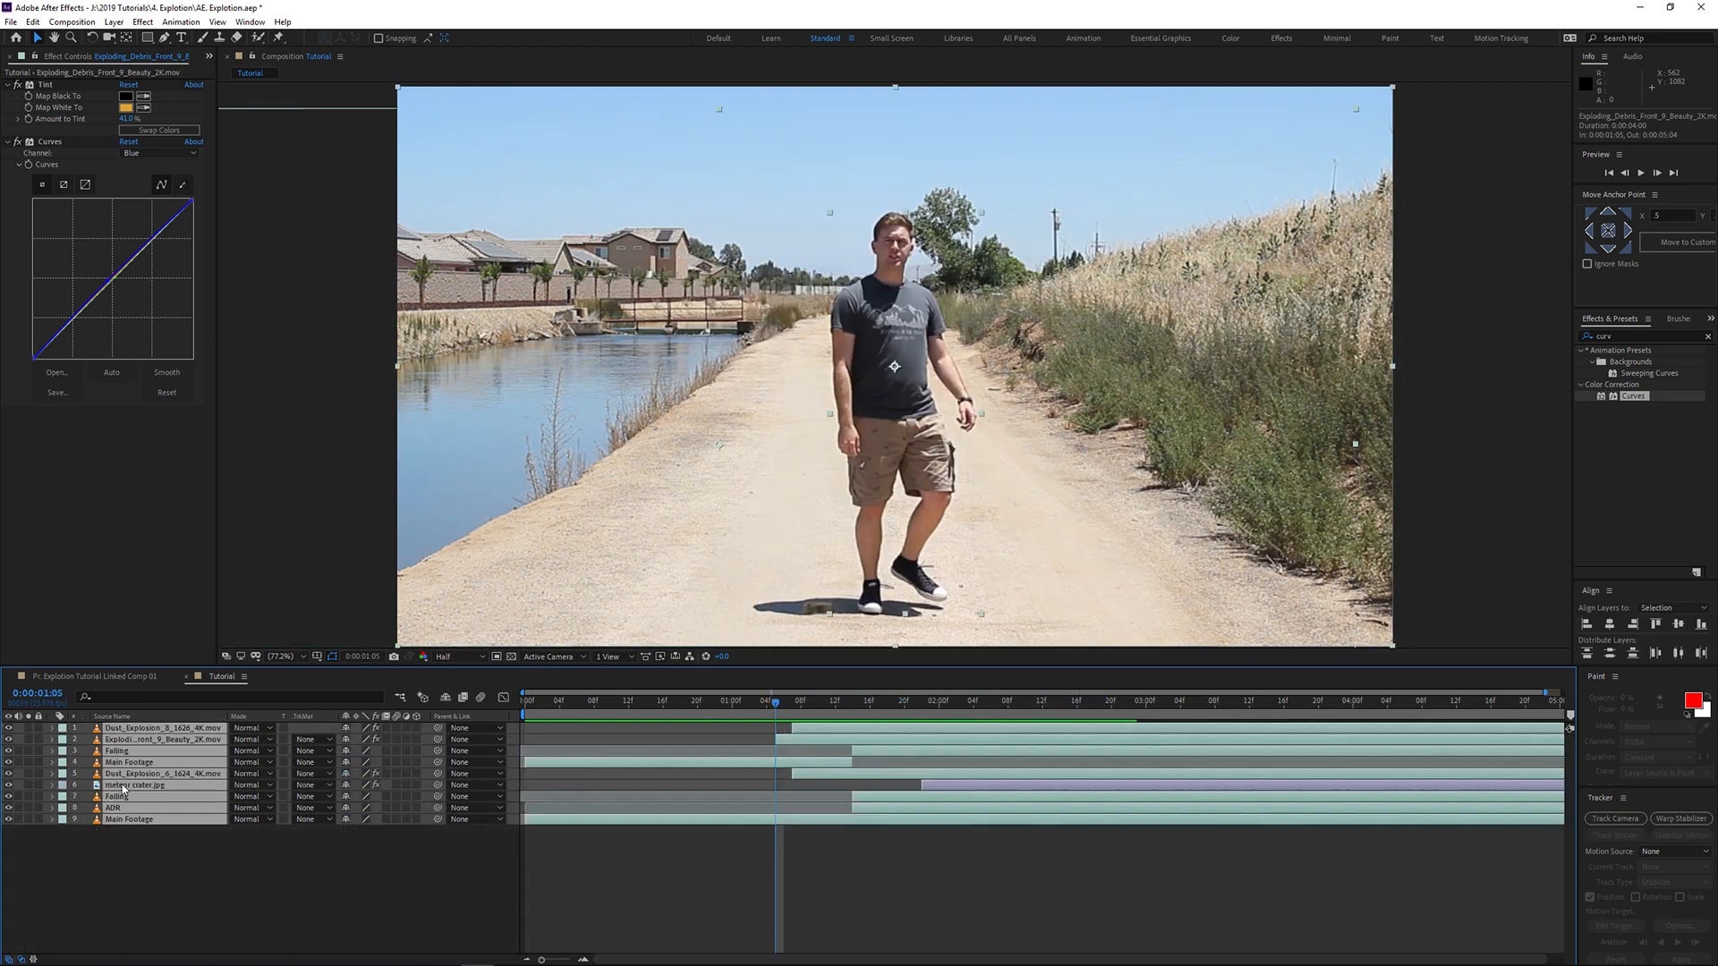
left_click(273, 884)
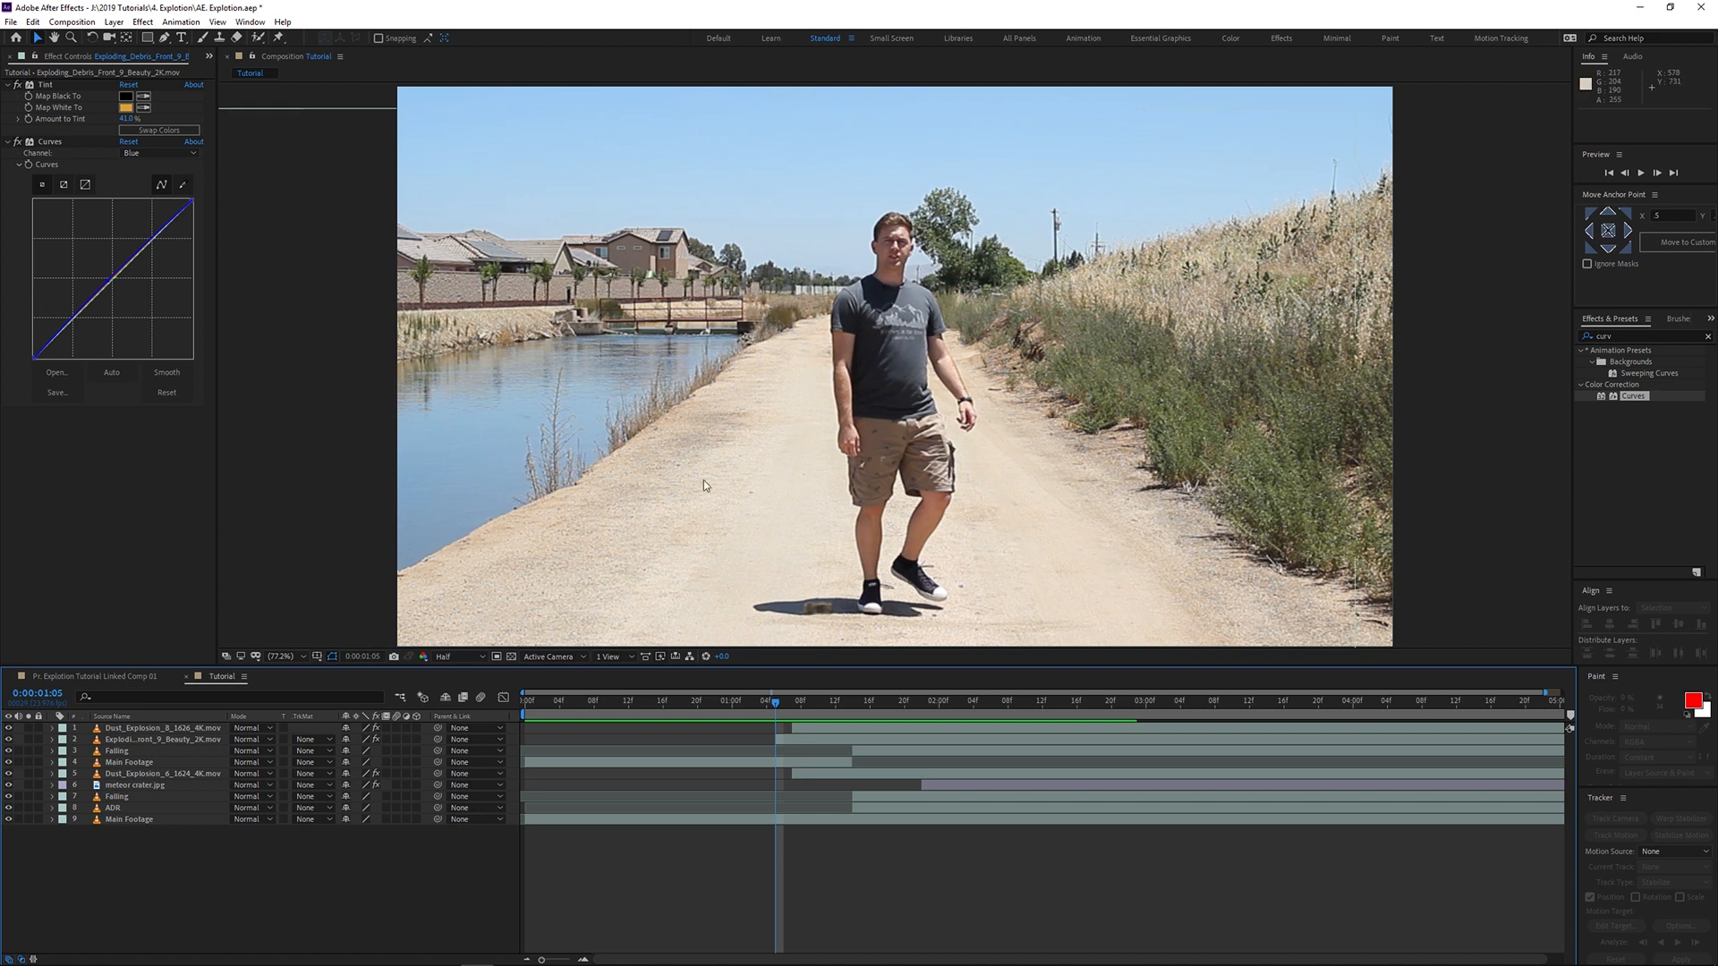
Step: Create a new black solid layer named bullet
right_click(417, 871)
mouse_move(456, 725)
left_click(616, 760)
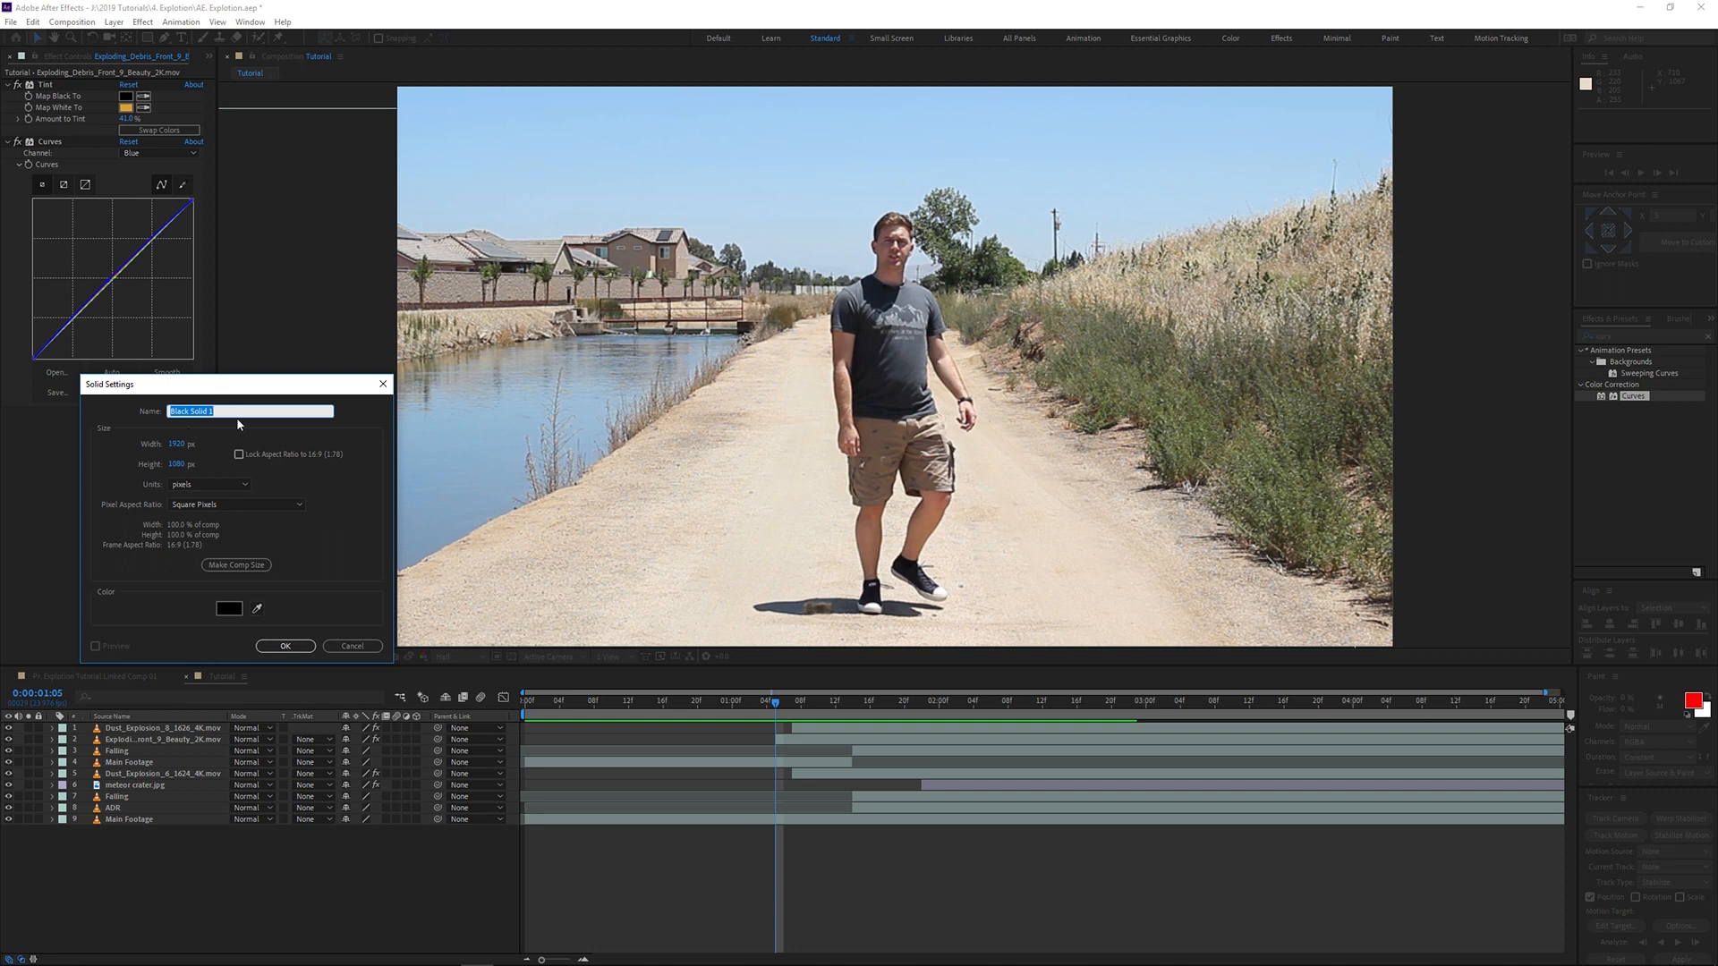
type("bullet")
key("Return")
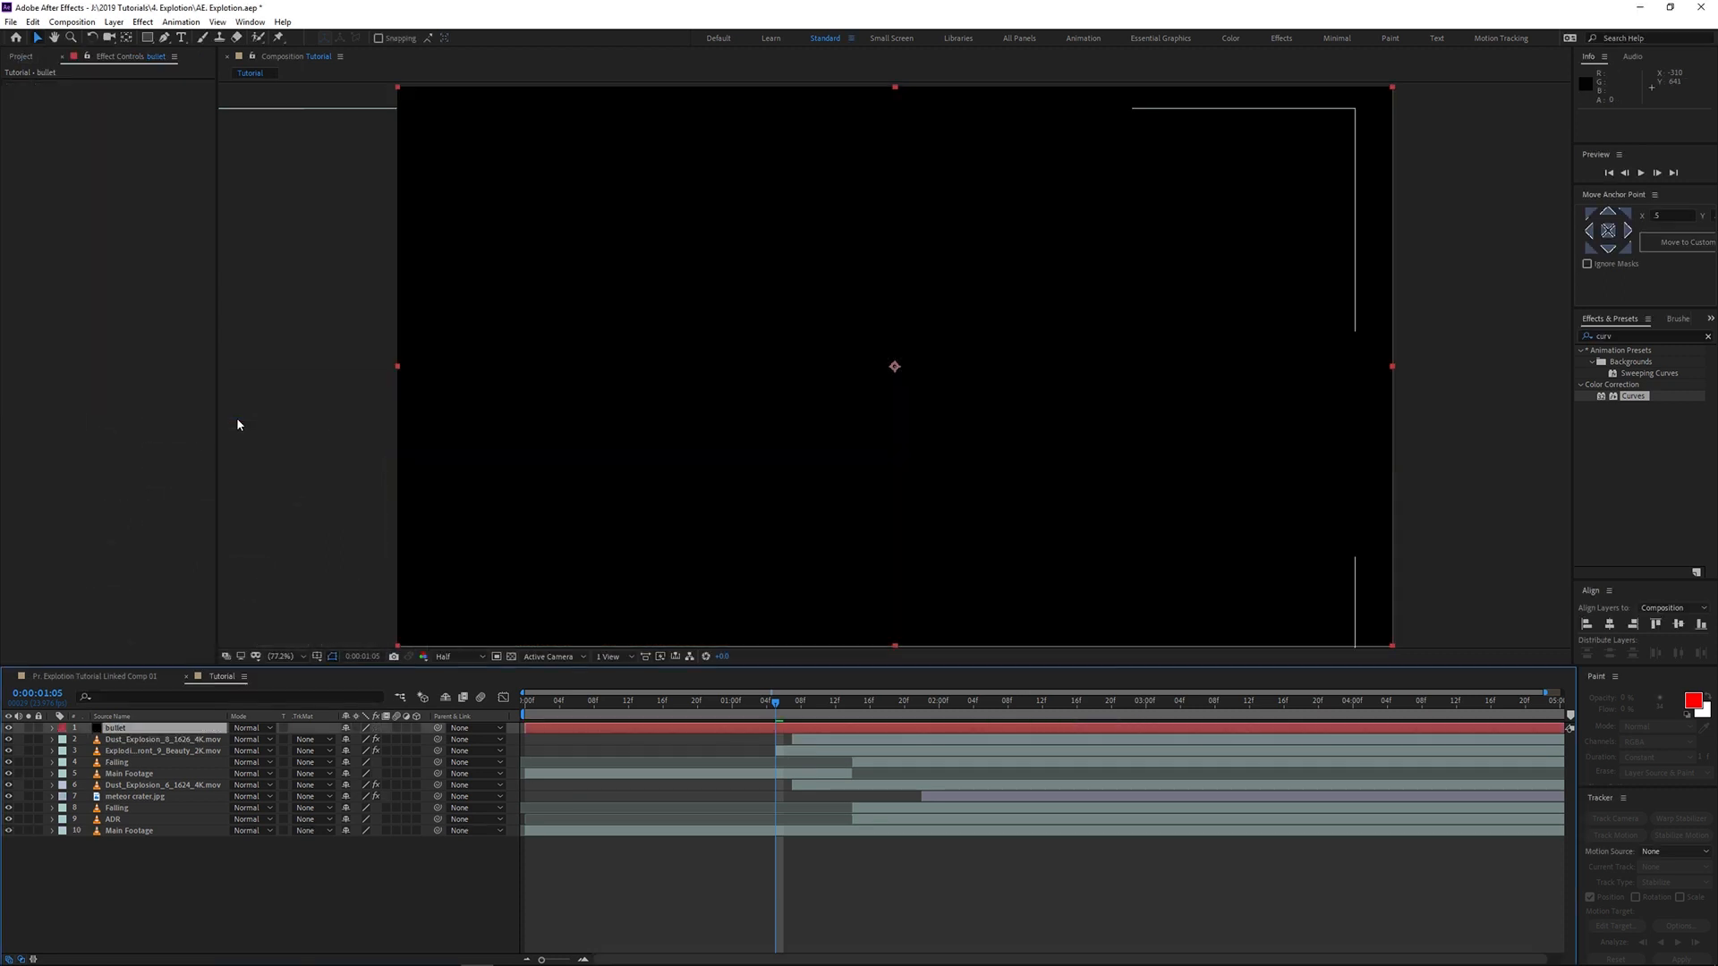
left_click(1625, 335)
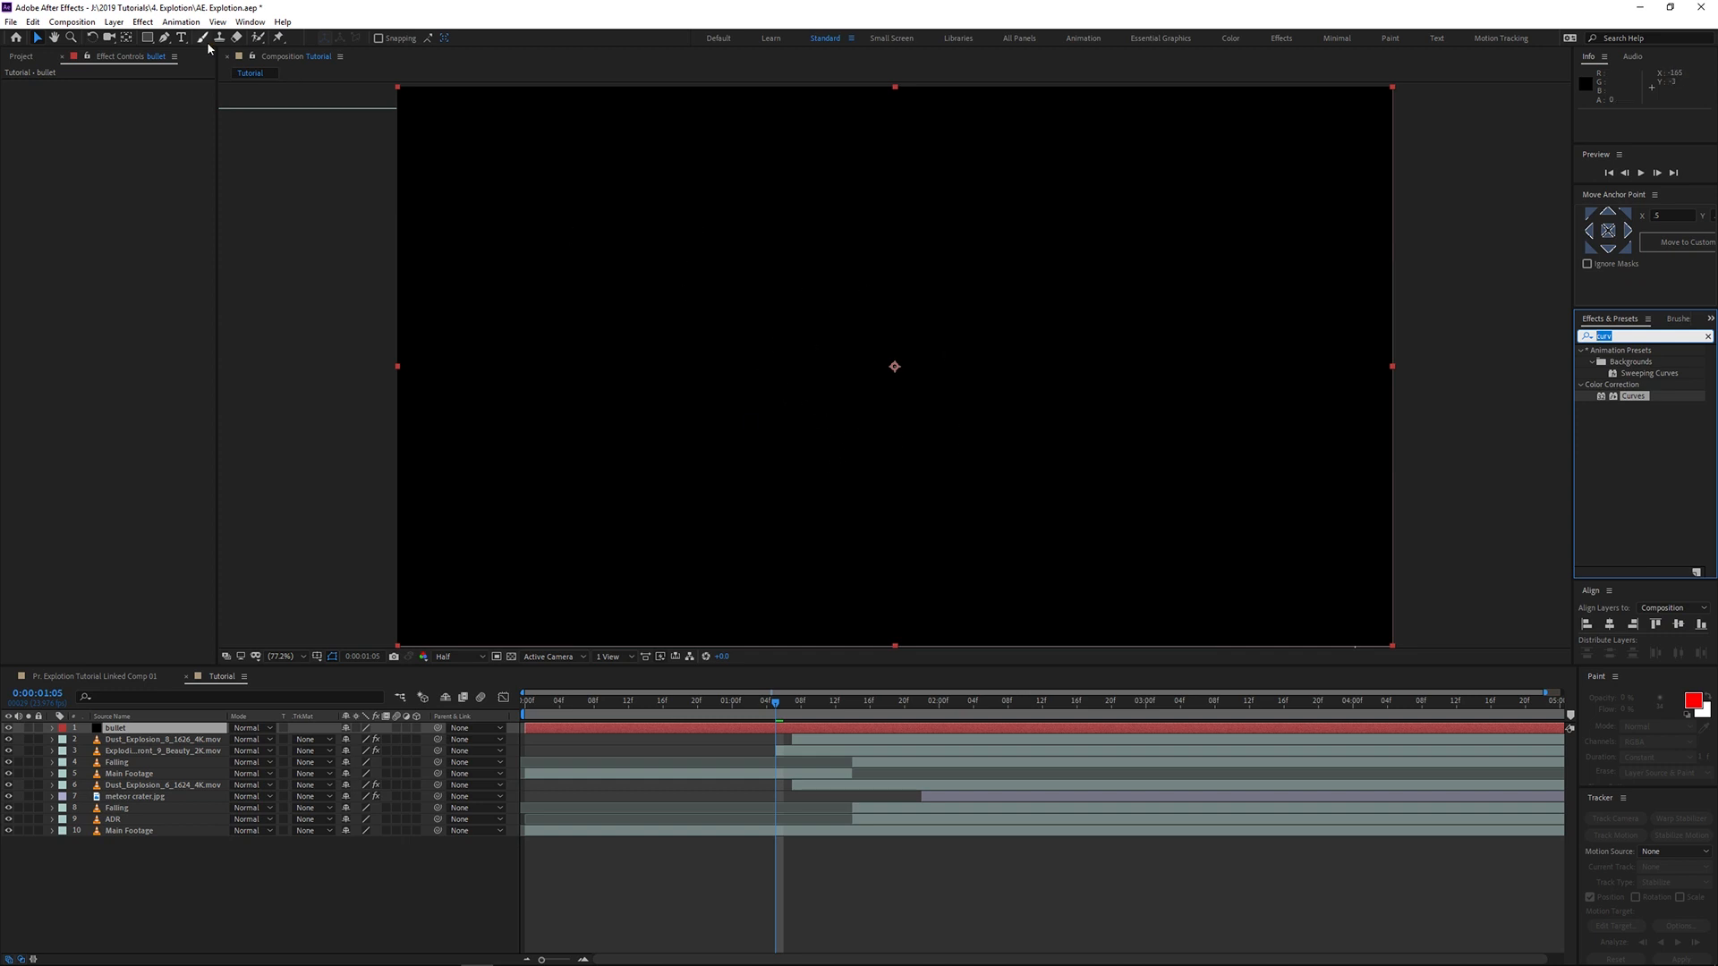
left_click(164, 38)
left_click(755, 270)
left_click_drag(883, 416, 861, 425)
left_click_drag(707, 327, 705, 307)
left_click(754, 272)
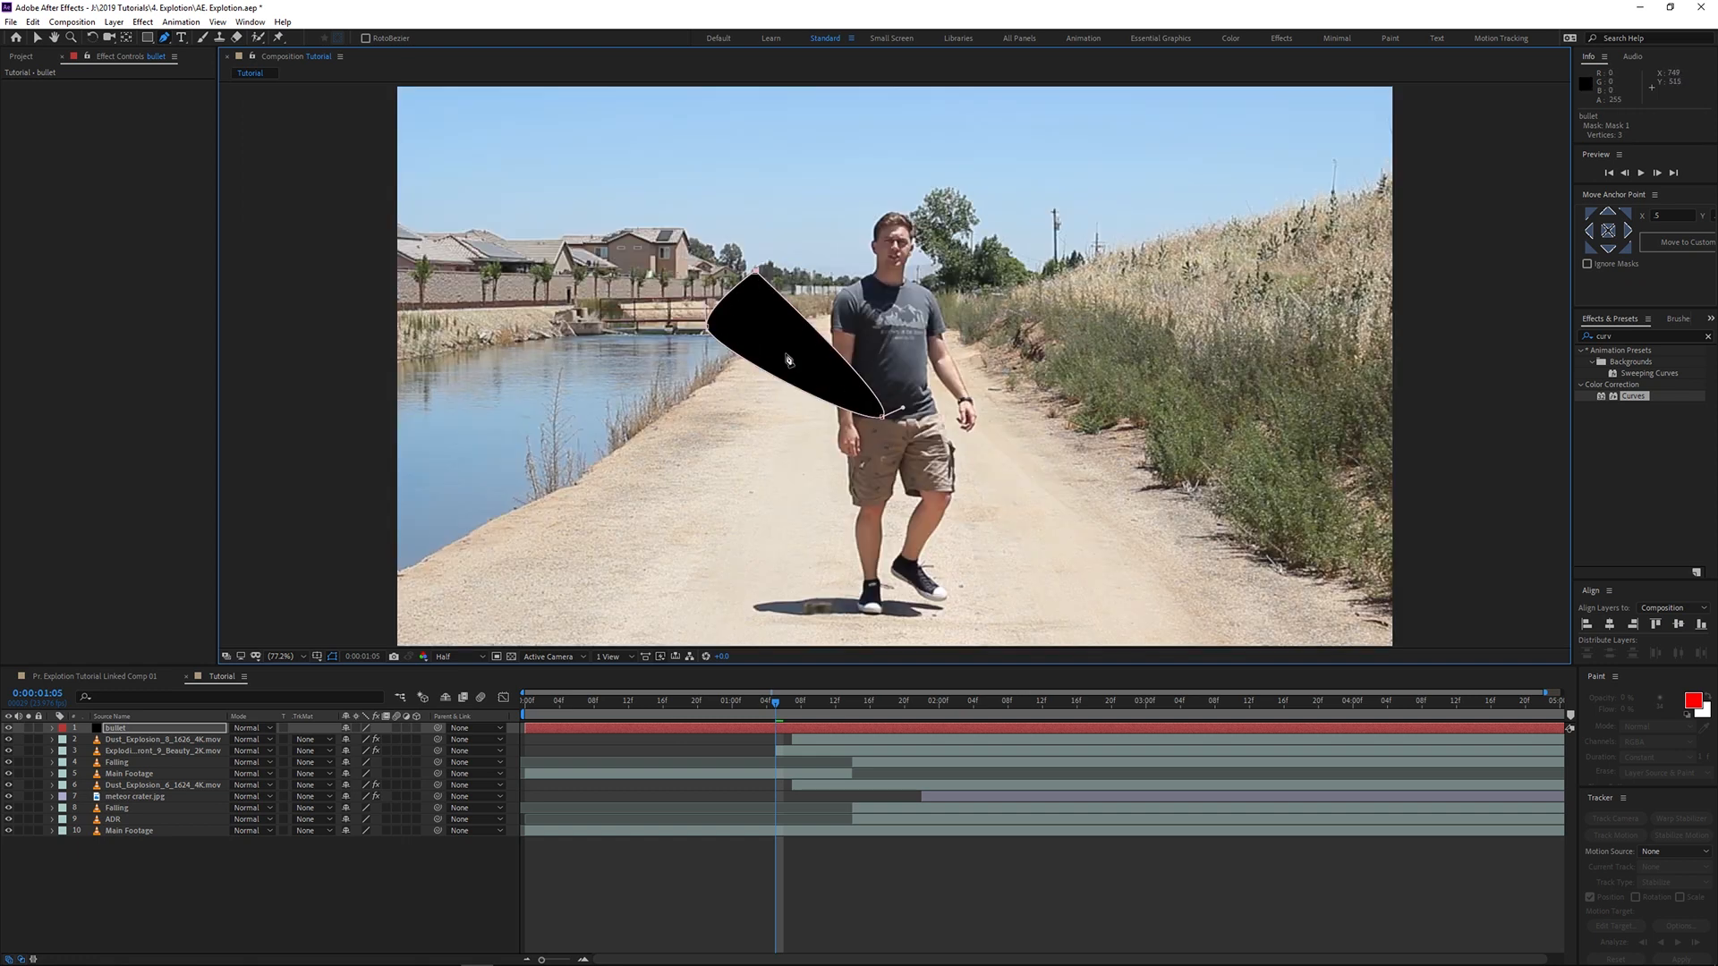
key("ctrl+z")
key("ctrl+z")
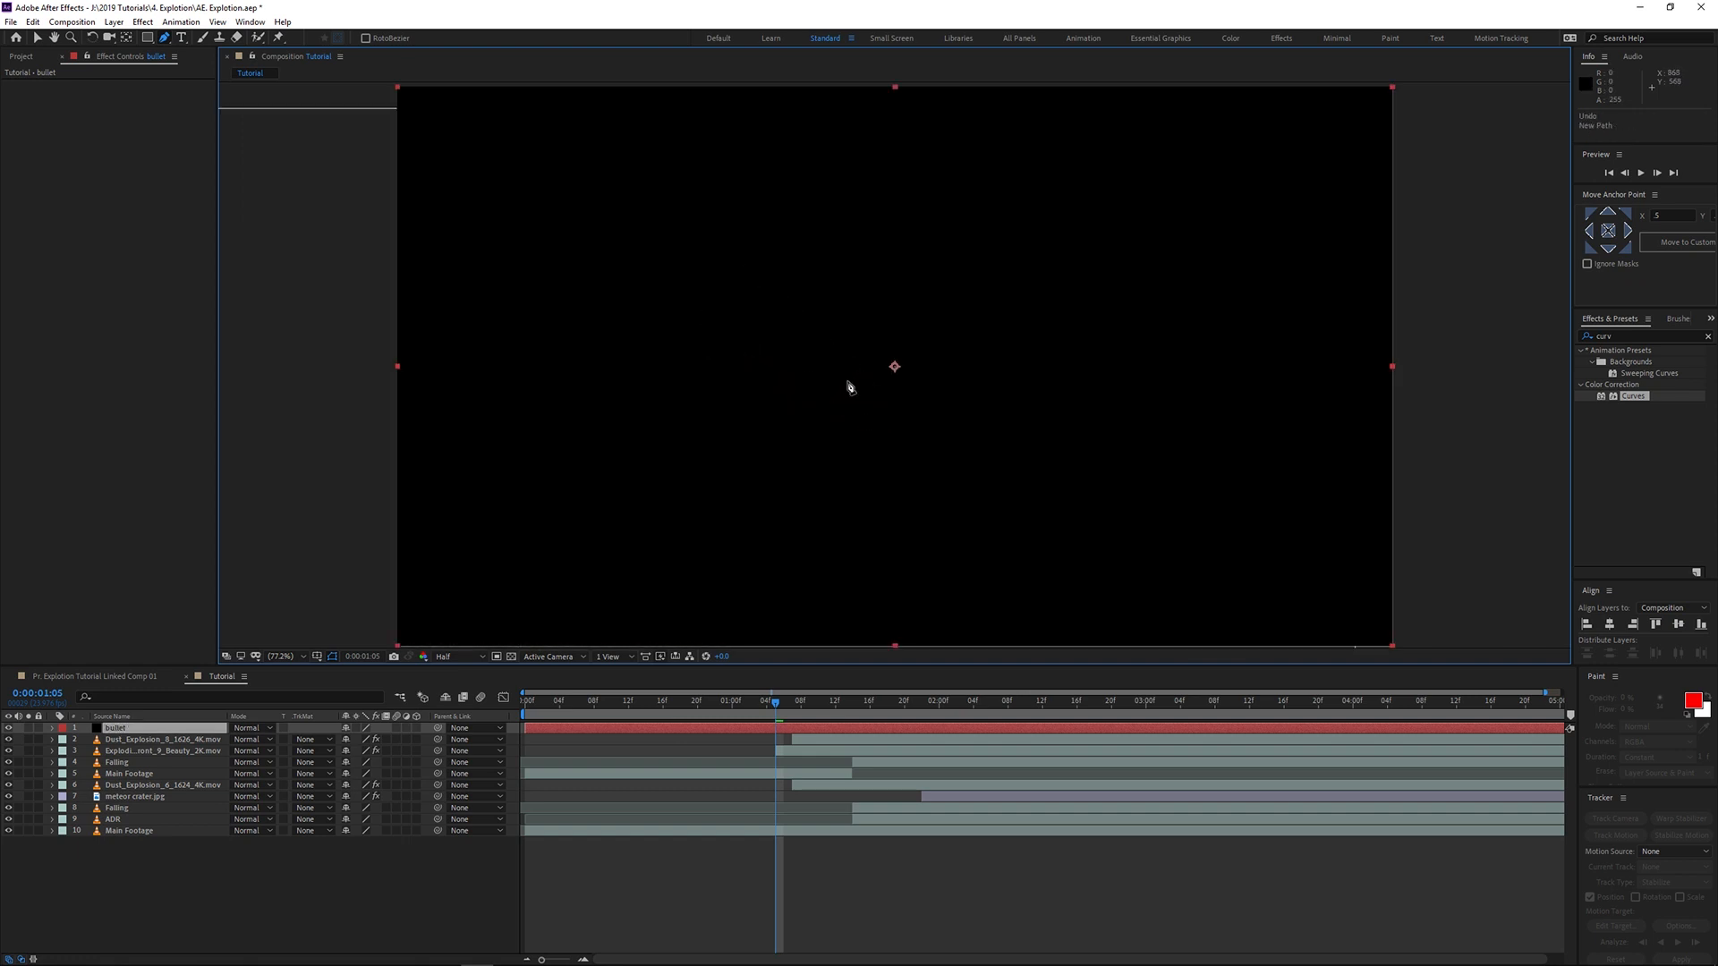
key("v")
Step: Apply the Saber effect to the bullet solid and set its Composite Settings to Transparent
double_click(1621, 334)
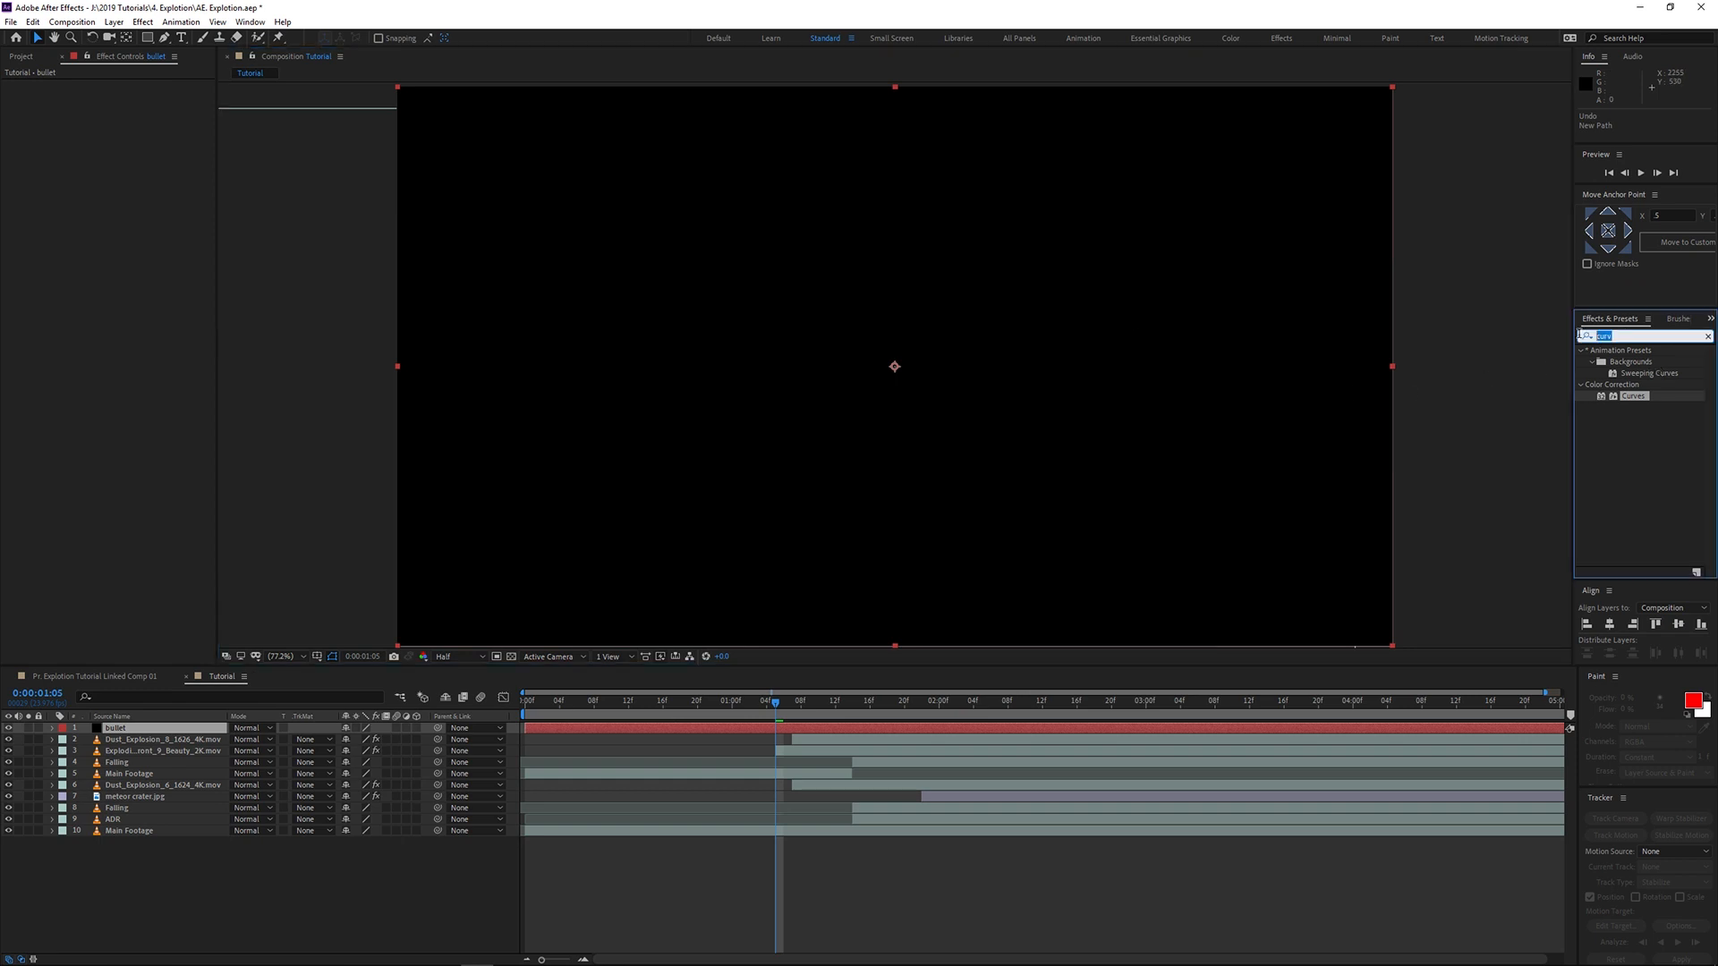
type("sabe")
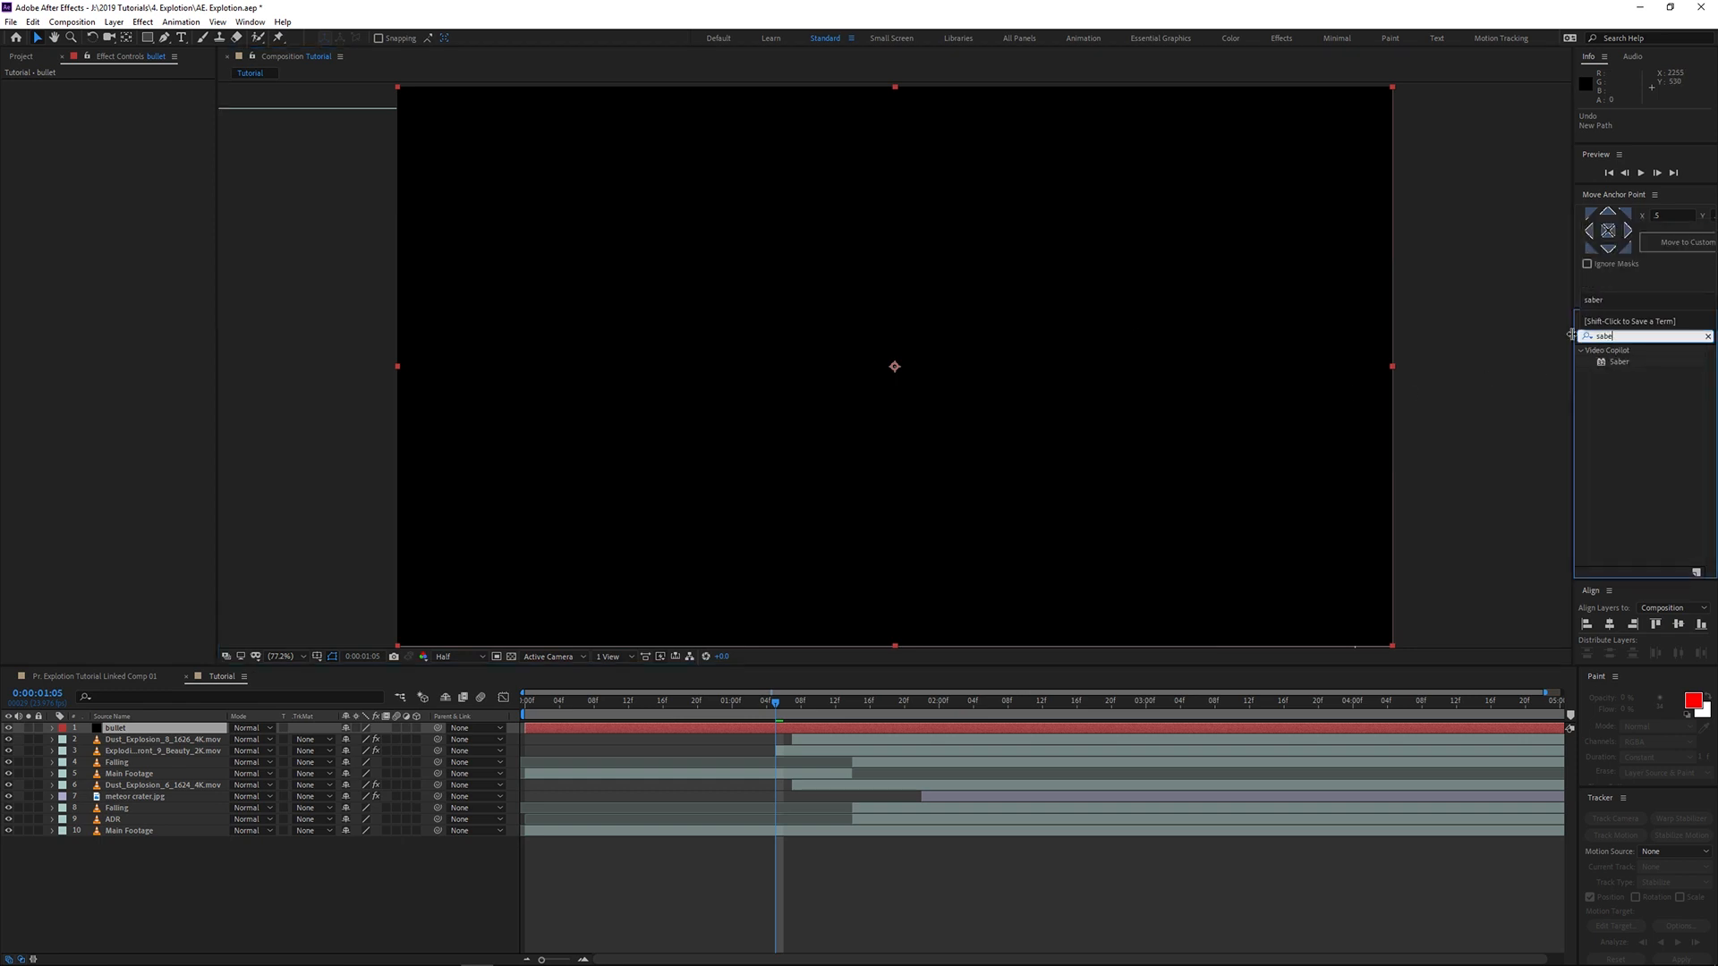
left_click_drag(1616, 362, 973, 486)
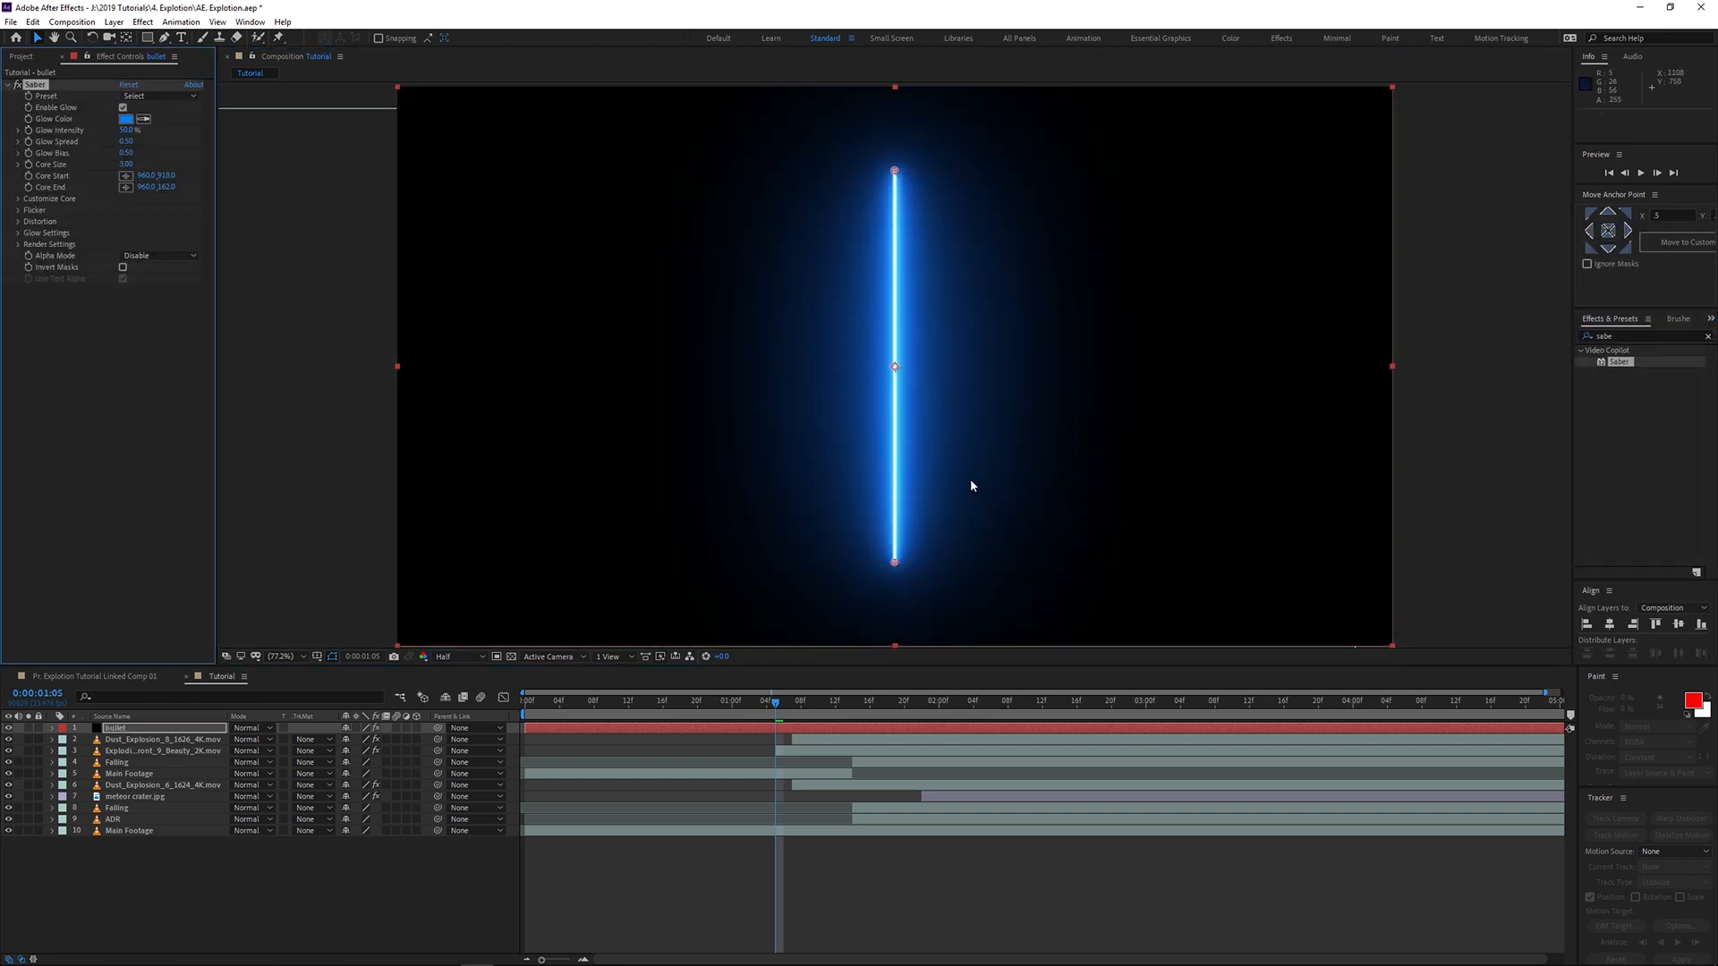
left_click(158, 487)
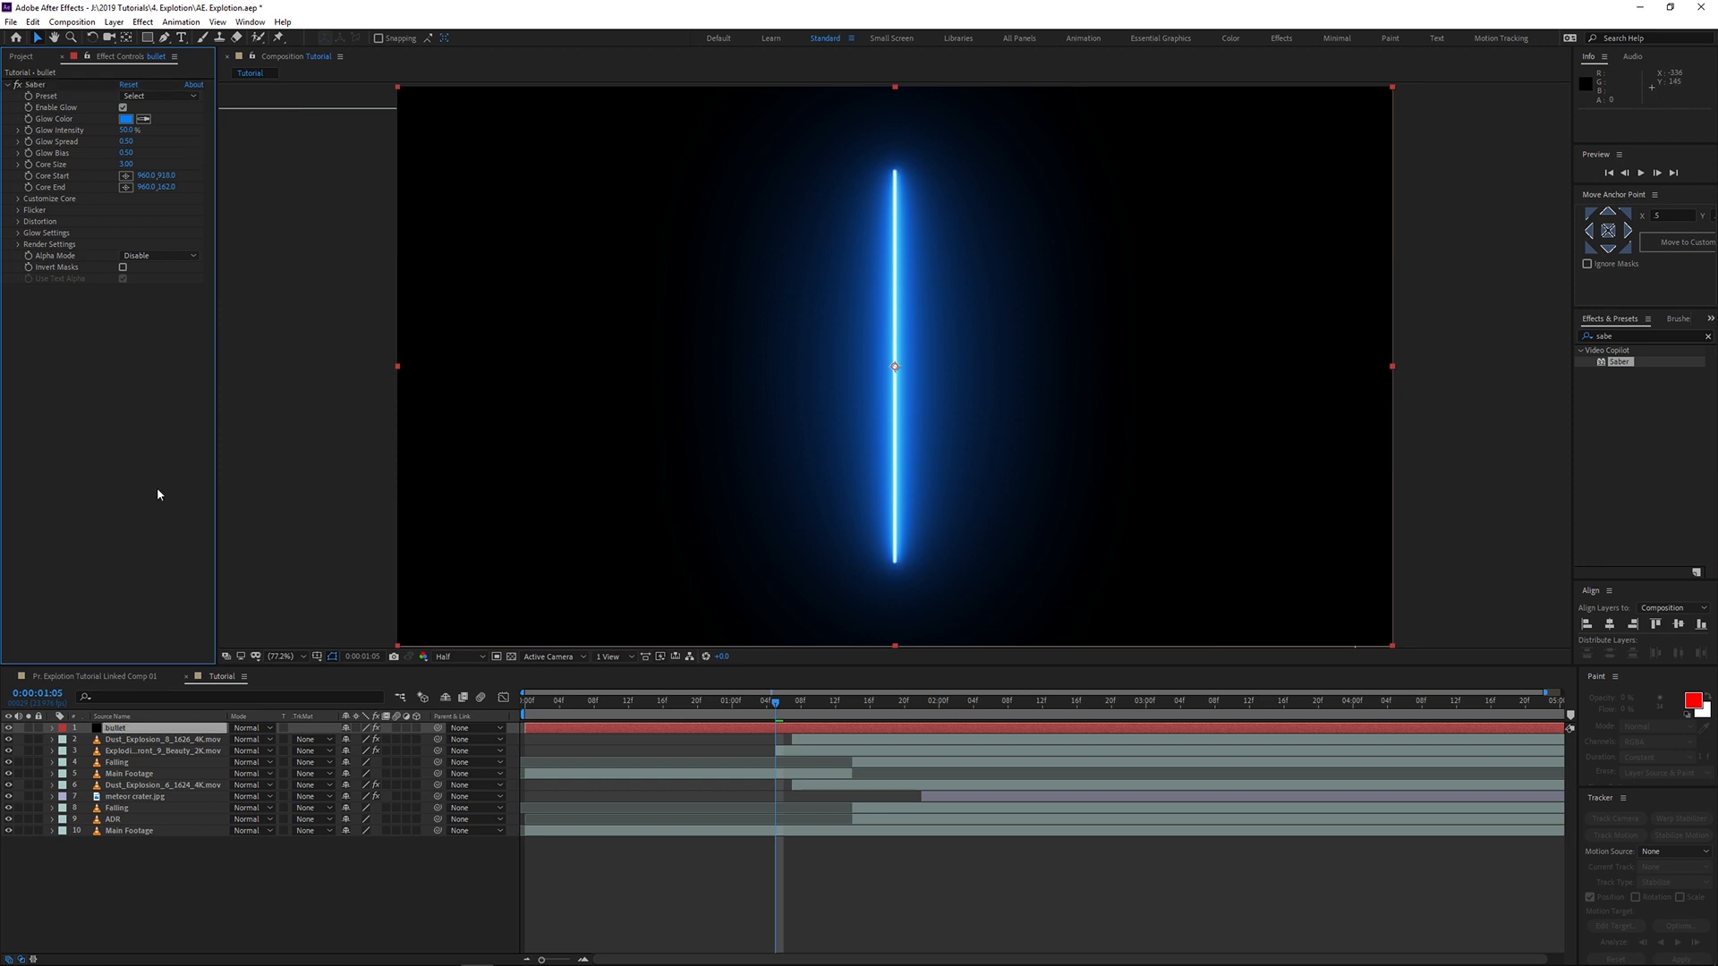
left_click(19, 244)
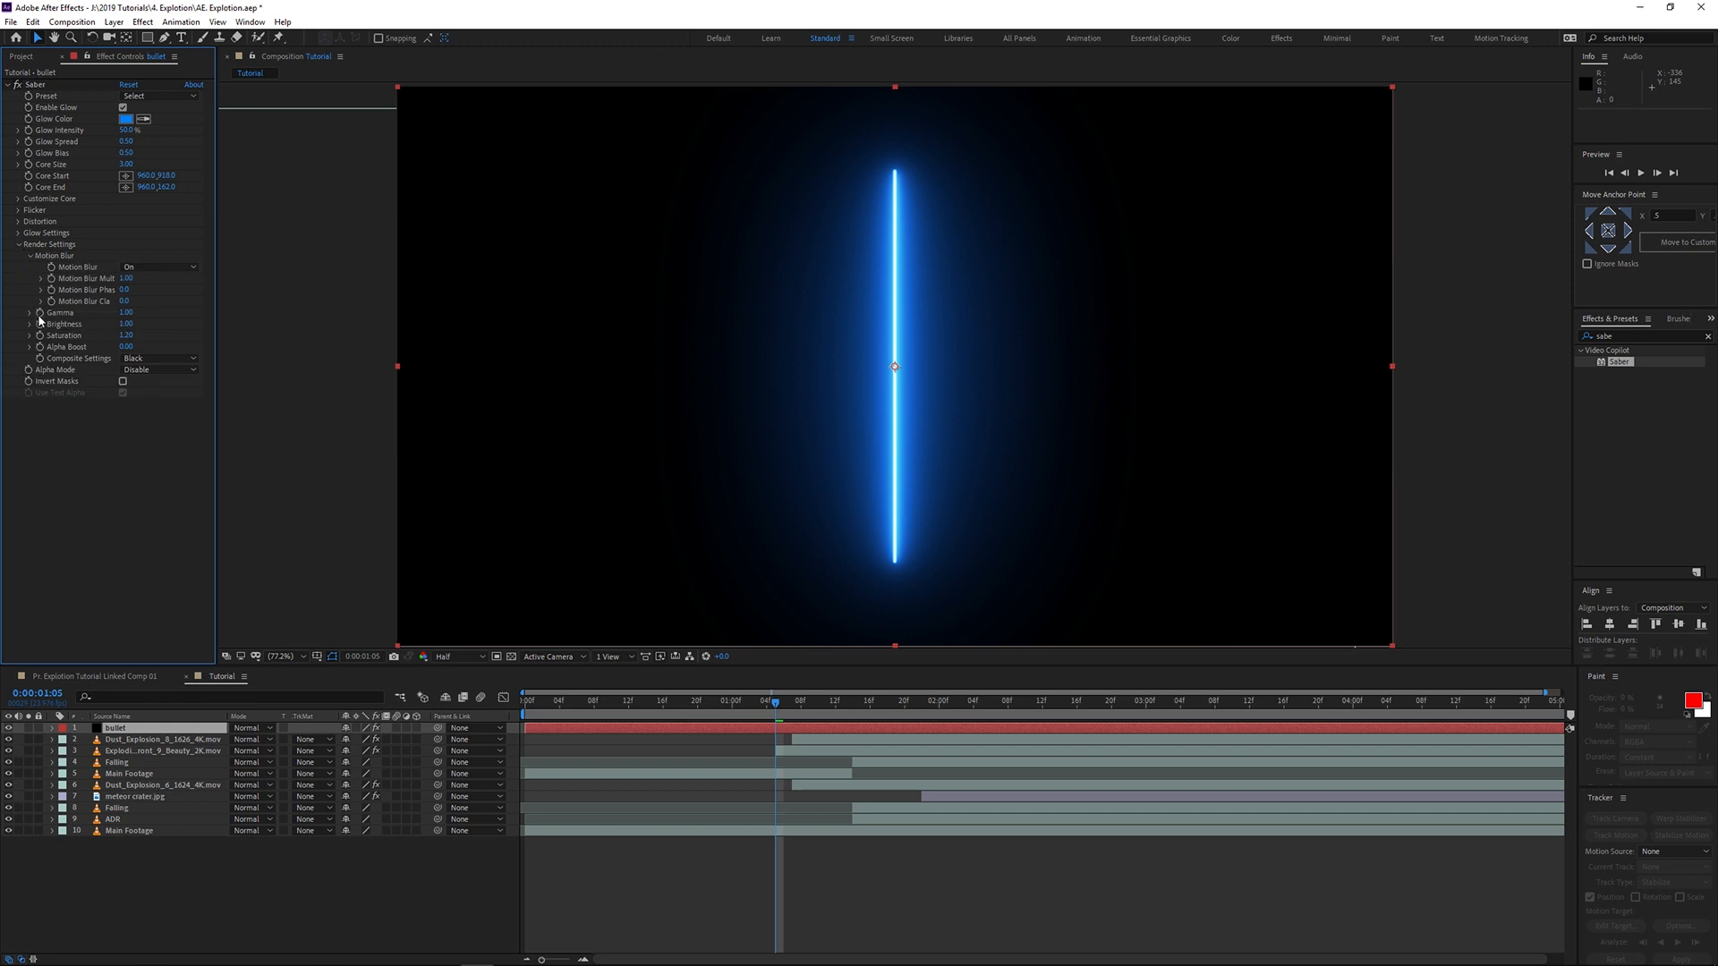
left_click(157, 358)
left_click(172, 375)
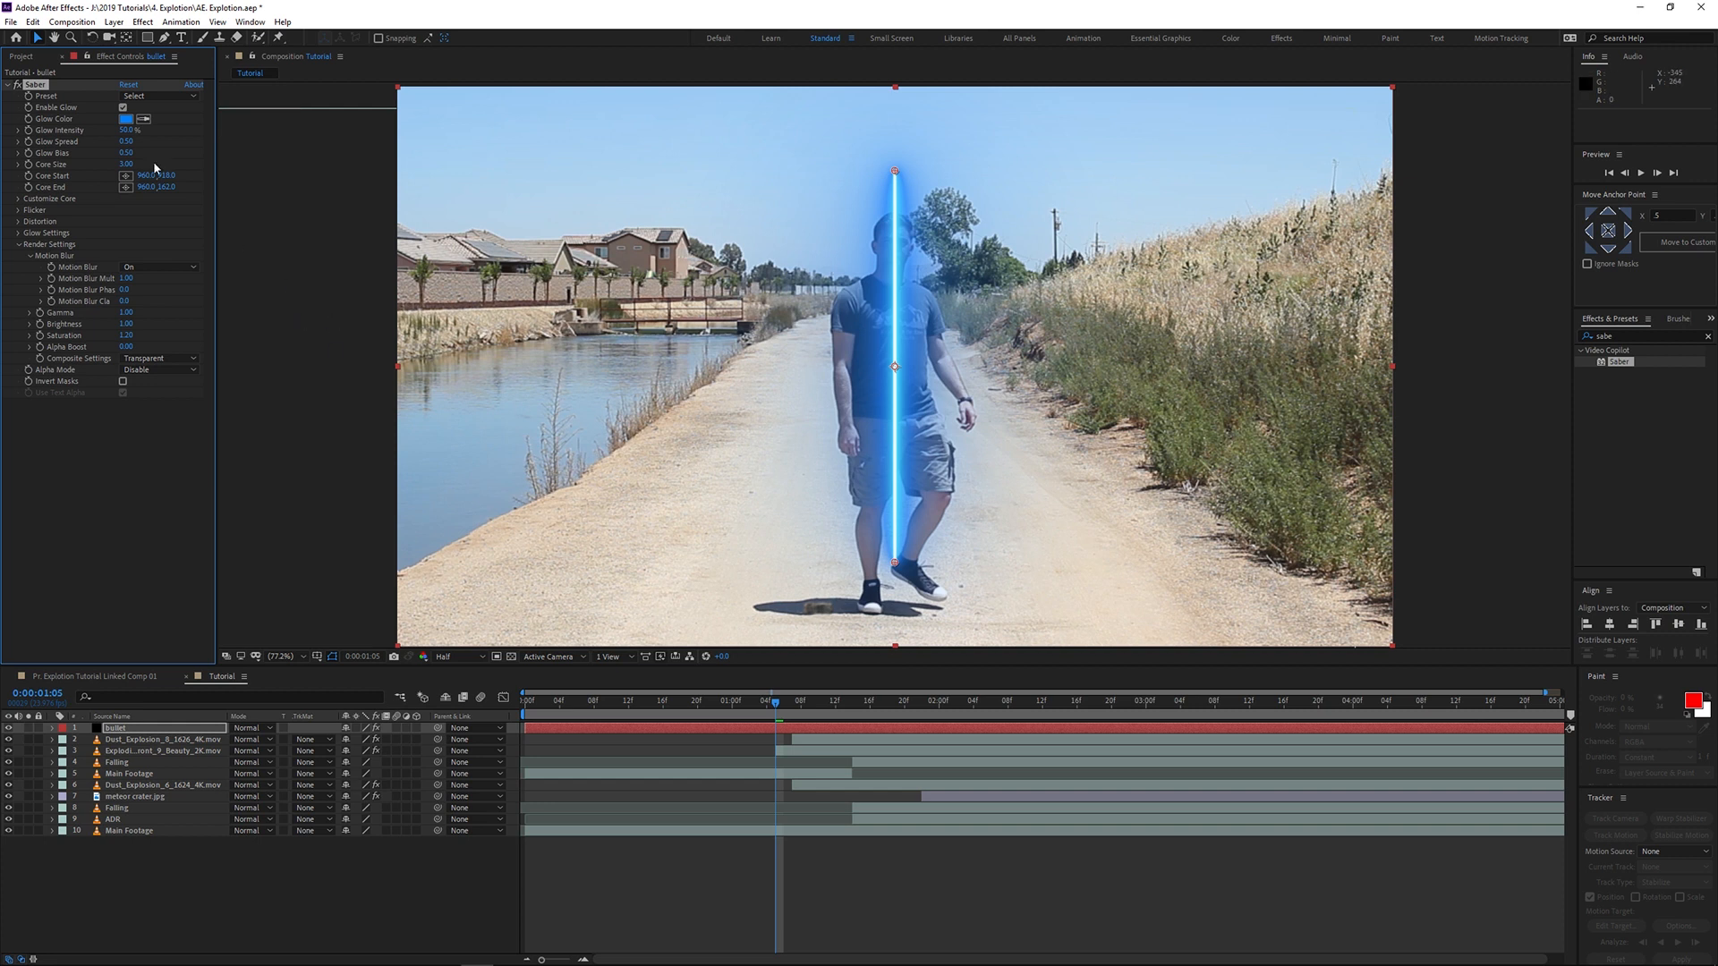
Step: Lower Saber's Glow Intensity to 37%, change its Glow Color to yellow, reduce Glow Spread slightly and set Core Size to 4
left_click_drag(127, 129, 118, 132)
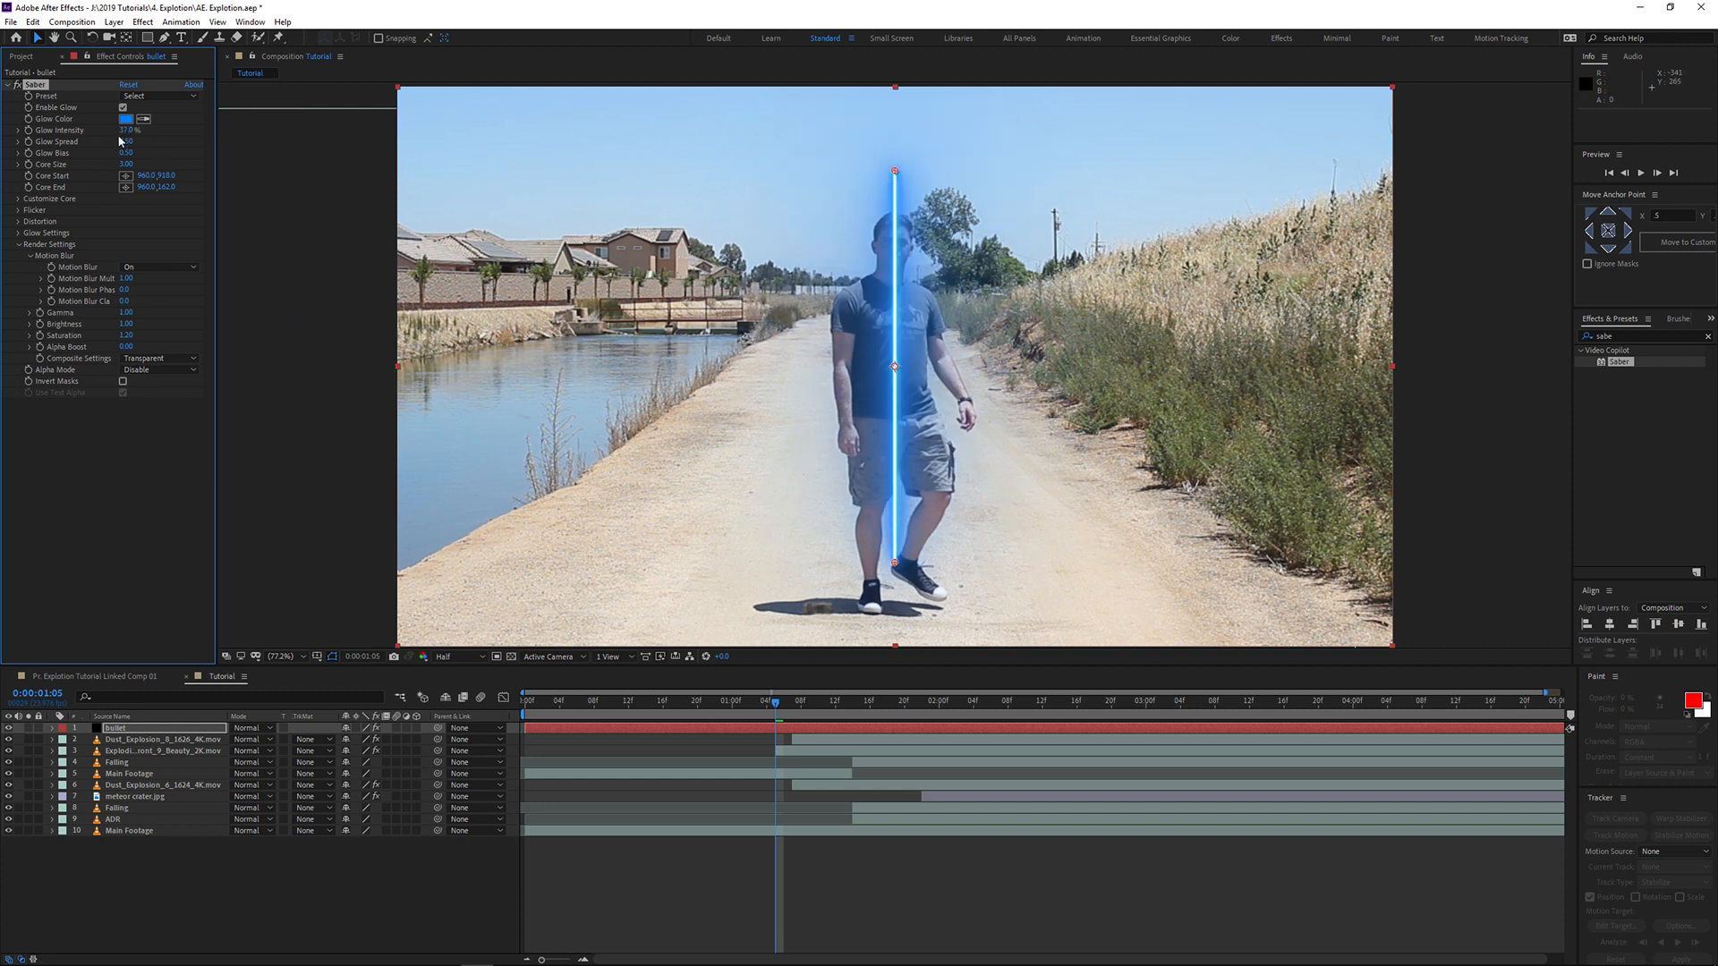
left_click(126, 118)
left_click(344, 264)
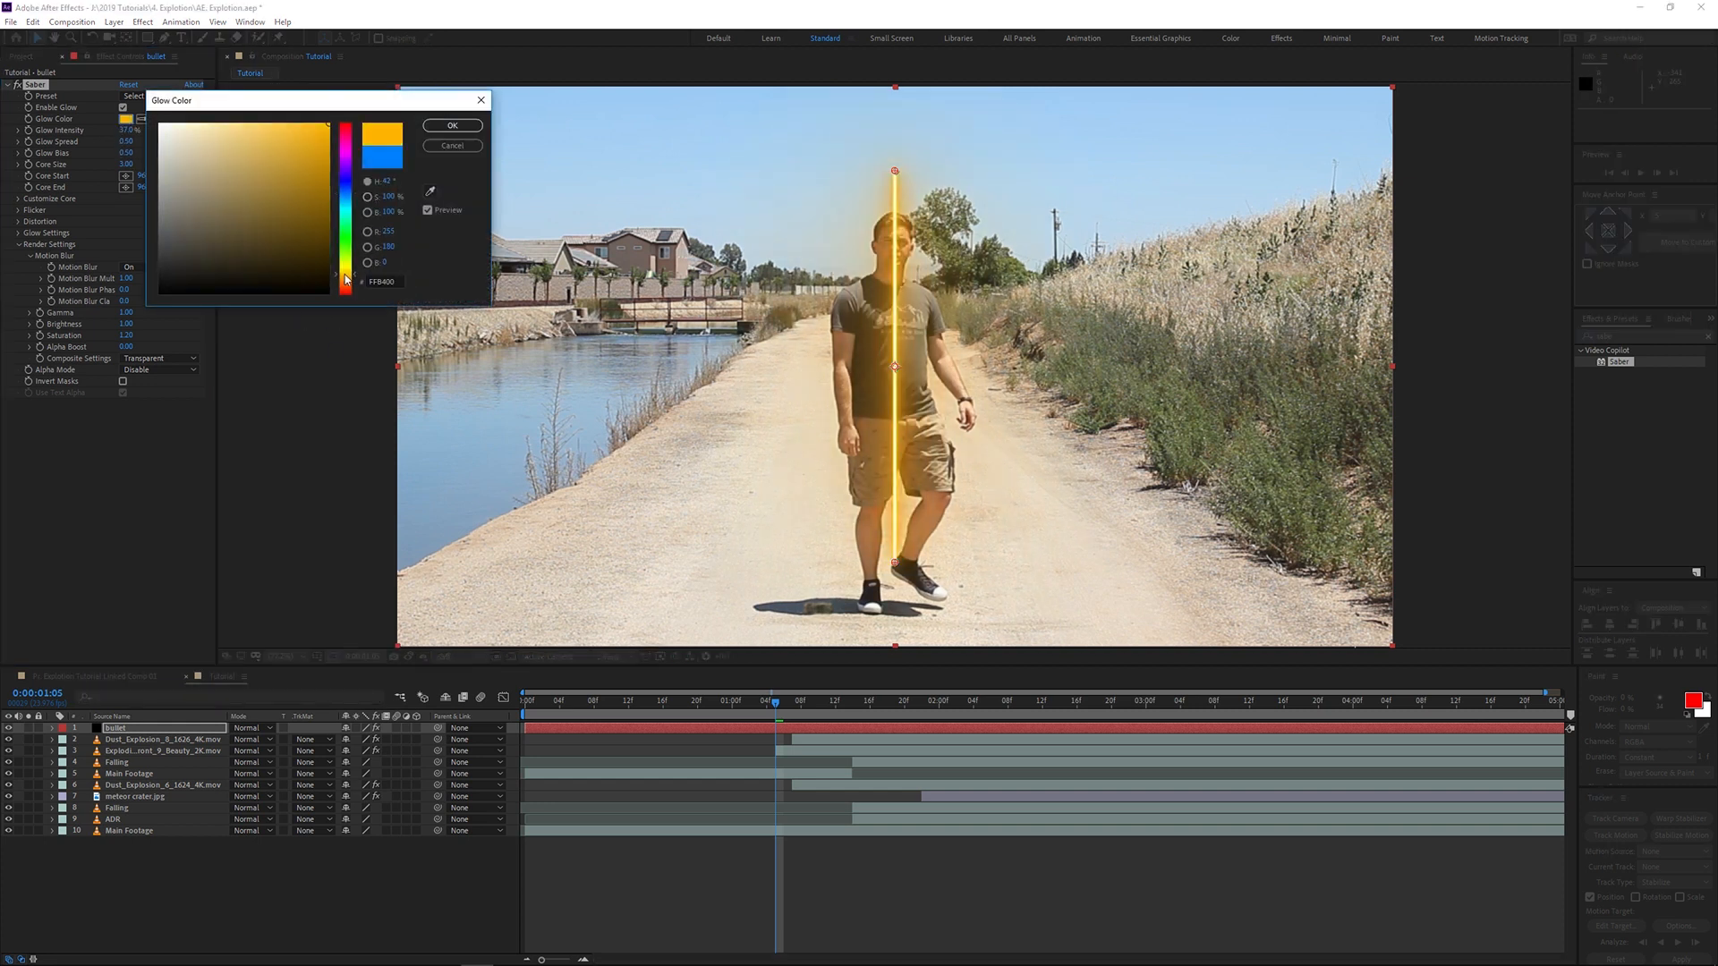
mouse_move(144, 144)
left_mouse_down()
mouse_move(128, 149)
mouse_move(140, 163)
left_mouse_up()
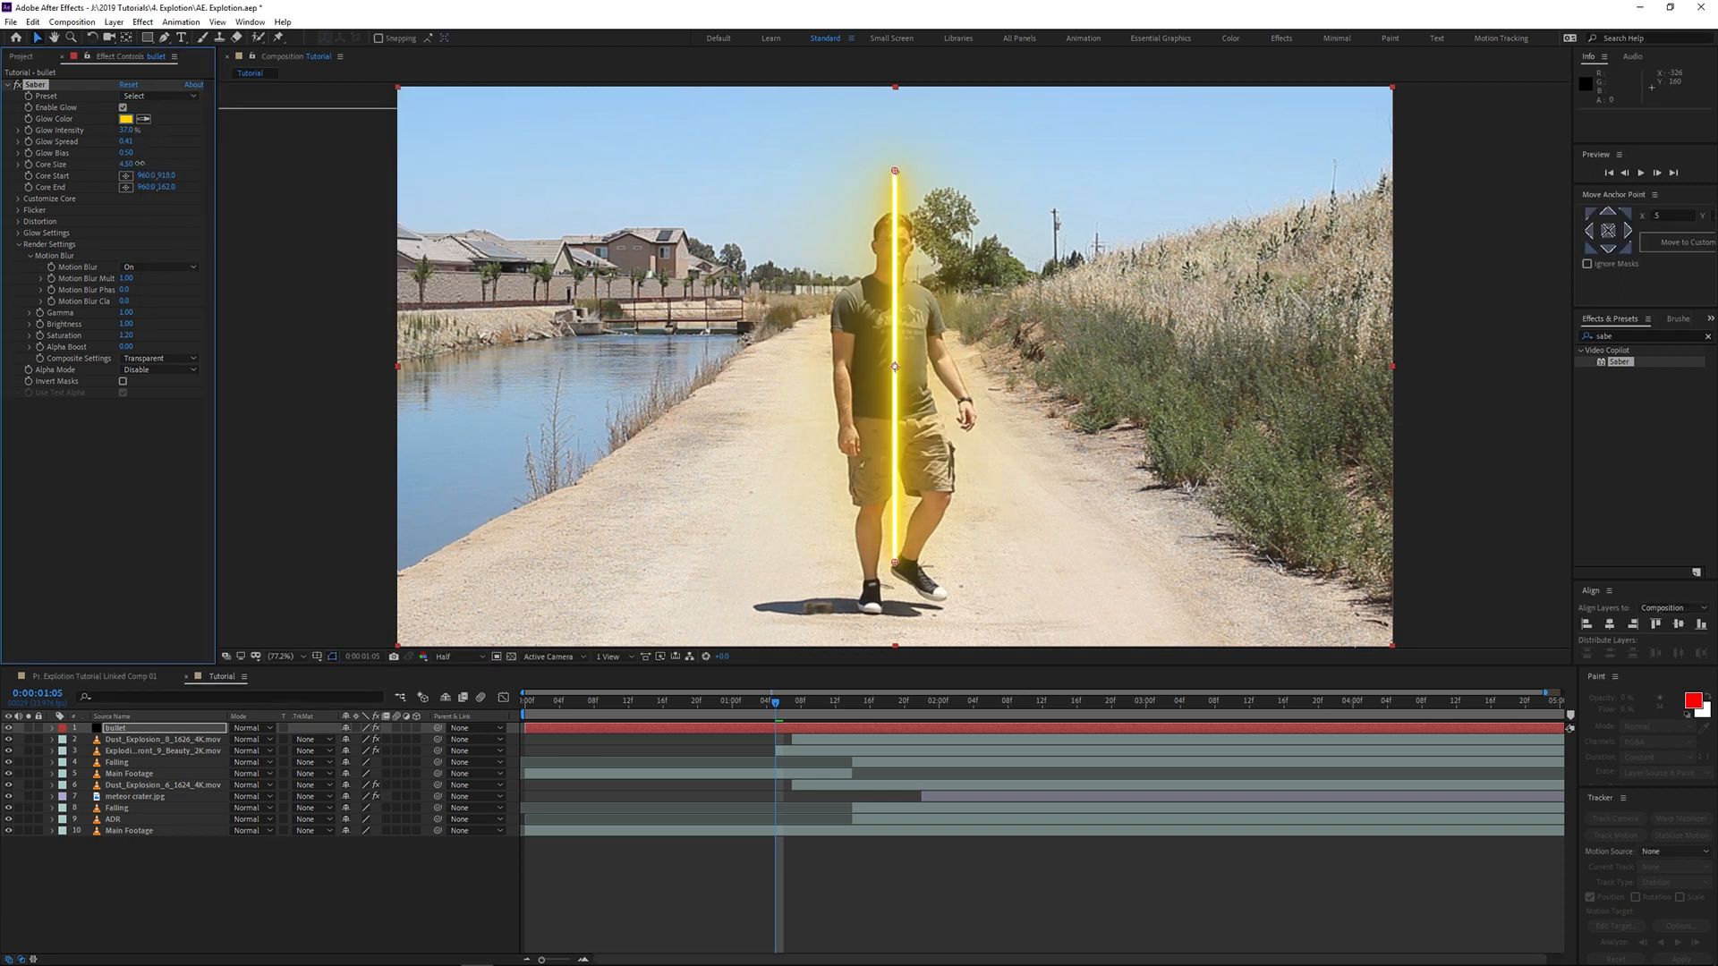
Step: Taper the Saber beam by increasing its core's Start Size and reducing its End Size
left_click(18, 198)
left_click_drag(126, 243, 135, 241)
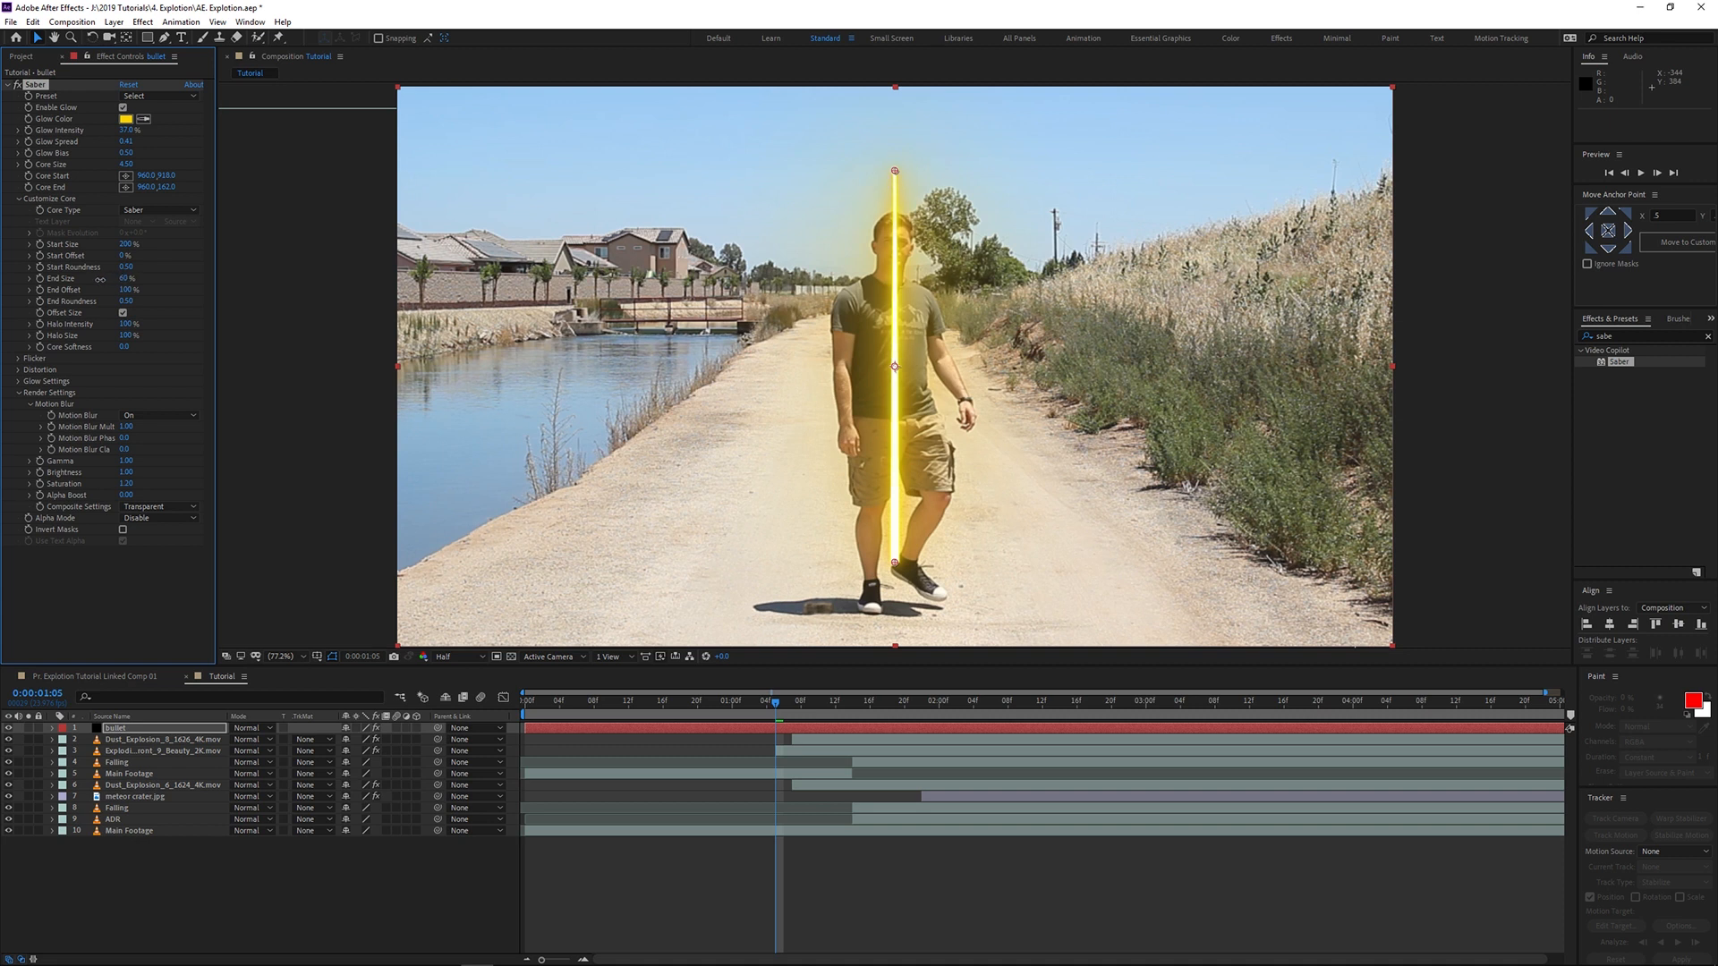
left_click(618, 886)
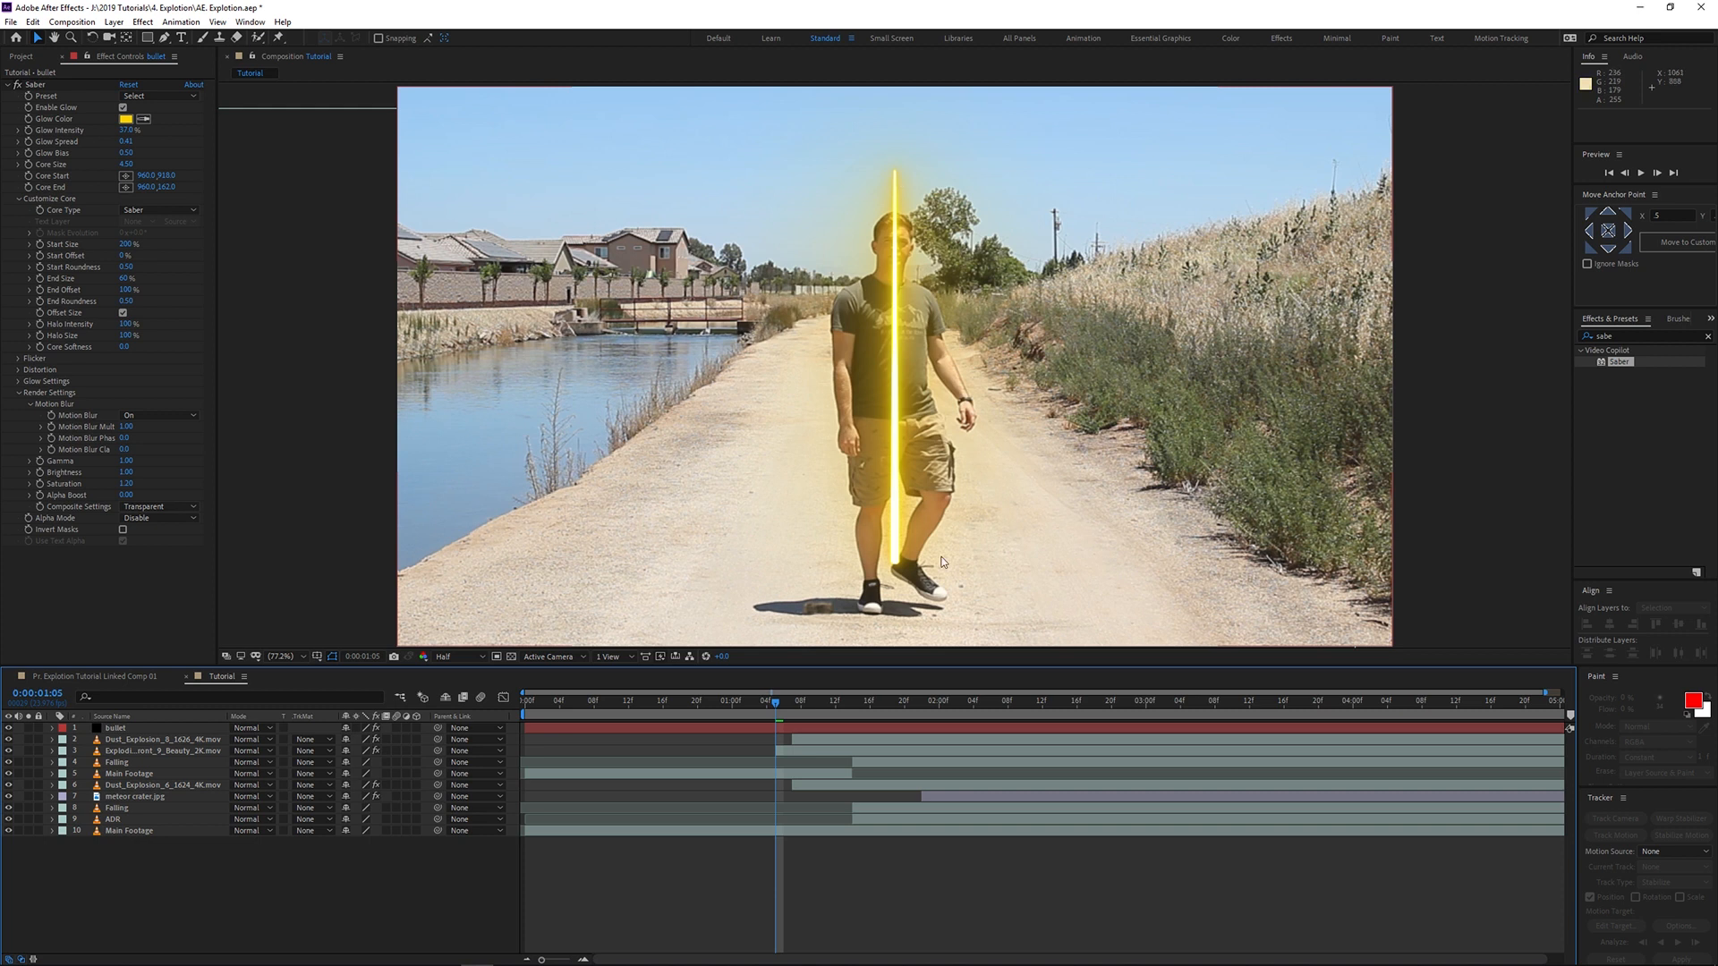
Step: Shorten the Saber beam to a bullet-like streak over the man's torso, bringing Core Start and Core End close together near the frame centre
left_click(895, 626)
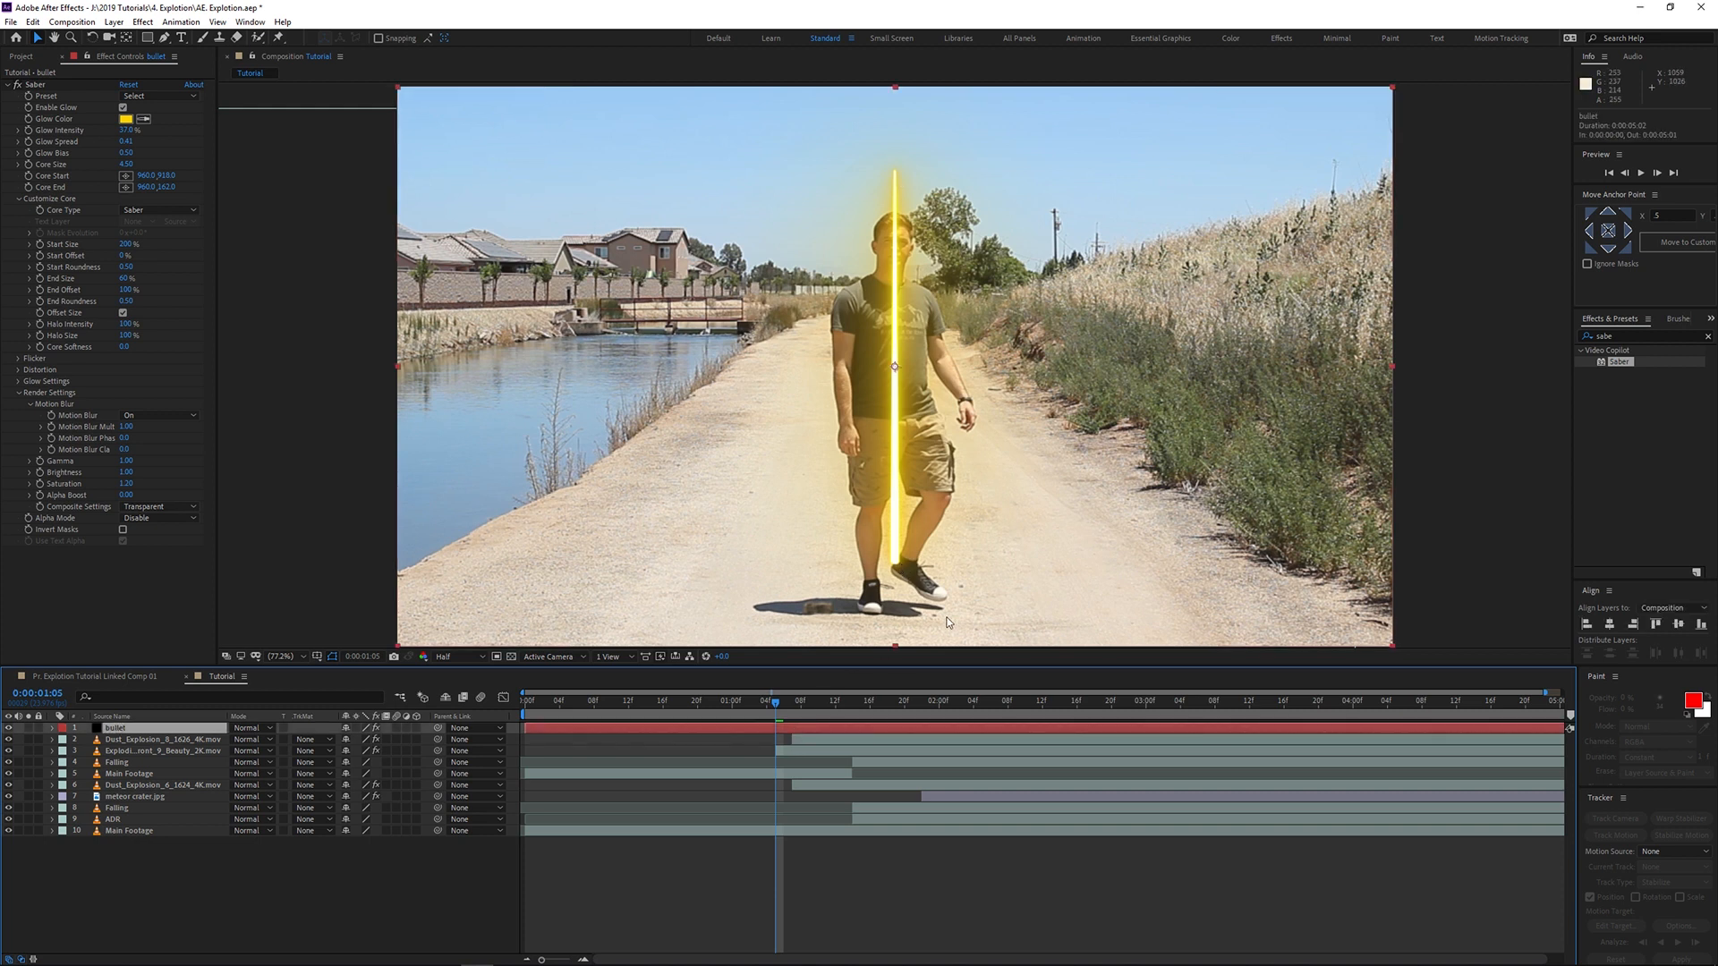
left_click(36, 84)
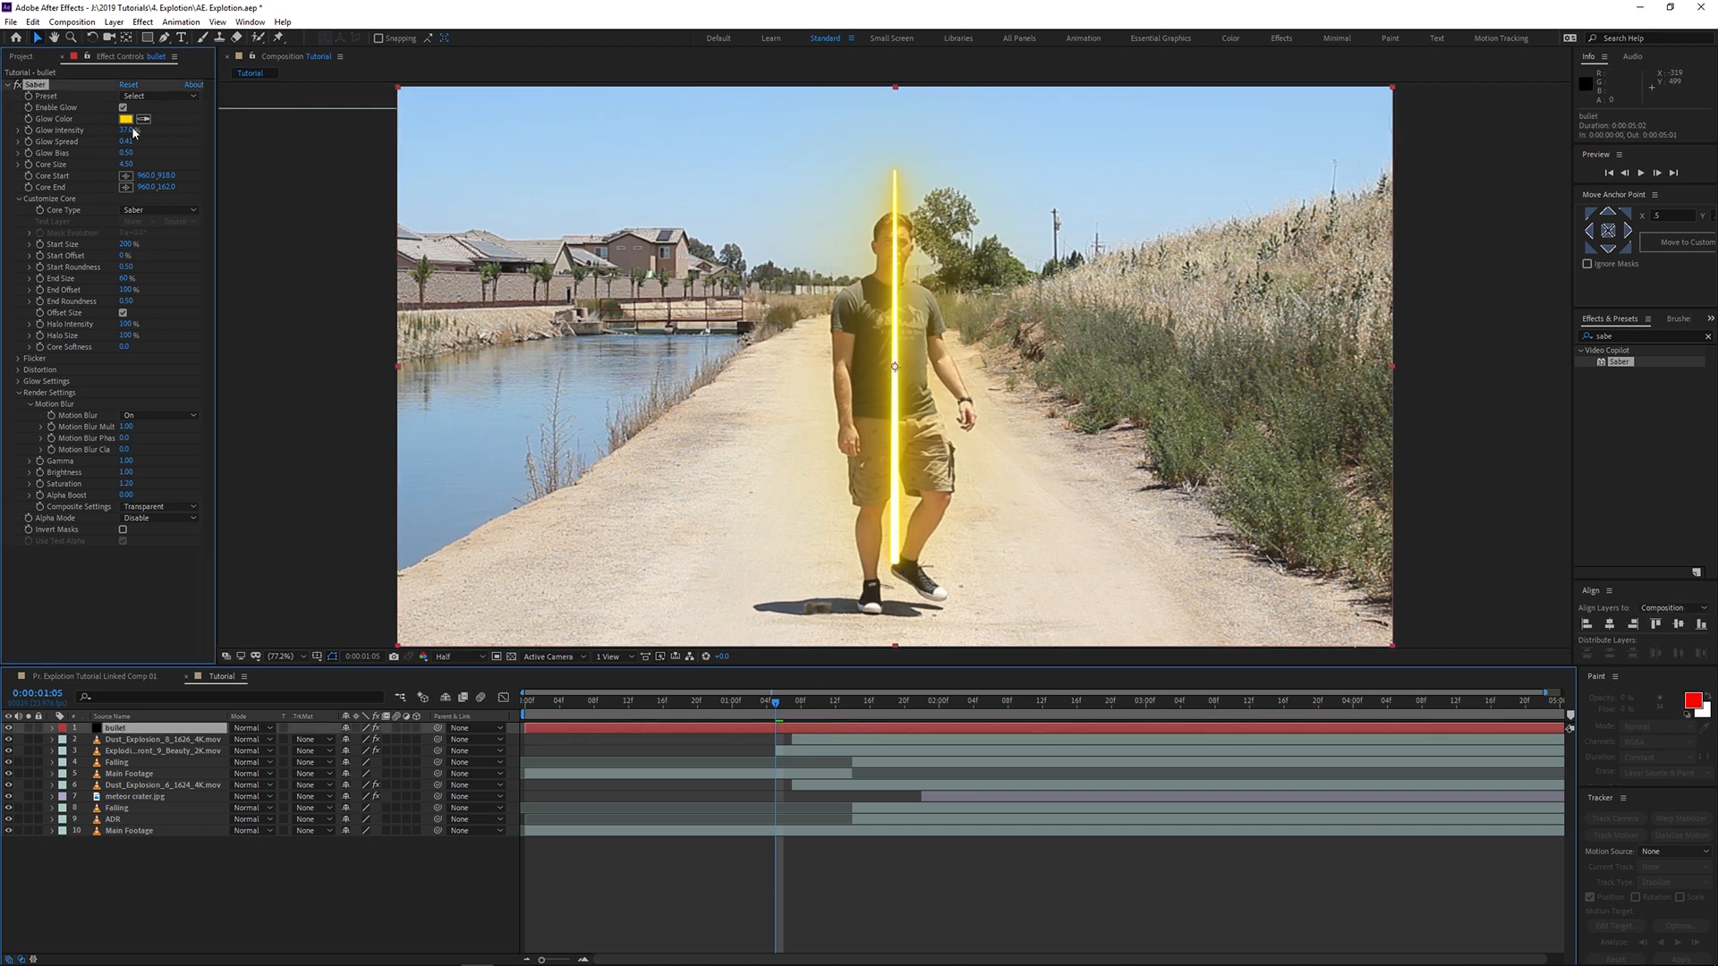
left_click(896, 565)
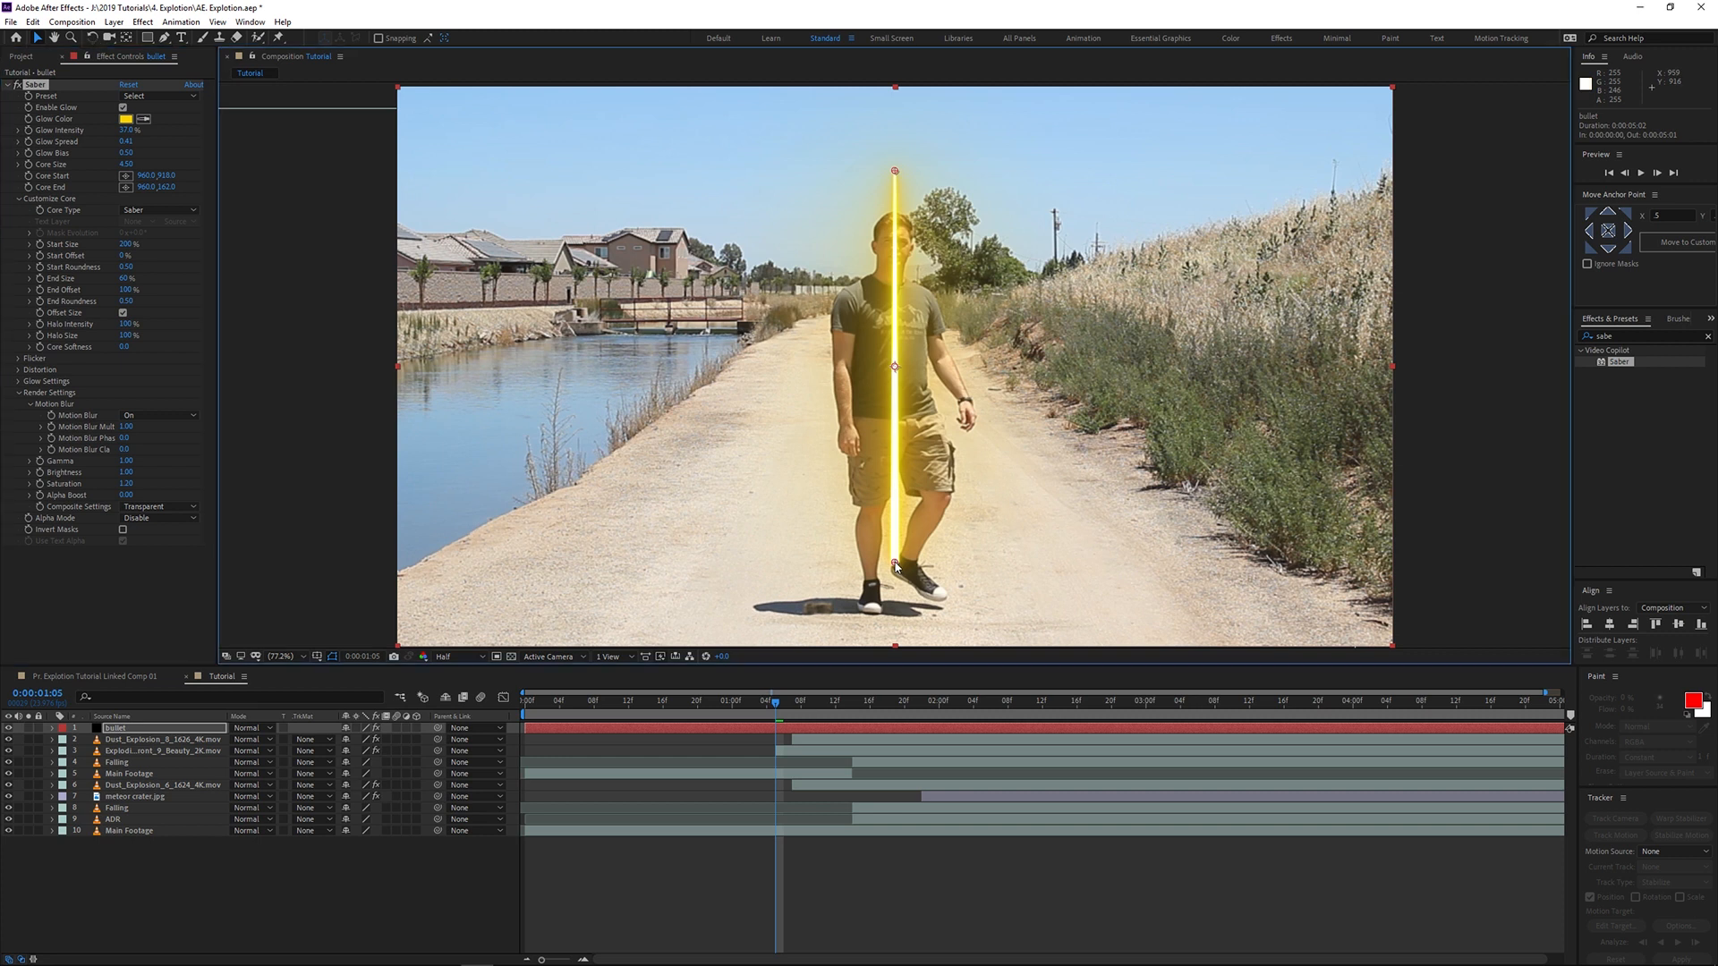
left_click_drag(895, 566, 897, 401)
left_click_drag(895, 171, 895, 367)
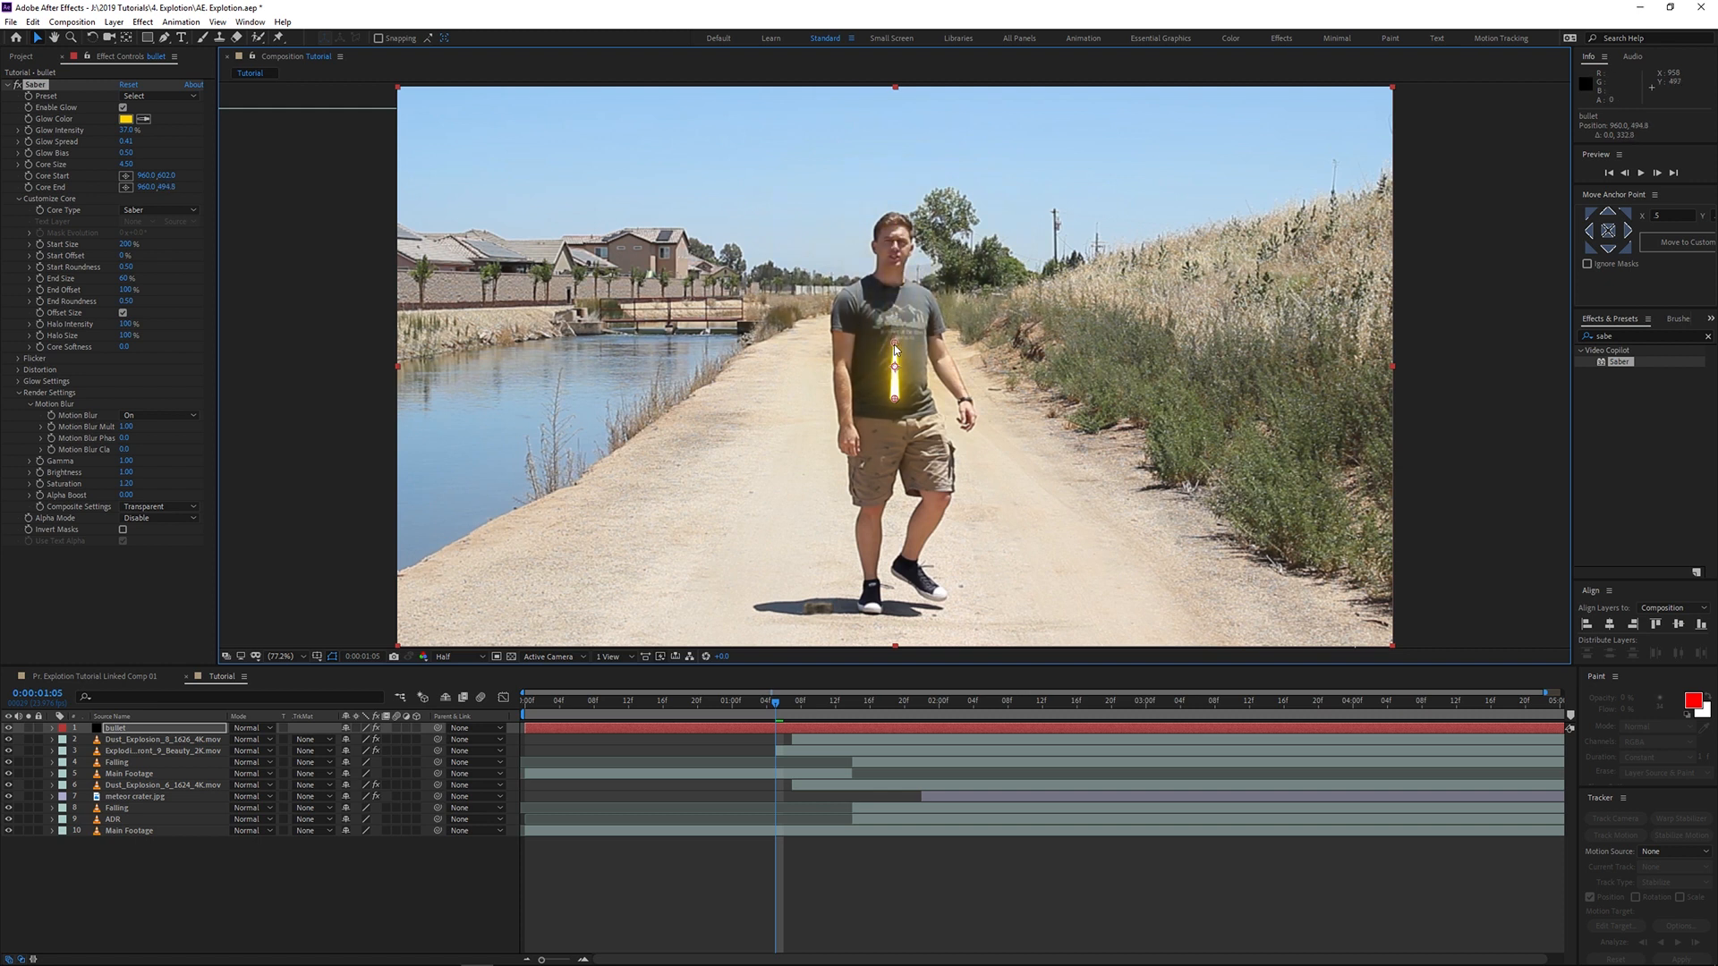
left_click(949, 865)
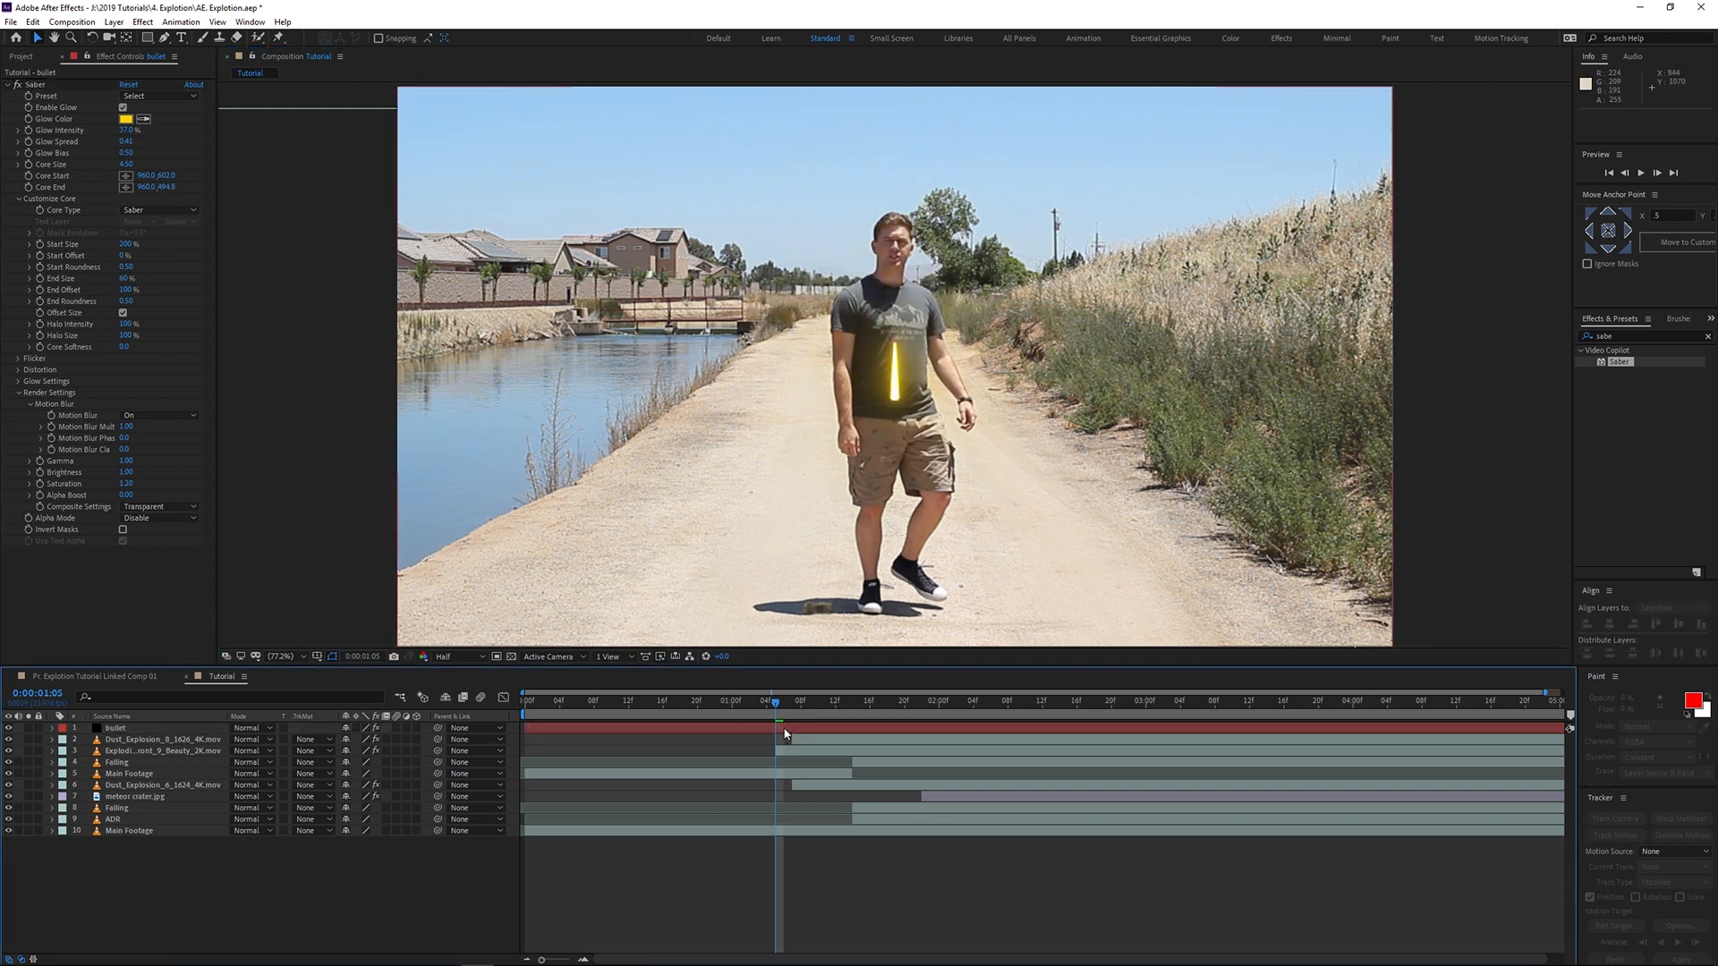
Step: Place the bullet on the ground beside the man's feet at 0:00:01:05 and keyframe its Position there
left_click(796, 731)
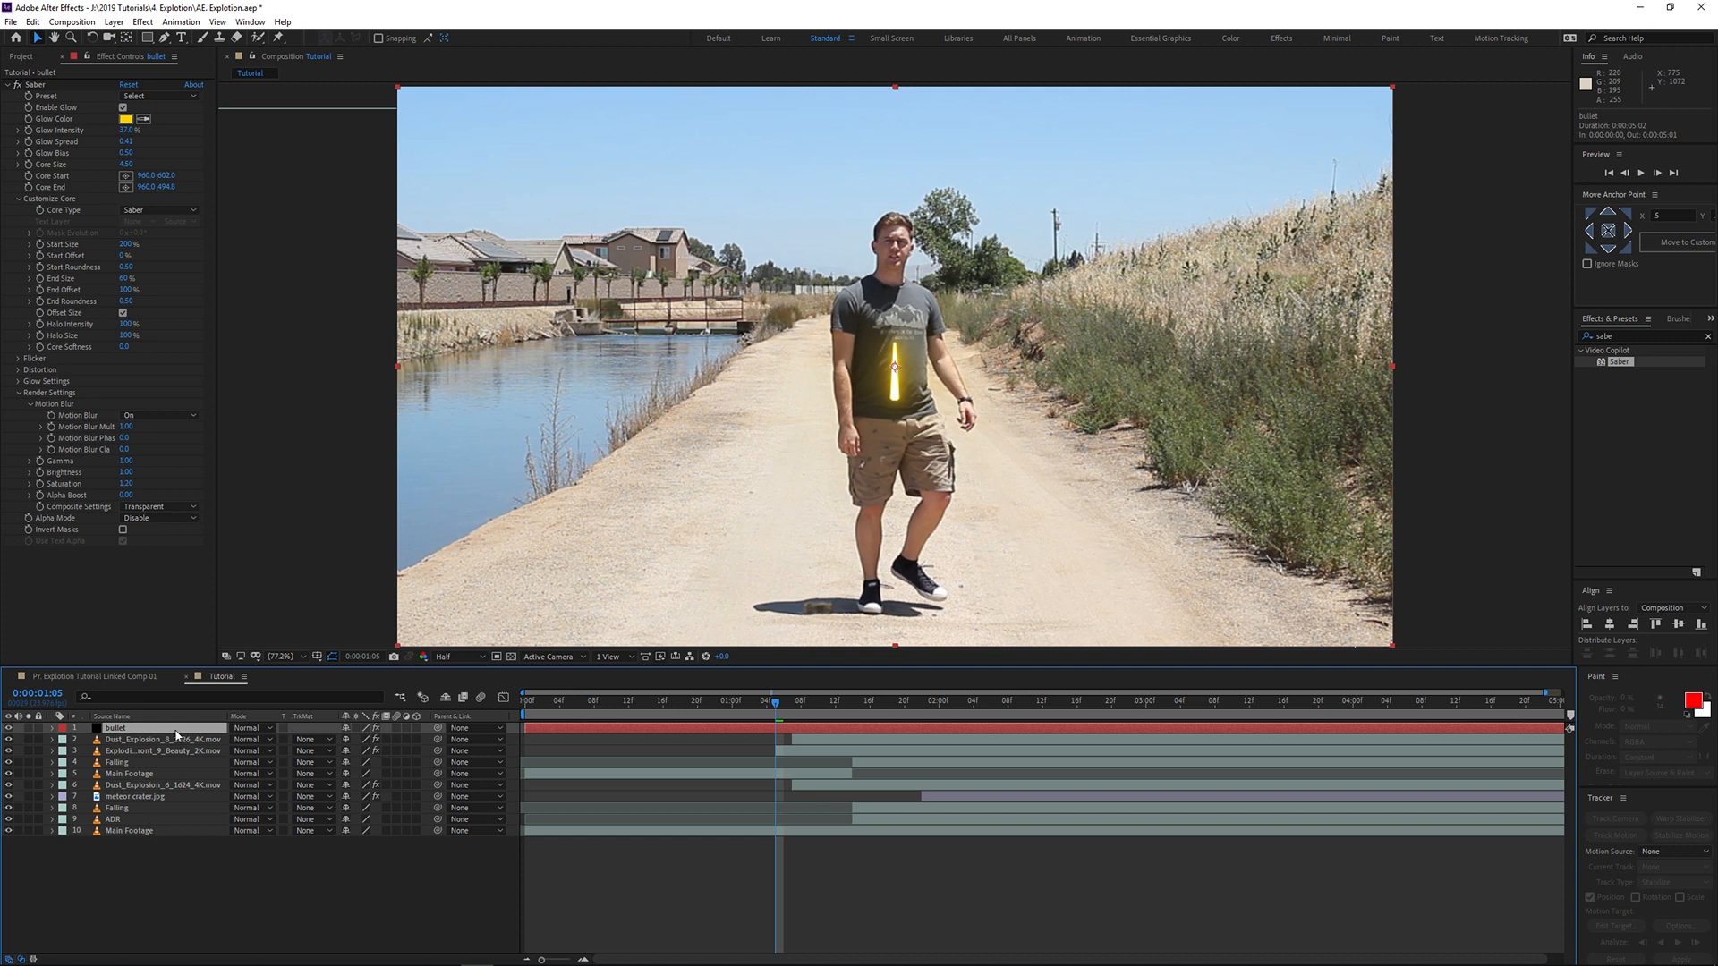
key("p")
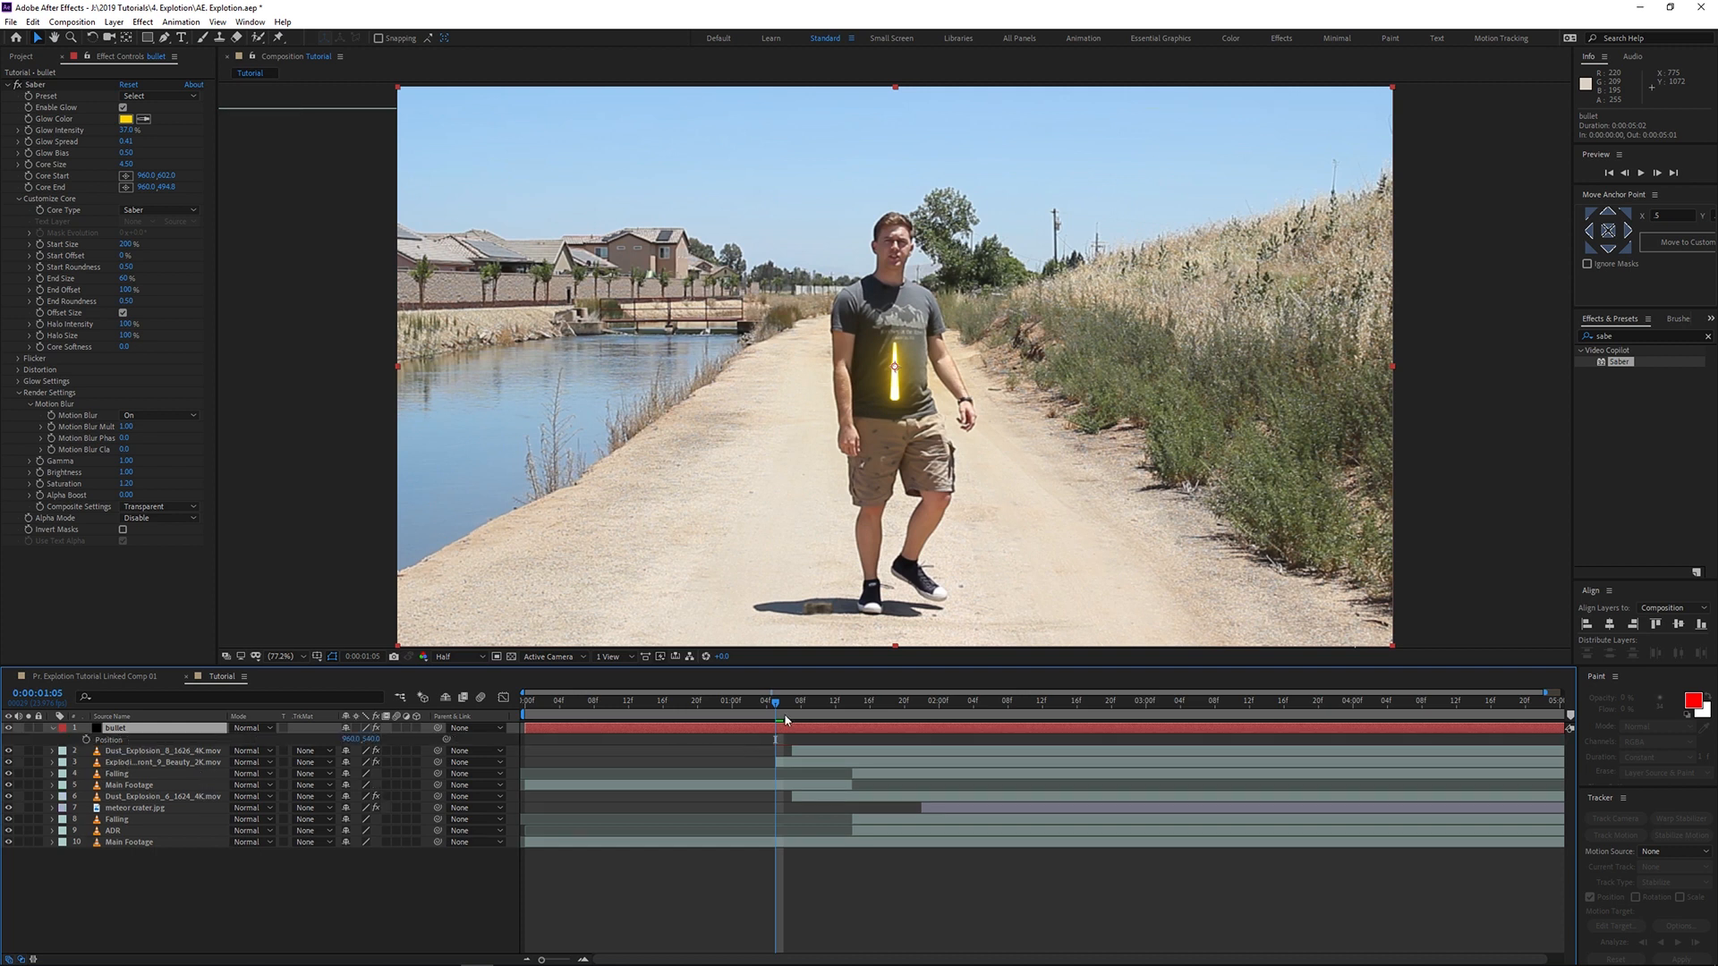
left_click_drag(775, 711, 773, 712)
left_click_drag(861, 435, 786, 646)
left_click(88, 740)
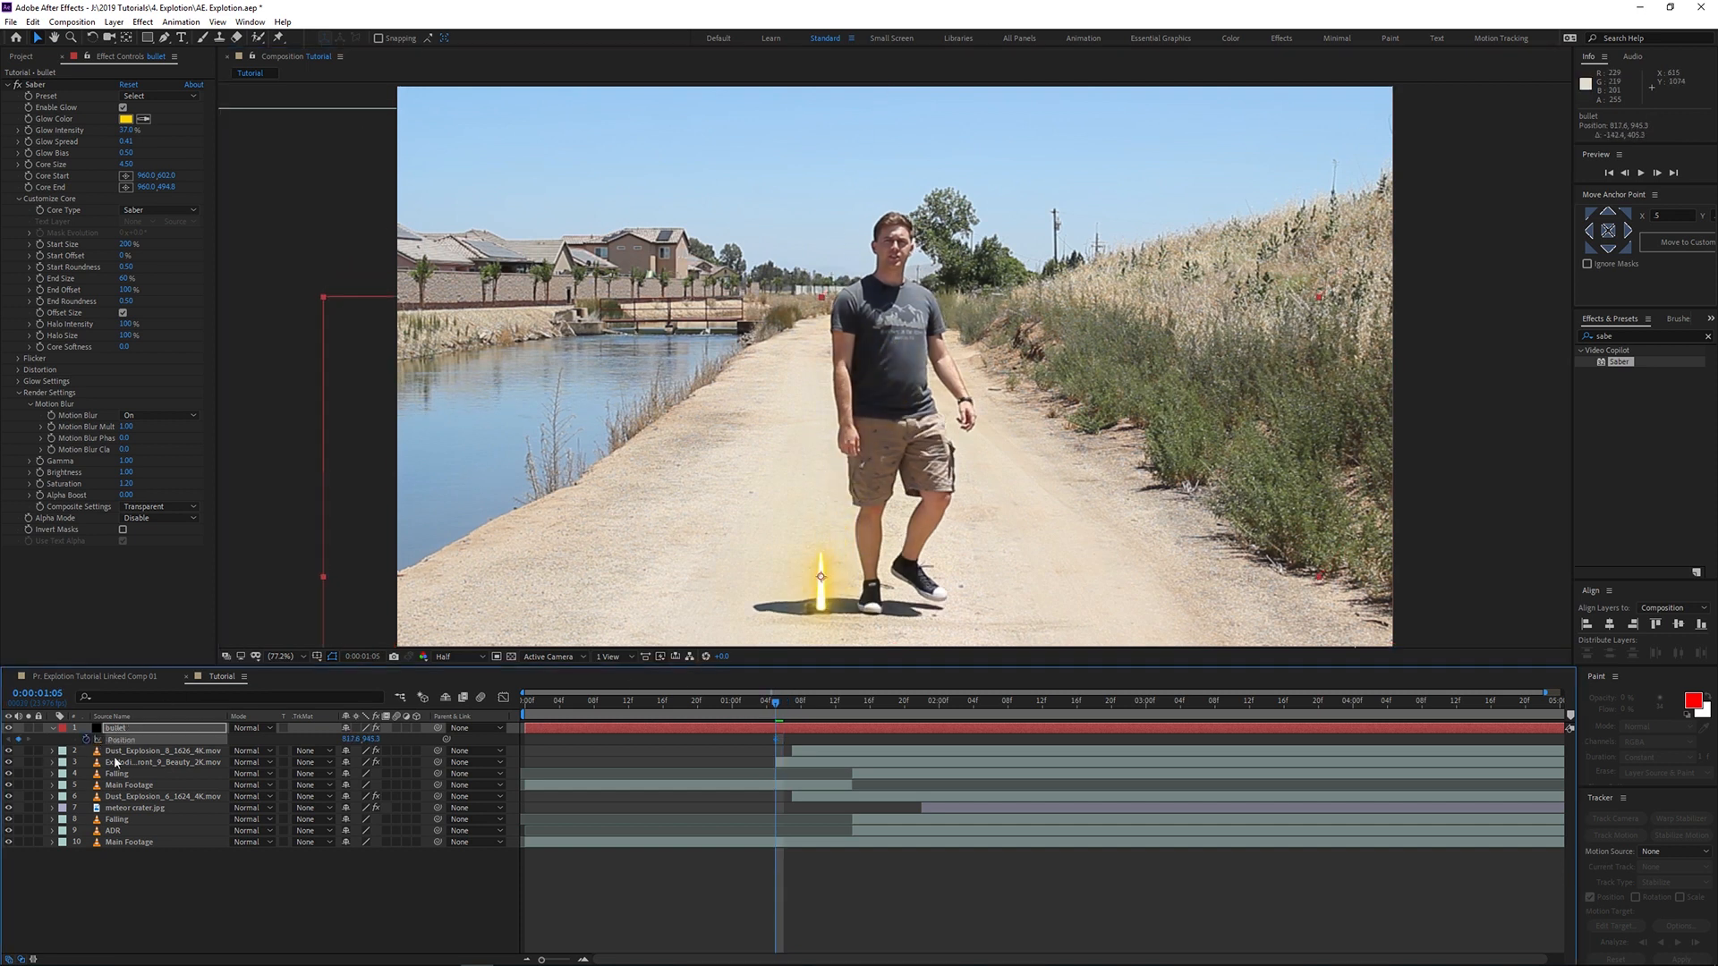
Step: Rotate the bullet so it slants down from the upper left toward the ground, and nudge it onto the impact spot
key("w")
left_click_drag(793, 446, 797, 518)
key("v")
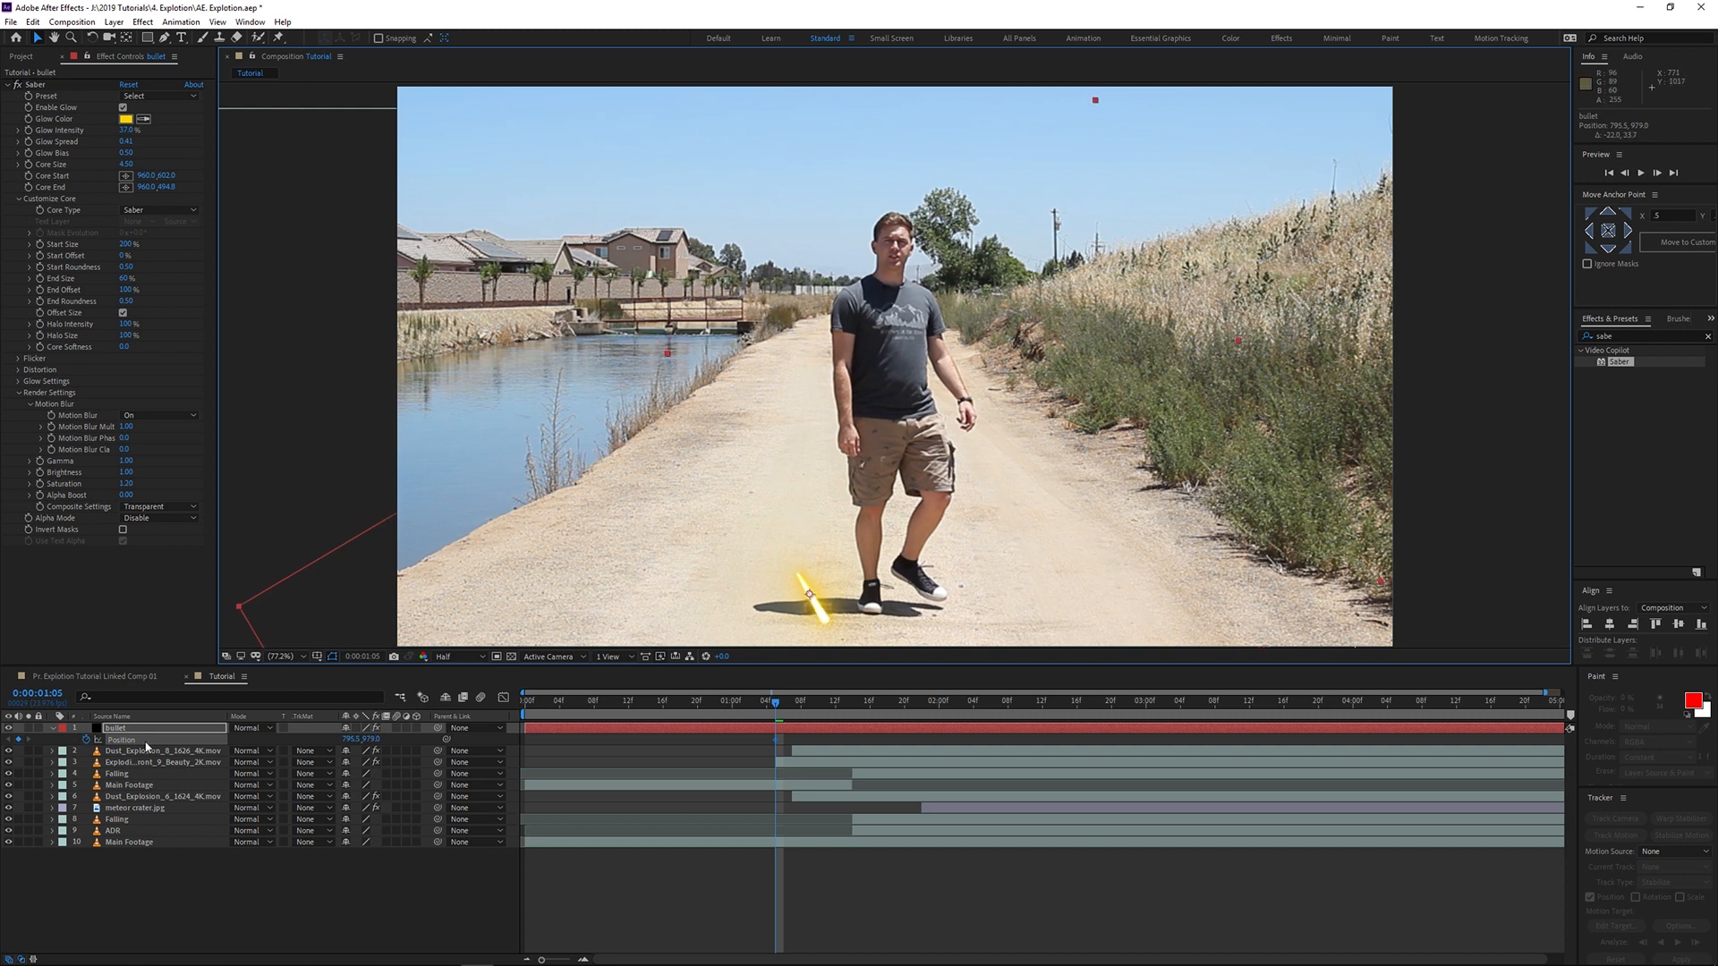
Step: Place the bullet layer below the two upper explosion clips, split it at 0:00:01:05 and delete the part after the impact
left_click_drag(123, 732, 125, 761)
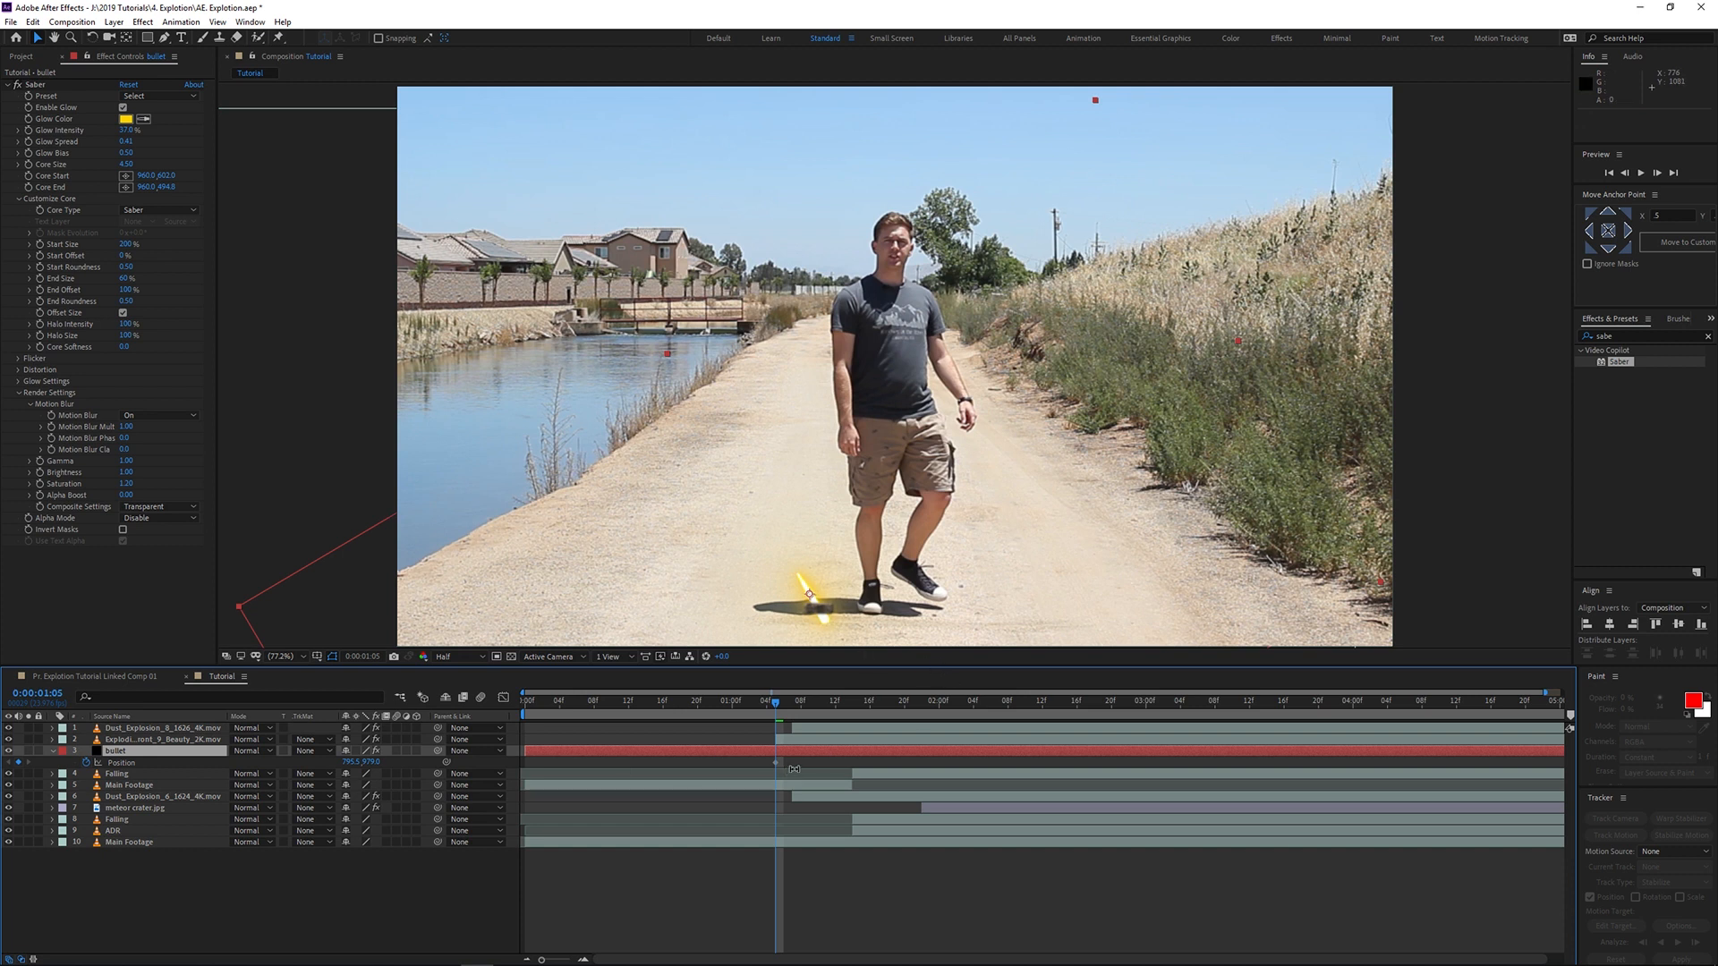
key("ctrl+shift+d")
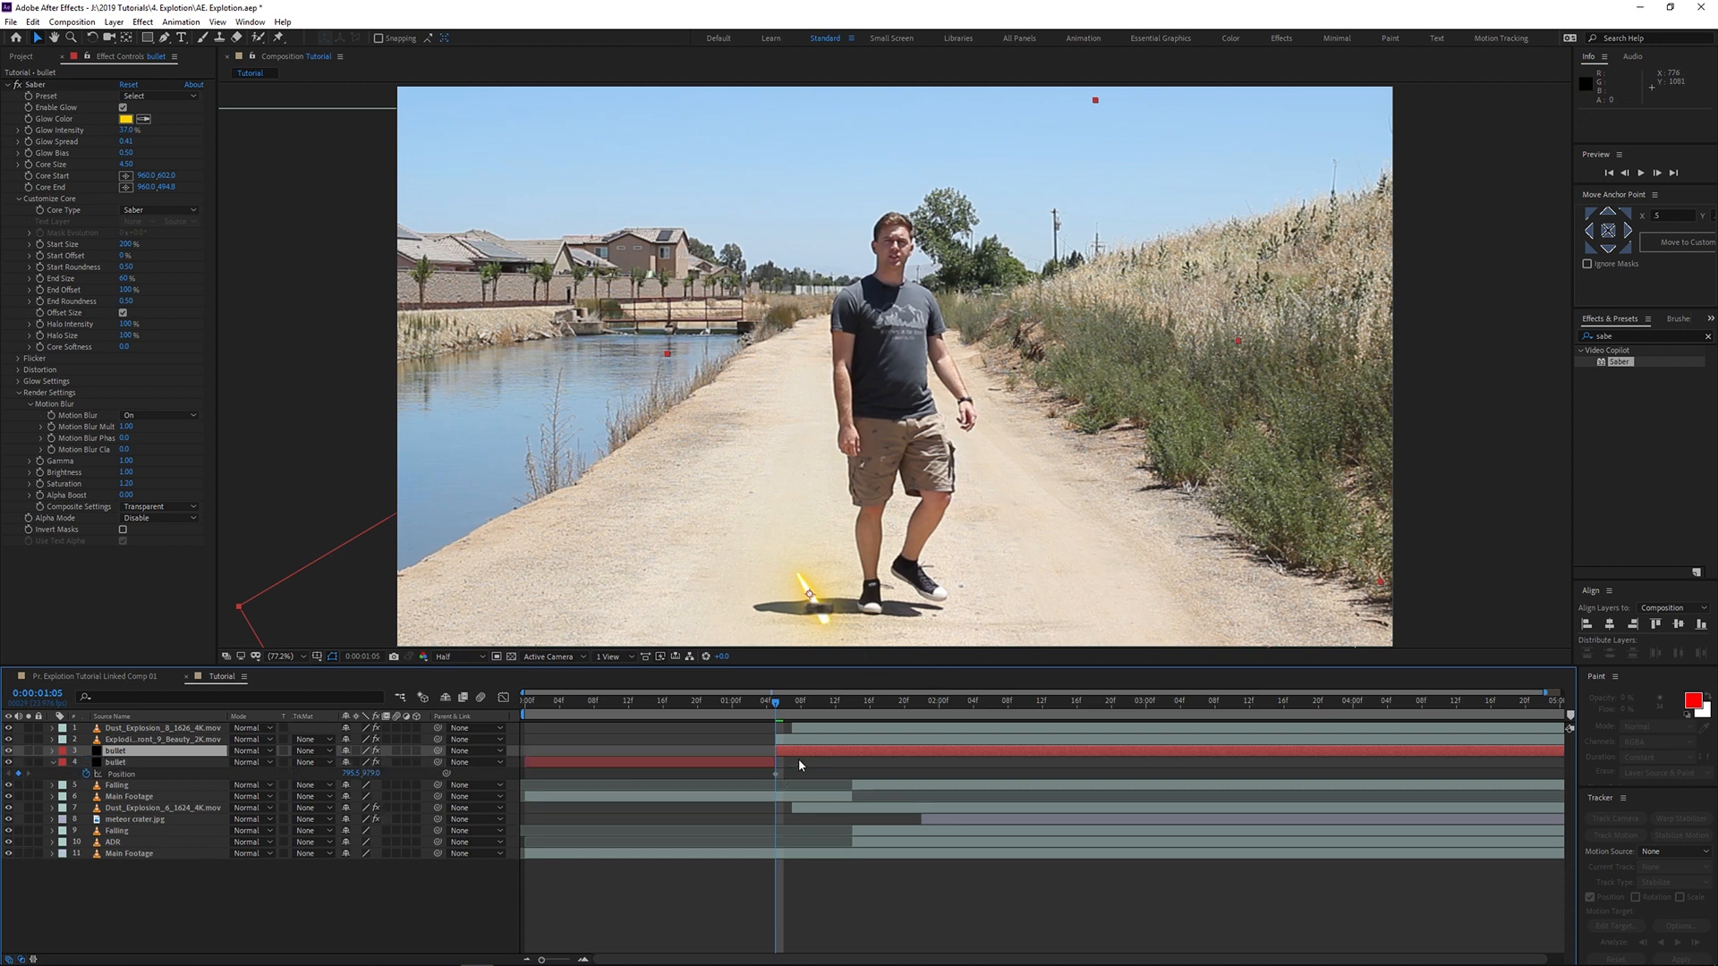
key("Delete")
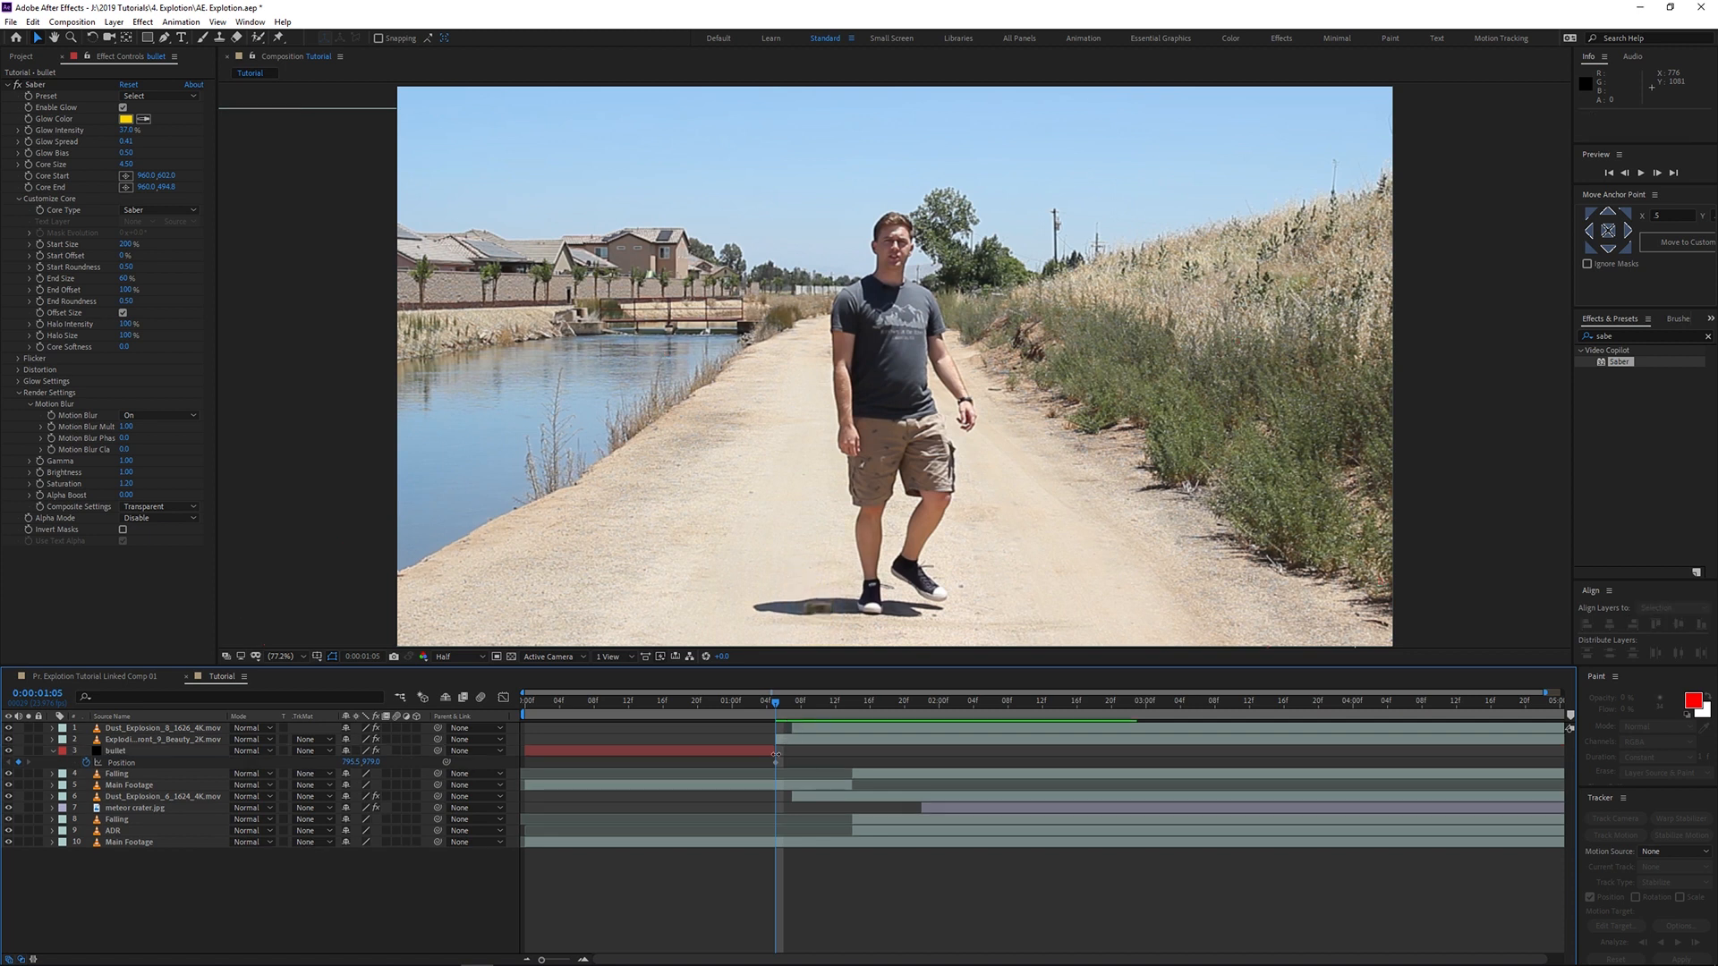
Step: At 0:00:00:23, move the bullet out of view beyond the upper-left corner of the frame to animate its Position
left_click_drag(776, 756, 724, 713)
left_click_drag(818, 616, 439, 71)
left_click(787, 921)
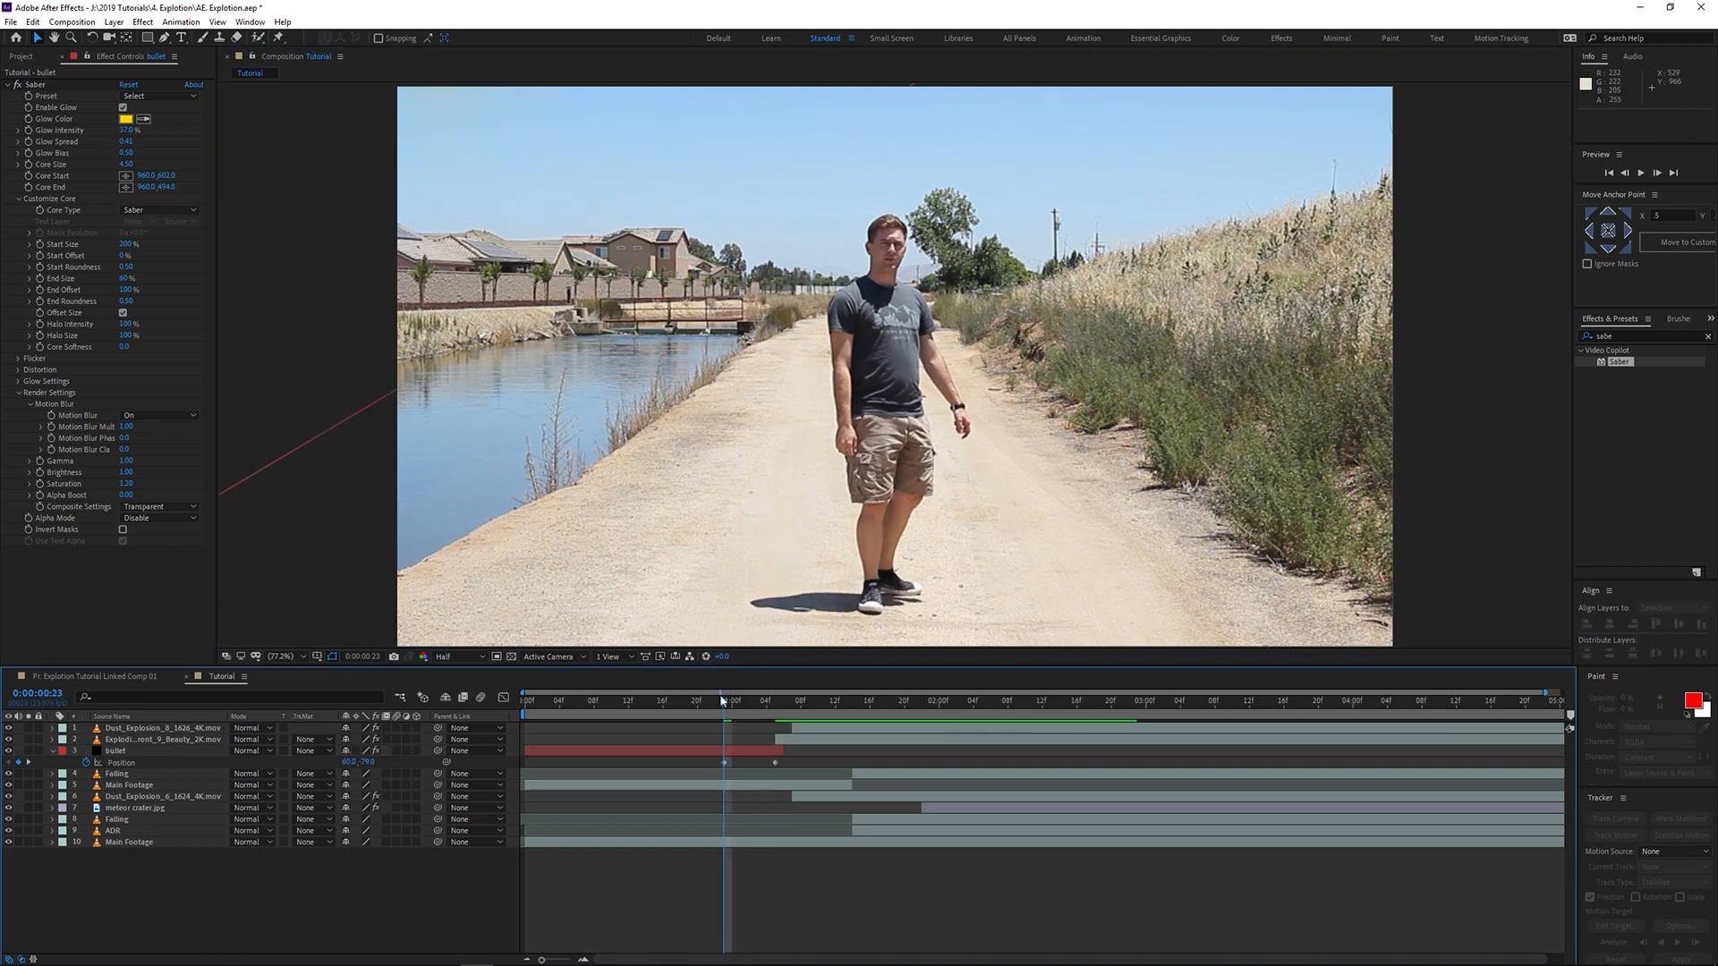
Step: Shift the bullet's first Position keyframe to about 0:00:01:01 for a faster flight, and preview the animation
left_click(666, 716)
key("space")
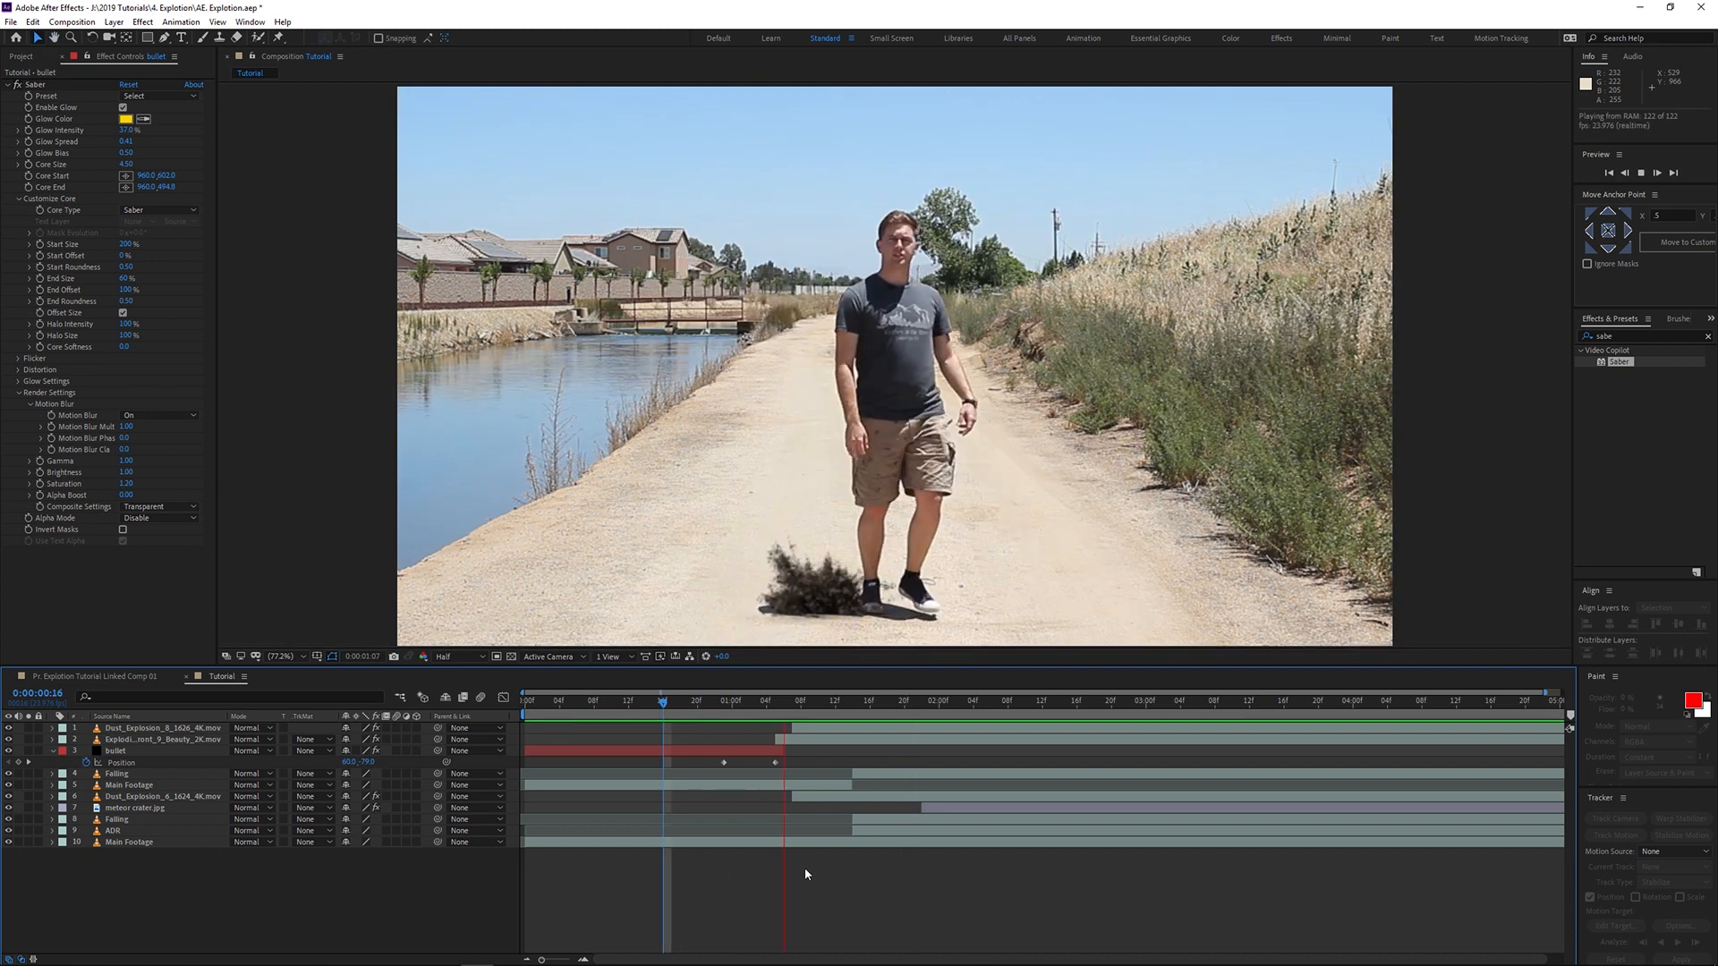
left_click_drag(724, 763, 740, 763)
key("space")
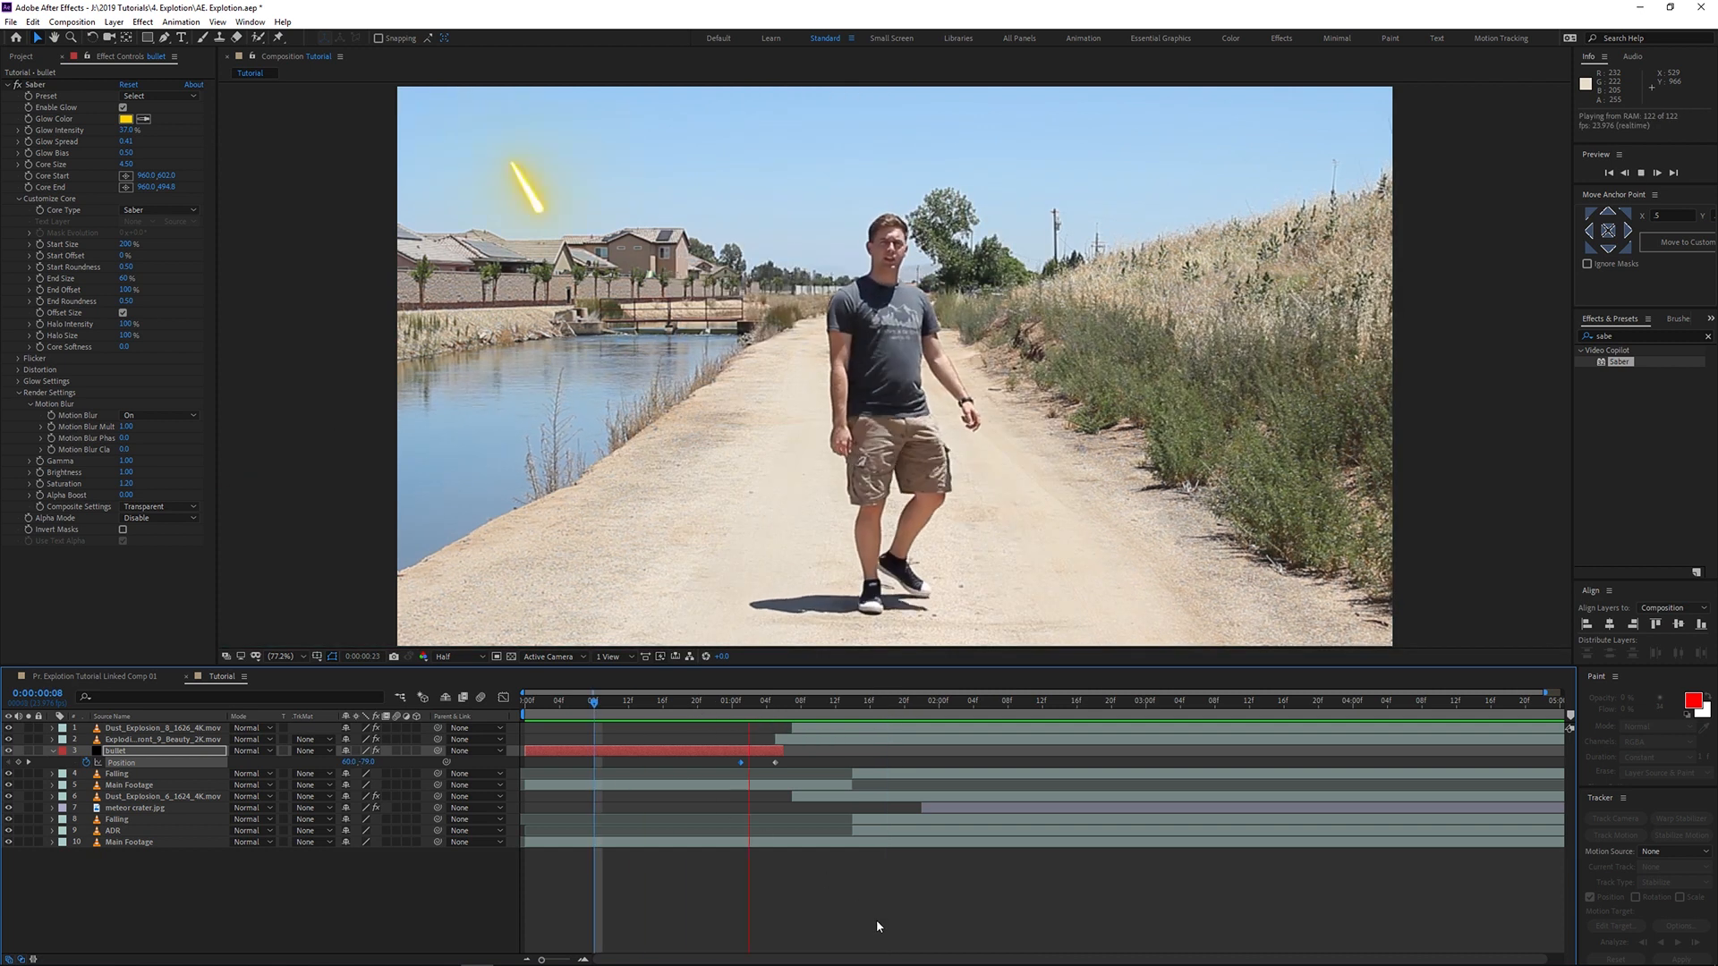
key("space")
left_click(543, 702)
key("space")
key("space")
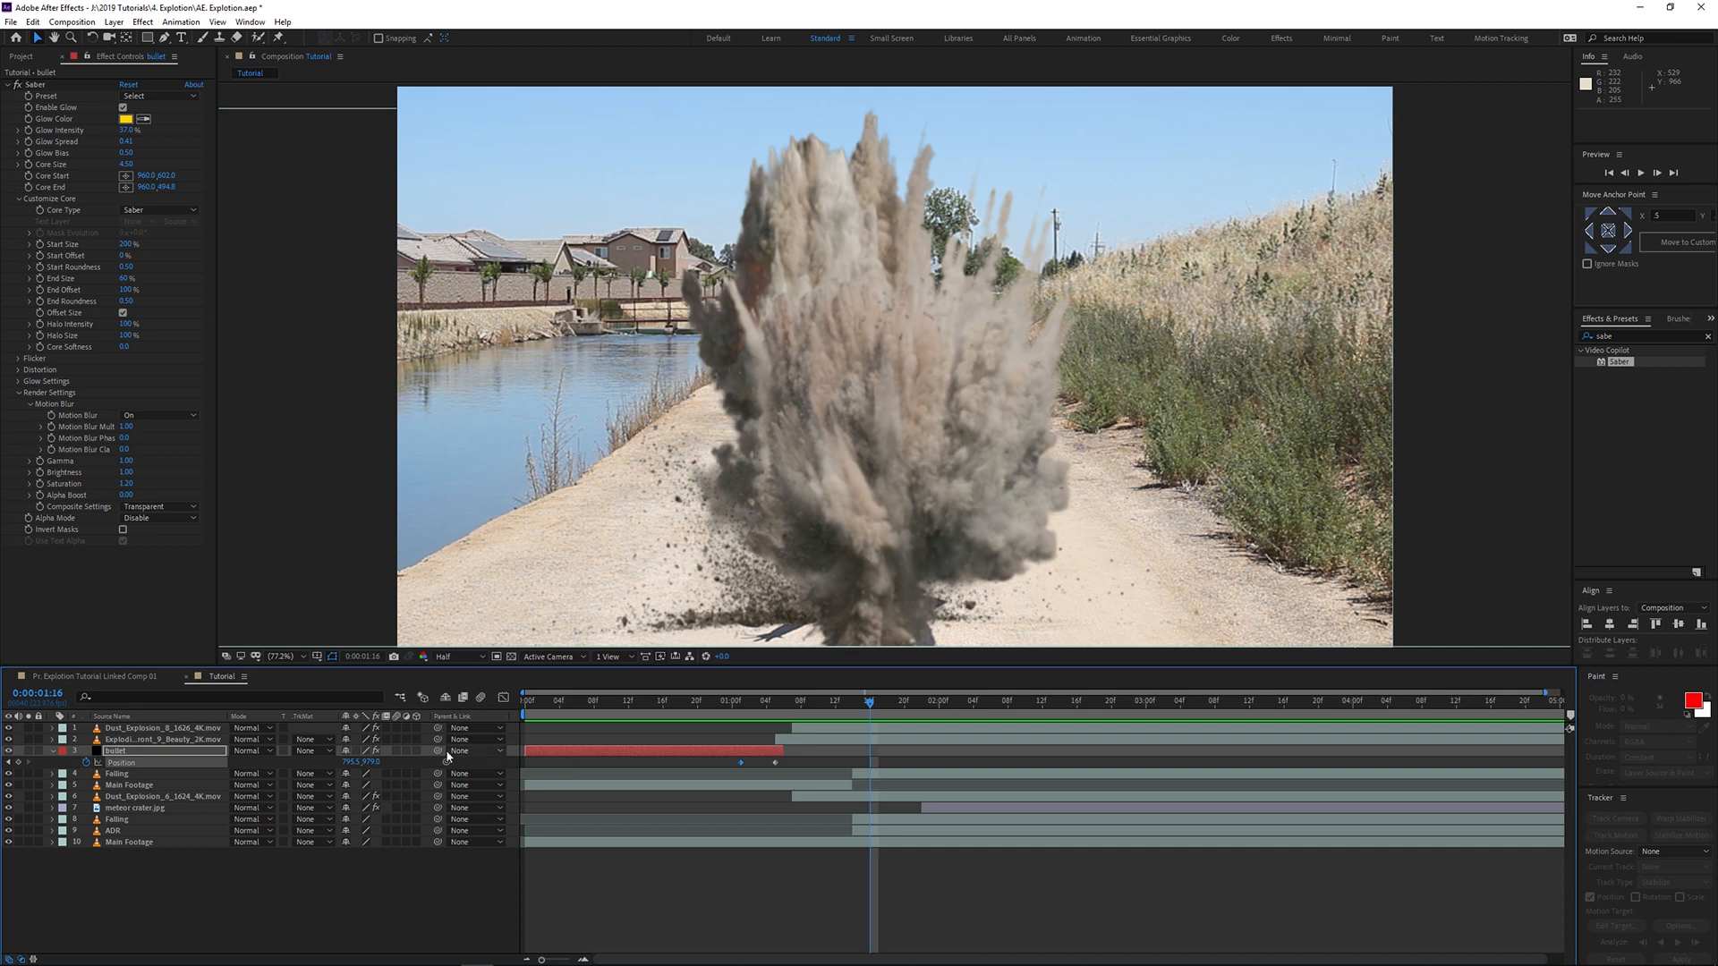
Step: Enable motion blur for all layers and for the composition, and preview the result
left_click_drag(394, 726, 399, 748)
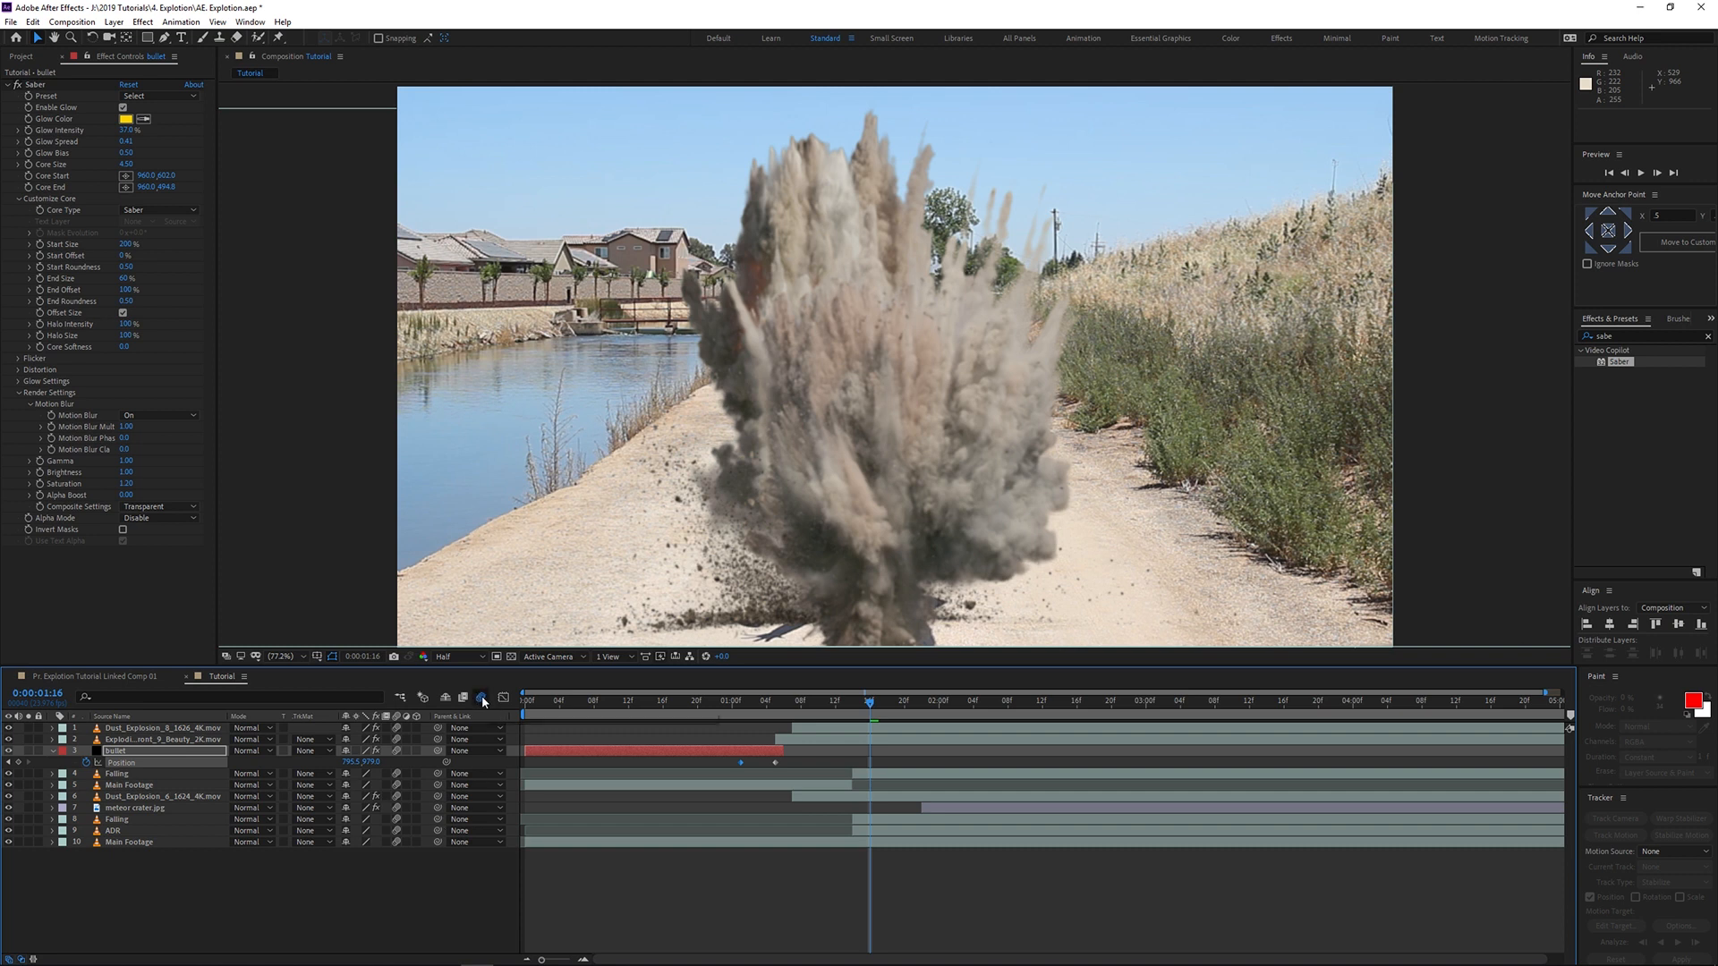
left_click_drag(700, 707, 583, 717)
key("space")
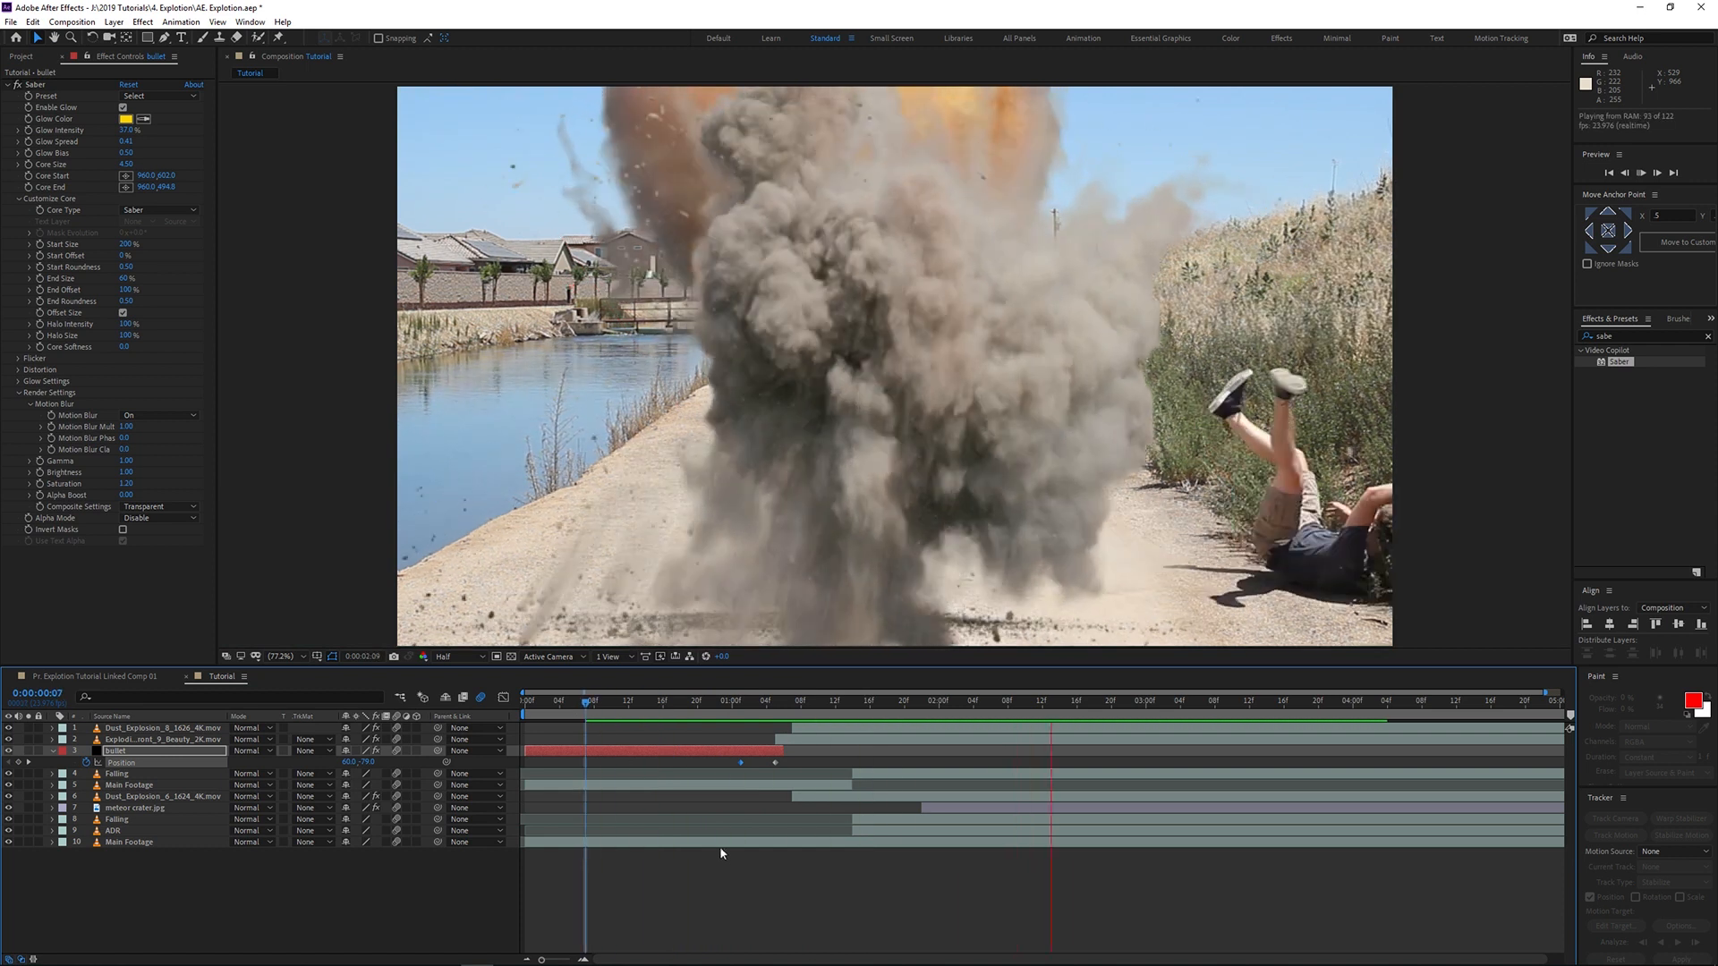
Step: Create a new black solid layer named Flare at the composition's full size
left_click_drag(647, 713, 732, 713)
right_click(291, 868)
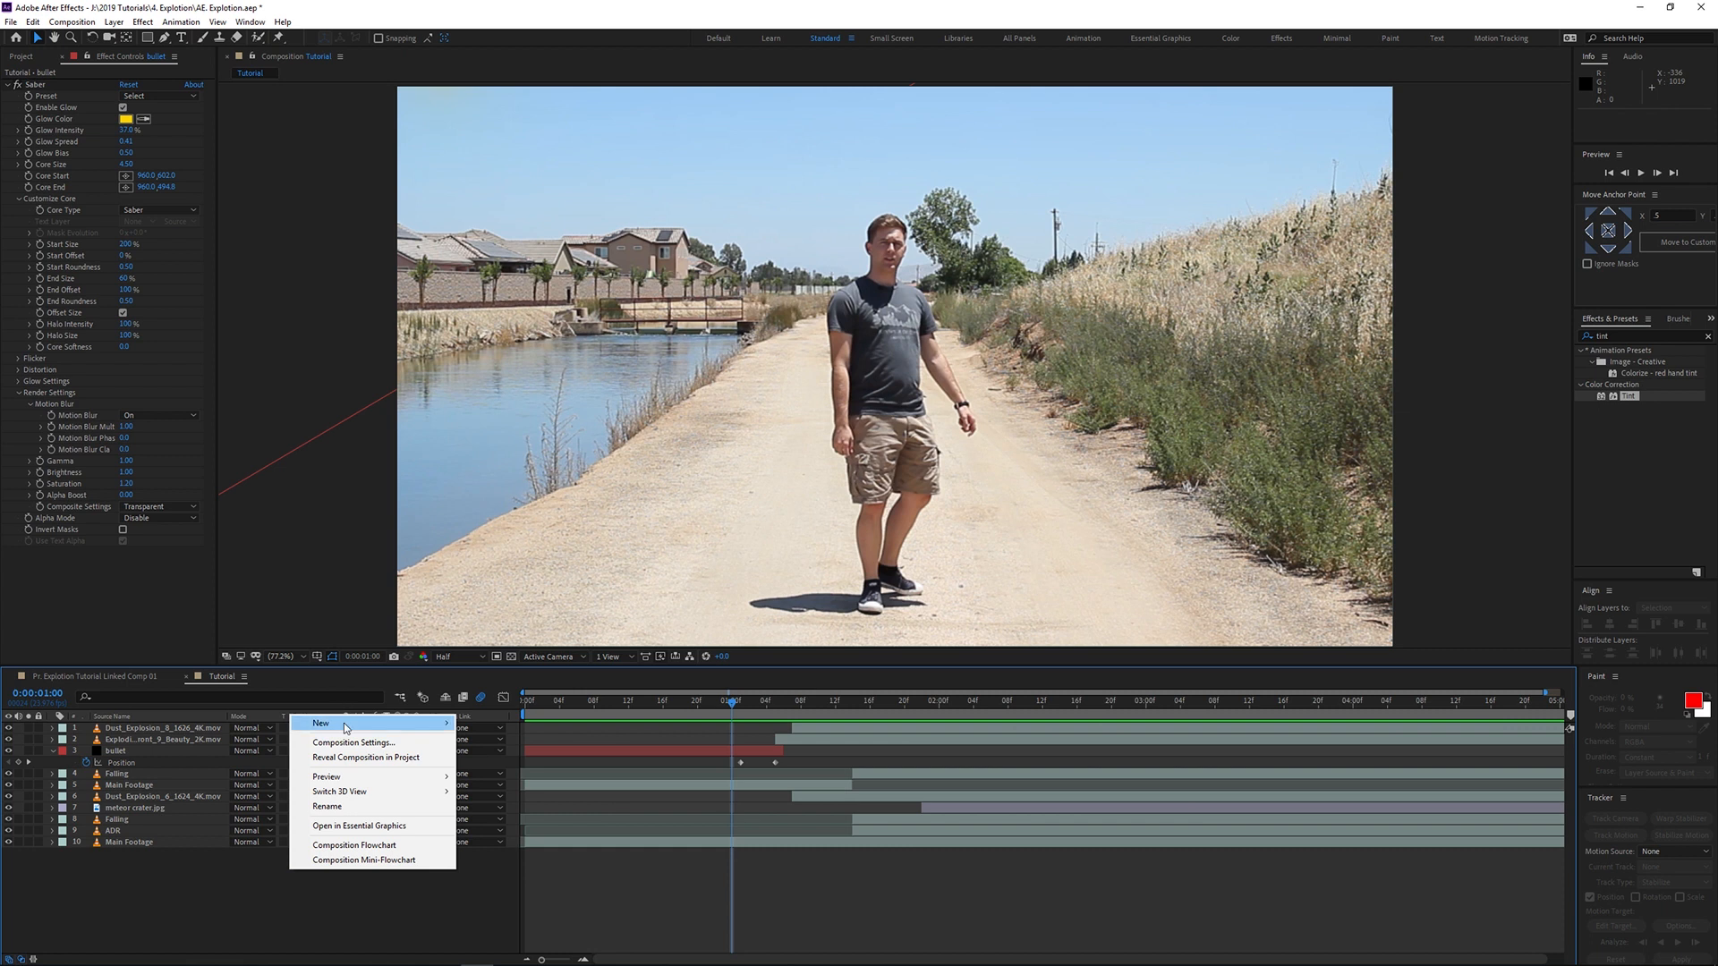
mouse_move(340, 723)
left_click(485, 757)
type("F")
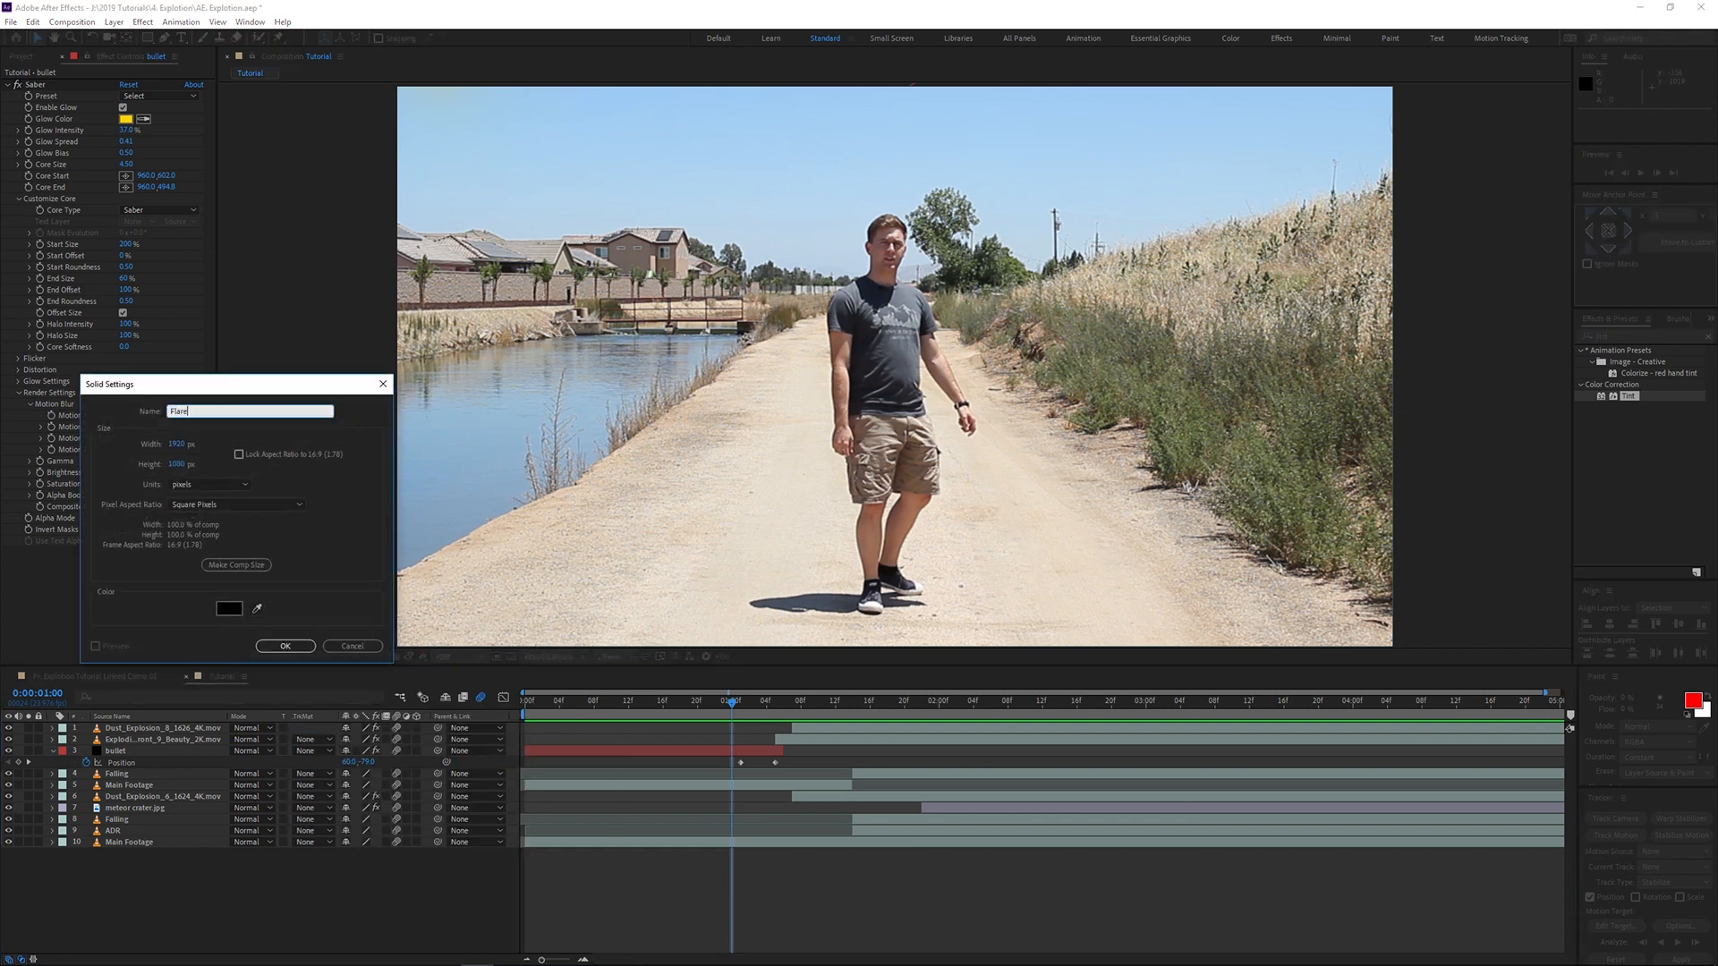
type("lare")
key("Return")
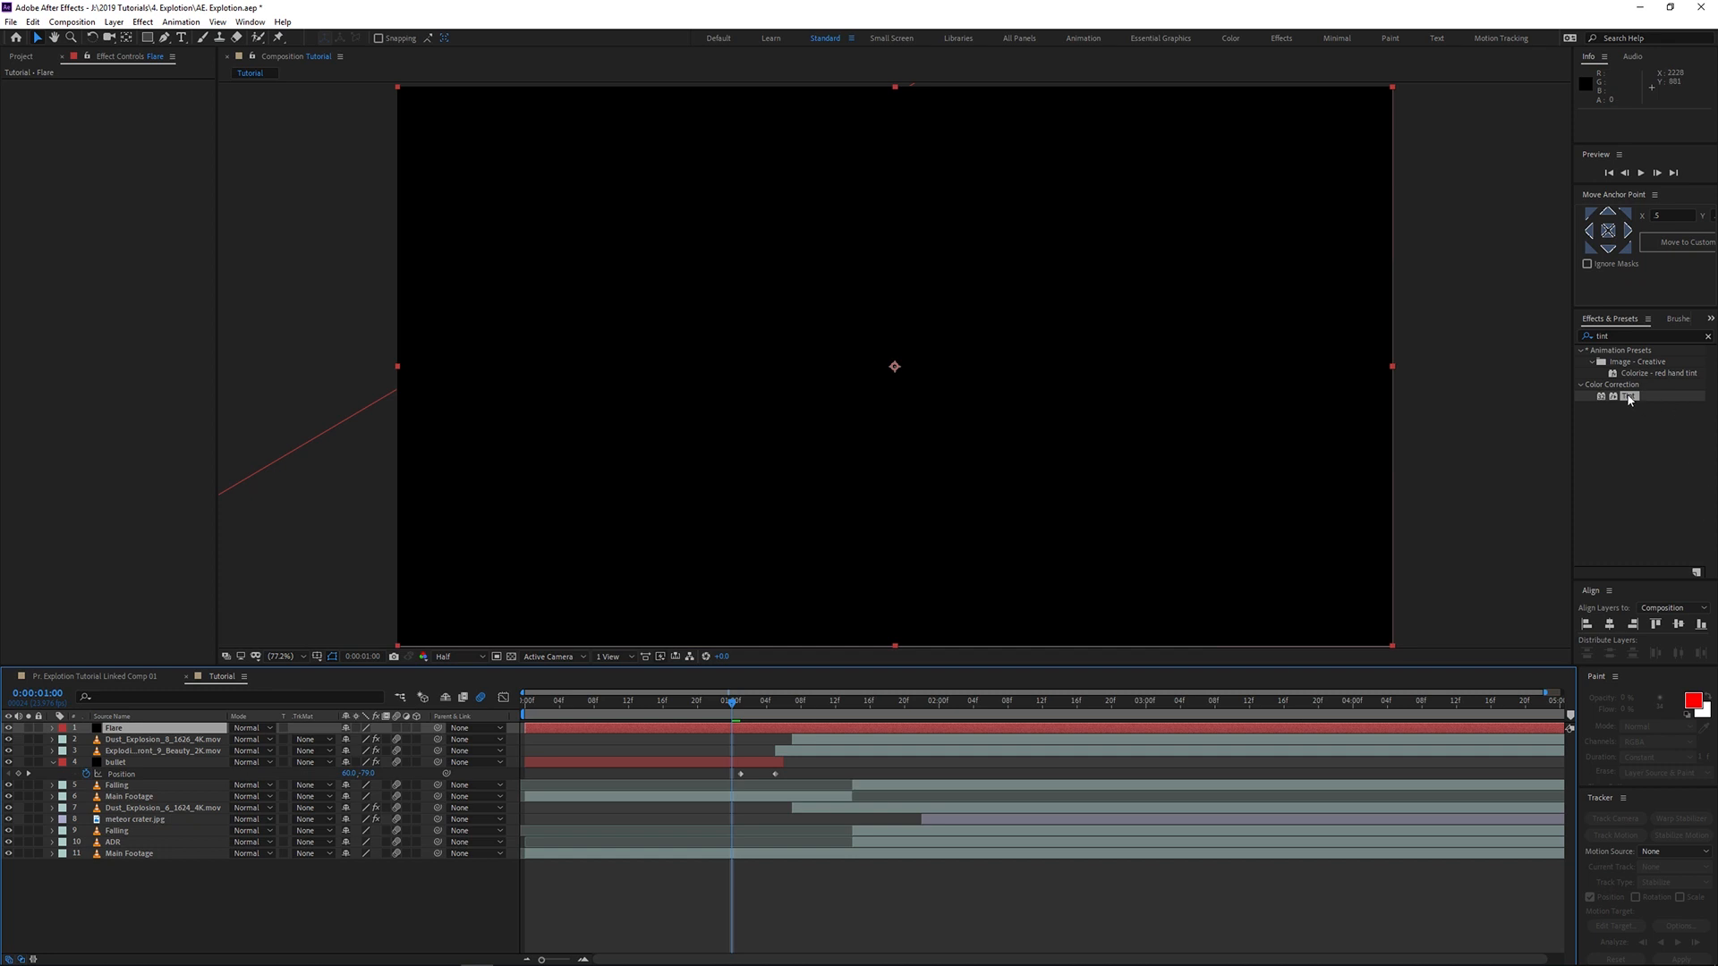
Step: Apply the Tint and Lens Flare effects to the Flare solid
double_click(1629, 397)
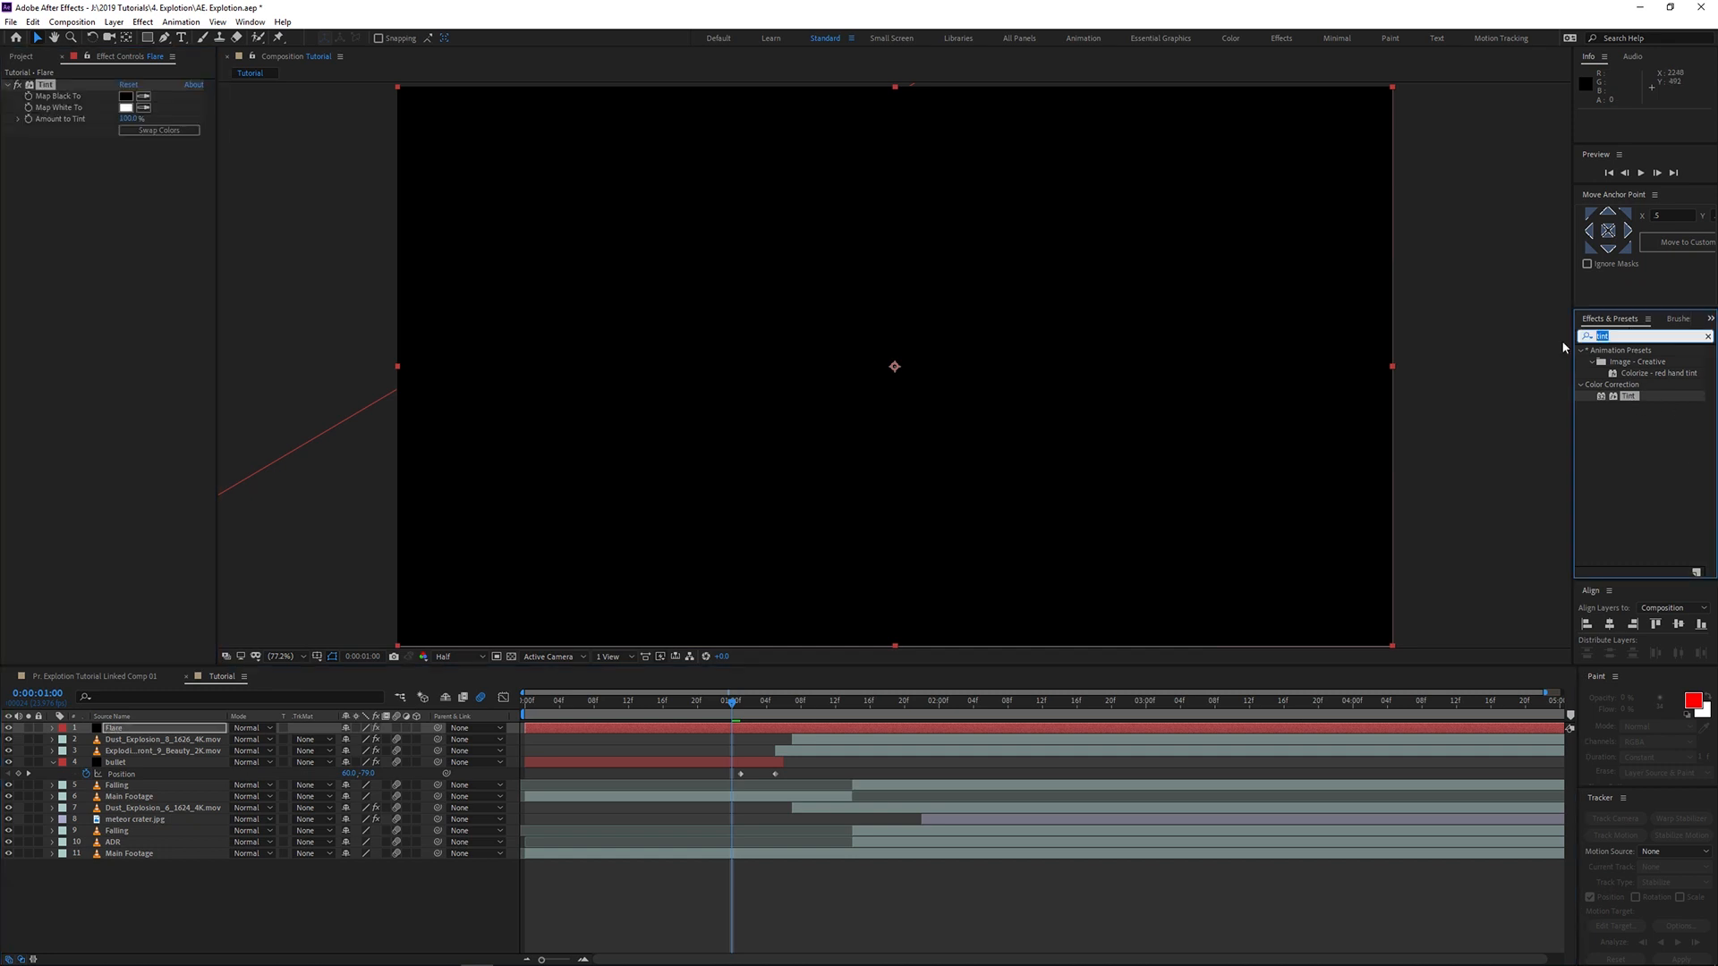
type("flare")
left_click_drag(1621, 411, 1092, 449)
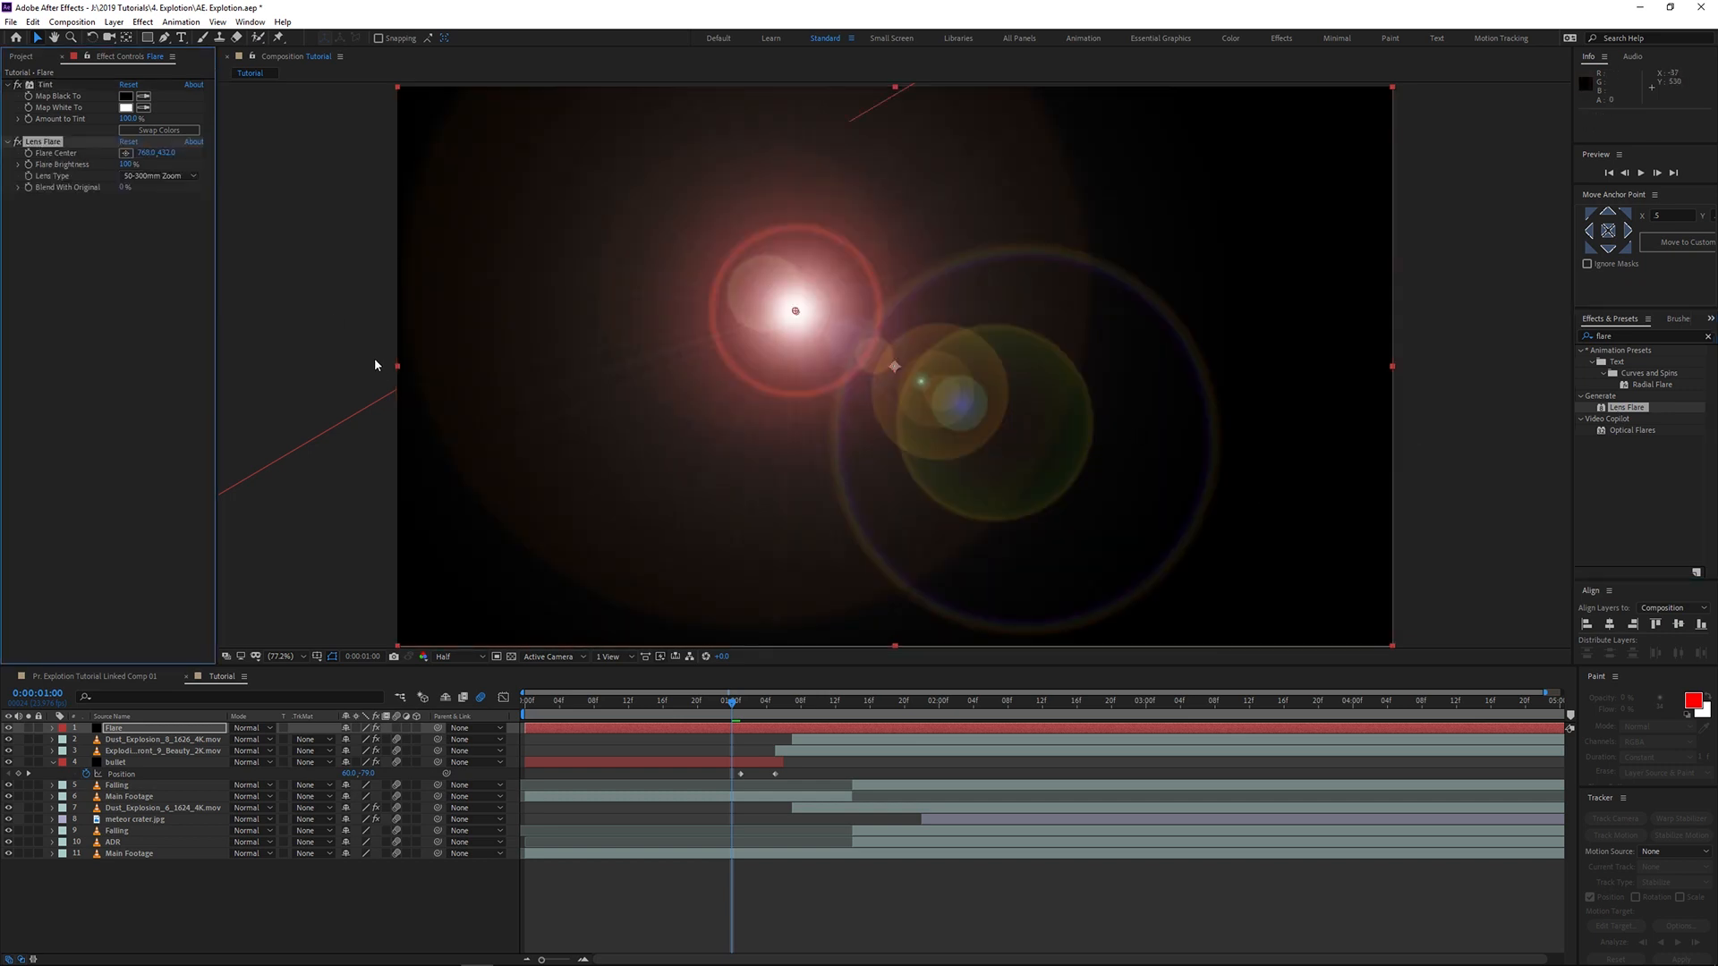
Step: Set the Flare layer's blending mode to Screen and move the lens flare's center down to the man's feet
left_click(150, 730)
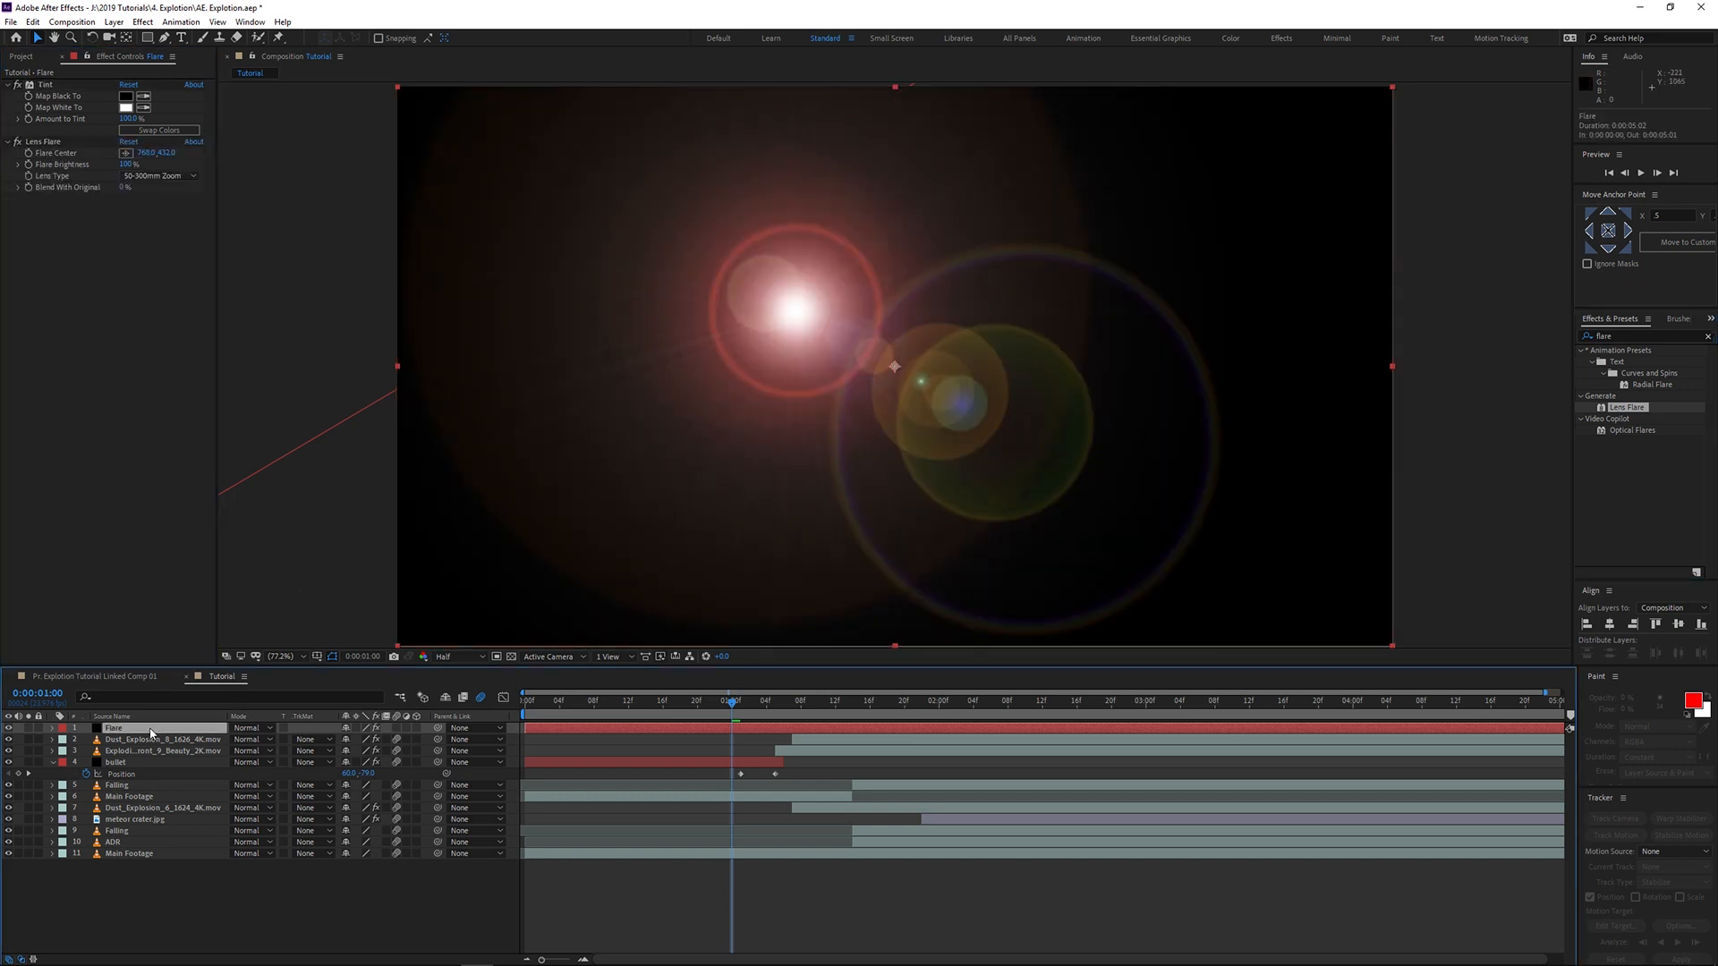
left_click(249, 730)
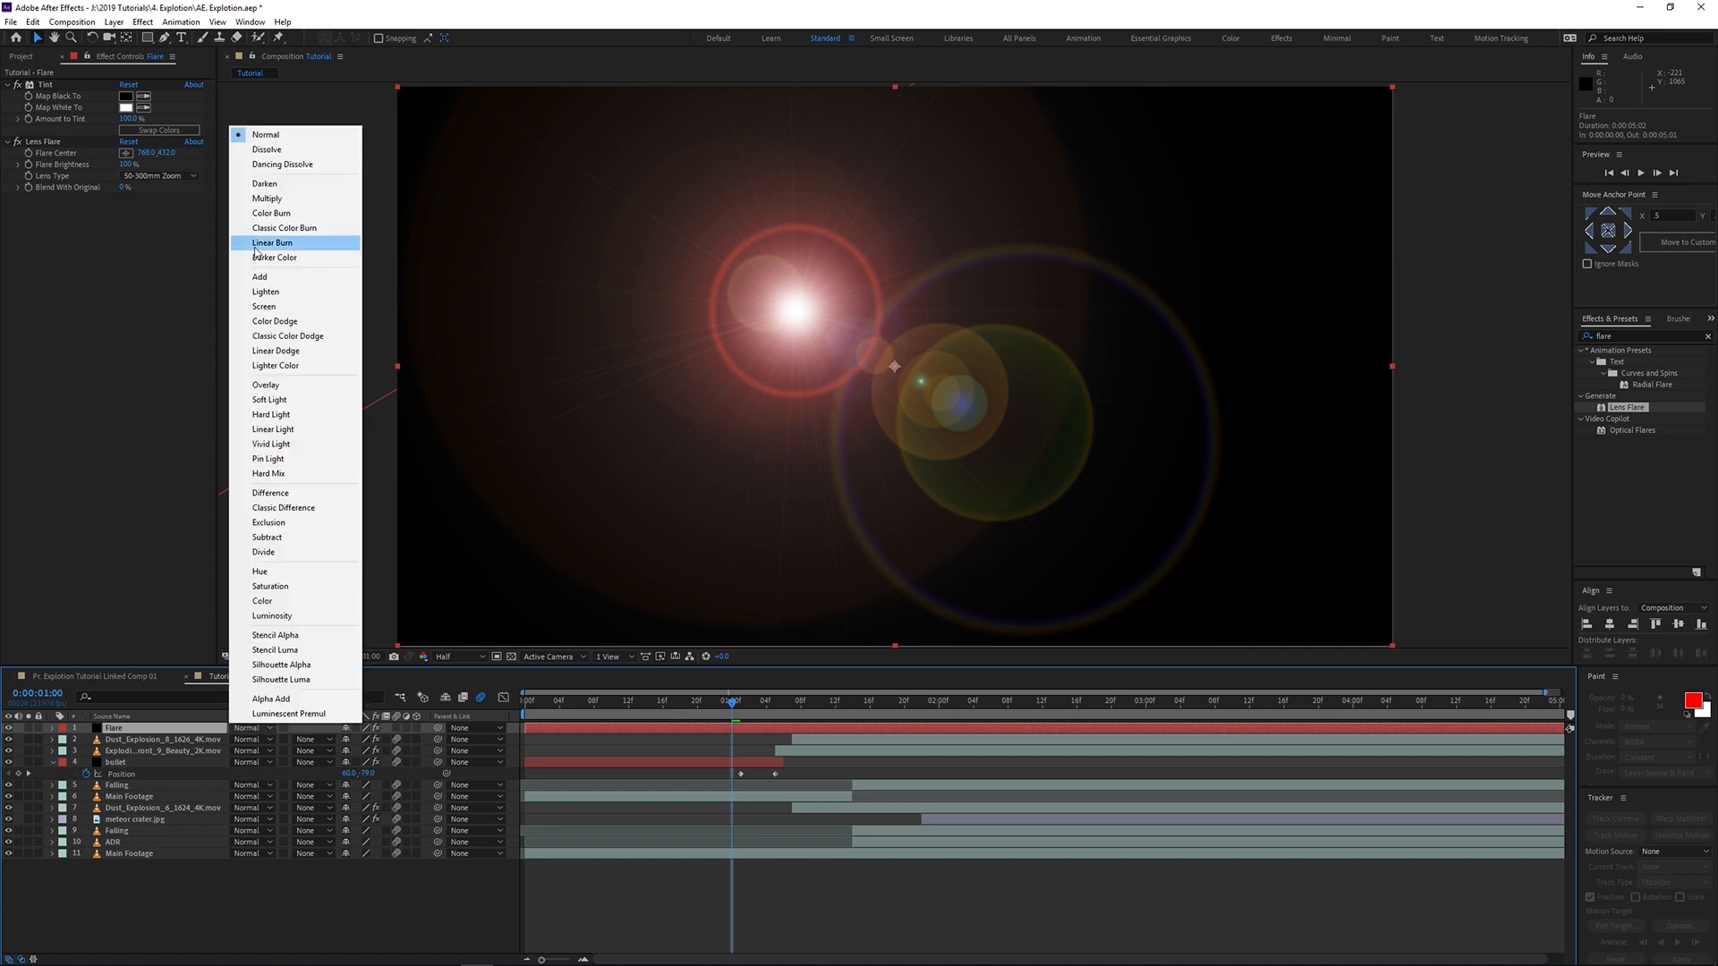
left_click(267, 306)
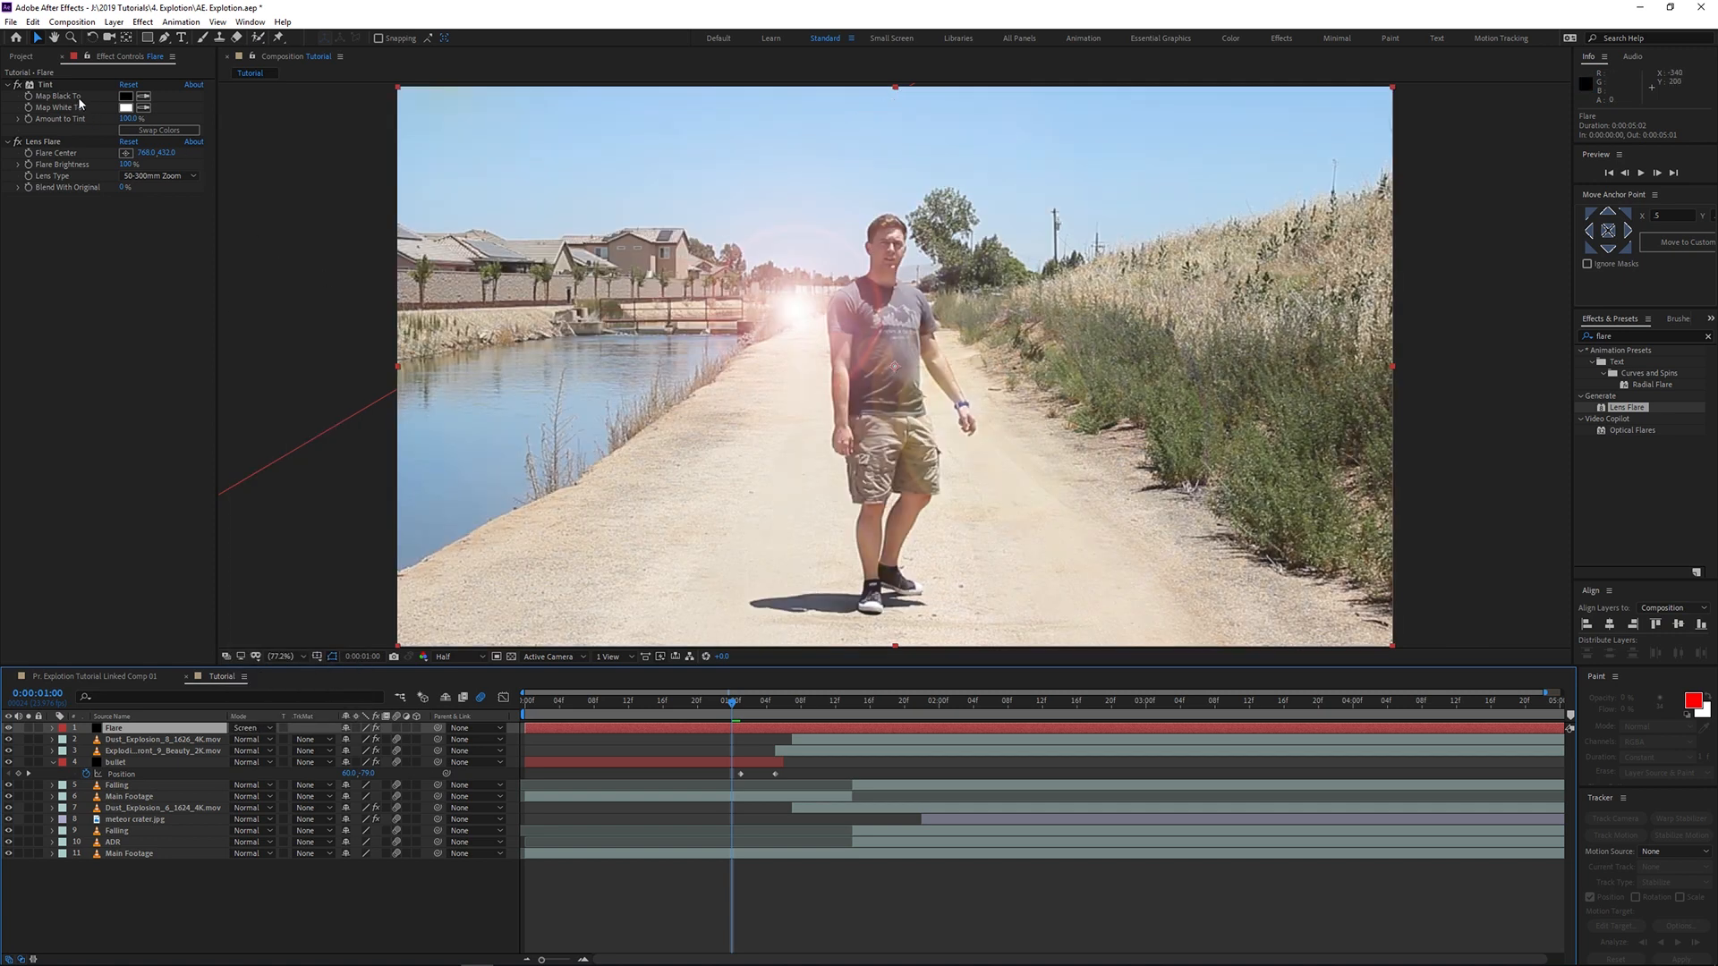
left_click(51, 143)
left_click_drag(796, 311, 848, 604)
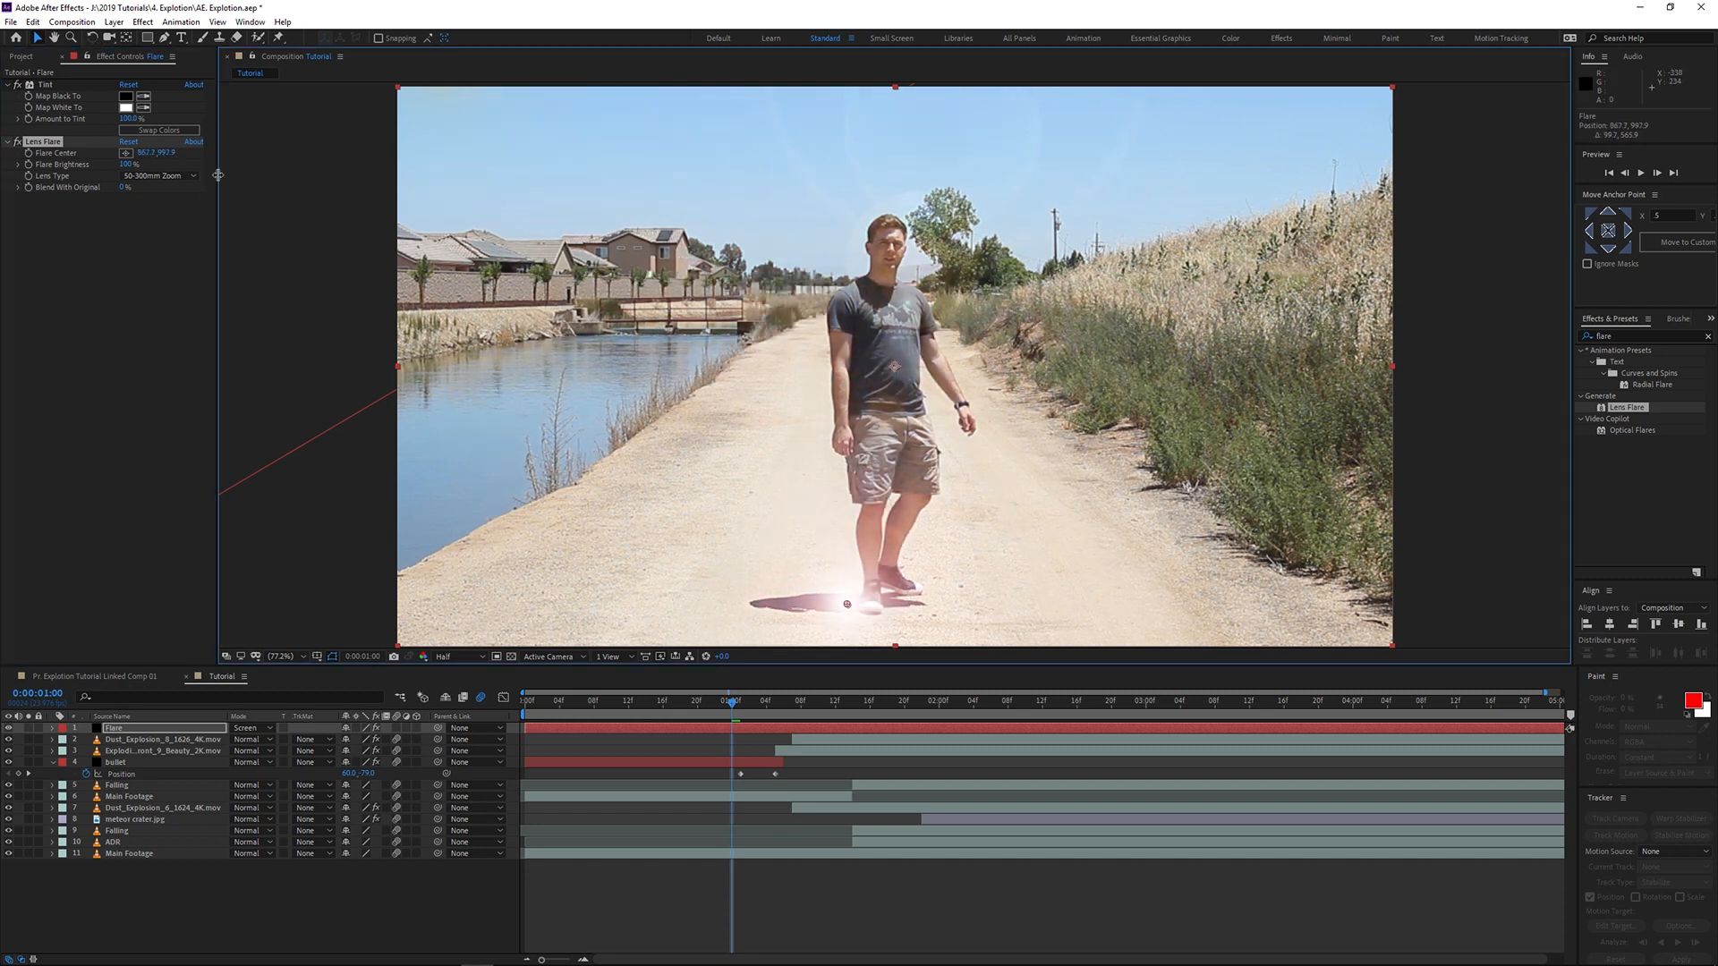
Step: Set the Tint effect's Map White To color to yellow and place Tint below Lens Flare in the effect order
left_click(125, 107)
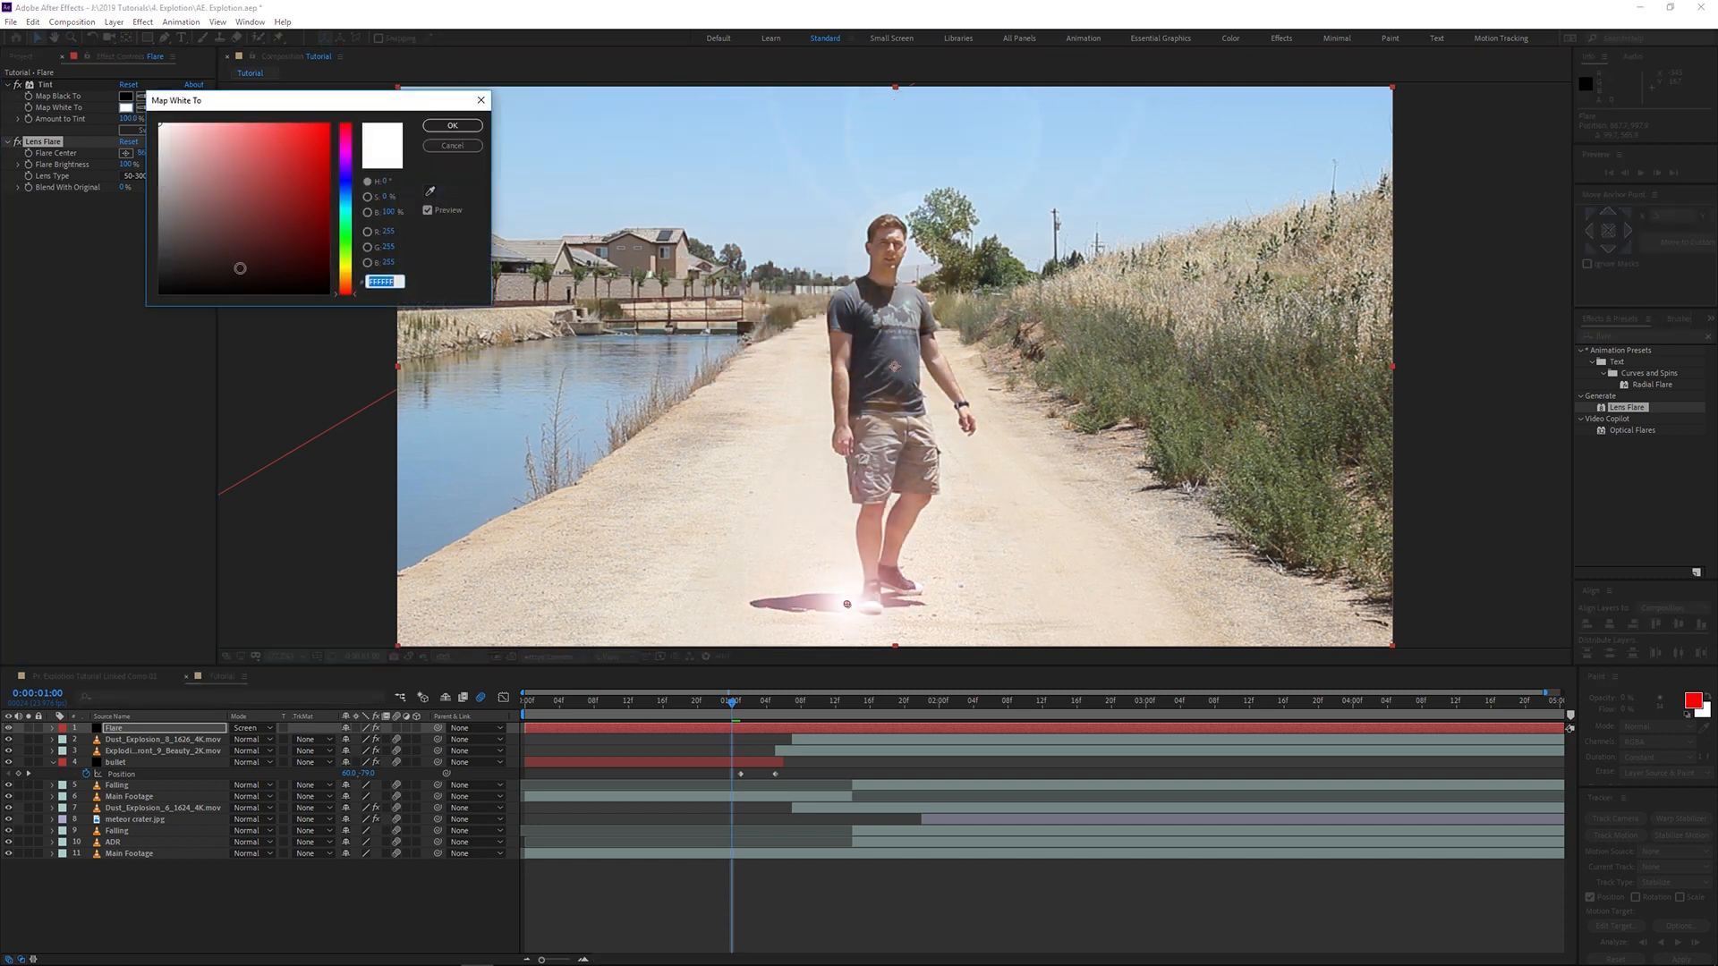
left_click_drag(345, 234, 351, 276)
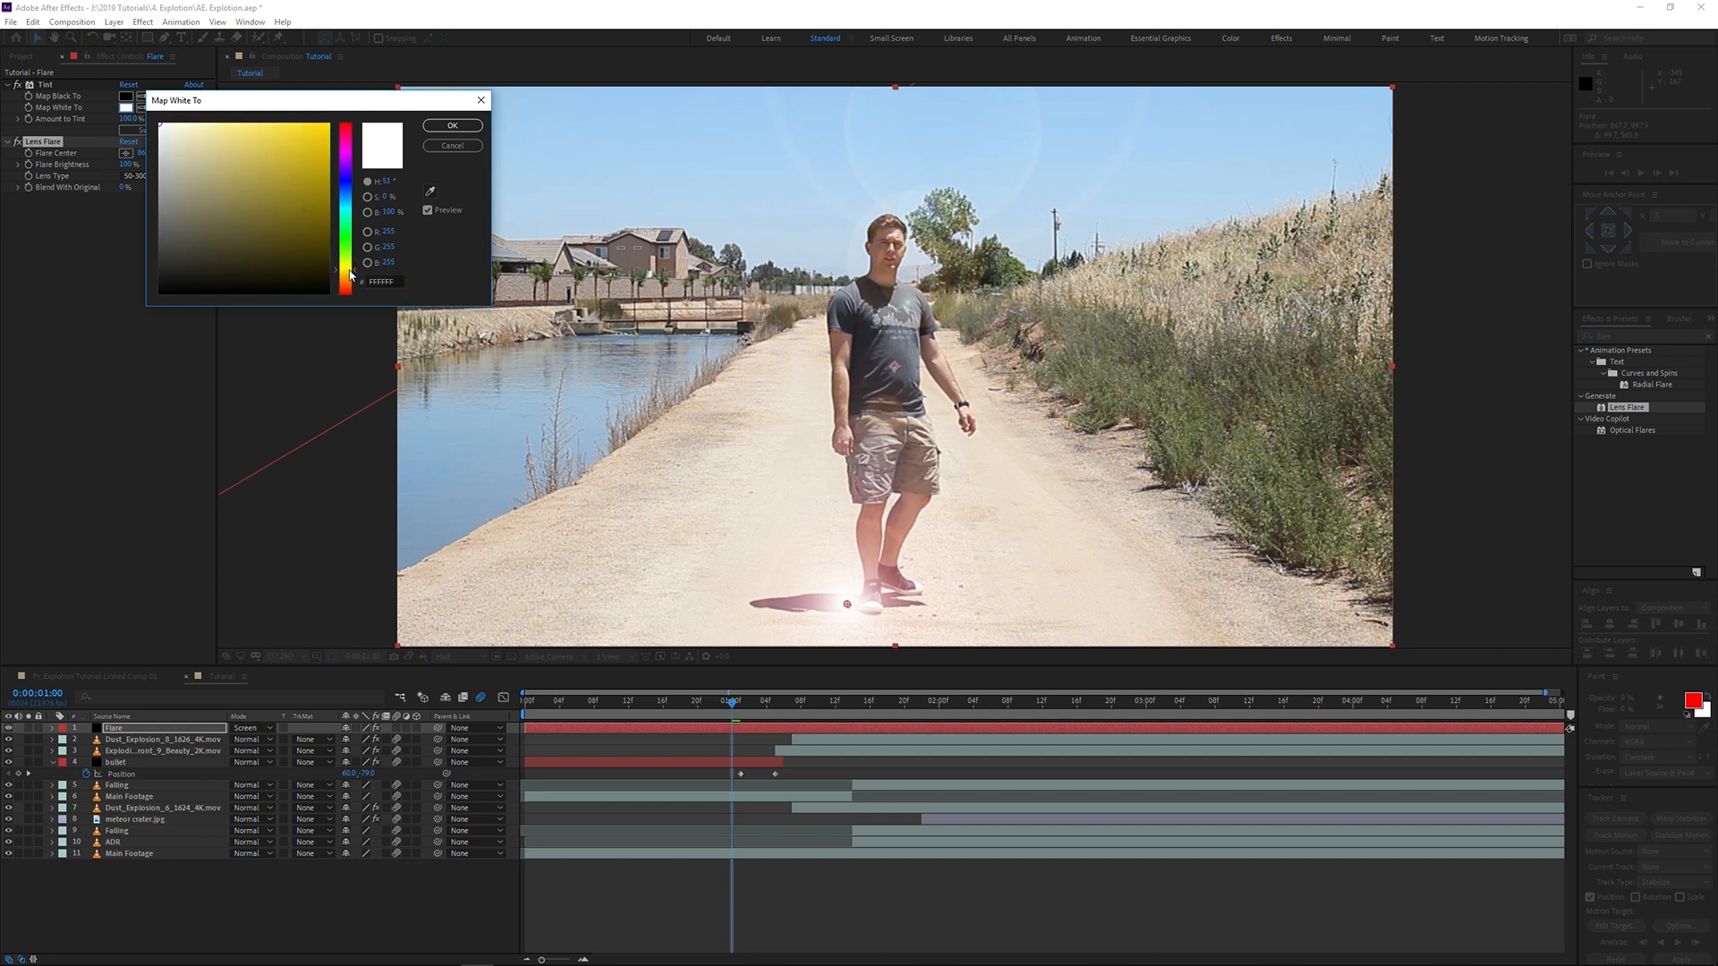
left_click(306, 157)
left_click(452, 125)
left_click_drag(45, 85, 139, 292)
left_click(43, 84)
Step: At 0:00:01:05, center the lens flare on the bullet's impact point and keyframe Flare Brightness at 100%
left_click_drag(750, 709, 777, 717)
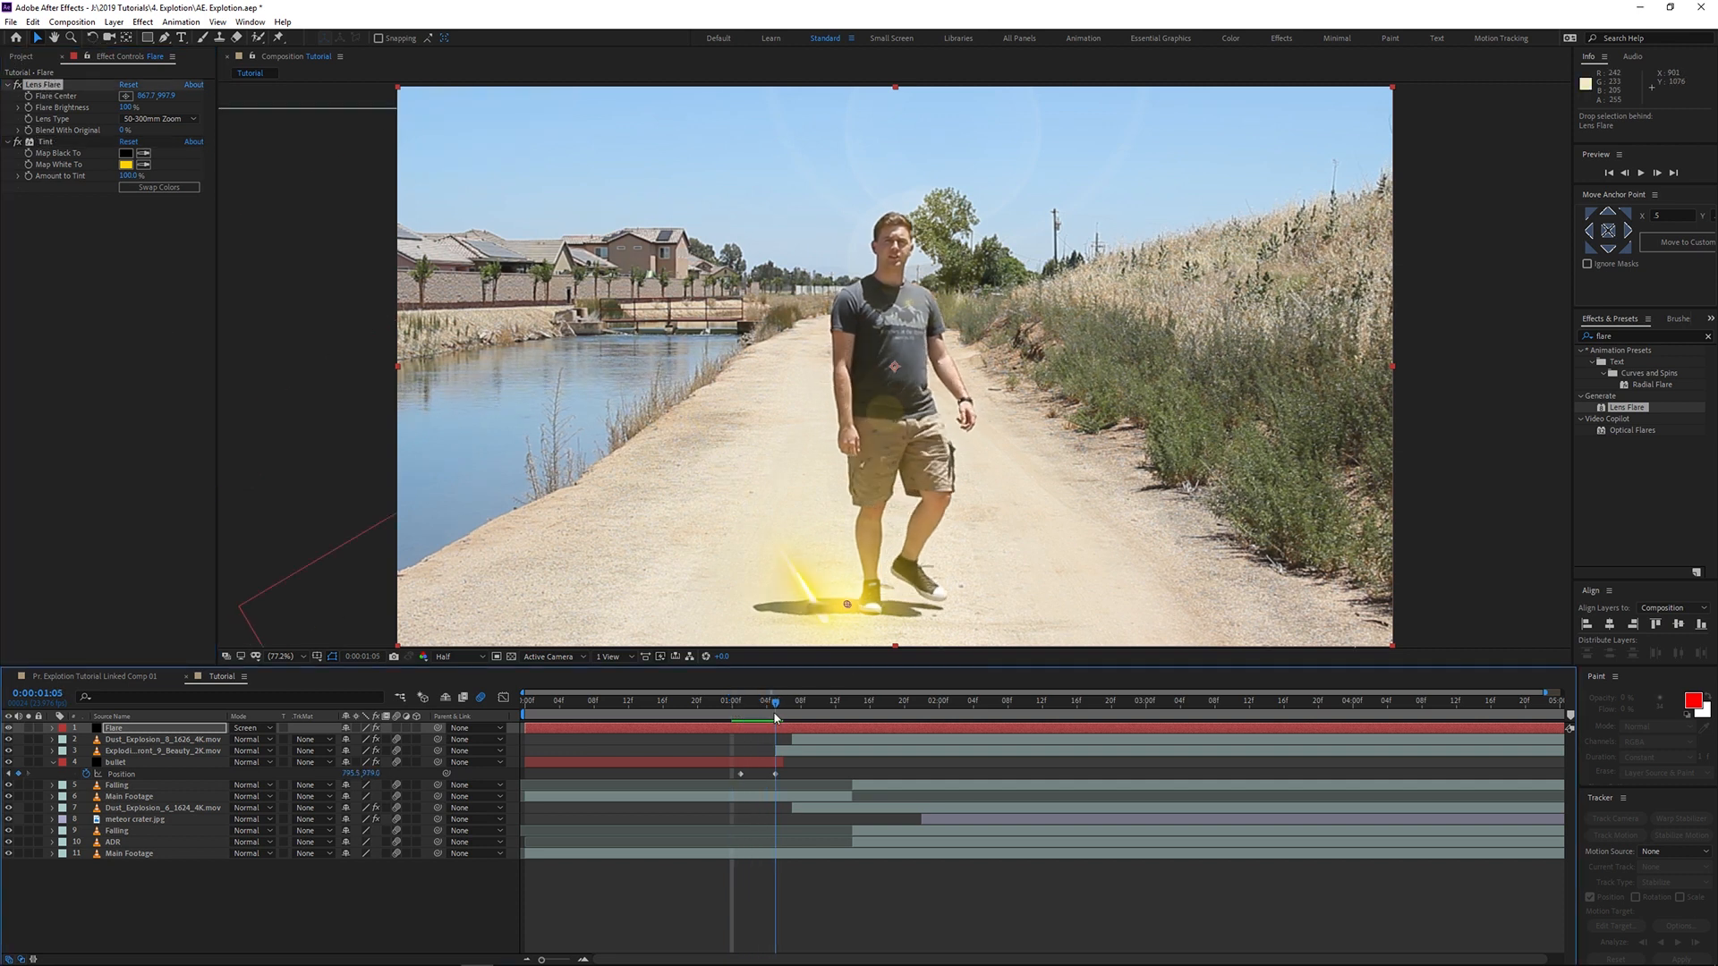
left_click_drag(848, 604, 820, 605)
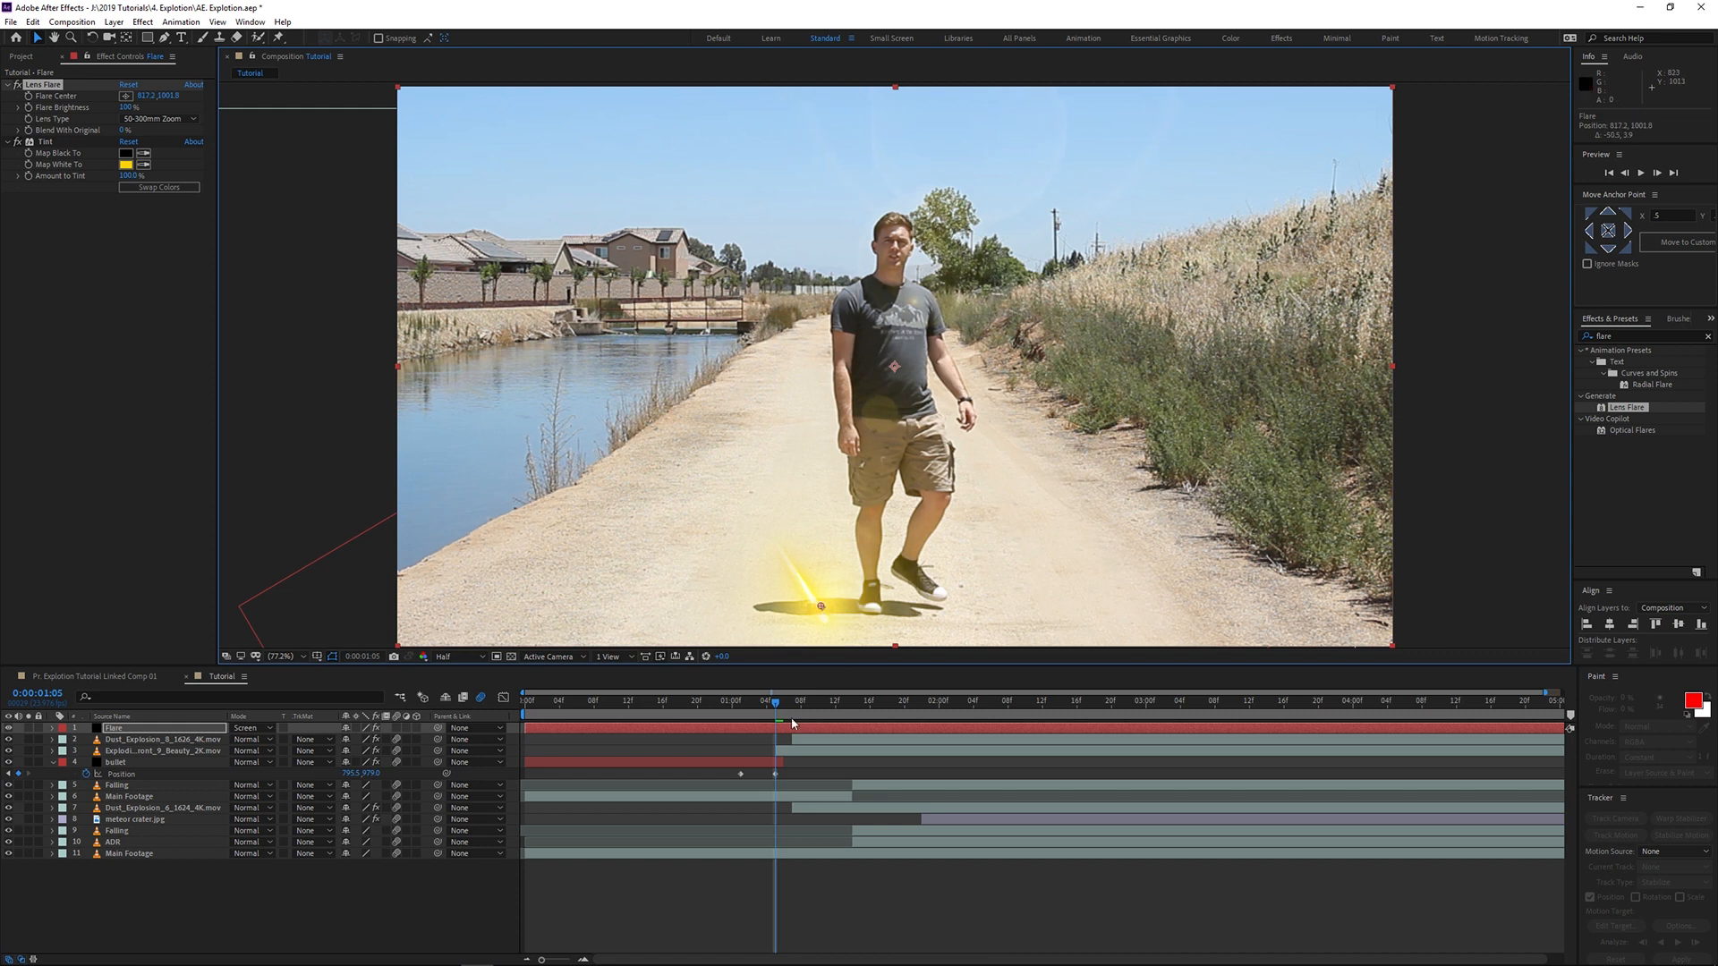
left_click(778, 708)
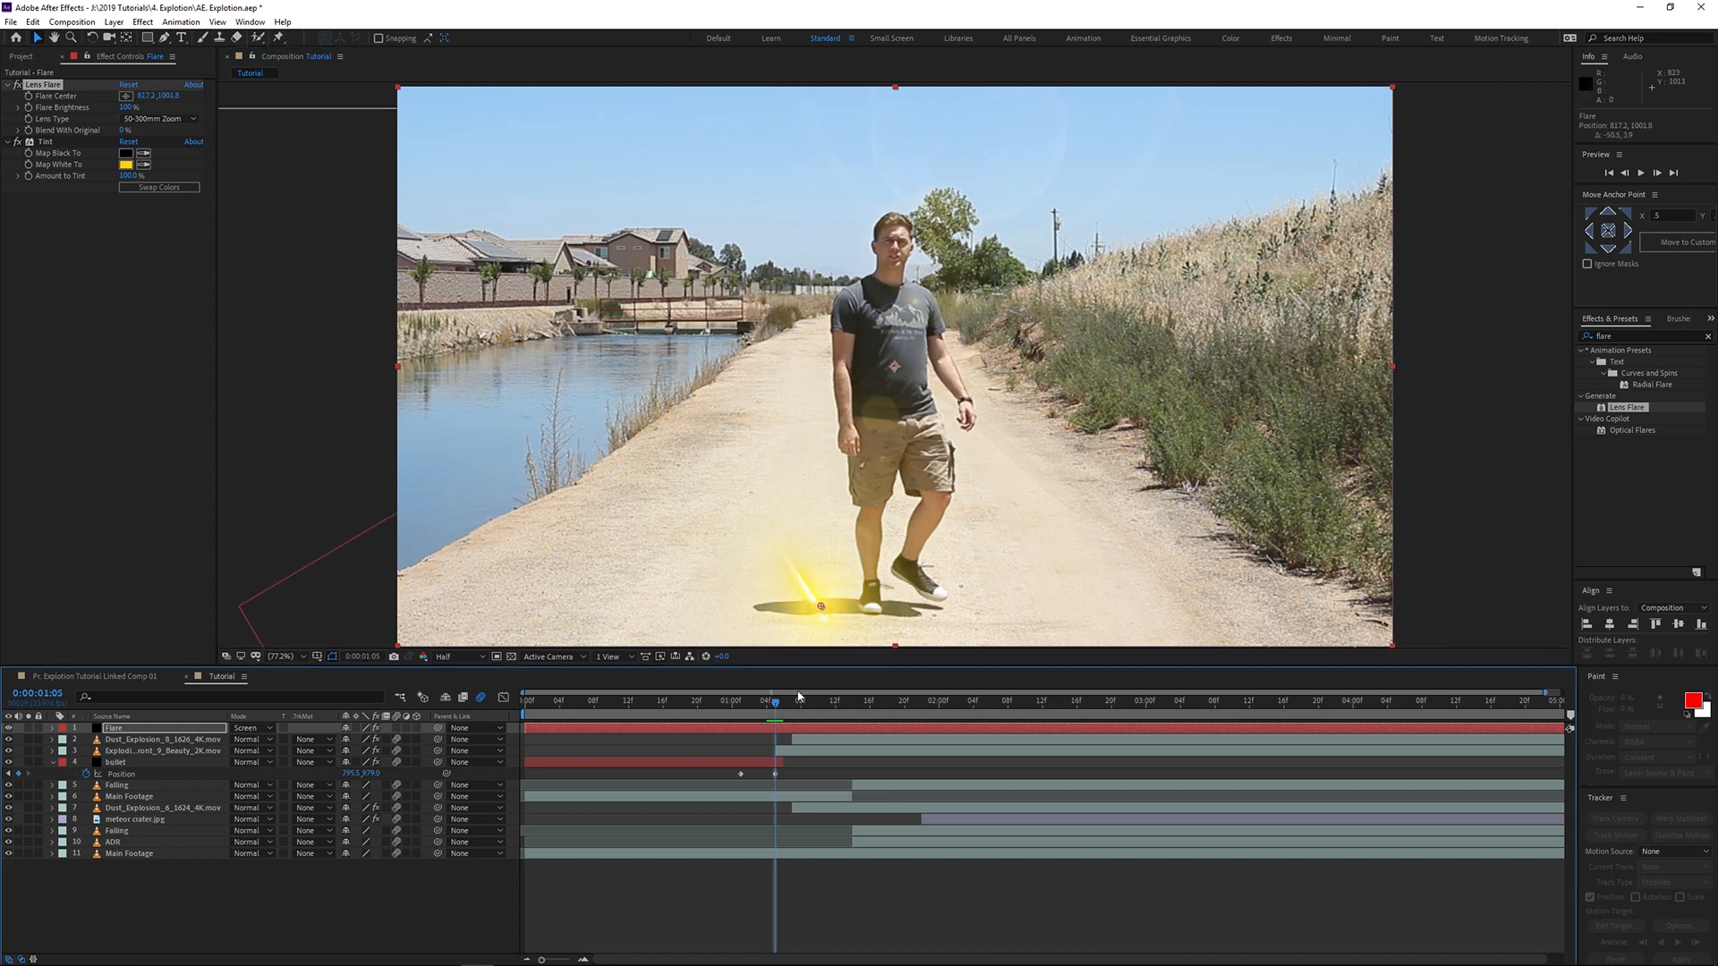
left_click(27, 108)
key("u")
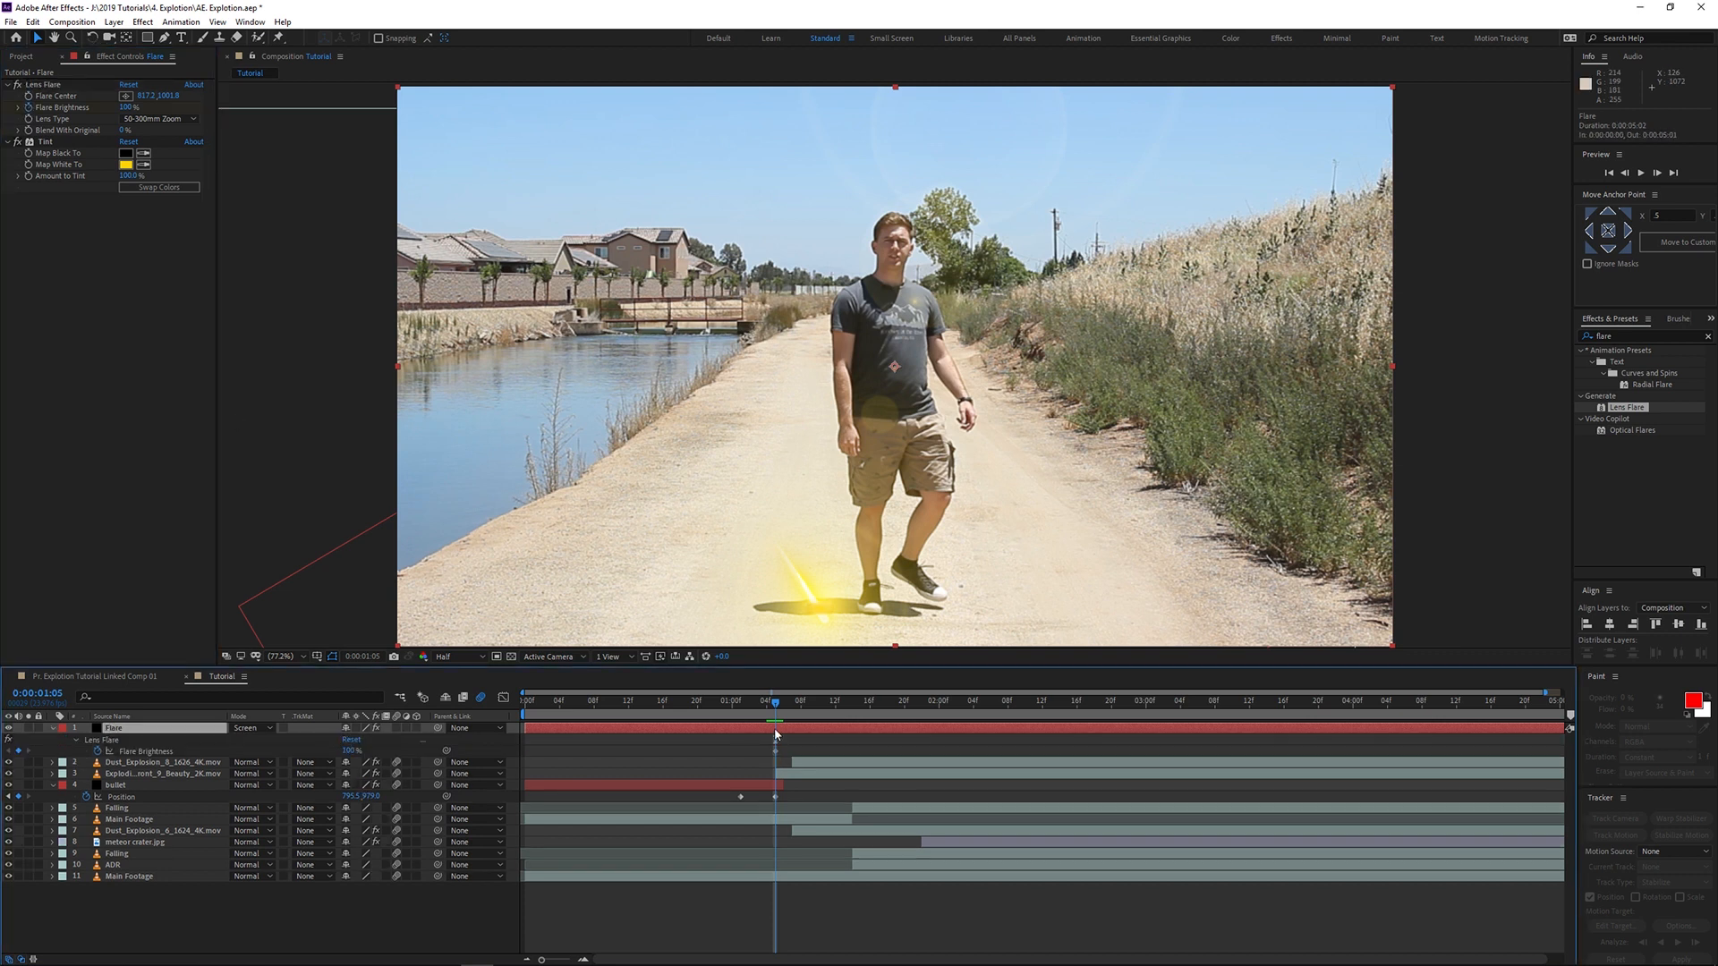
Step: Add a Flare Brightness keyframe at 0:00:01:04 and another at 0:00:01:10 set to 0%
key("=")
key("=")
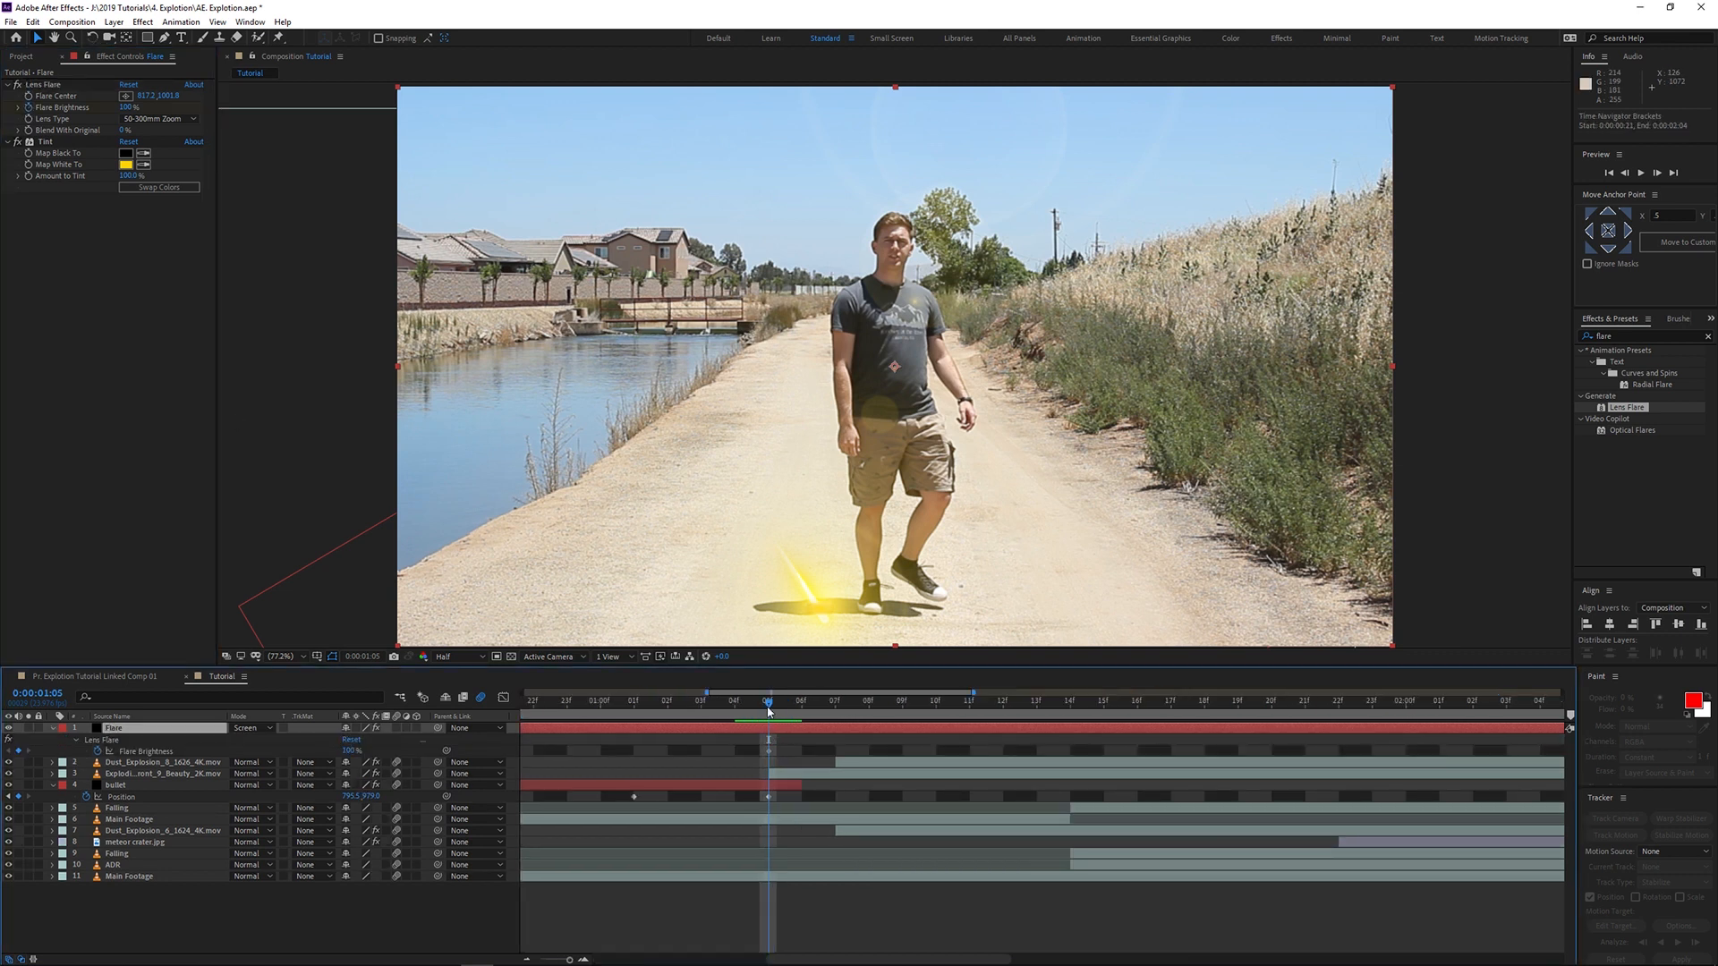
left_click(752, 703)
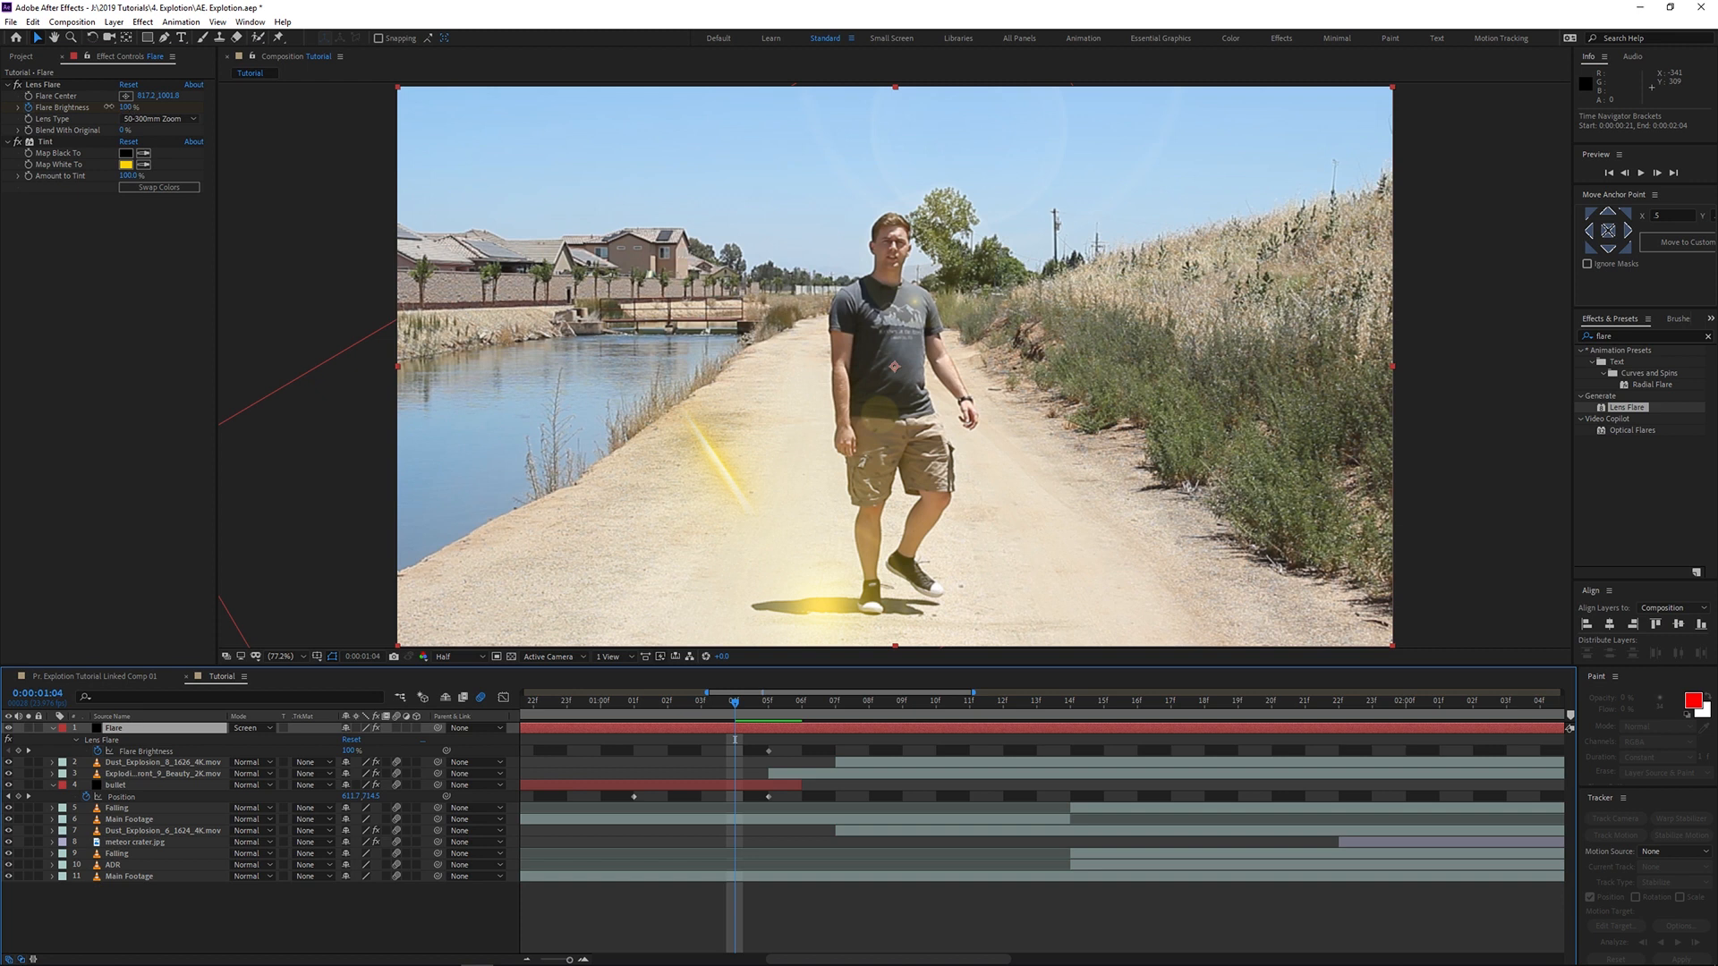
left_click(122, 104)
left_click(756, 703)
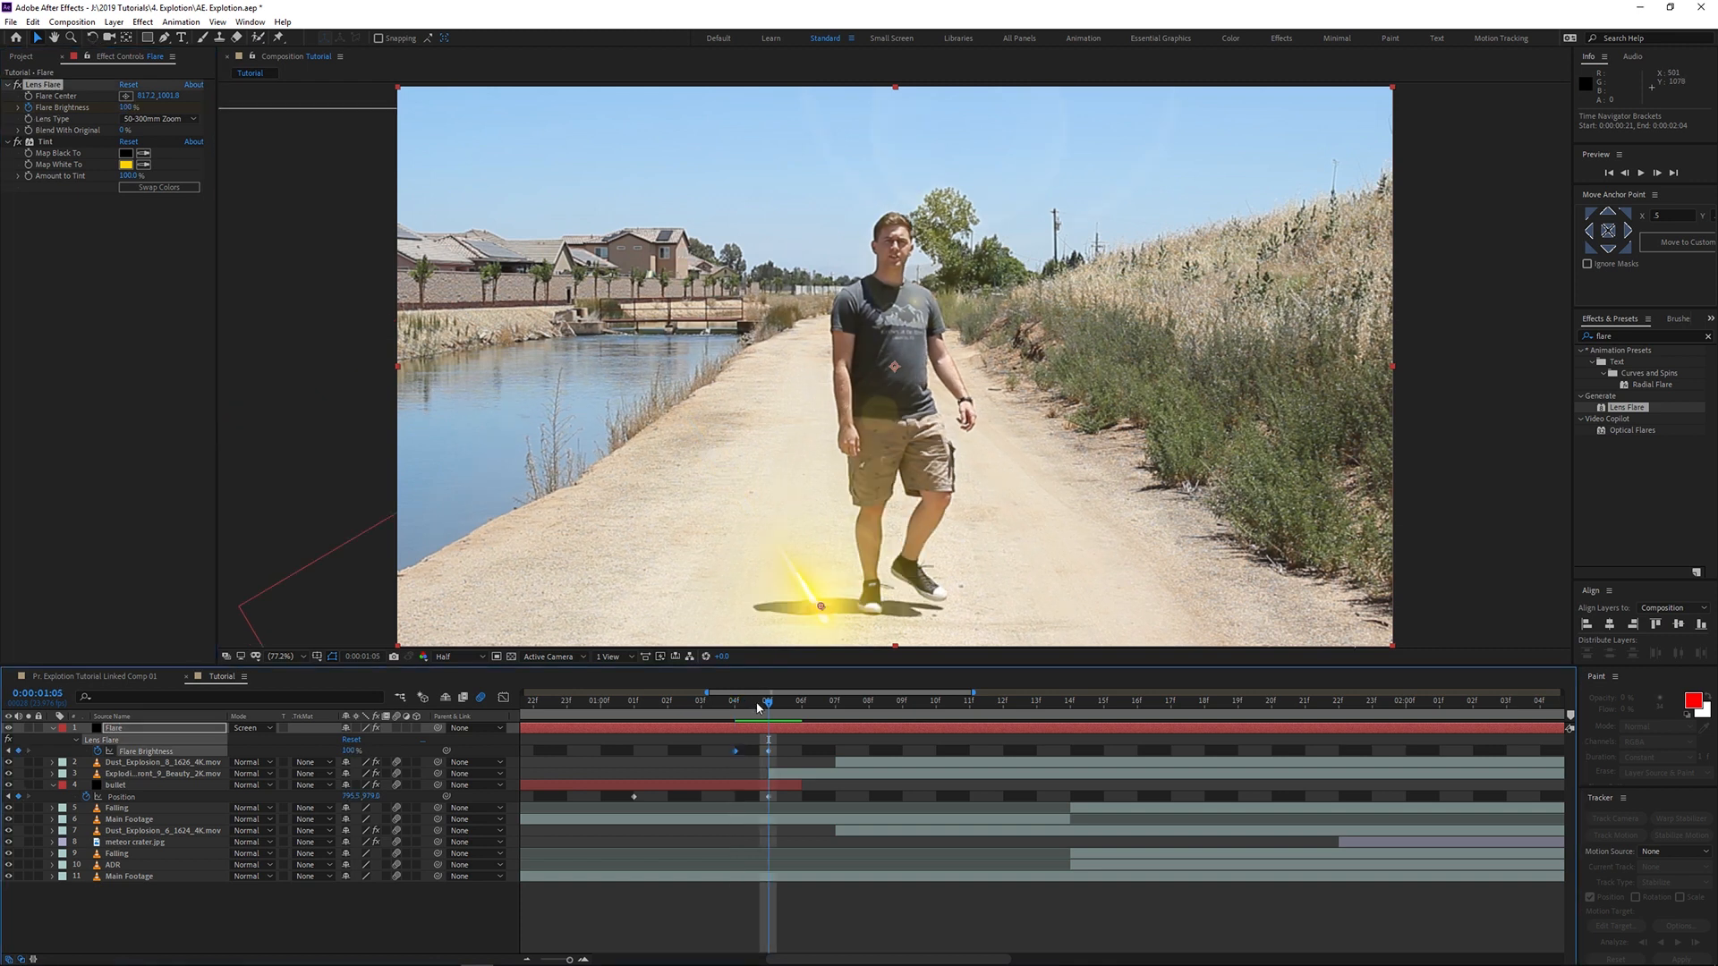
left_click_drag(786, 709, 936, 713)
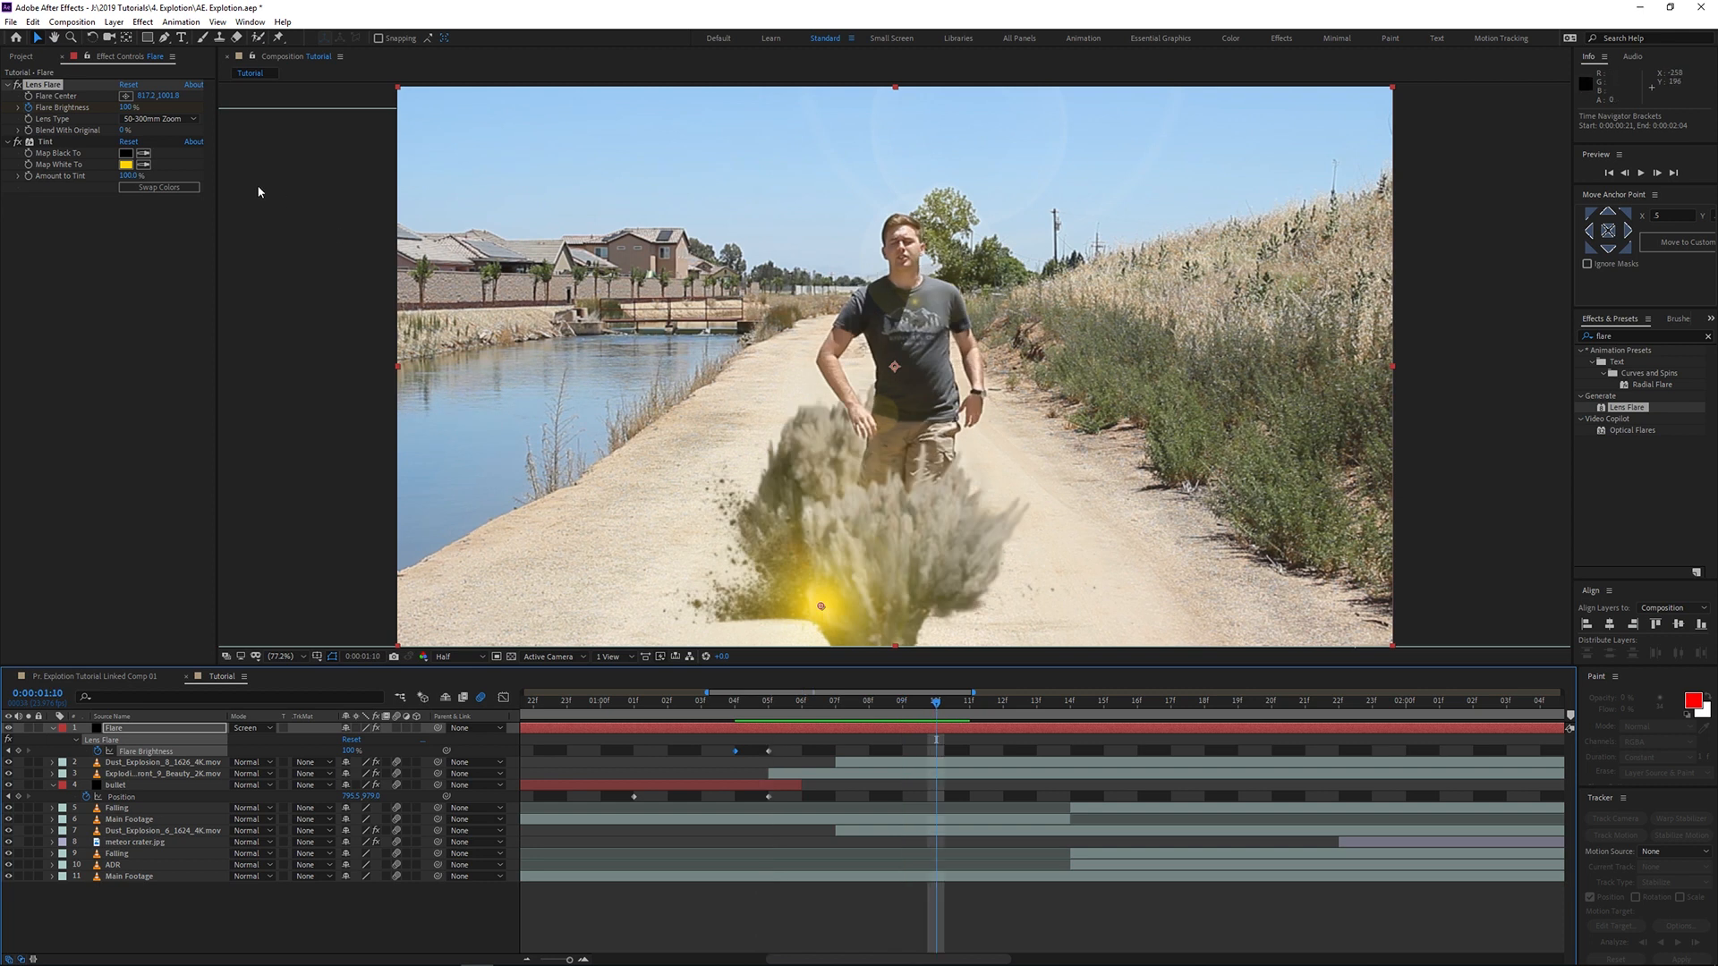
left_click(127, 107)
type("0")
key("Return")
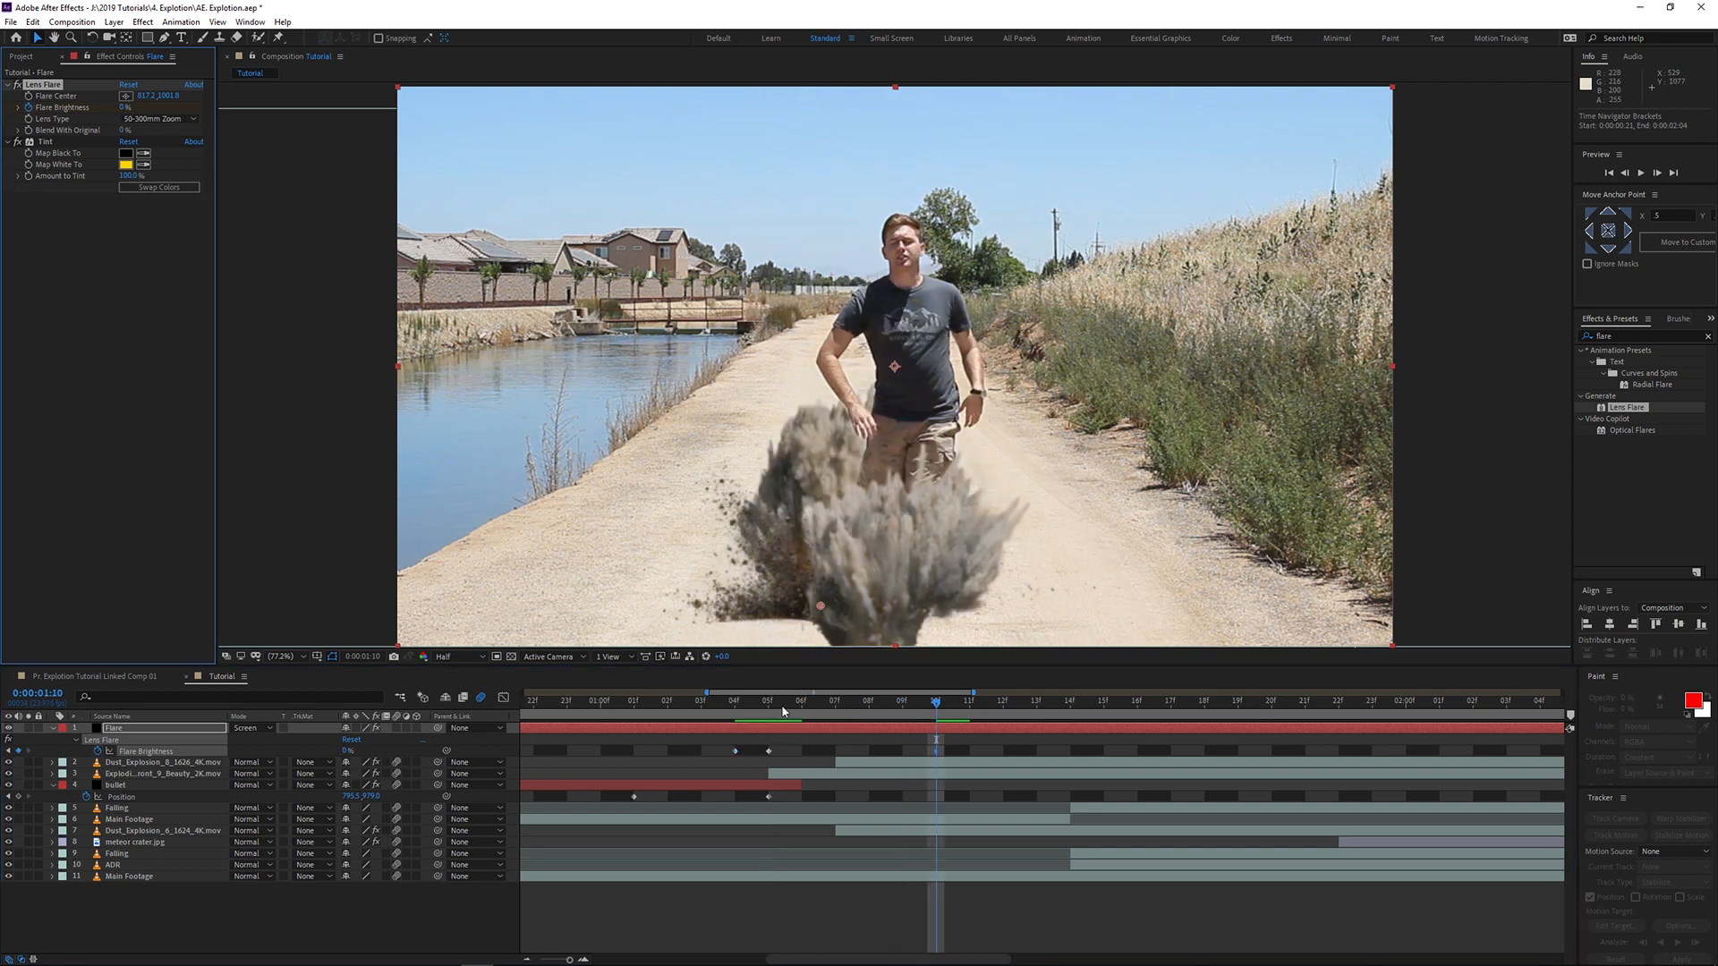
Step: Place the Flare layer directly below the topmost Dust_Explosion clip and preview the full composition
left_click_drag(155, 734, 156, 775)
left_click_drag(936, 704, 842, 709)
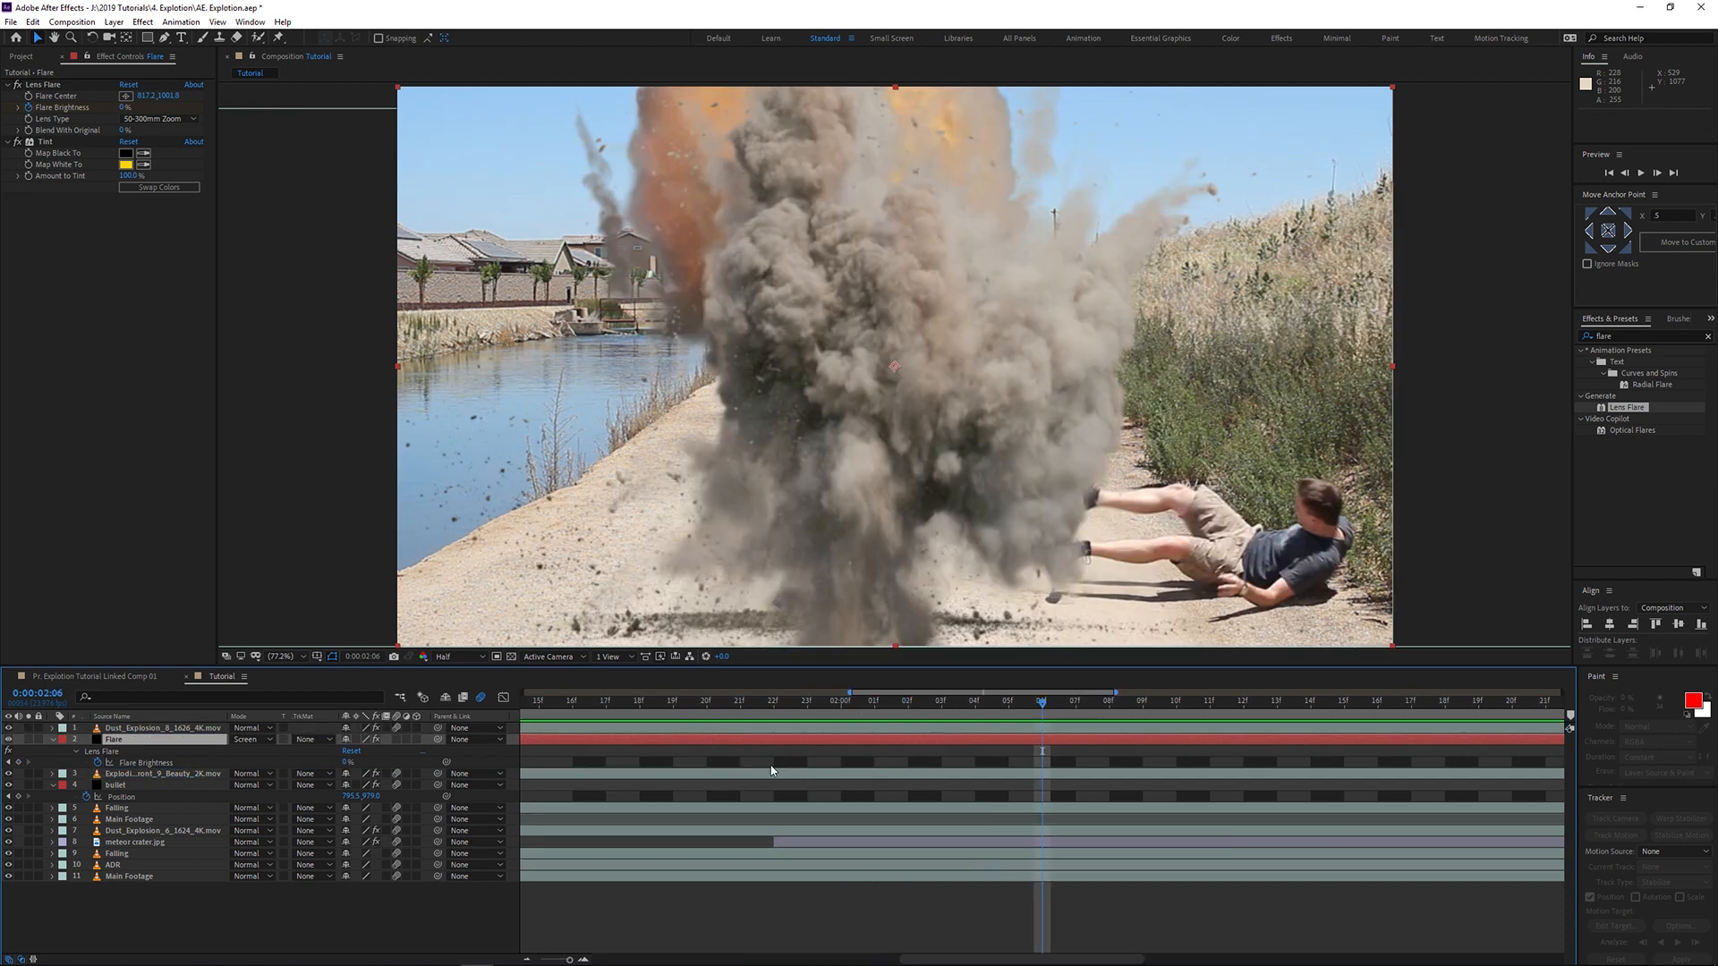
scroll(770, 771, "down", 5)
key("space")
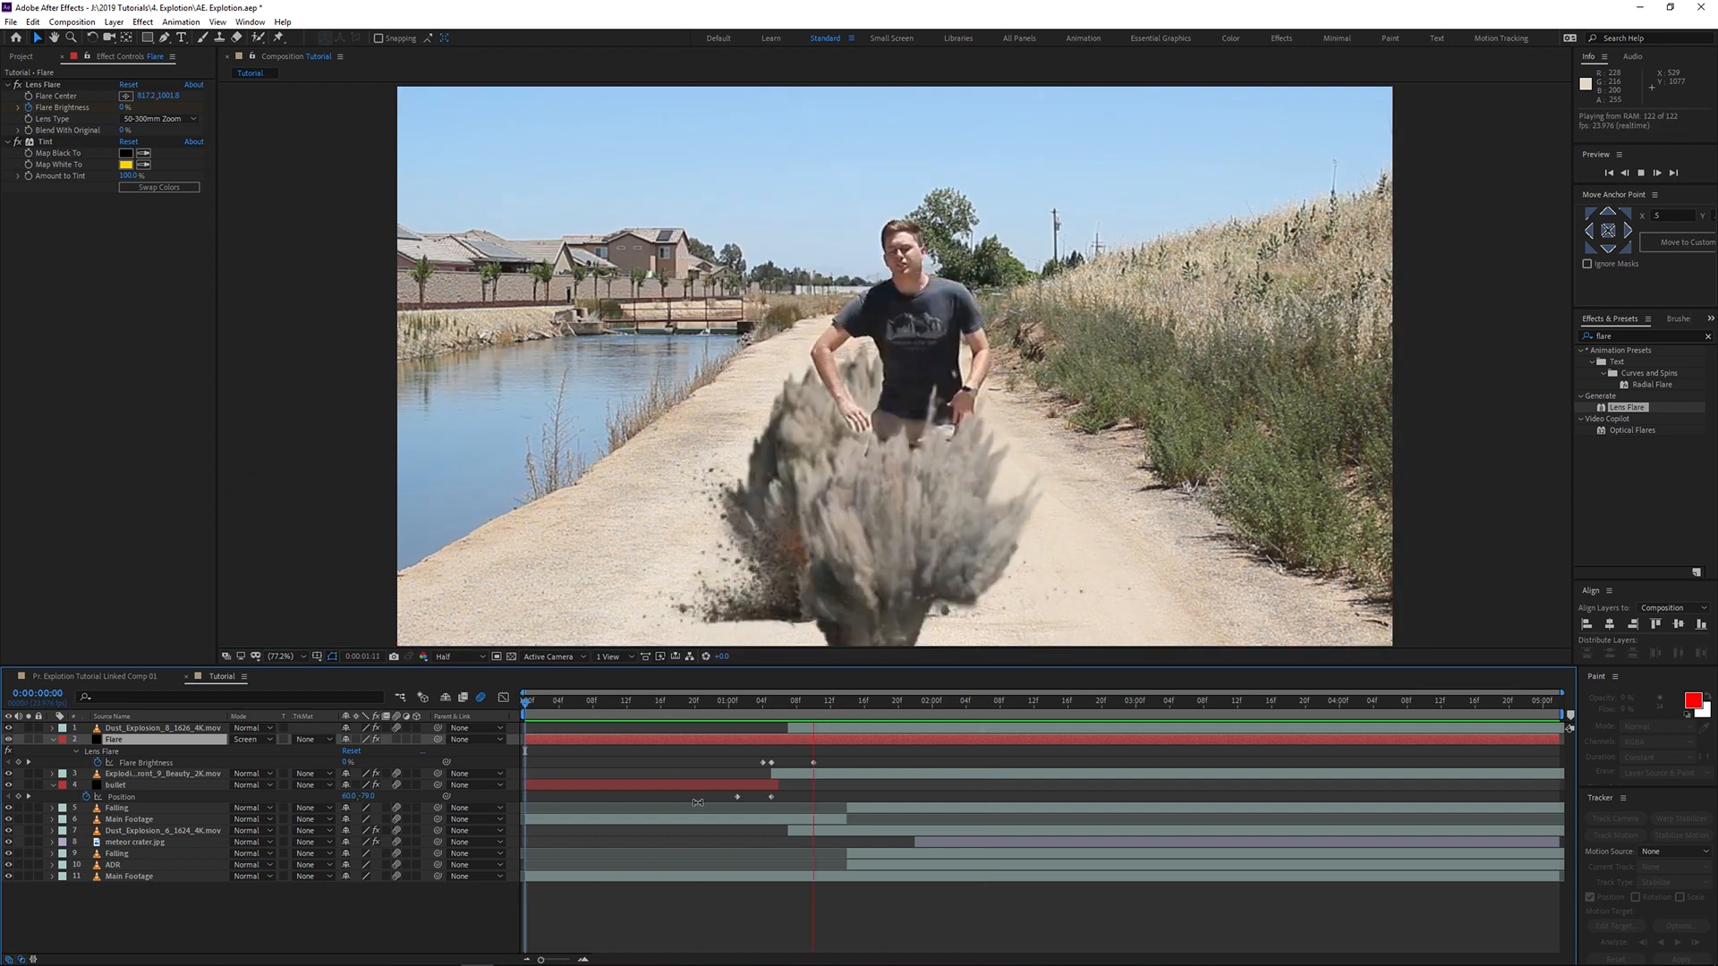
Step: Move the last Flare Brightness keyframe to 0:00:01:09 and preview the flare's faster fade-out
key("space")
left_click(766, 706)
left_click_drag(768, 707, 789, 707)
left_click_drag(813, 768, 804, 765)
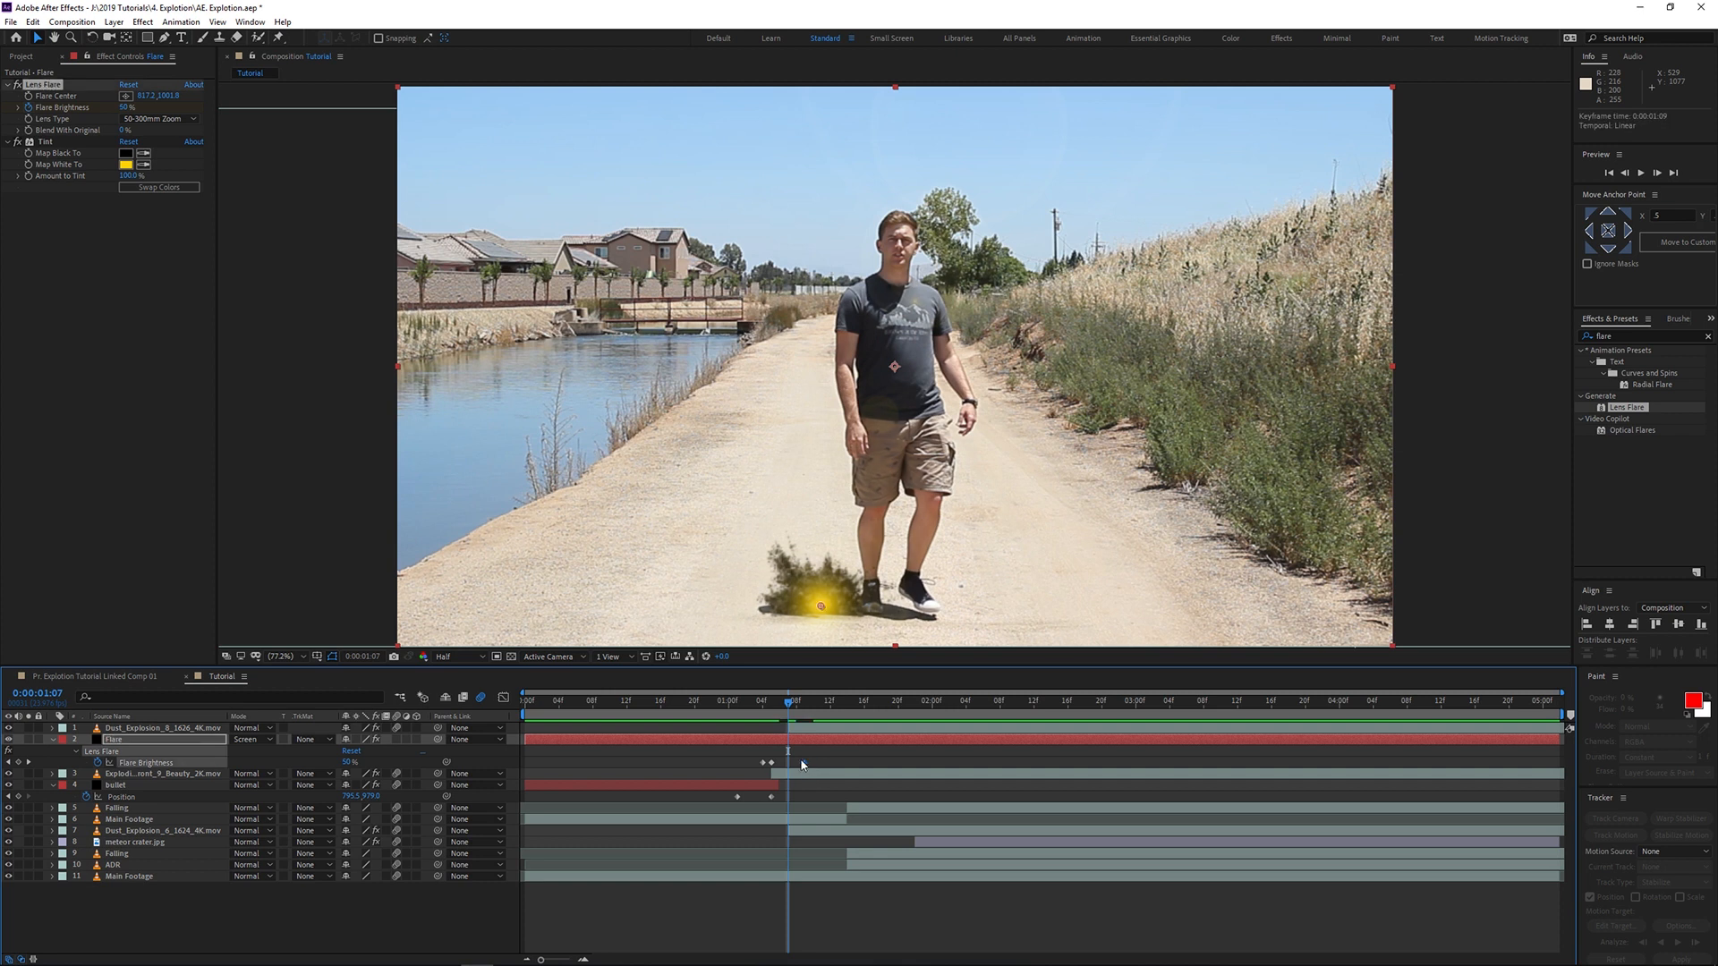
key("space")
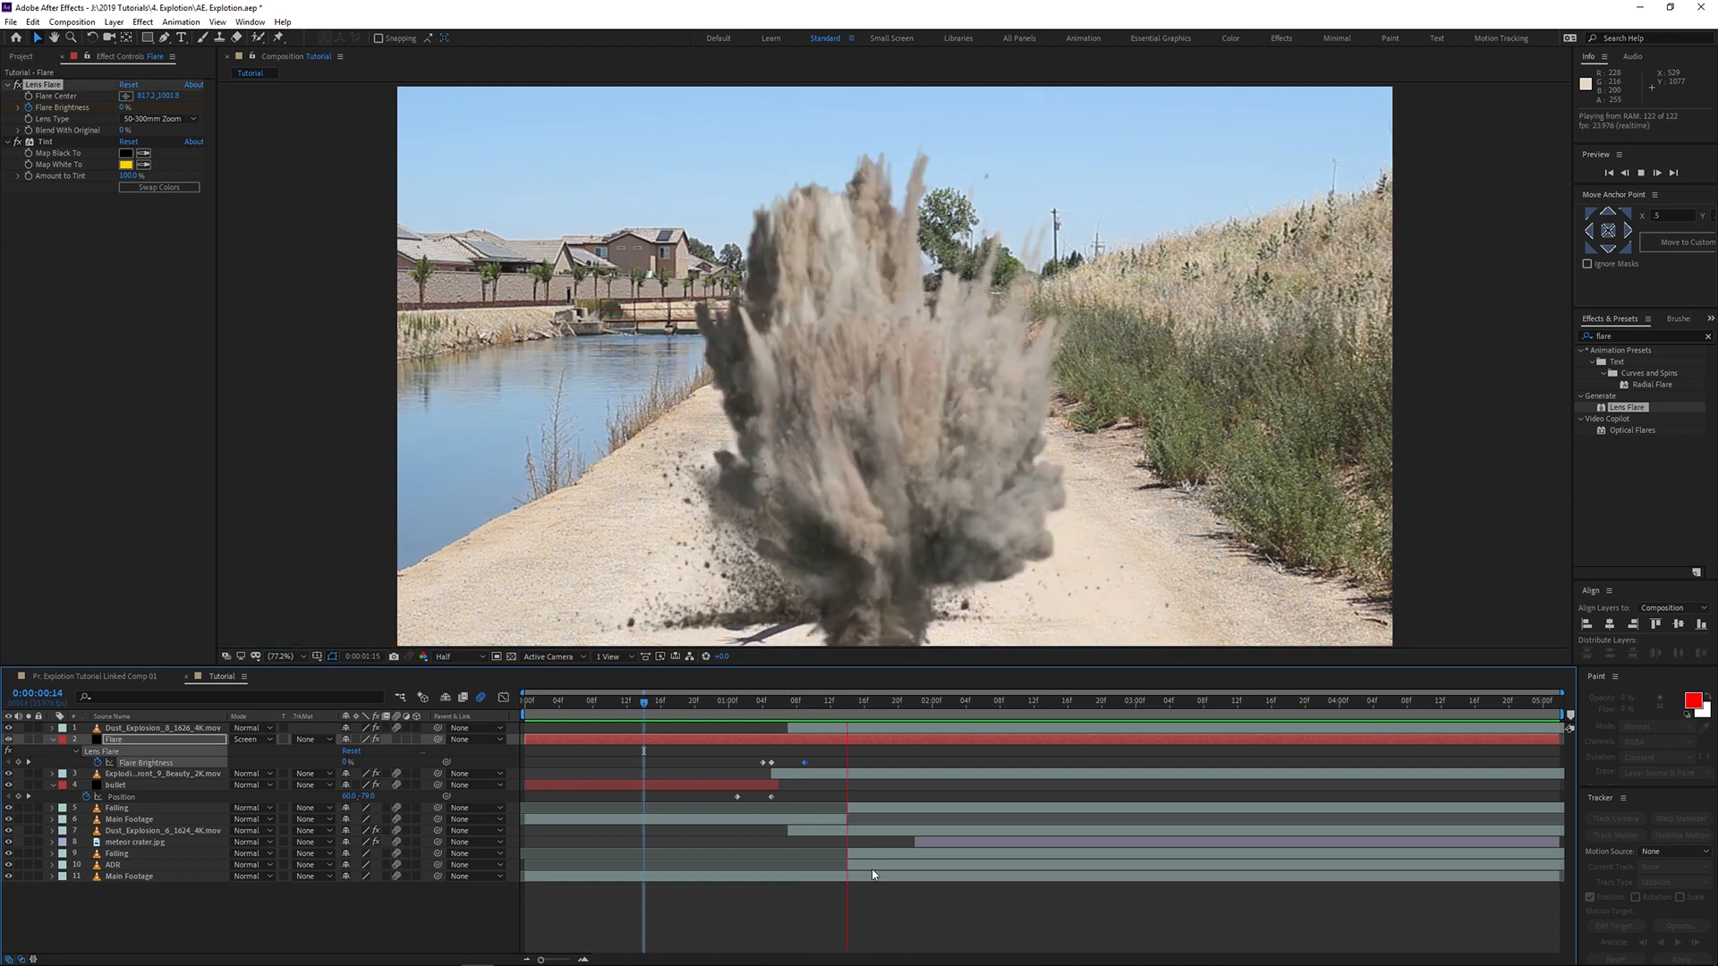
key("space")
Step: Lower the Flare Brightness value of the keyframe at 0:00:01:05
left_click(791, 738)
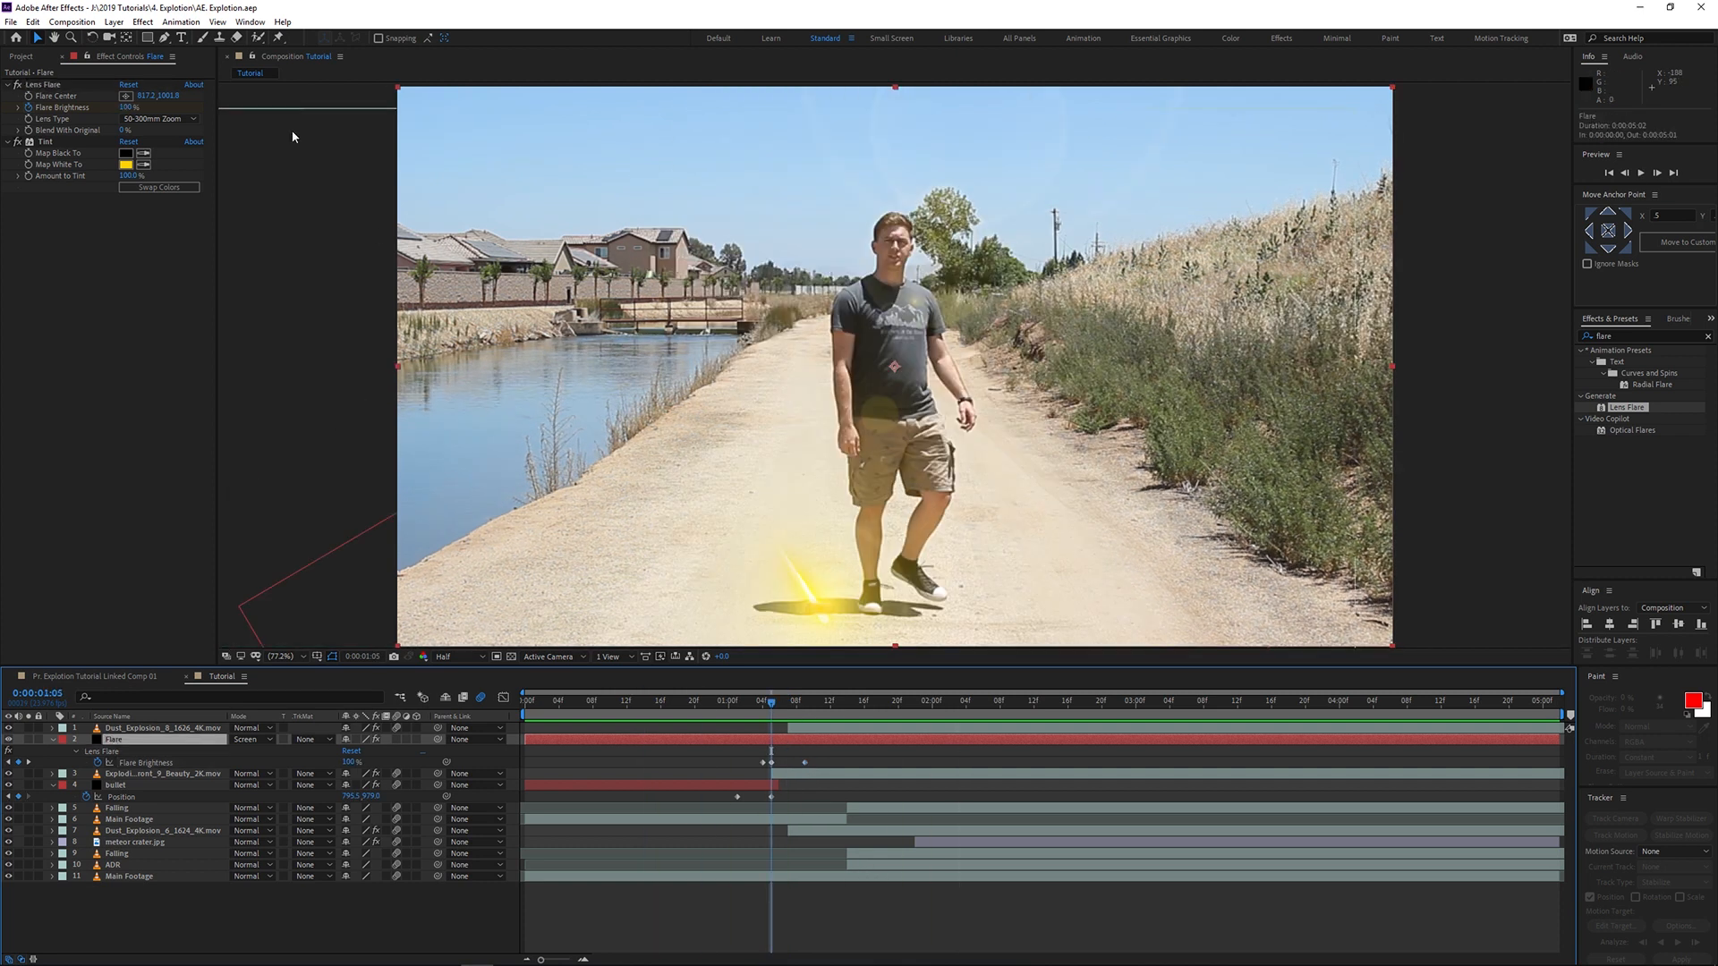
left_click(127, 107)
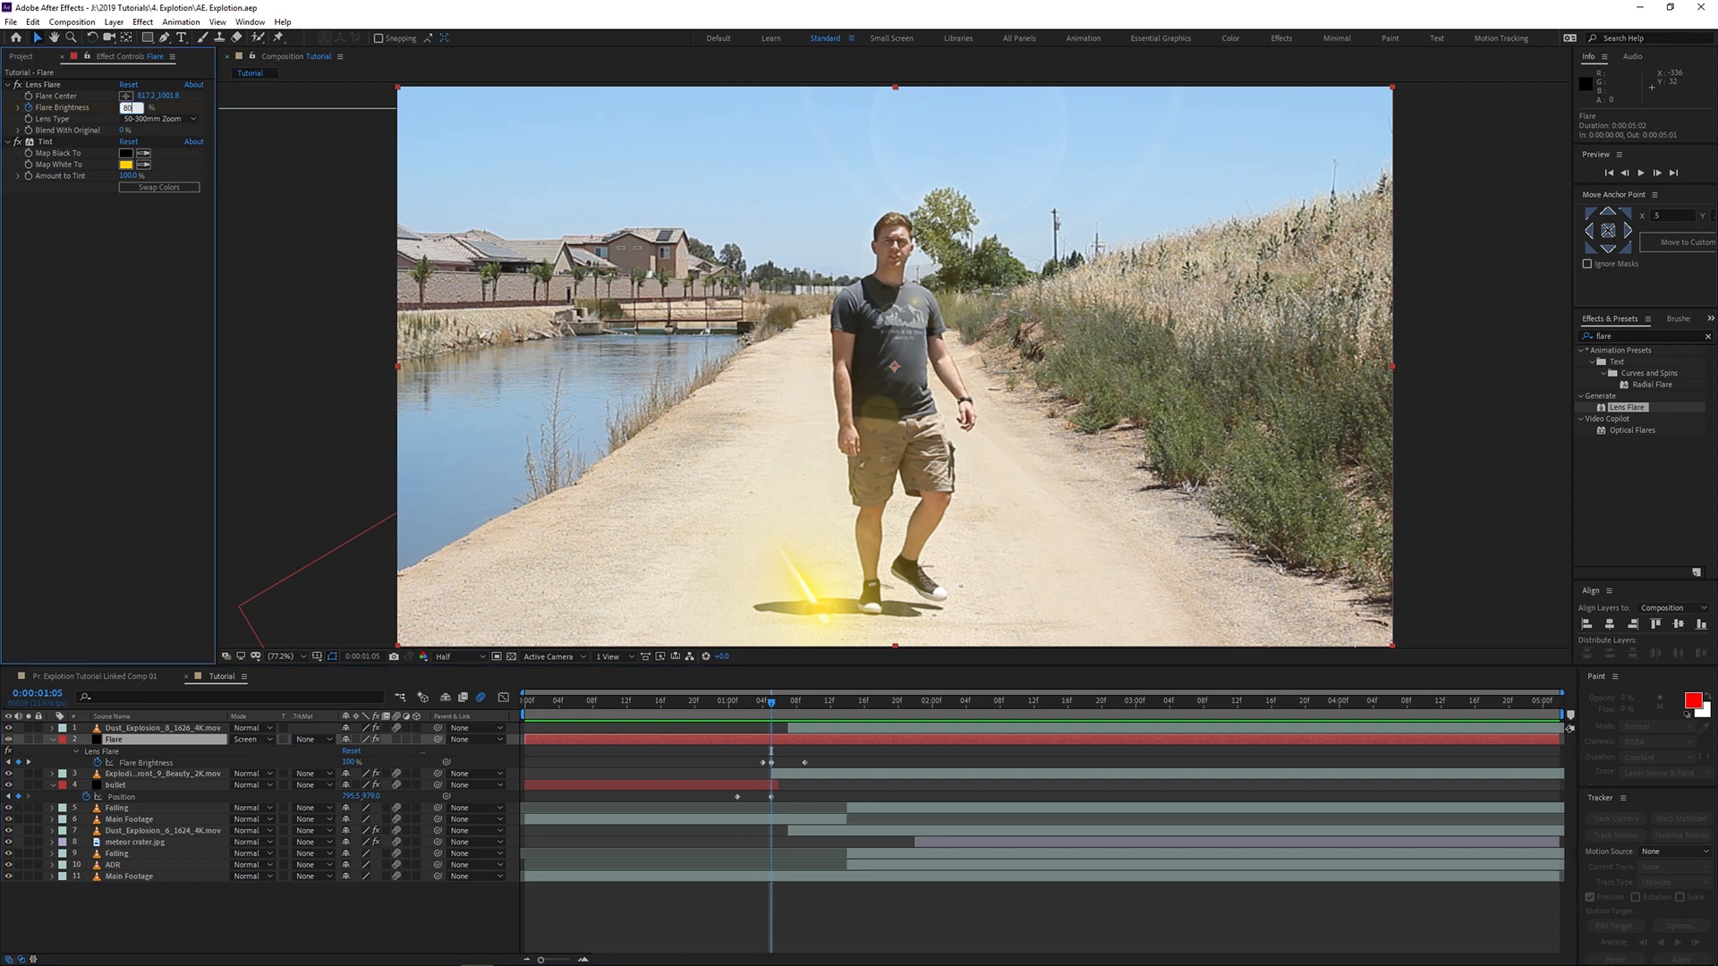
key("Return")
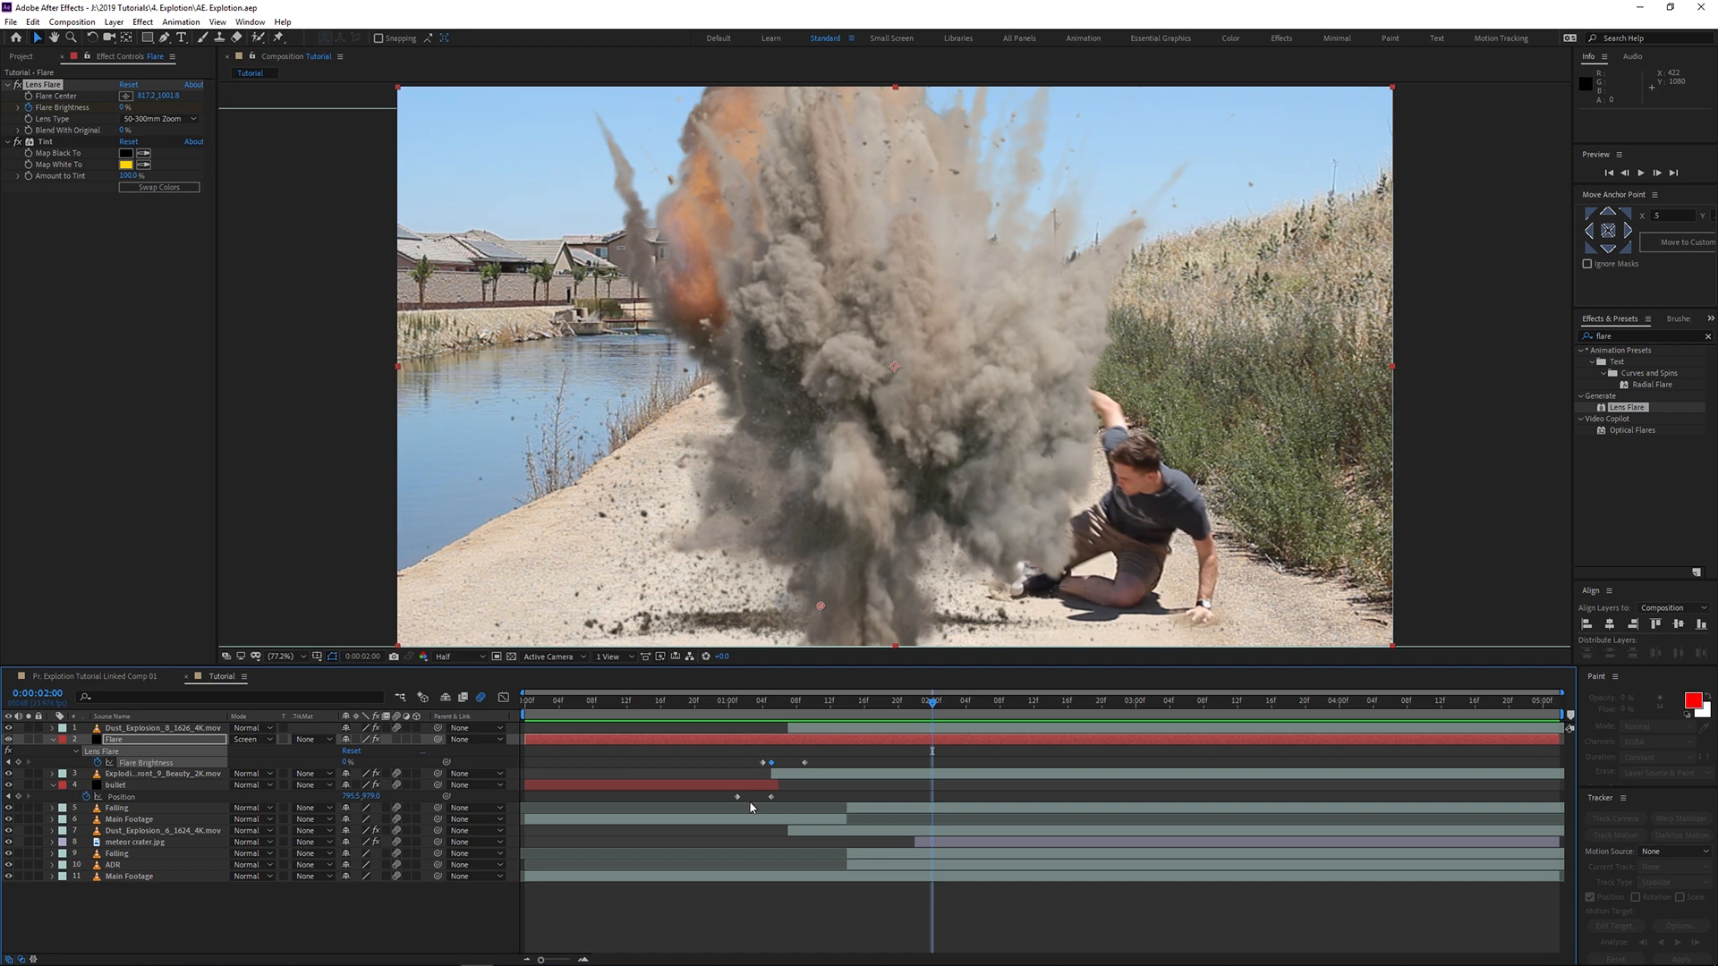
Step: Create a new adjustment layer and place it at the top of the layer stack
right_click(495, 906)
mouse_move(553, 761)
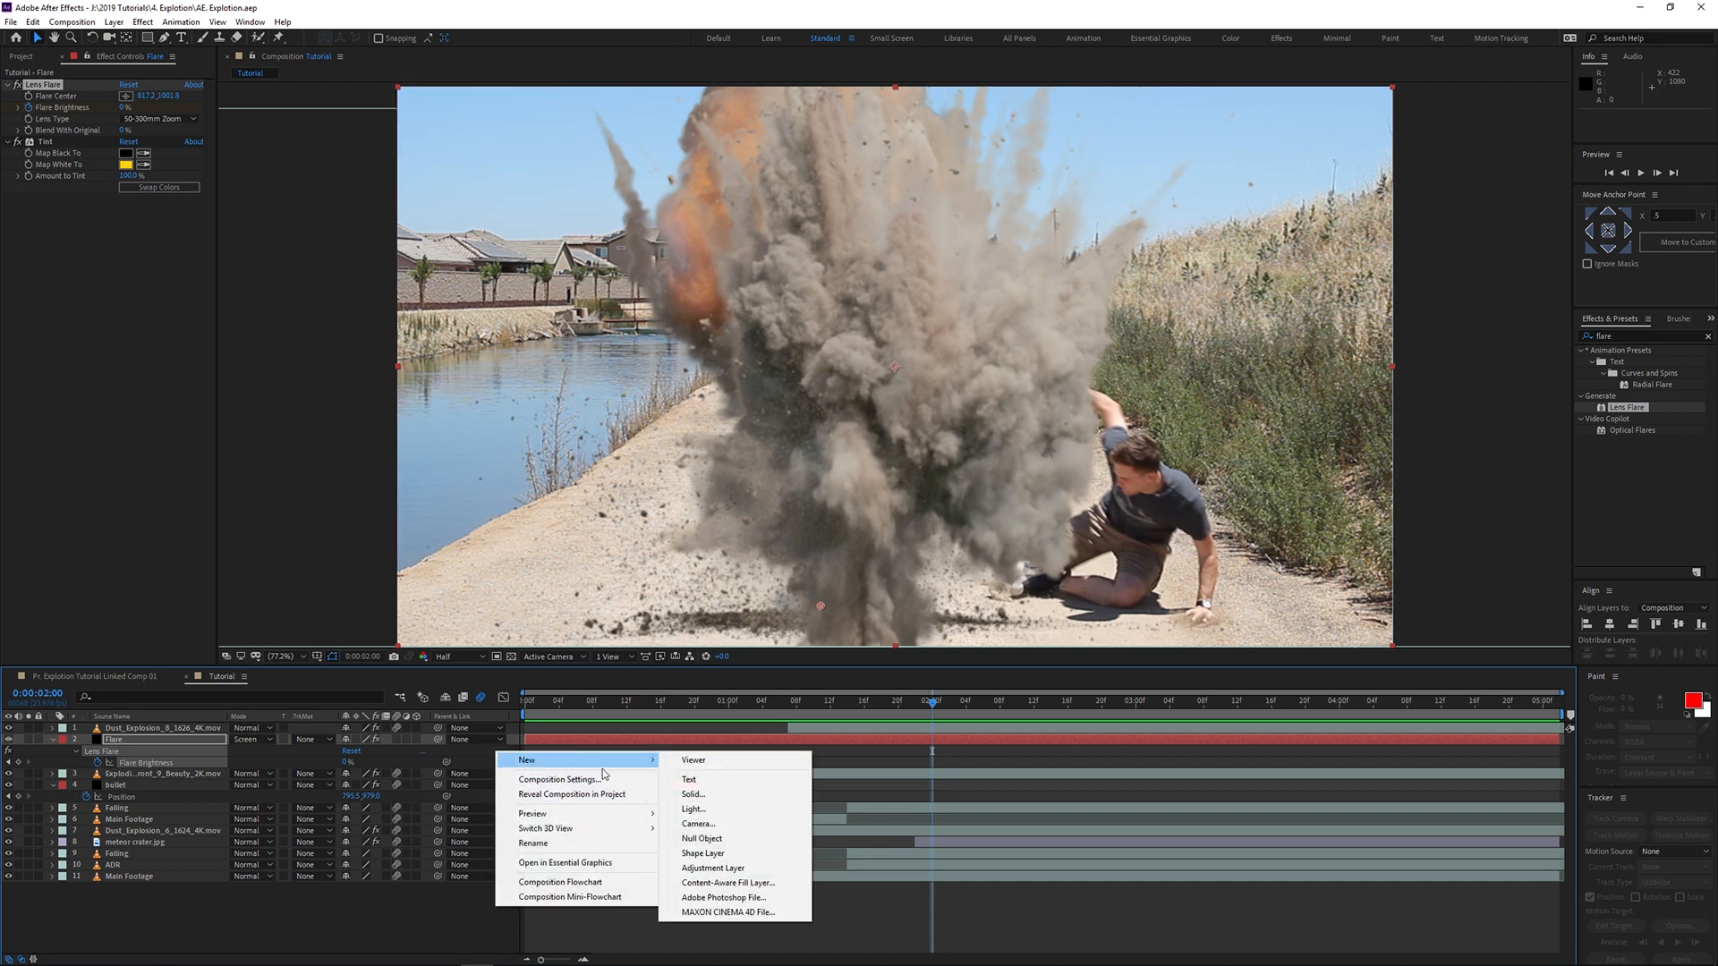
left_click(713, 868)
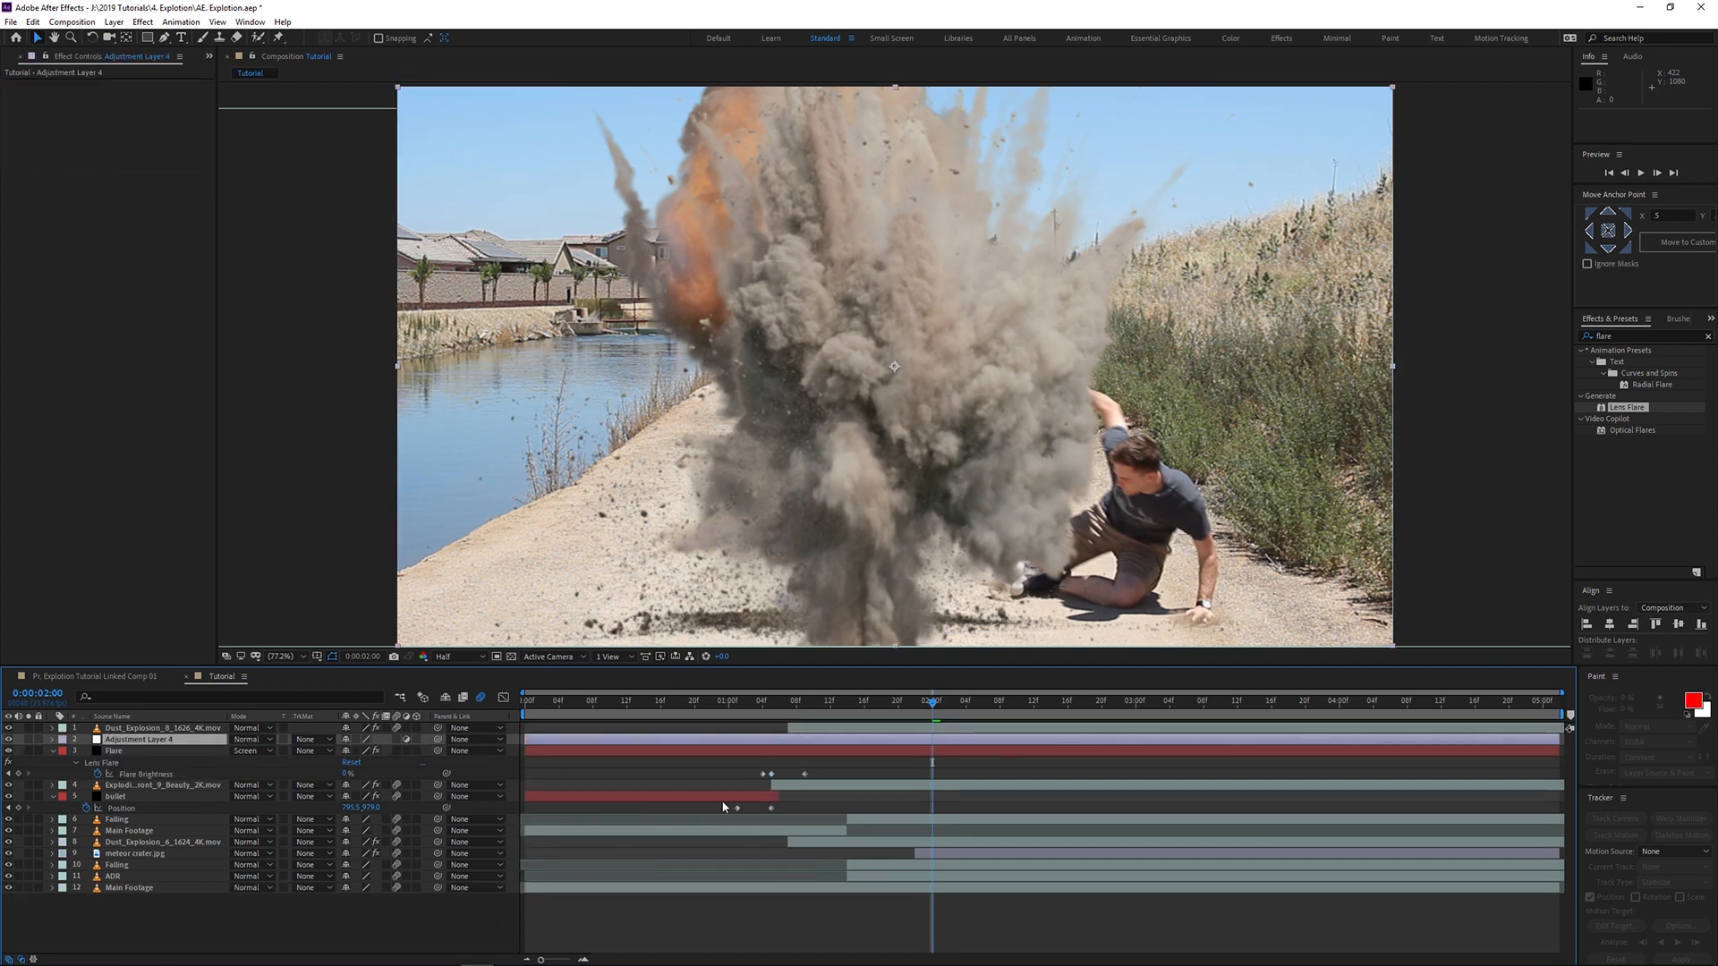
left_click_drag(148, 742, 149, 724)
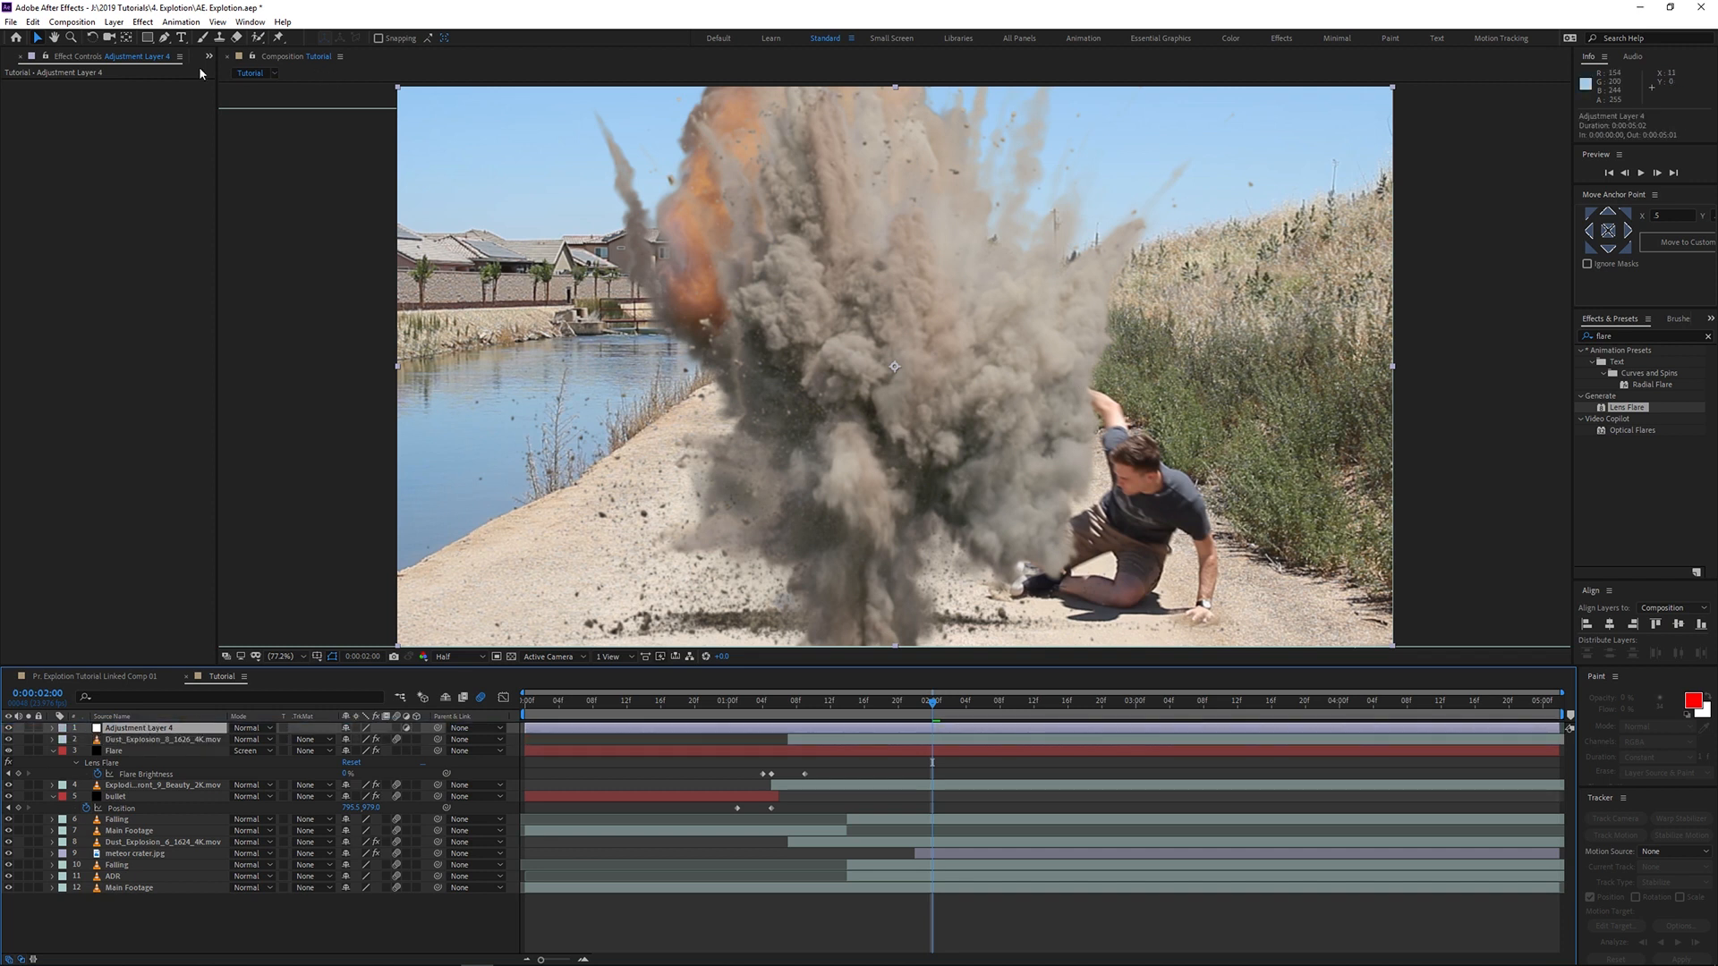
Step: Draw a large circular mask on the adjustment layer, centered on the frame and reaching almost its full height
left_click(148, 40)
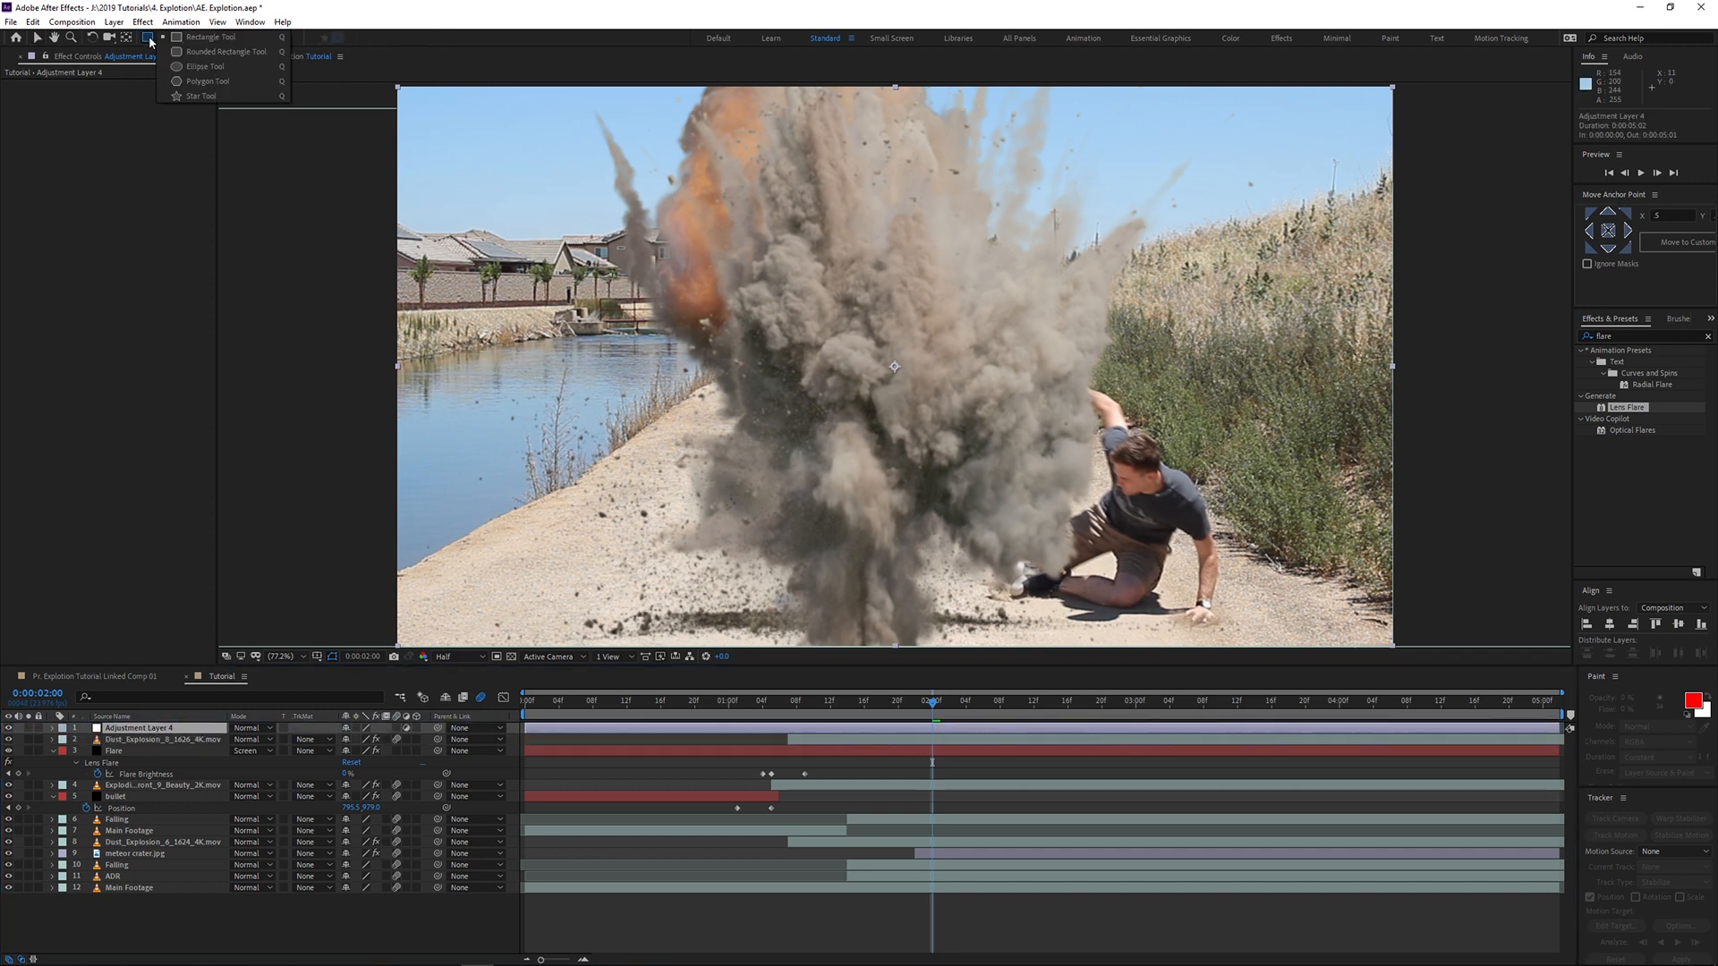
left_click(205, 66)
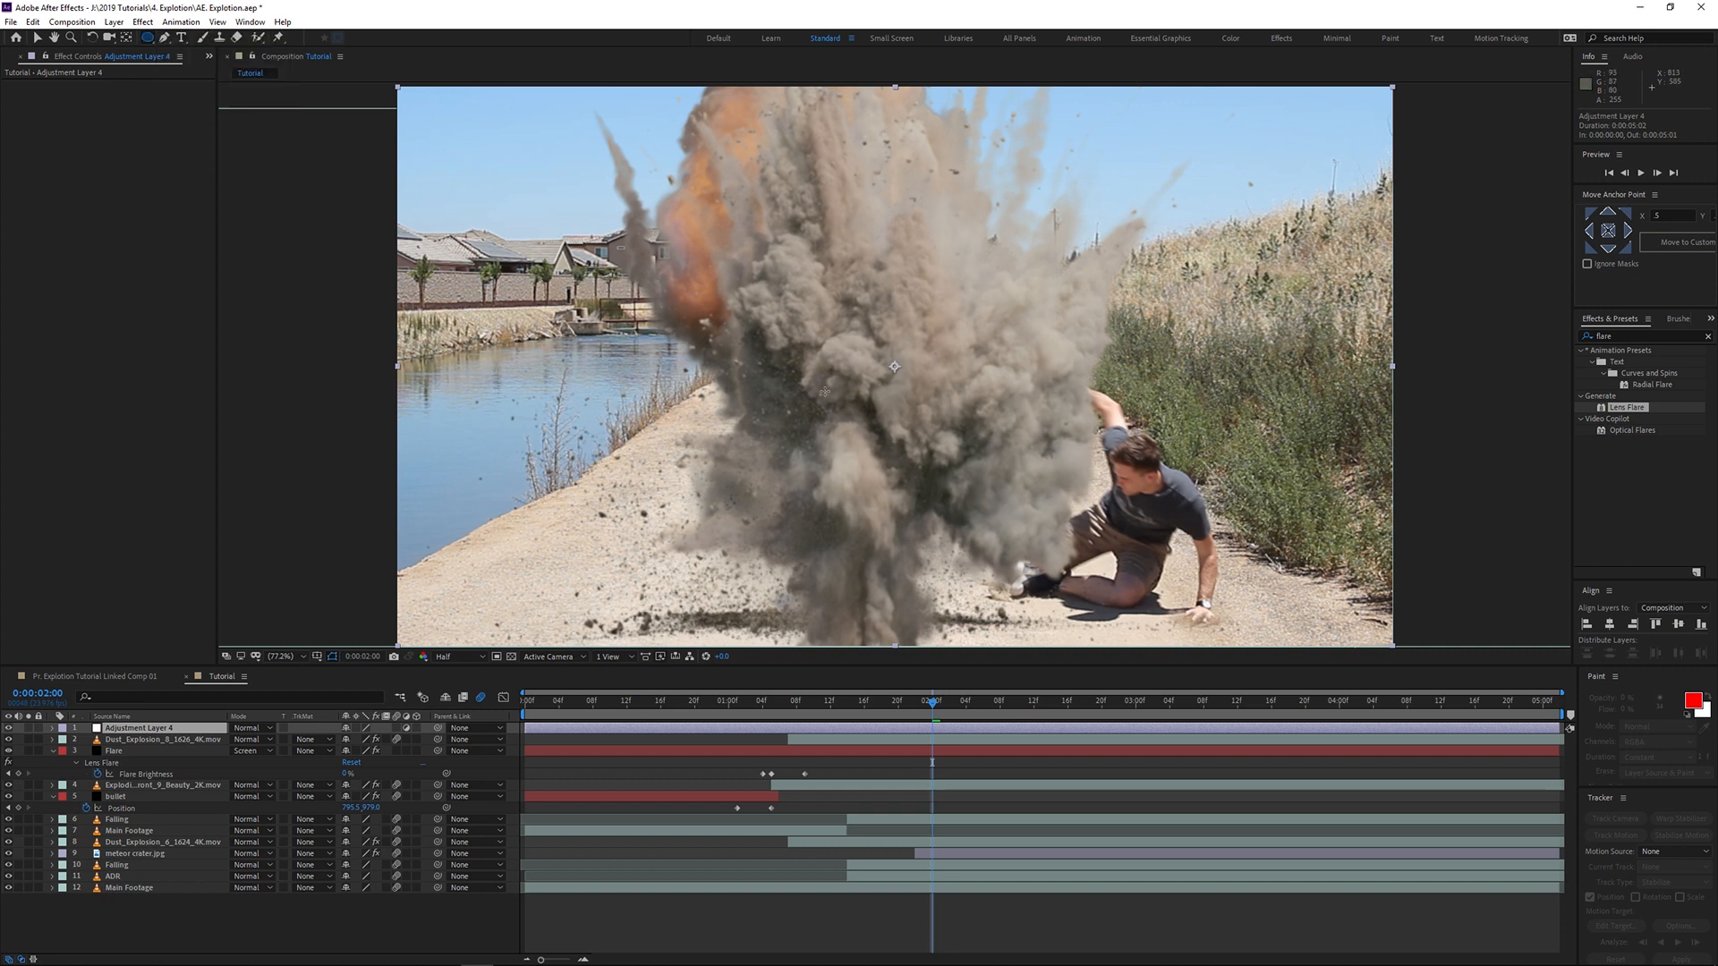
left_click(894, 366)
mouse_move(894, 366)
left_mouse_down()
mouse_move(1044, 518)
mouse_move(1179, 609)
mouse_move(1118, 578)
left_mouse_up()
left_click_drag(1165, 605, 1155, 601)
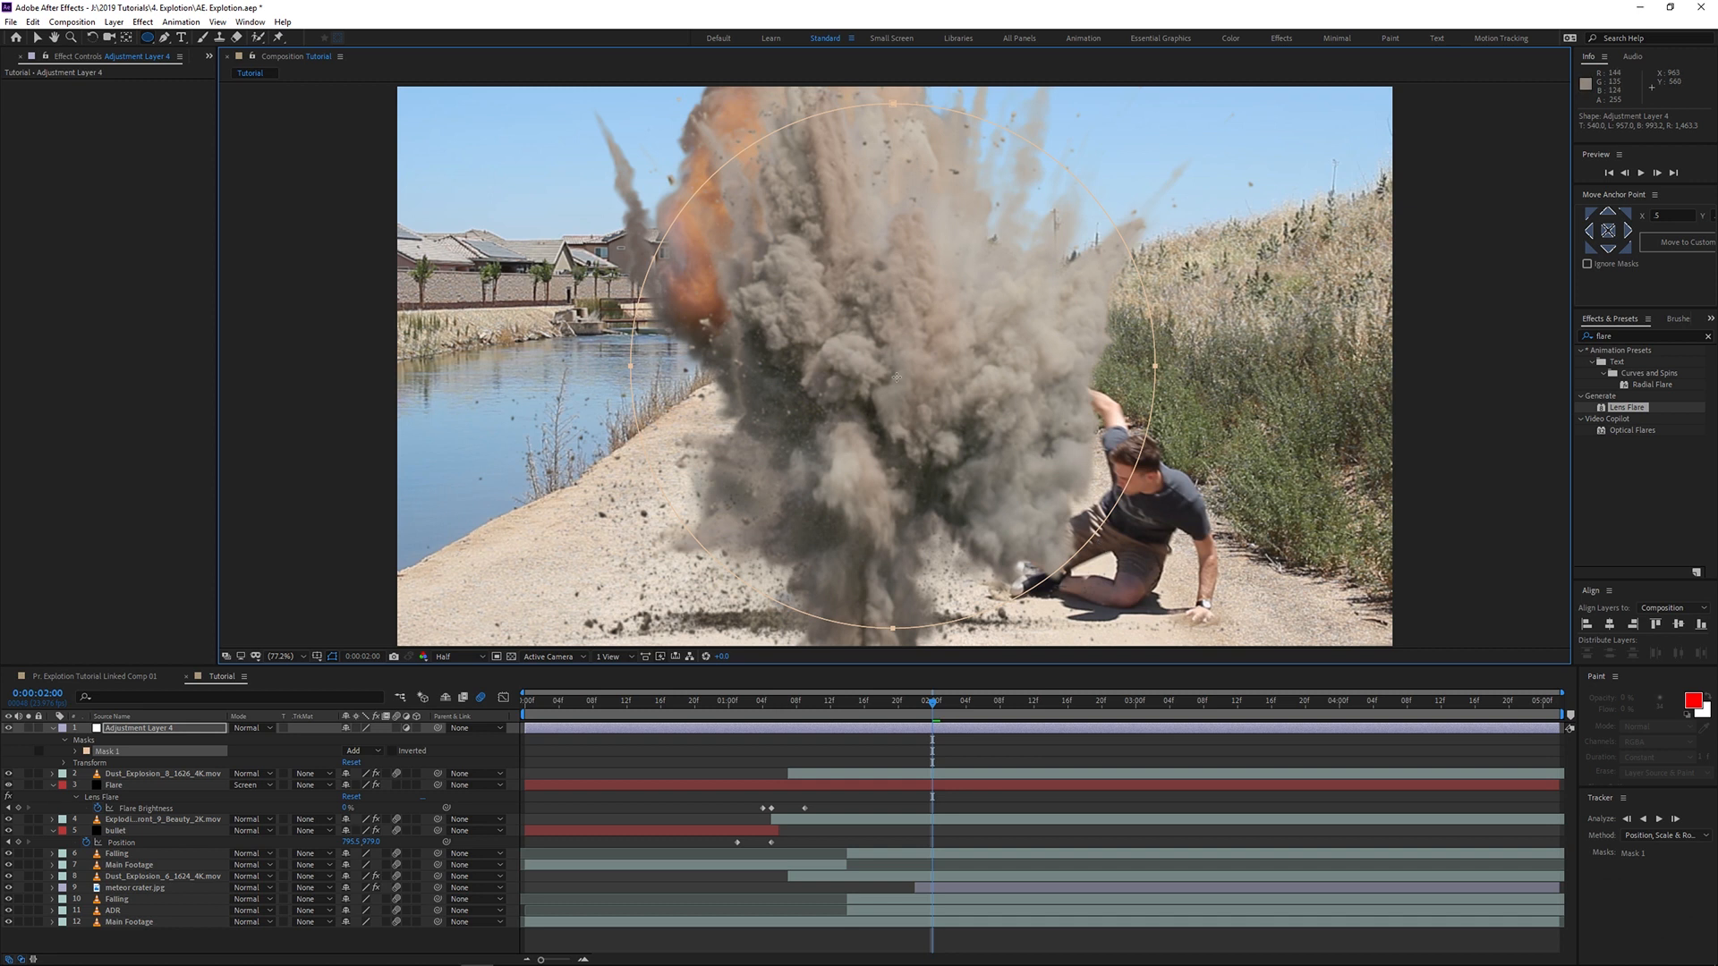
Step: Draw a smaller circular mask concentric with the first one and set its mask mode to Subtract
left_click_drag(892, 370, 1103, 529)
key("v")
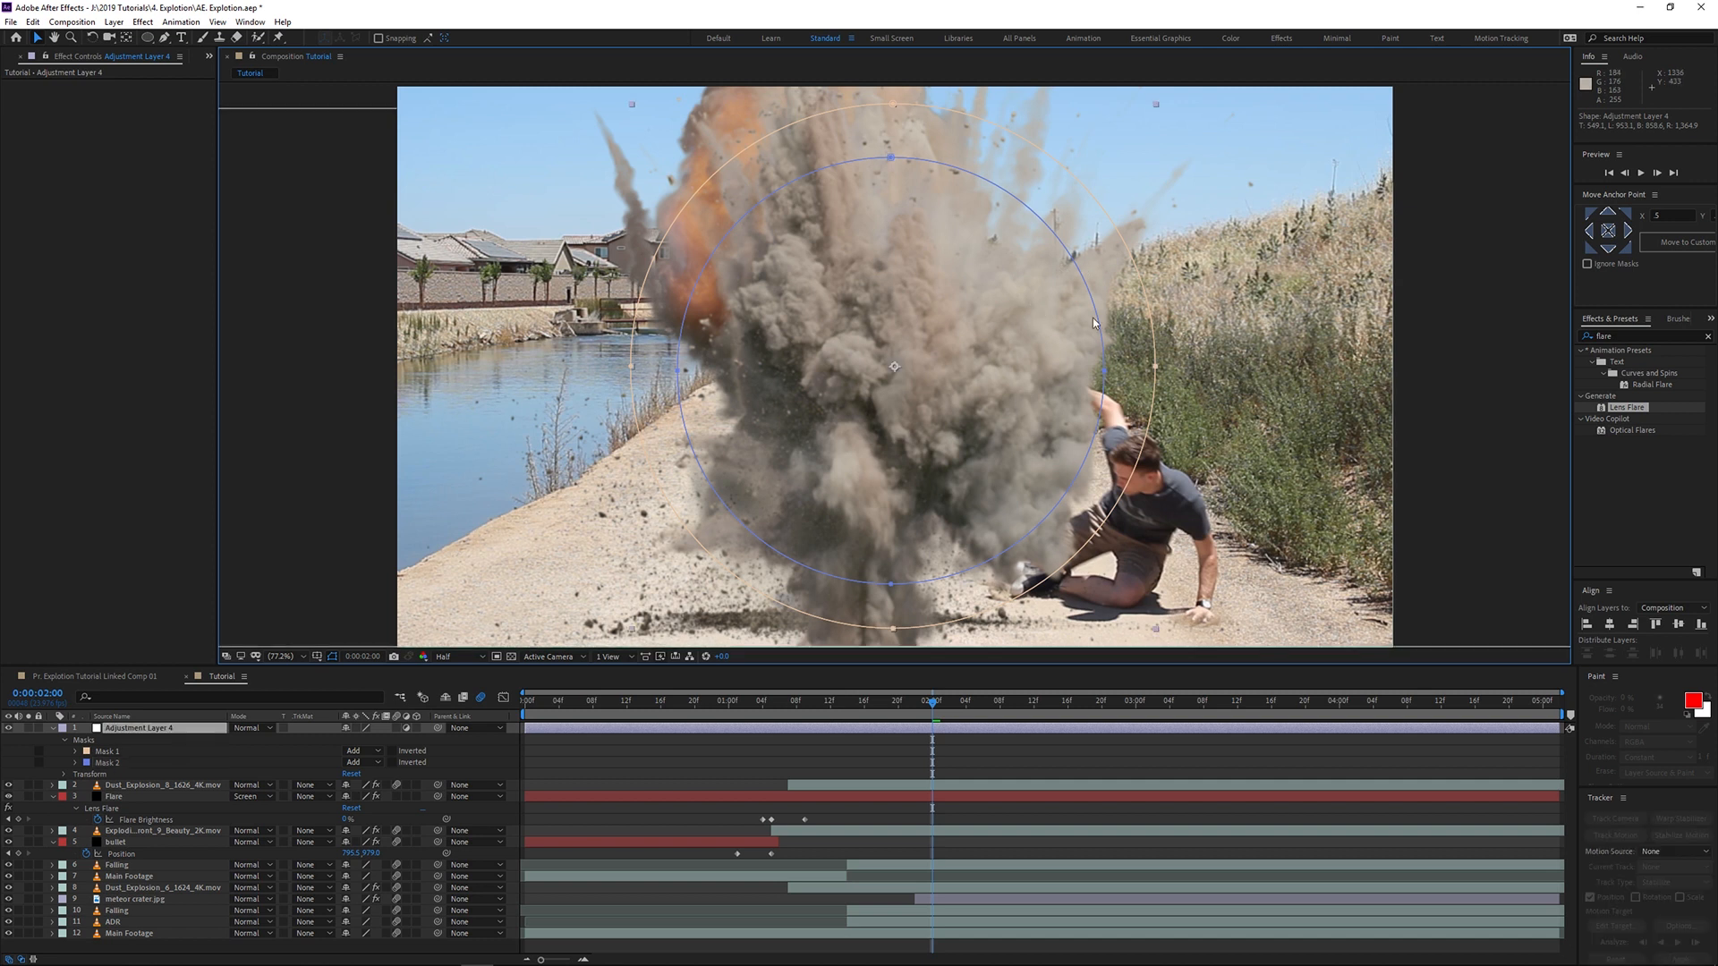
double_click(1093, 318)
left_click_drag(971, 355, 974, 351)
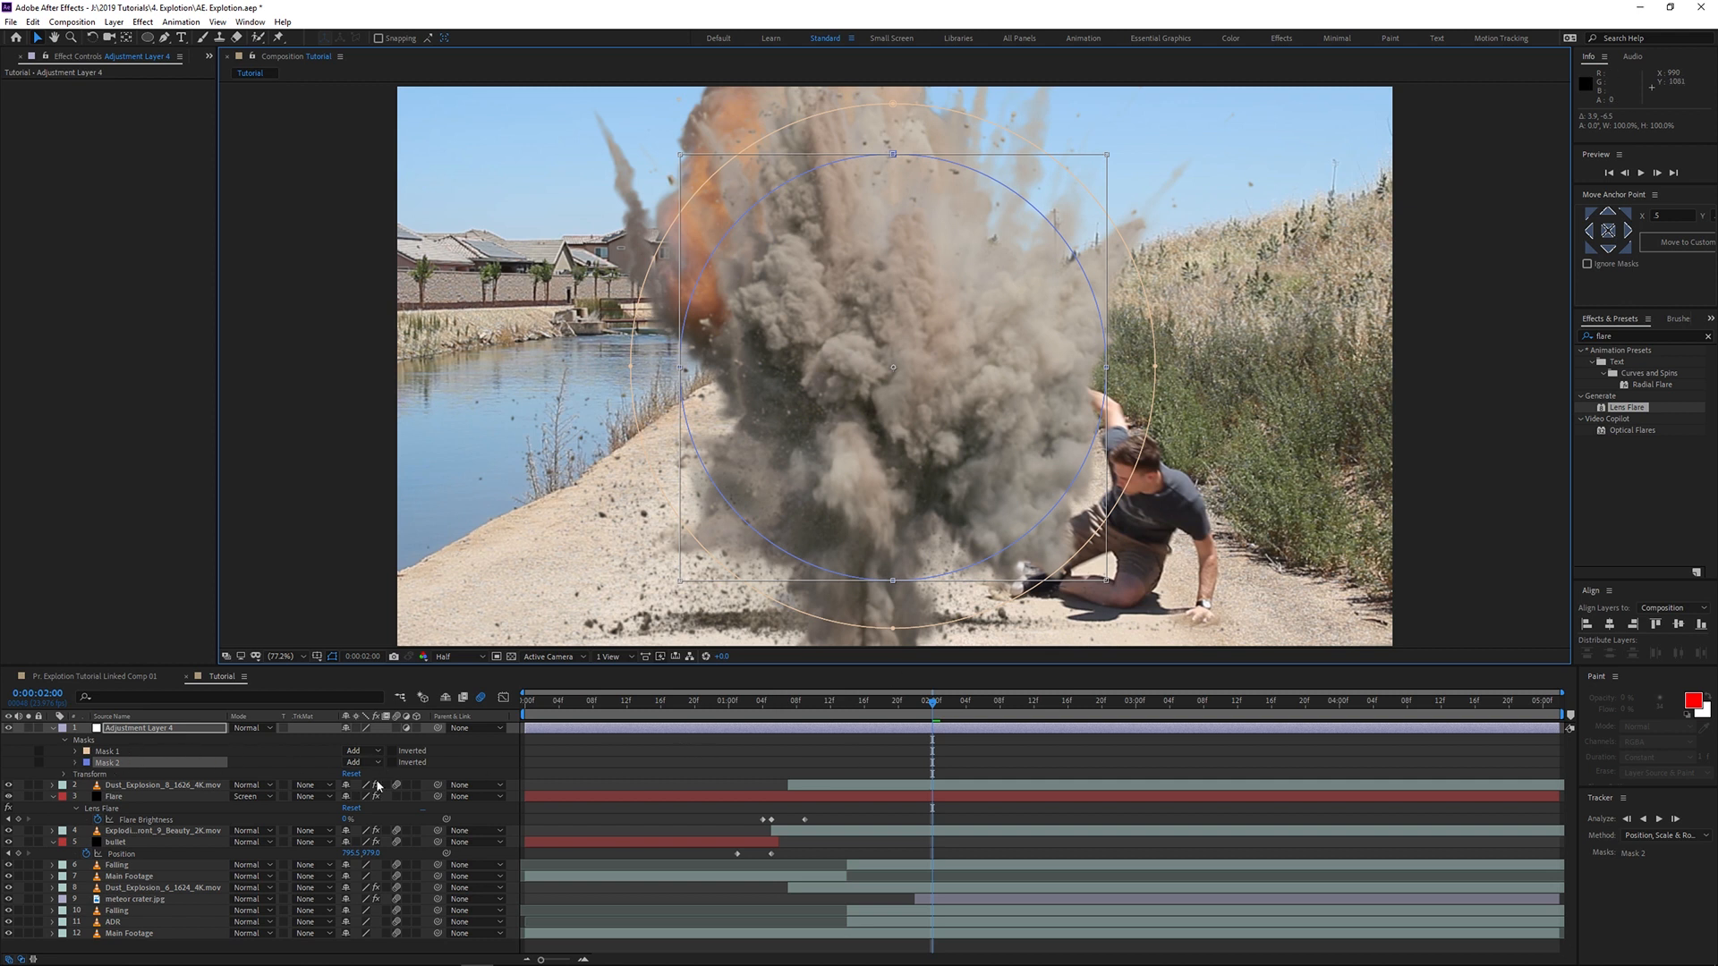
left_click(109, 767)
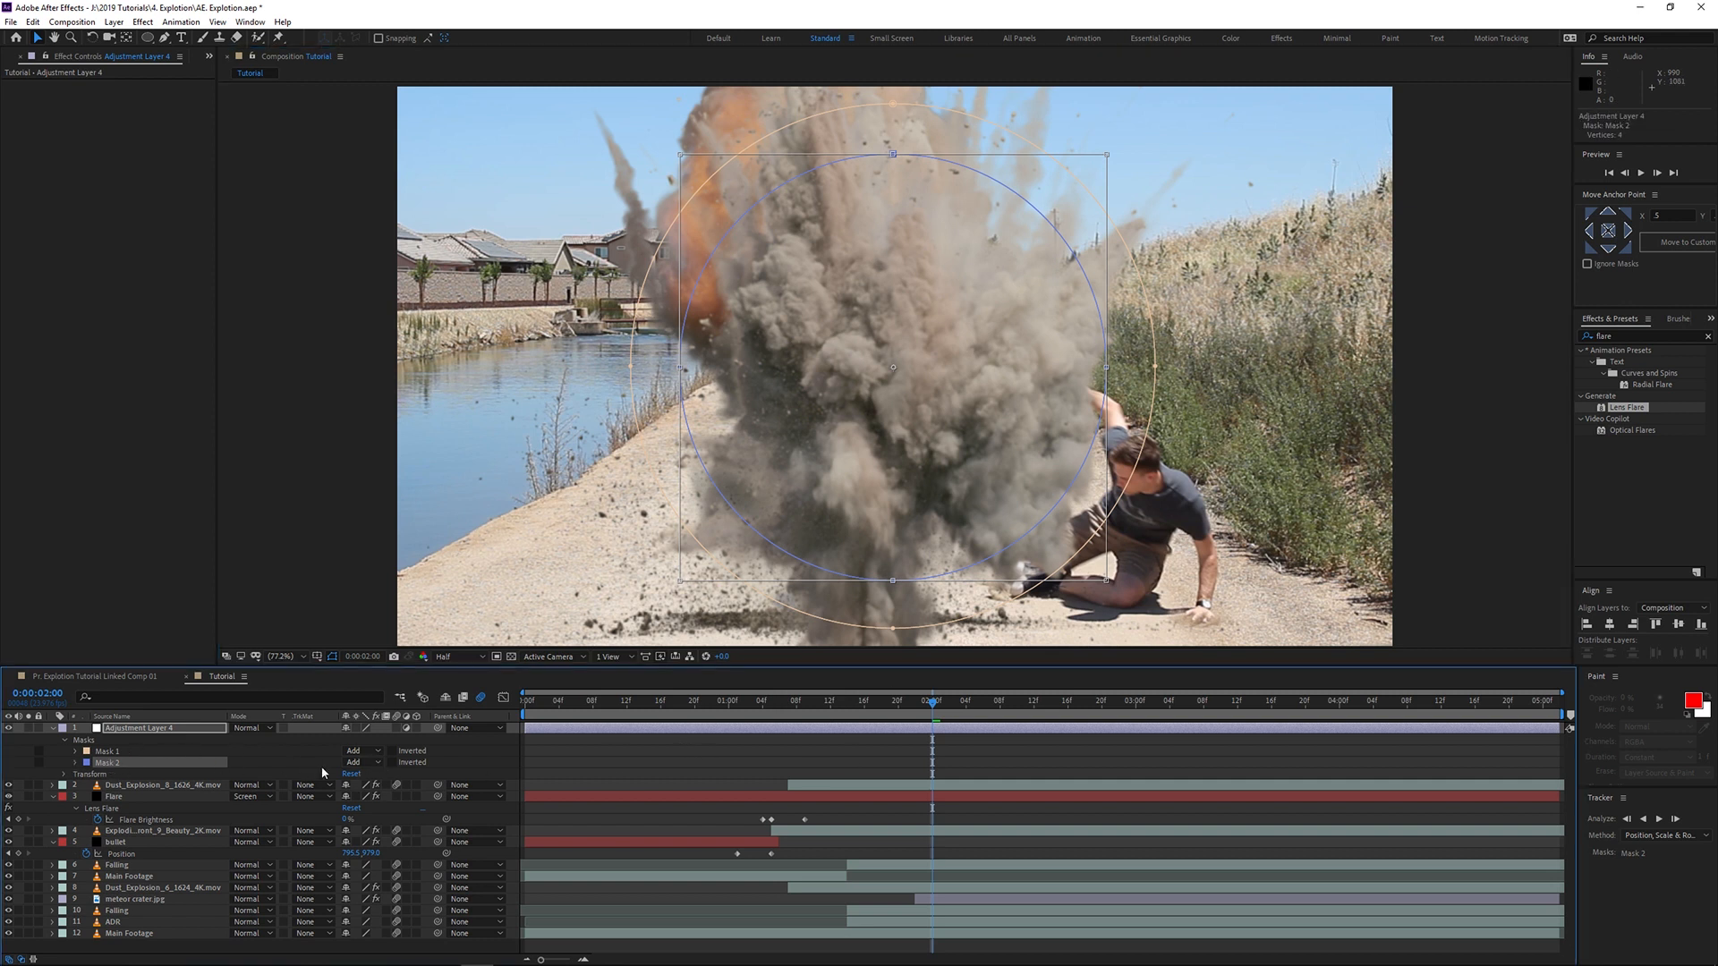
left_click(363, 762)
left_click(366, 799)
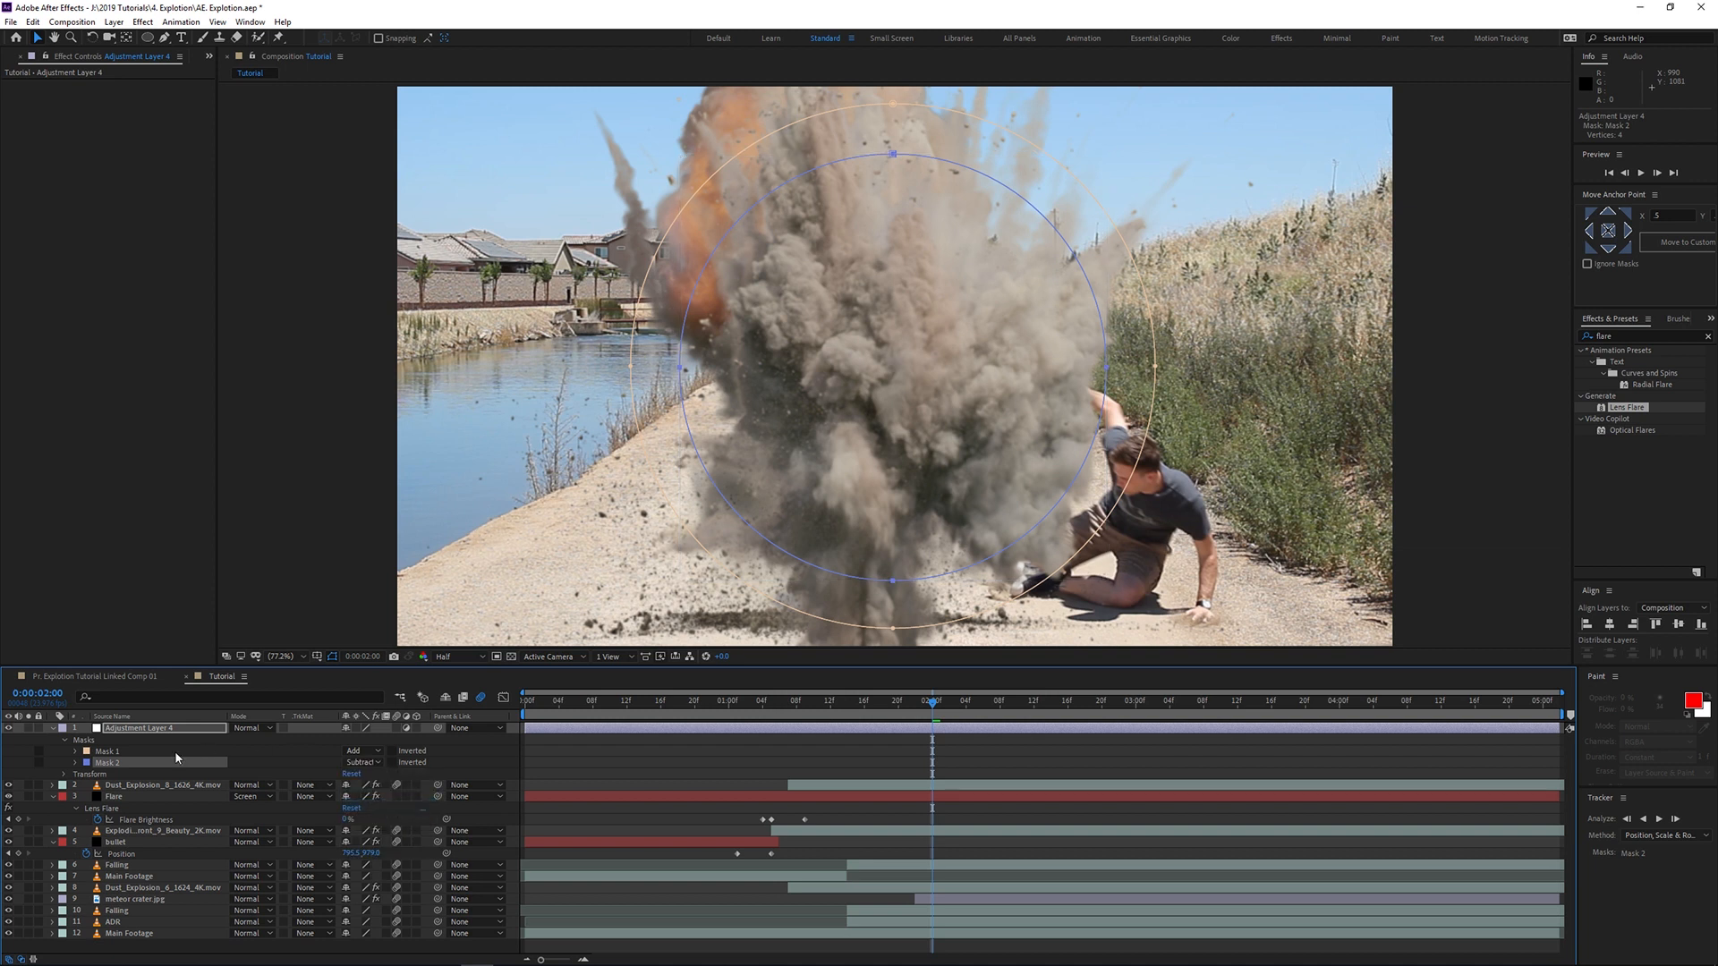
Step: Set the Mask Feather of both adjustment layer masks to 5 pixels
left_click(120, 752, "shift")
key("f")
left_click(358, 750)
type("5")
key("Return")
left_click(296, 756)
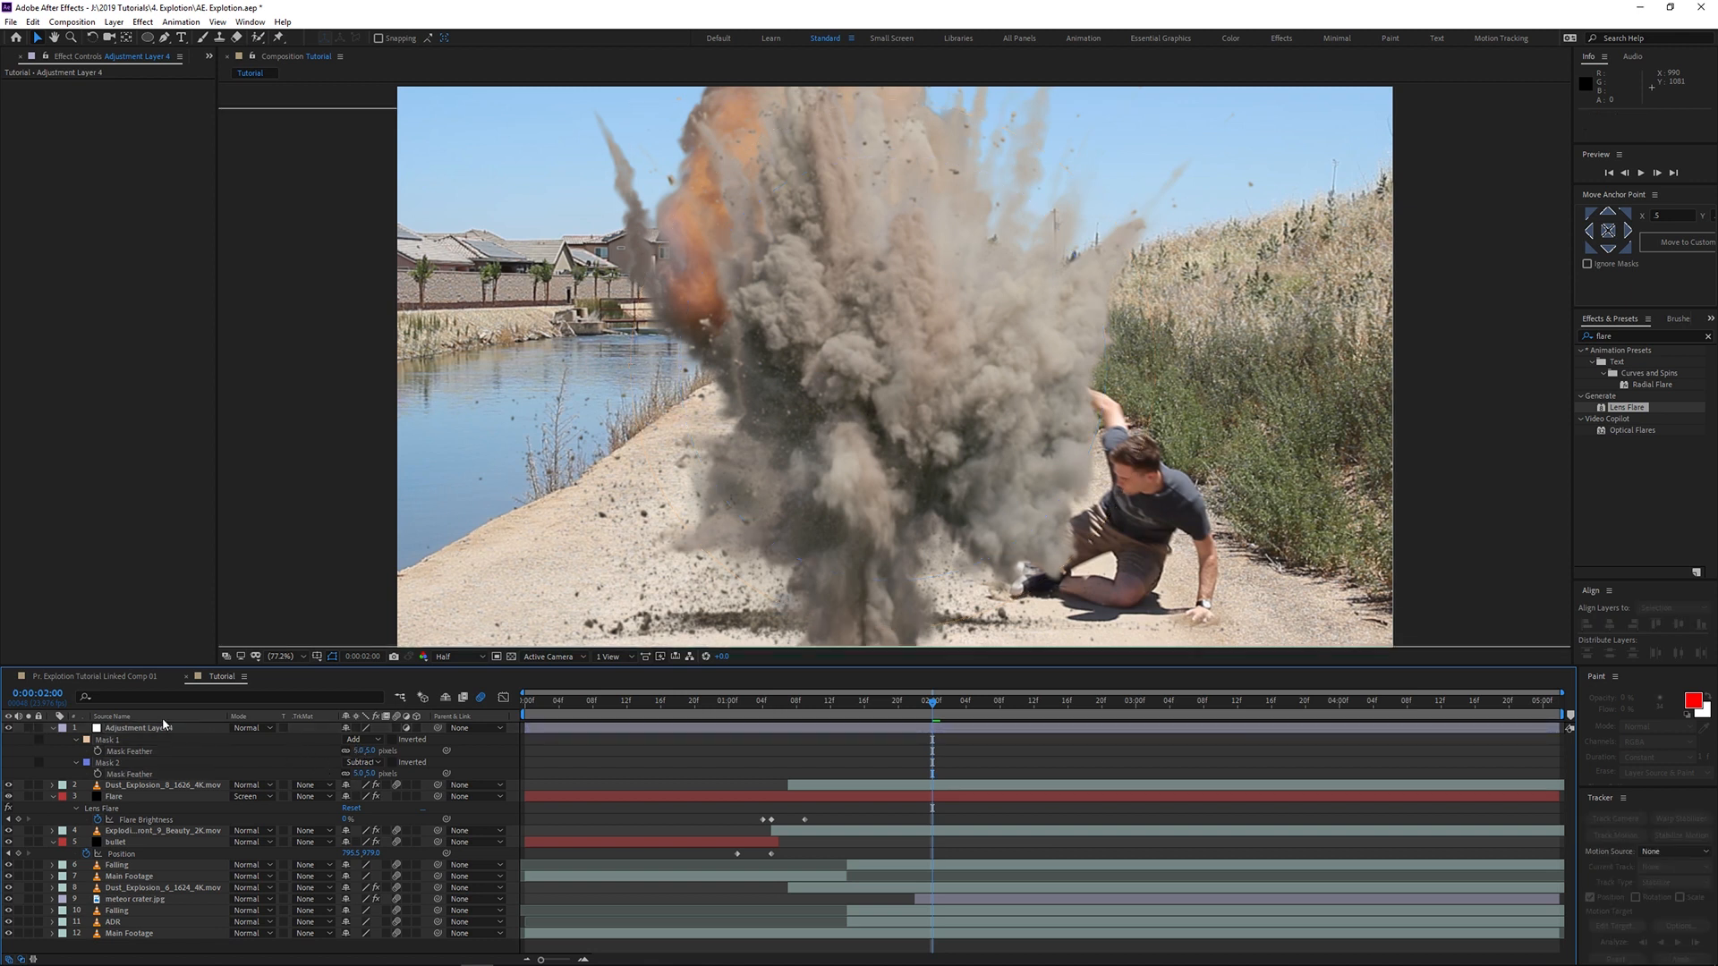
Step: Apply Turbulent Displace to the adjustment layer and set Mask 2's feather to 75 pixels
left_click(1636, 335)
type("turb")
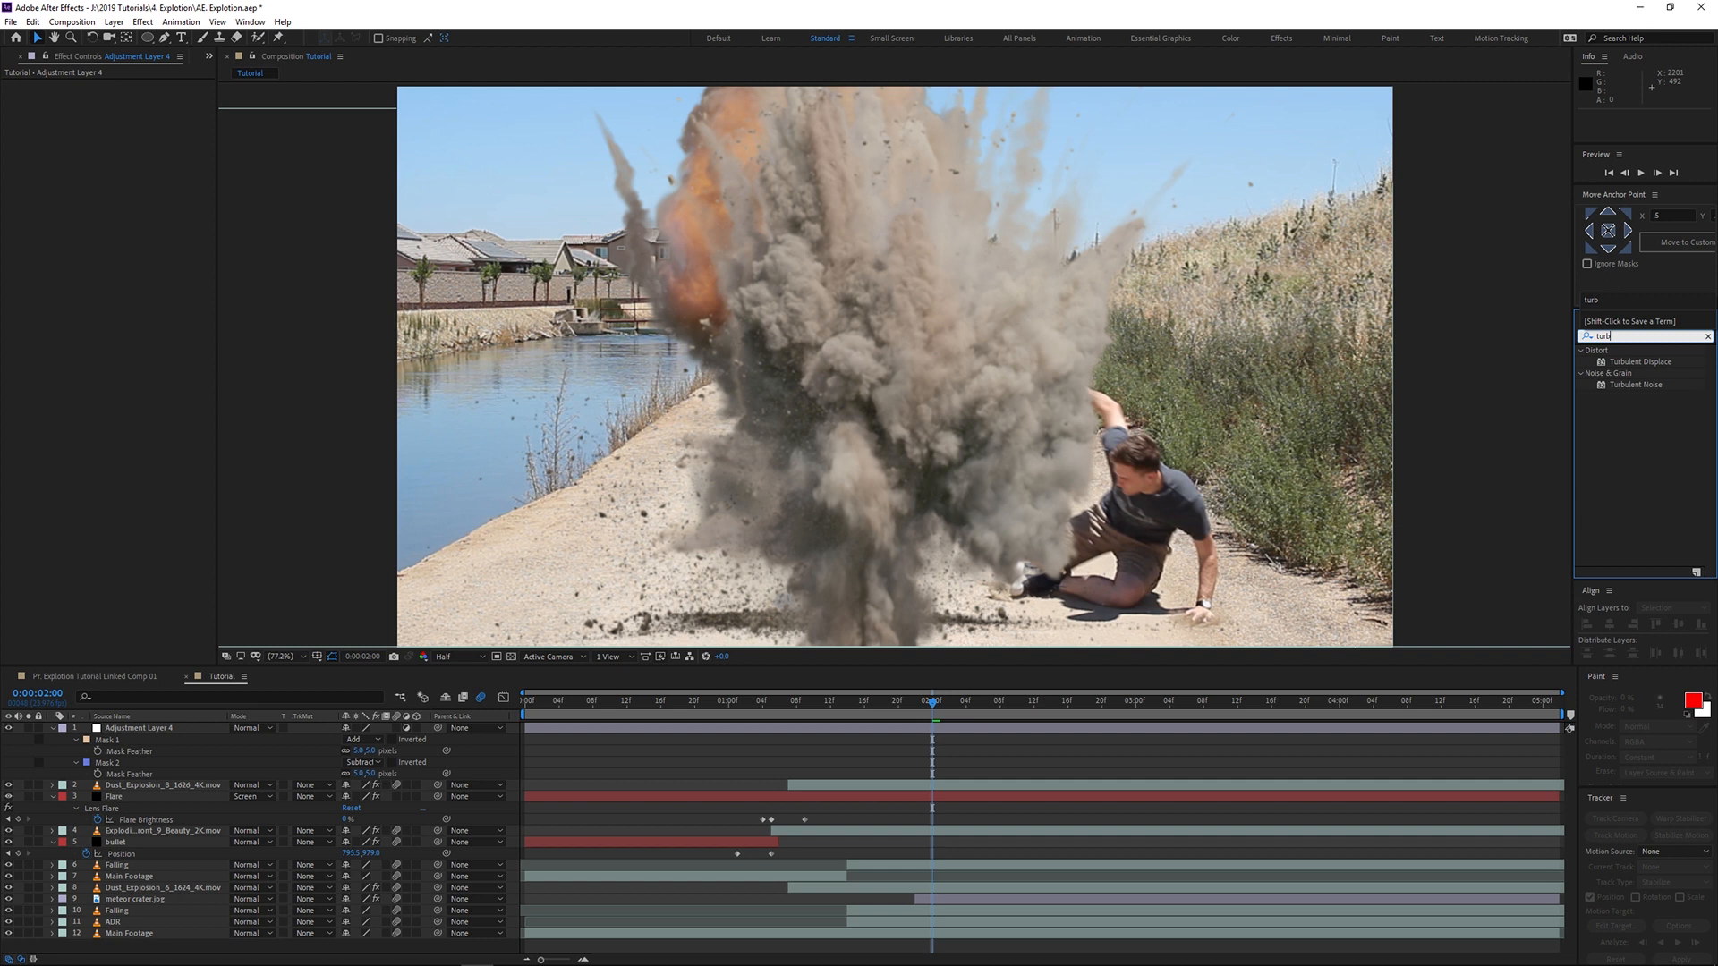
left_click_drag(1661, 365, 139, 729)
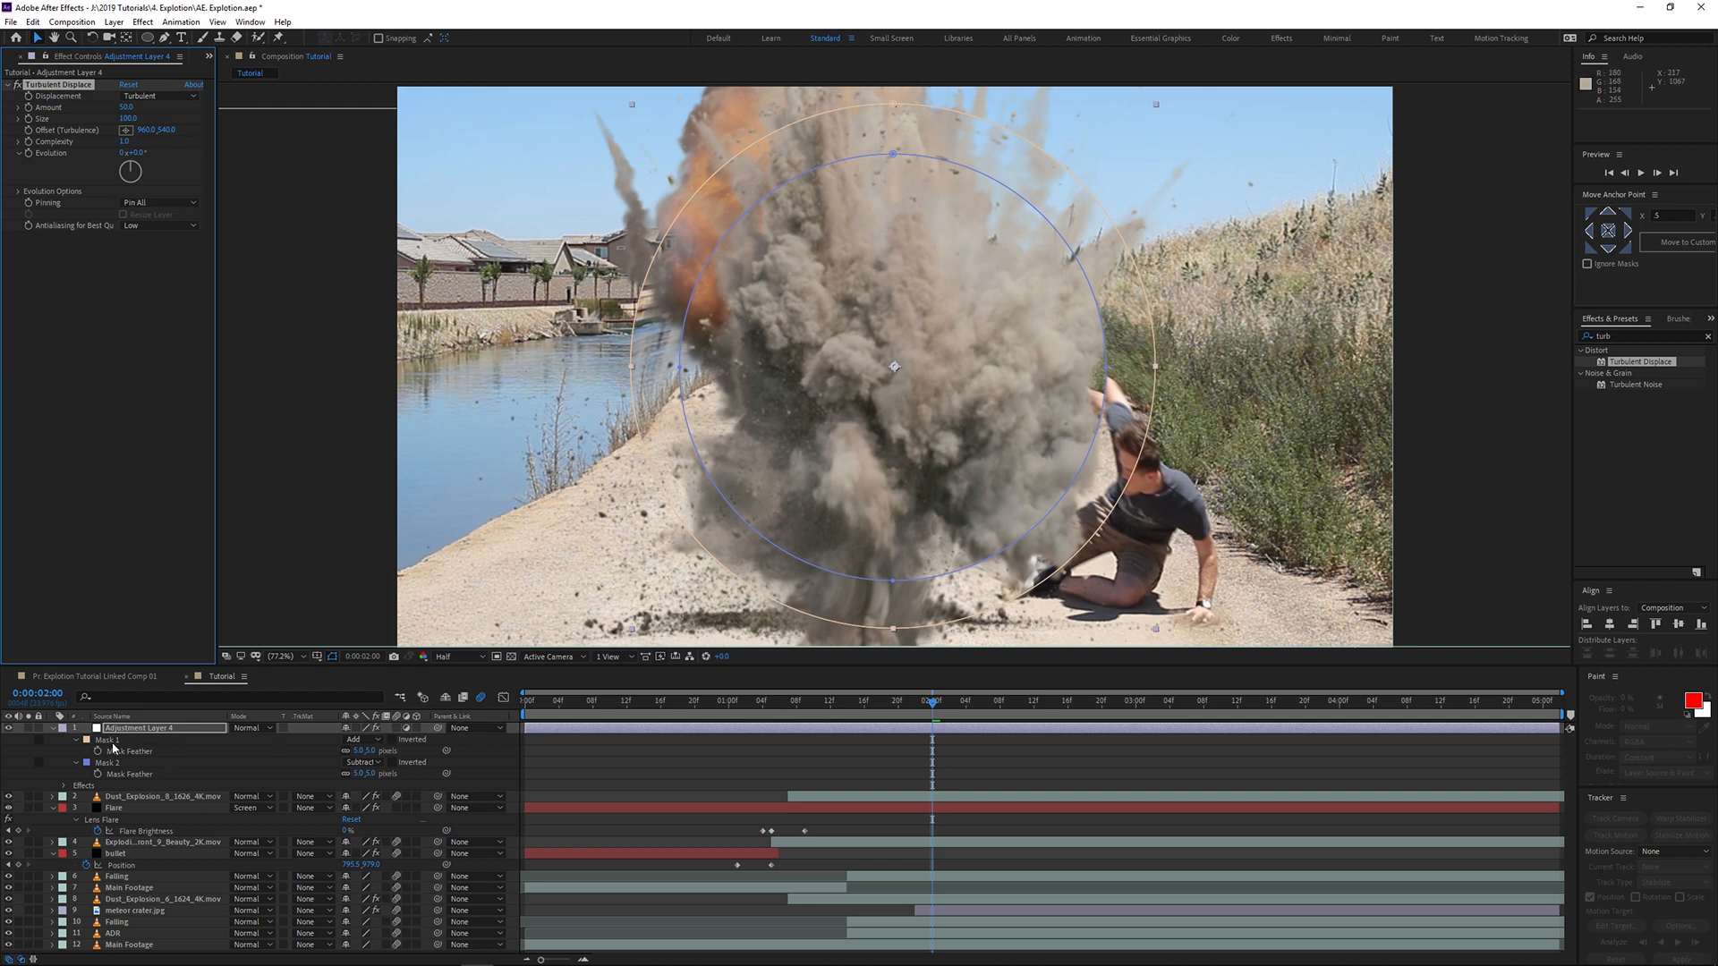
left_click(111, 763)
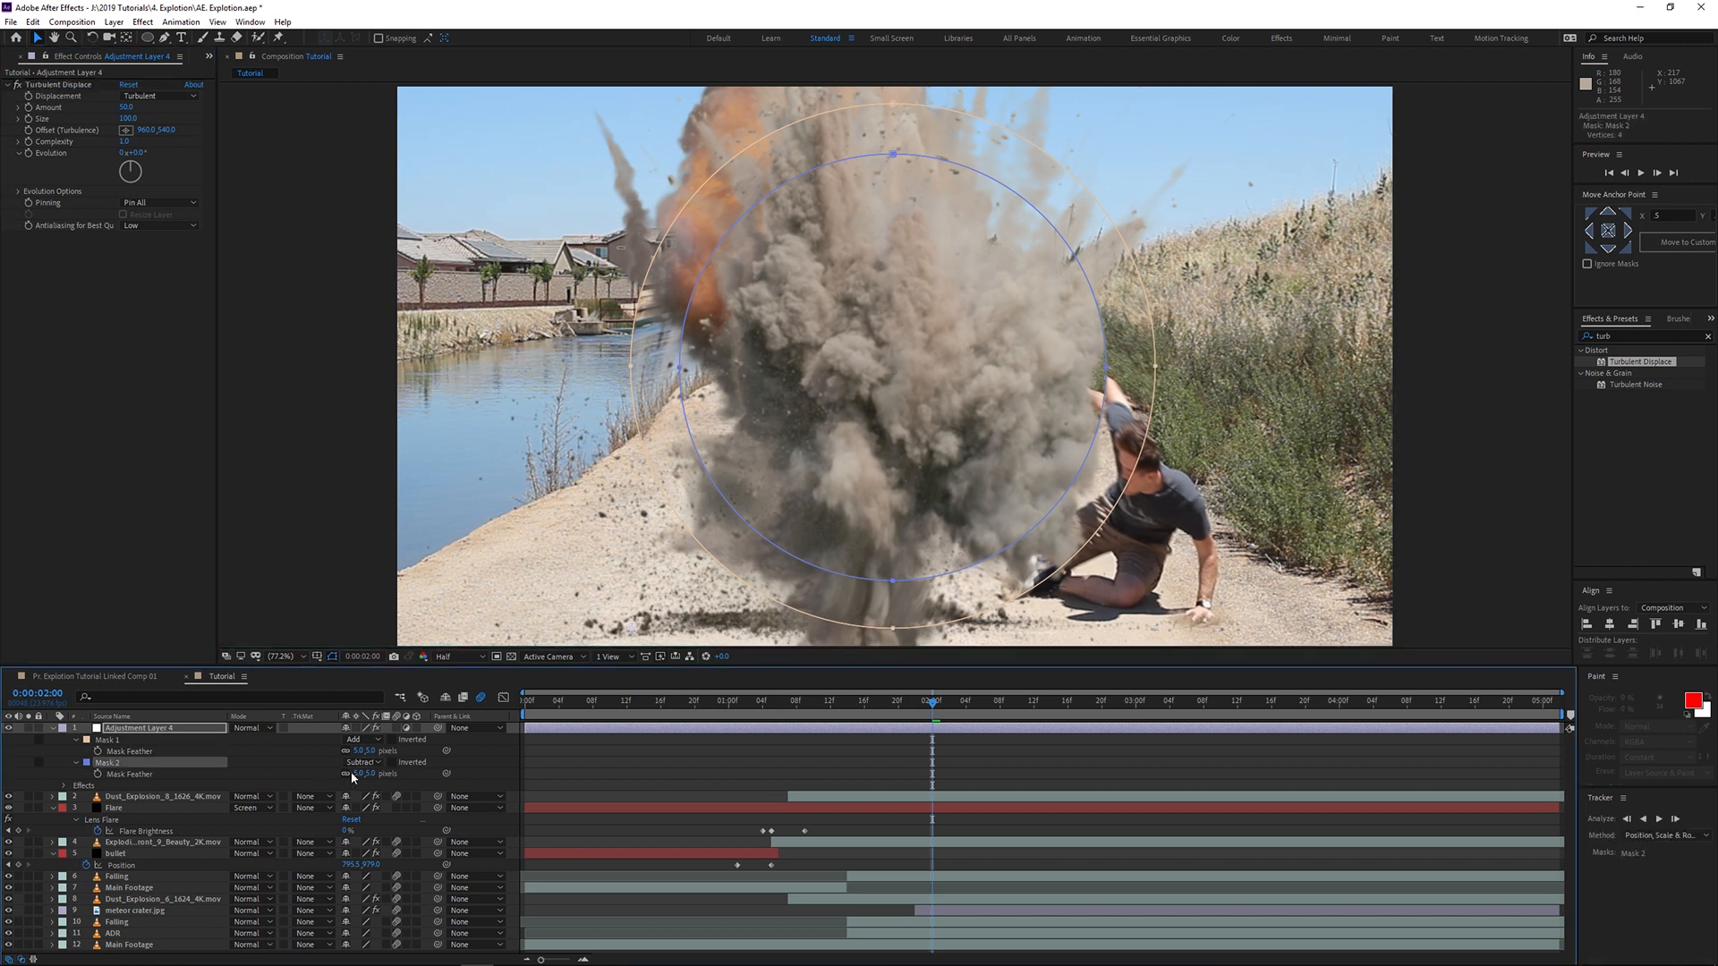
left_click_drag(358, 774, 388, 771)
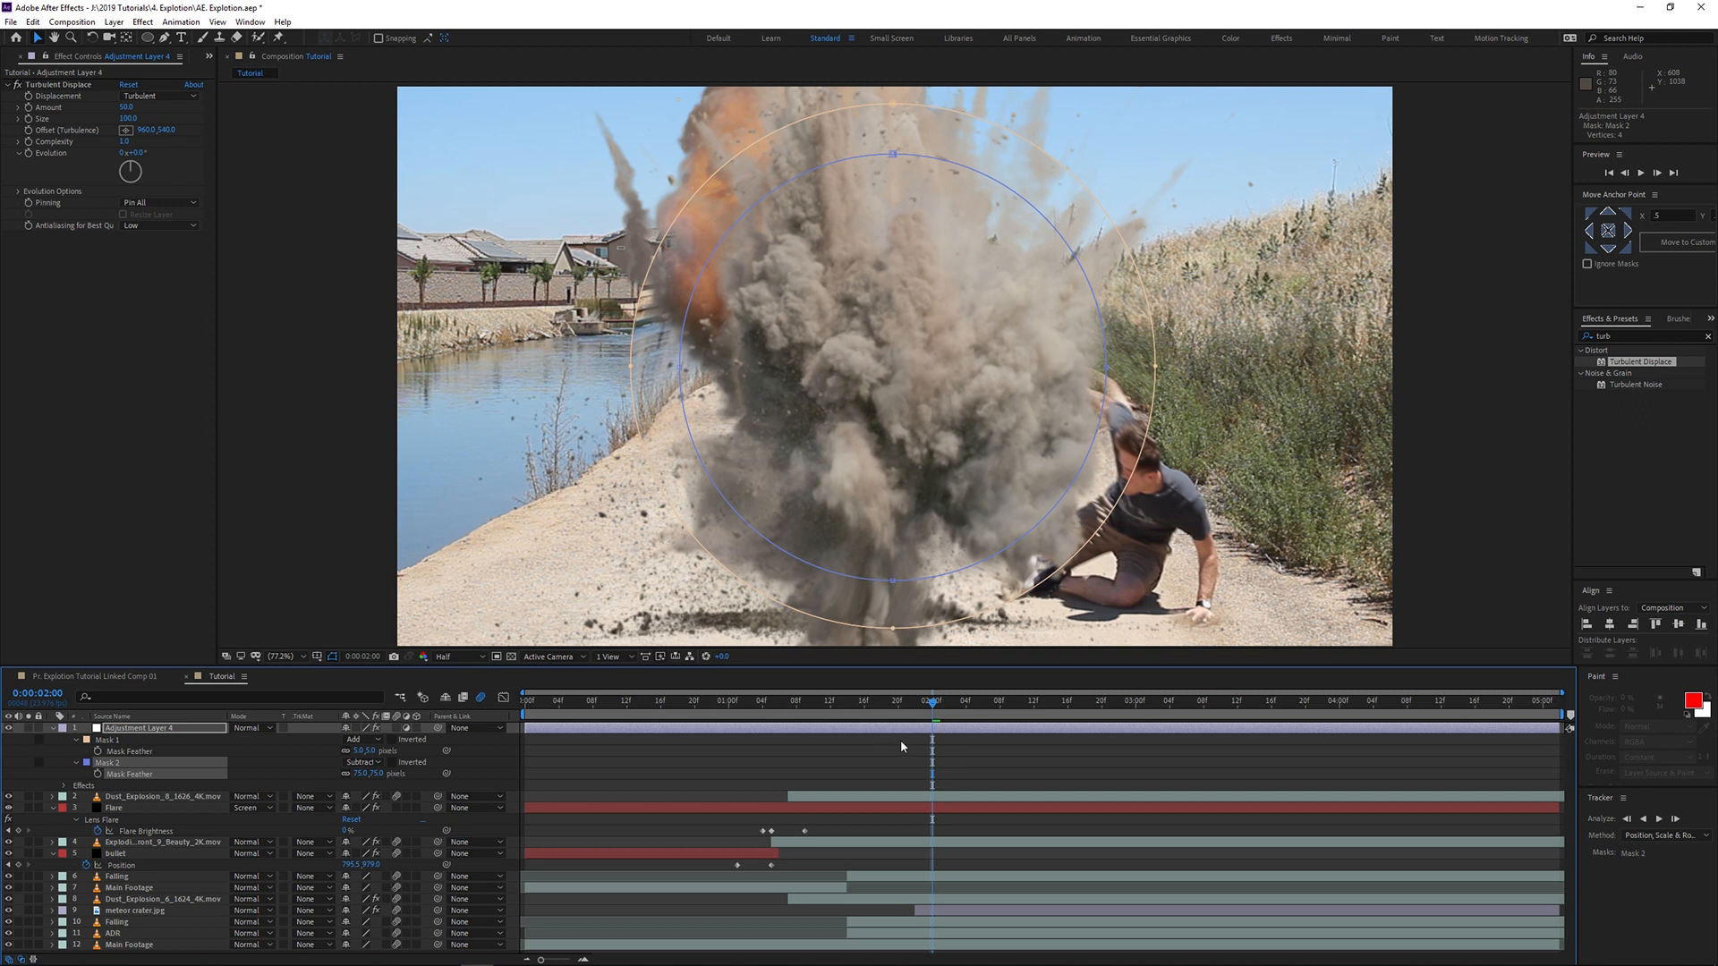
Step: At 0:00:01:06, move the adjustment layer so its center sits on the bullet's impact point
left_click_drag(932, 712, 780, 712)
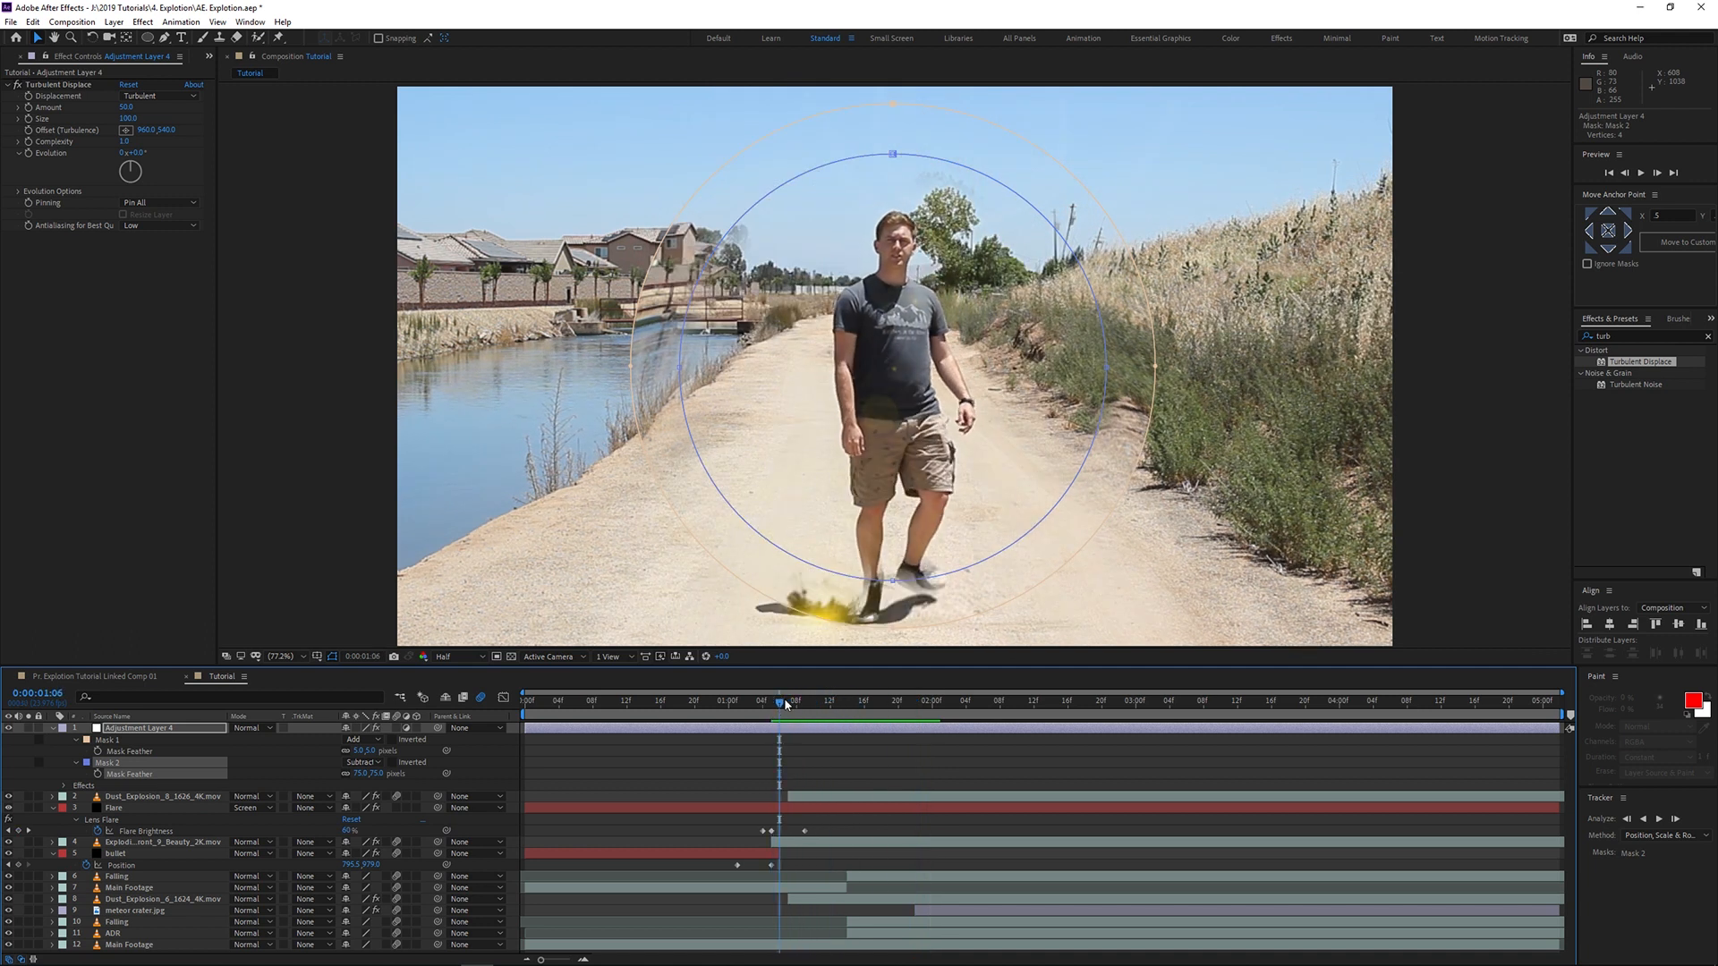
left_click(145, 729)
left_click_drag(943, 390, 877, 624)
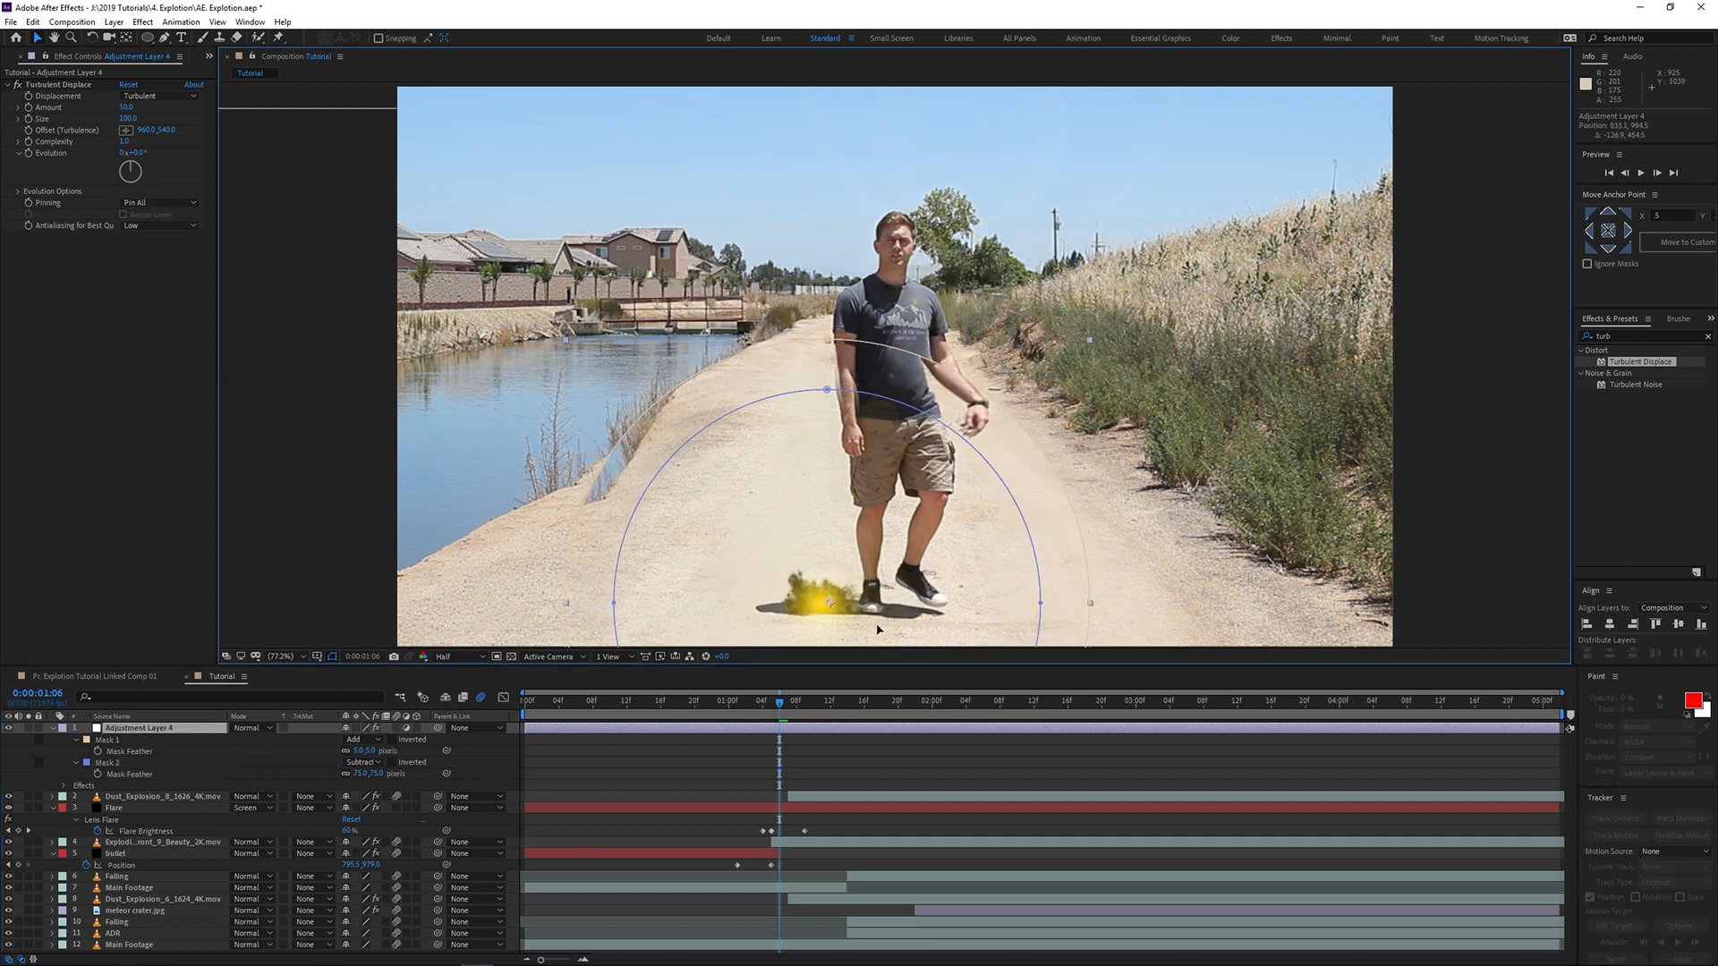
Step: Add a Scale keyframe of 0% to the adjustment layer at 0:00:01:06
left_click(155, 734)
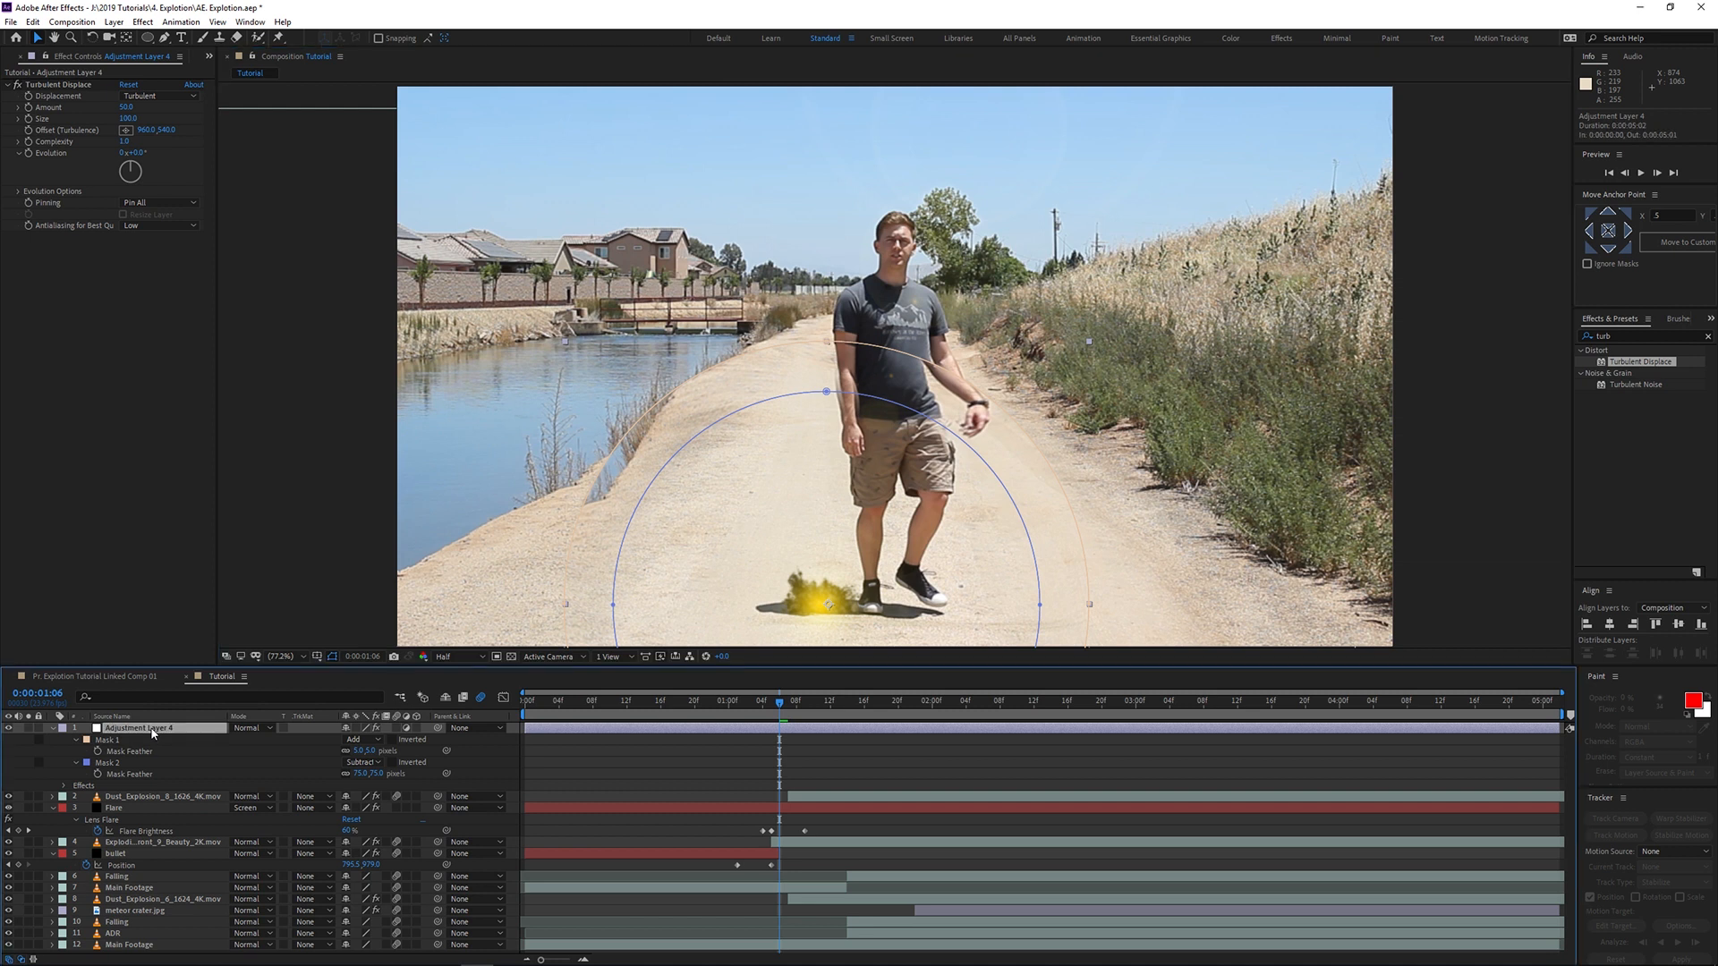
key("s")
key("alt+shift+s")
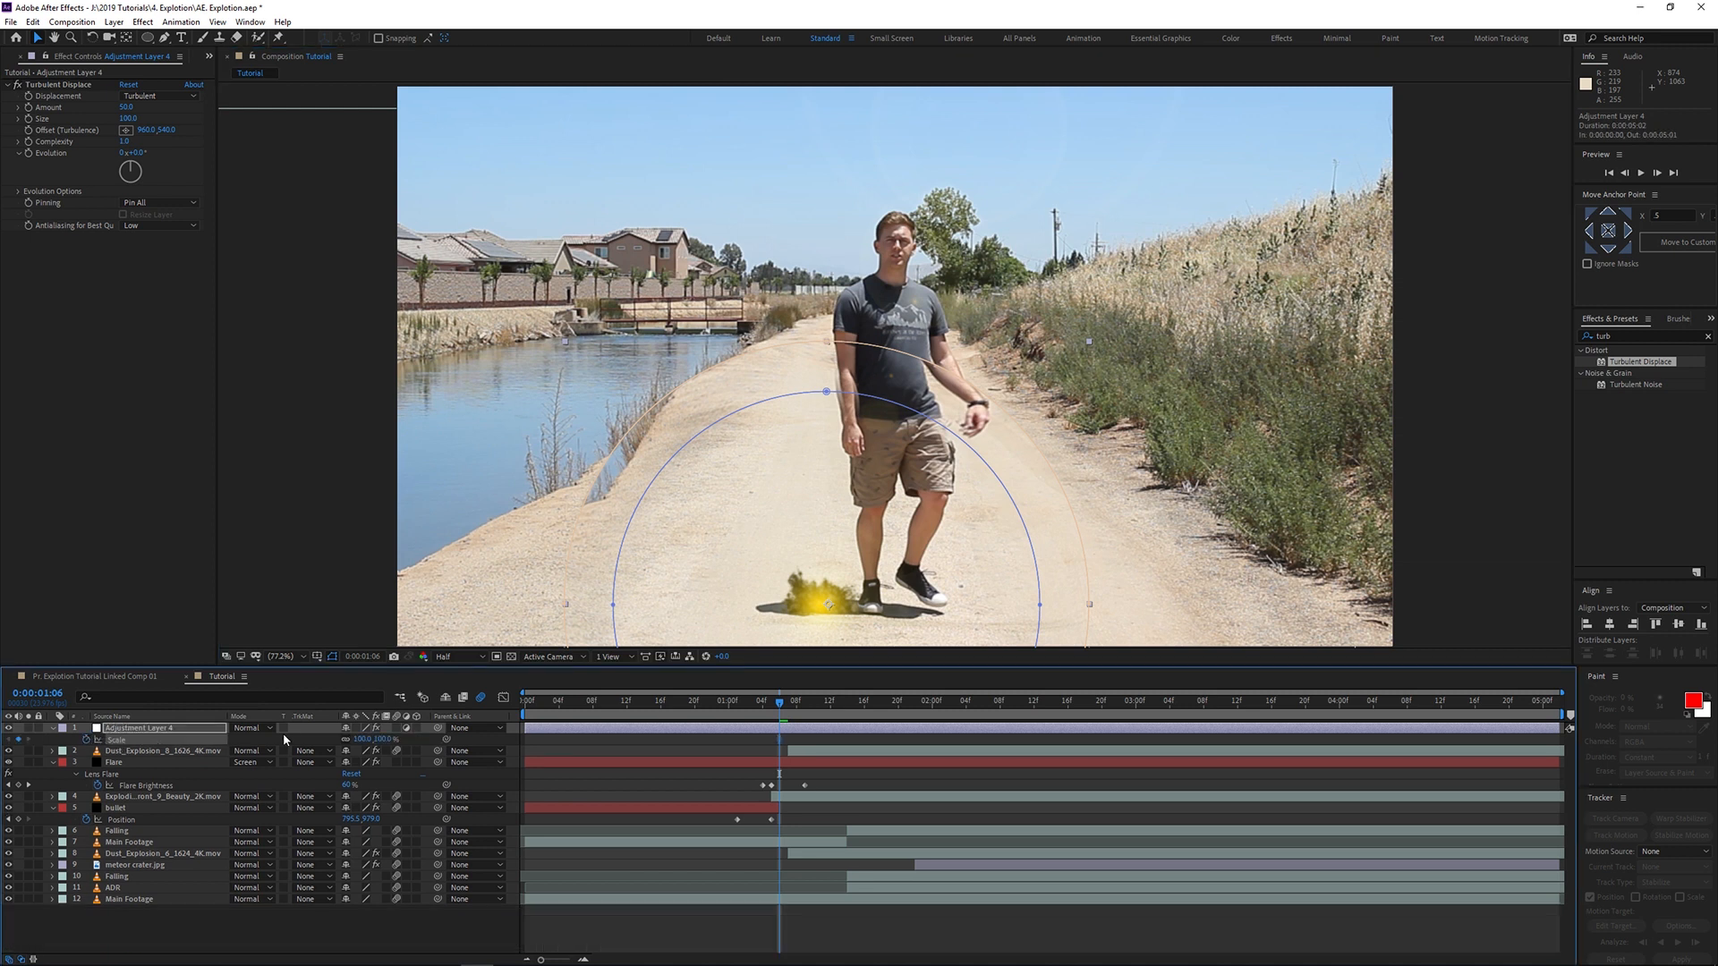
left_click(361, 740)
type("00")
key("Return")
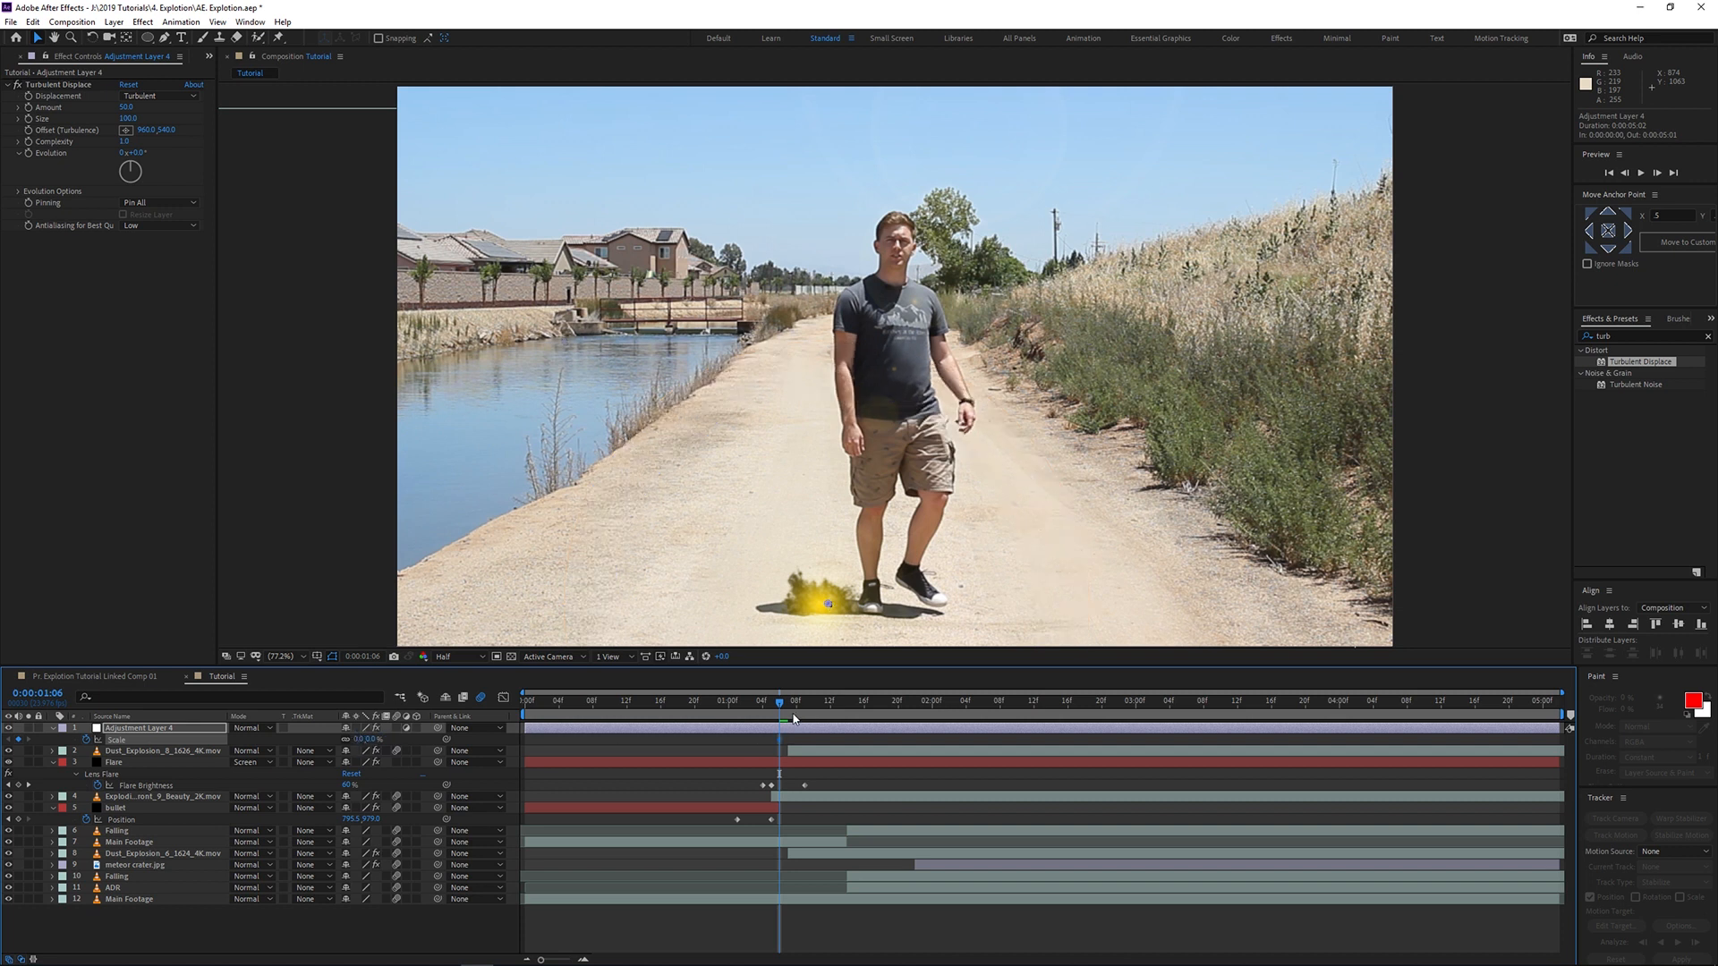
Step: Set the adjustment layer's Scale to 401% at 0:00:01:14 and scrub through the expanding shockwave
key("space")
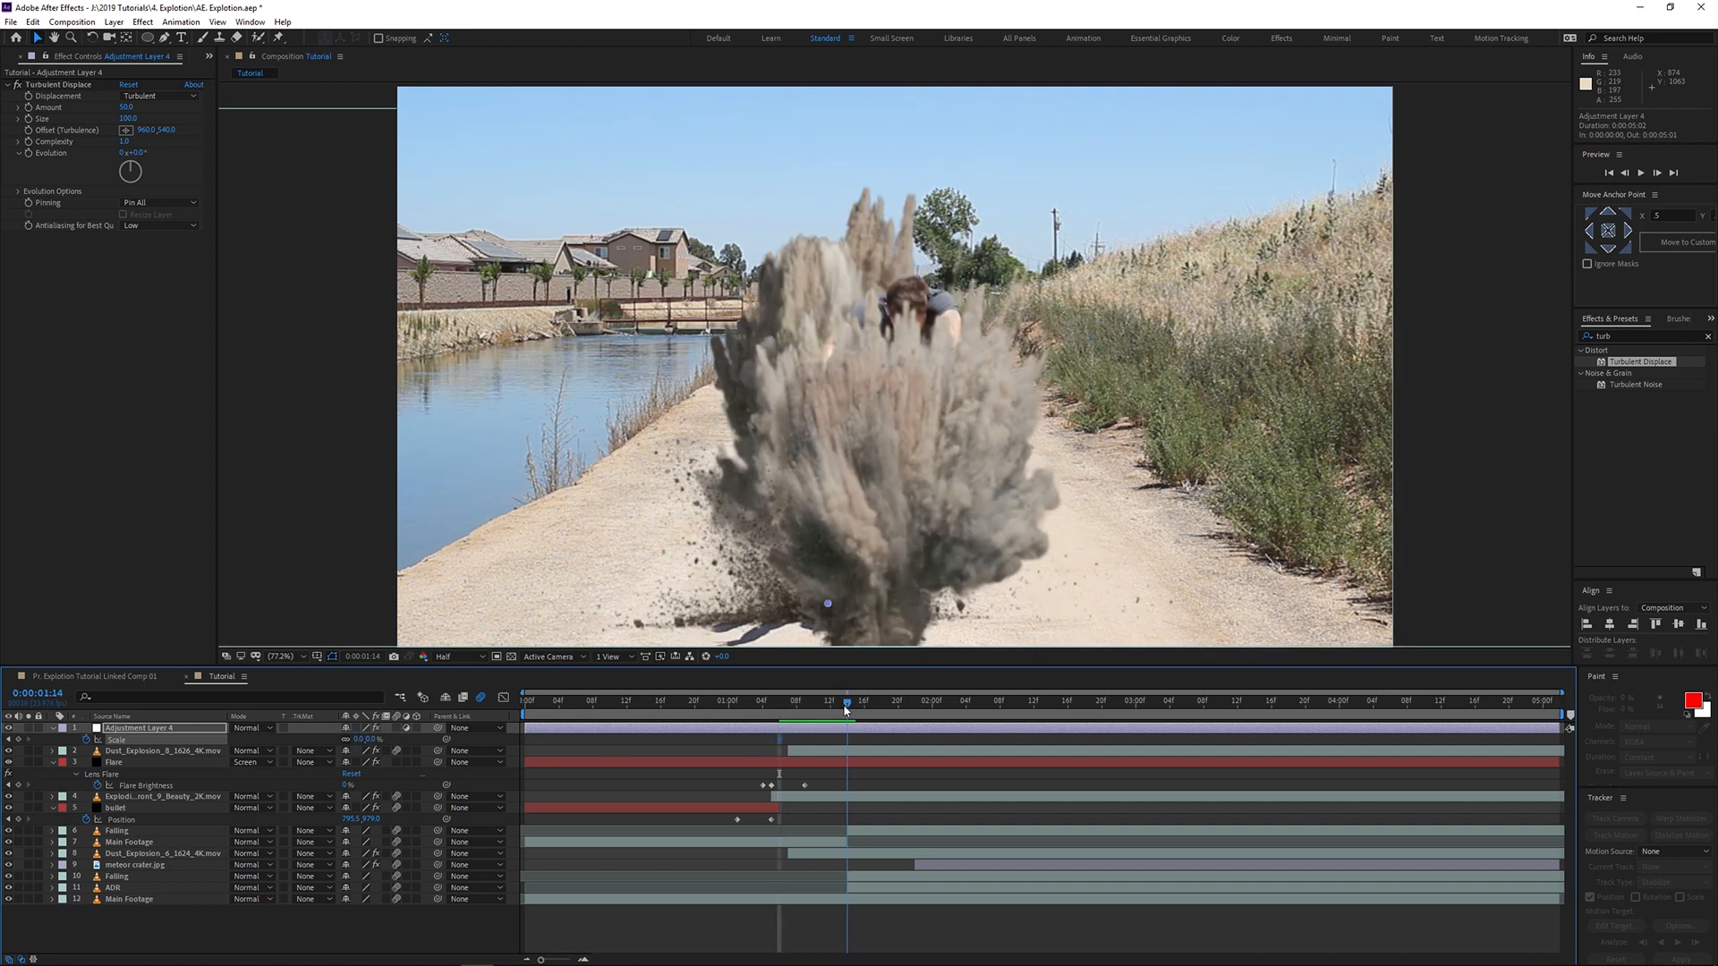
left_click_drag(371, 738, 622, 740)
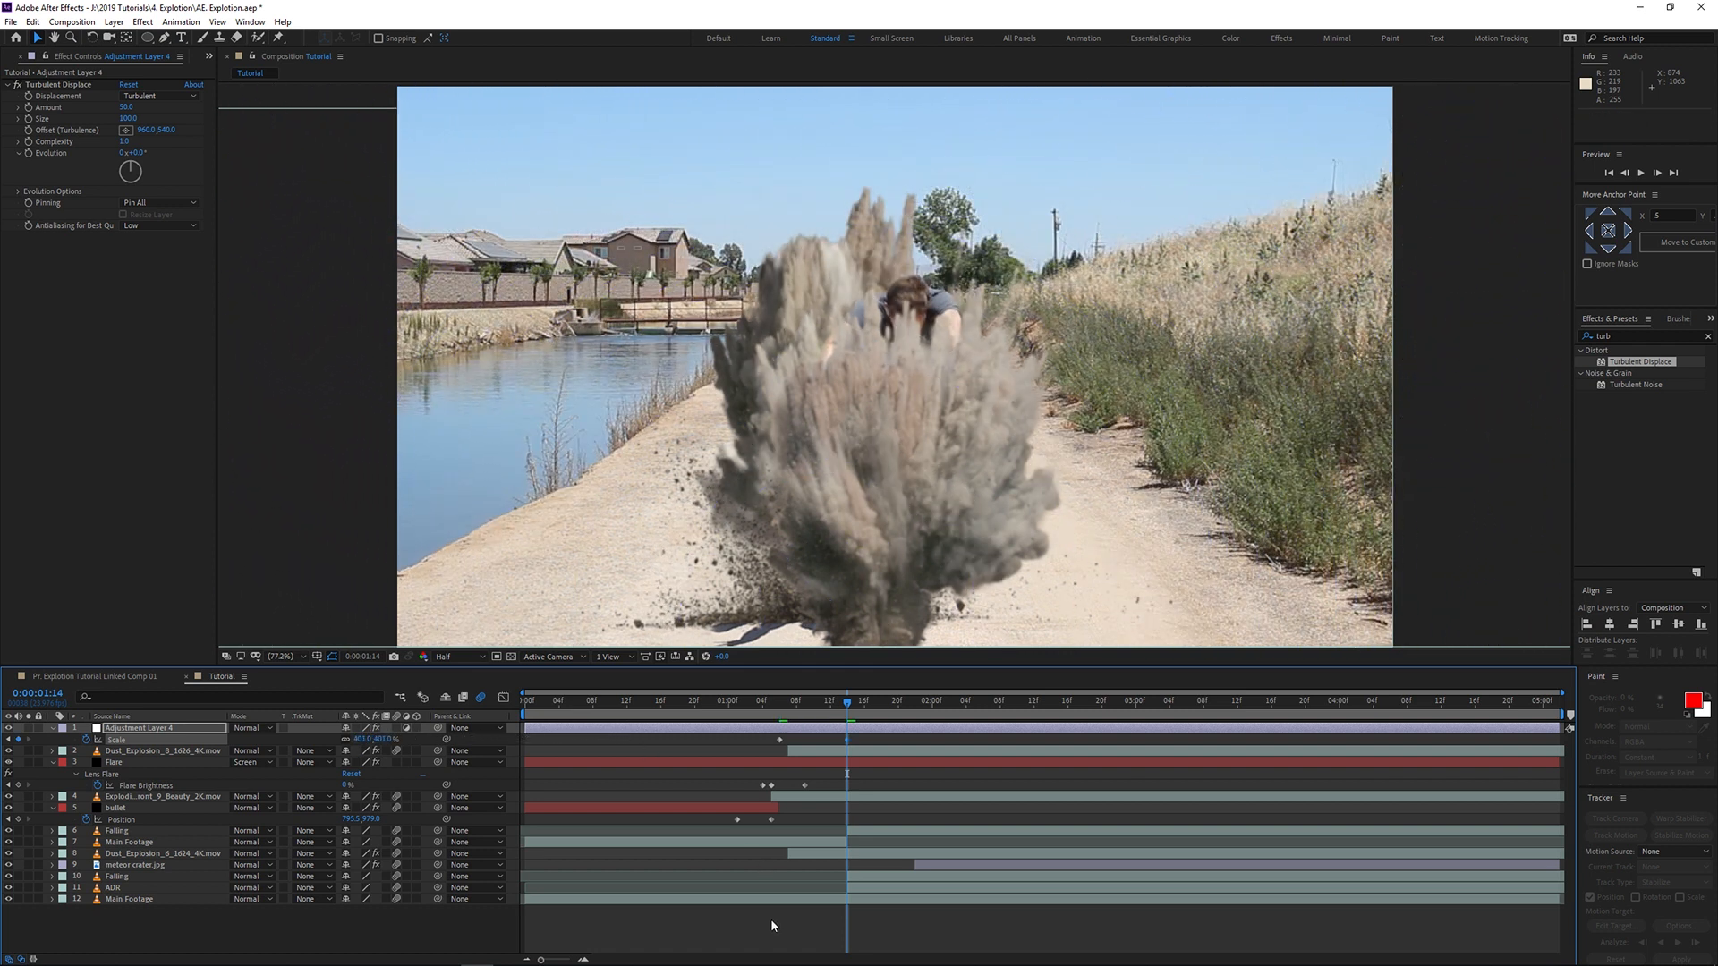
left_click(756, 705)
left_click_drag(756, 707, 805, 723)
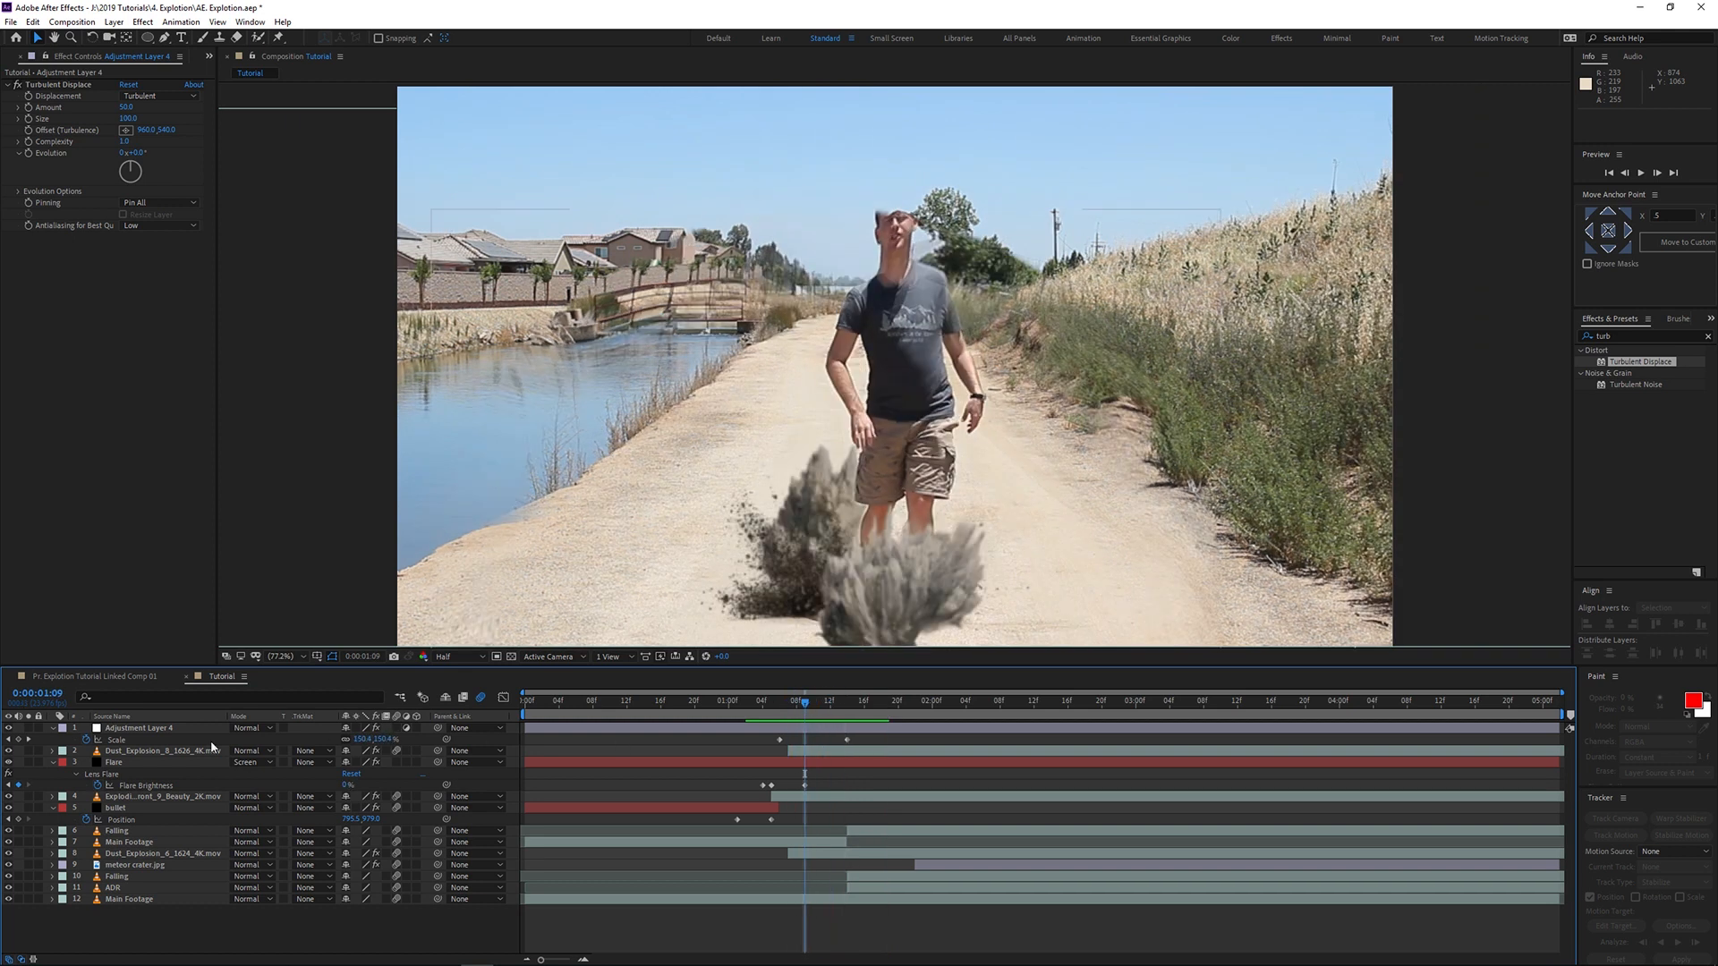
Step: Increase Mask 2's Mask Expansion slightly to thin the shockwave ring and scrub through the result
left_click(147, 729)
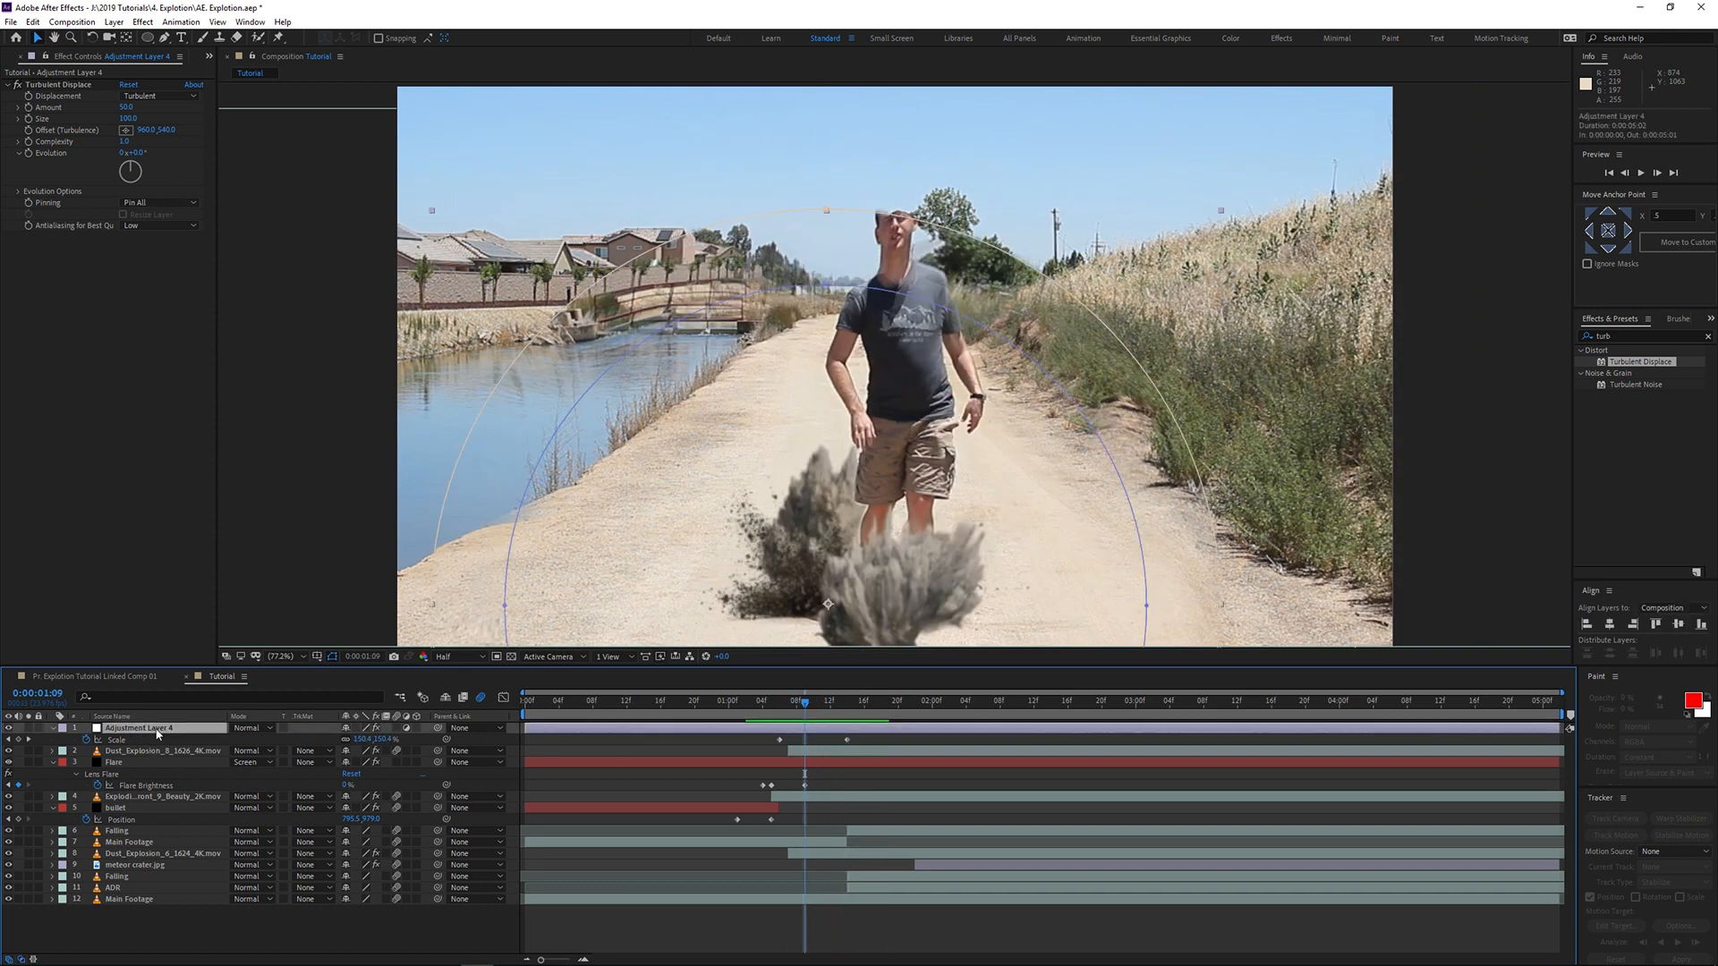
key("m")
left_click(105, 763)
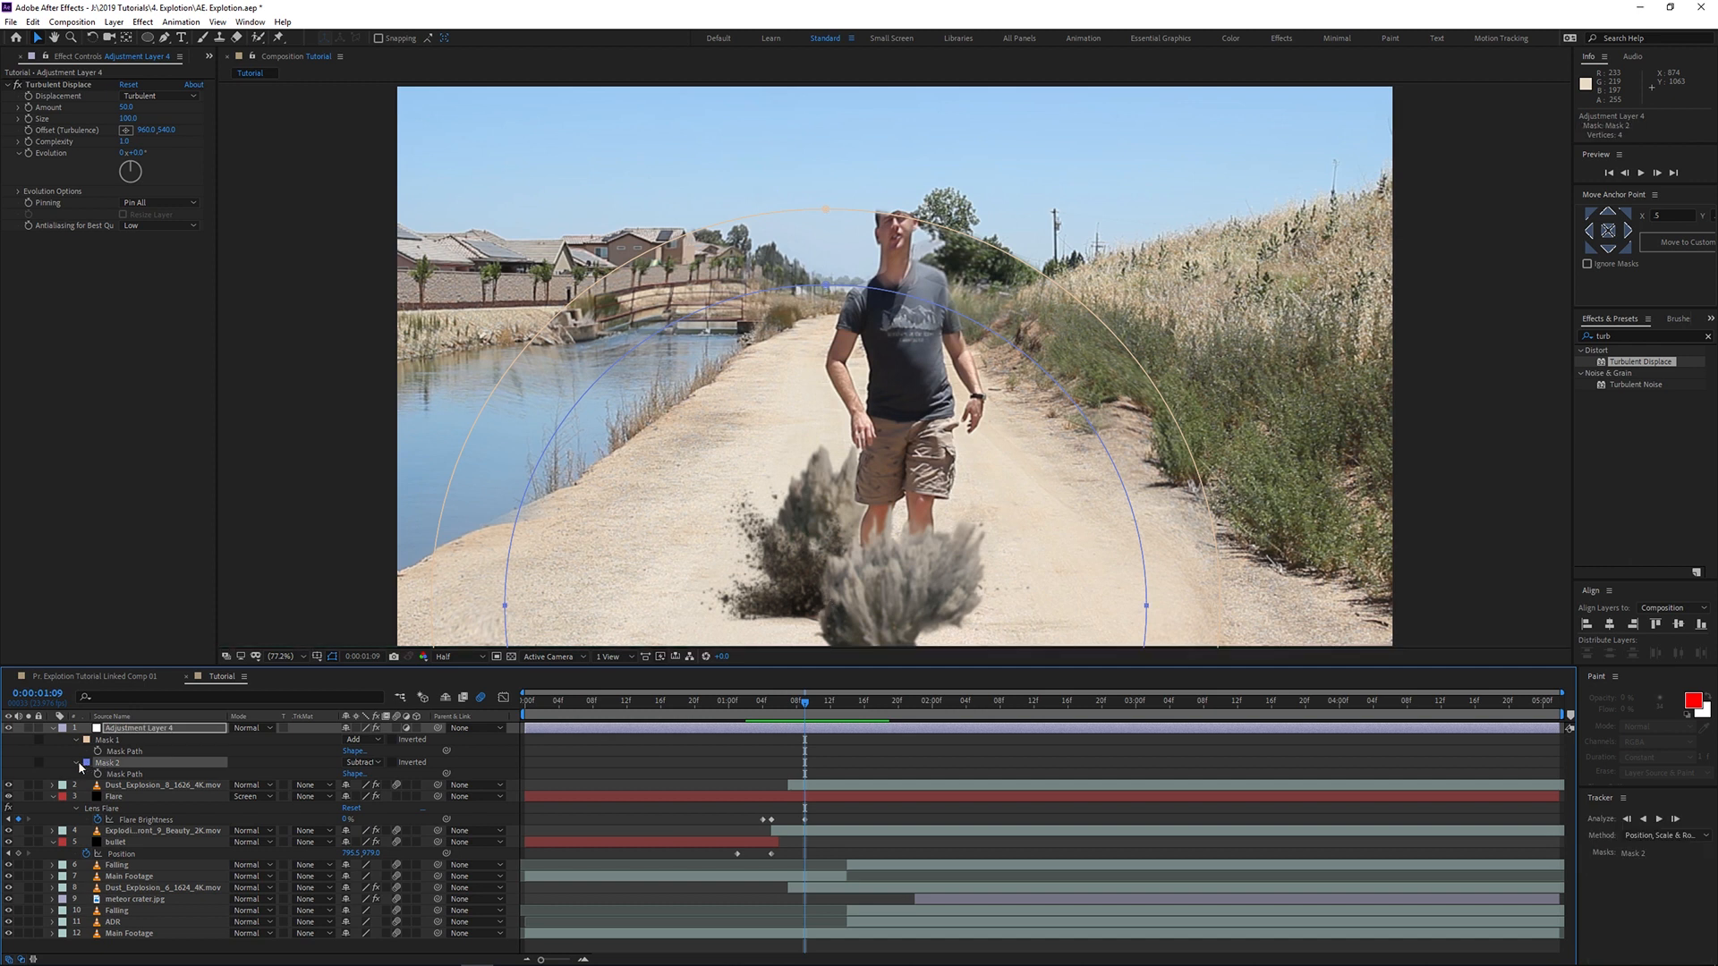
left_click(77, 762)
left_click(77, 761)
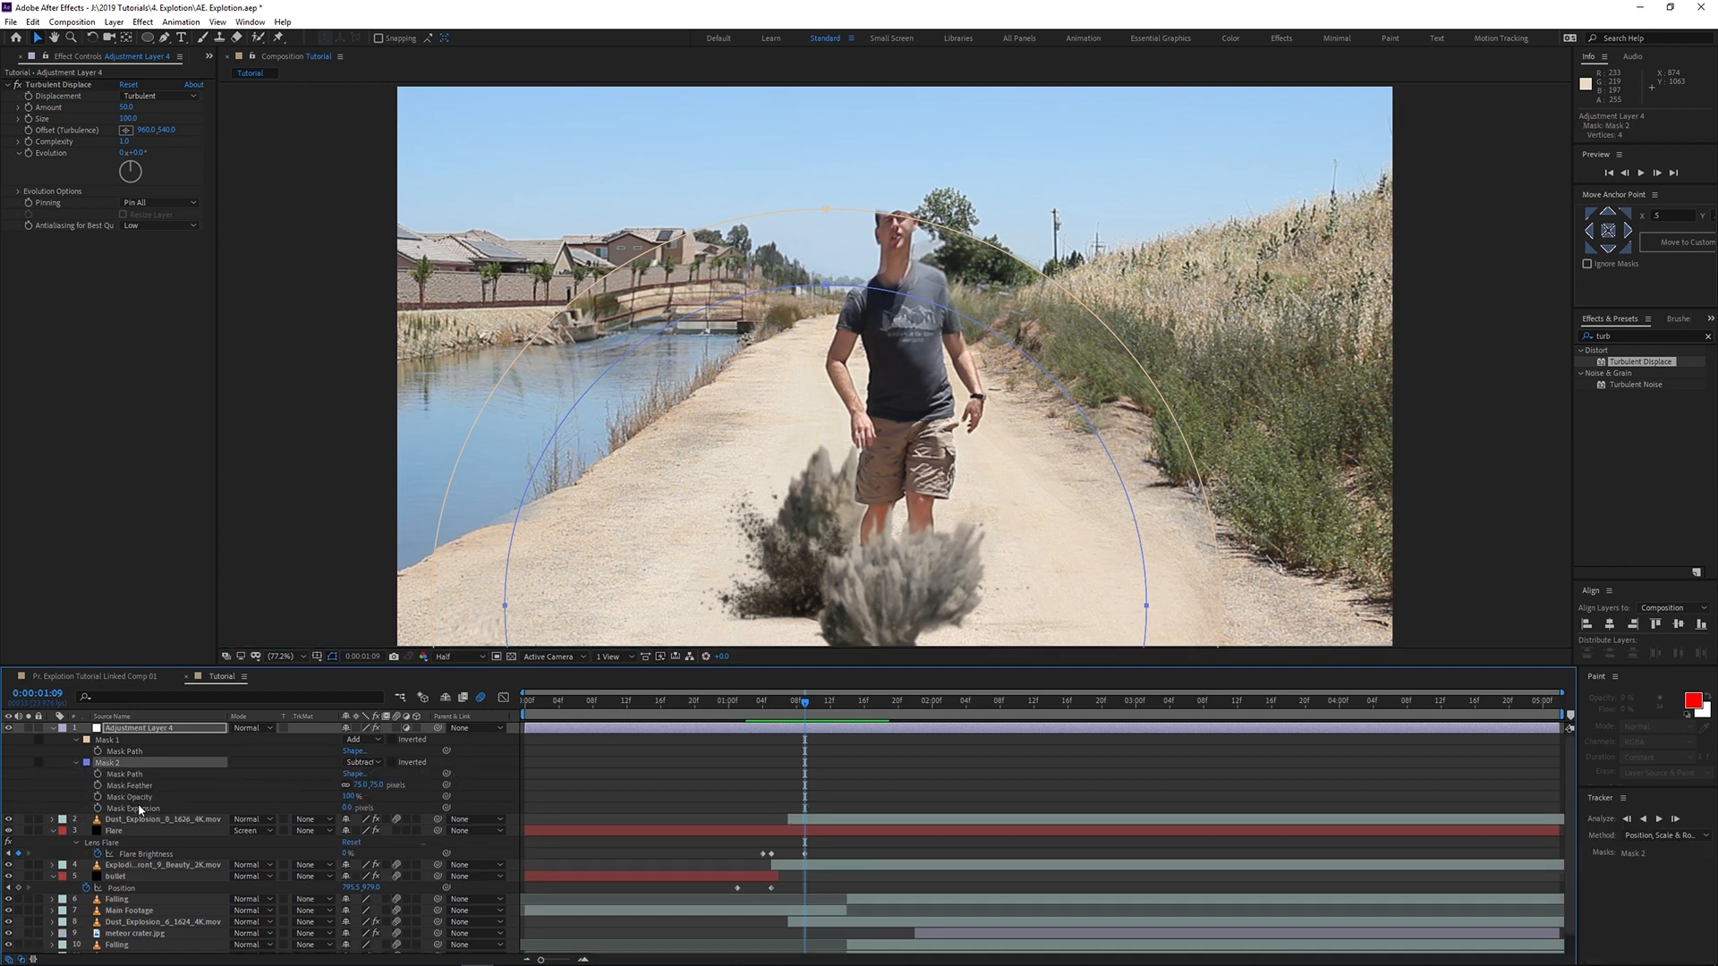
left_click(136, 809)
mouse_move(346, 811)
left_mouse_down()
mouse_move(298, 810)
mouse_move(367, 810)
left_mouse_up()
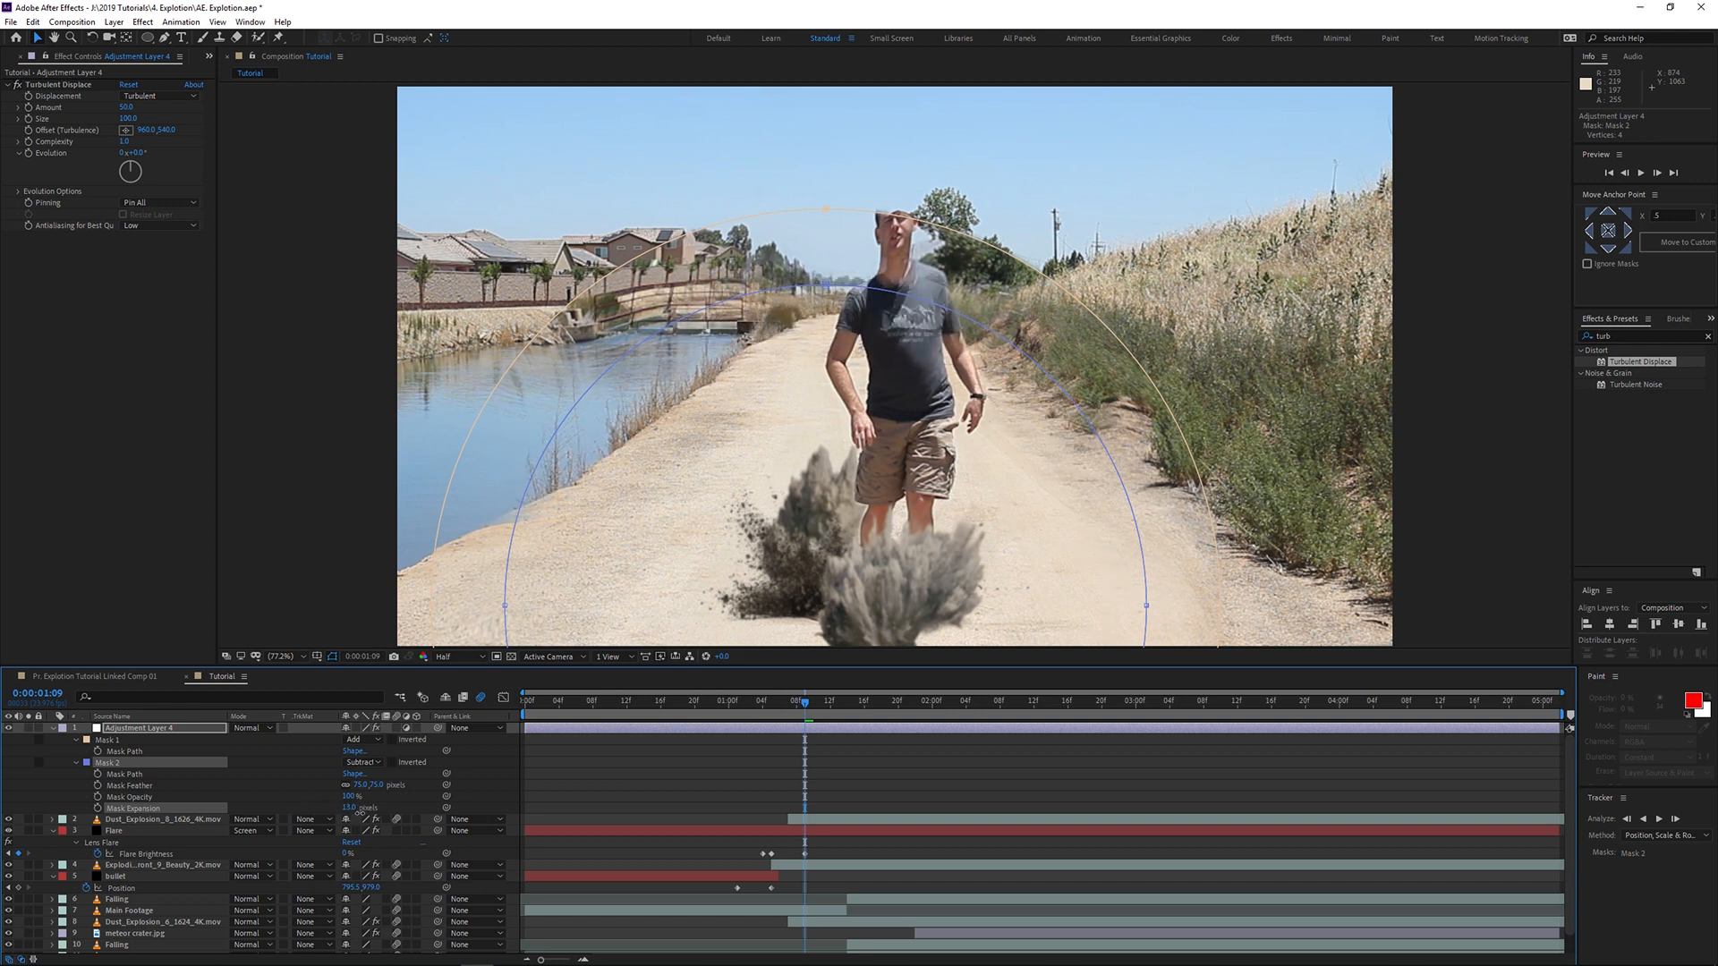
left_click(748, 765)
left_click_drag(712, 706, 807, 723)
left_click(748, 731)
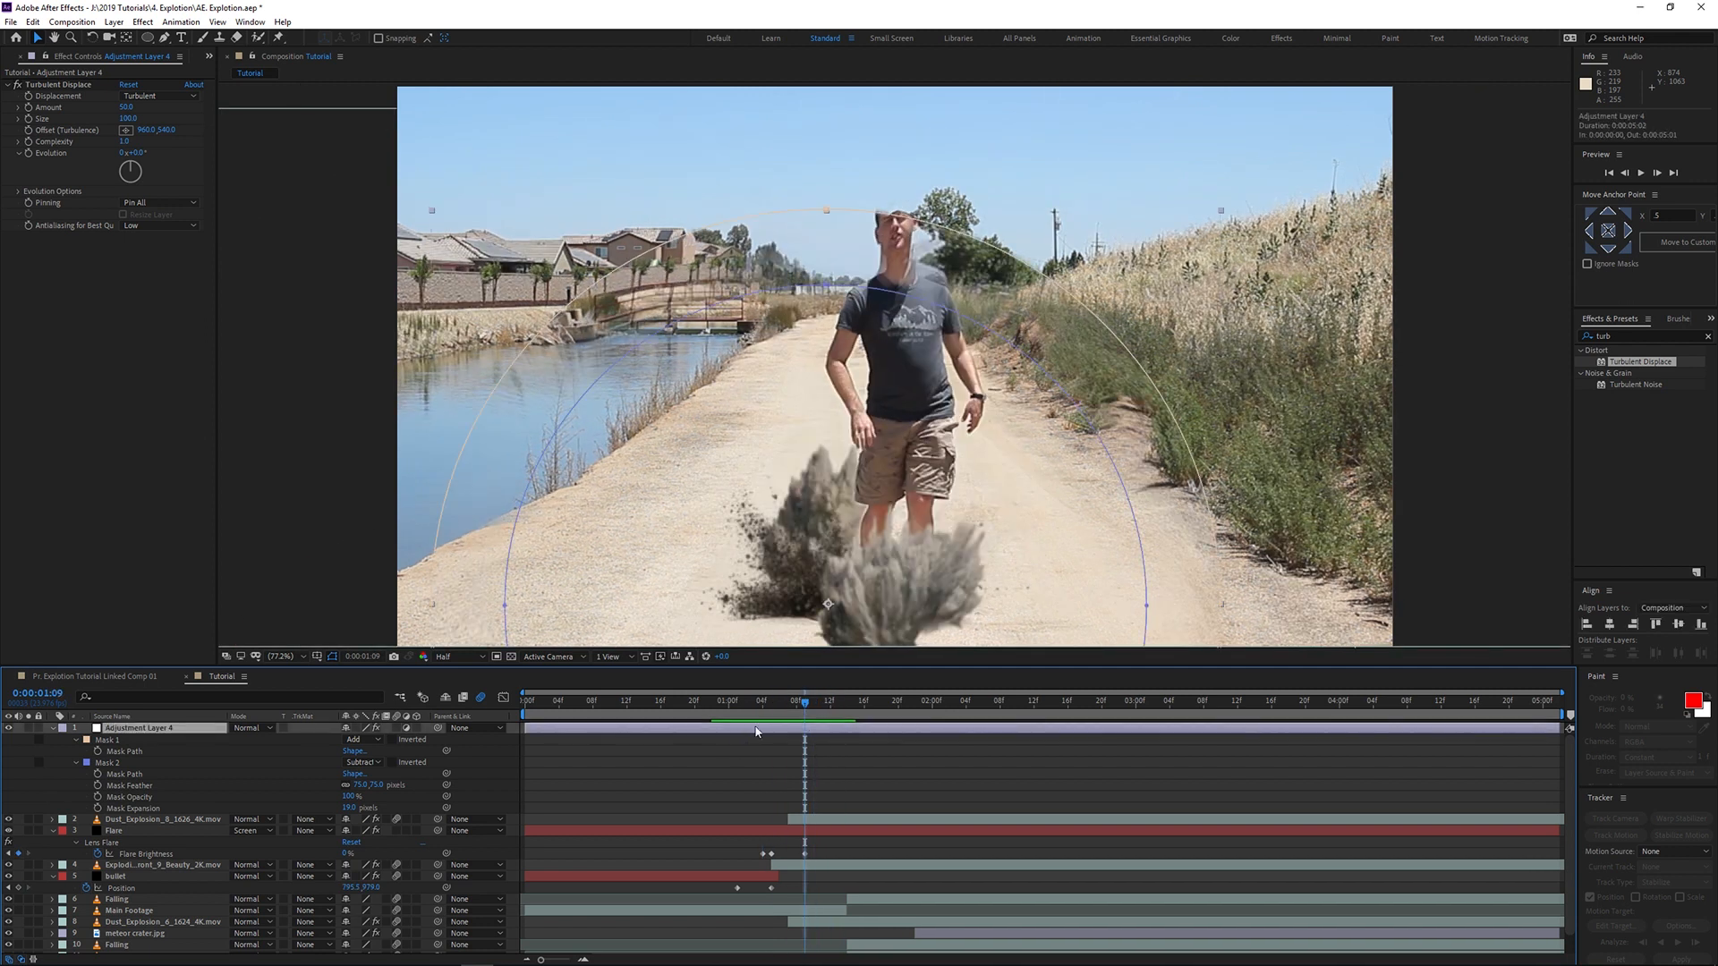
Step: Move the adjustment layer's second Scale keyframe to 0:00:01:20 and preview the composition from the start
key("s")
left_click_drag(847, 741, 540, 726)
key("space")
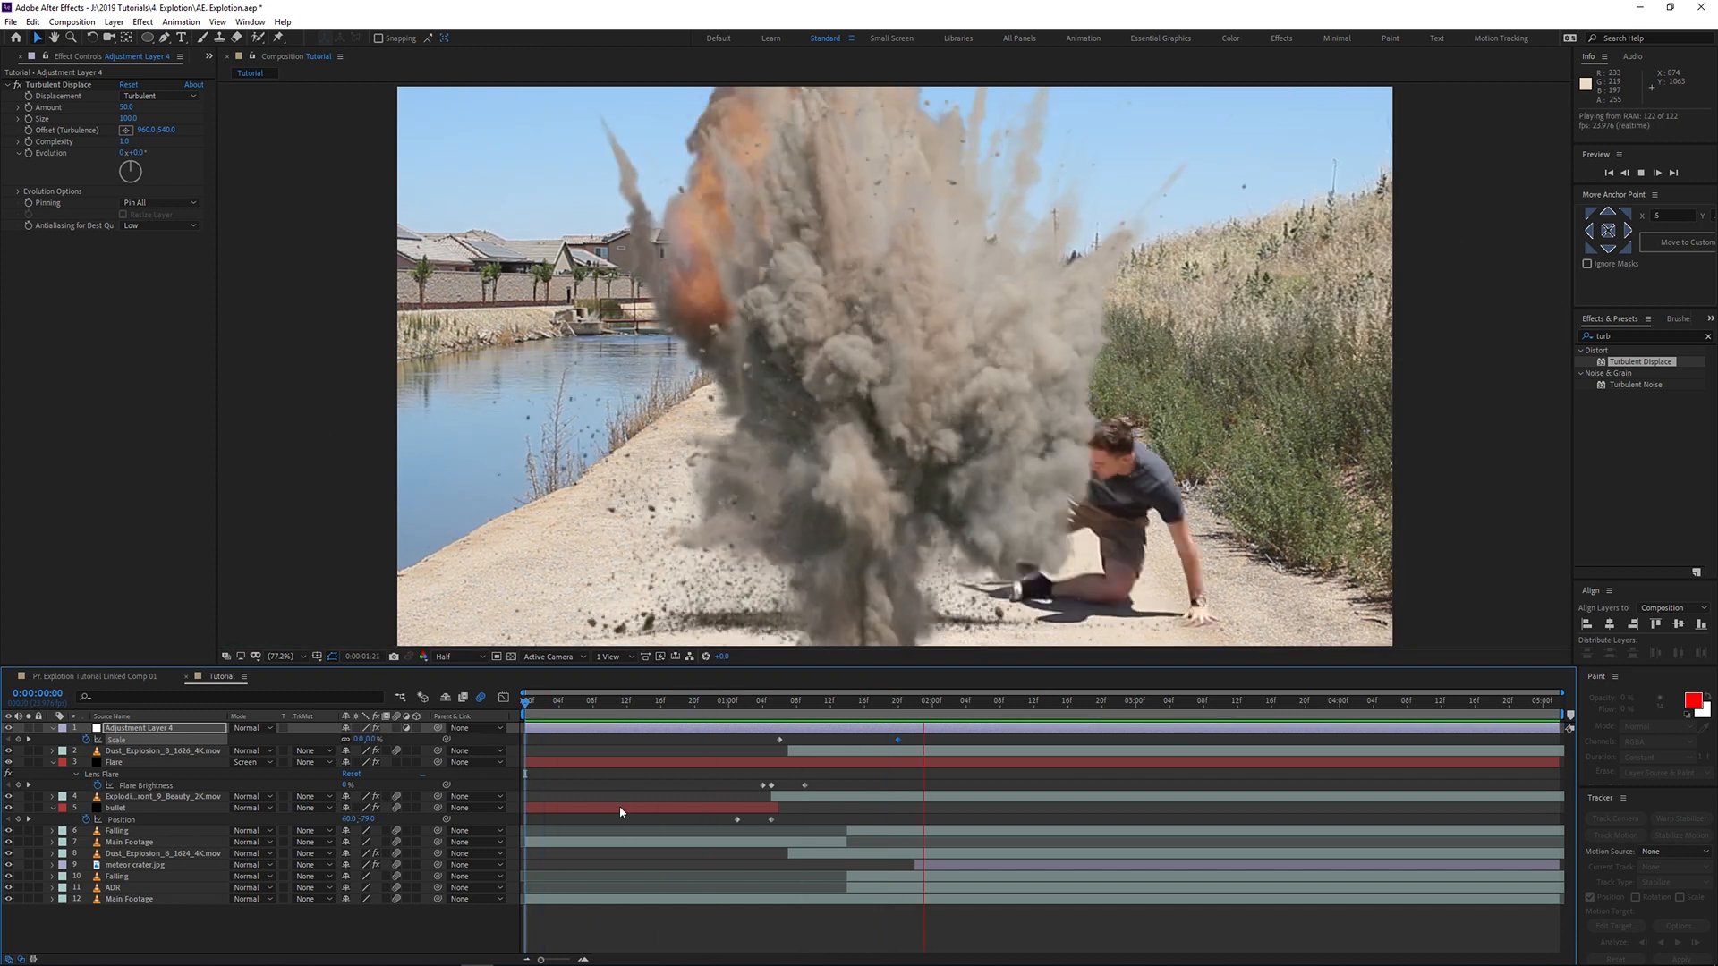
key("space")
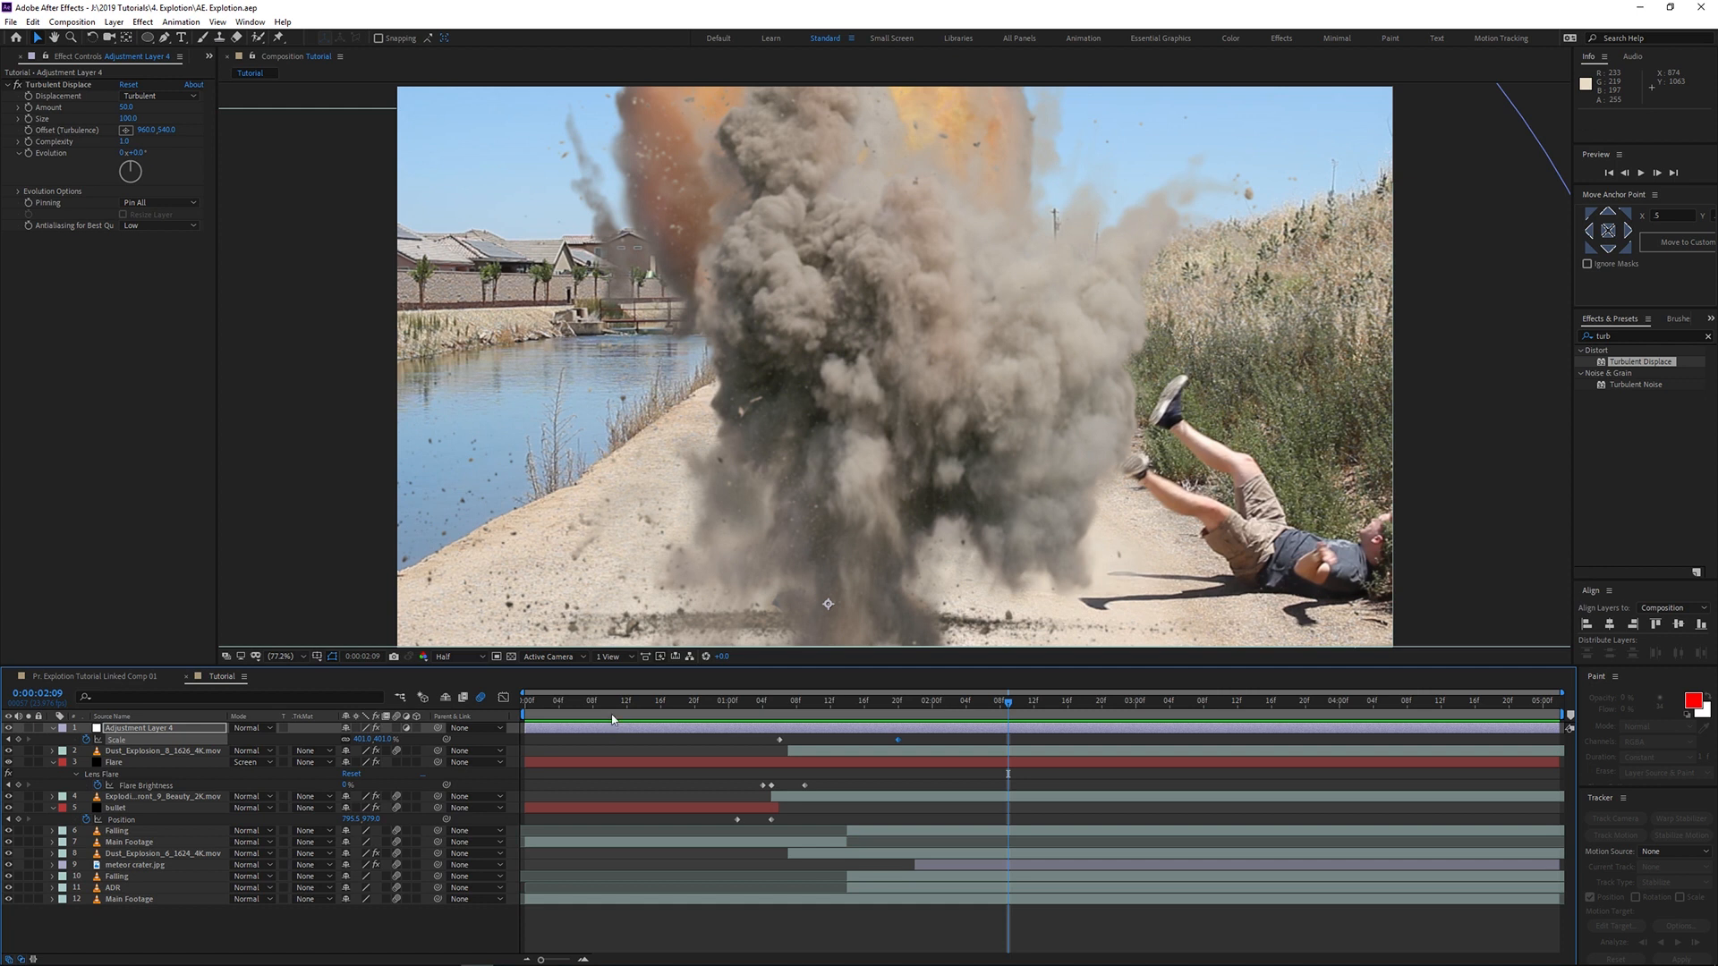
Step: Preview the explosion composition from the start to check the timing of the shockwave
left_click_drag(609, 704, 510, 714)
left_click(780, 932)
key("space")
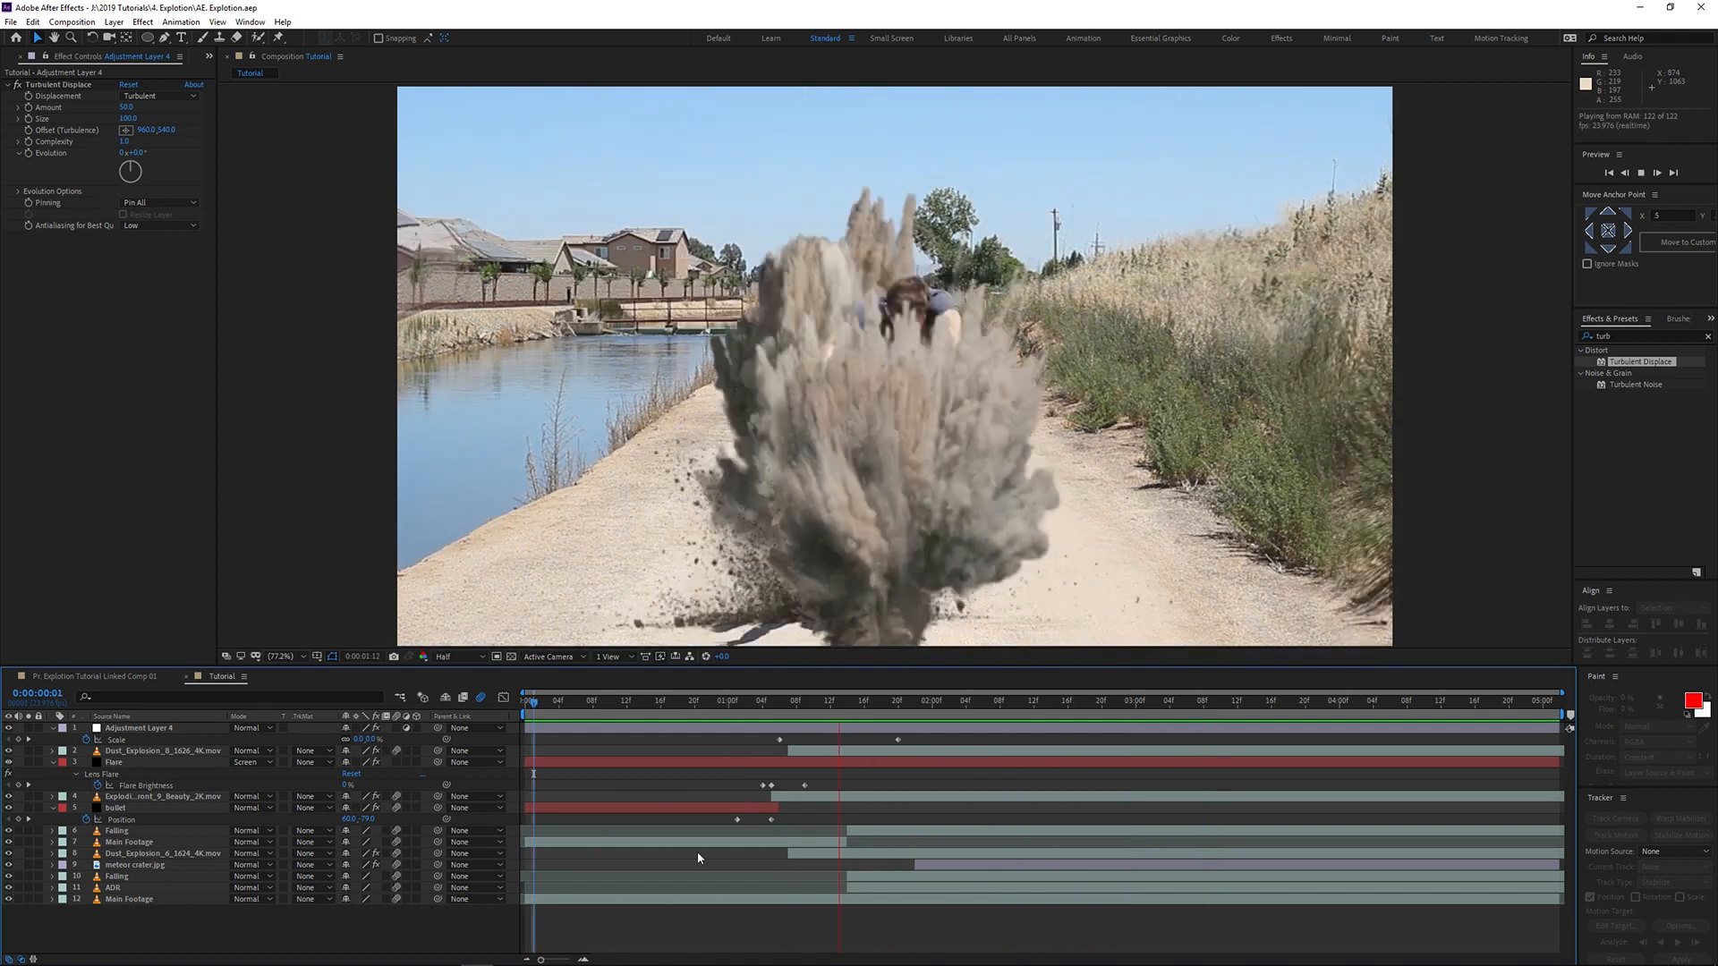
key("space")
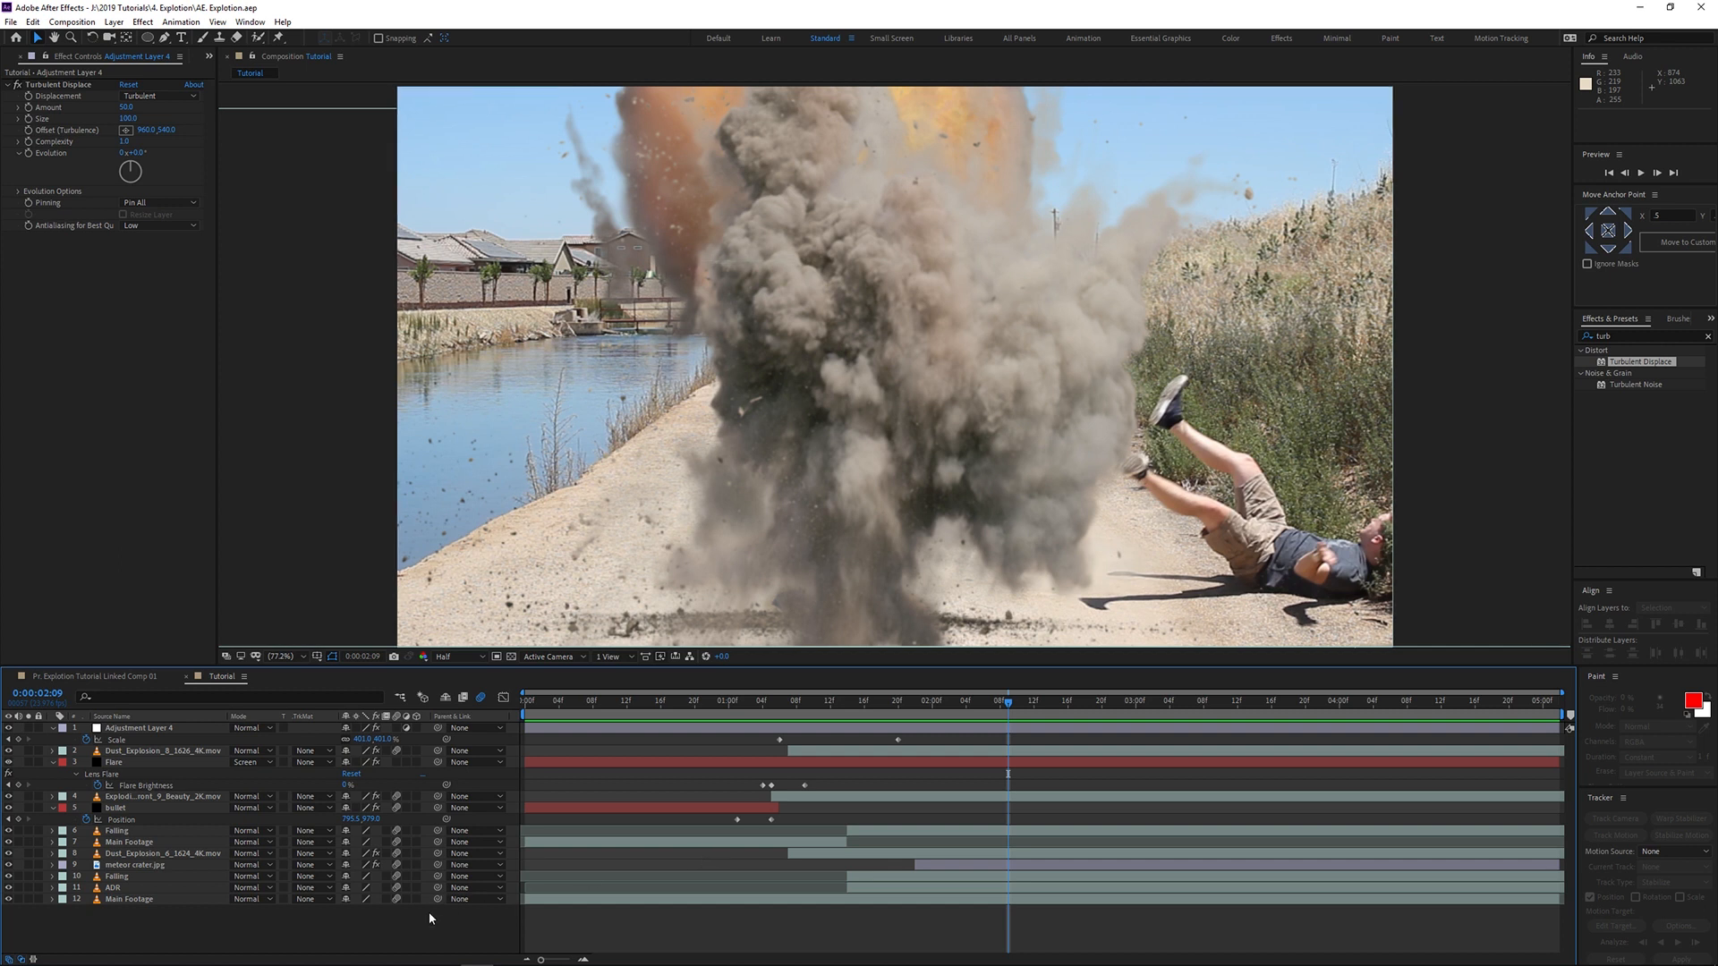
left_click_drag(201, 944, 178, 728)
right_click(178, 726)
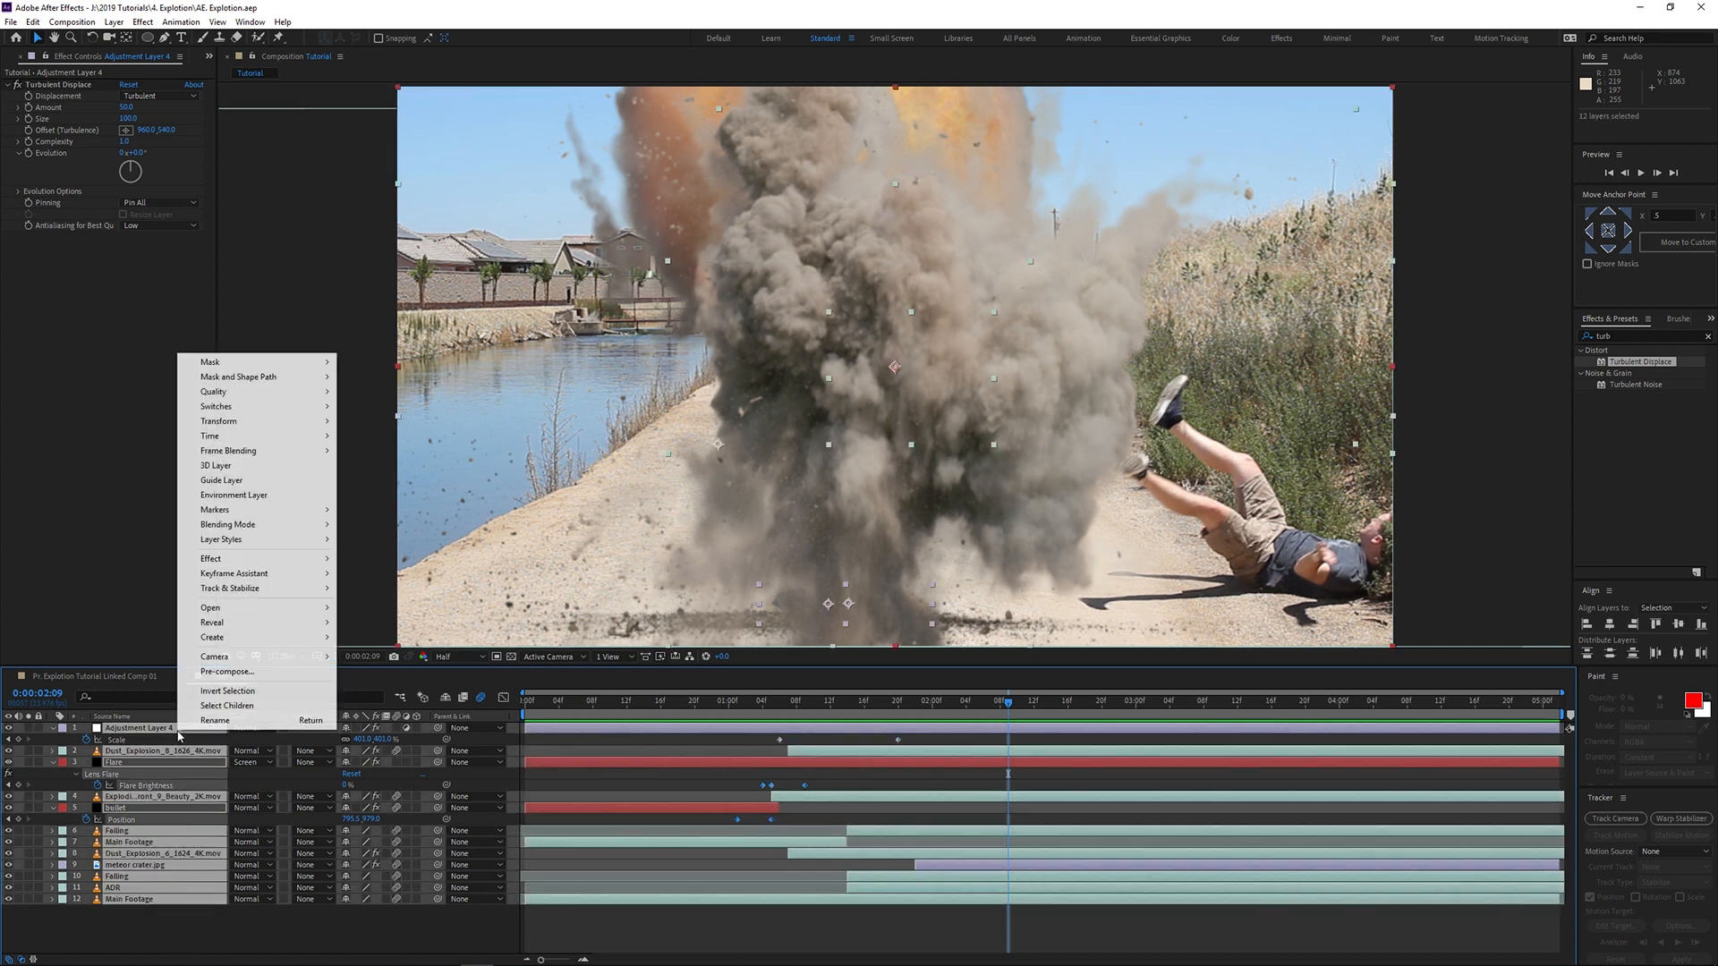
left_click(355, 938)
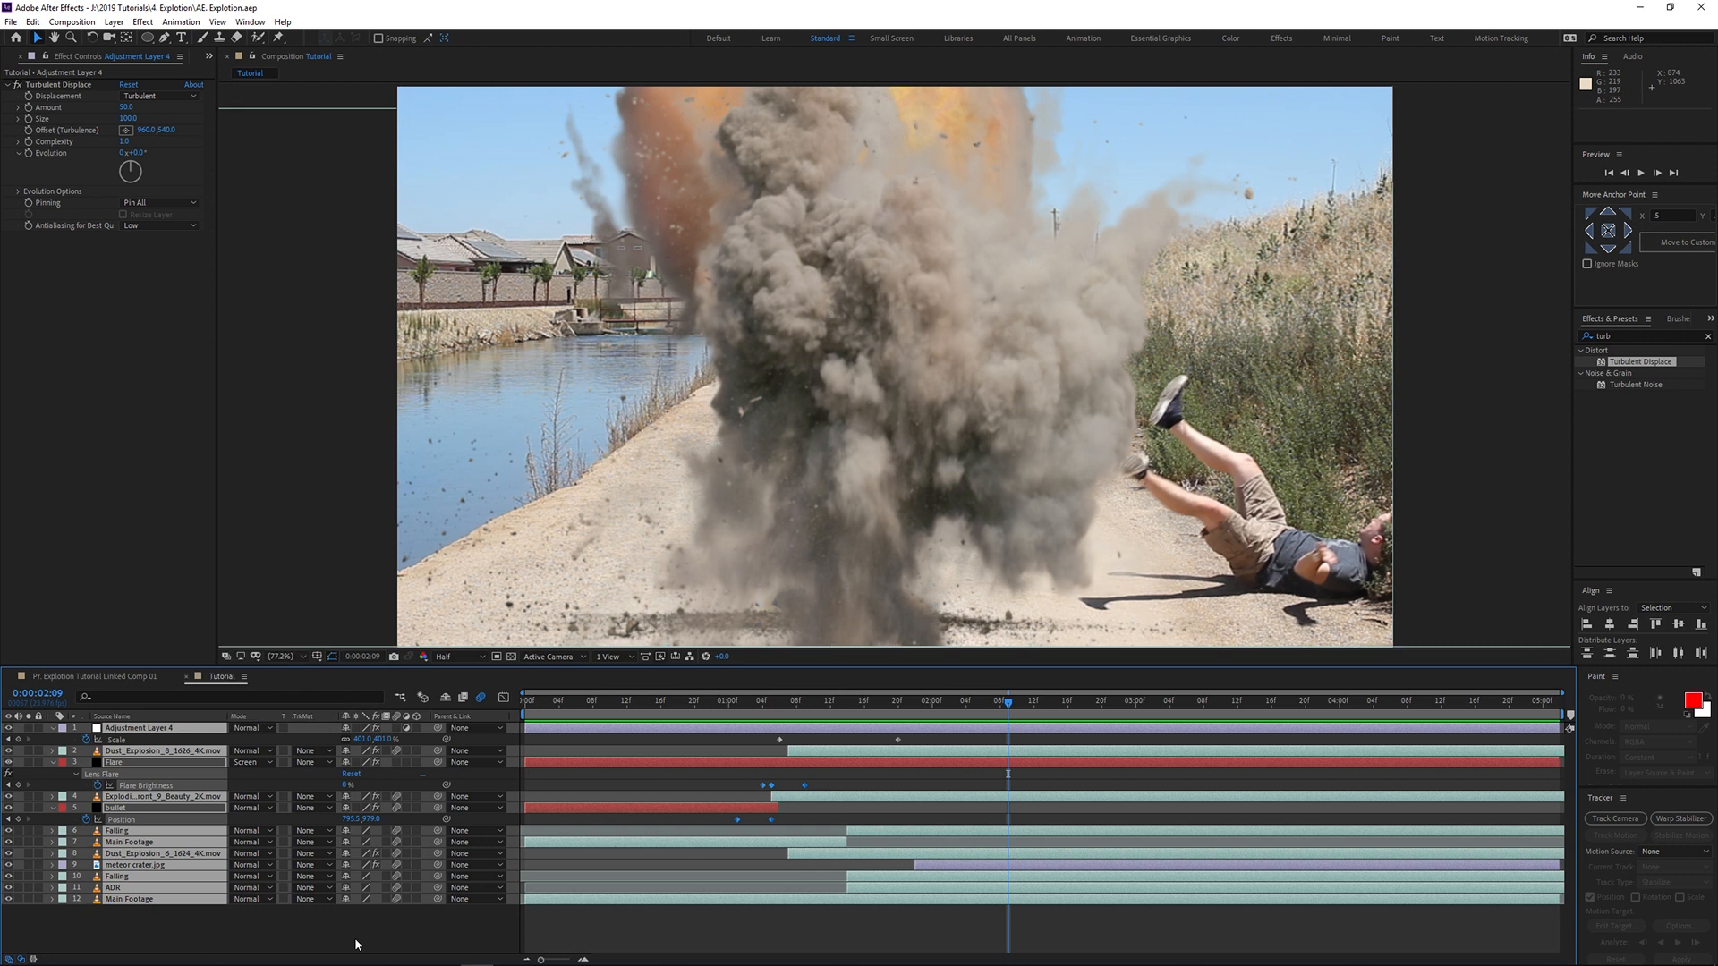
Step: Try the expression wiggle(10,10) on the Position of the bottommost Main Footage layer
left_click(164, 901)
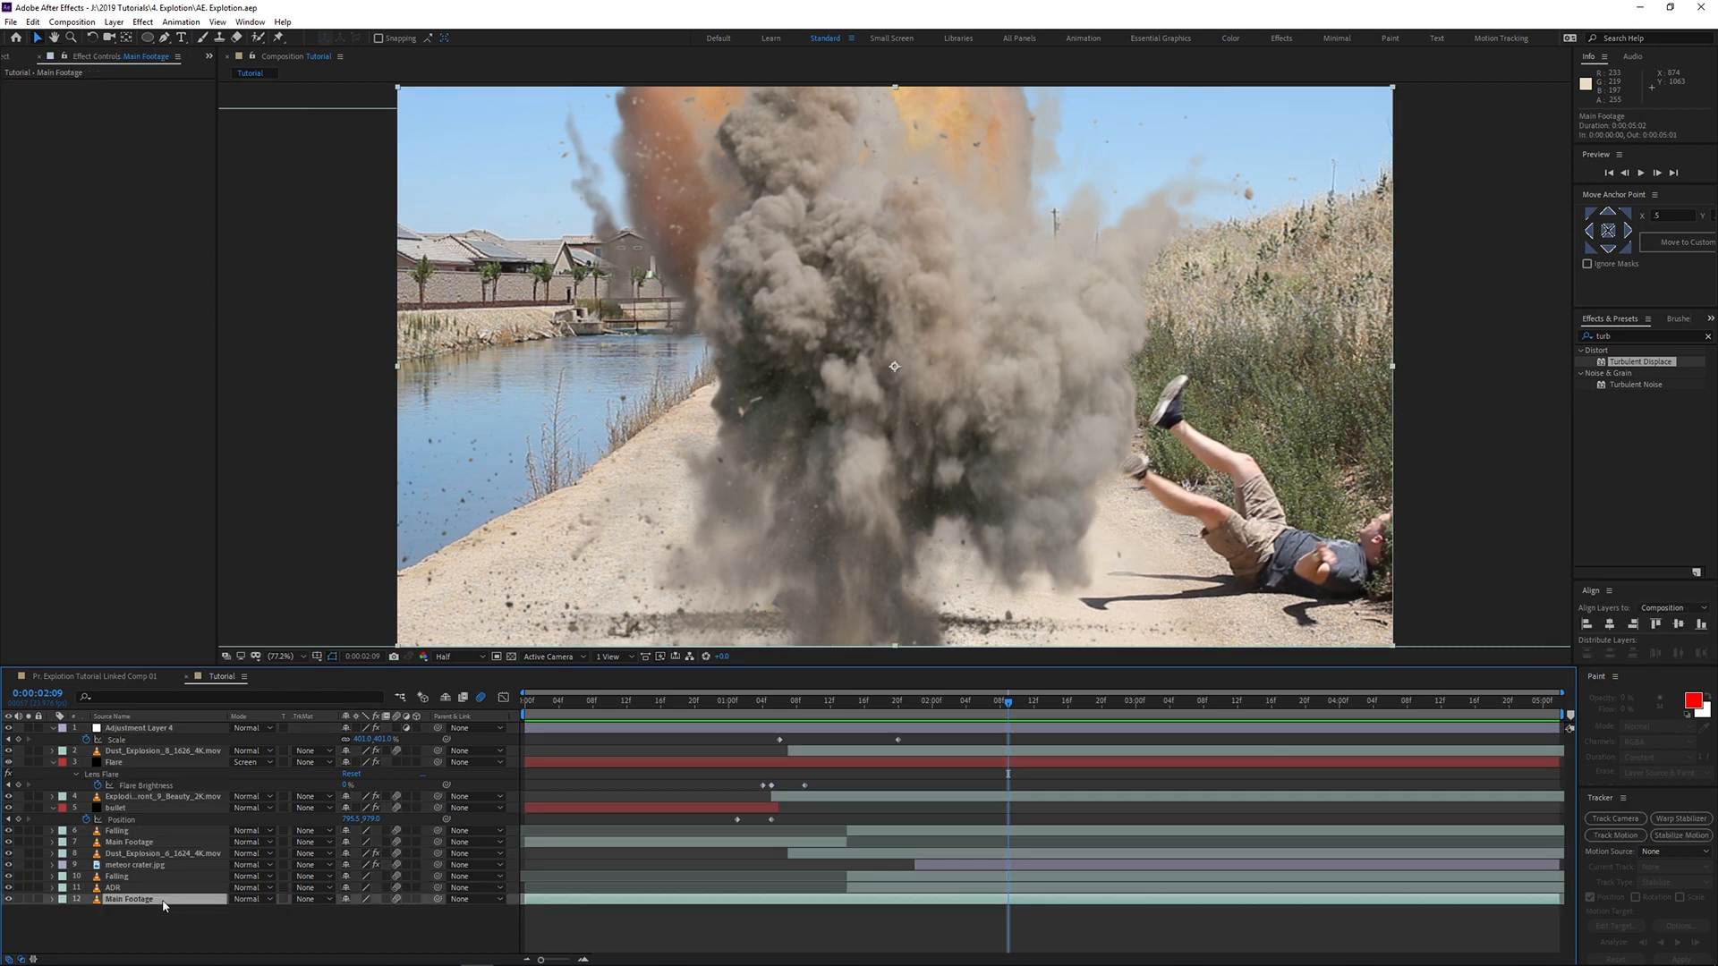
key("p")
left_click(85, 911, "alt")
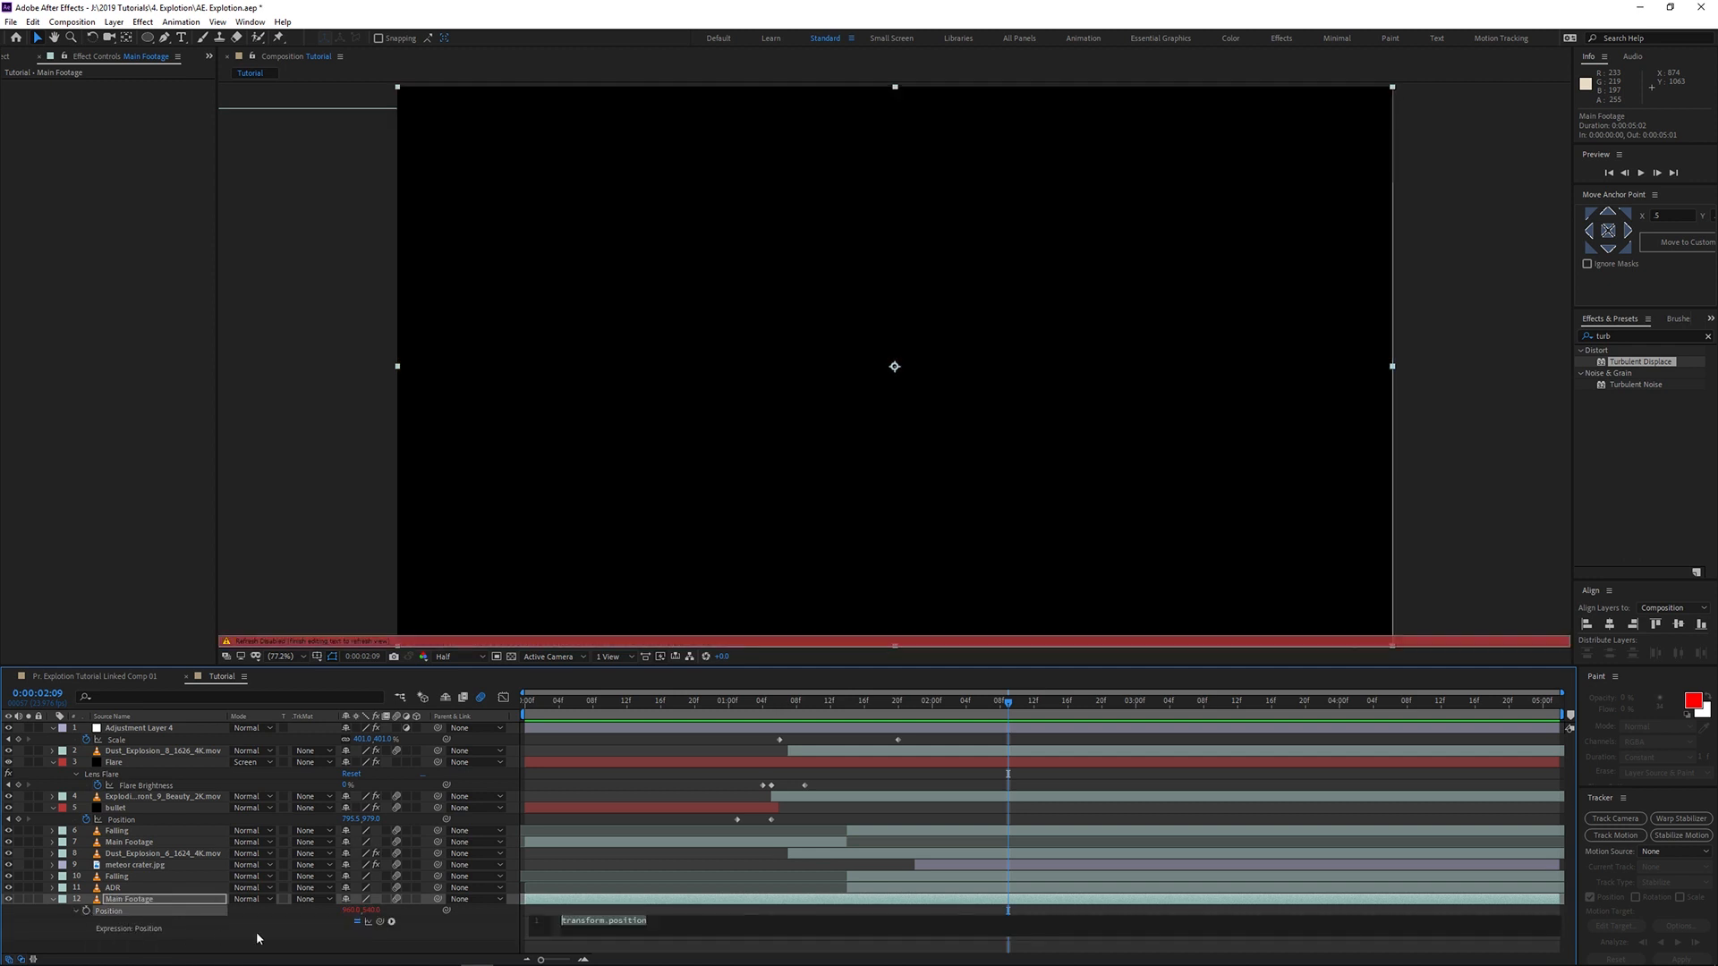
type("wiggle")
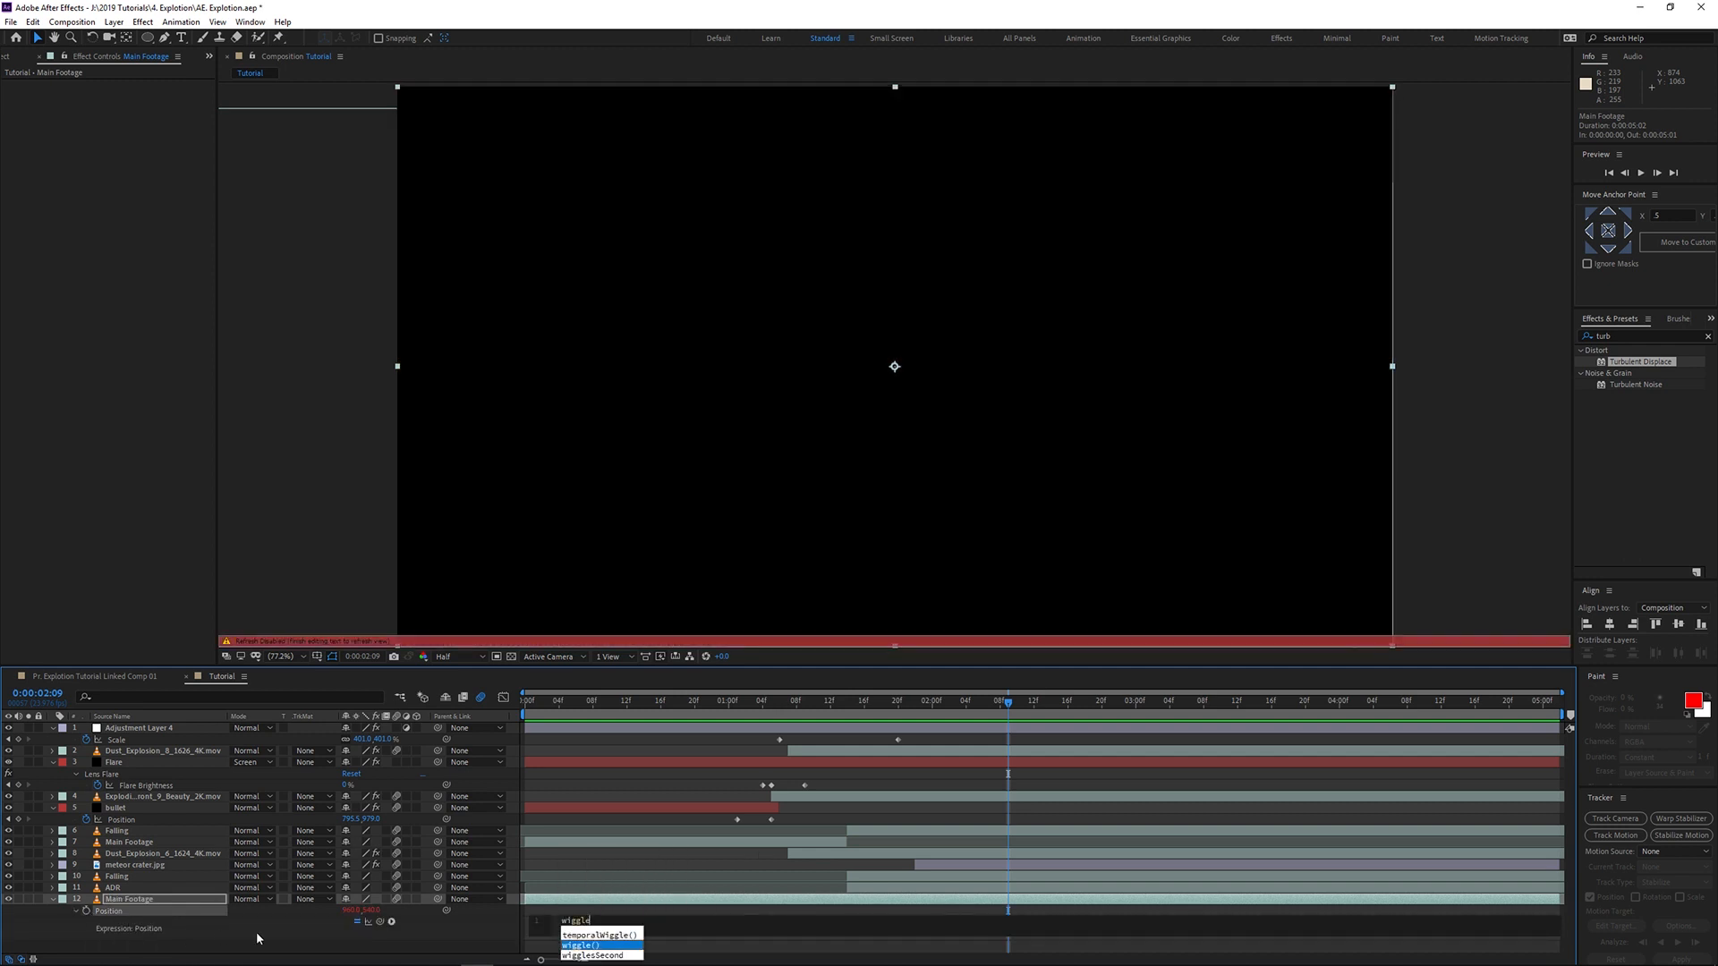
key("Return")
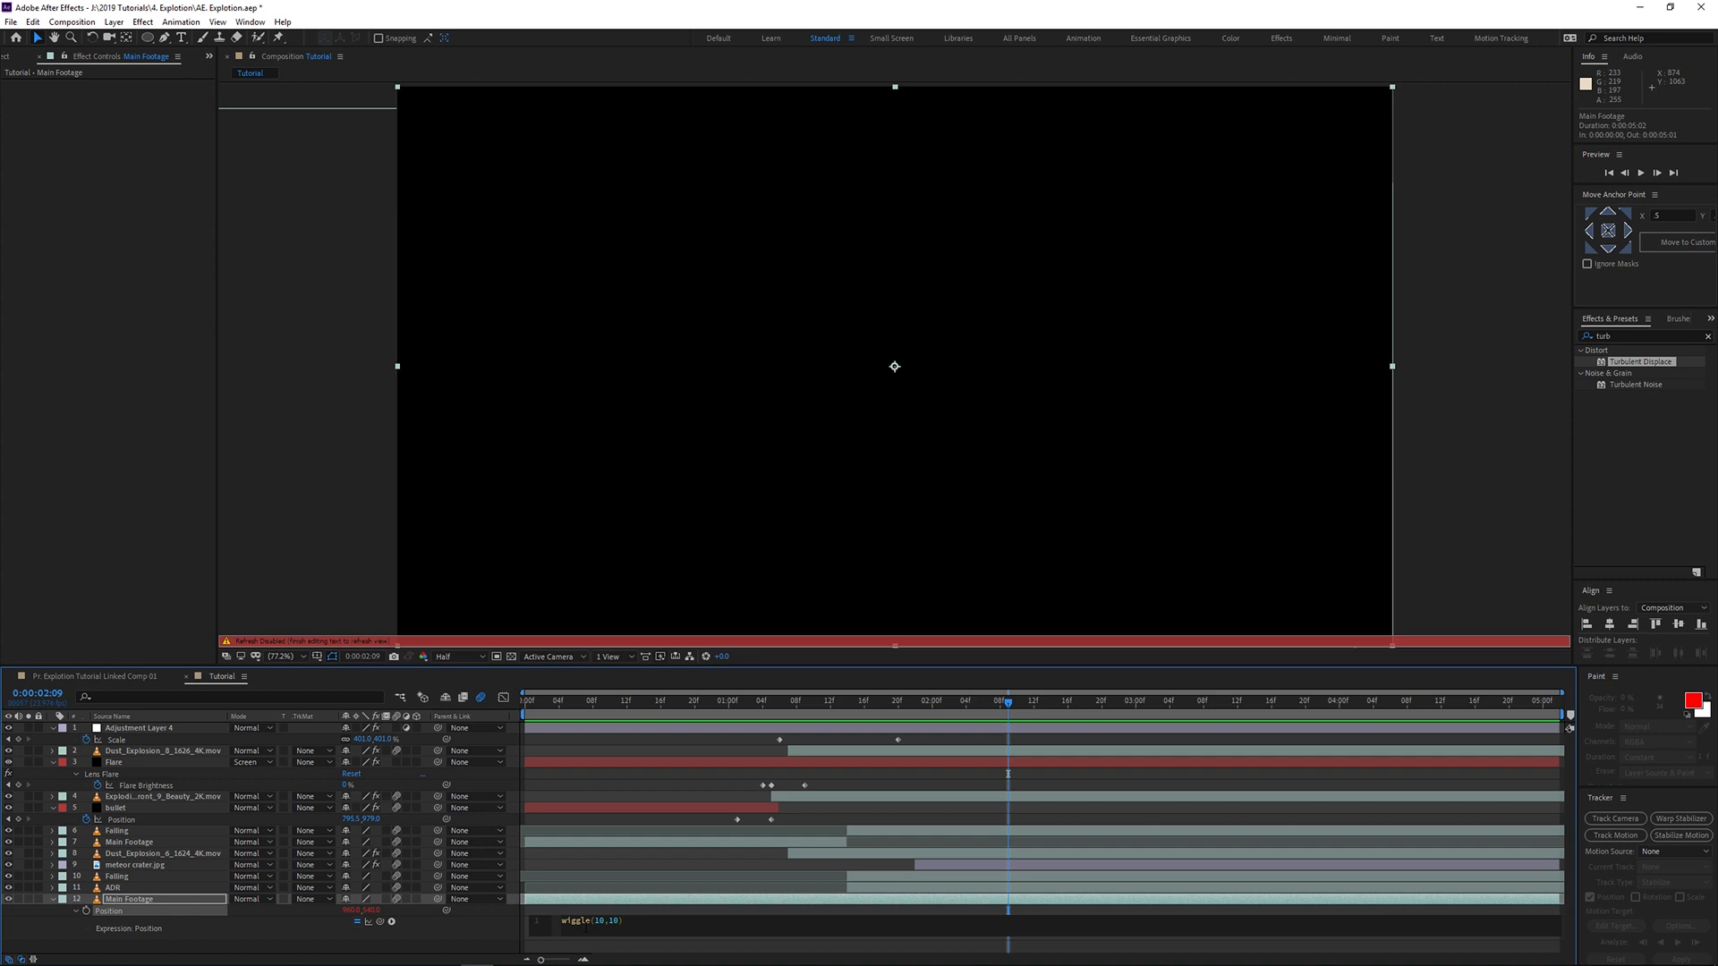
left_click(636, 906)
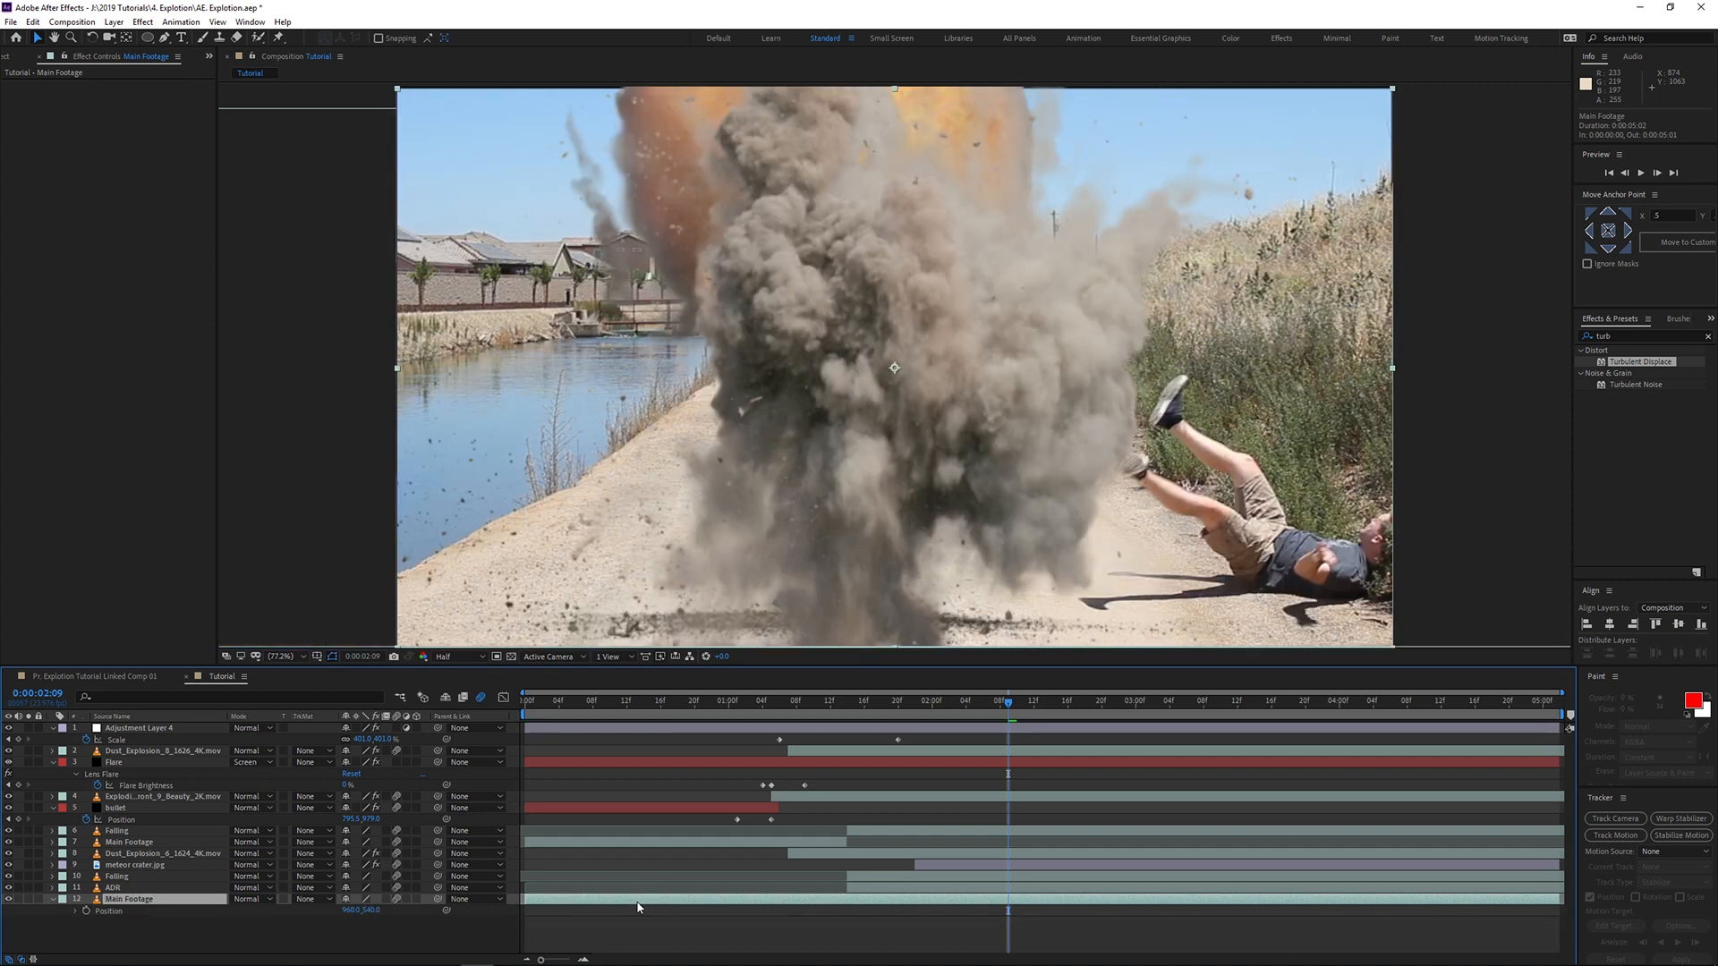
key("ctrl+z")
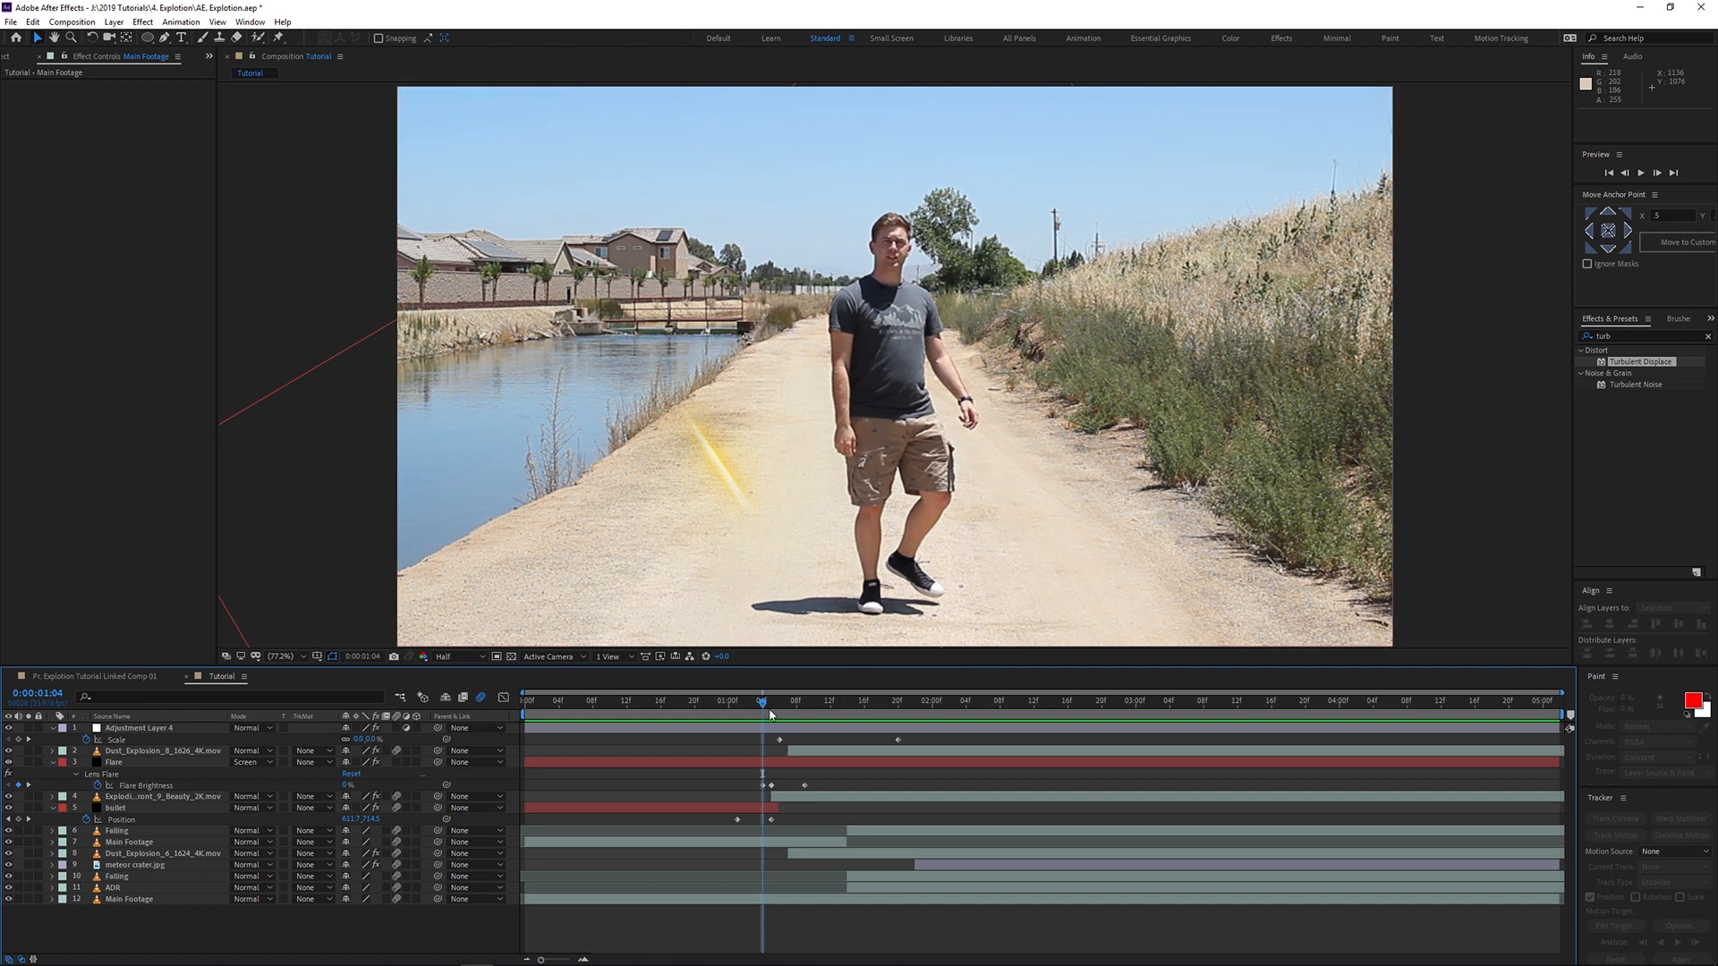
Step: Scrub from the bullet impact at 0:00:01:04 to 0:00:01:11 to examine the adjustment layer's shockwave distortion
left_click_drag(763, 710, 813, 704)
left_click(630, 420)
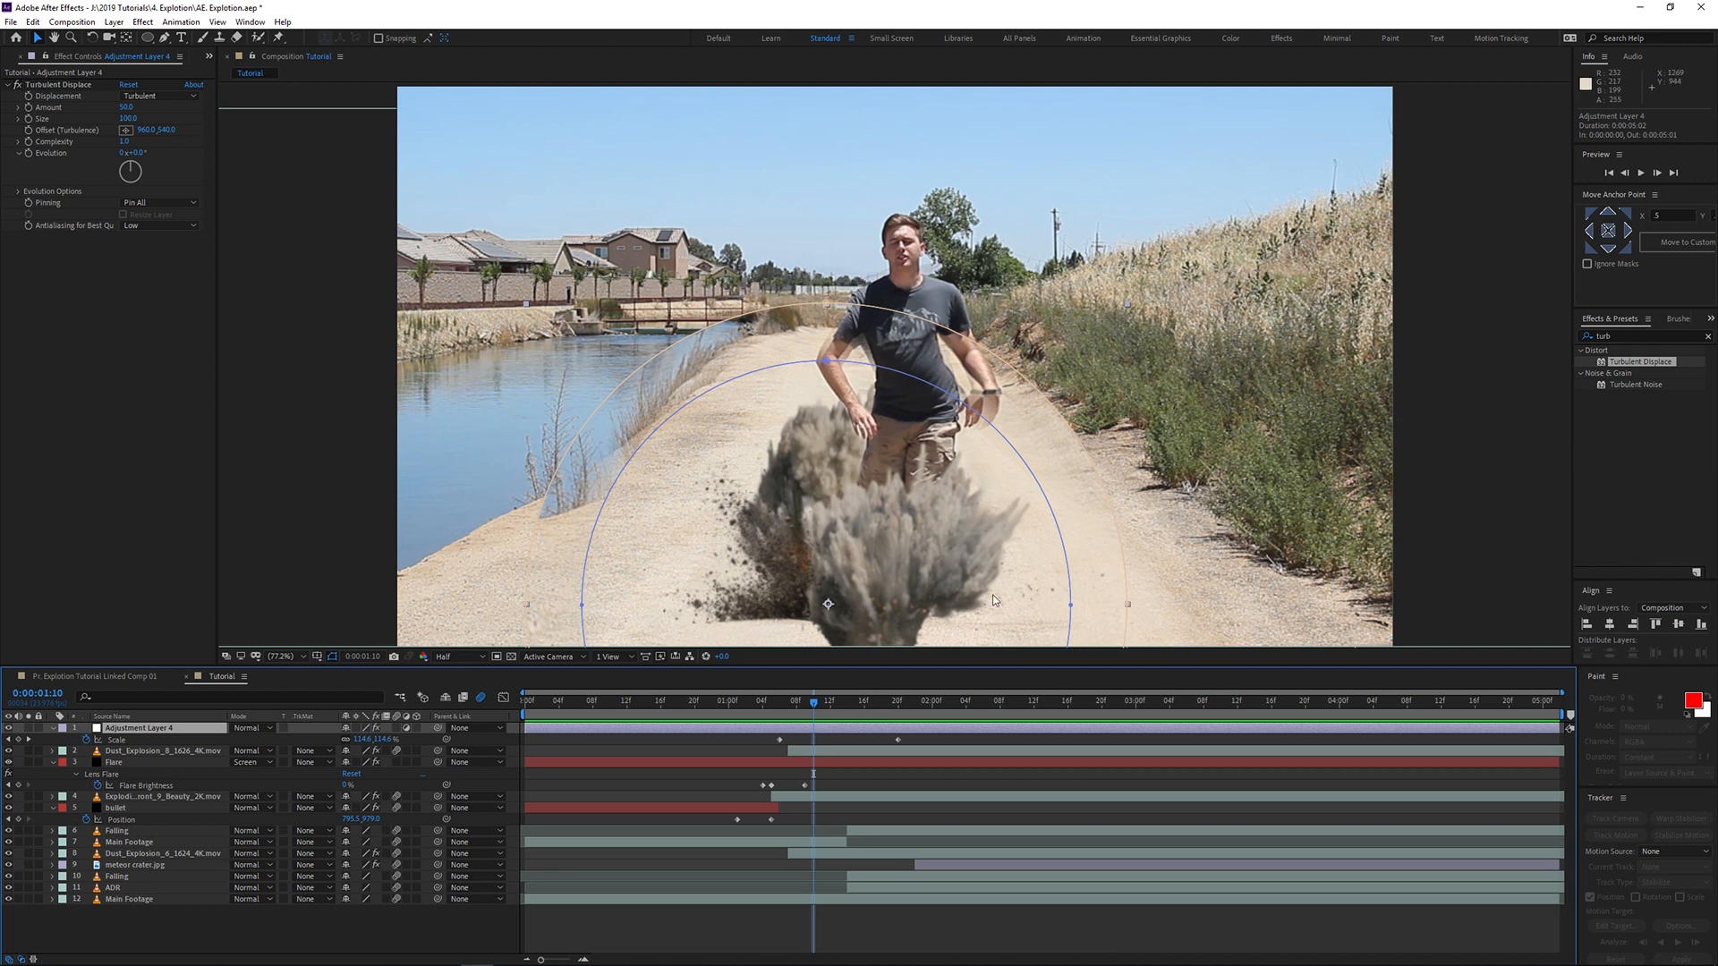
mouse_move(799, 703)
left_mouse_down()
mouse_move(702, 703)
mouse_move(822, 704)
left_mouse_up()
left_click(396, 916)
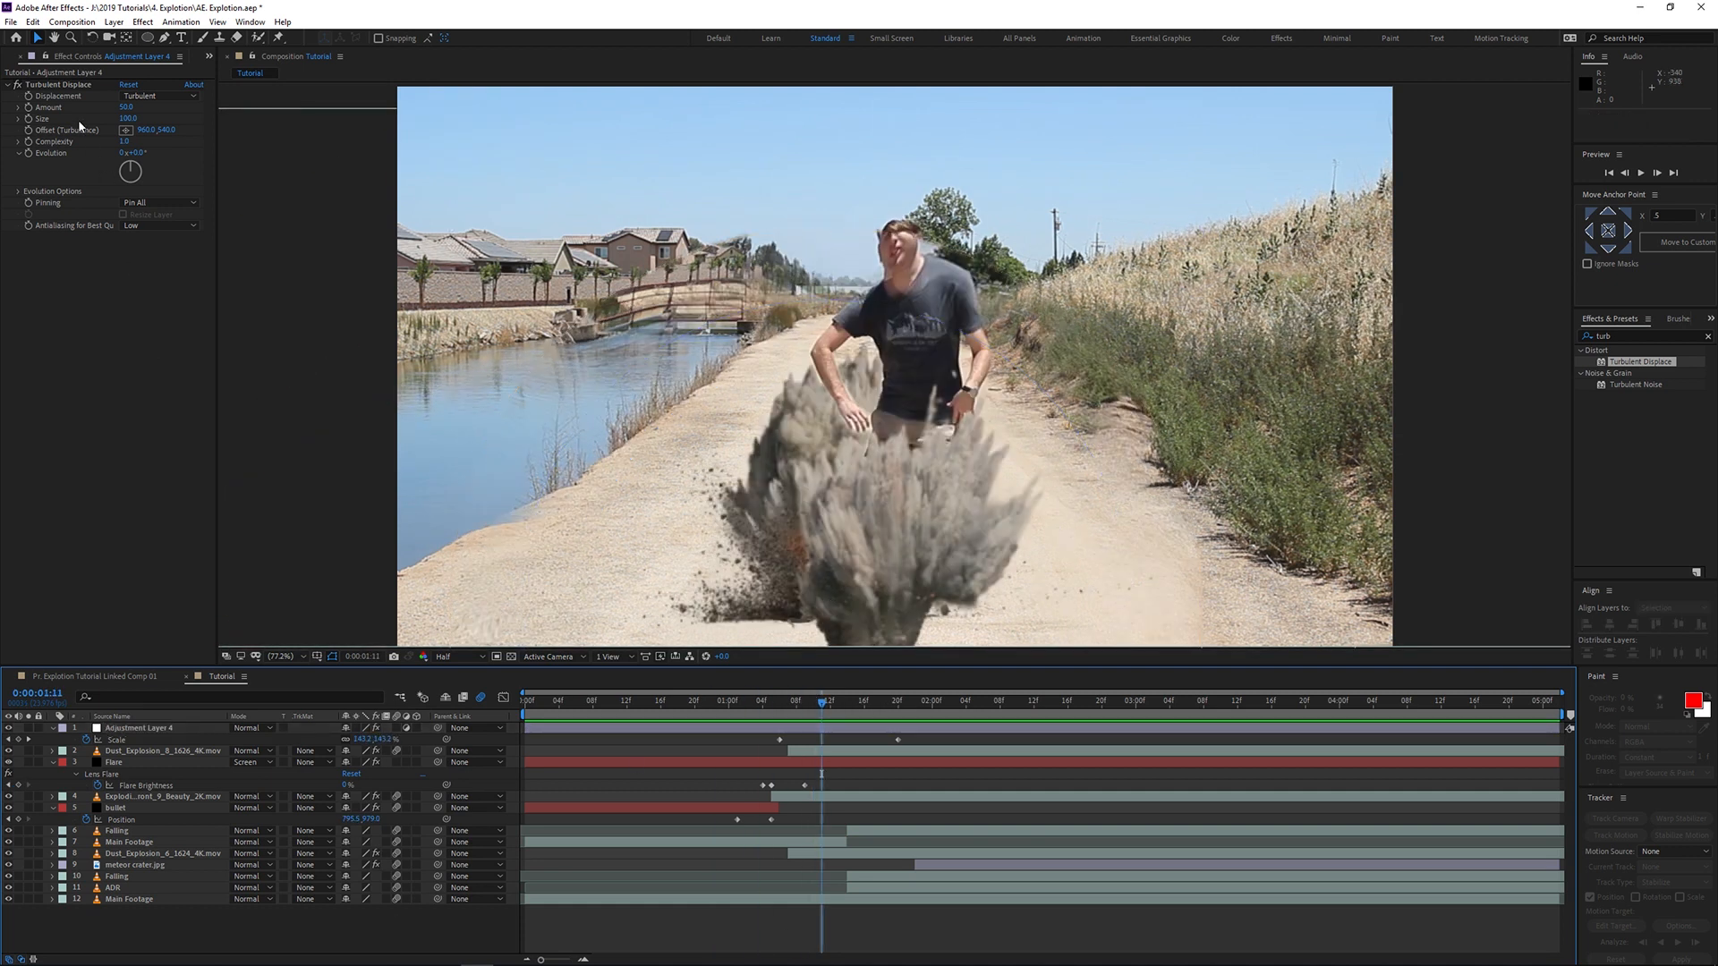
Step: Add Dust_Wave_03.mov to the composition directly below the adjustment layer and review the frames around the impact
left_click(67, 60)
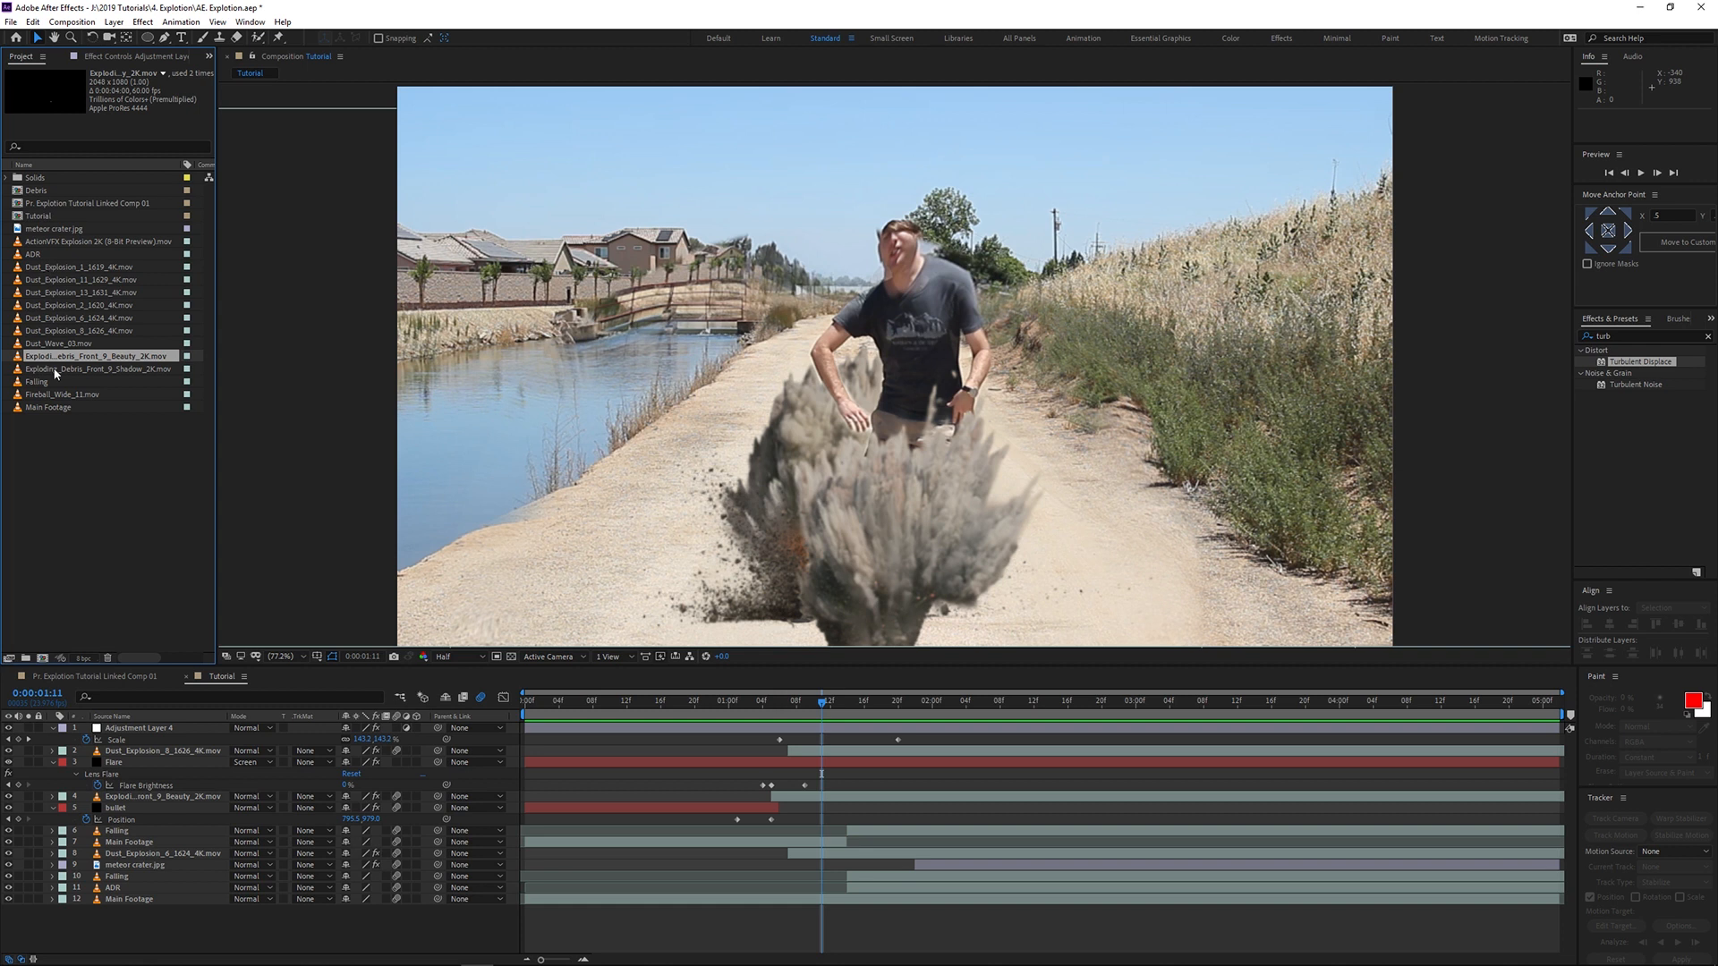
left_click_drag(55, 346, 141, 754)
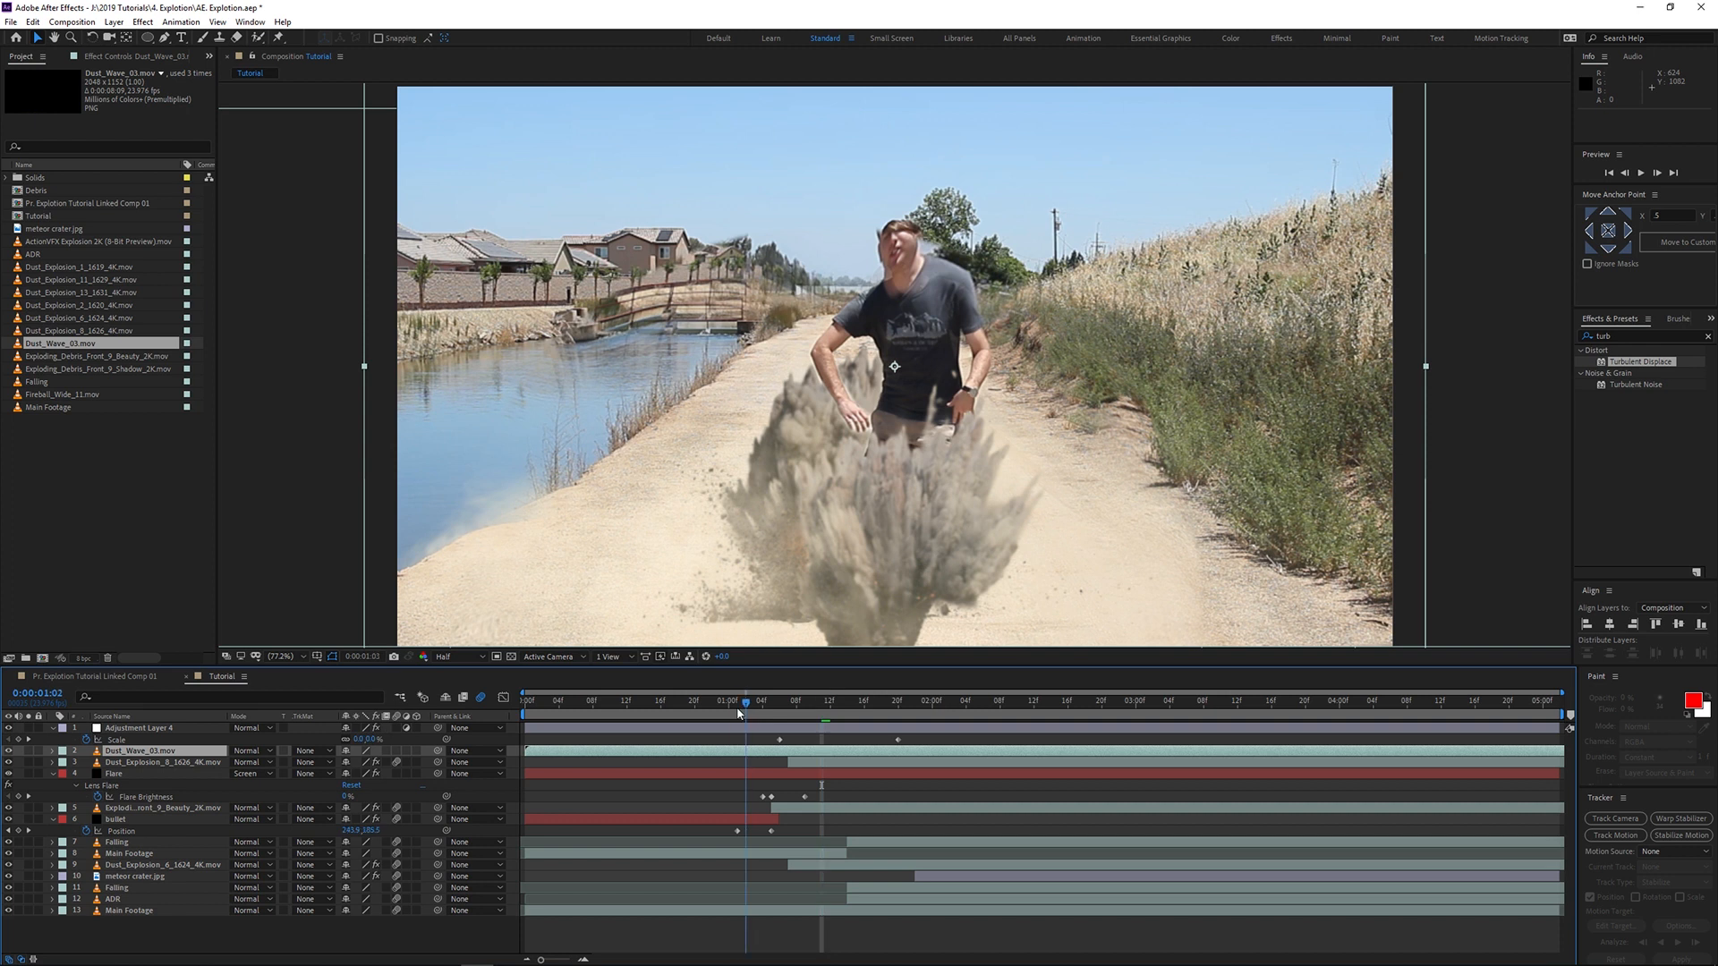
left_click(722, 714)
left_click_drag(720, 714, 635, 728)
key("space")
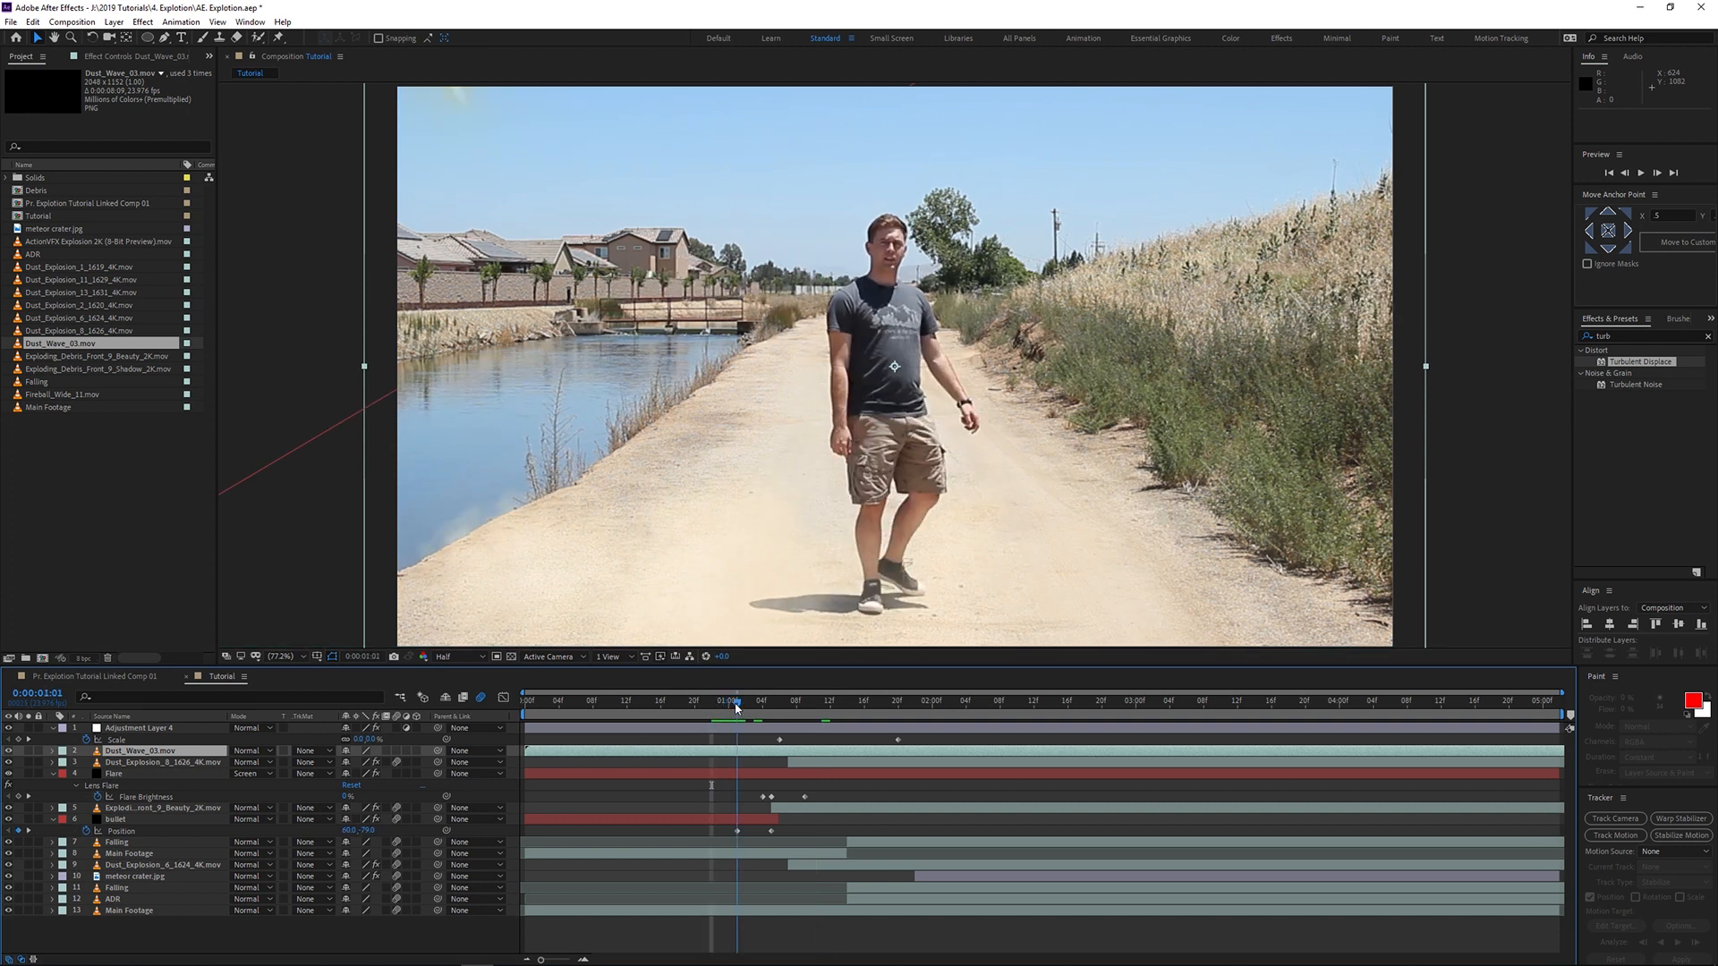
key("space")
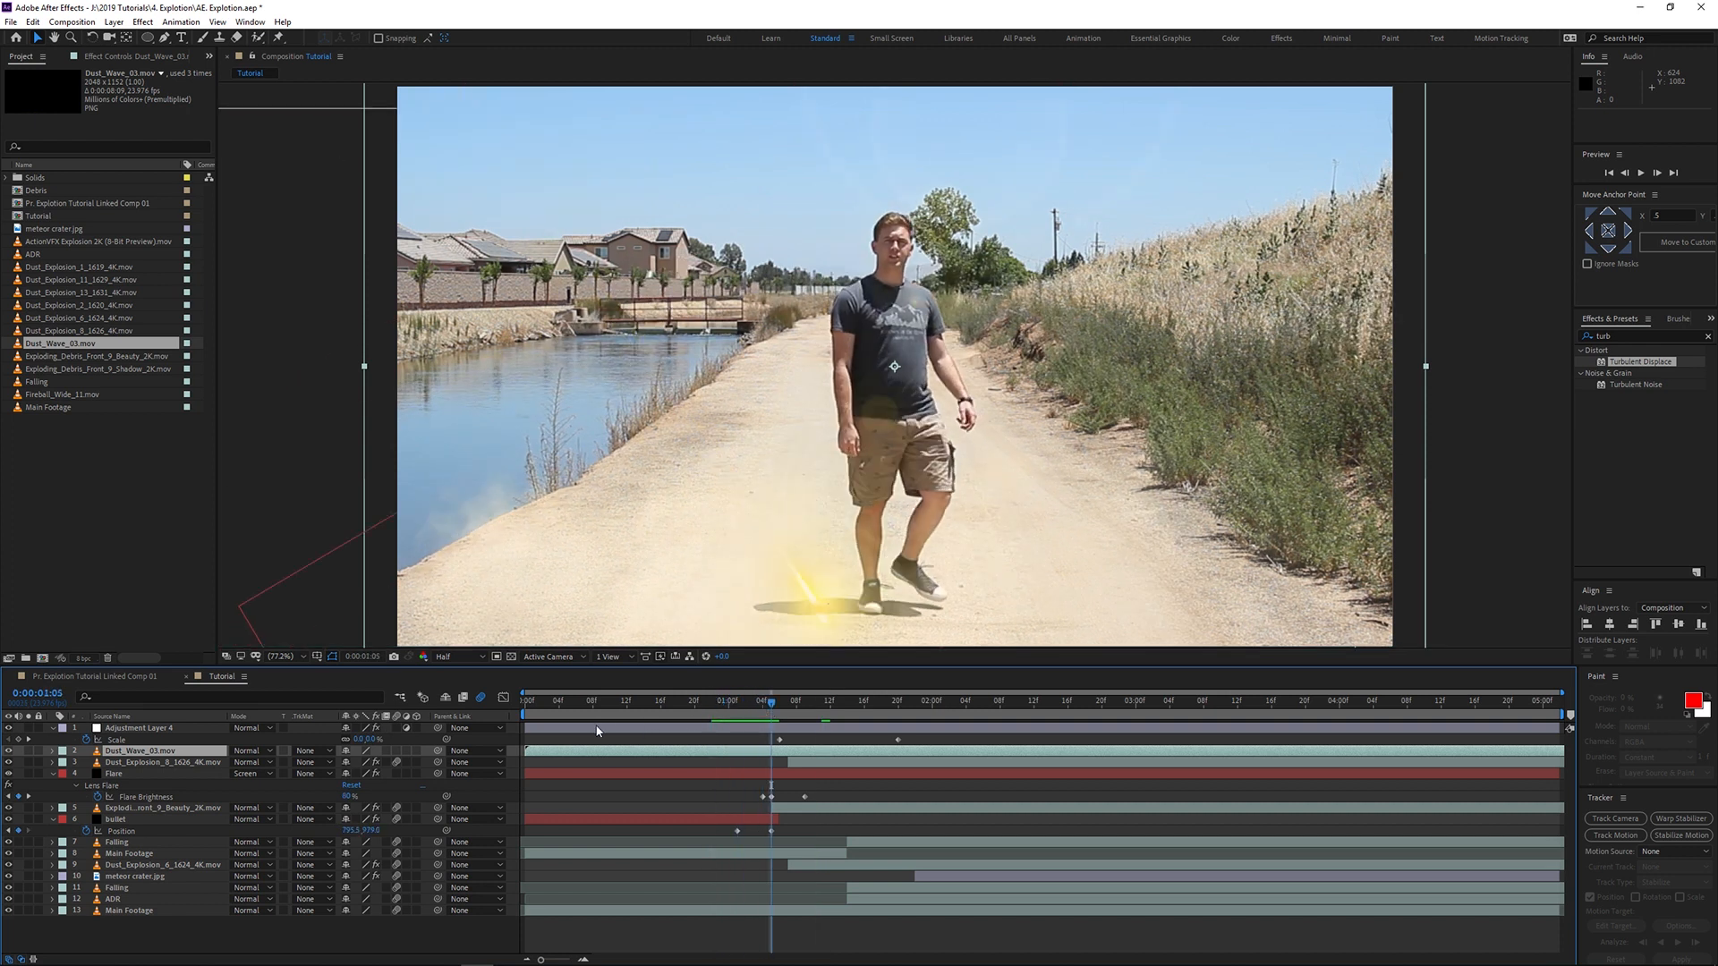
Step: Shift the Dust_Wave_03.mov layer in time to start at 0:00:01:04 and preview the explosion
left_click_drag(597, 730, 774, 733)
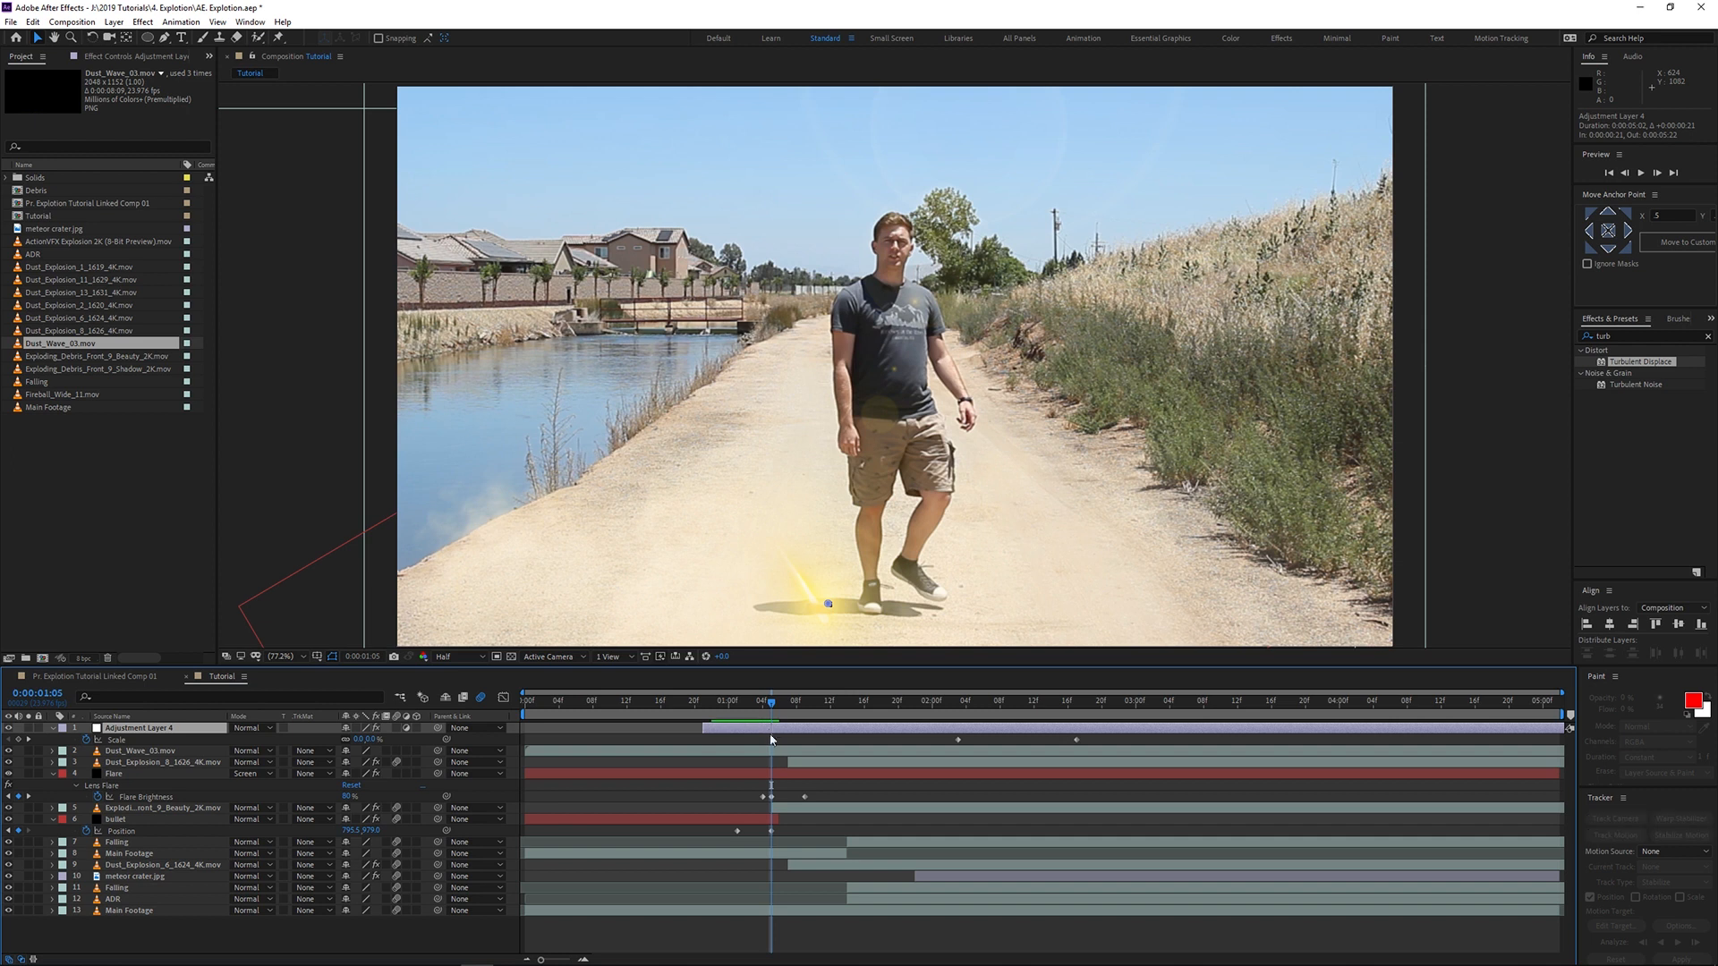
key("ctrl+z")
left_click_drag(574, 753, 788, 759)
key("space")
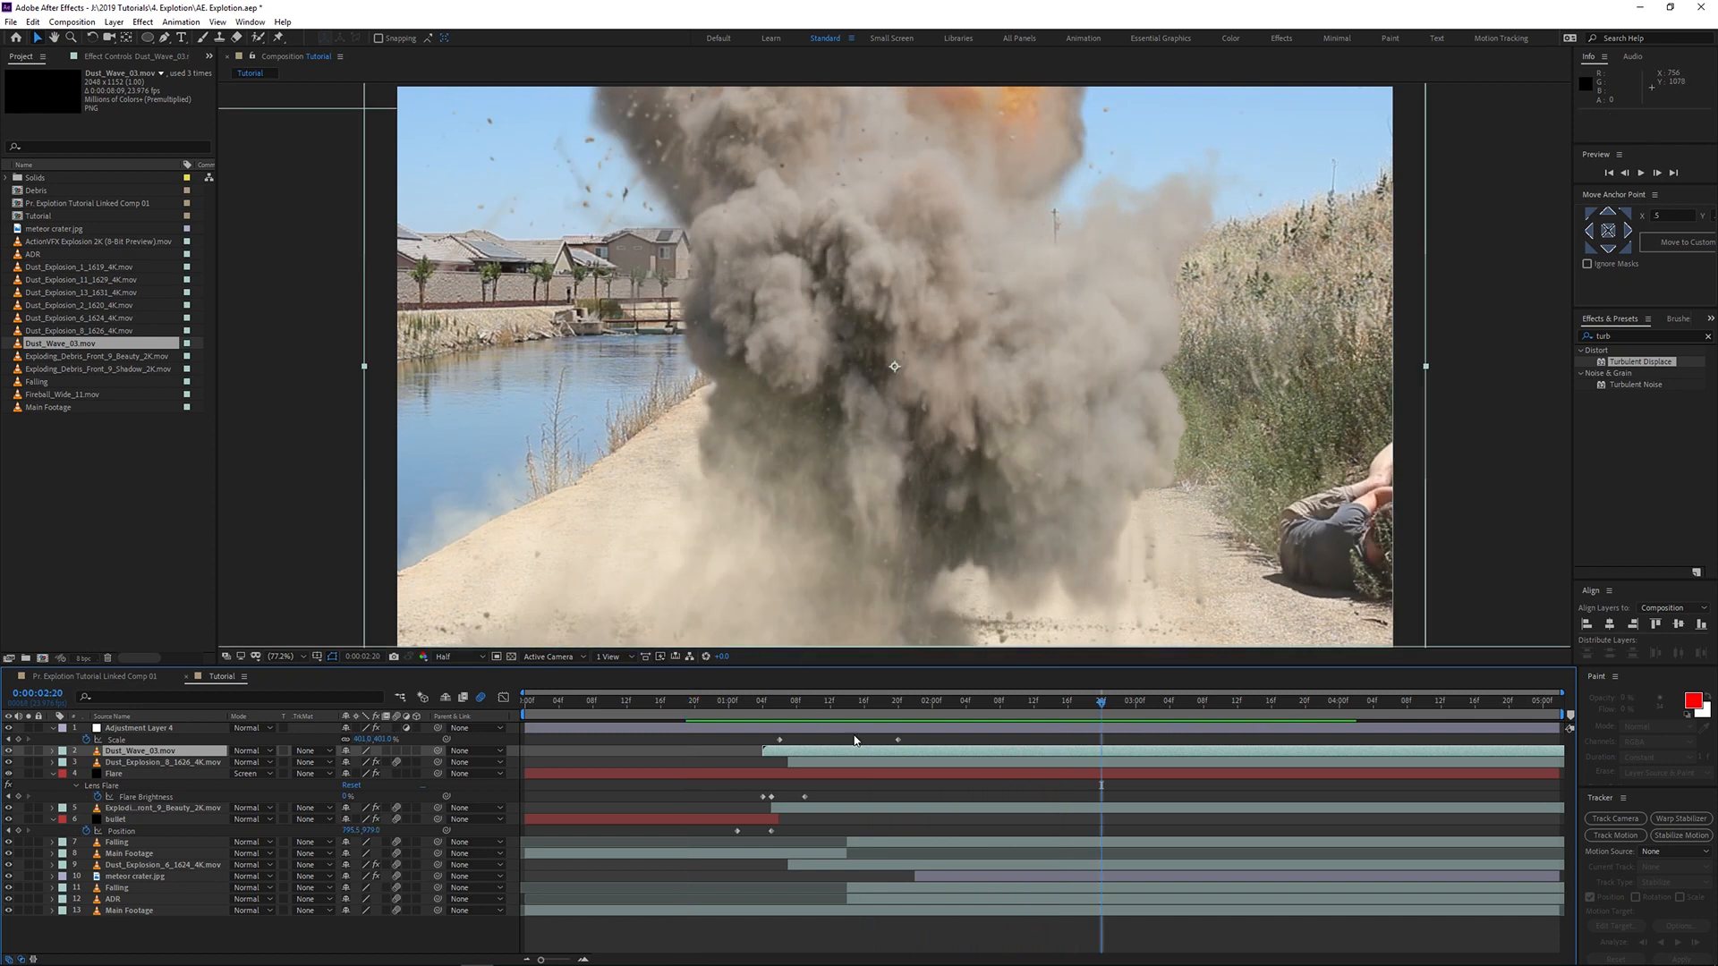
Step: Copy the Tint and Curves effects from the dust explosion layer directly below onto the Dust_Wave_03.mov layer
left_click(810, 764)
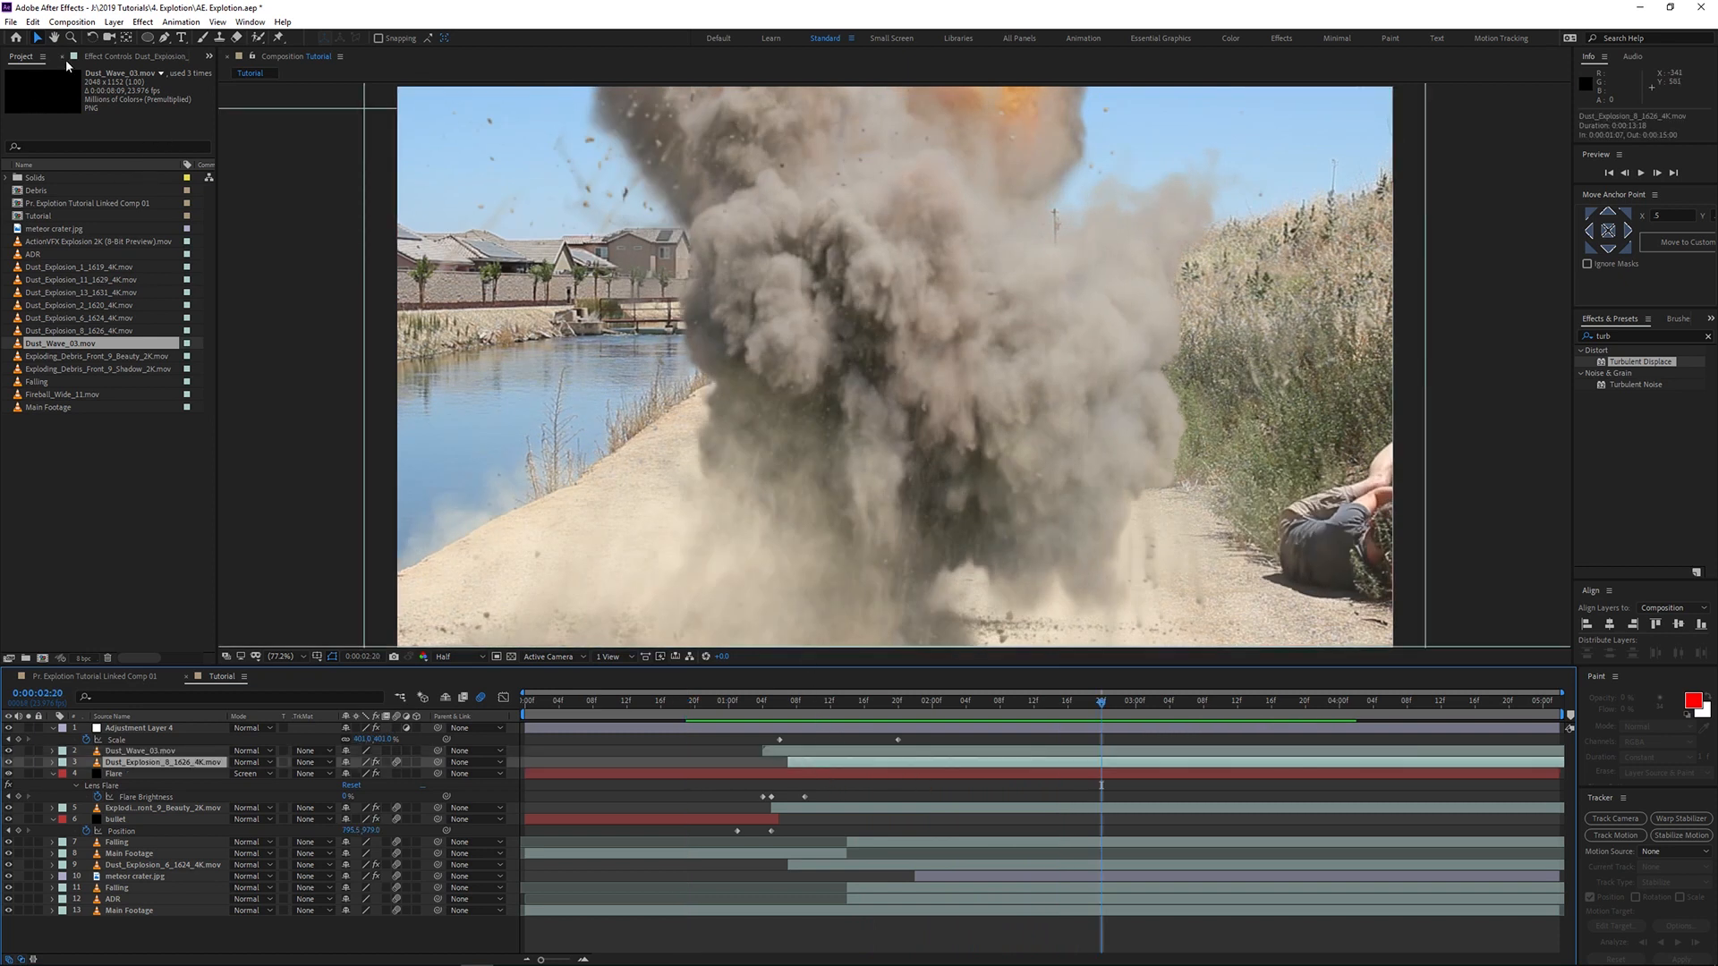
left_click(108, 55)
left_click(55, 146)
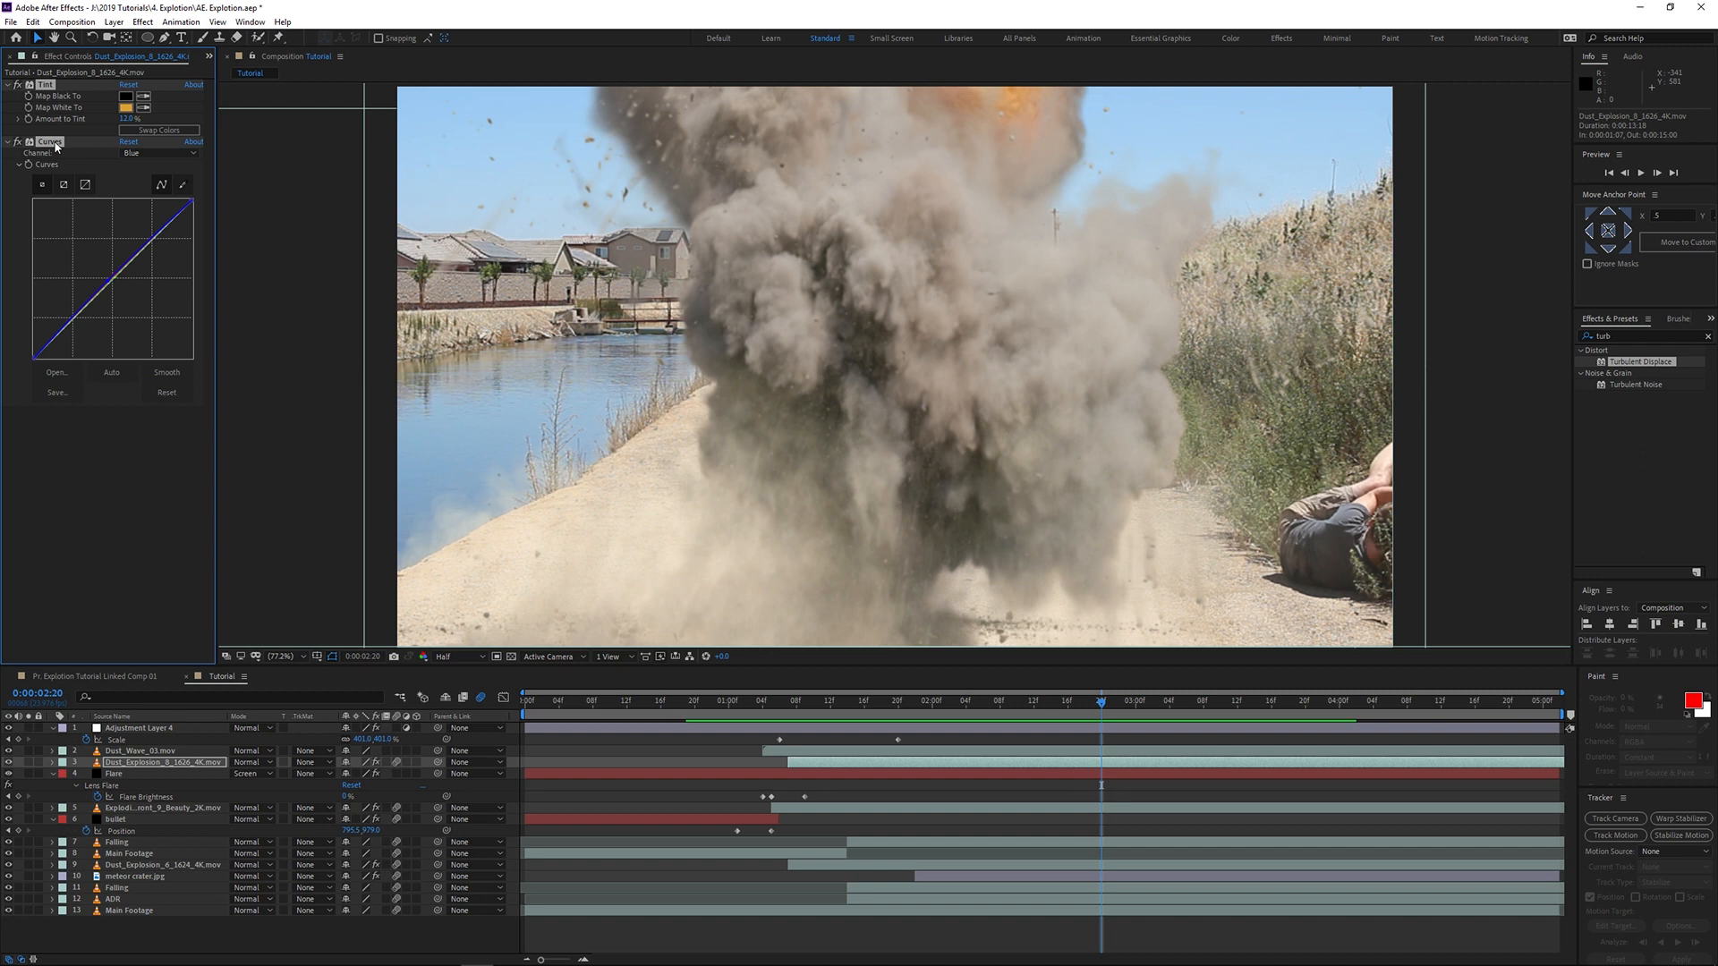
left_click(802, 751)
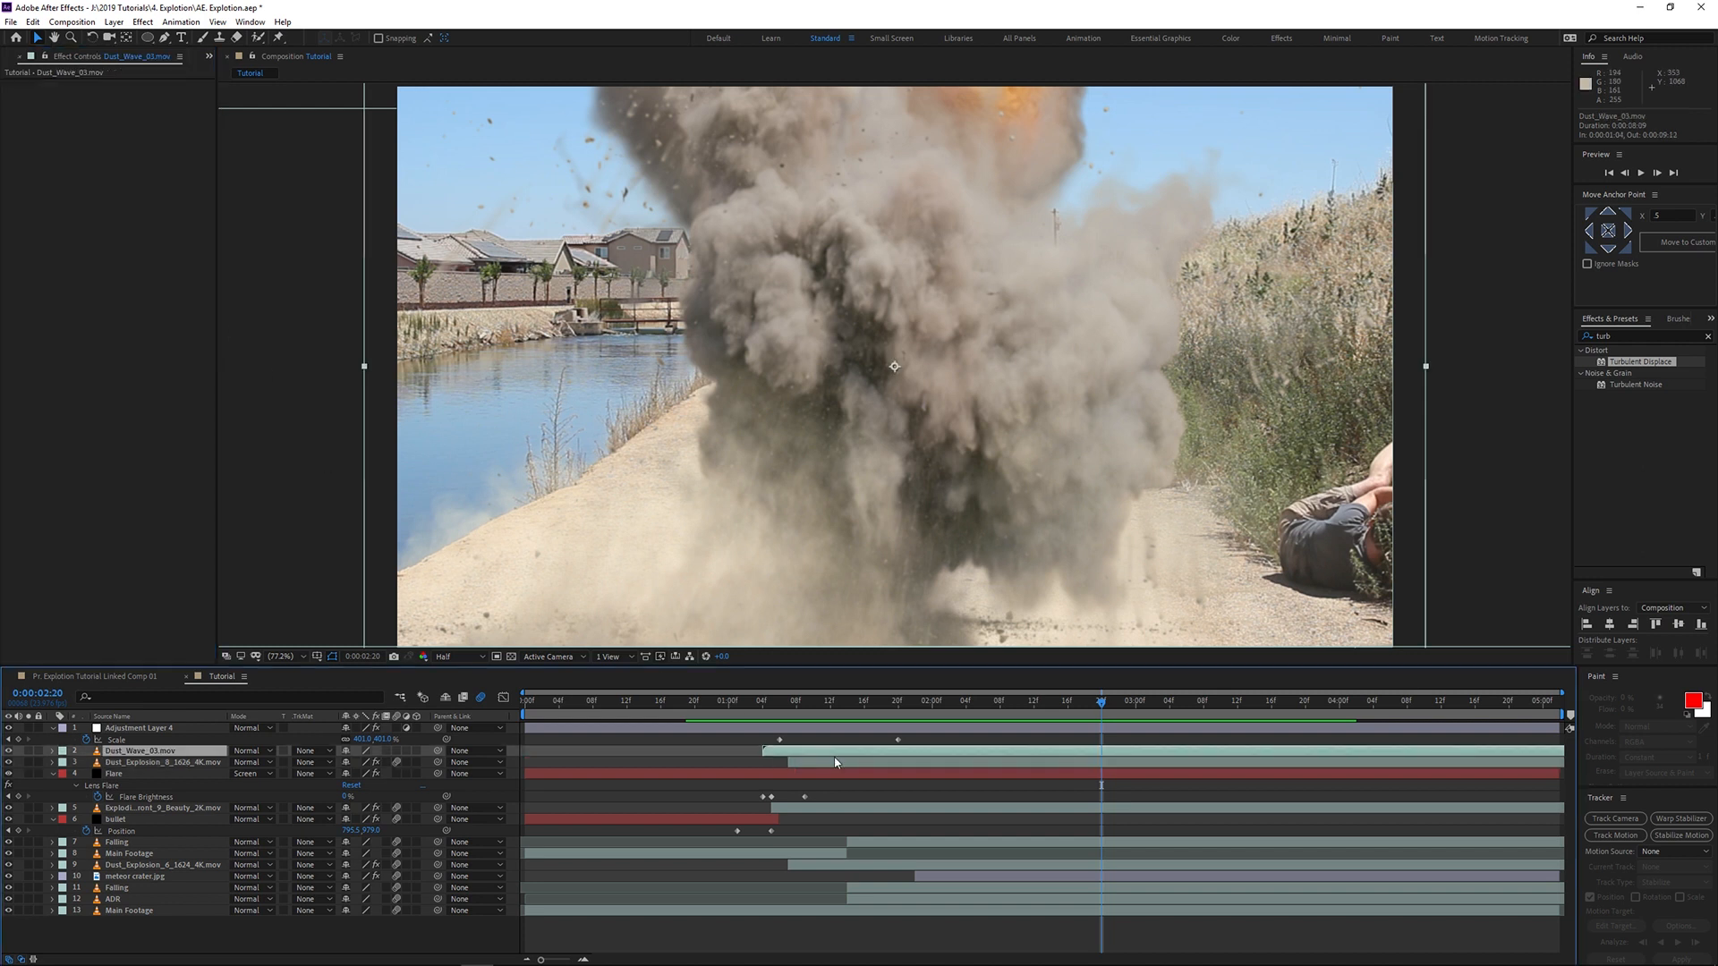
Step: Preview the explosion with the color-matched dust wave and save the project
left_click_drag(787, 721, 857, 723)
key("space")
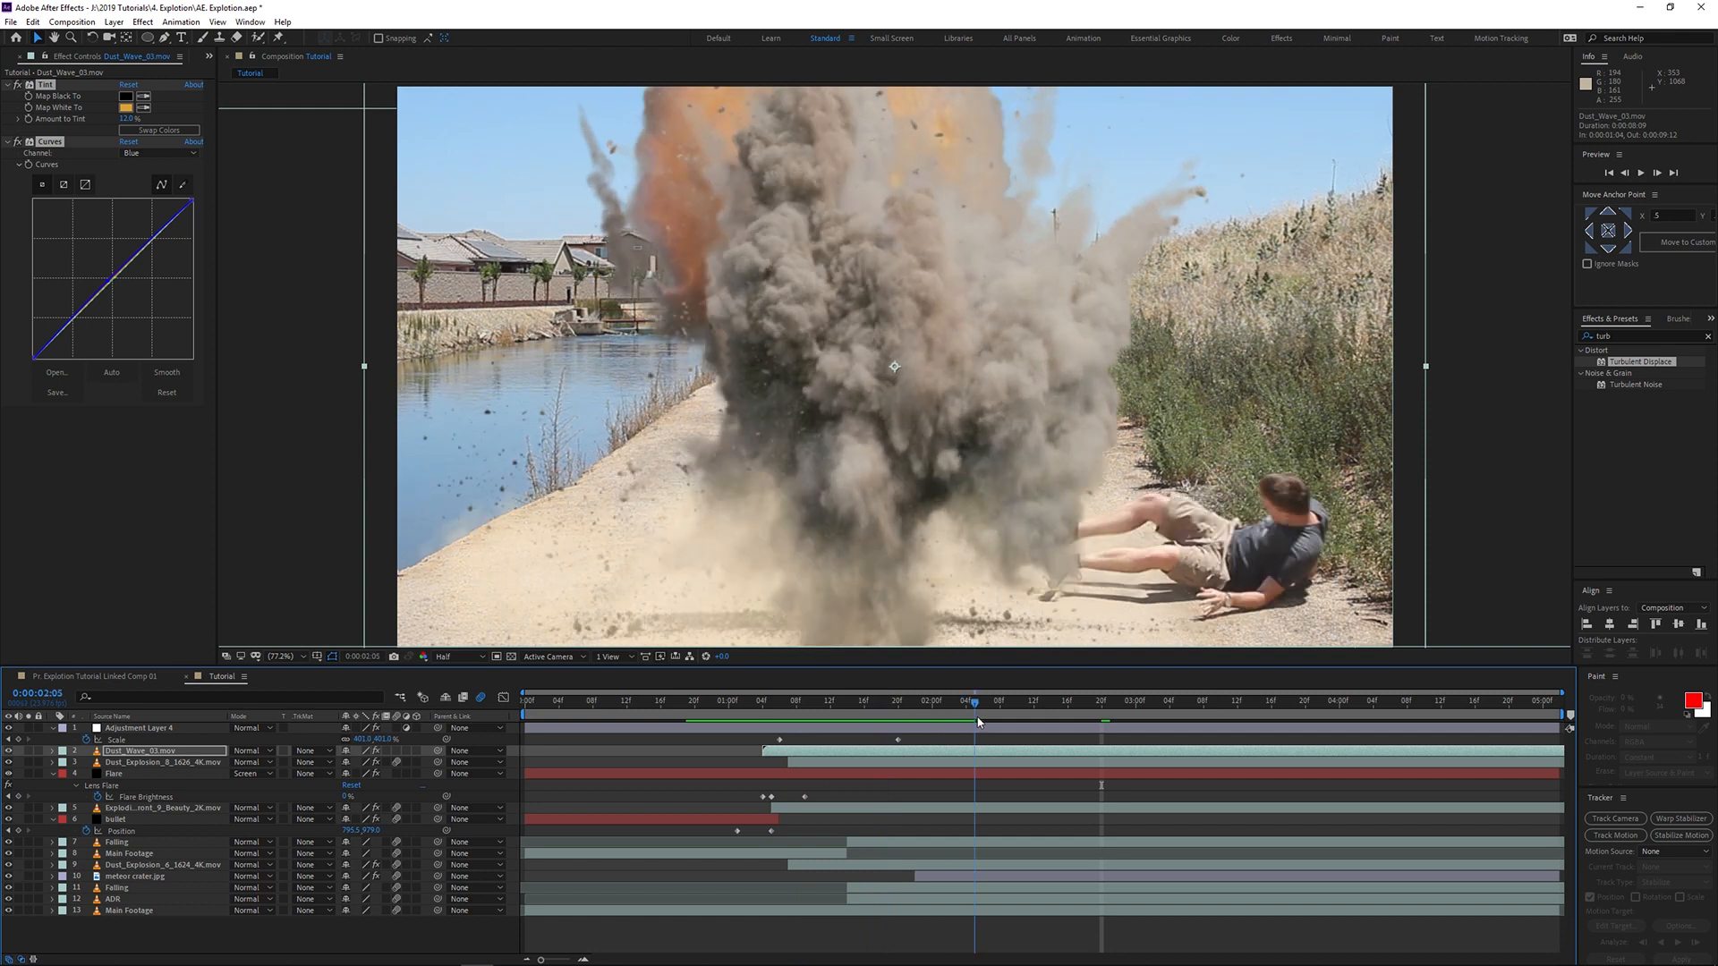
key("ctrl+s")
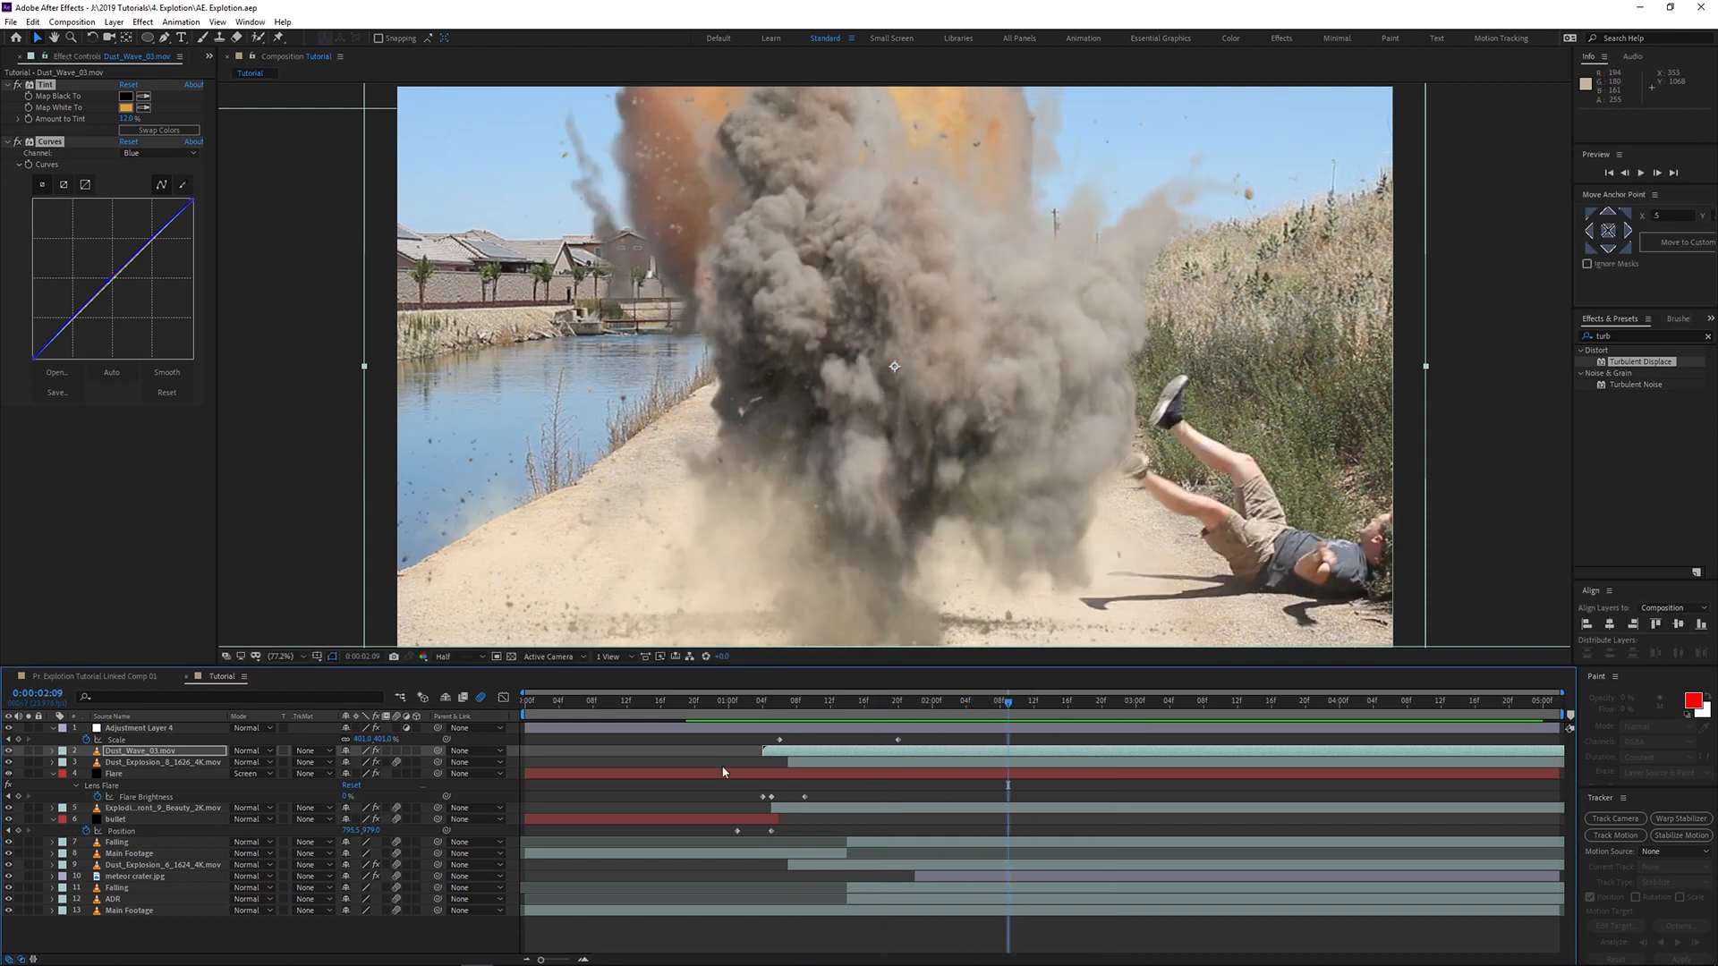